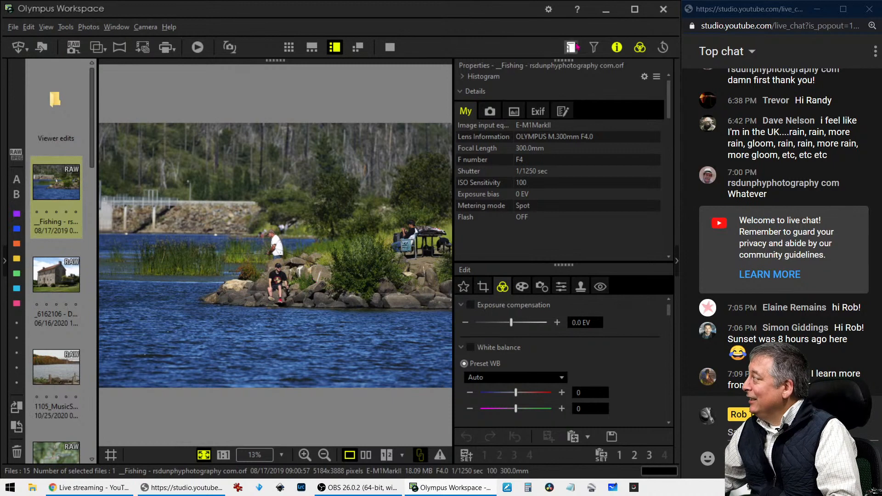
# Hide the photo's Info panel and check the lake photo's sharpness at 1:1
pyautogui.click(617, 47)
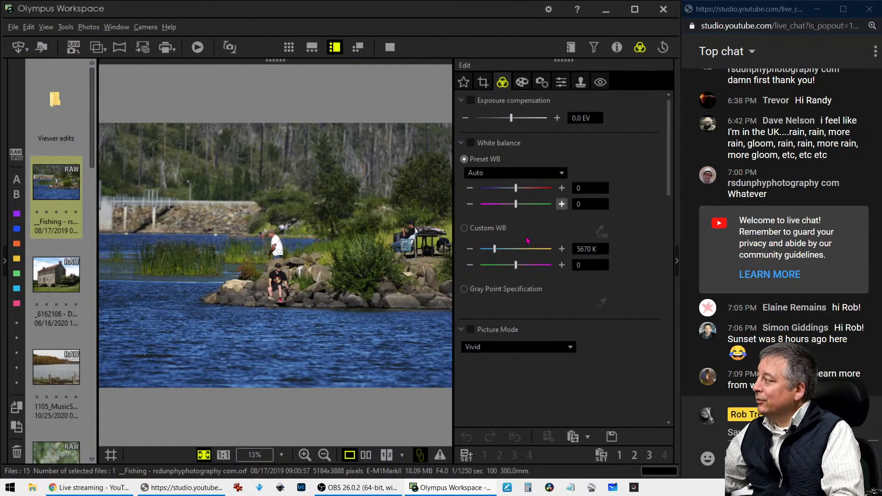
pyautogui.click(394, 238)
pyautogui.moveTo(418, 256); pyautogui.dragTo(177, 248)
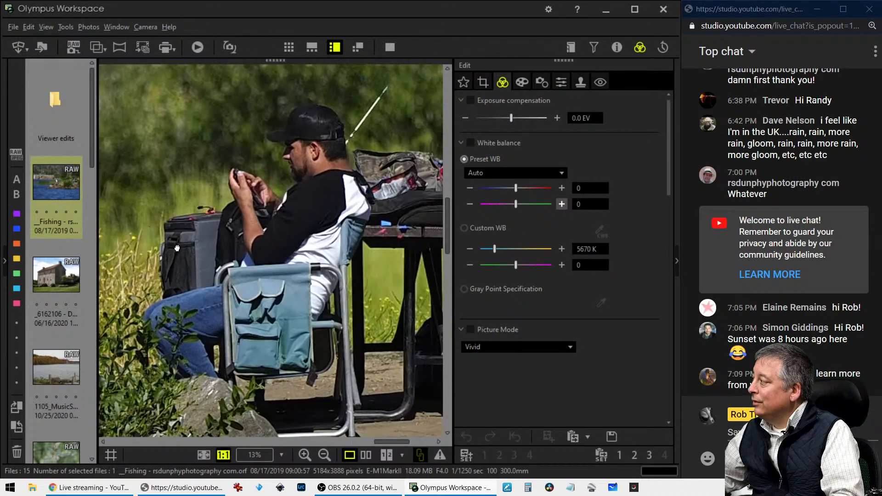
pyautogui.click(252, 240)
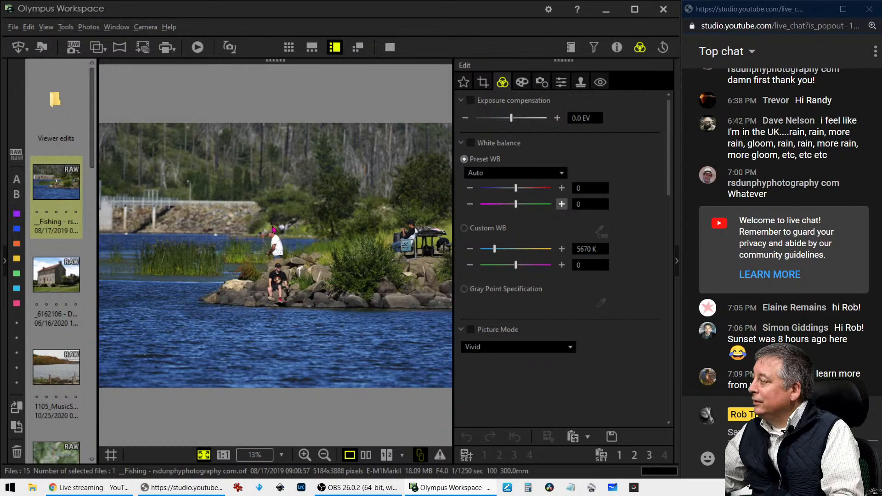
# Inspect the reeds at actual size in two spots, then fit the photo and bring up crop settings
pyautogui.click(209, 253)
pyautogui.click(208, 256)
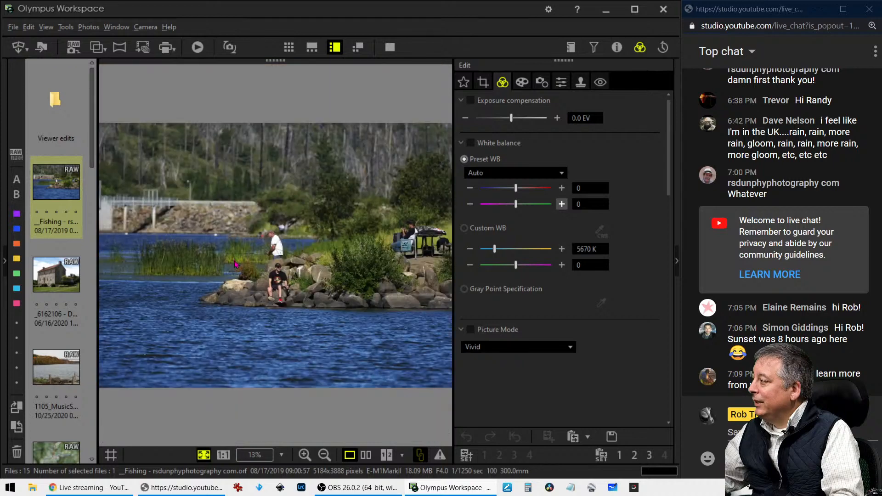
pyautogui.click(237, 263)
pyautogui.moveTo(211, 262); pyautogui.dragTo(329, 259)
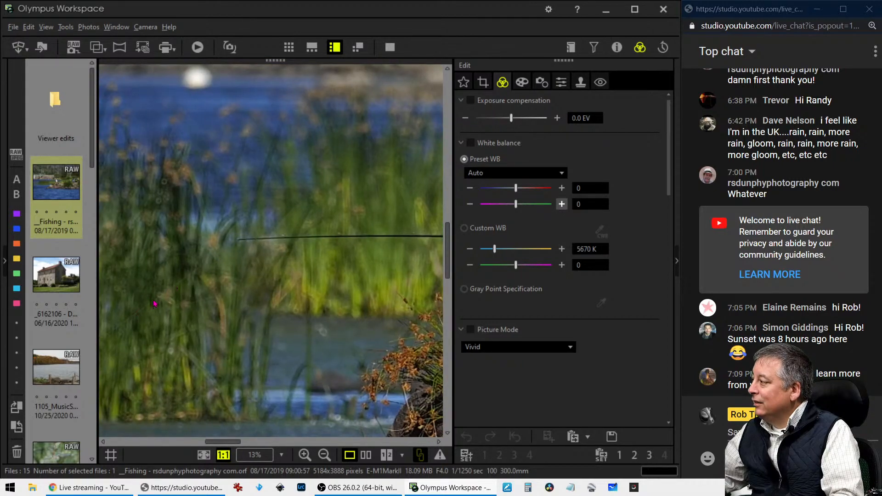
pyautogui.click(185, 283)
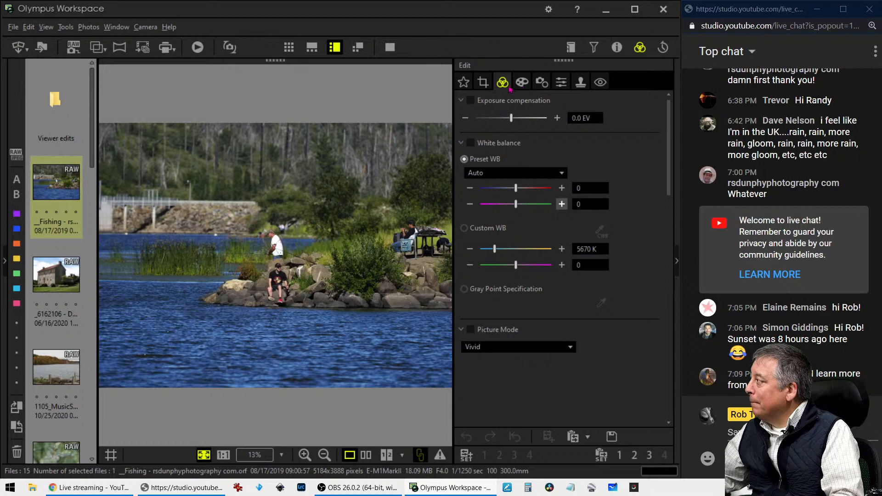
pyautogui.click(490, 86)
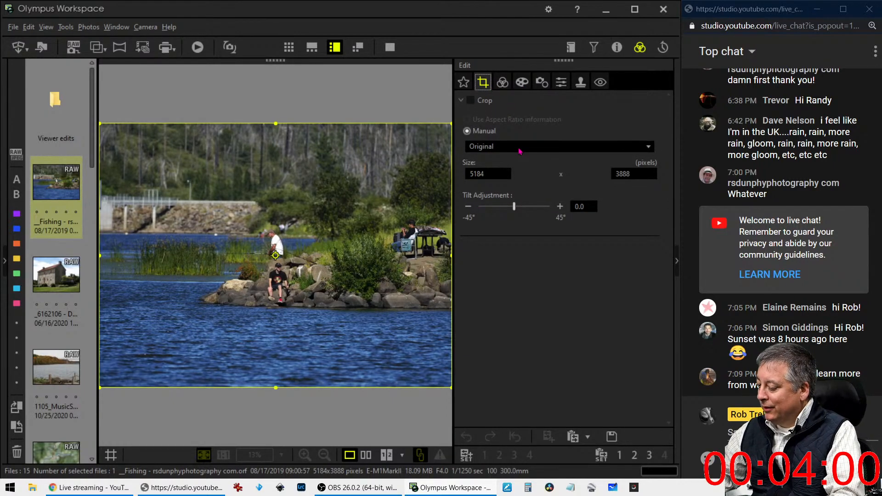
# Apply a 4:3 crop framing the two fishermen on the rocks
pyautogui.click(520, 151)
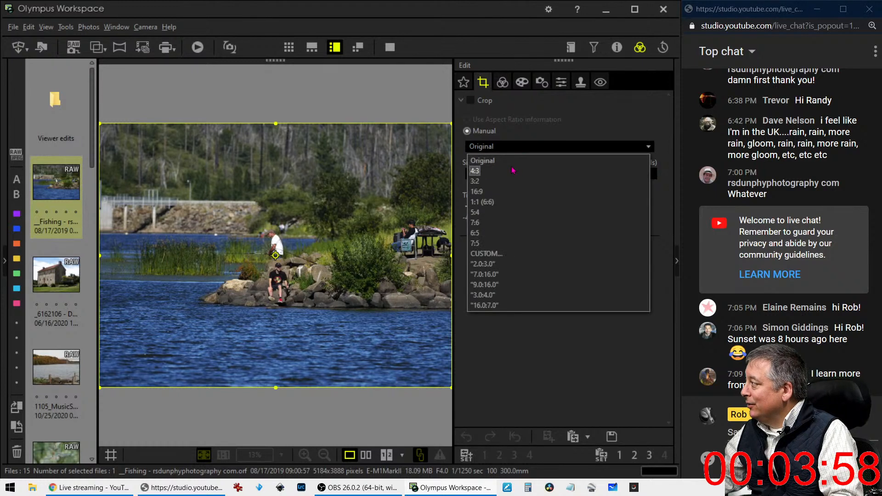
pyautogui.click(514, 169)
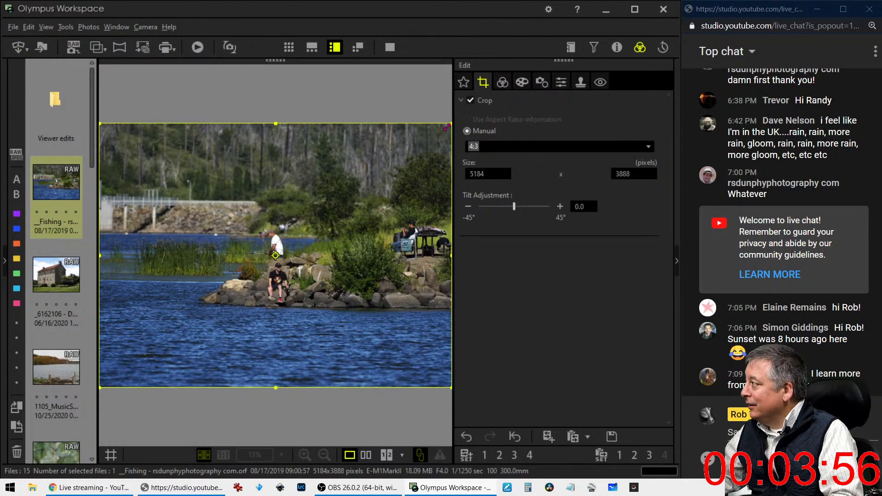
pyautogui.moveTo(447, 127); pyautogui.dragTo(333, 212)
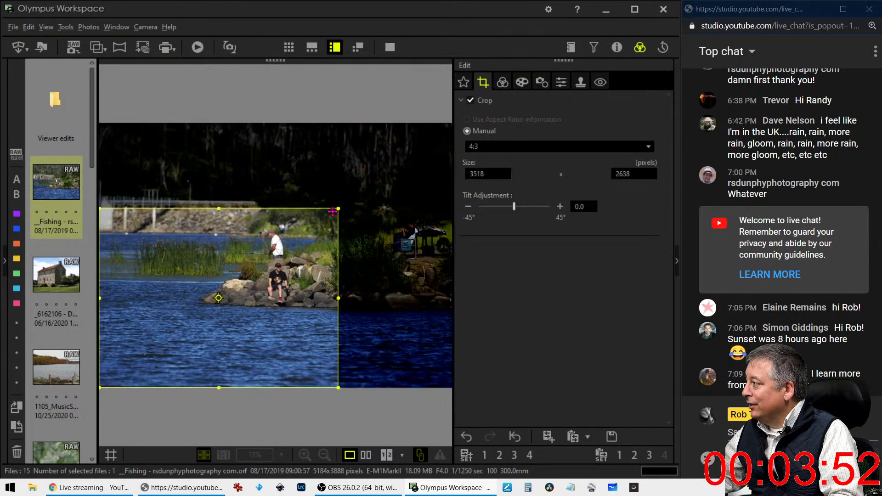
pyautogui.moveTo(313, 257); pyautogui.dragTo(313, 252)
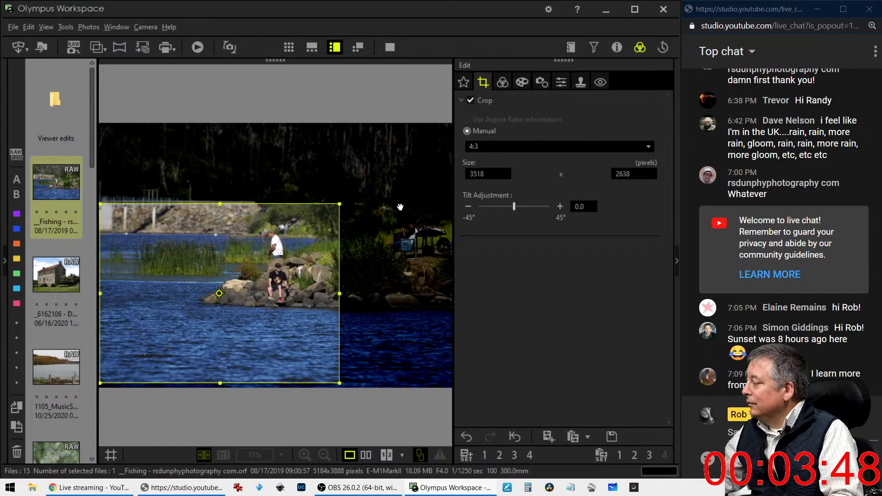
pyautogui.click(503, 82)
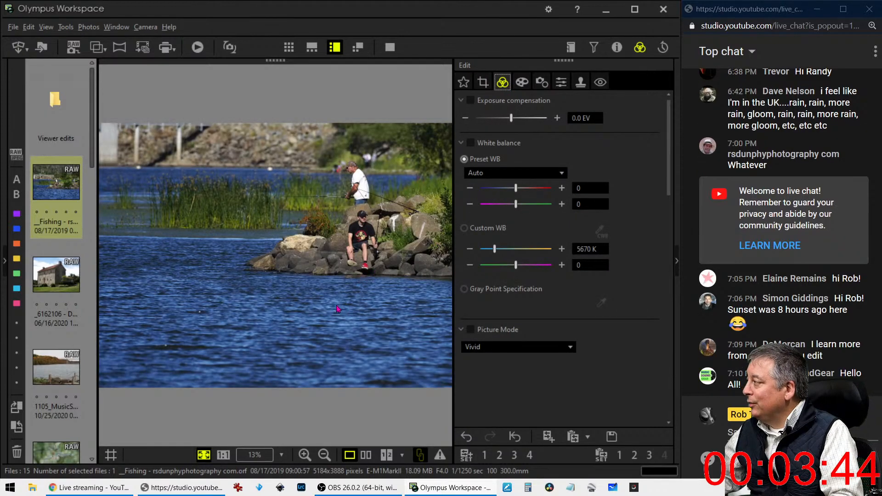
# Widen the crop slightly, raise its bottom edge for a tighter frame, and preview full screen
pyautogui.click(482, 82)
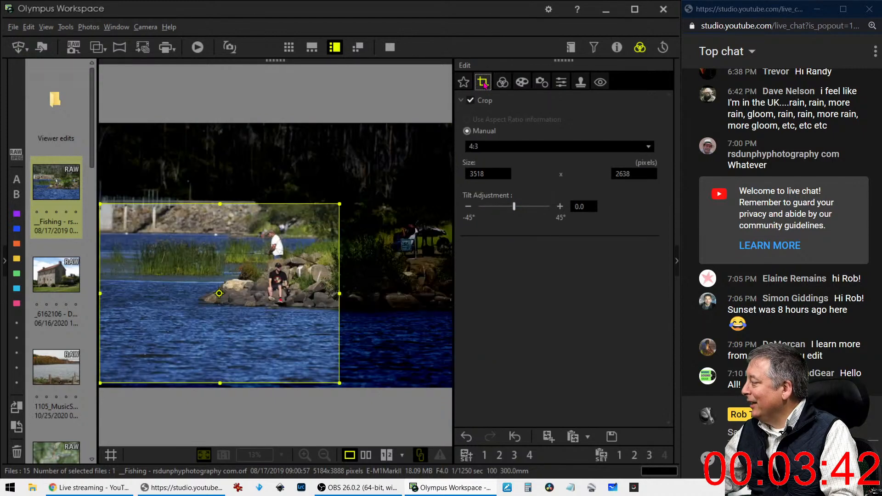
pyautogui.moveTo(340, 293); pyautogui.dragTo(351, 292)
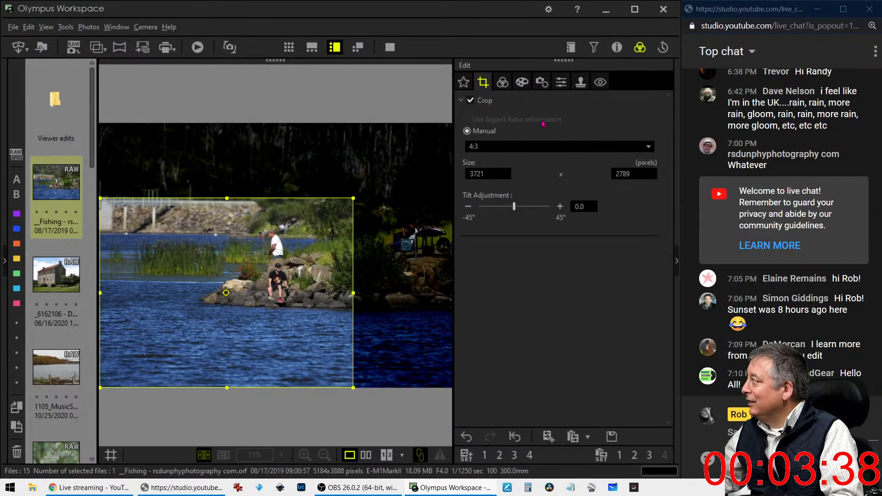
pyautogui.click(503, 82)
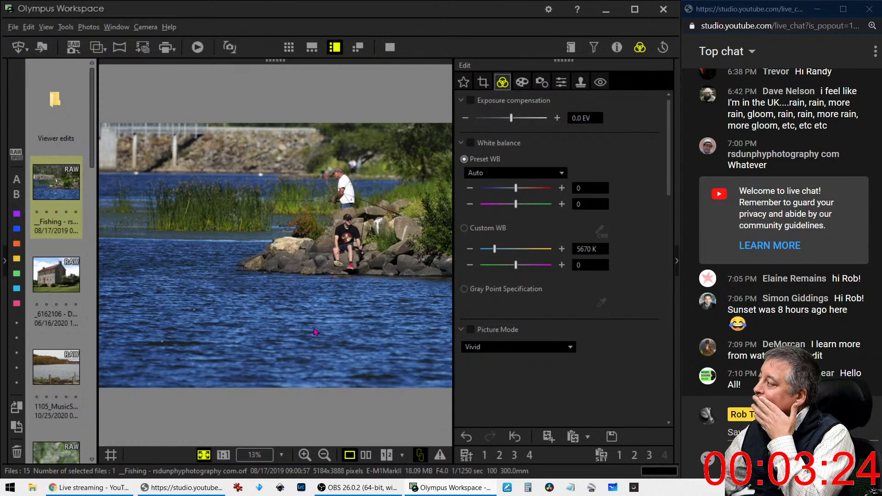
pyautogui.click(482, 82)
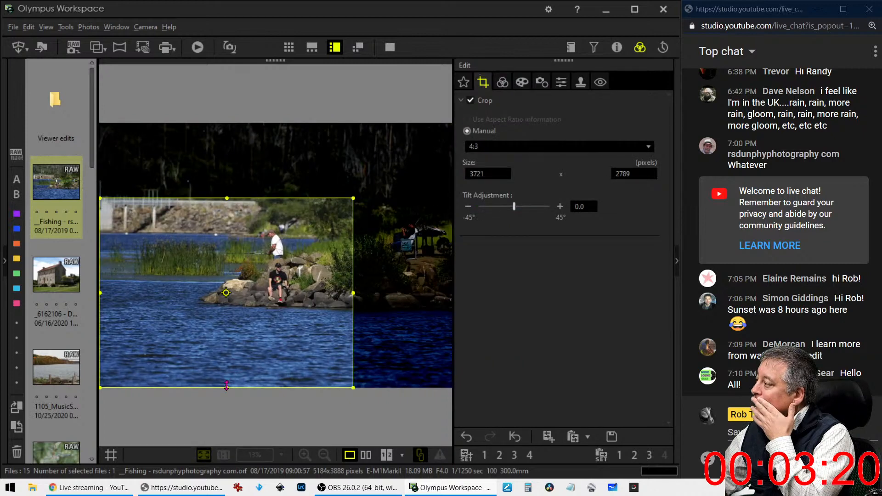
pyautogui.moveTo(227, 388); pyautogui.dragTo(227, 348)
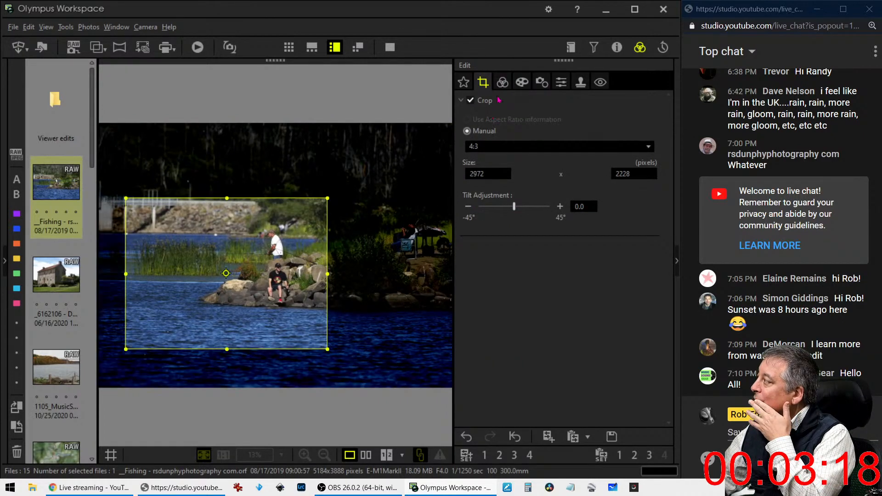
pyautogui.click(503, 84)
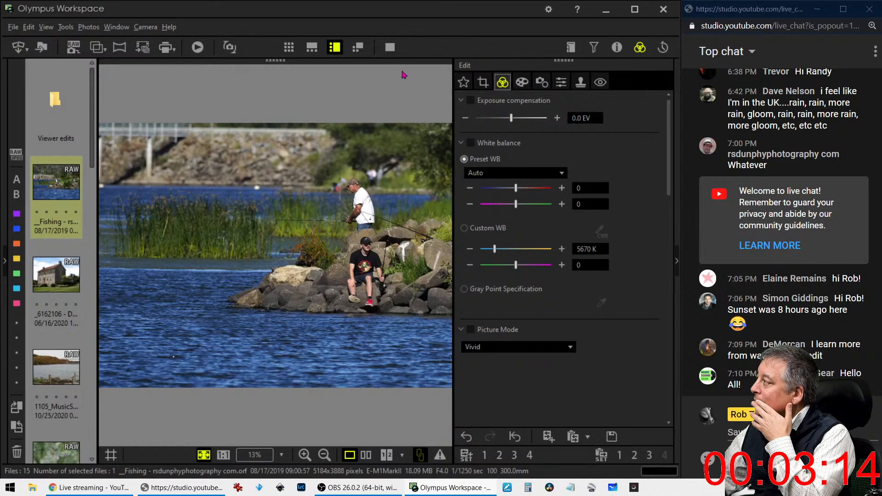
pyautogui.click(390, 47)
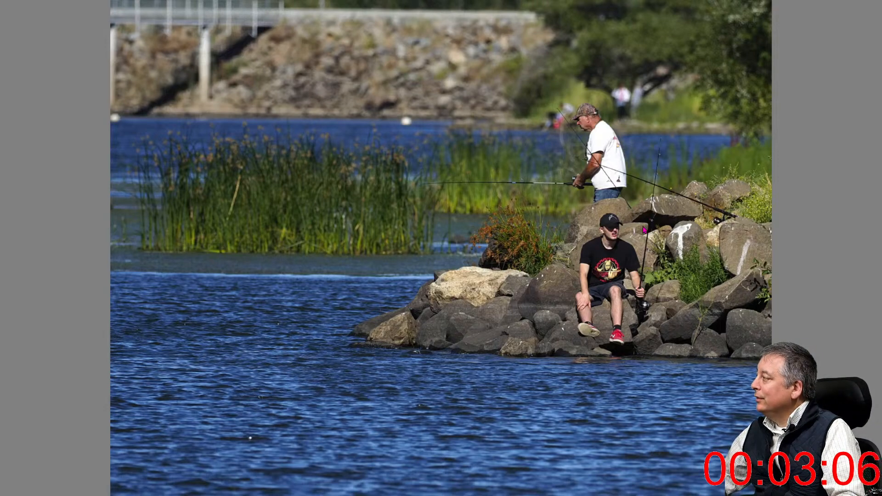
# Leave the full-screen preview and scroll the Edit panel of the cropped photo
pyautogui.press('Escape')
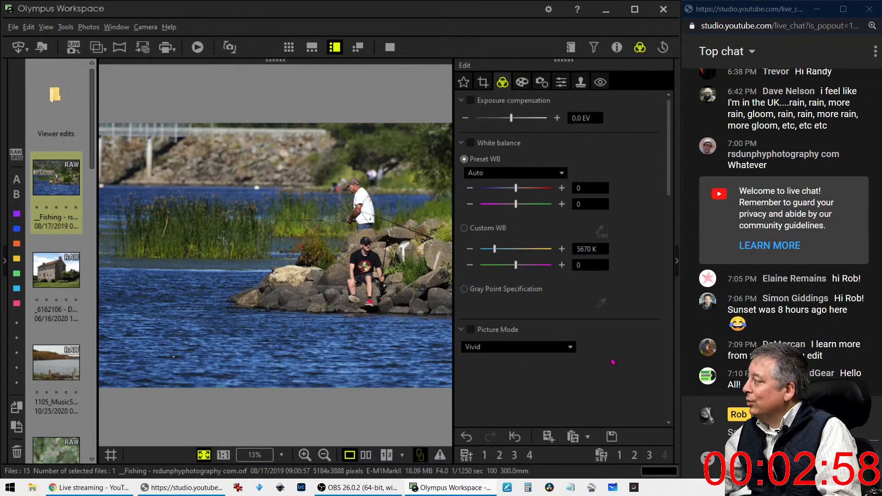
pyautogui.moveTo(669, 182); pyautogui.dragTo(648, 162)
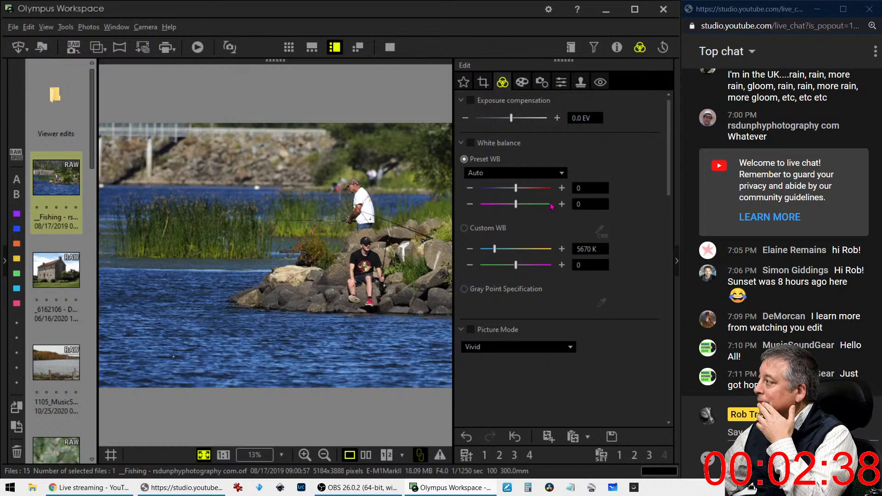
# Set the cropped fishing photo's tilt adjustment to -0.4° and leave the crop view
pyautogui.click(482, 84)
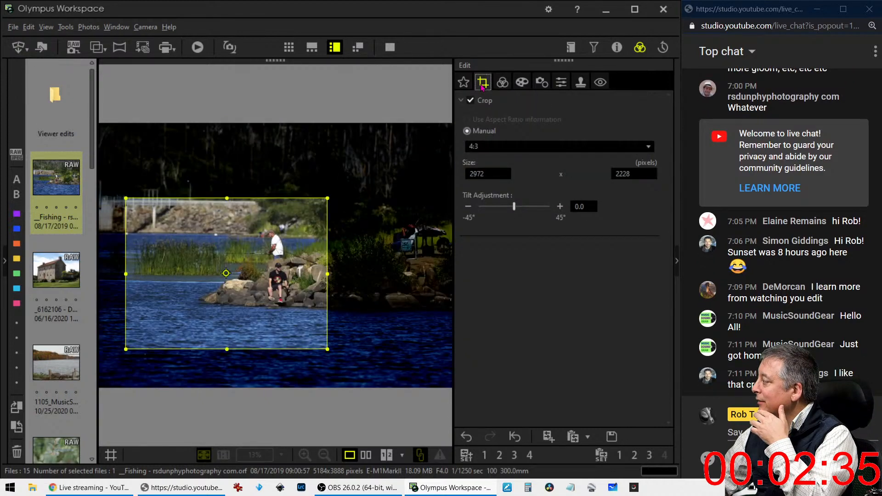
pyautogui.click(468, 206)
pyautogui.click(468, 207)
pyautogui.click(468, 207)
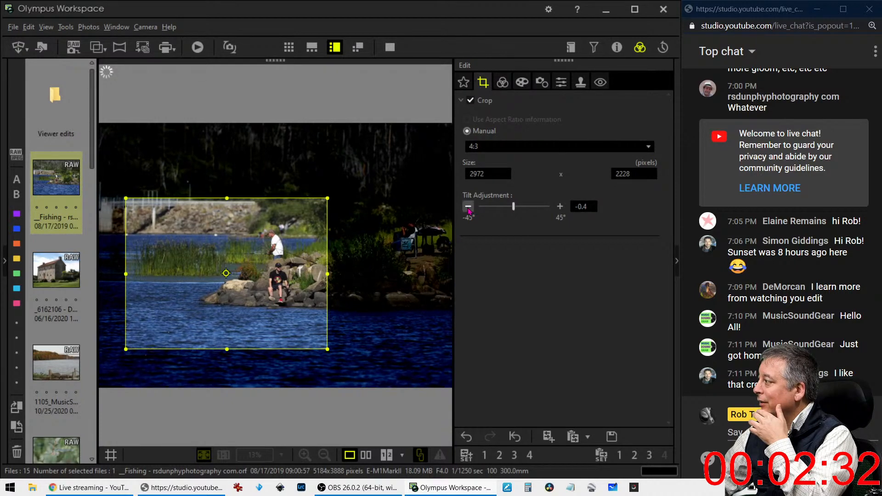
pyautogui.click(468, 207)
pyautogui.click(500, 84)
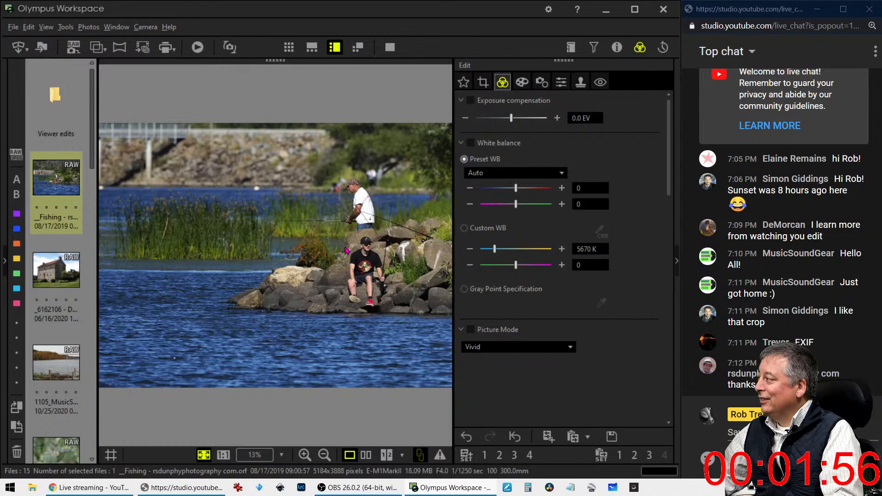
# Inspect the seated young man at actual size and raise sharpness to its maximum 2.0
pyautogui.click(356, 237)
pyautogui.moveTo(333, 307); pyautogui.dragTo(225, 242)
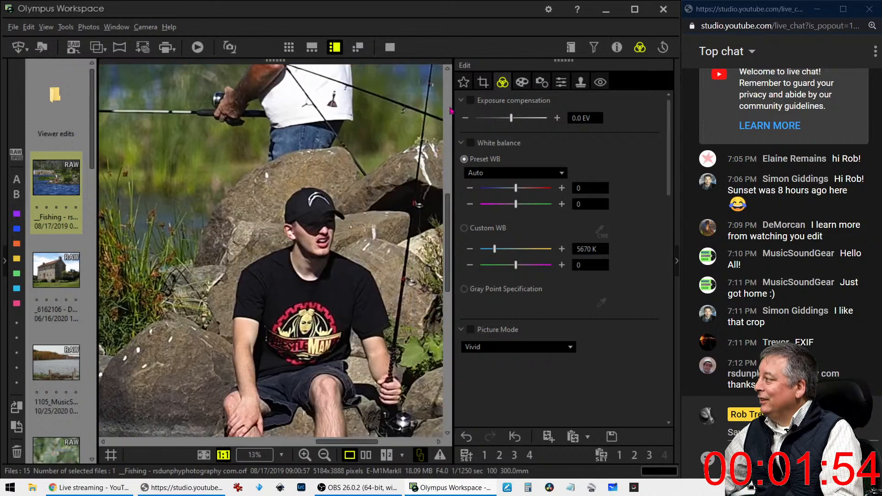
pyautogui.click(561, 82)
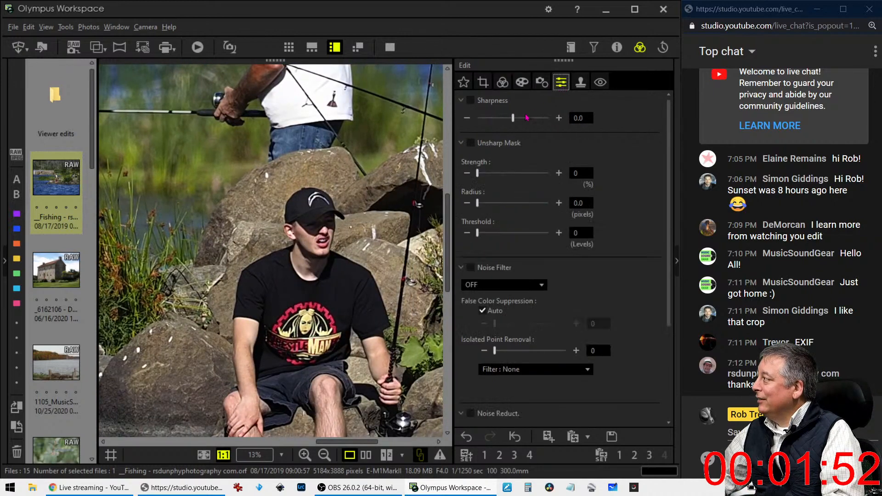
pyautogui.moveTo(512, 118); pyautogui.dragTo(549, 117)
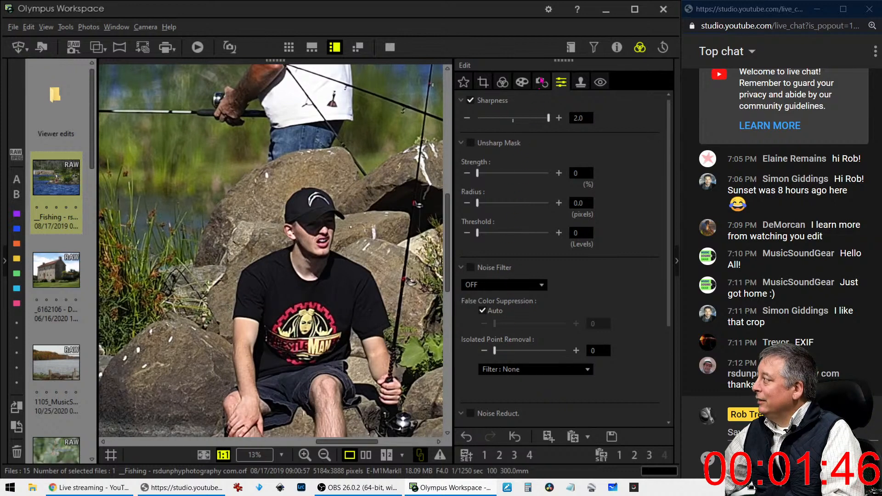
# Apply the Vintage art filter and return to the whole-photo view with exposure settings
pyautogui.click(543, 82)
pyautogui.click(526, 84)
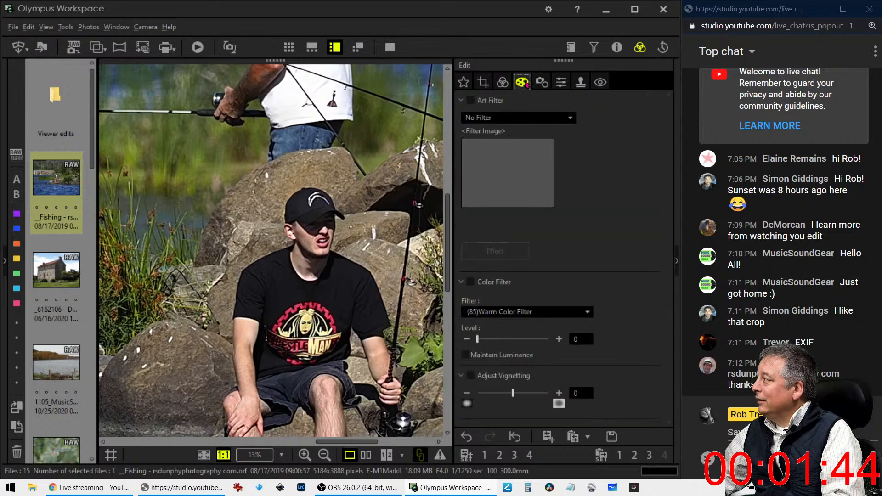
pyautogui.click(510, 83)
pyautogui.click(521, 84)
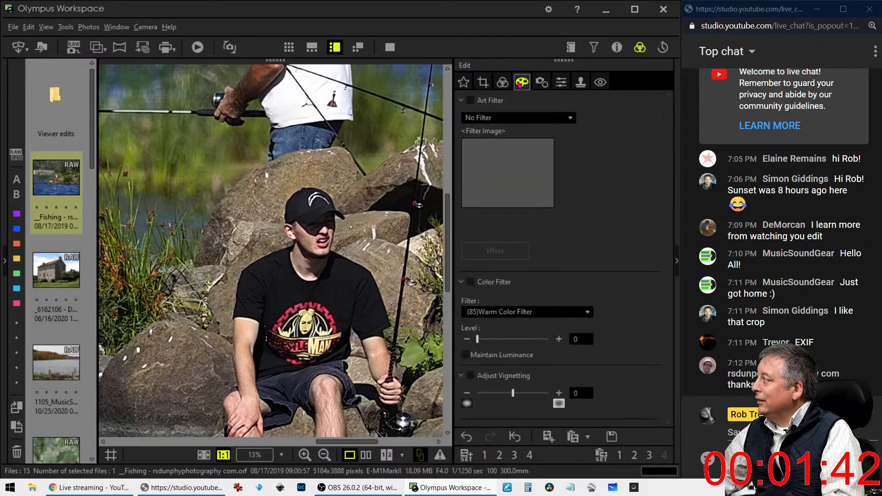
pyautogui.click(515, 118)
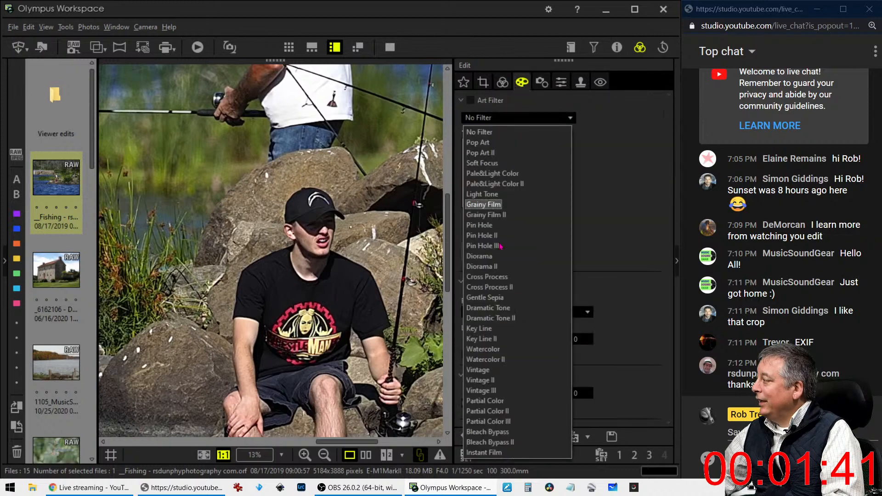
pyautogui.click(489, 367)
pyautogui.click(503, 82)
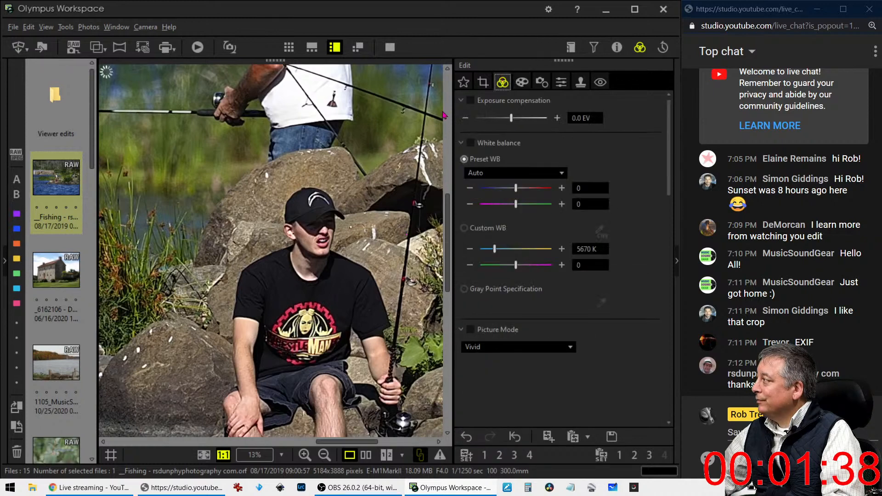
pyautogui.click(406, 261)
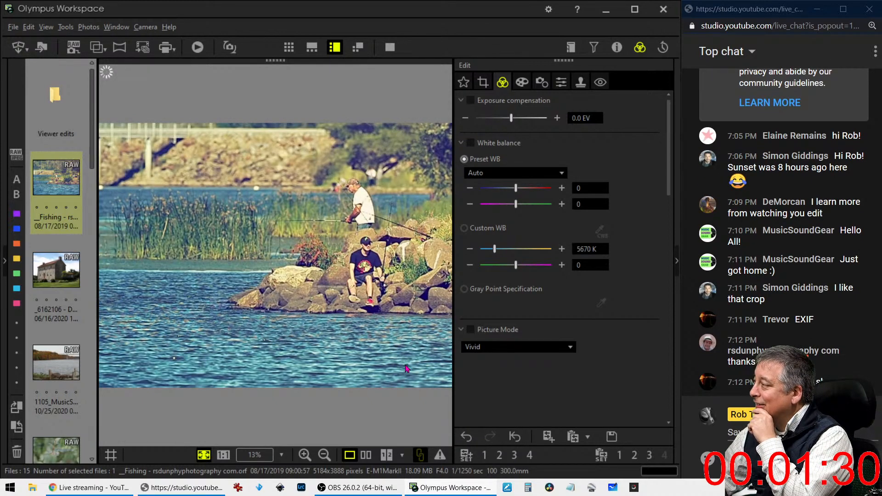
# Show the original and Vintage-edited fishing photo side by side, briefly full screen
pyautogui.click(367, 457)
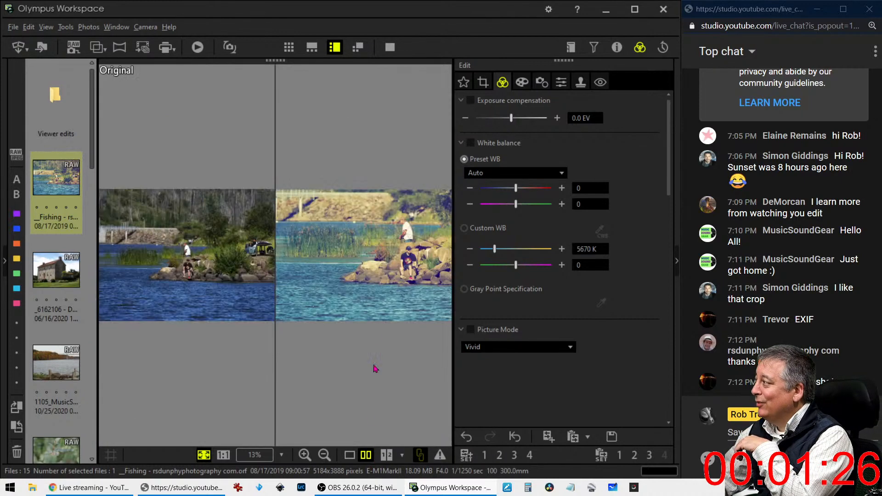
pyautogui.click(390, 47)
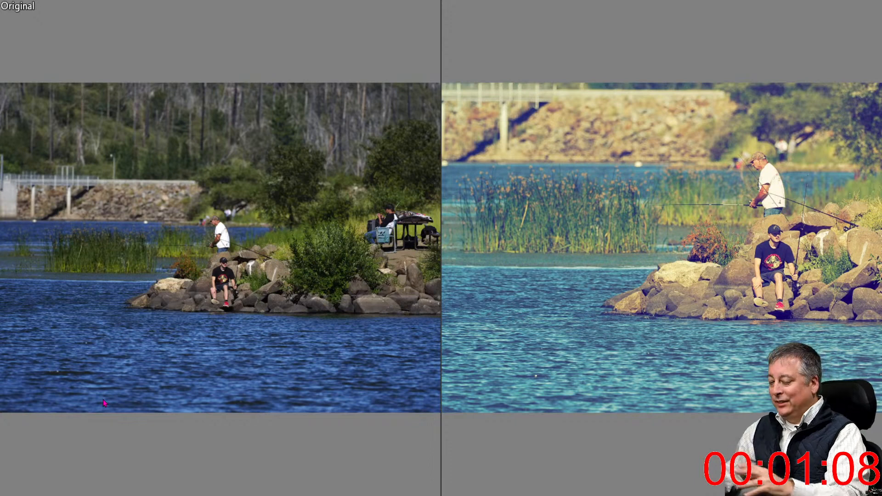
pyautogui.press('Escape')
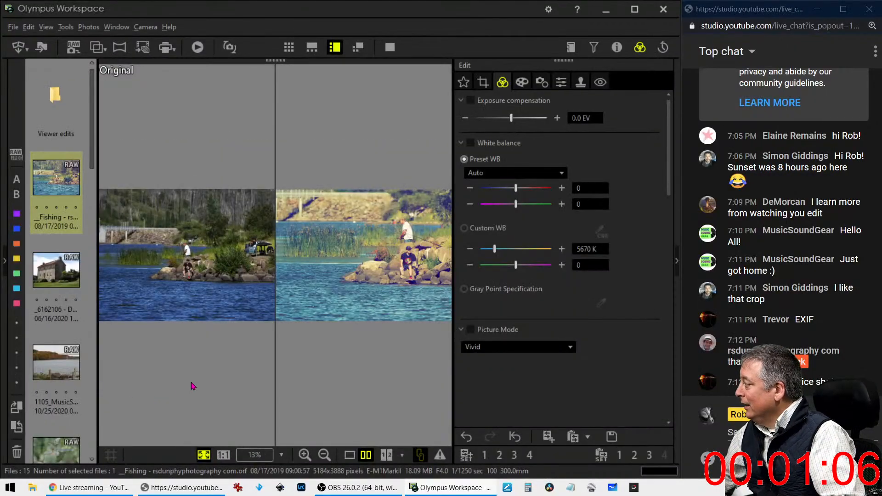
# Open the _6162106 stone house photo in single view, reviewing its shooting details, and show crop settings
pyautogui.click(78, 285)
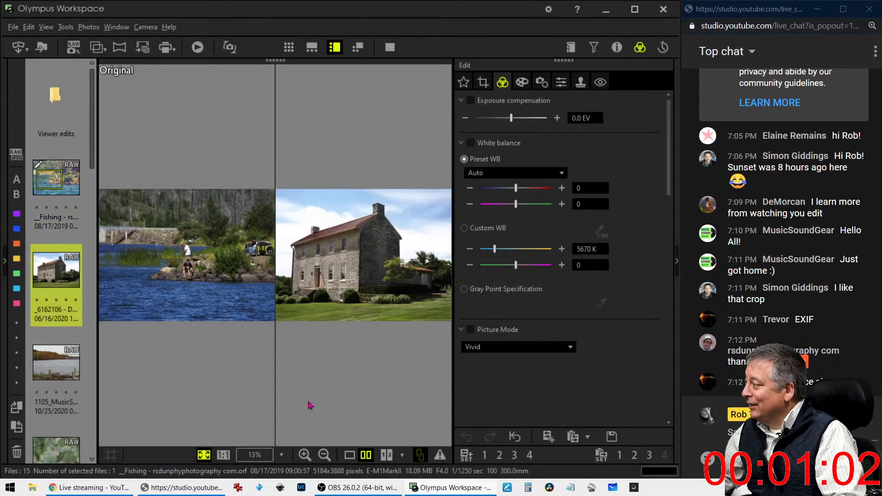
pyautogui.click(357, 459)
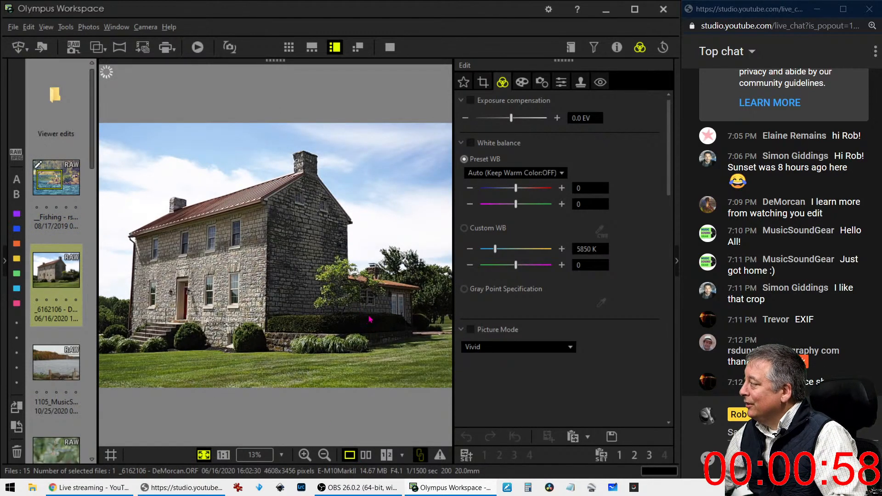
pyautogui.click(617, 47)
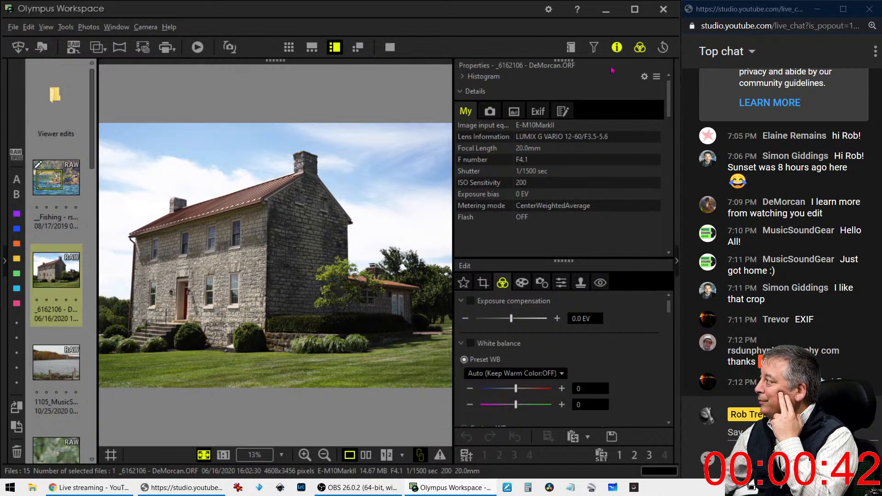
pyautogui.click(617, 47)
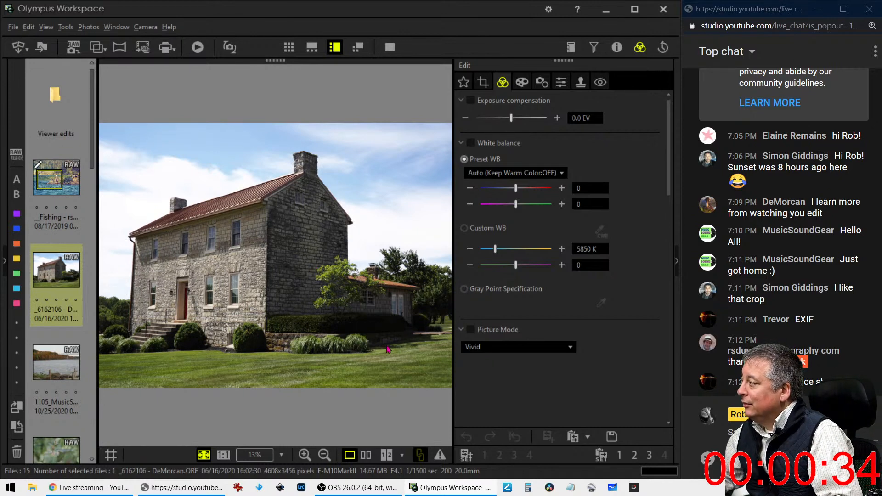
pyautogui.click(617, 47)
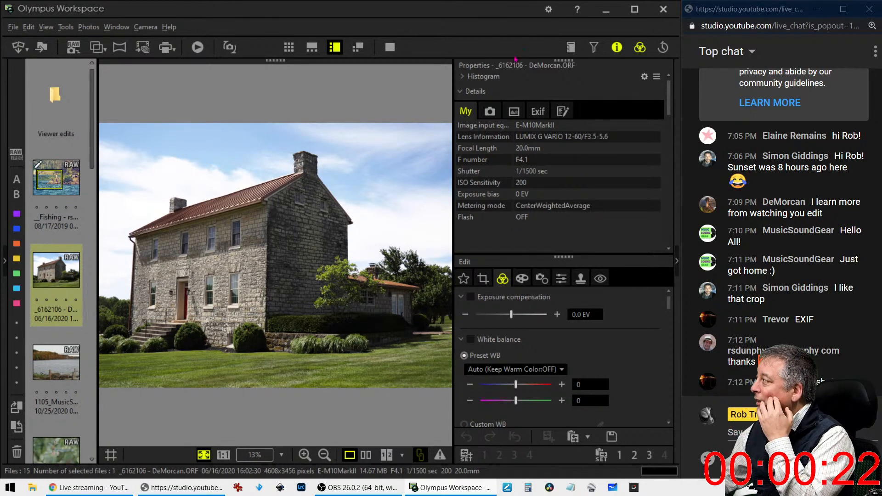
pyautogui.click(617, 47)
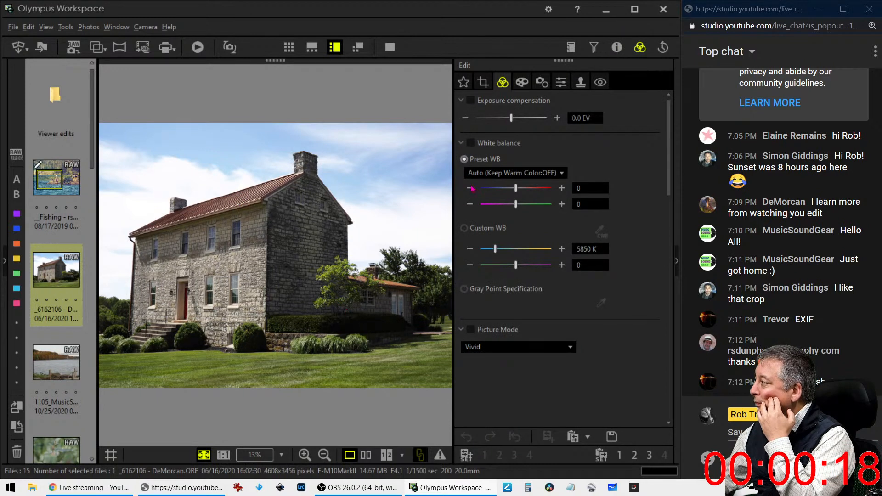
pyautogui.click(484, 83)
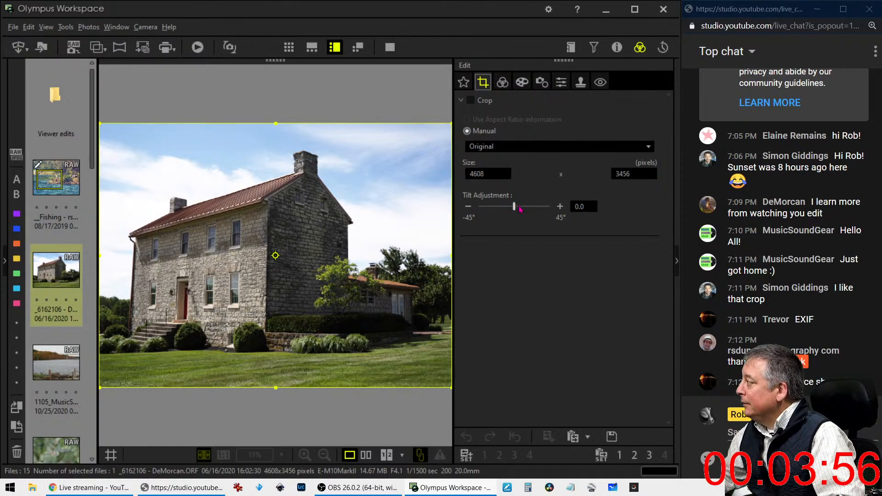
# Try a -5.0 tilt on the house photo, reset it to 0.0°, and check aspect ratios
pyautogui.moveTo(516, 210); pyautogui.dragTo(513, 209)
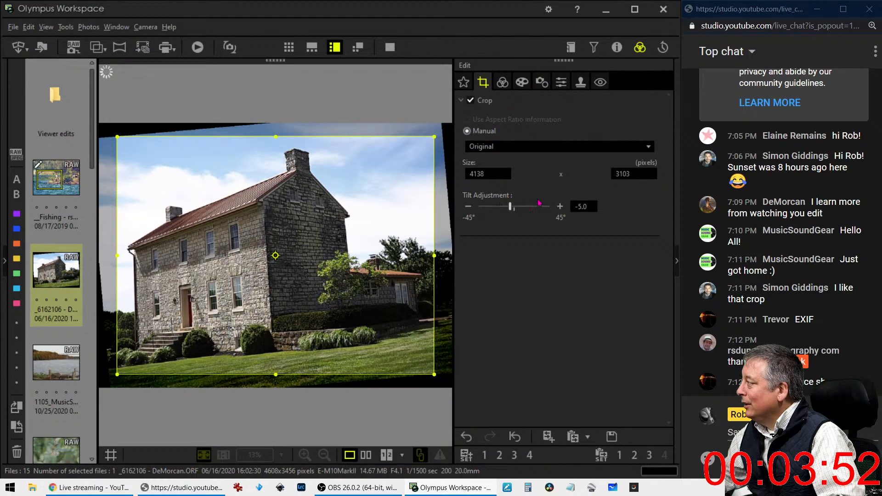
pyautogui.click(512, 436)
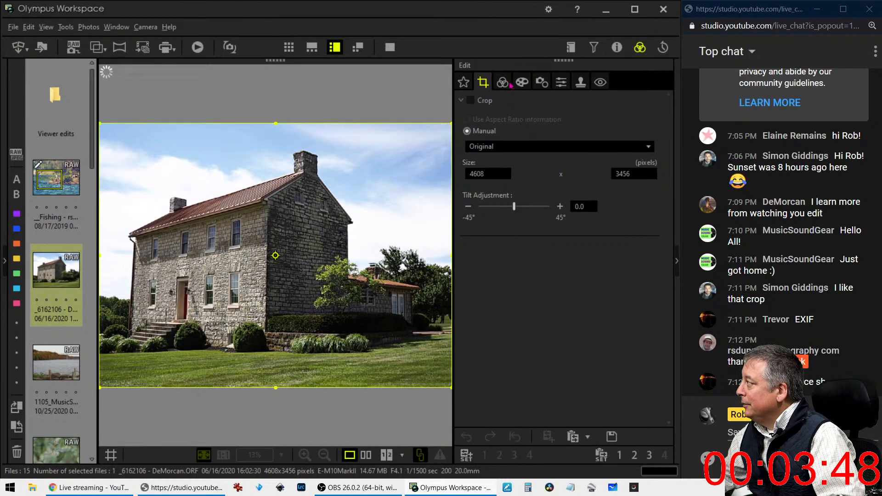
pyautogui.click(509, 147)
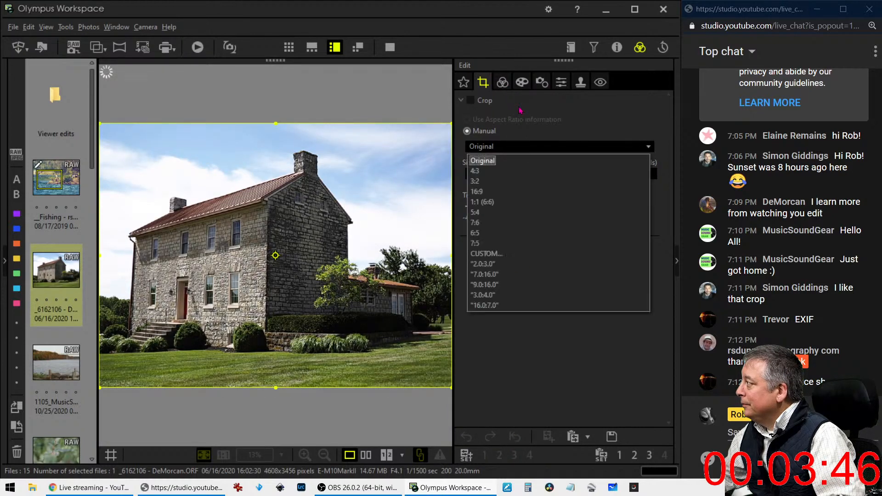
pyautogui.click(561, 84)
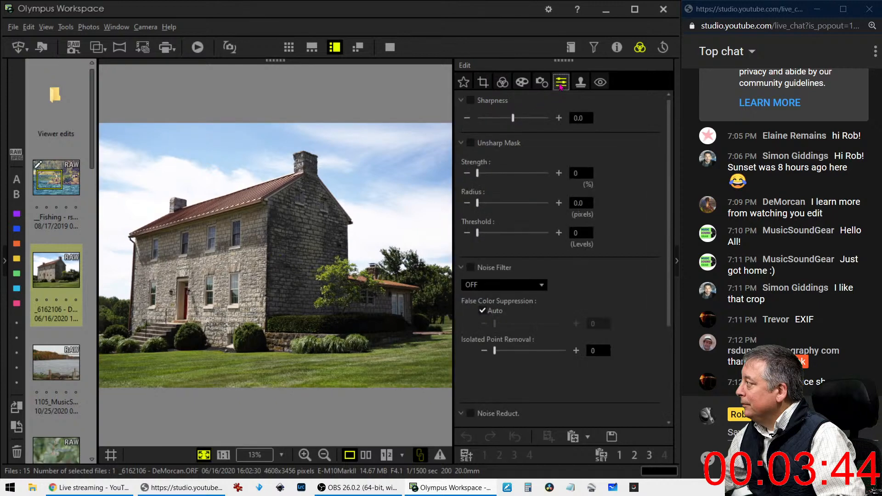
# Enable Keystone Comp. and set horizontal keystone correction to 24 for the house's walls
pyautogui.scroll(-2, 606, 318)
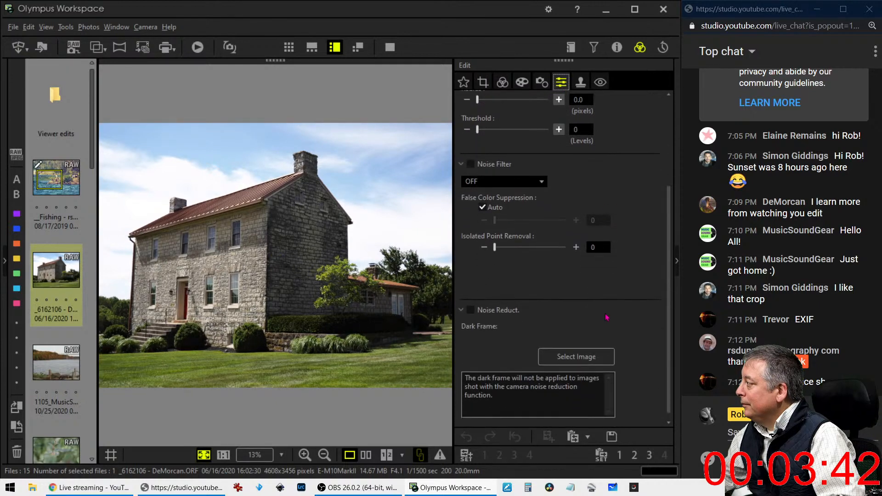
pyautogui.scroll(6, 606, 317)
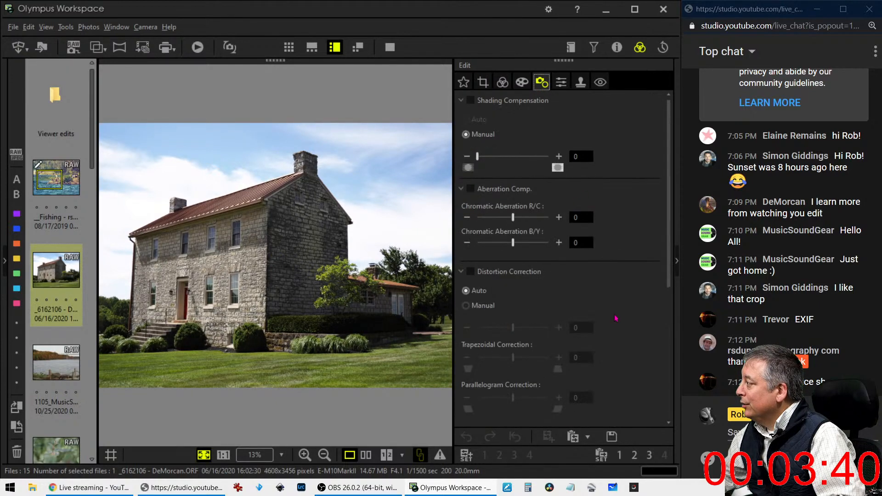
pyautogui.scroll(-1, 597, 315)
pyautogui.scroll(-4, 590, 313)
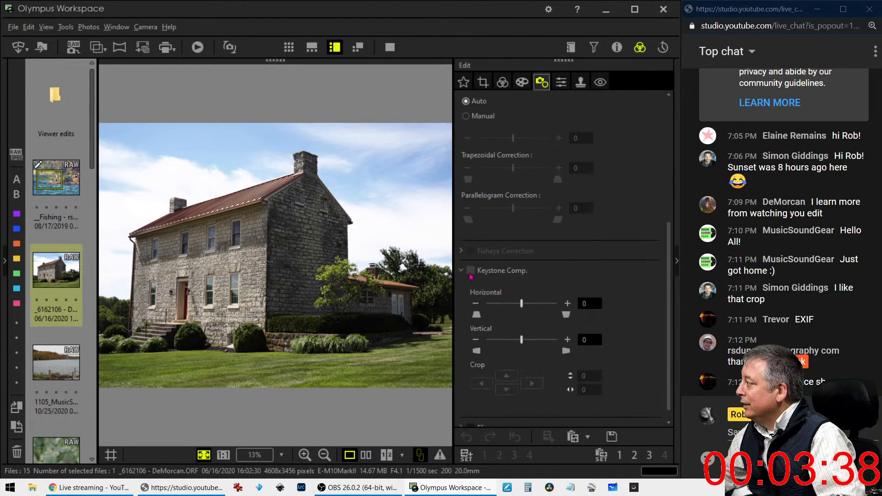
pyautogui.click(470, 271)
pyautogui.click(466, 279)
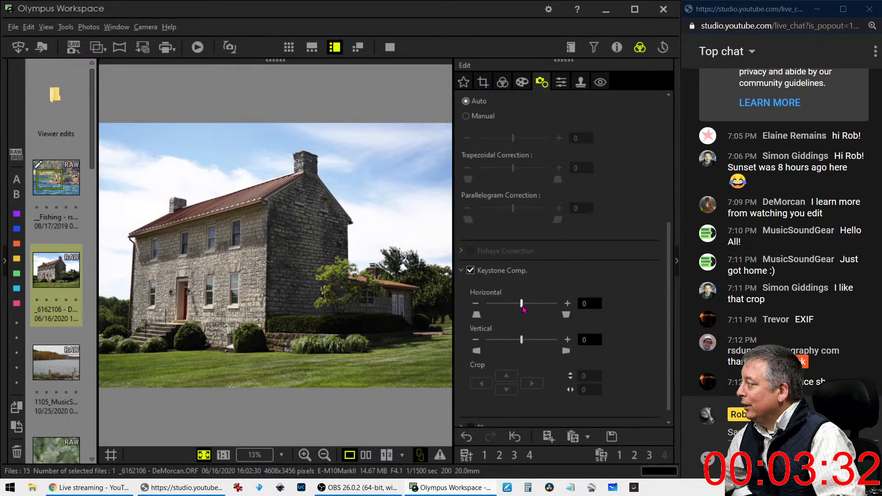
pyautogui.moveTo(522, 304); pyautogui.dragTo(531, 308)
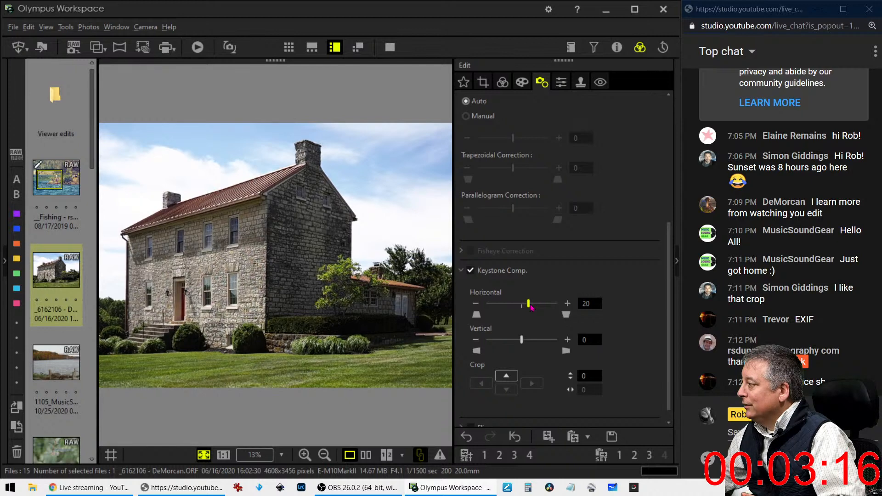
pyautogui.moveTo(530, 306); pyautogui.dragTo(532, 308)
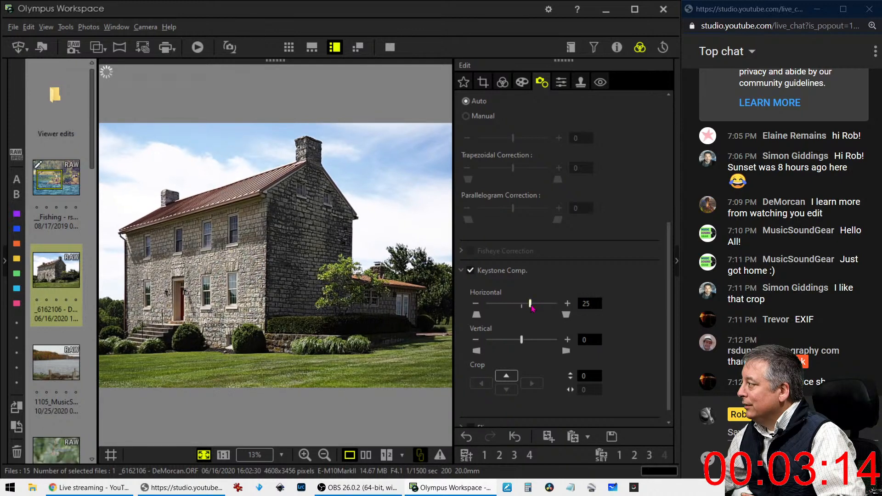
pyautogui.click(476, 304)
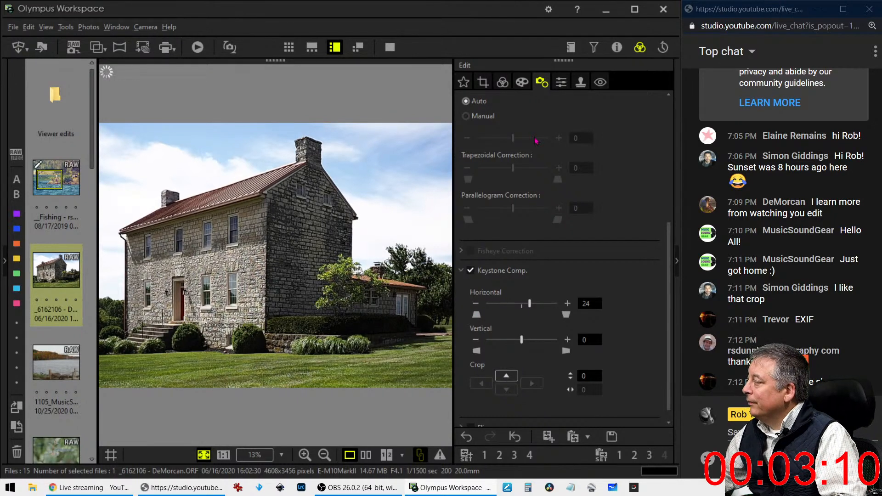
# Level the house photo by setting the crop tilt to -0.6°
pyautogui.click(483, 81)
pyautogui.click(469, 207)
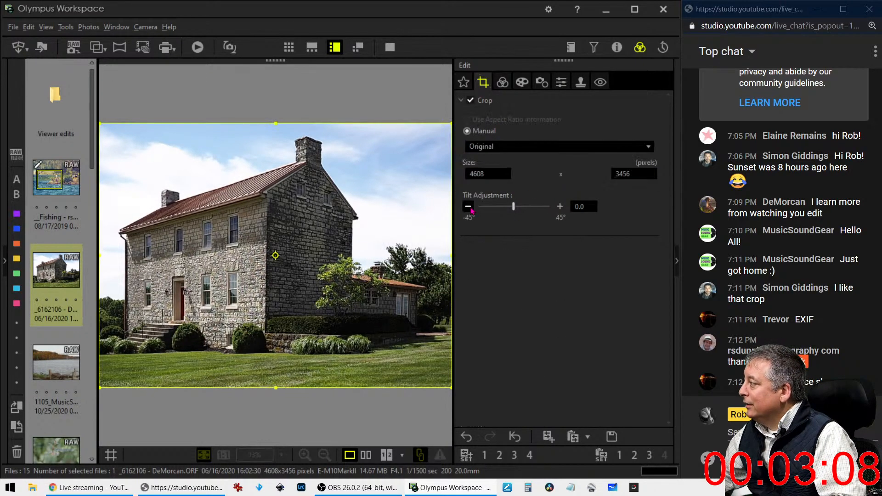
pyautogui.click(469, 207)
pyautogui.click(469, 208)
pyautogui.click(469, 207)
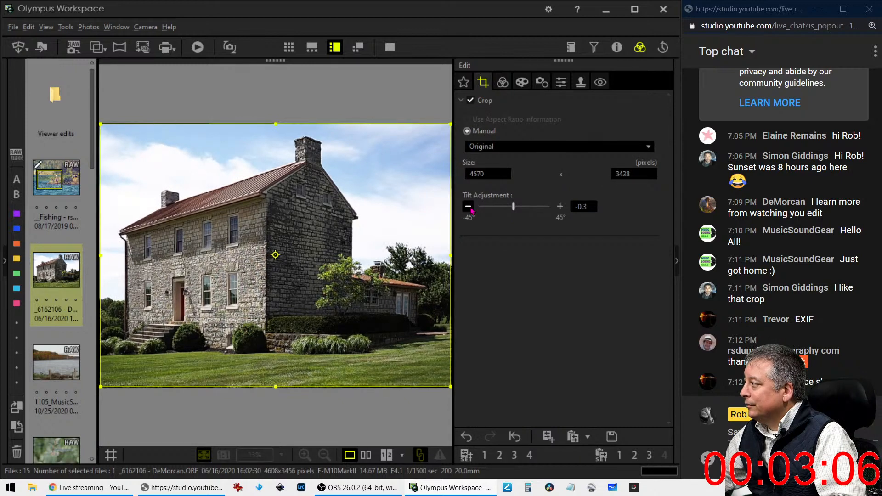
pyautogui.click(469, 206)
pyautogui.click(469, 207)
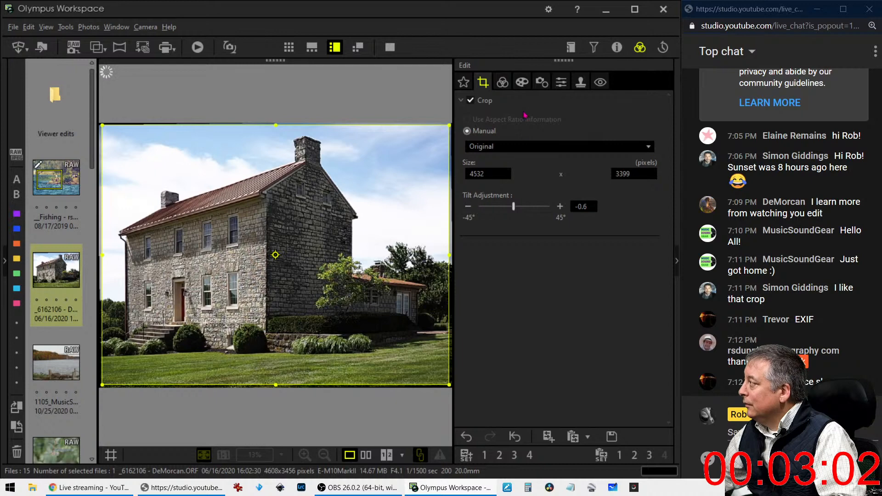
# Lower horizontal keystone correction to 18 and recheck the crop at 4532 x 3399
pyautogui.click(542, 83)
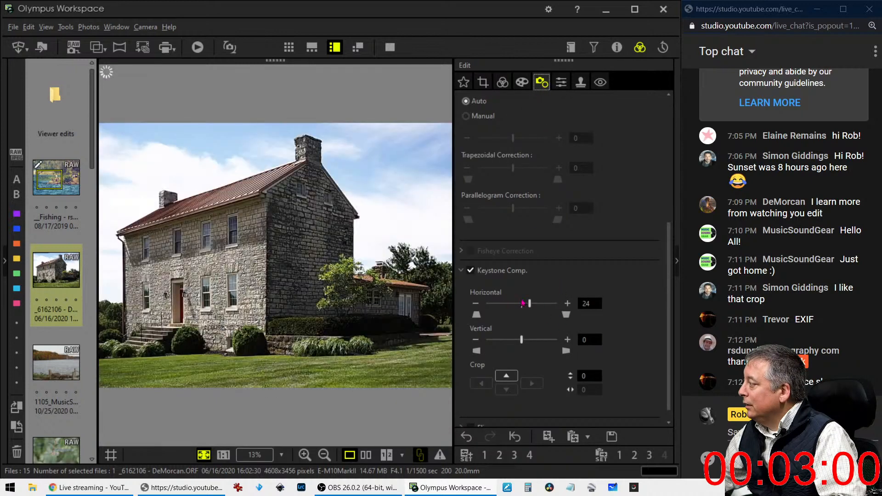
pyautogui.click(477, 305)
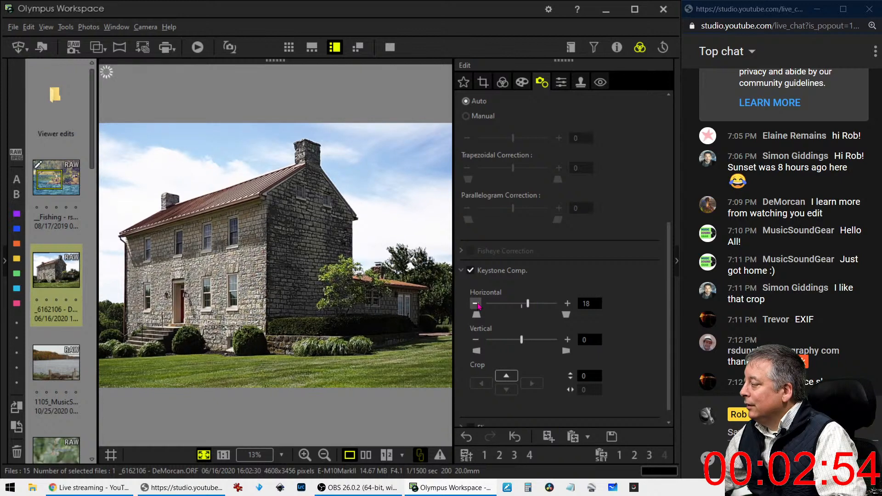
pyautogui.click(487, 88)
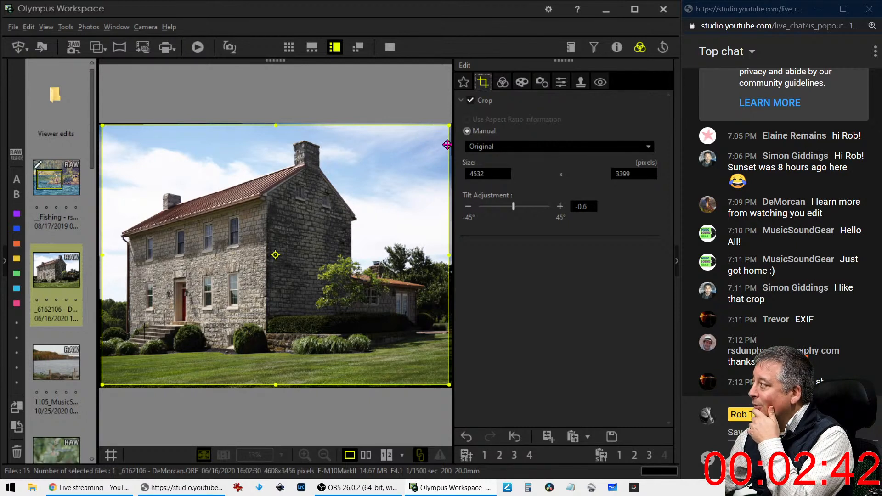
pyautogui.click(501, 86)
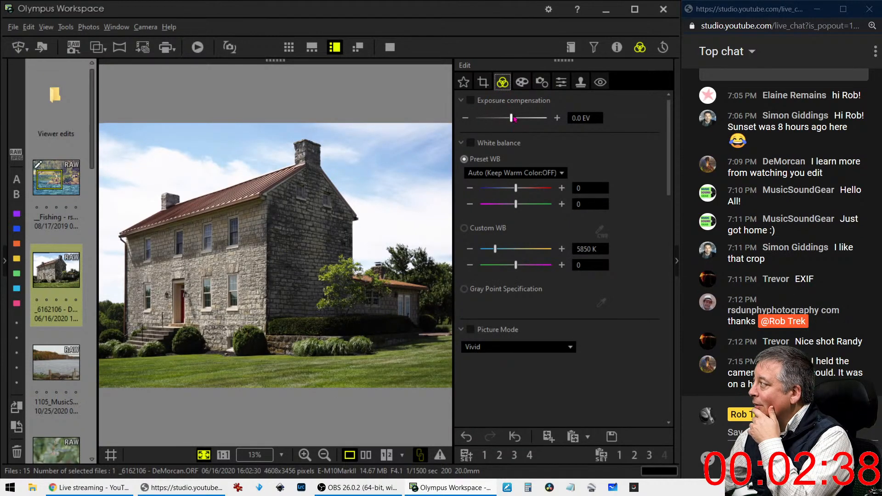
# Lower the stone house photo's exposure compensation slightly
pyautogui.moveTo(510, 118); pyautogui.dragTo(493, 124)
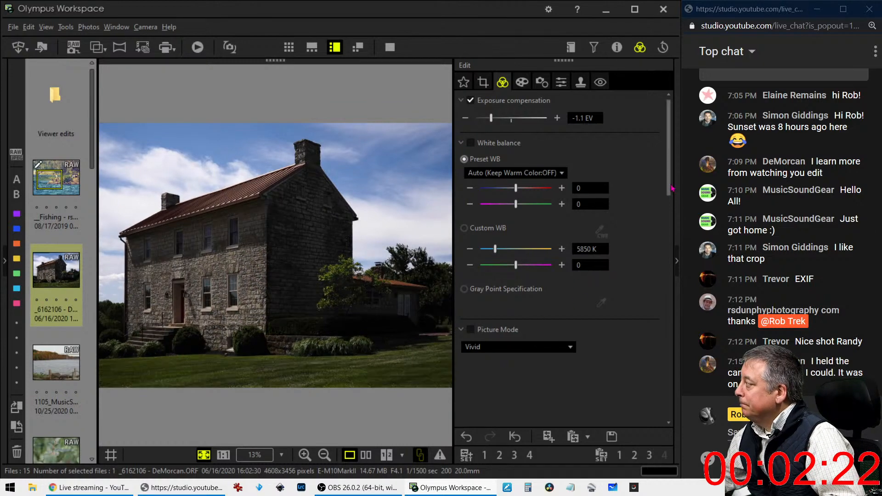
pyautogui.scroll(-6, 656, 285)
pyautogui.scroll(-3, 655, 285)
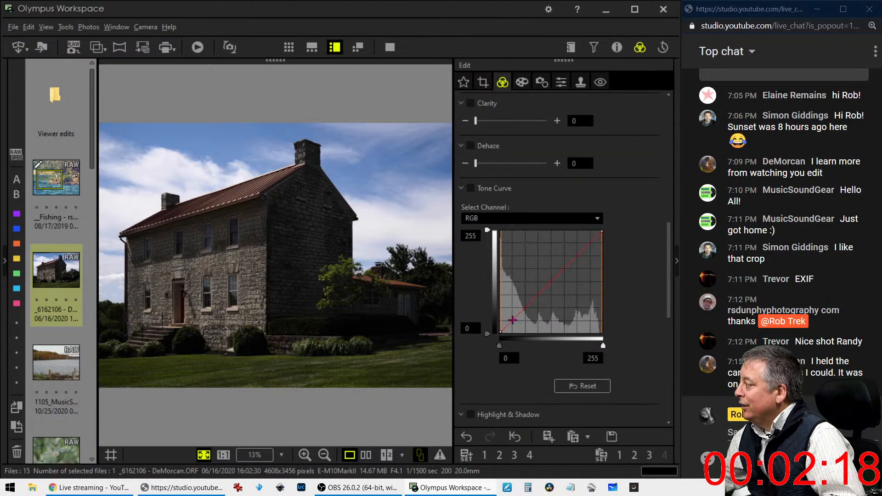
# Try a shadow-lifting tone curve with black input 8, then reset it to a straight line
pyautogui.click(509, 319)
pyautogui.moveTo(509, 319); pyautogui.dragTo(507, 313)
pyautogui.moveTo(561, 251); pyautogui.dragTo(571, 259)
pyautogui.moveTo(509, 313); pyautogui.dragTo(506, 316)
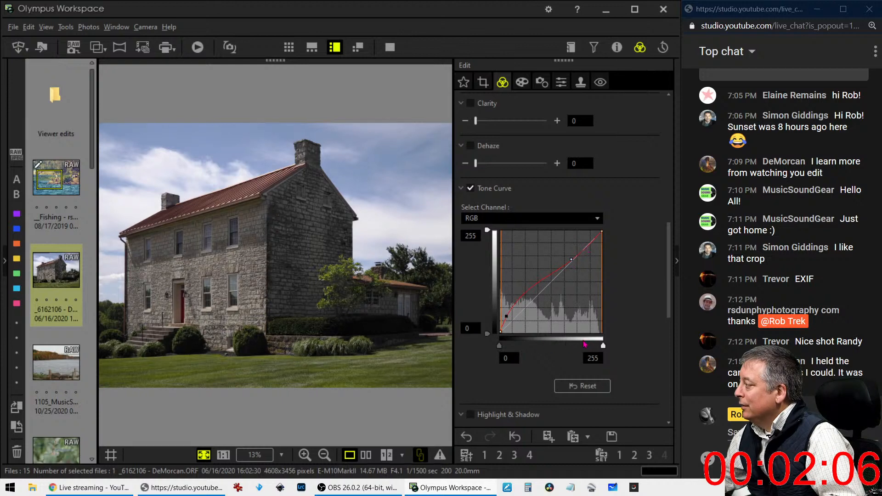
pyautogui.moveTo(501, 350); pyautogui.dragTo(499, 349)
pyautogui.click(560, 389)
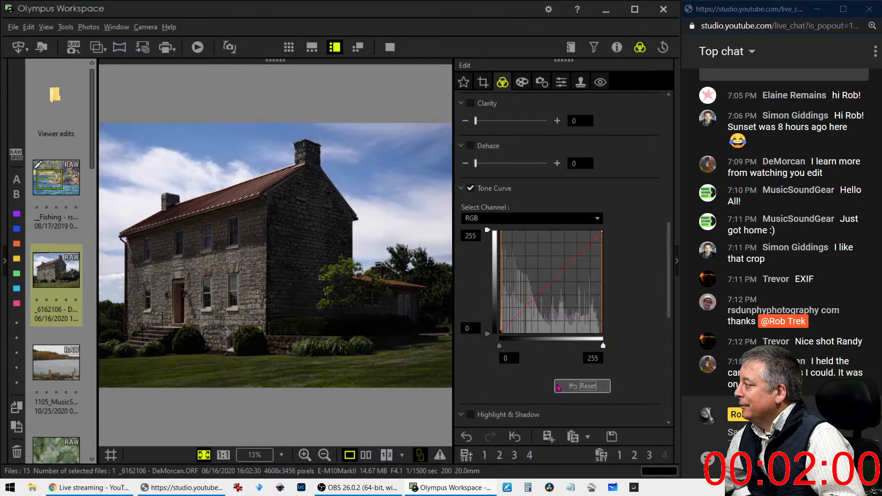
# Raise exposure compensation from -1.1 EV to -0.4 EV to brighten the house
pyautogui.scroll(10, 669, 274)
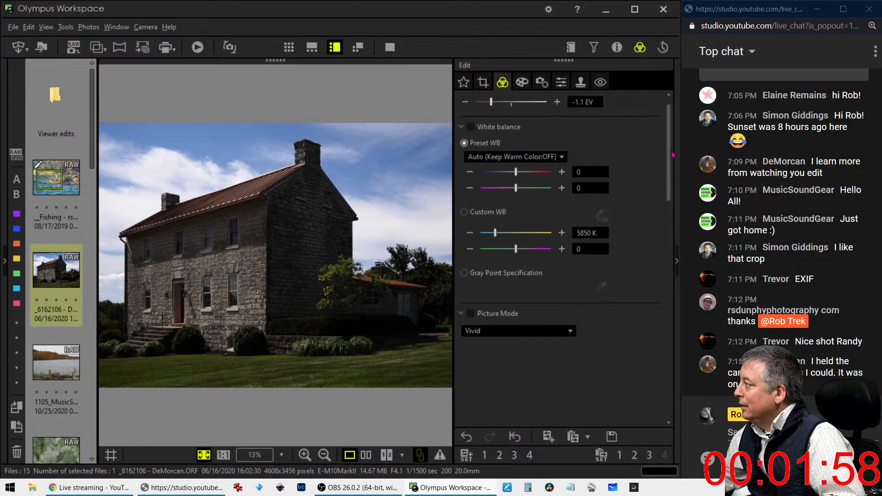
pyautogui.moveTo(495, 122); pyautogui.dragTo(509, 123)
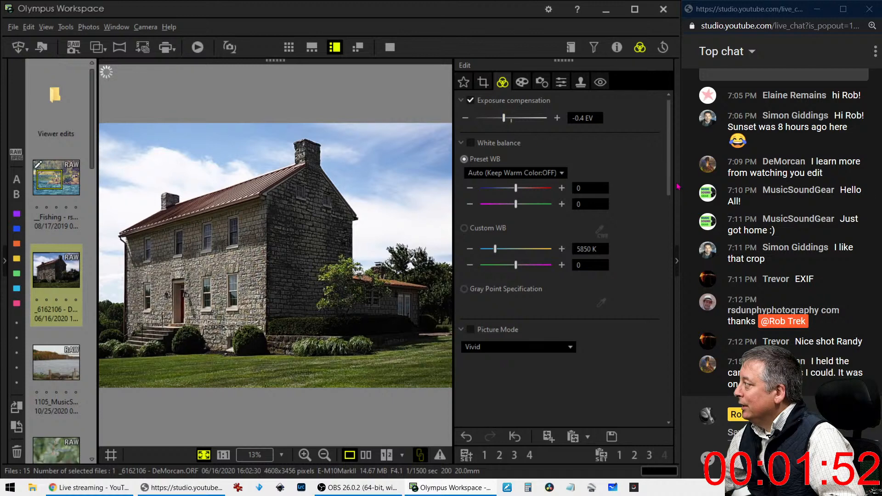
pyautogui.scroll(-10, 663, 294)
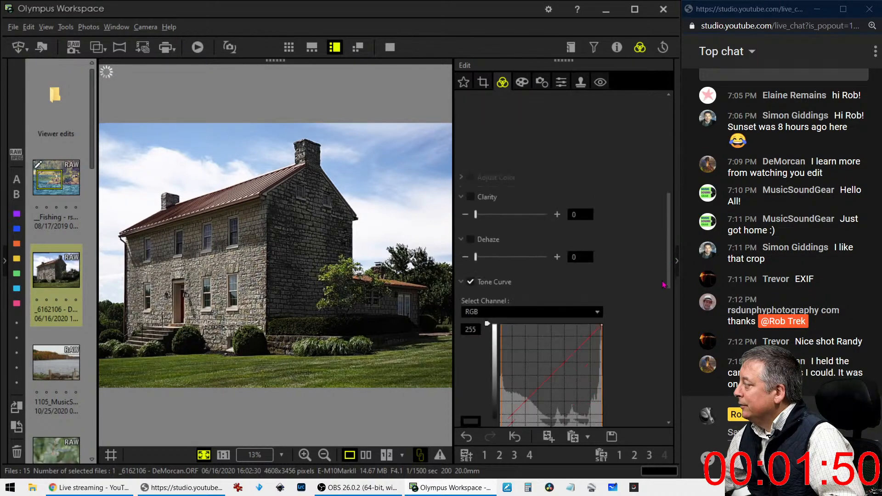
pyautogui.scroll(-2, 662, 294)
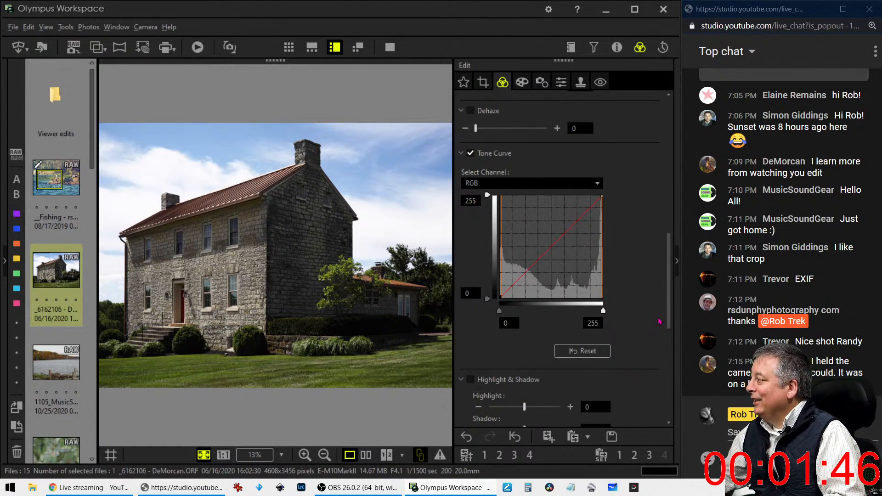
pyautogui.scroll(-1, 660, 322)
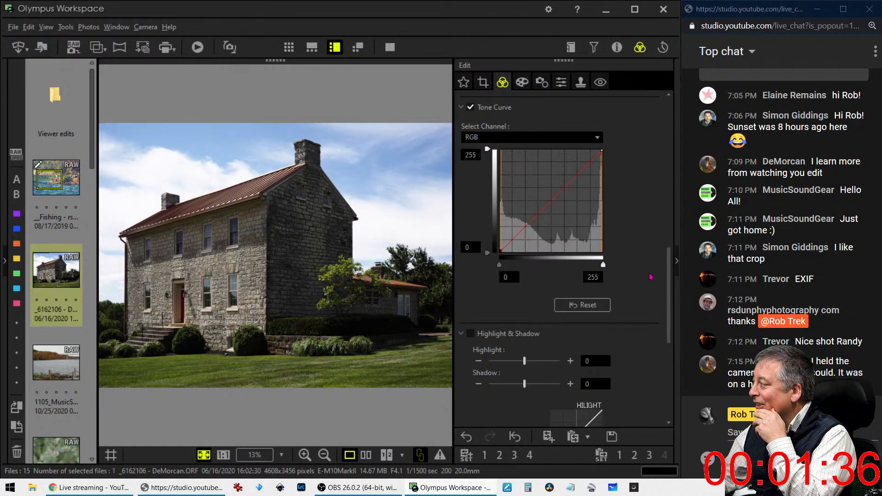
pyautogui.scroll(-5, 650, 277)
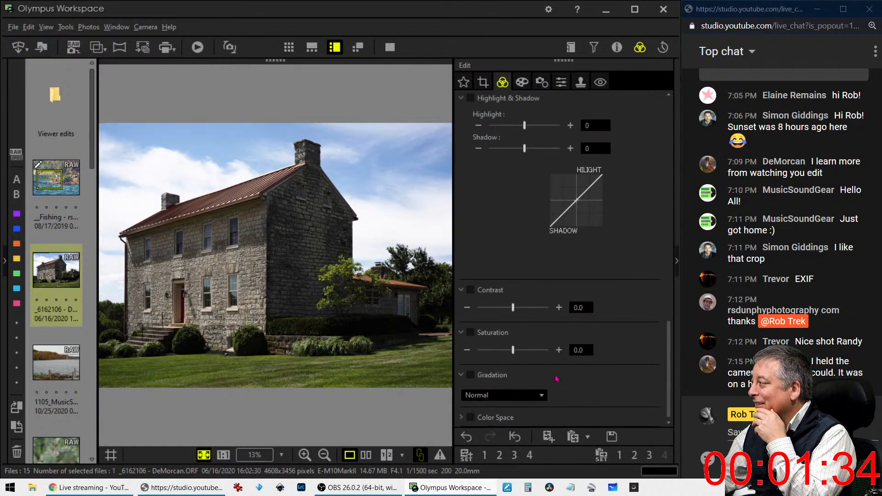
pyautogui.moveTo(663, 368); pyautogui.dragTo(674, 320)
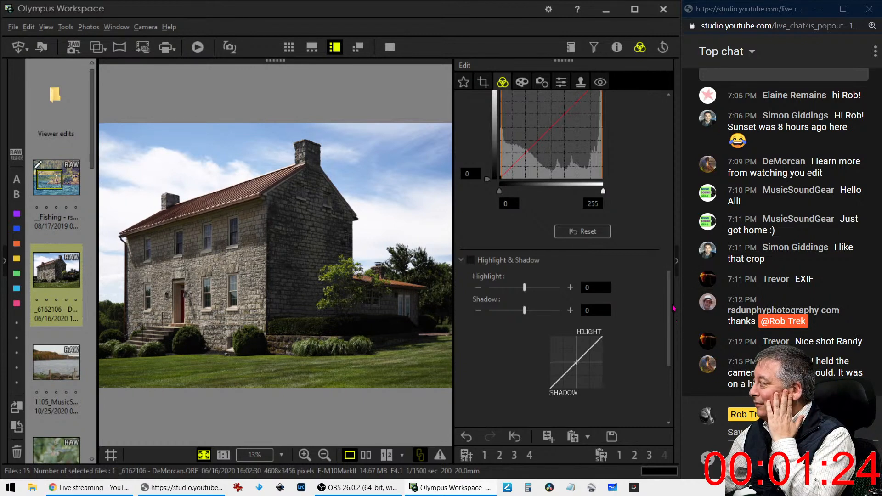
pyautogui.moveTo(670, 307); pyautogui.dragTo(671, 270)
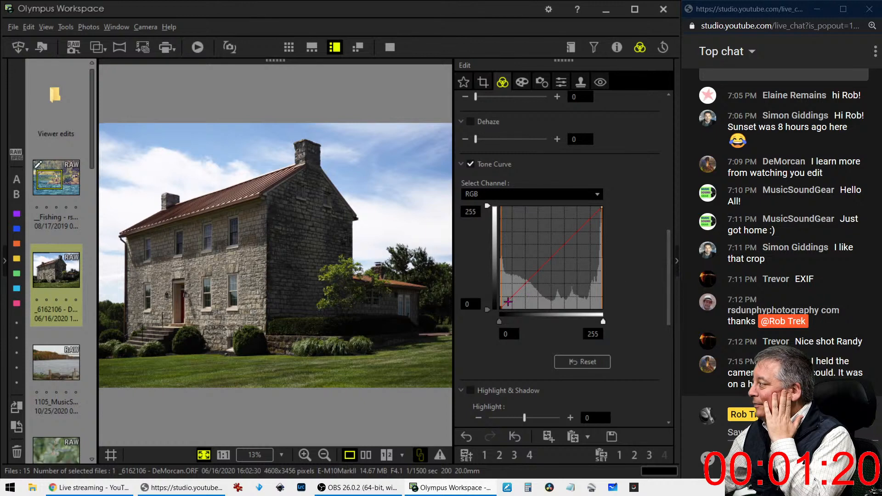
# Try a shadow point and a lowered upper curve, then reset the tone curve
pyautogui.click(505, 301)
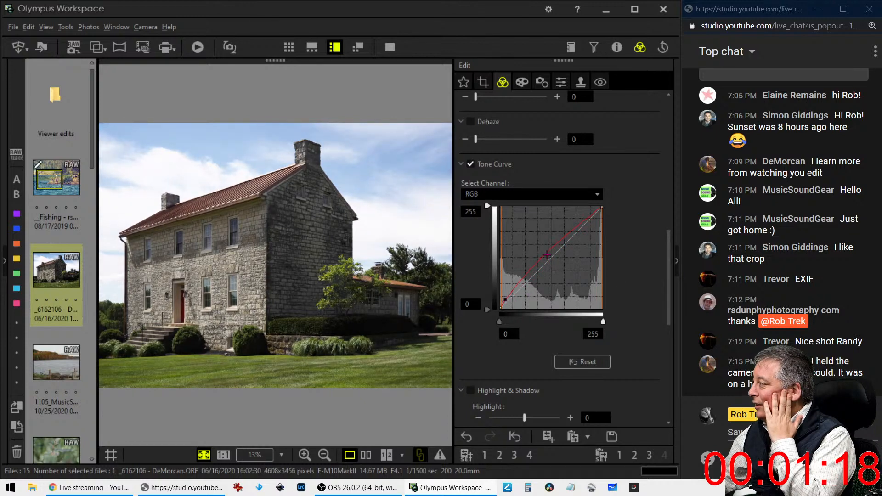
pyautogui.moveTo(568, 234); pyautogui.dragTo(570, 237)
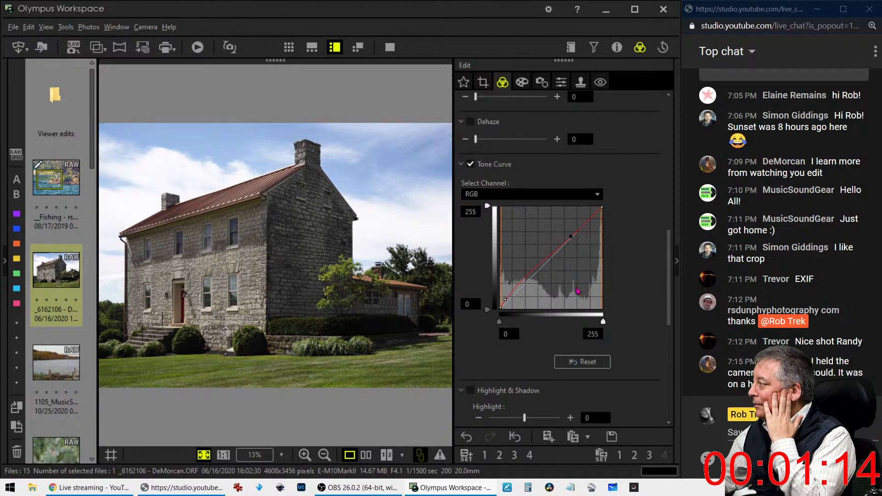
pyautogui.click(584, 357)
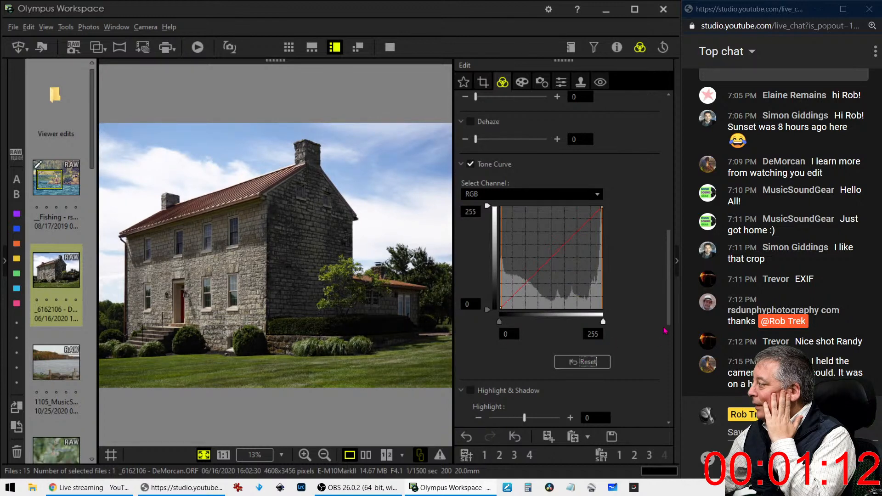
# Turn off exposure compensation on the stone house photo
pyautogui.scroll(1, 670, 305)
pyautogui.moveTo(669, 305); pyautogui.dragTo(698, 122)
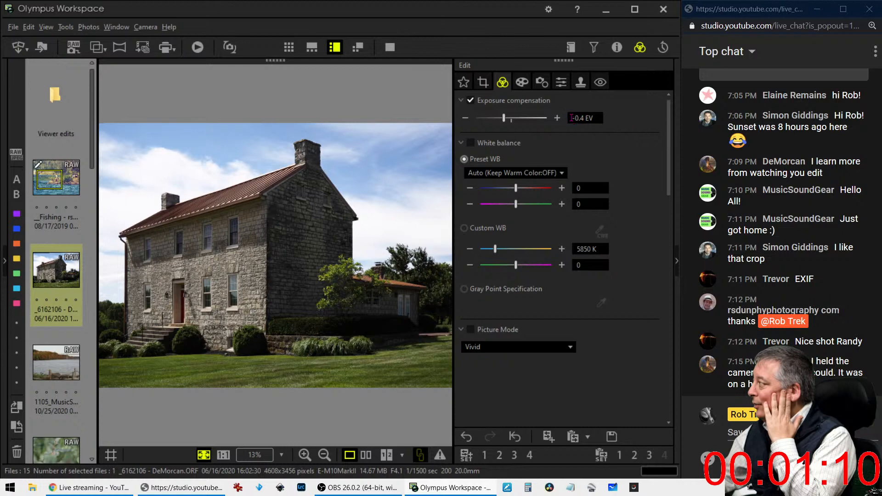
pyautogui.click(471, 100)
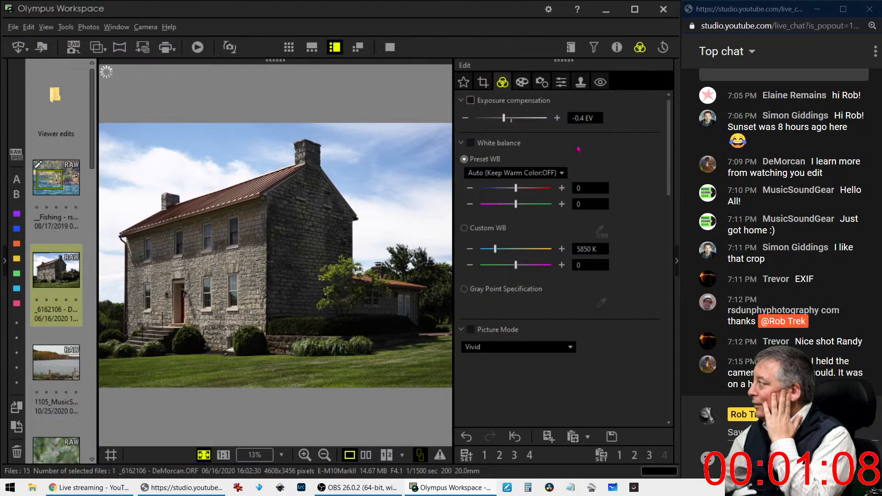
pyautogui.moveTo(668, 154); pyautogui.dragTo(663, 192)
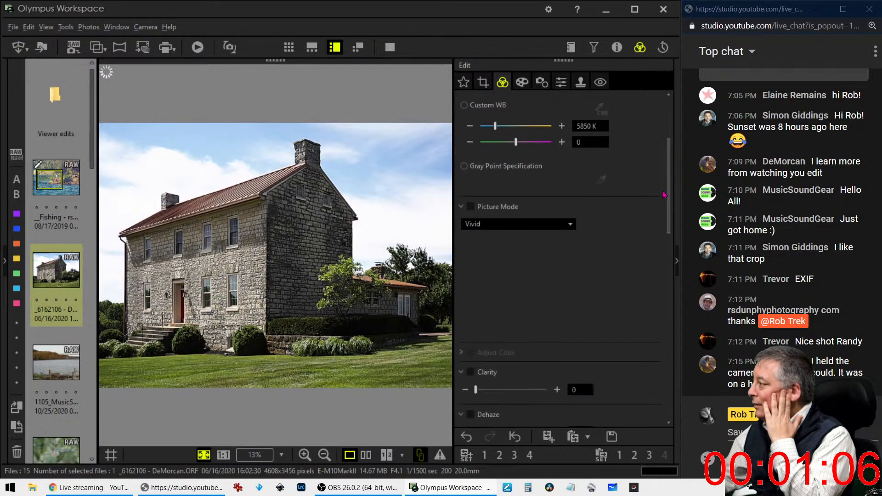
pyautogui.click(275, 212)
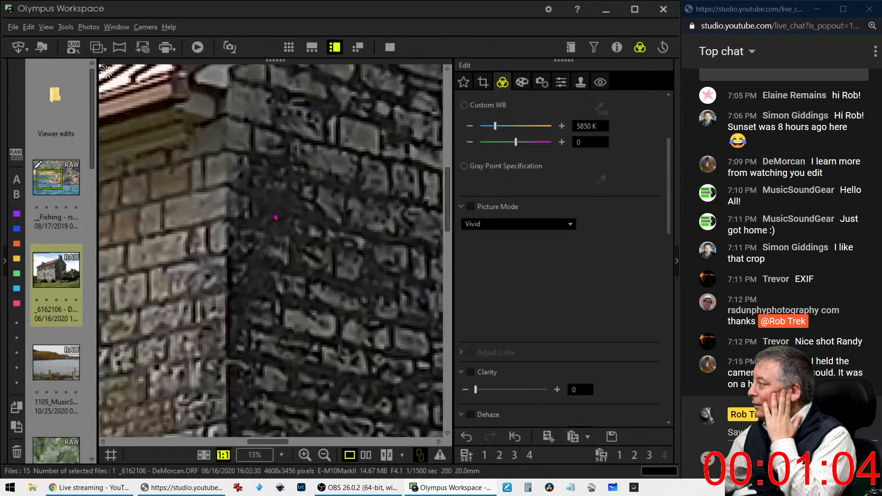
pyautogui.click(561, 81)
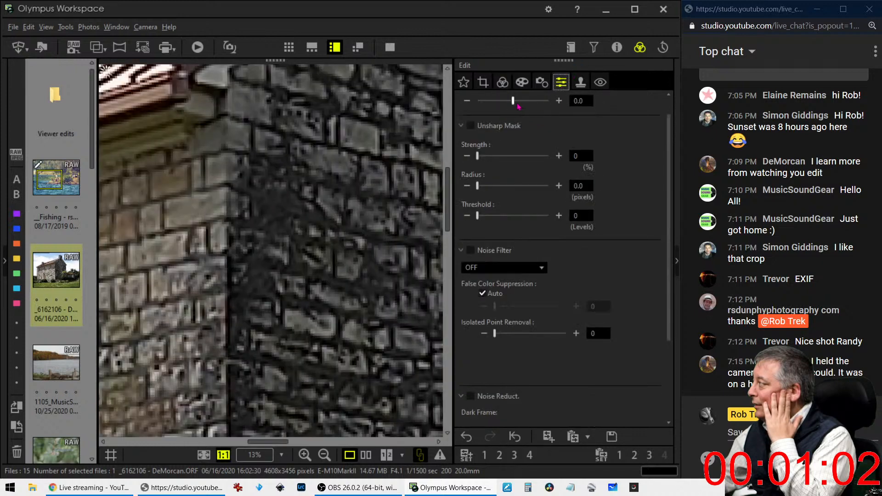
pyautogui.click(502, 82)
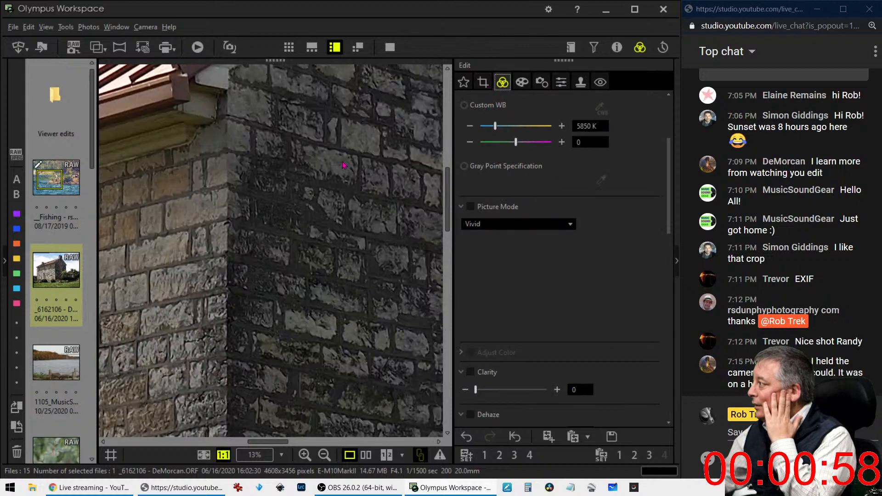
pyautogui.click(332, 192)
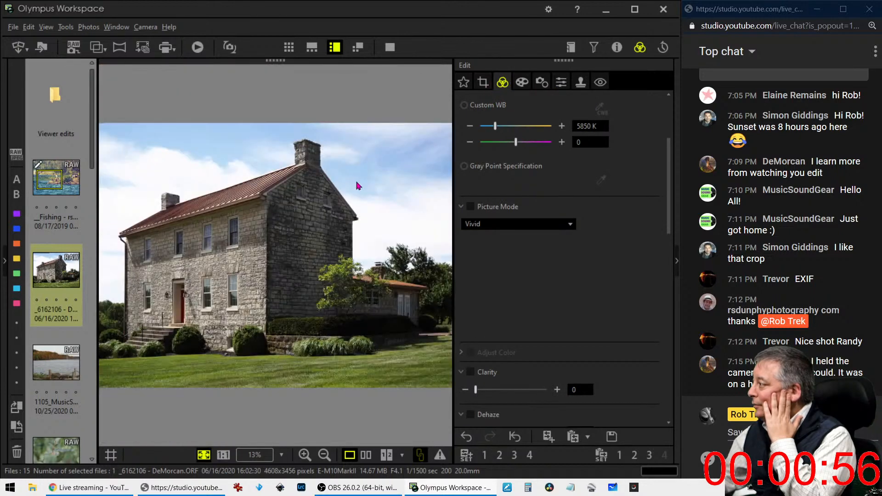
# Raise Dehaze, then ease it back to settle on 23
pyautogui.scroll(-4, 557, 305)
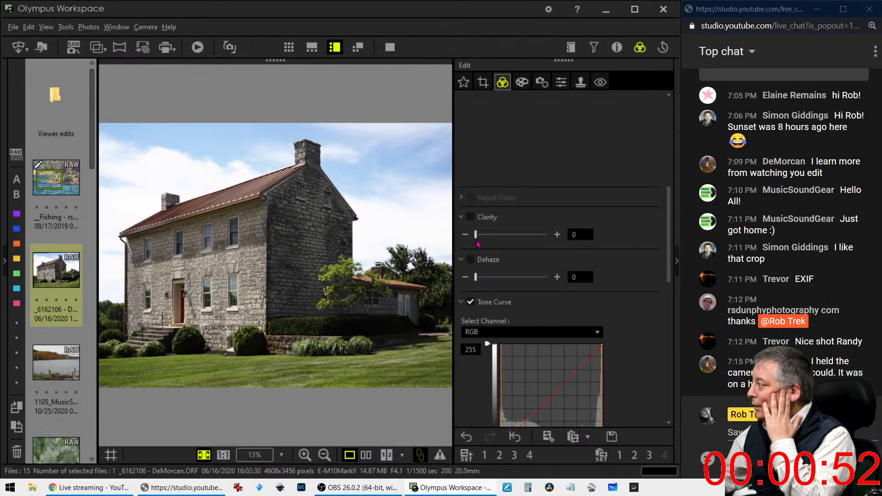
pyautogui.moveTo(476, 277); pyautogui.dragTo(505, 281)
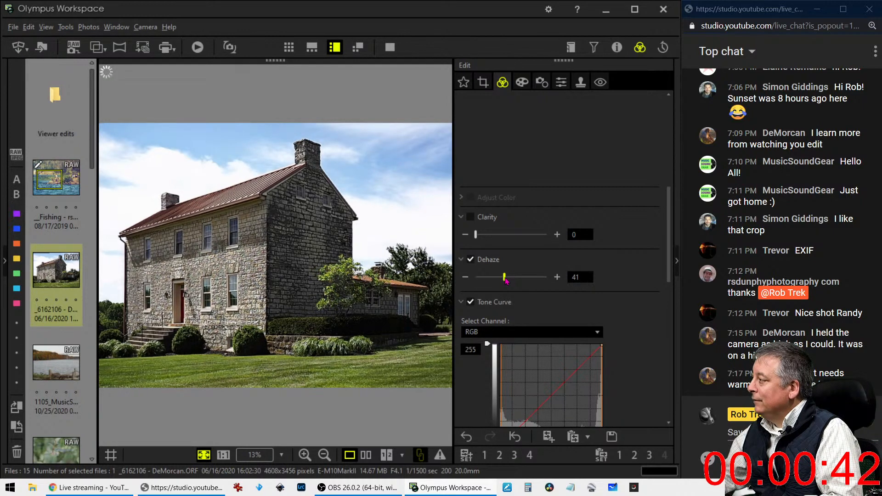
pyautogui.moveTo(506, 281)
pyautogui.mouseDown()
pyautogui.moveTo(480, 280)
pyautogui.moveTo(493, 283)
pyautogui.mouseUp()
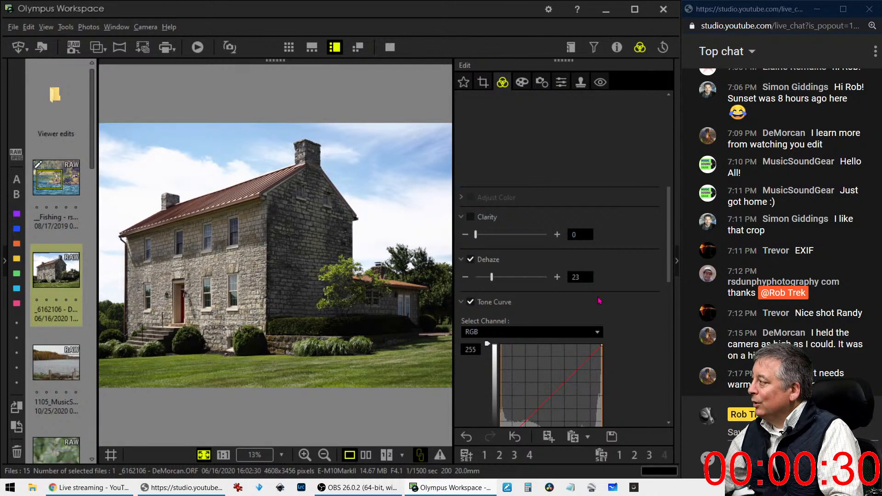
pyautogui.scroll(6, 599, 301)
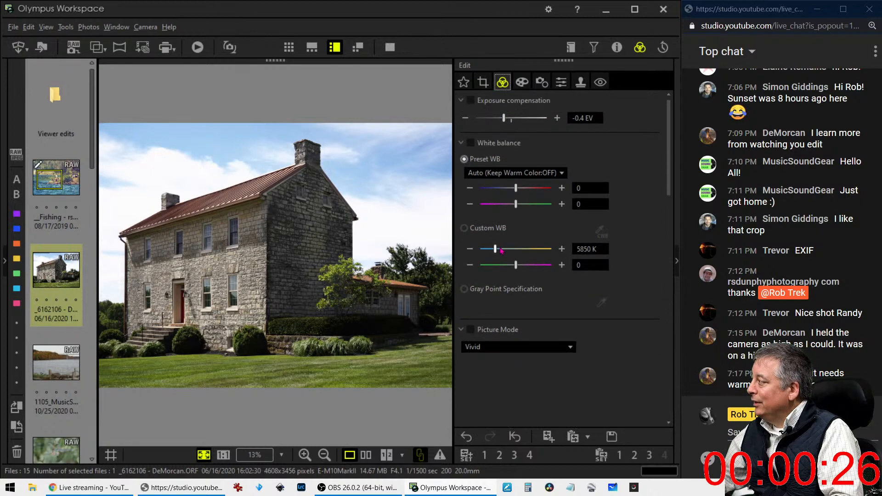
# Set the custom white balance temperature to 6000 K
pyautogui.doubleClick(578, 249)
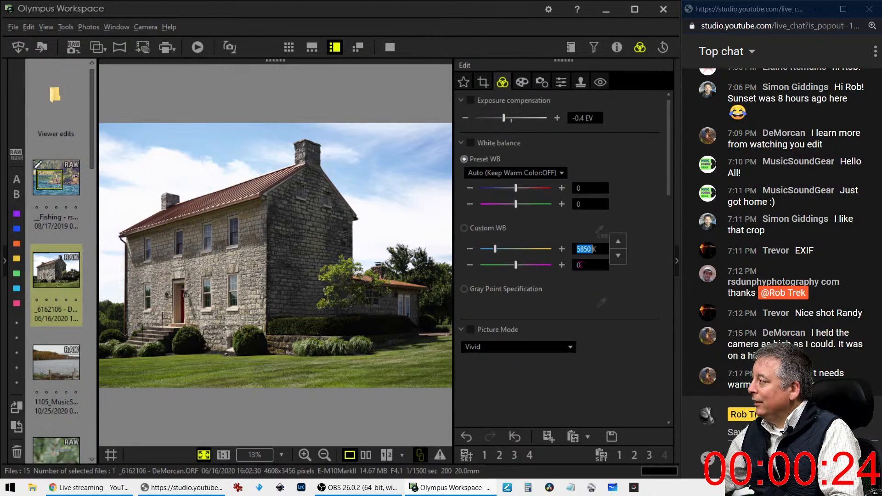
pyautogui.write('6000K')
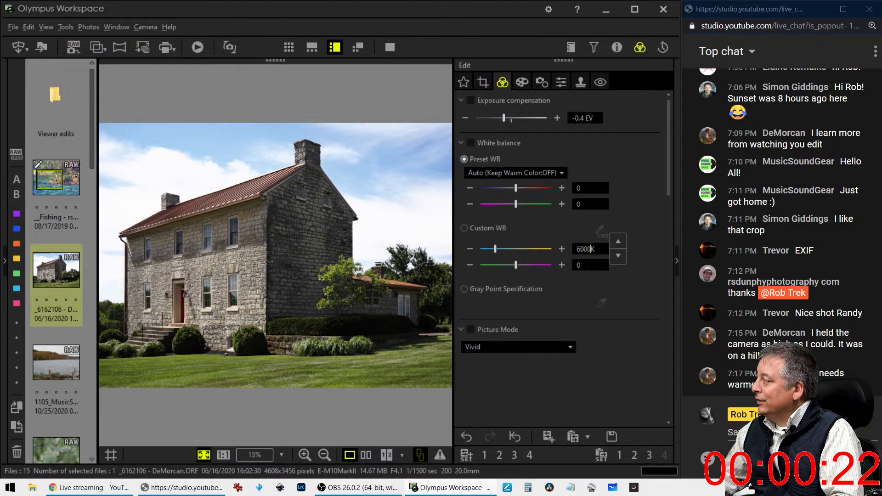
pyautogui.press('Return')
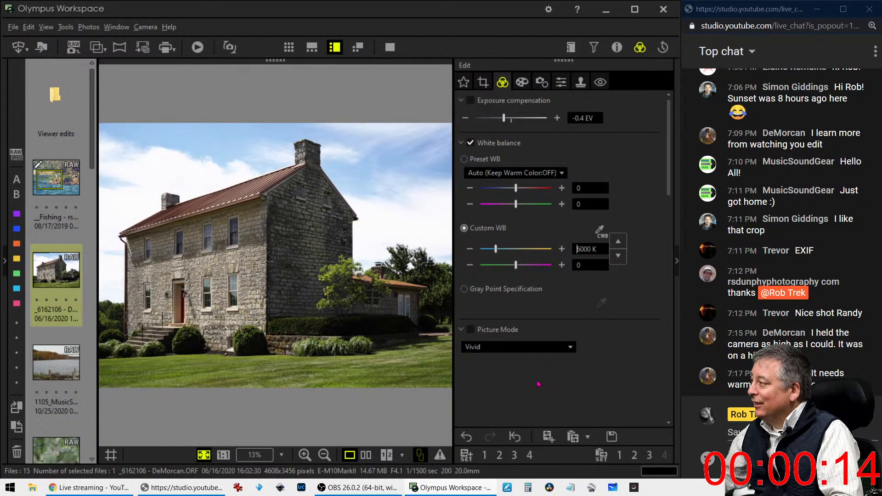
pyautogui.scroll(-10, 521, 376)
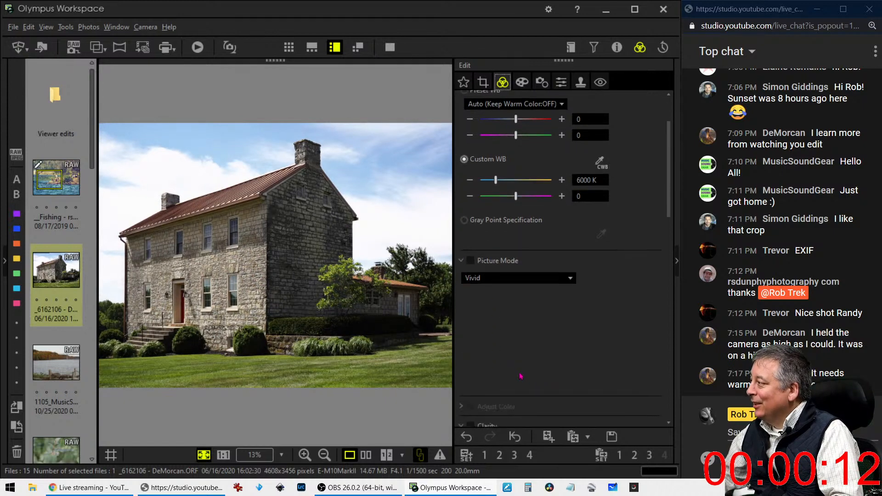
pyautogui.scroll(-14, 521, 376)
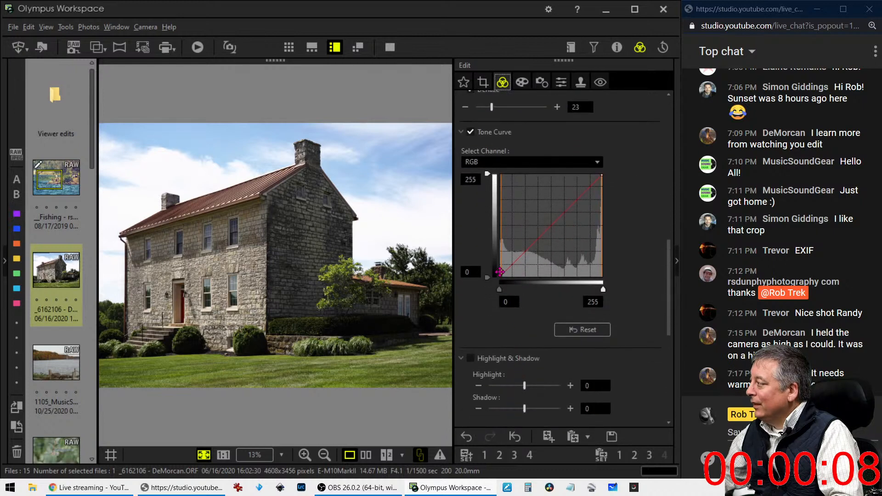
# Adjust the tone curve's black input point and add a midtone point to deepen the shadows
pyautogui.moveTo(504, 272); pyautogui.dragTo(506, 277)
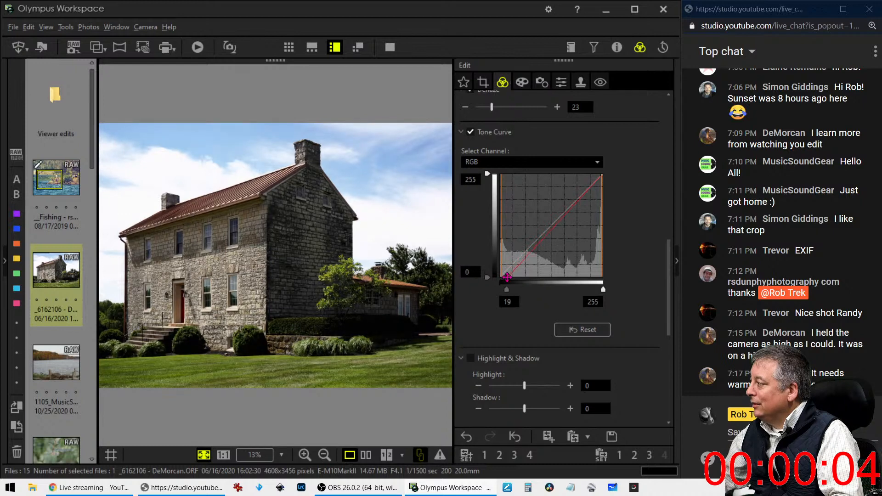
pyautogui.click(513, 269)
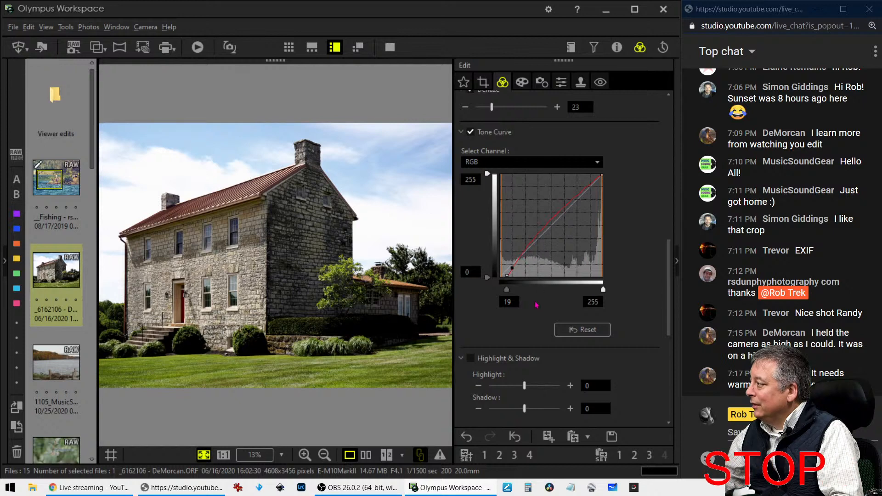
pyautogui.moveTo(507, 289)
pyautogui.mouseDown()
pyautogui.moveTo(515, 262)
pyautogui.moveTo(505, 293)
pyautogui.mouseUp()
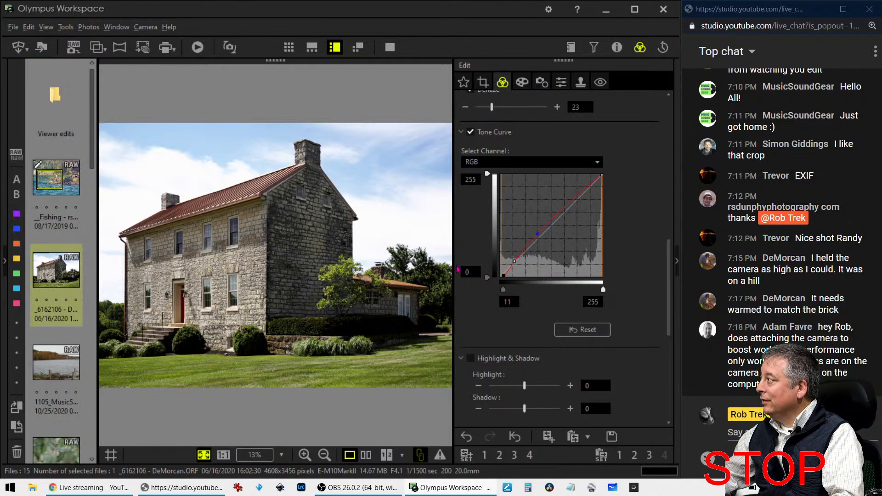
# View the edited house photo beside its original, then open the 1105_MusicS... river photo
pyautogui.click(366, 458)
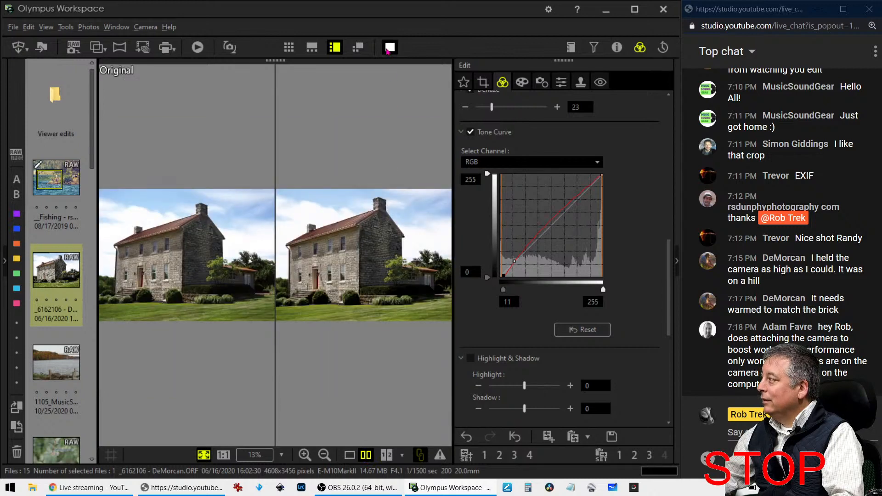
pyautogui.click(390, 47)
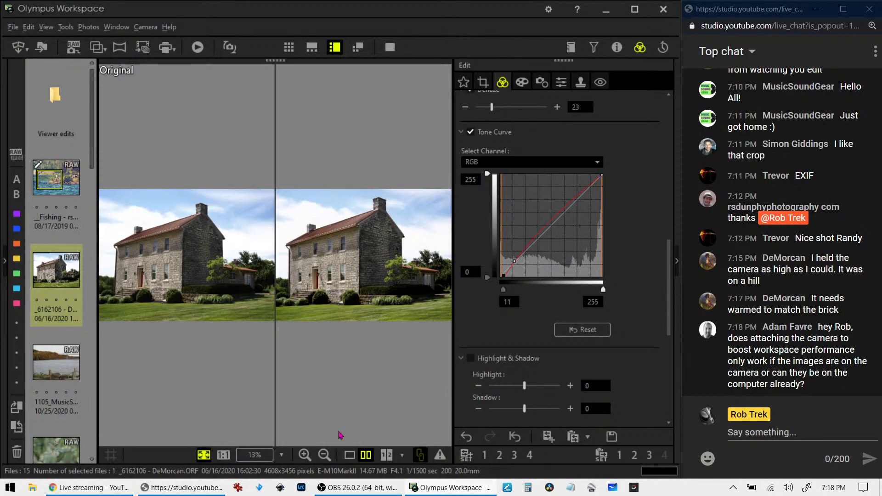
pyautogui.click(350, 455)
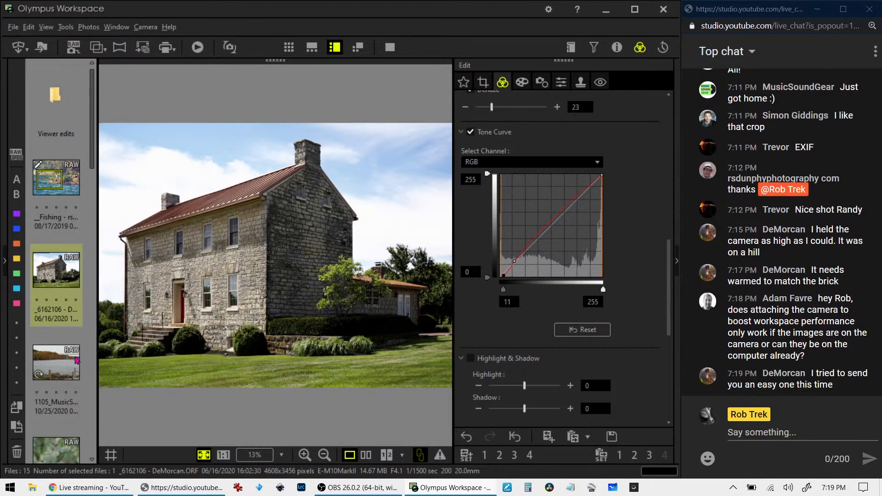
pyautogui.click(77, 361)
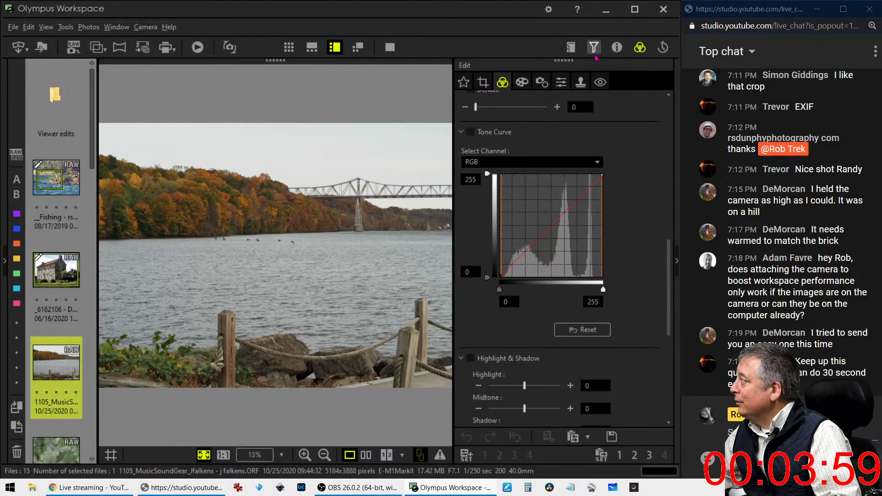
# Check the Exif details, then set the tone curve white input to 238 and reshape the lower curve
pyautogui.click(617, 47)
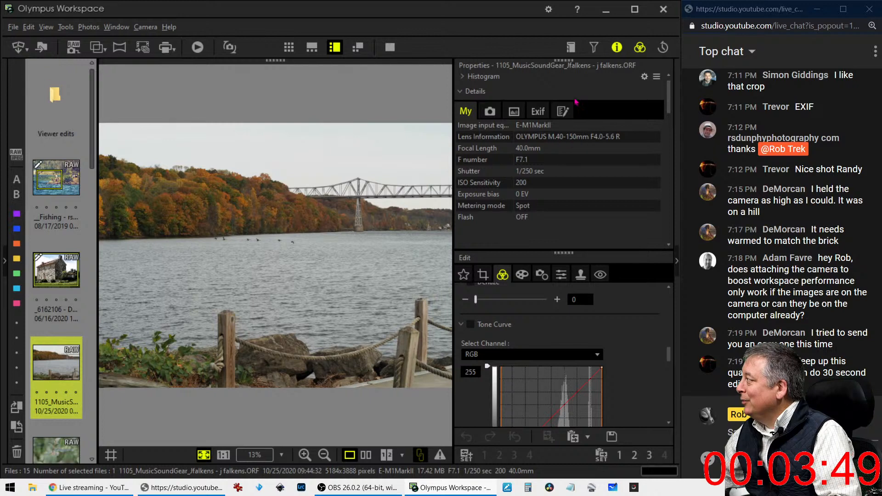
pyautogui.click(616, 48)
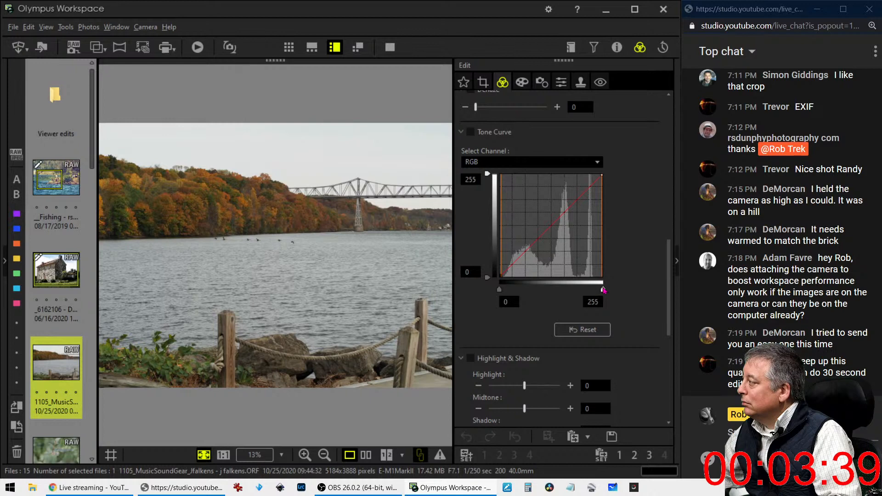
pyautogui.moveTo(604, 290); pyautogui.dragTo(596, 290)
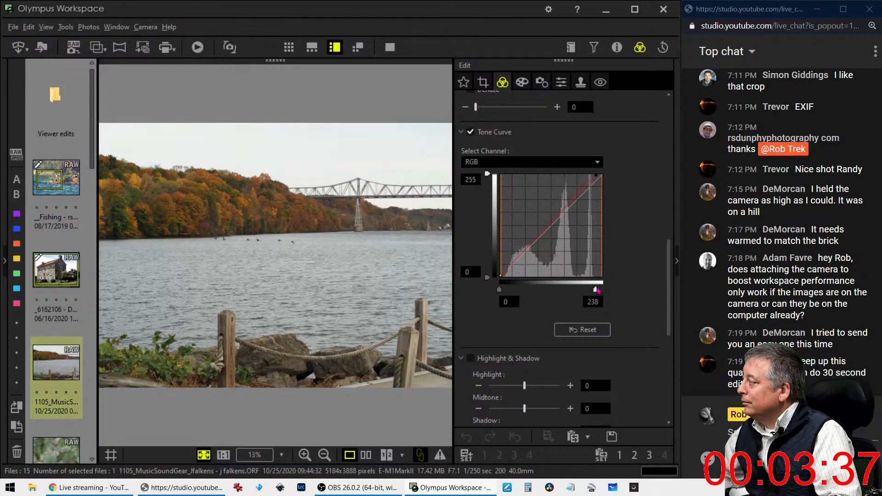
pyautogui.moveTo(511, 265); pyautogui.dragTo(520, 257)
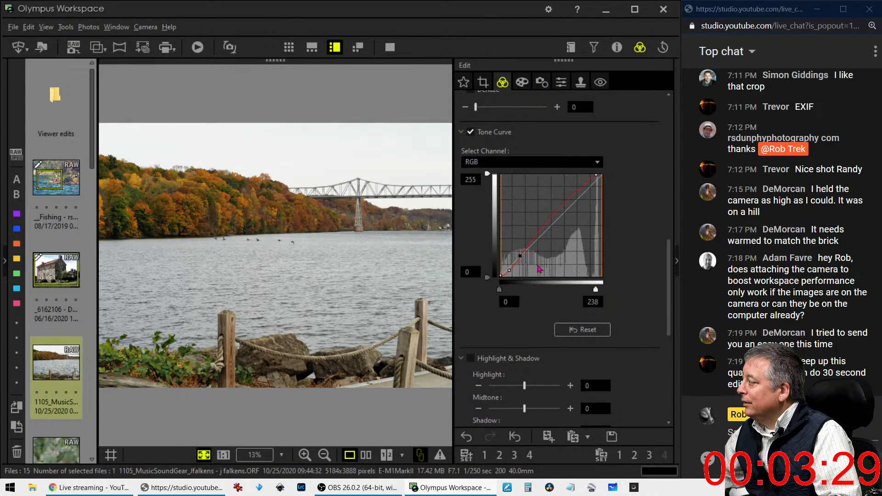
# Set the river photo's picture mode to Vivid
pyautogui.scroll(8, 625, 320)
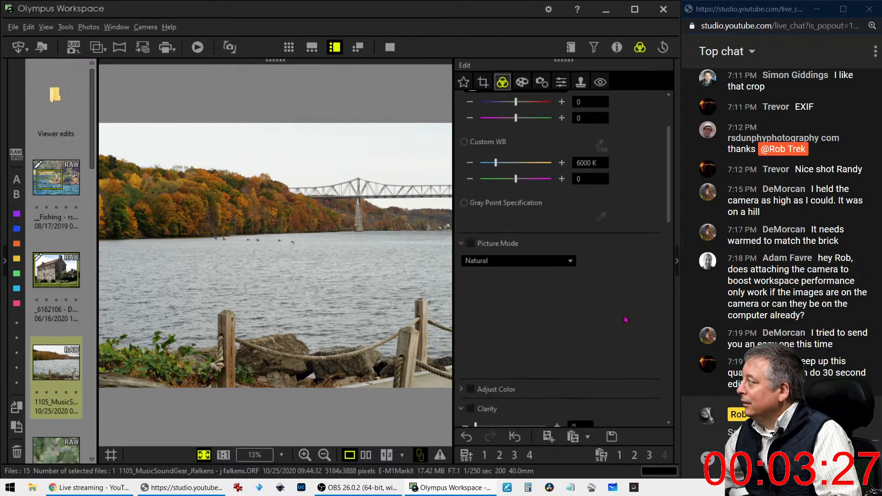
pyautogui.click(518, 261)
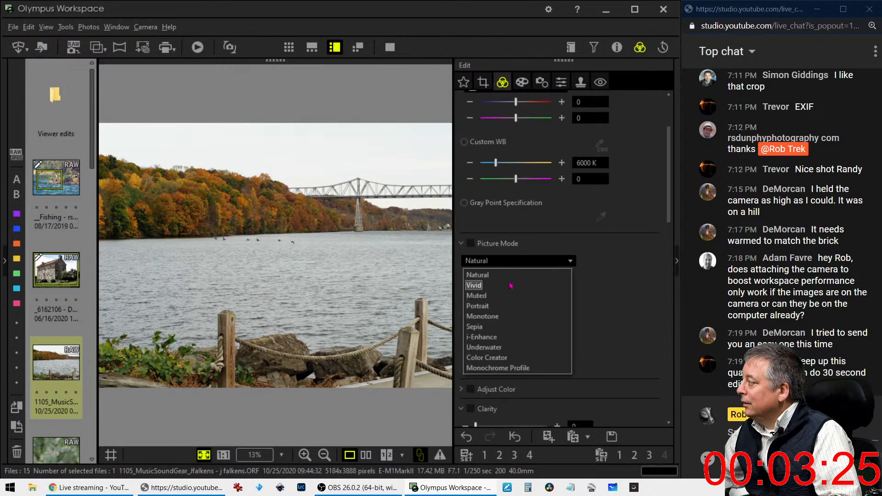
pyautogui.click(480, 284)
# Drag a tone curve point upward to brighten the river photo
pyautogui.scroll(-8, 628, 317)
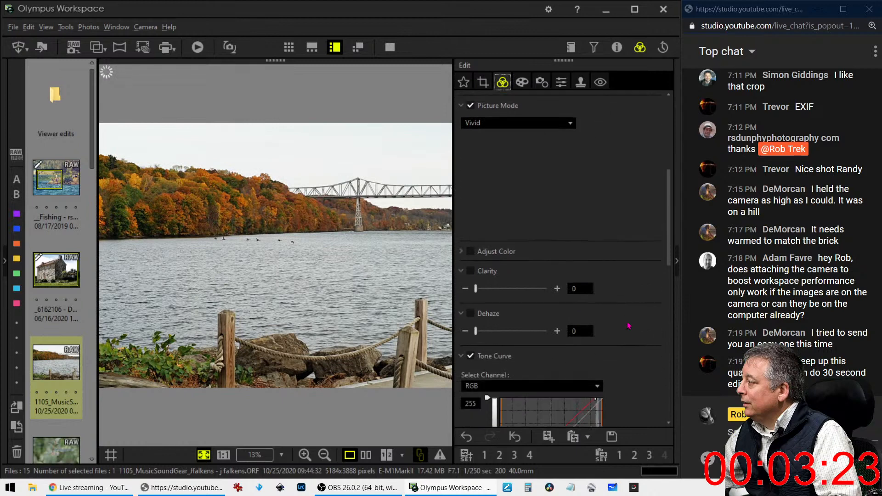
pyautogui.scroll(-8, 629, 326)
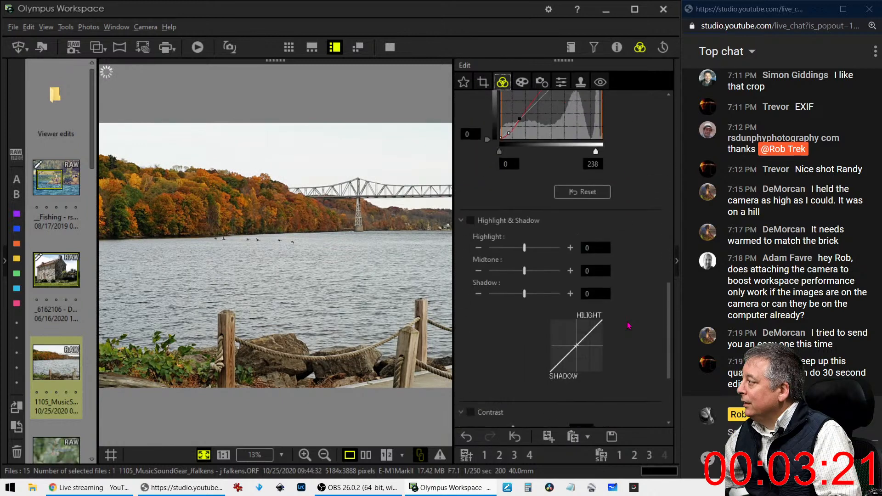
pyautogui.scroll(-1, 629, 326)
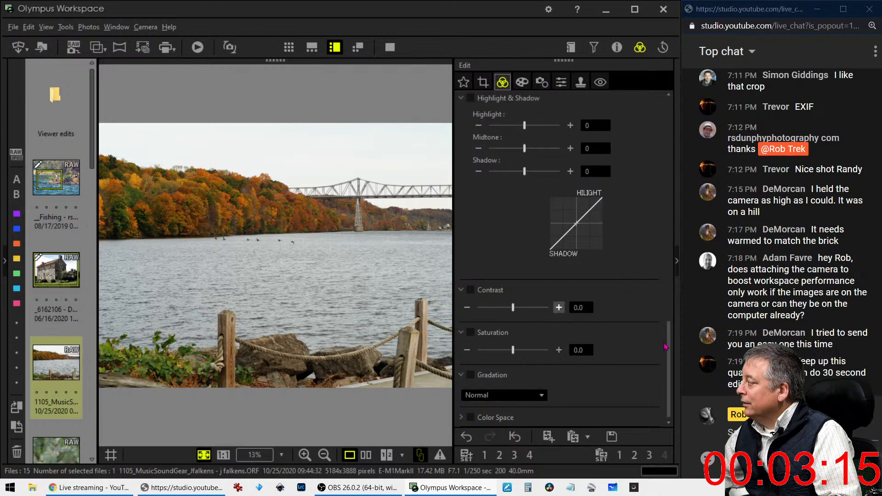
pyautogui.moveTo(667, 347); pyautogui.dragTo(675, 255)
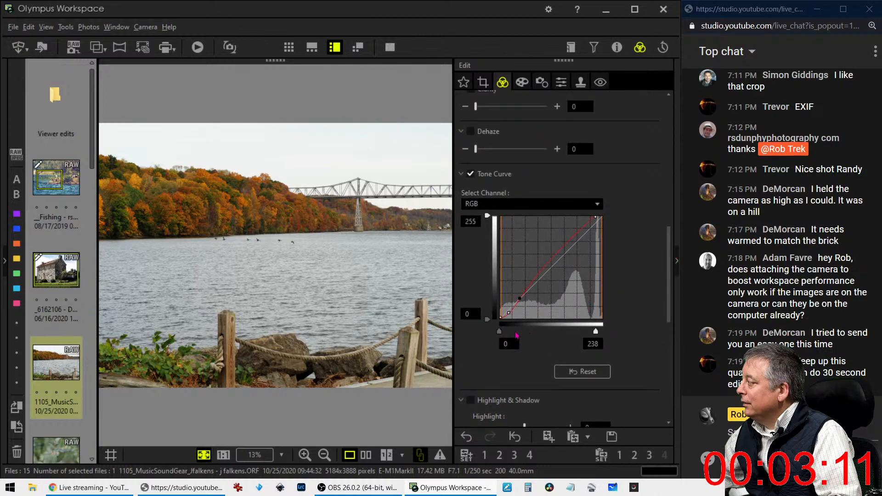
pyautogui.moveTo(509, 314); pyautogui.dragTo(513, 314)
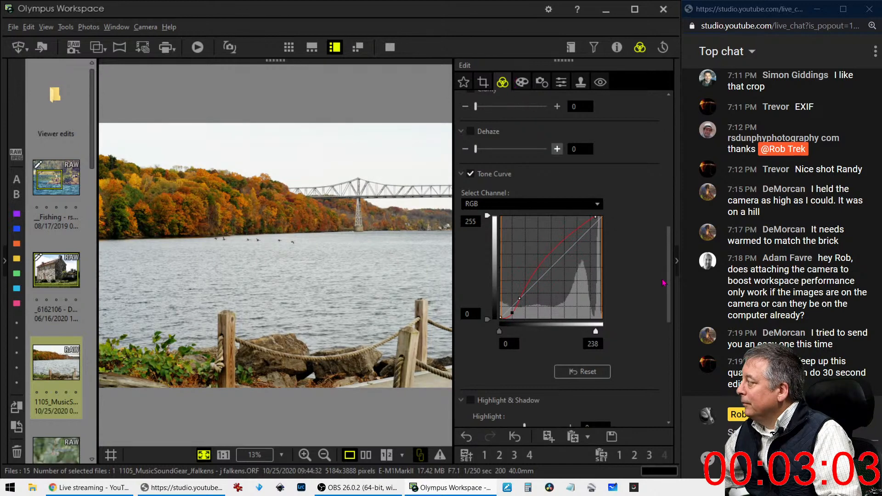
pyautogui.moveTo(669, 247); pyautogui.dragTo(677, 121)
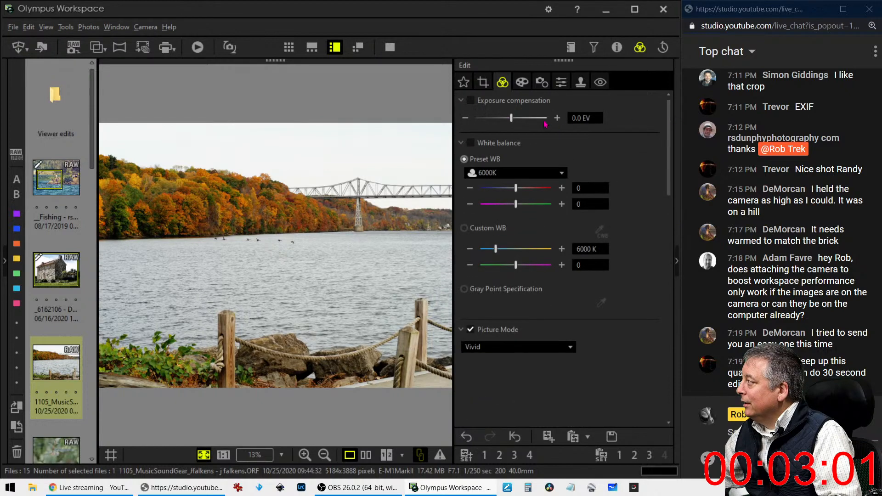
# Test darker exposure compensation values, then settle back near 0 EV
pyautogui.moveTo(511, 118); pyautogui.dragTo(476, 118)
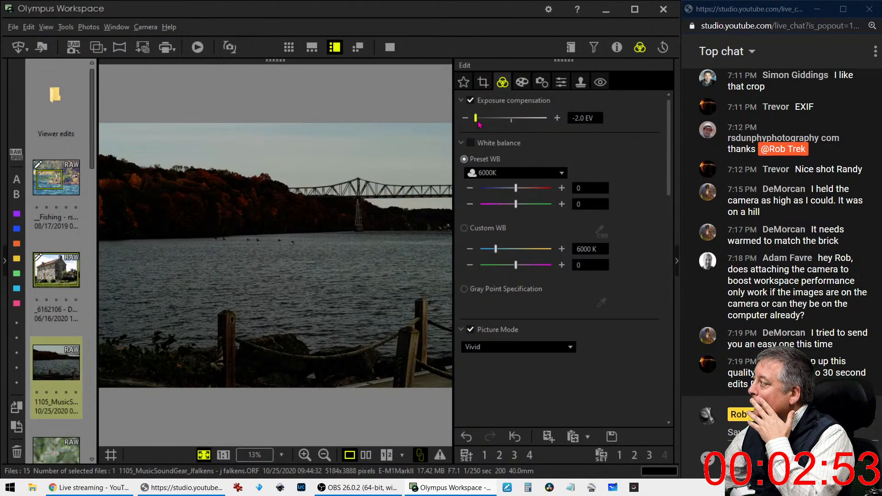
pyautogui.moveTo(476, 118); pyautogui.dragTo(514, 125)
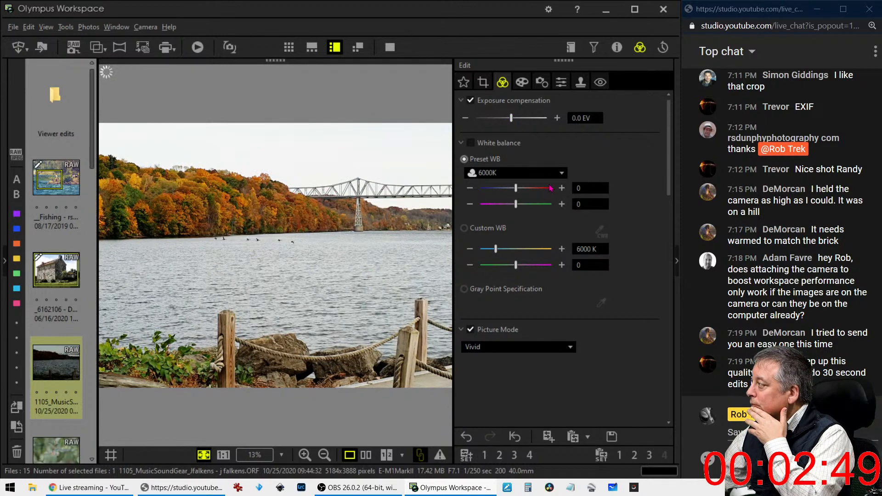
pyautogui.moveTo(513, 123); pyautogui.dragTo(503, 122)
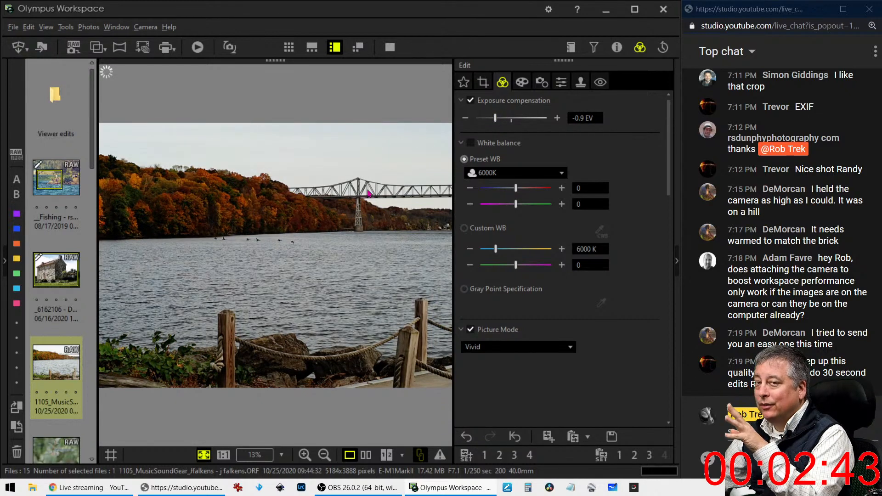
pyautogui.moveTo(496, 119); pyautogui.dragTo(509, 124)
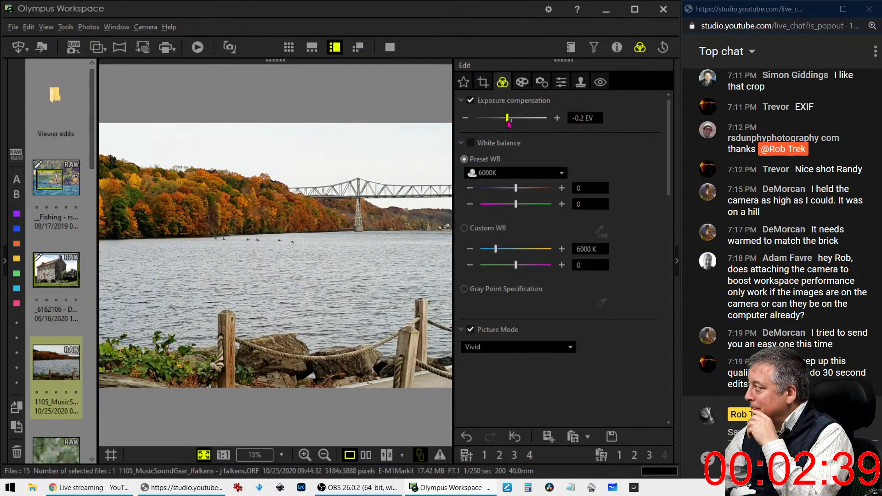
# Enable Dehaze on the river photo at 44
pyautogui.scroll(-2, 662, 172)
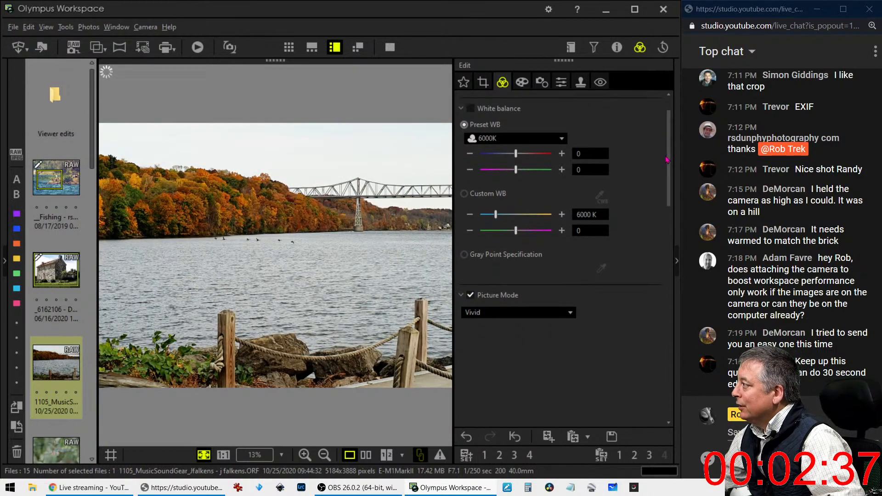
pyautogui.scroll(-3, 662, 172)
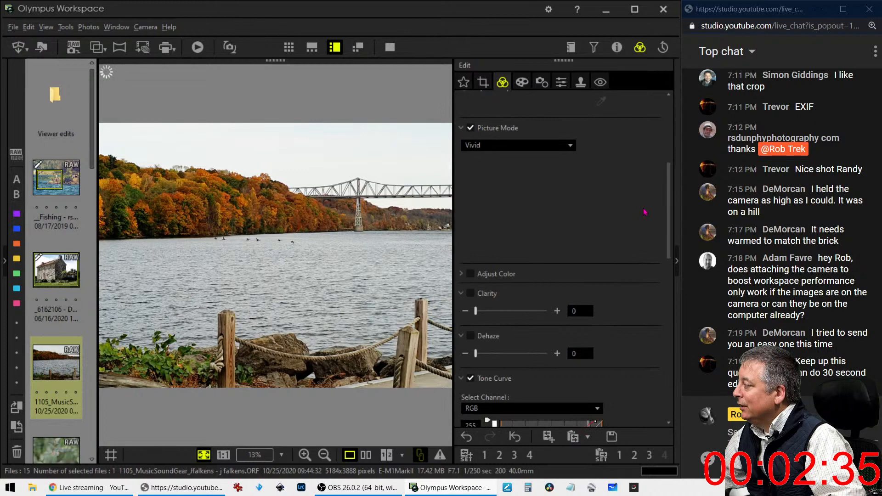
pyautogui.moveTo(476, 354); pyautogui.dragTo(513, 359)
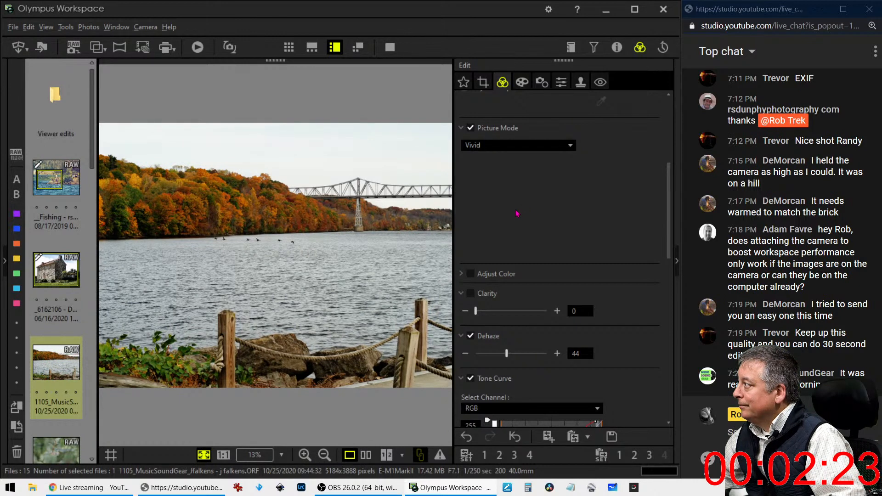
# In the Color Equalizer, darken the luminance of hues 6, 7, 8 and 9 and brighten hue 0
pyautogui.scroll(1, 664, 243)
pyautogui.scroll(-1, 662, 245)
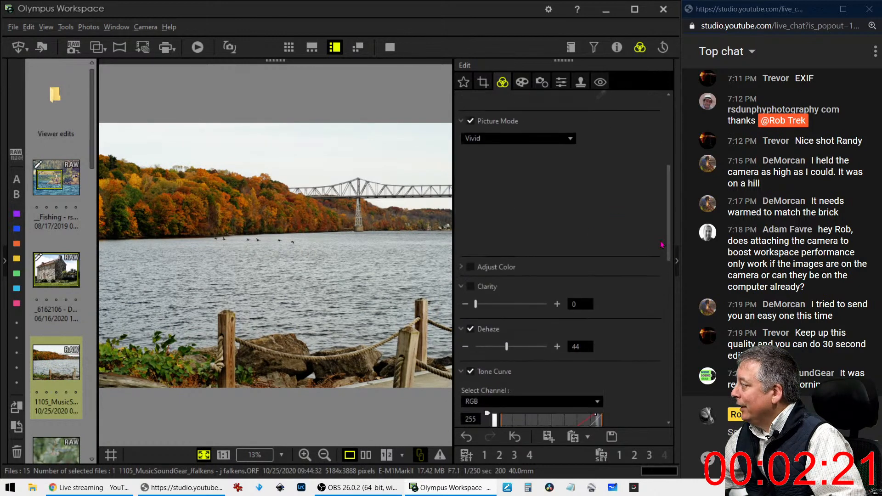
pyautogui.click(462, 267)
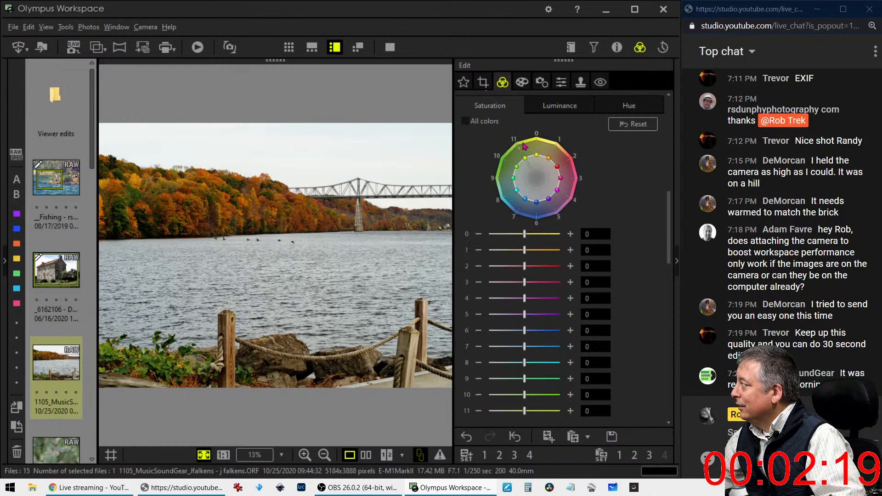
pyautogui.click(537, 113)
pyautogui.moveTo(517, 194); pyautogui.dragTo(530, 184)
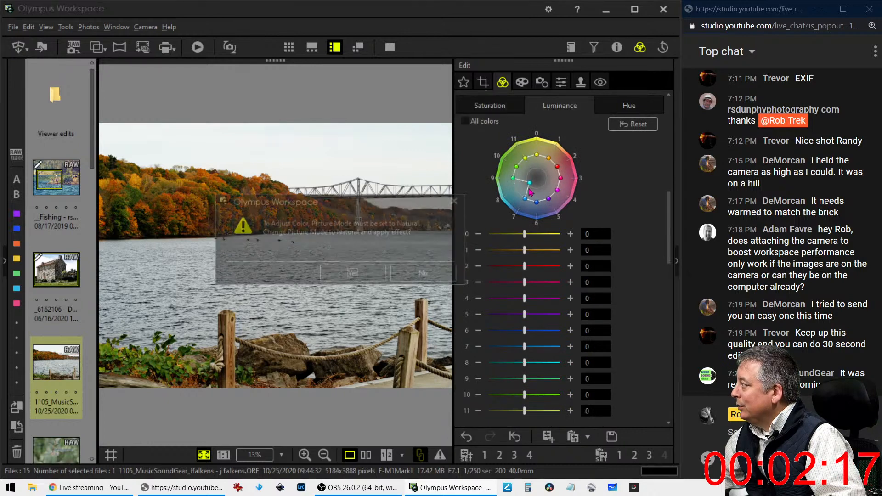
pyautogui.click(354, 274)
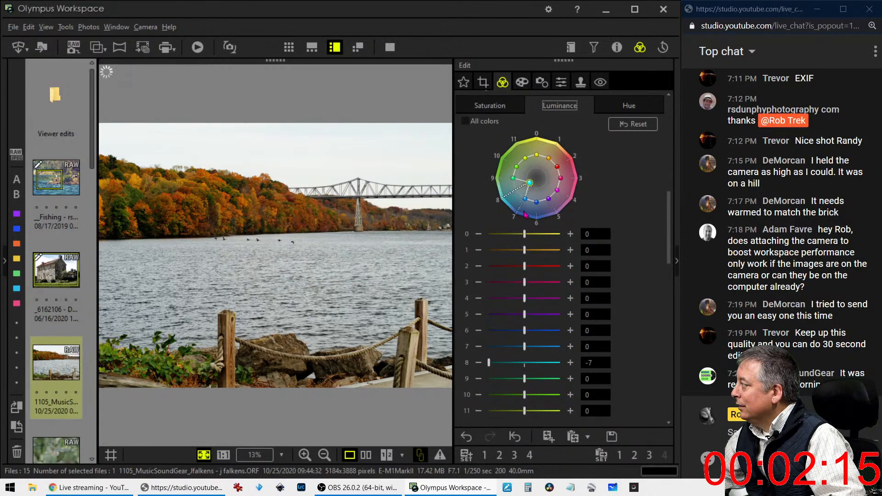
pyautogui.moveTo(526, 202); pyautogui.dragTo(536, 187)
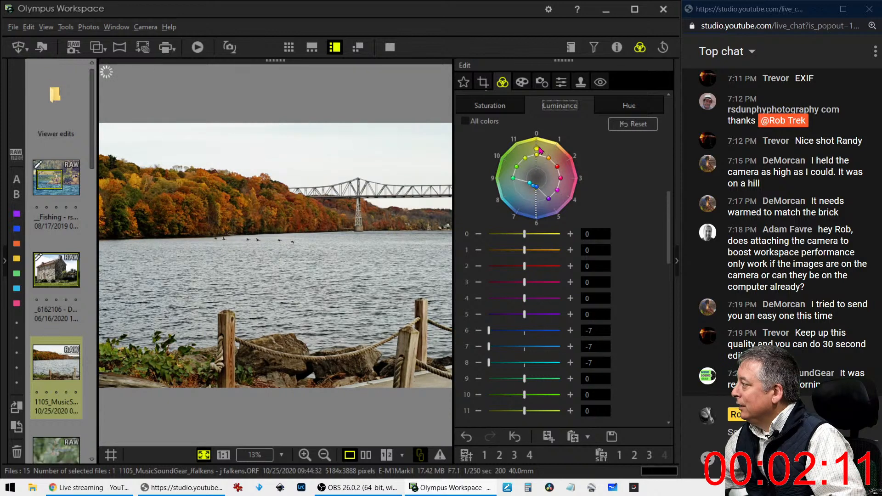
pyautogui.moveTo(541, 136); pyautogui.dragTo(539, 153)
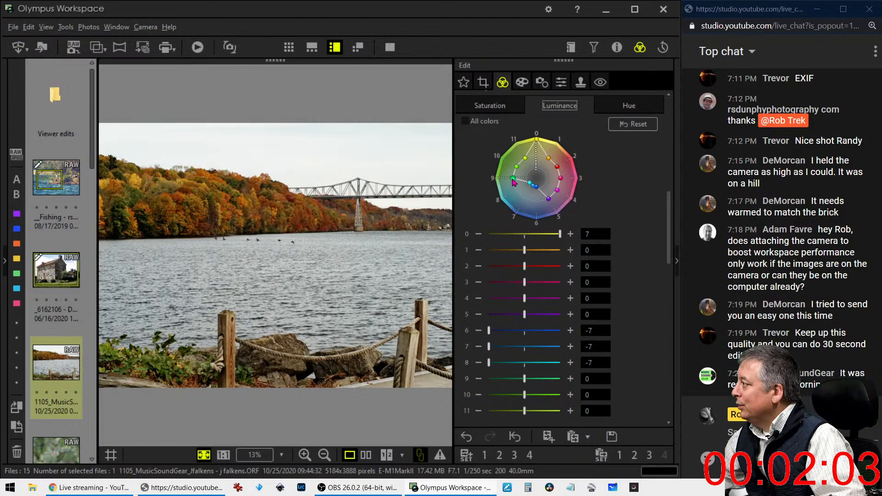
pyautogui.moveTo(525, 182); pyautogui.dragTo(542, 196)
# Raise the saturation of colour points 0 and 9 to +7 each
pyautogui.click(504, 106)
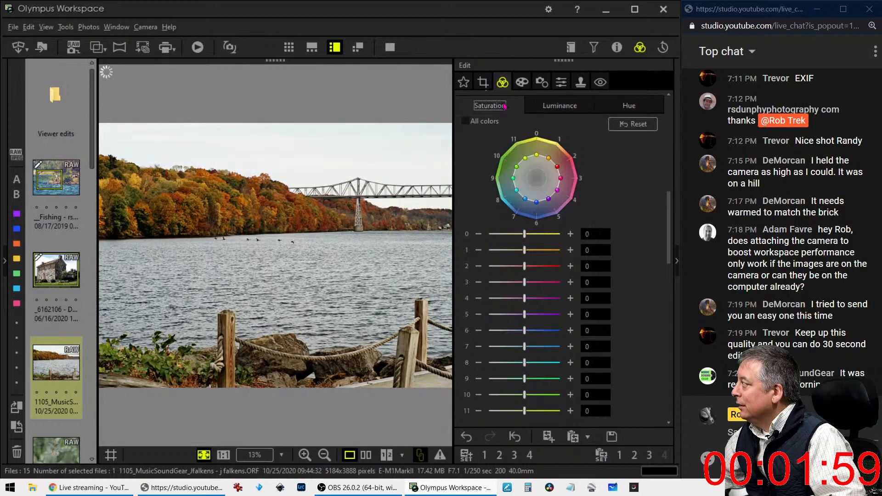
pyautogui.moveTo(536, 155); pyautogui.dragTo(536, 140)
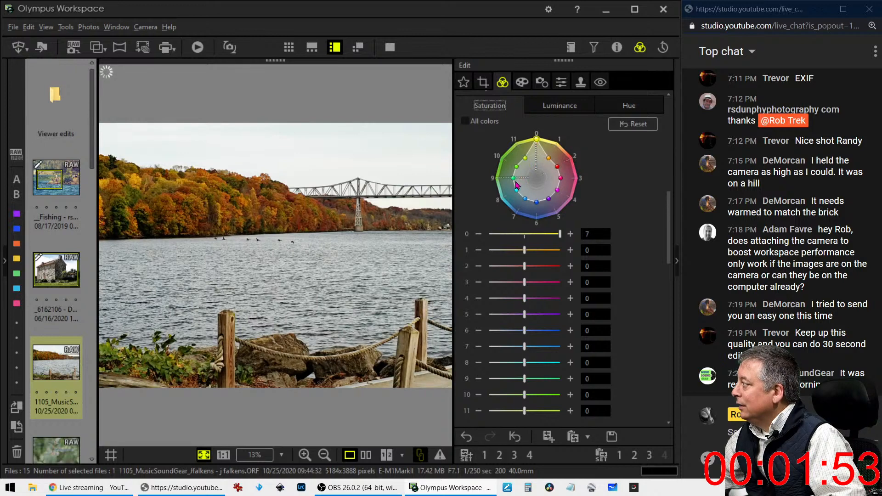
pyautogui.click(499, 182)
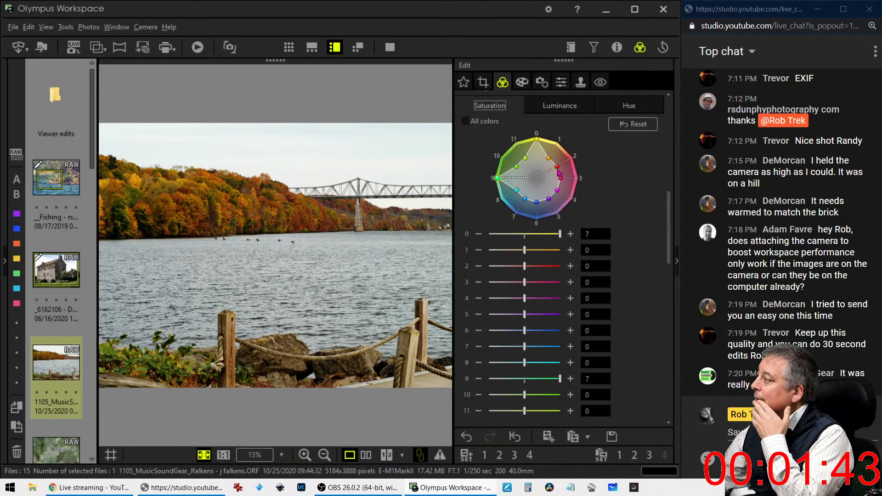
pyautogui.click(600, 109)
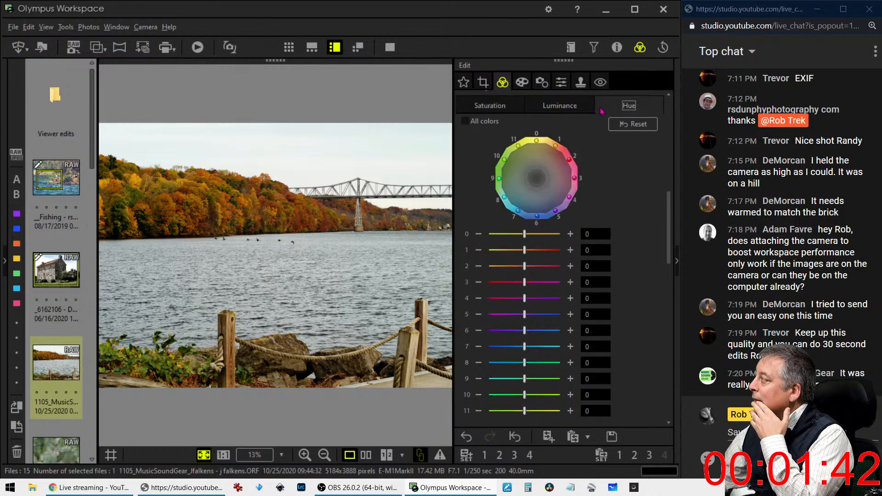
# Shift the hue of colour point 2 to +3 and colour point 0 to −5
pyautogui.click(570, 161)
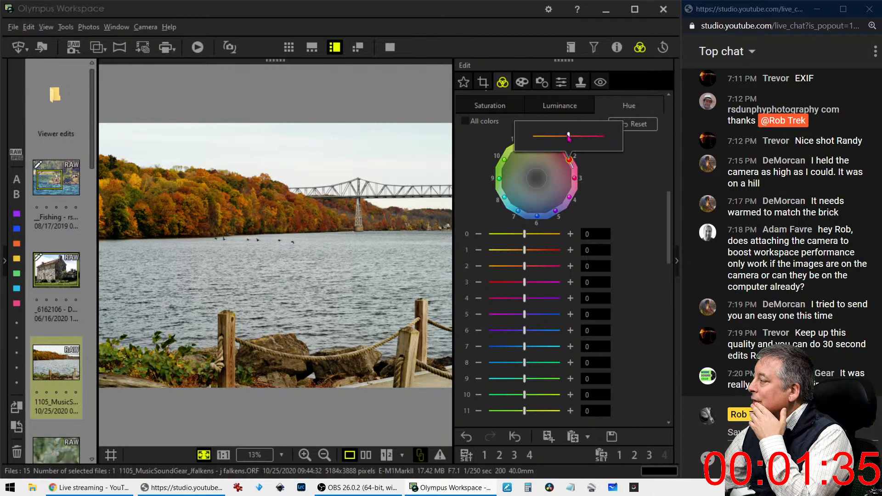
pyautogui.moveTo(569, 138); pyautogui.dragTo(580, 139)
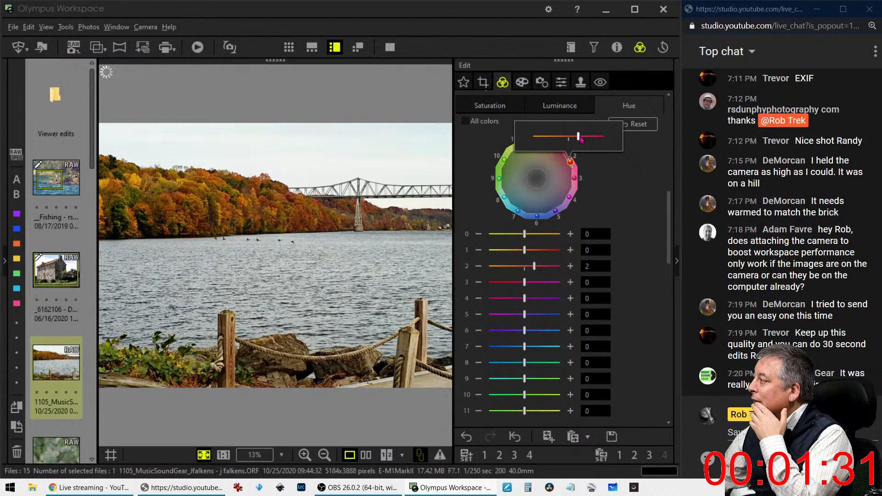
pyautogui.moveTo(581, 139); pyautogui.dragTo(587, 139)
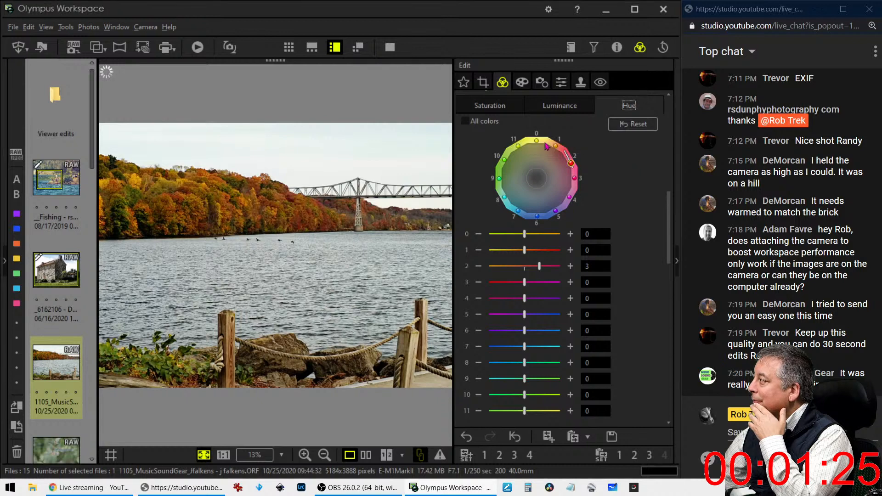
pyautogui.moveTo(537, 143)
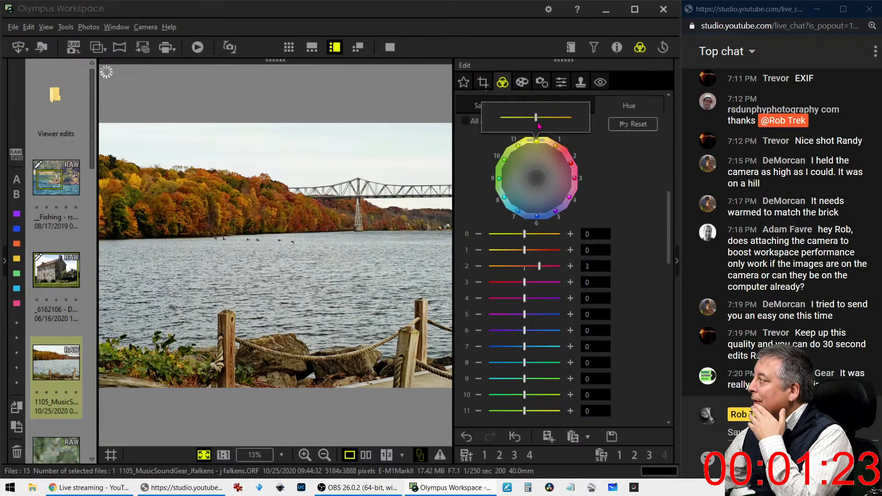
pyautogui.moveTo(536, 118); pyautogui.dragTo(521, 118)
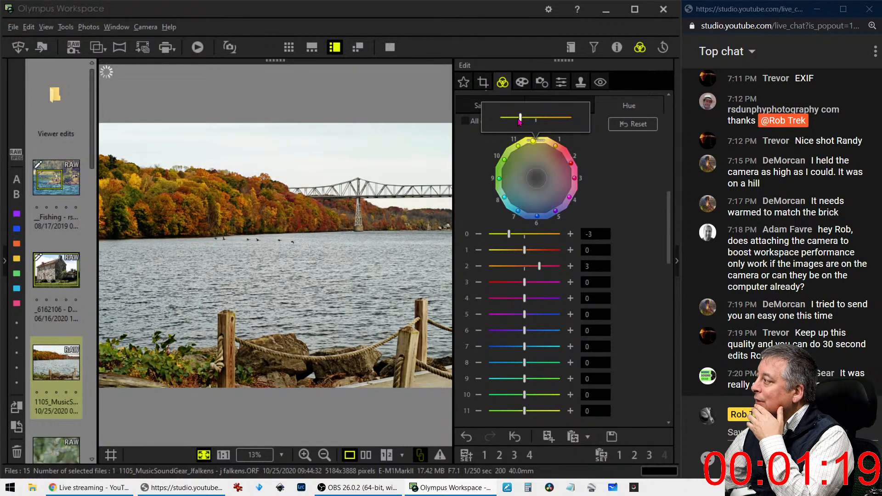
pyautogui.moveTo(520, 121); pyautogui.dragTo(509, 119)
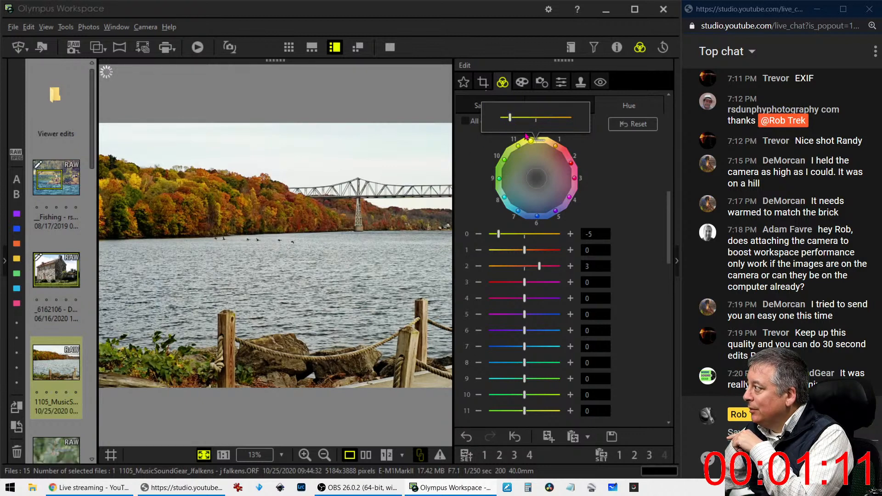
# Shift the hues of colour points 1, 10 and 9 to +2, −4 and +3
pyautogui.click(558, 146)
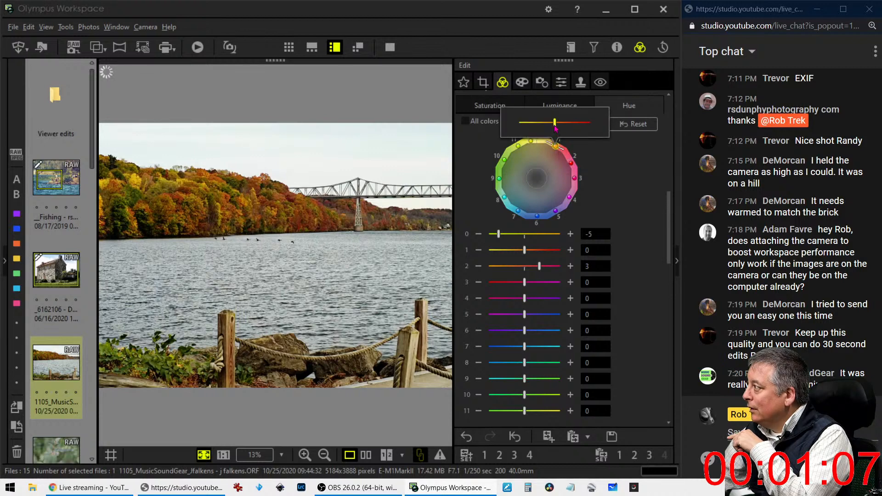
pyautogui.moveTo(556, 129)
pyautogui.mouseDown()
pyautogui.moveTo(537, 129)
pyautogui.moveTo(554, 129)
pyautogui.mouseUp()
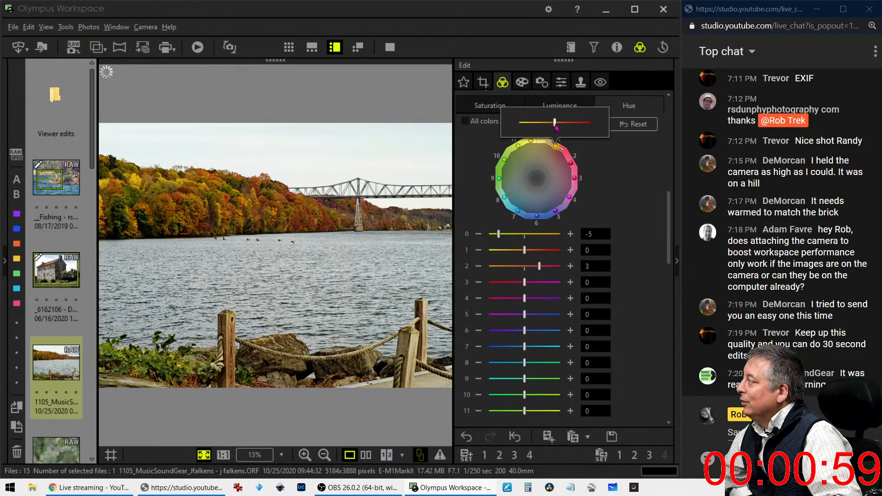
pyautogui.moveTo(555, 128); pyautogui.dragTo(565, 128)
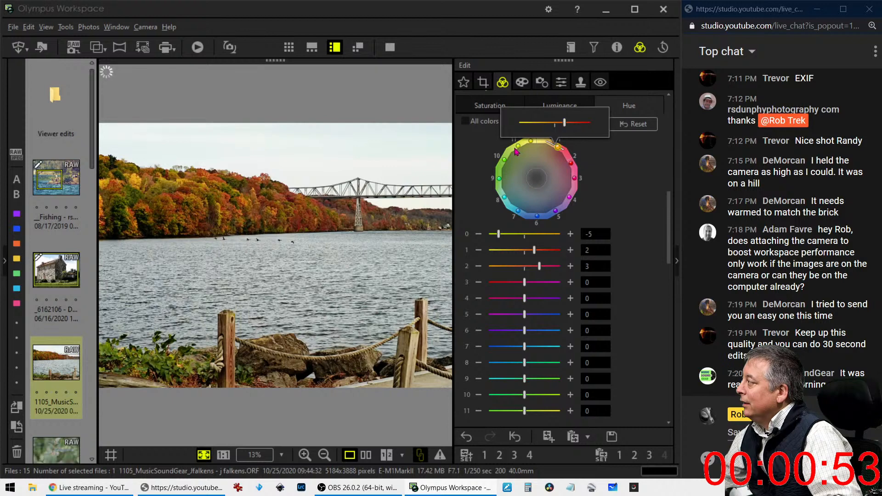
pyautogui.moveTo(506, 166)
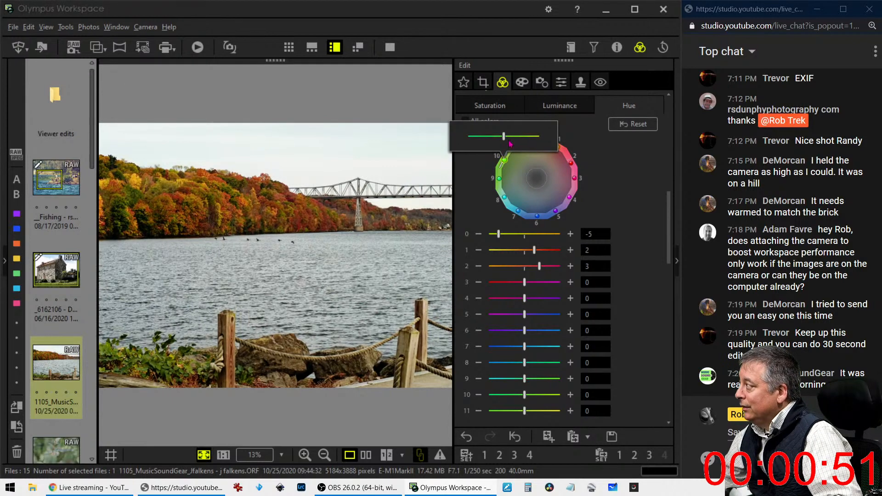
pyautogui.moveTo(504, 136); pyautogui.dragTo(488, 139)
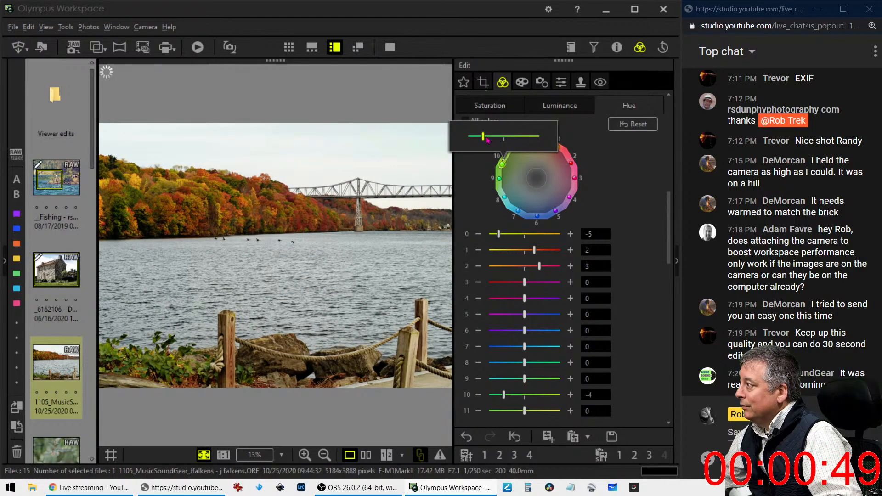
pyautogui.click(499, 179)
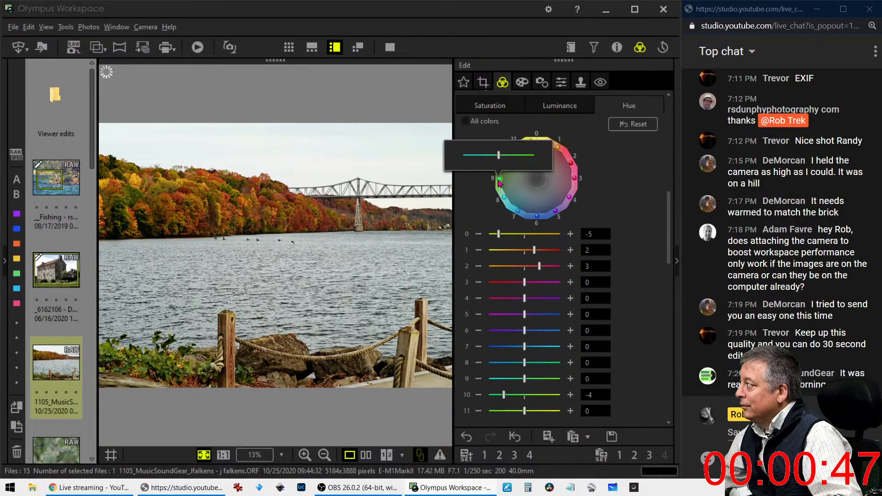
pyautogui.moveTo(499, 159); pyautogui.dragTo(513, 159)
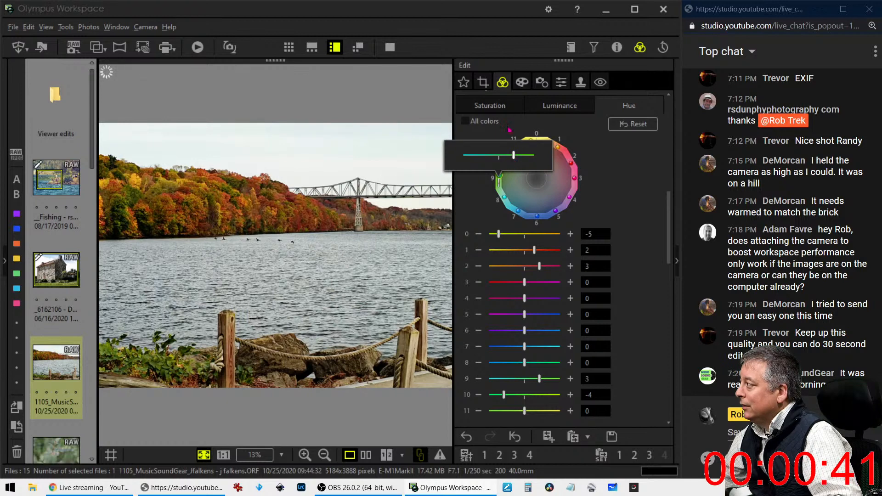
pyautogui.click(483, 82)
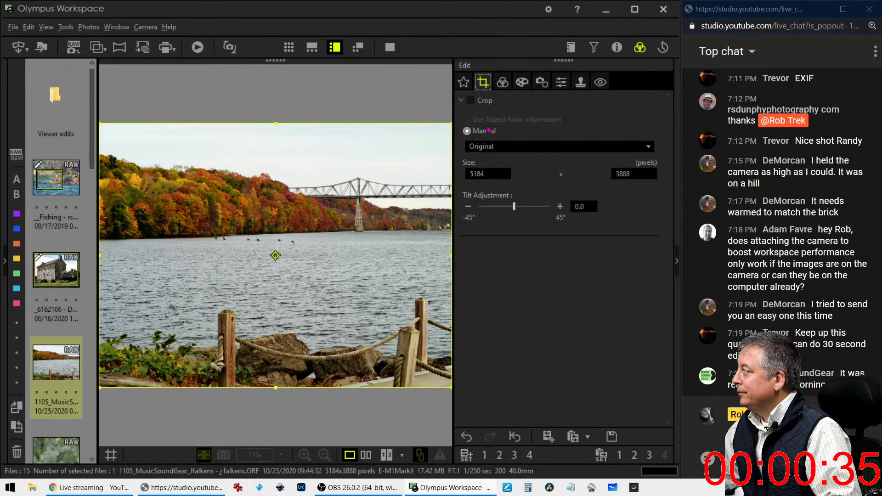
# Try a 4:3 crop, trimming the bottom and moving it over the left treeline
pyautogui.click(518, 147)
pyautogui.click(513, 173)
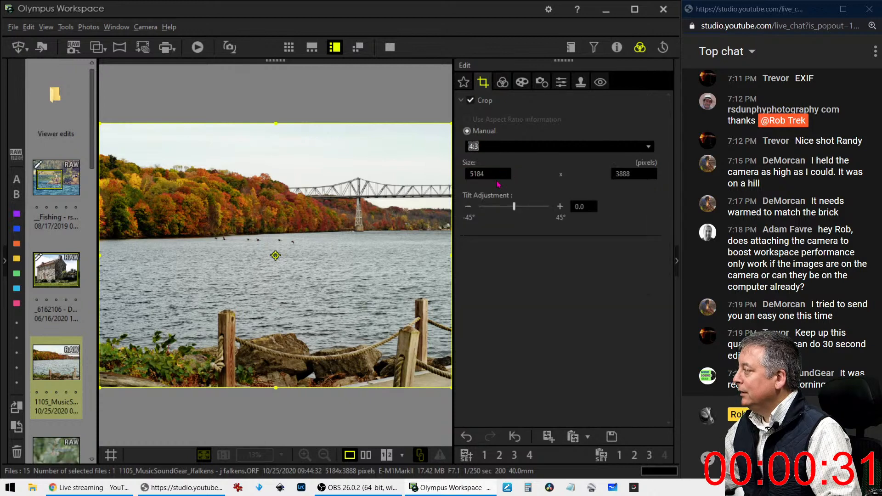
pyautogui.click(389, 195)
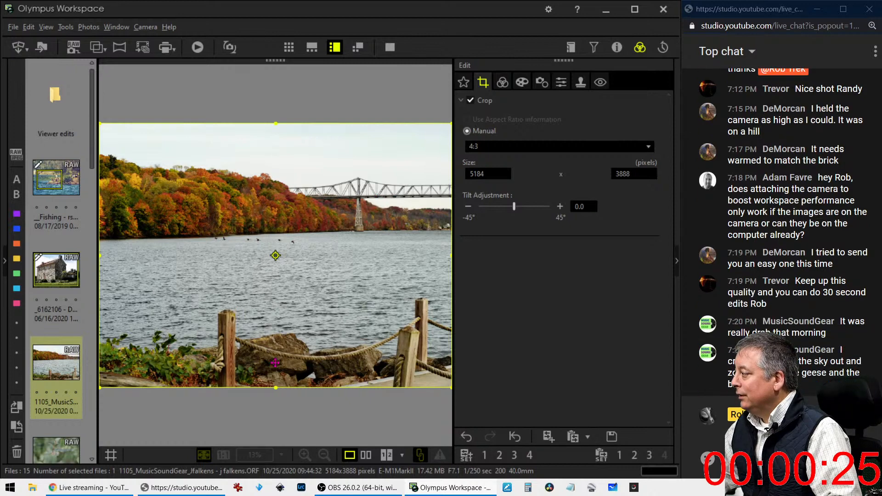
pyautogui.moveTo(276, 386); pyautogui.dragTo(265, 305)
pyautogui.moveTo(285, 270); pyautogui.dragTo(228, 266)
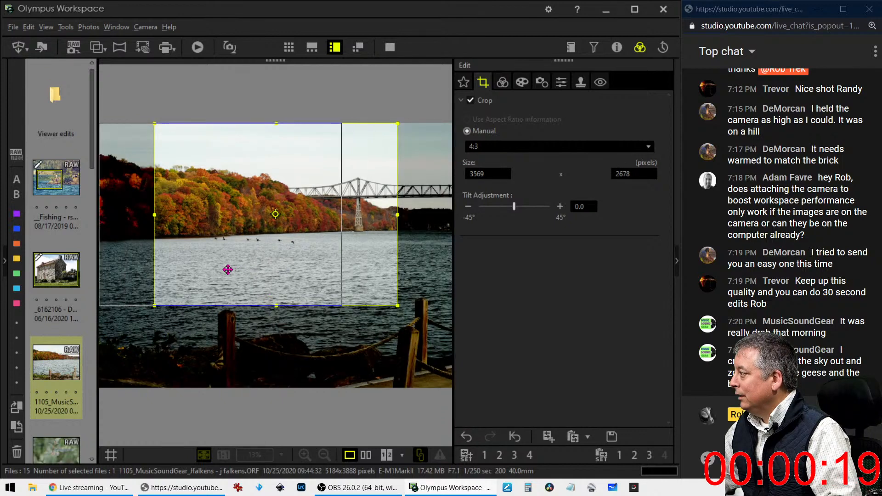
# Switch the crop to 16:7 and frame the treeline and bridge at 5184 x 2268
pyautogui.click(537, 147)
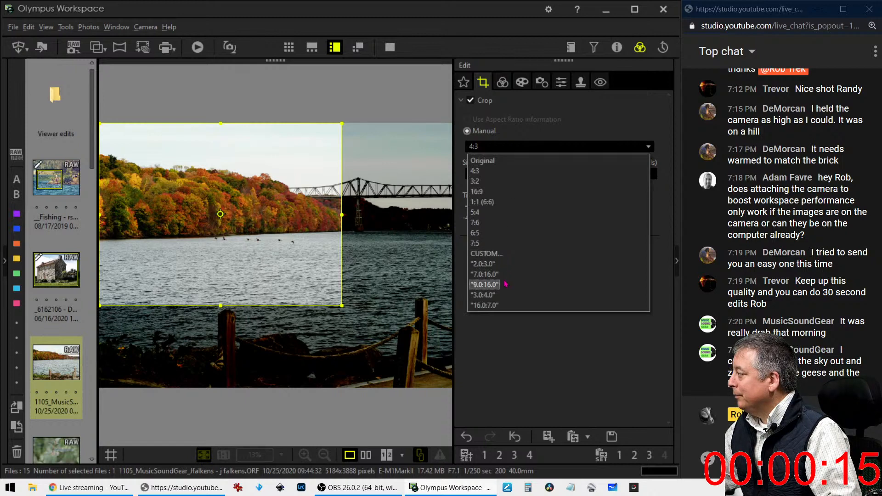
pyautogui.click(504, 305)
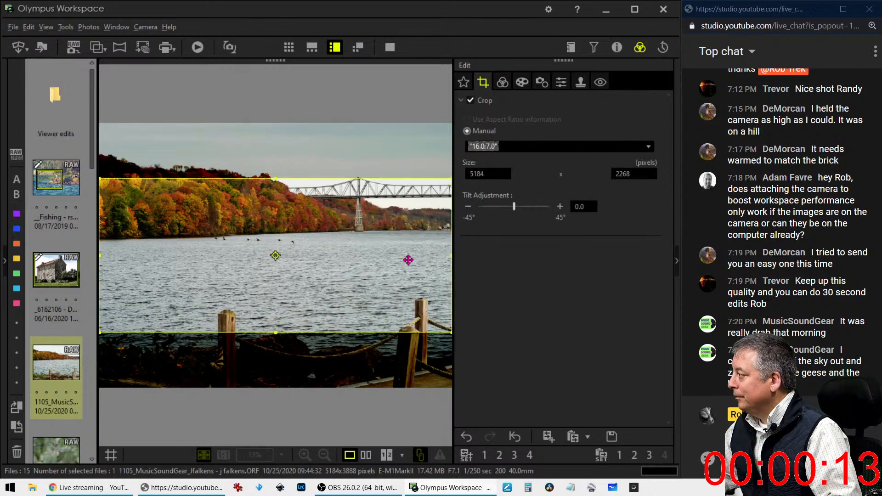
pyautogui.moveTo(371, 224); pyautogui.dragTo(370, 184)
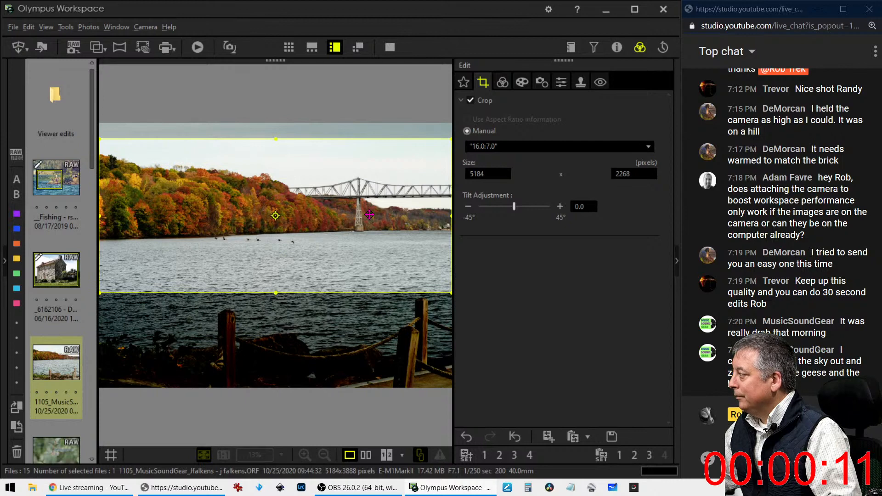
pyautogui.moveTo(368, 214); pyautogui.dragTo(368, 210)
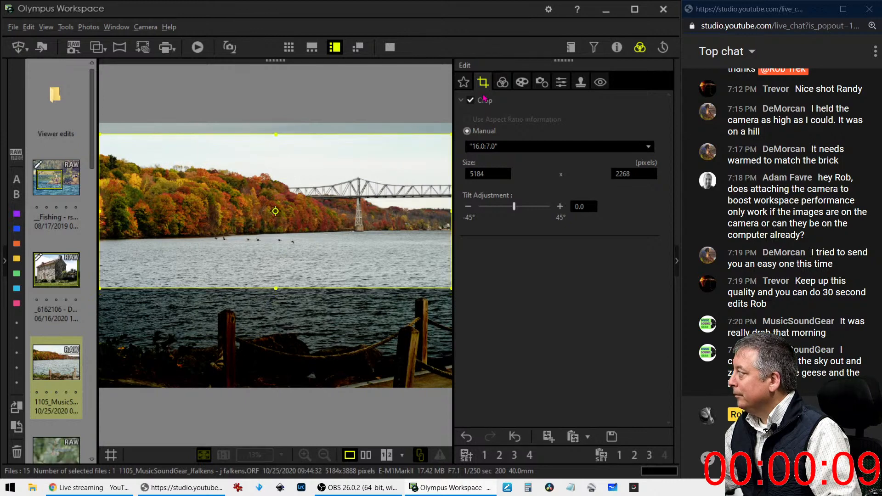
pyautogui.click(502, 82)
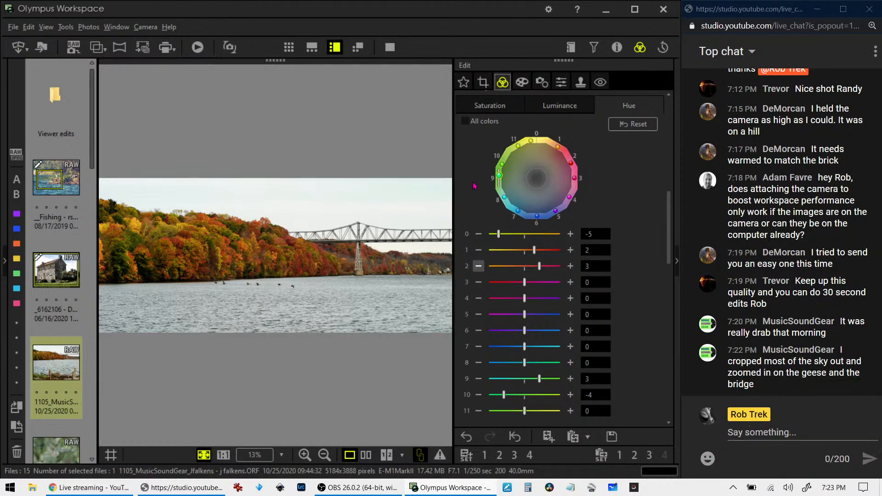
# Compare the original and the 16:7 edit side by side in full screen, then exit with Esc
pyautogui.click(366, 455)
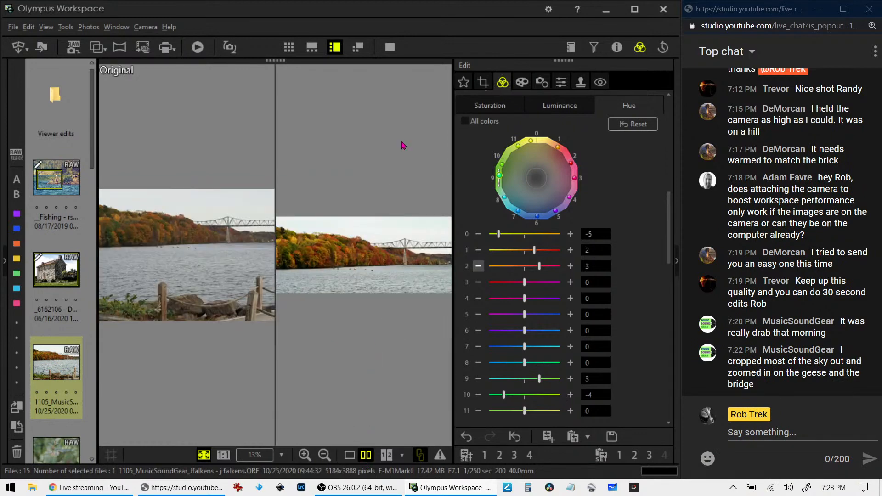
pyautogui.click(349, 455)
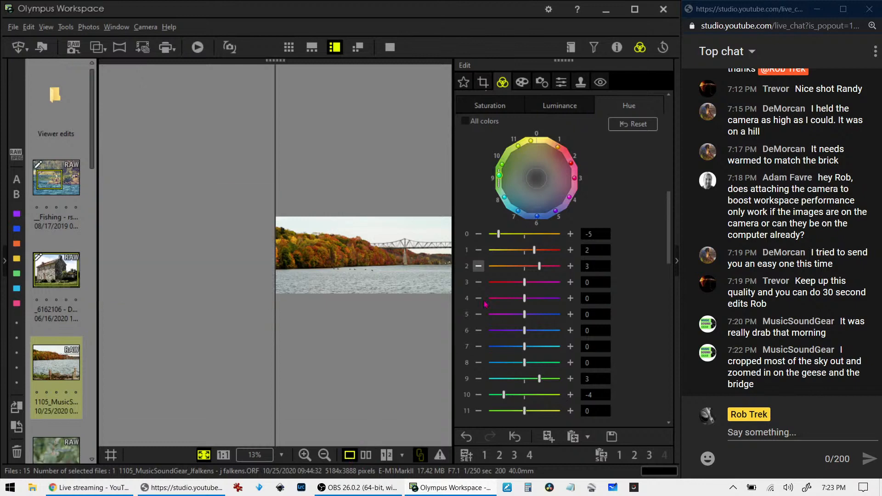
pyautogui.scroll(-3, 650, 277)
pyautogui.scroll(-3, 650, 277)
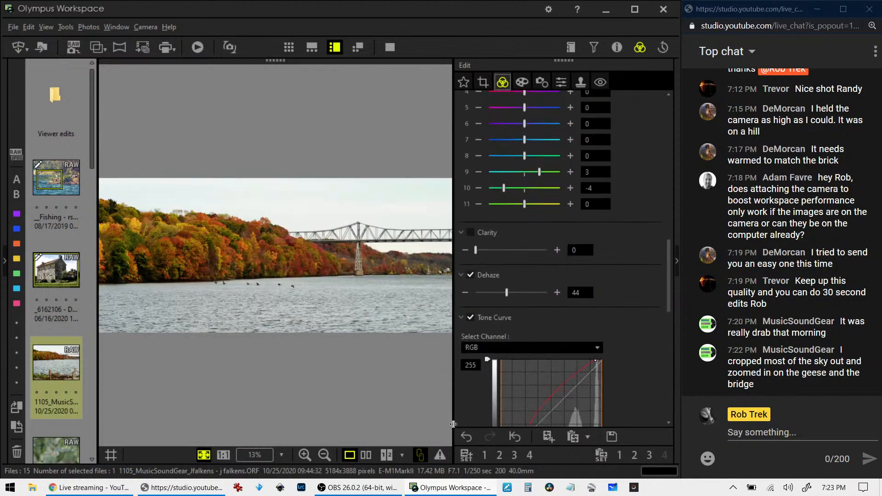
pyautogui.click(366, 455)
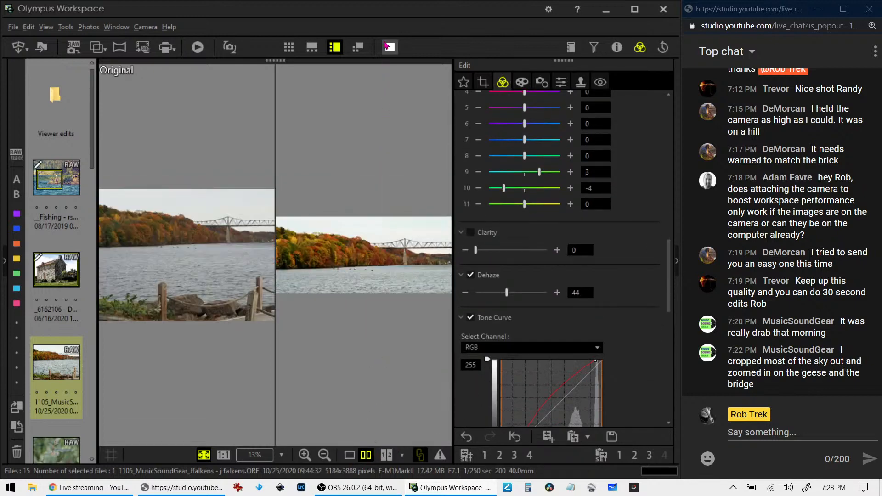
pyautogui.click(389, 46)
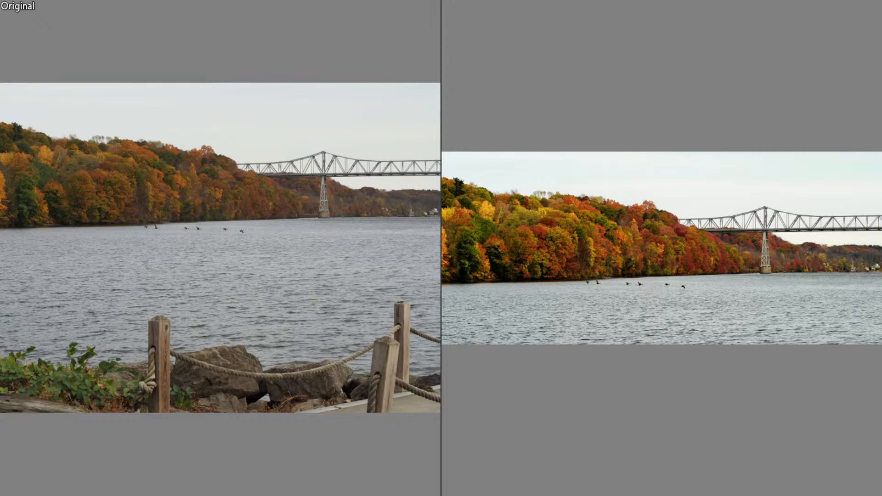
pyautogui.press('XF86AudioLowerVolume')
pyautogui.press('XF86AudioRaiseVolume')
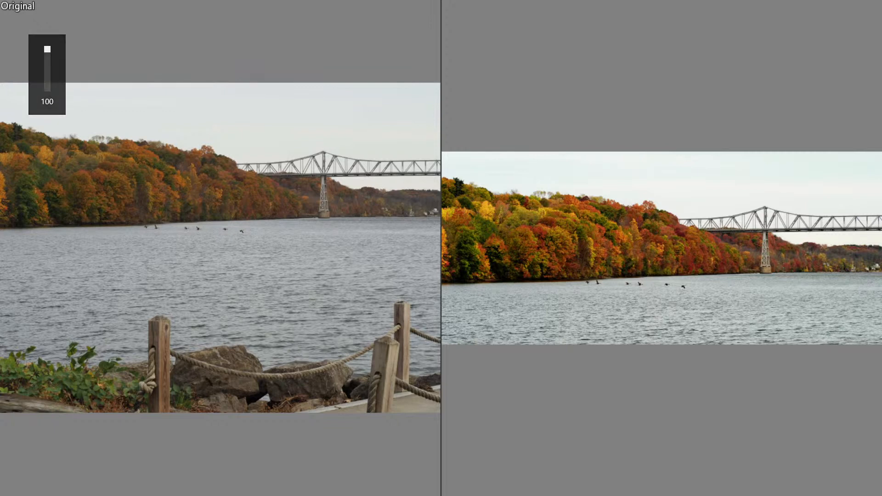
pyautogui.press('Escape')
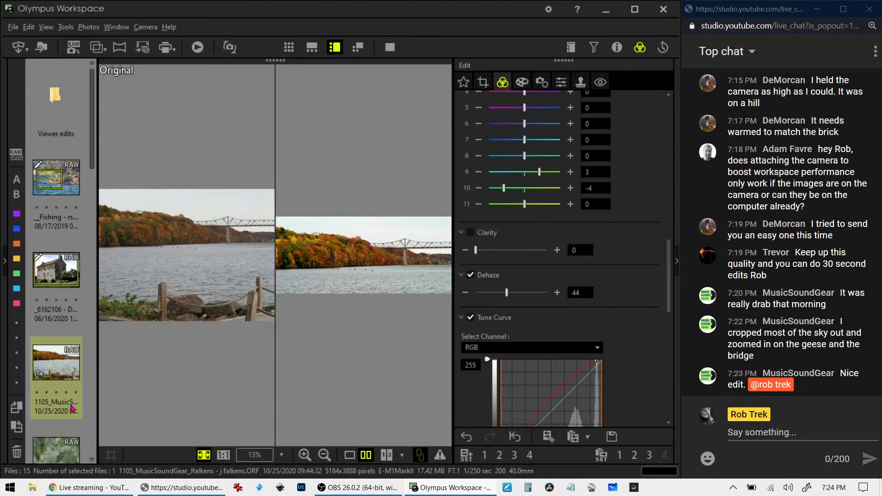
# Open the damselfly RAW photo in single view, check it at 1:1 and its shooting details, then refit it
pyautogui.click(63, 456)
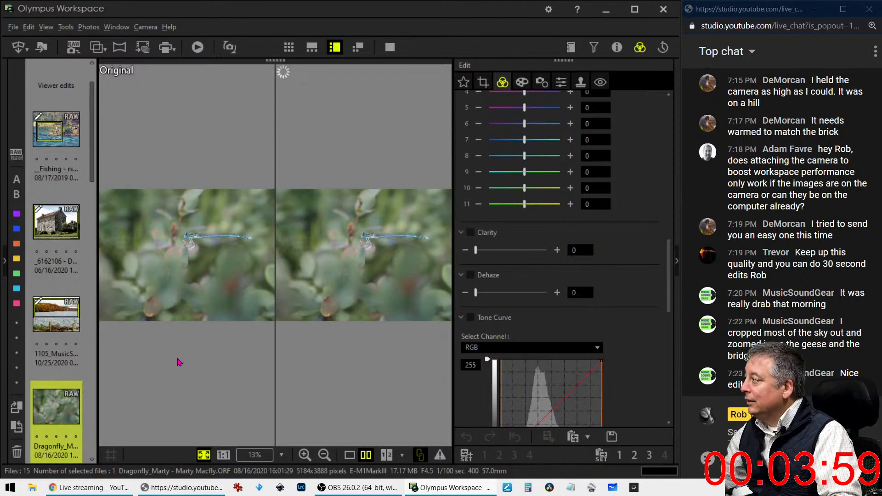
pyautogui.click(349, 454)
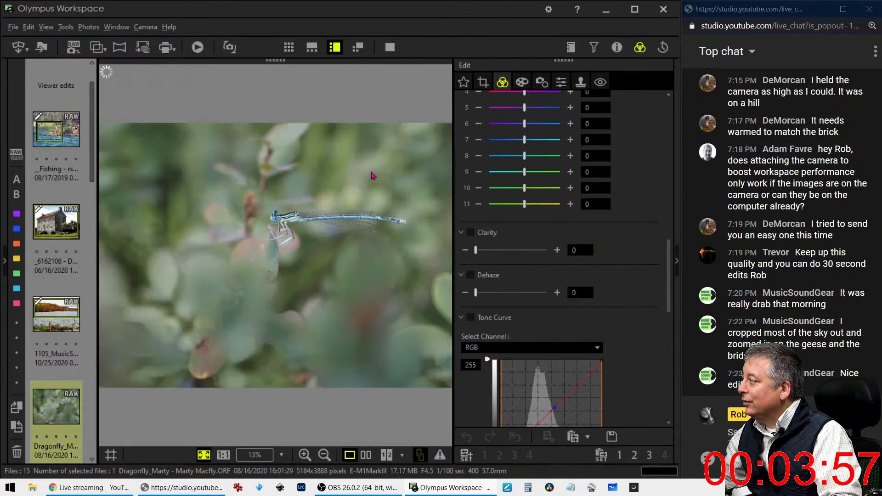
pyautogui.click(289, 225)
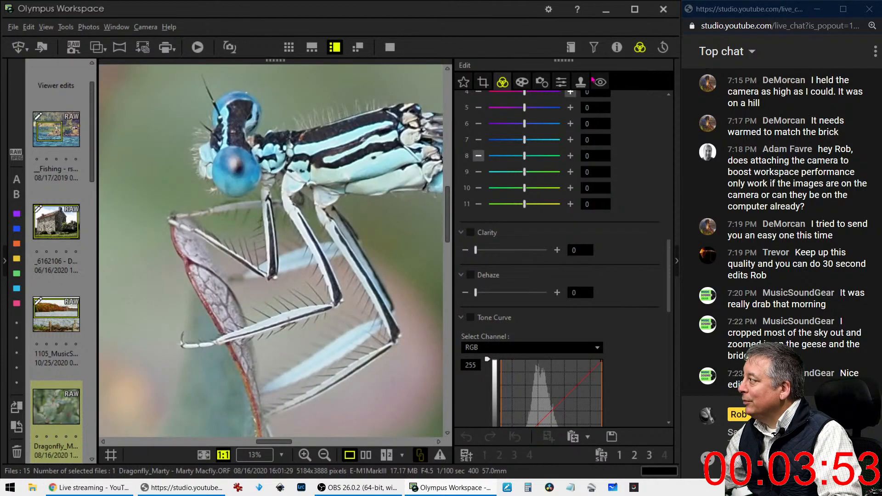
pyautogui.click(616, 47)
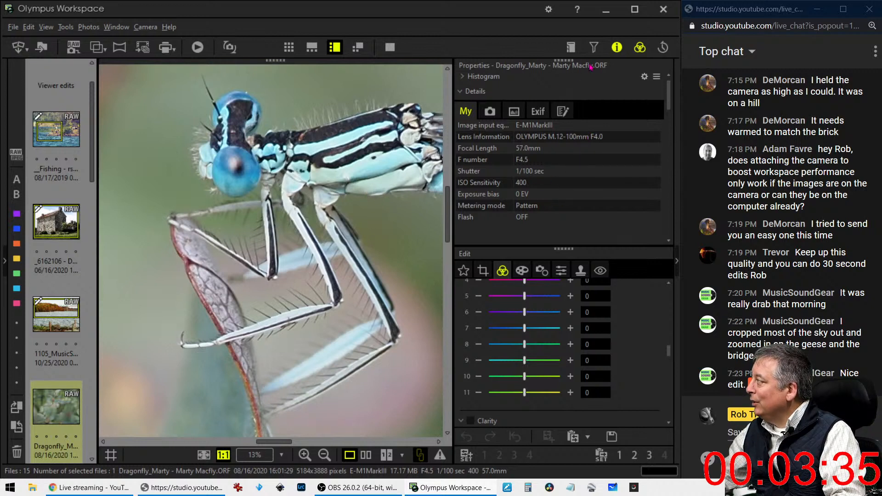
pyautogui.click(617, 47)
pyautogui.click(383, 160)
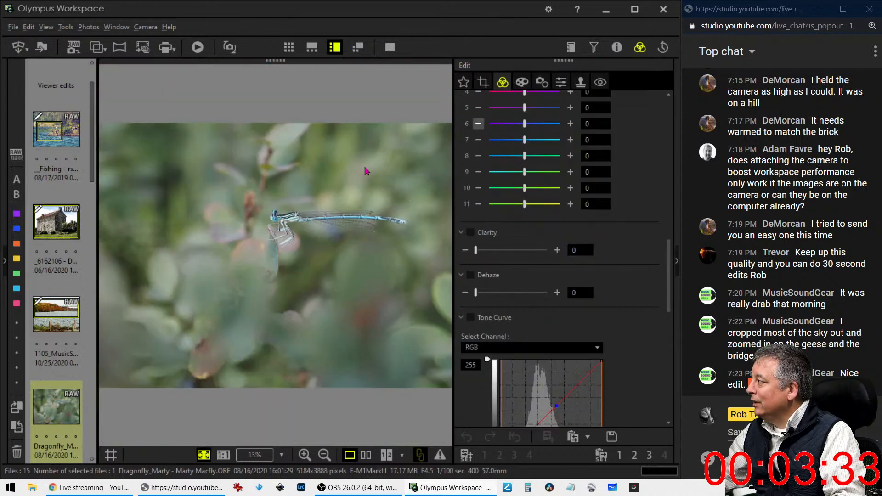
pyautogui.click(336, 229)
pyautogui.click(335, 227)
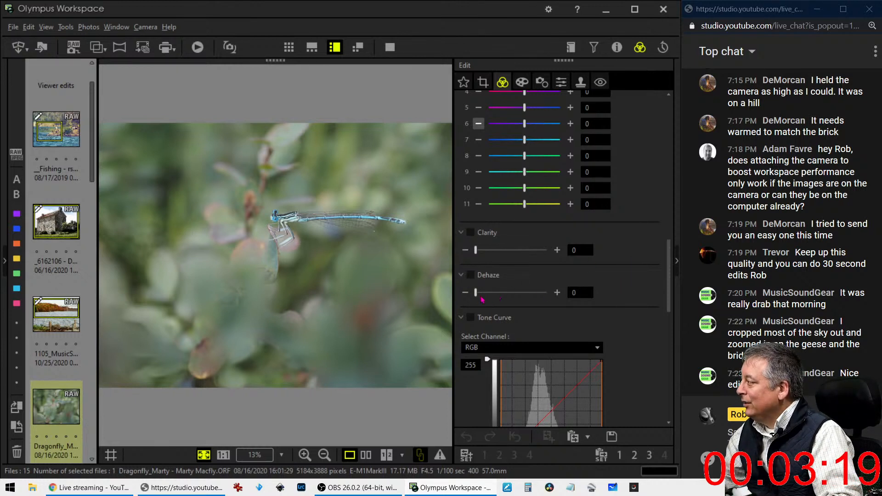
# Set Dehaze to 22 and lower the luminance of colours 9–11 to −7
pyautogui.moveTo(478, 297); pyautogui.dragTo(491, 296)
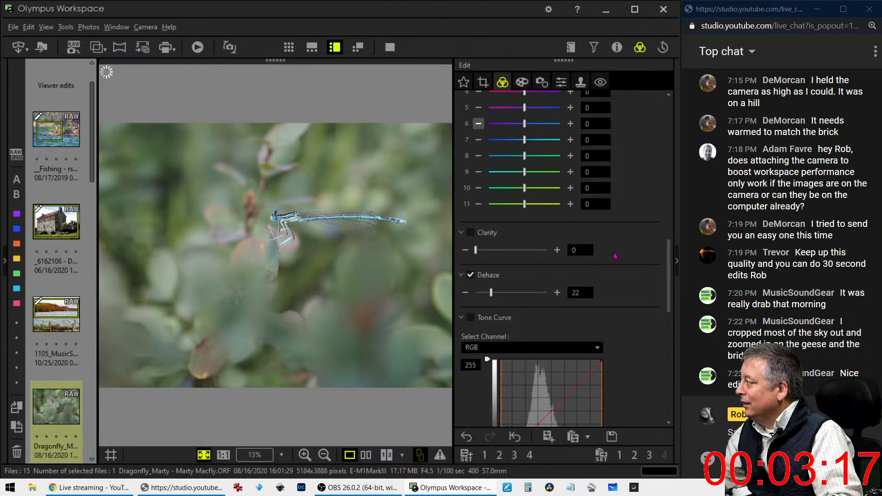
pyautogui.scroll(2, 615, 256)
pyautogui.scroll(4, 614, 257)
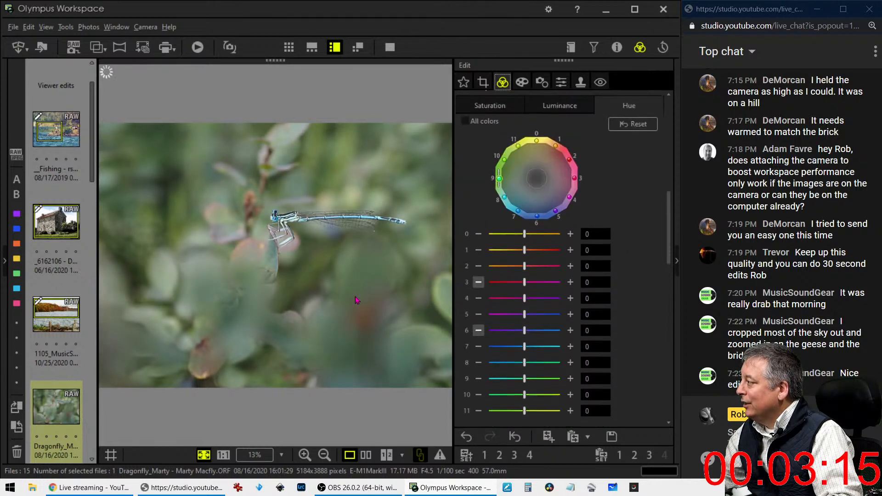
pyautogui.click(559, 105)
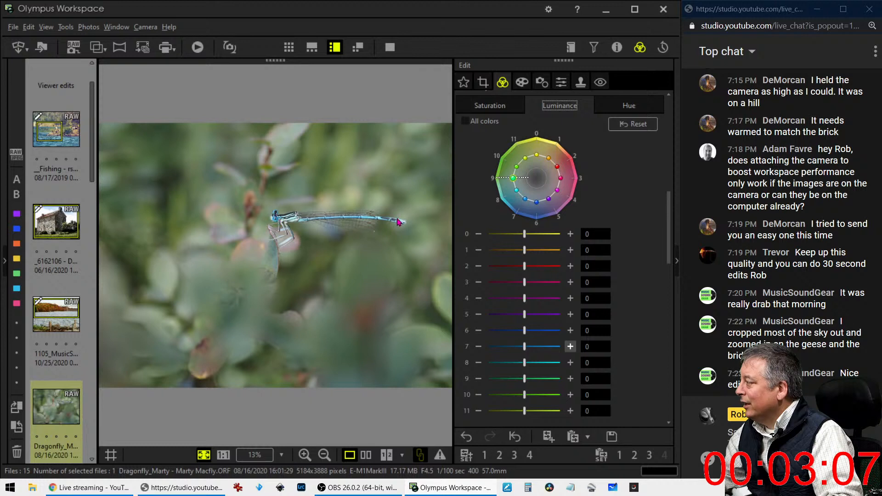
pyautogui.click(524, 379)
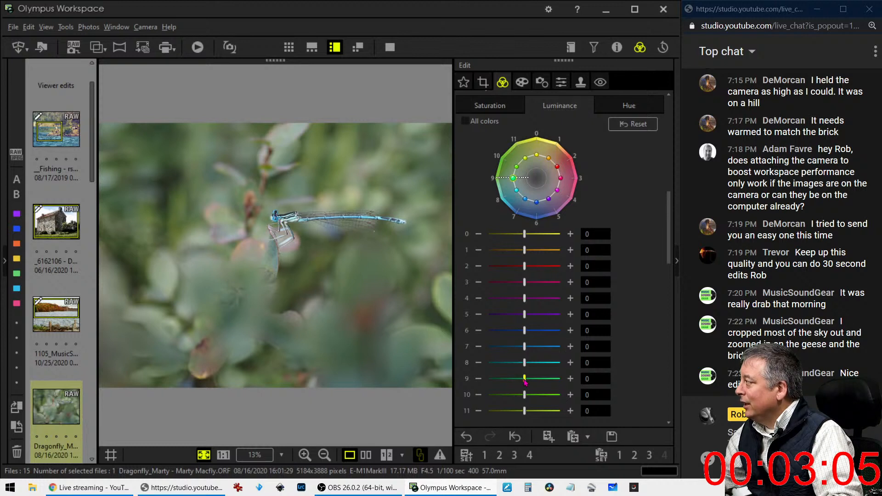
pyautogui.moveTo(525, 382); pyautogui.dragTo(489, 380)
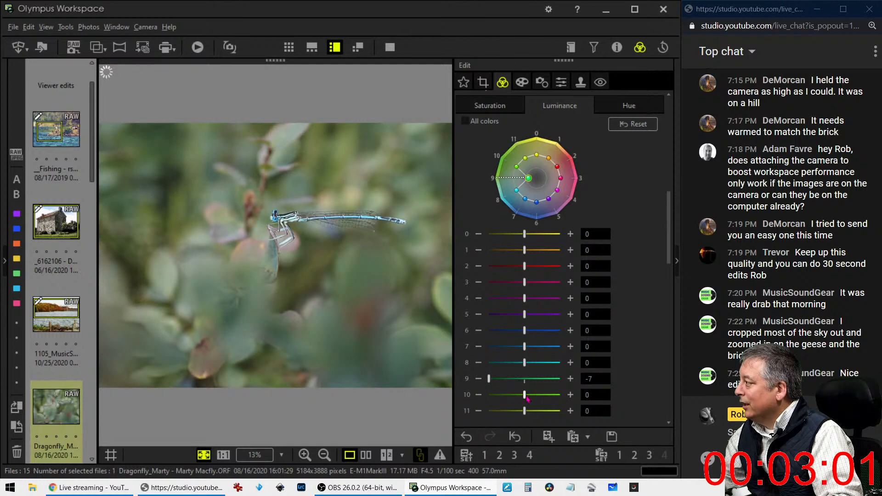
pyautogui.moveTo(525, 396); pyautogui.dragTo(488, 412)
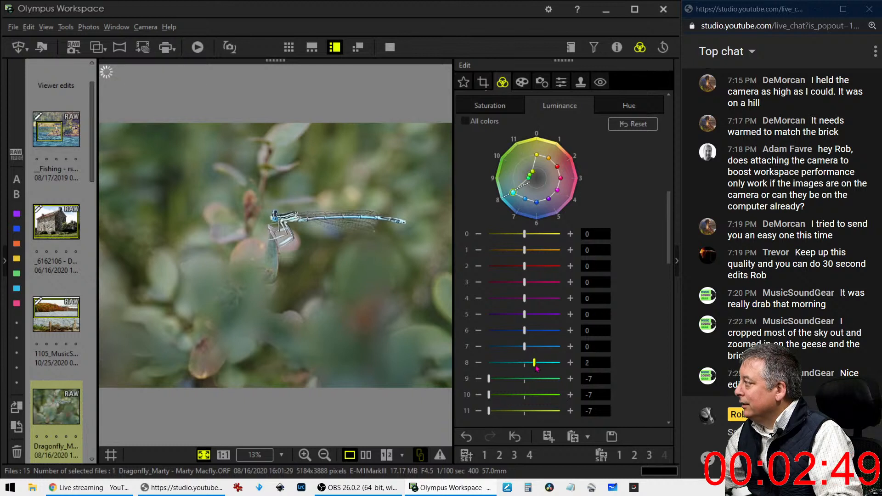
# Raise the luminance of colours 7 and 8 to +7, leaving colour 6 at 0
pyautogui.moveTo(527, 367); pyautogui.dragTo(547, 368)
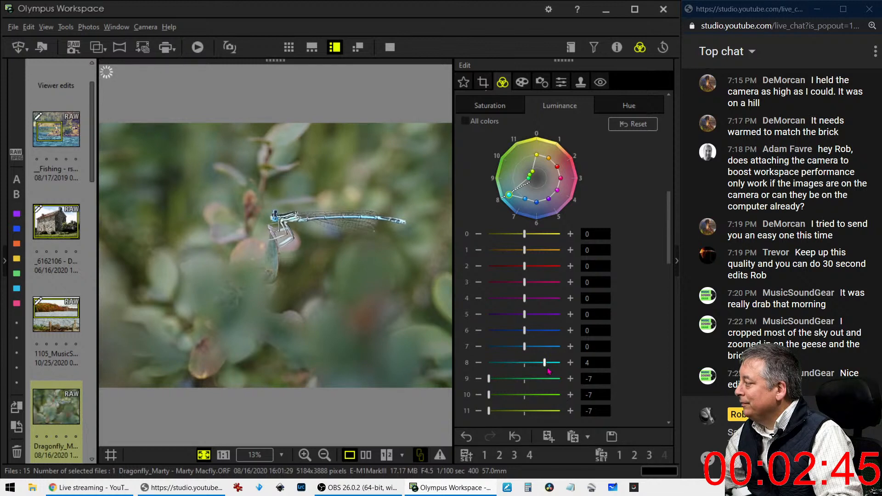
pyautogui.moveTo(548, 366); pyautogui.dragTo(563, 366)
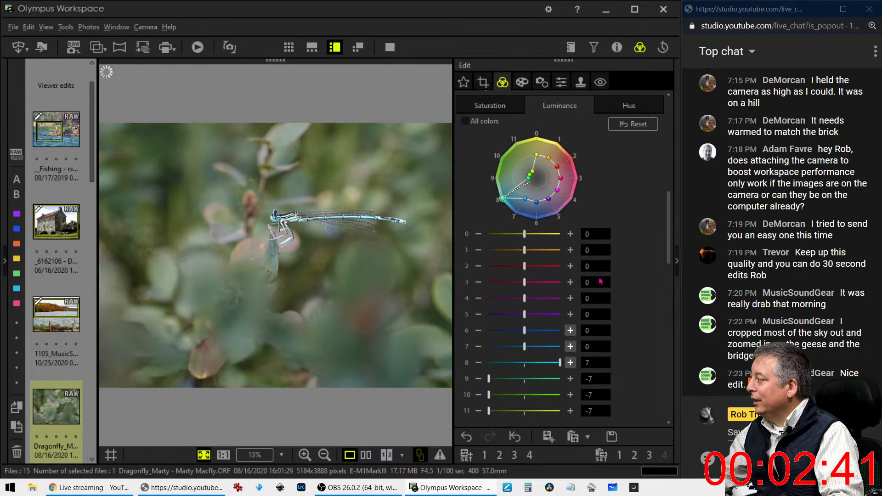
pyautogui.moveTo(525, 347); pyautogui.dragTo(561, 349)
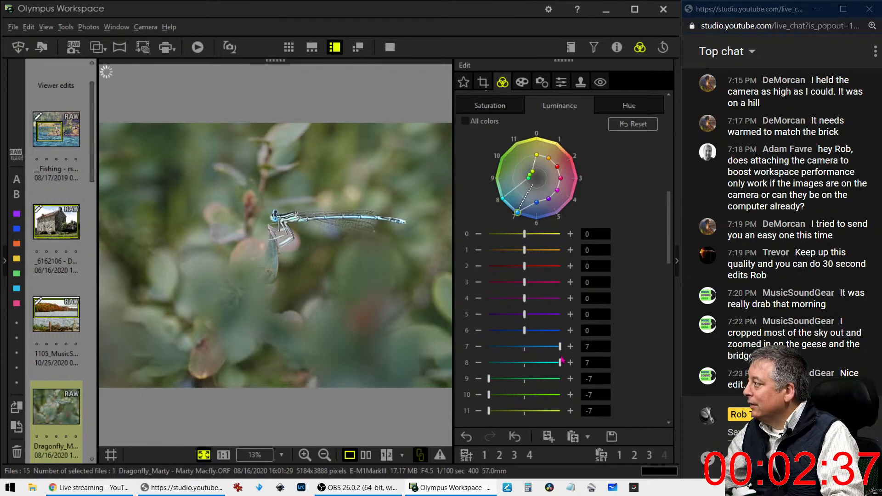
pyautogui.press('XF86AudioLowerVolume')
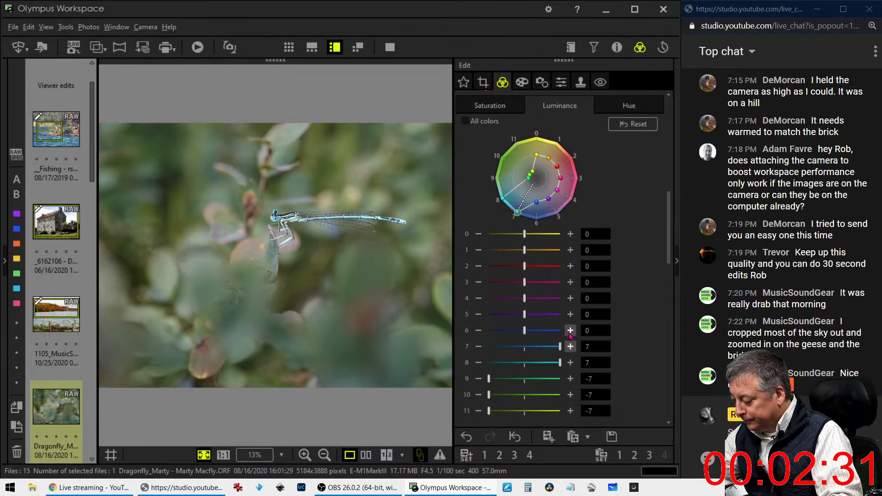
pyautogui.press('XF86AudioLowerVolume')
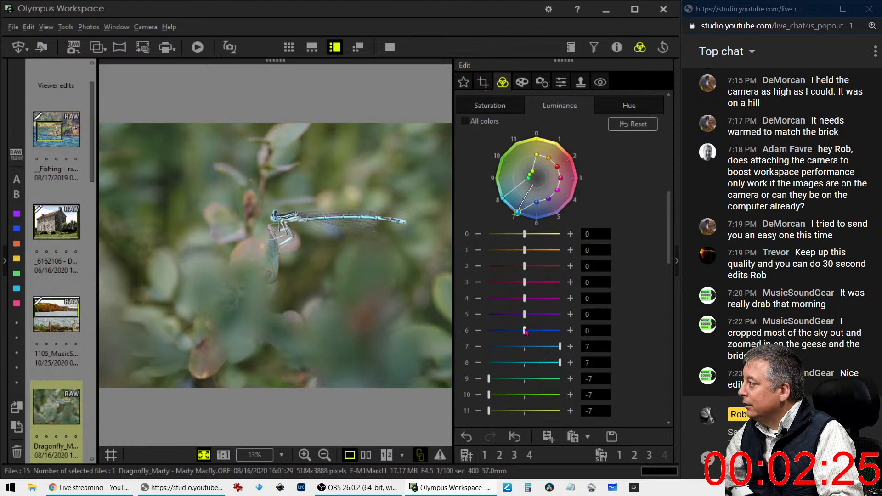
pyautogui.moveTo(525, 330); pyautogui.dragTo(562, 331)
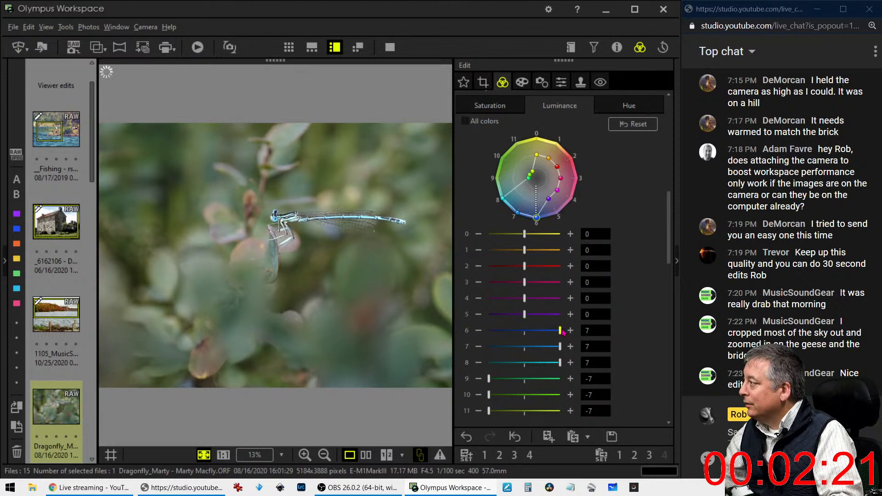
pyautogui.moveTo(536, 217); pyautogui.dragTo(536, 202)
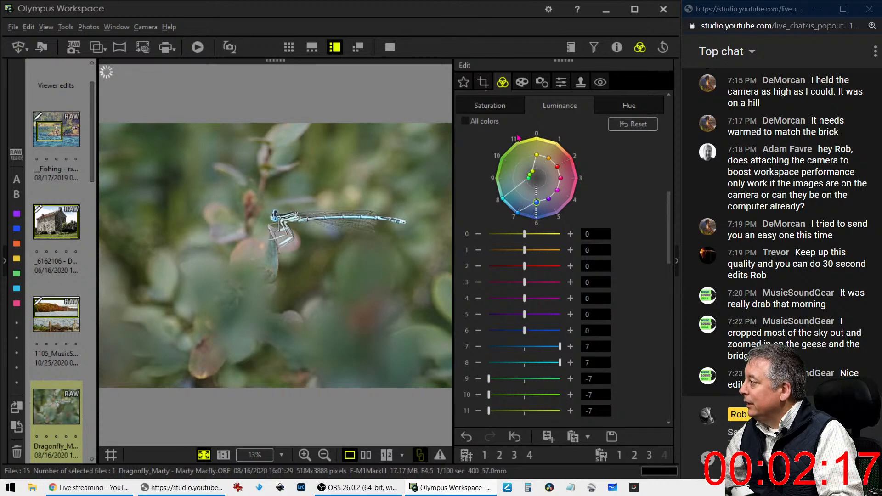
pyautogui.click(483, 82)
# Crop the damselfly to a 16:9 frame of 3160 x 1777, tilted 23.9° so the insect runs diagonally
pyautogui.click(479, 145)
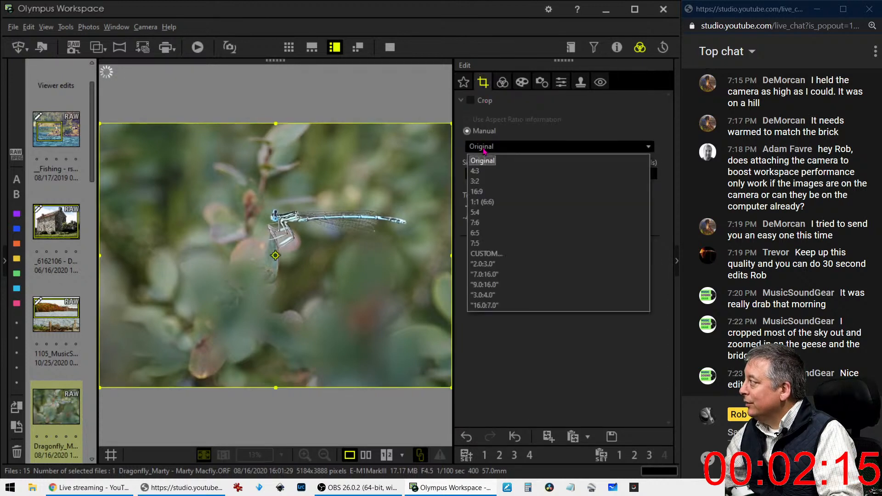
pyautogui.click(490, 193)
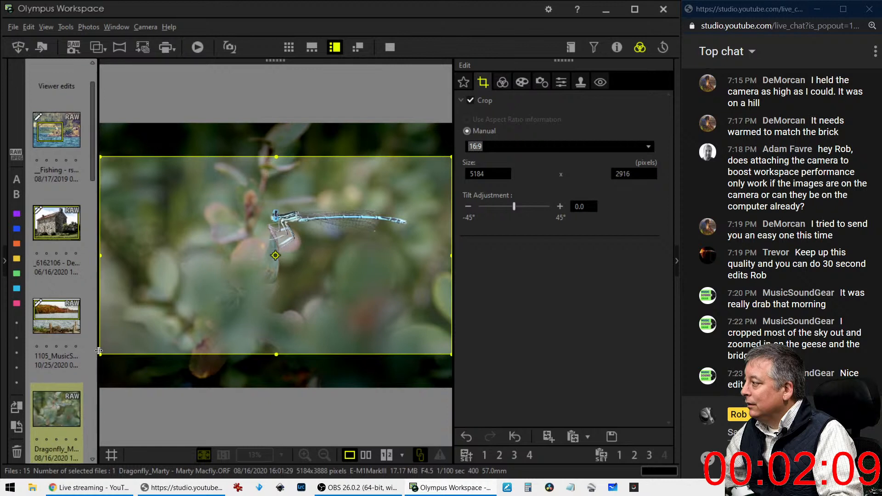
pyautogui.moveTo(100, 352); pyautogui.dragTo(212, 290)
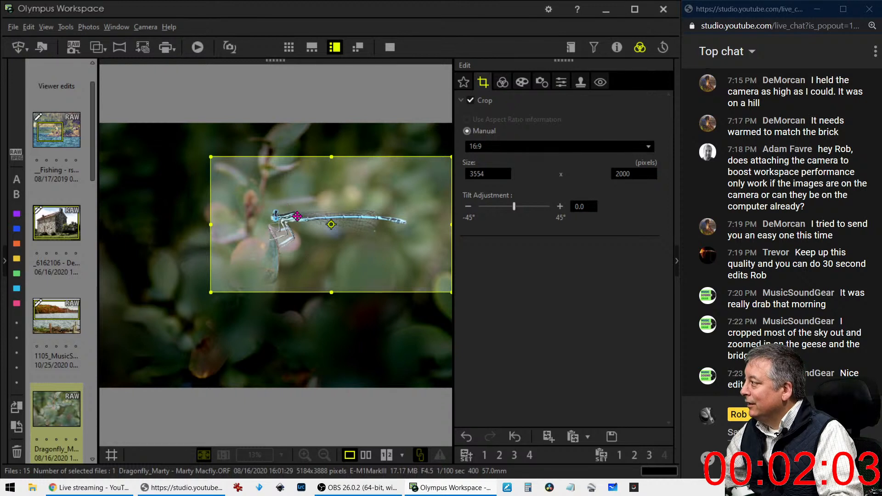
pyautogui.moveTo(284, 209); pyautogui.dragTo(284, 229)
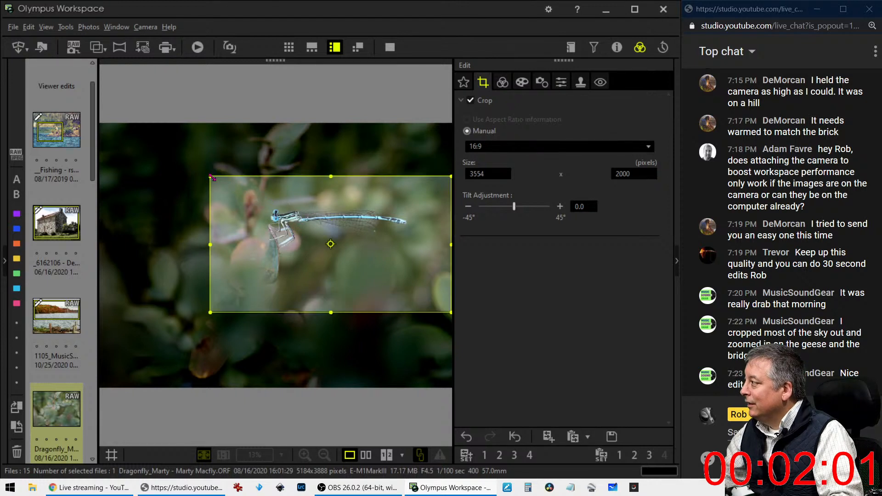
pyautogui.moveTo(216, 179); pyautogui.dragTo(240, 193)
pyautogui.moveTo(291, 243); pyautogui.dragTo(291, 237)
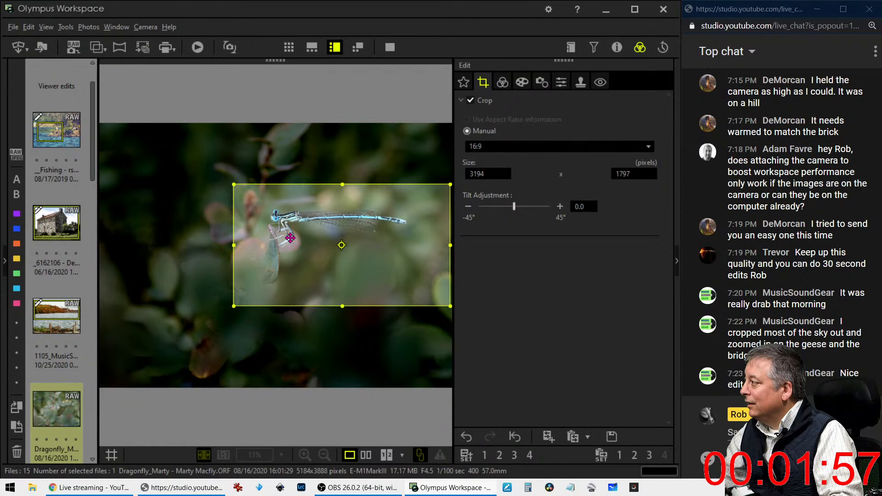
pyautogui.moveTo(301, 238); pyautogui.dragTo(290, 236)
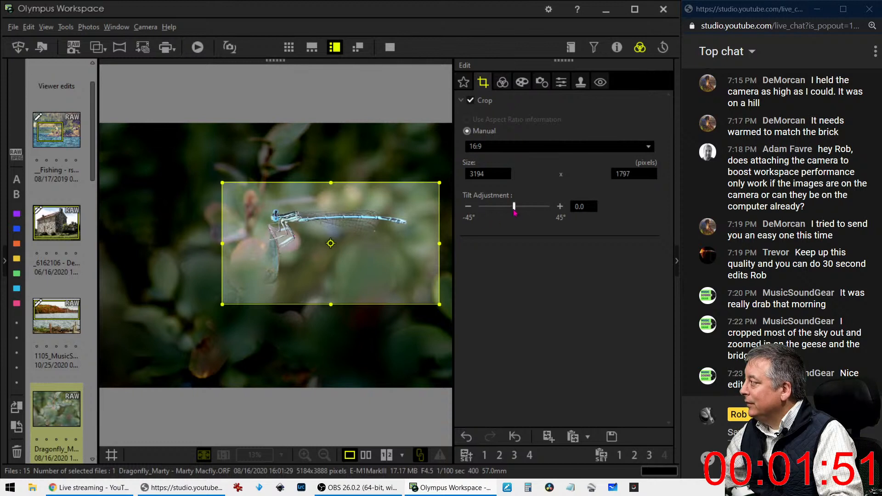
pyautogui.moveTo(514, 209); pyautogui.dragTo(532, 211)
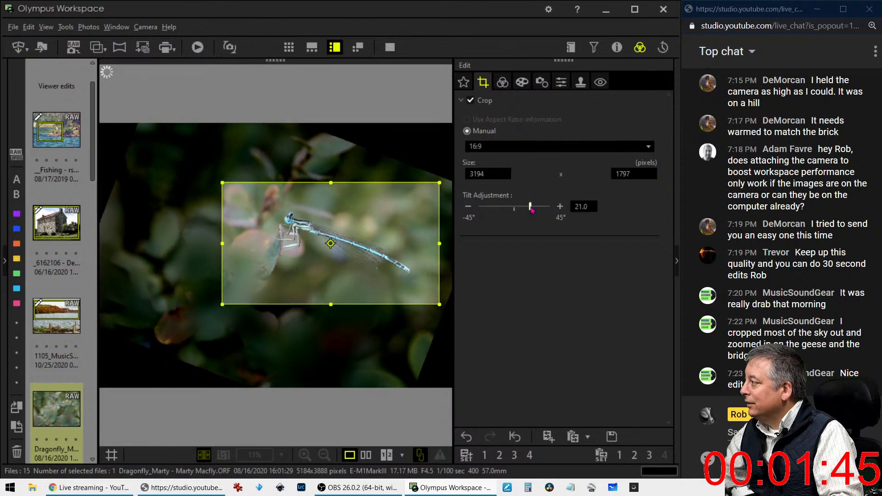
pyautogui.moveTo(531, 210); pyautogui.dragTo(534, 211)
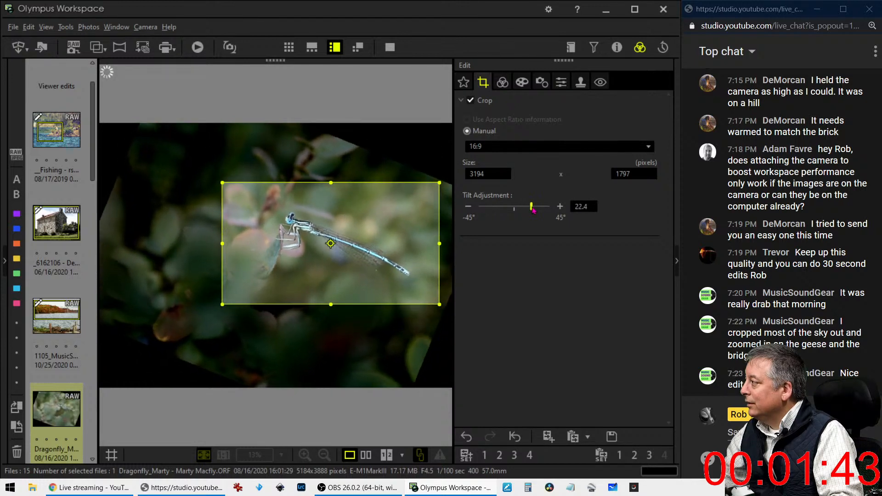
pyautogui.click(503, 82)
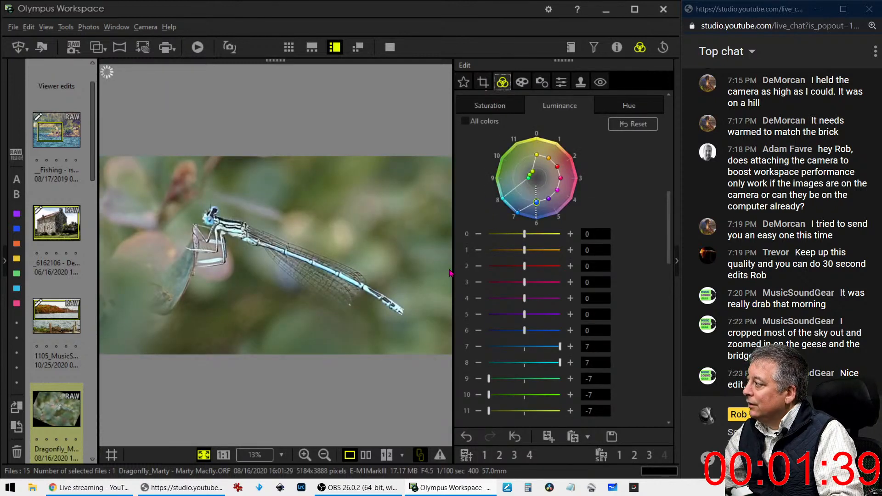
# Apply a −7 vignette on the Art Filter tab and raise Sharpness to 1.2
pyautogui.click(522, 82)
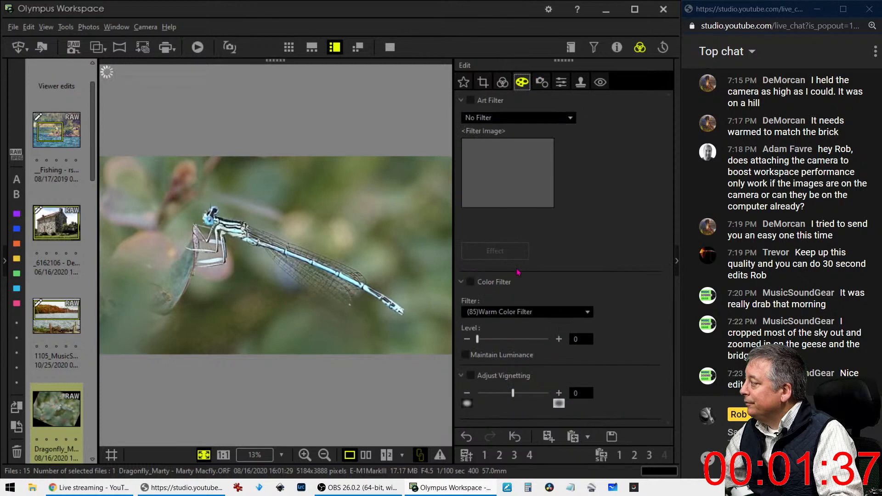
pyautogui.moveTo(513, 394); pyautogui.dragTo(507, 398)
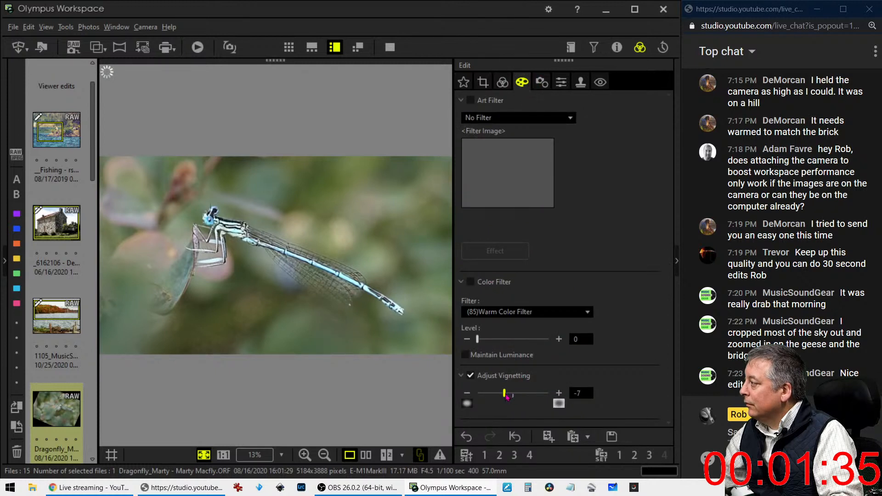
pyautogui.click(542, 81)
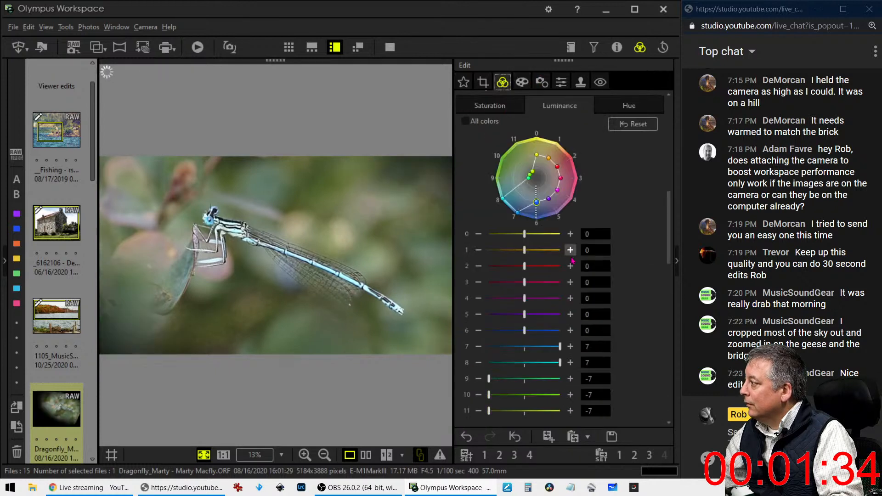
pyautogui.click(567, 82)
pyautogui.moveTo(513, 118); pyautogui.dragTo(559, 123)
pyautogui.click(522, 82)
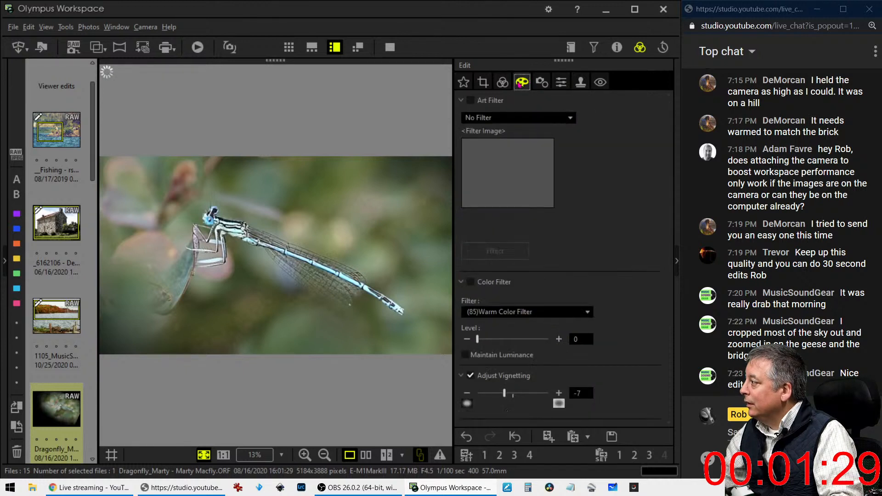
pyautogui.click(503, 82)
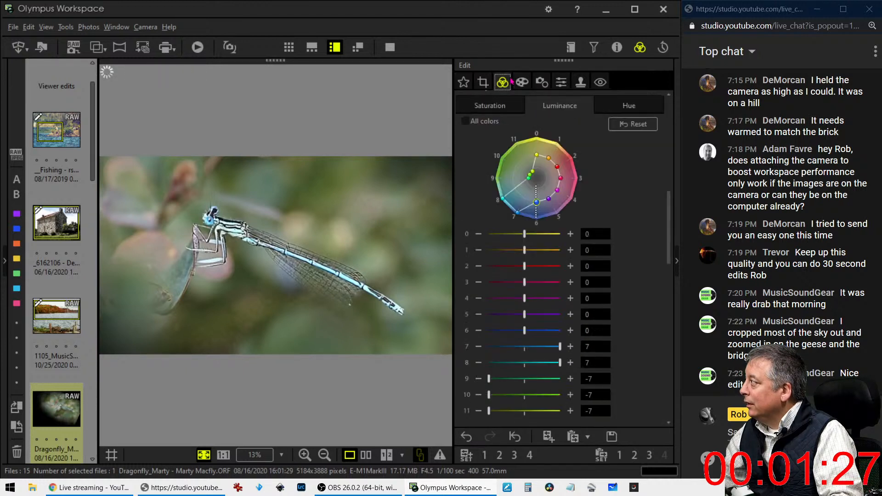
# Reset the luminance of colours 9–11 from −7 back to 0
pyautogui.scroll(-2, 604, 299)
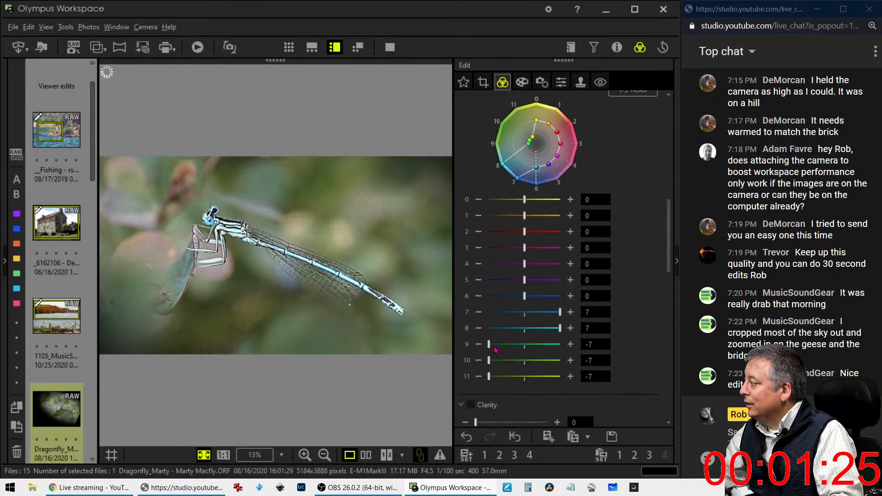
pyautogui.moveTo(492, 348); pyautogui.dragTo(511, 348)
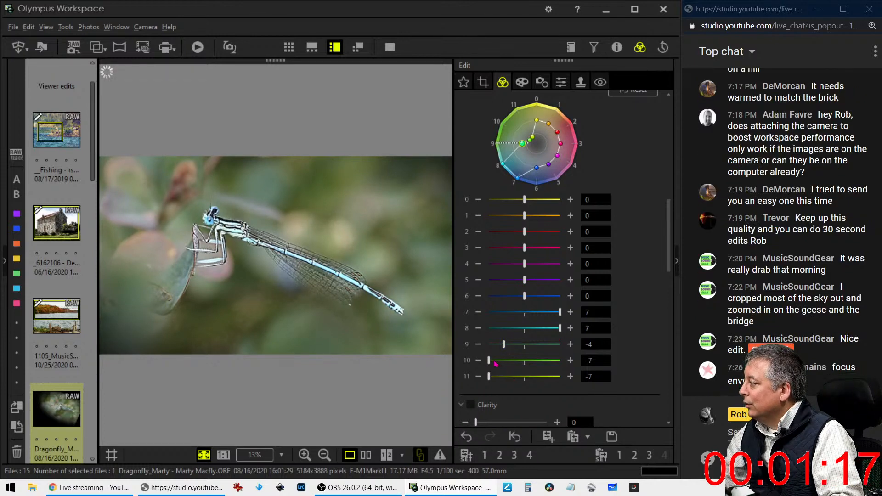
pyautogui.moveTo(489, 360); pyautogui.dragTo(509, 376)
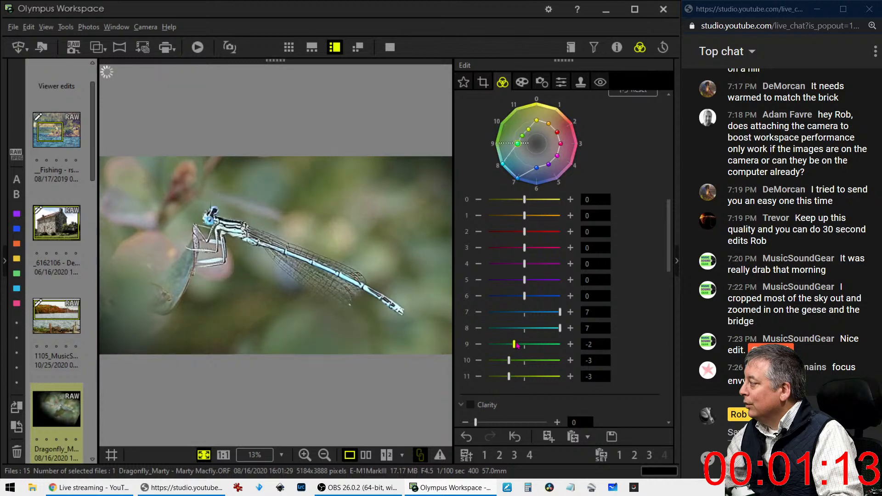
pyautogui.moveTo(504, 344); pyautogui.dragTo(524, 377)
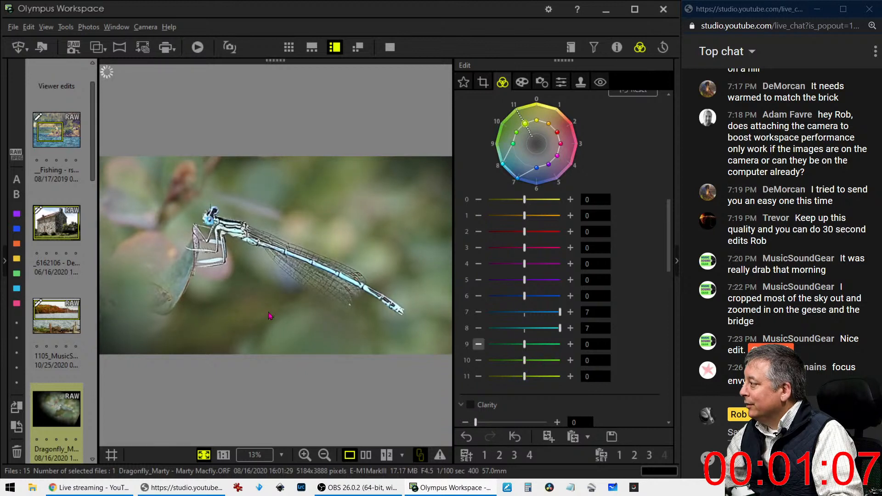
# Raise the saturation of colours 6, 7 and 8 to +3, +3 and +4
pyautogui.scroll(2, 597, 340)
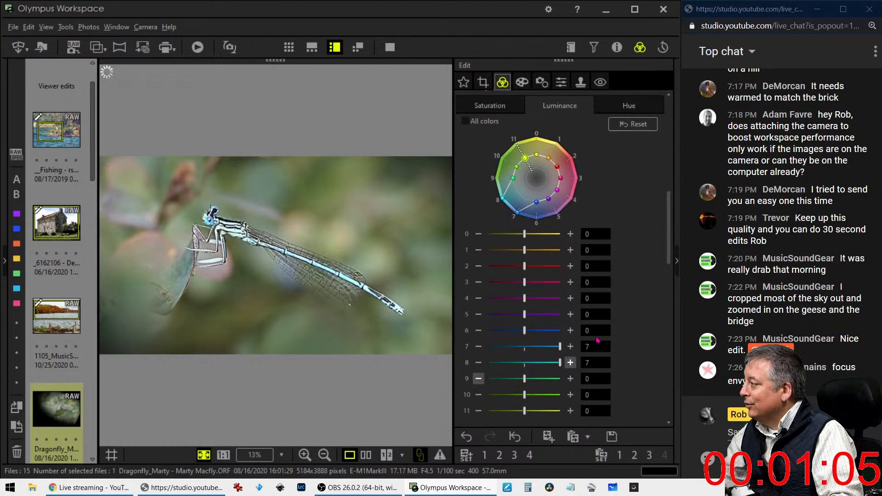
pyautogui.scroll(3, 597, 340)
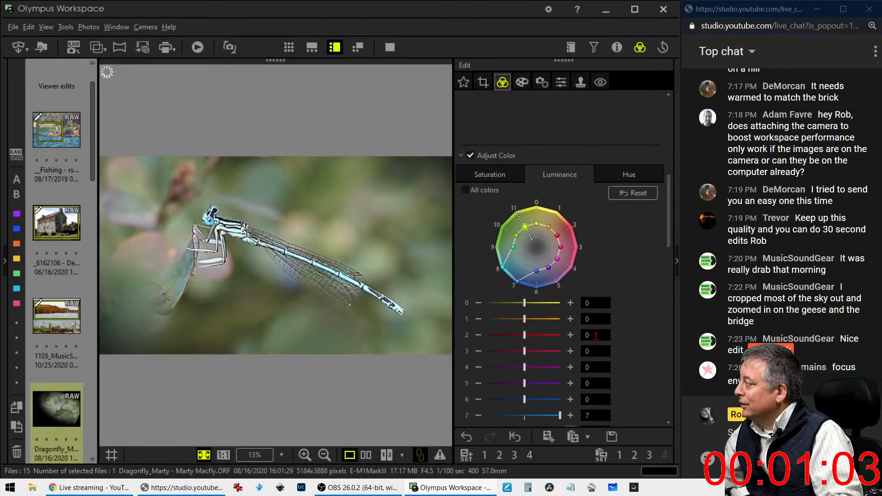
pyautogui.click(505, 192)
pyautogui.scroll(-6, 591, 303)
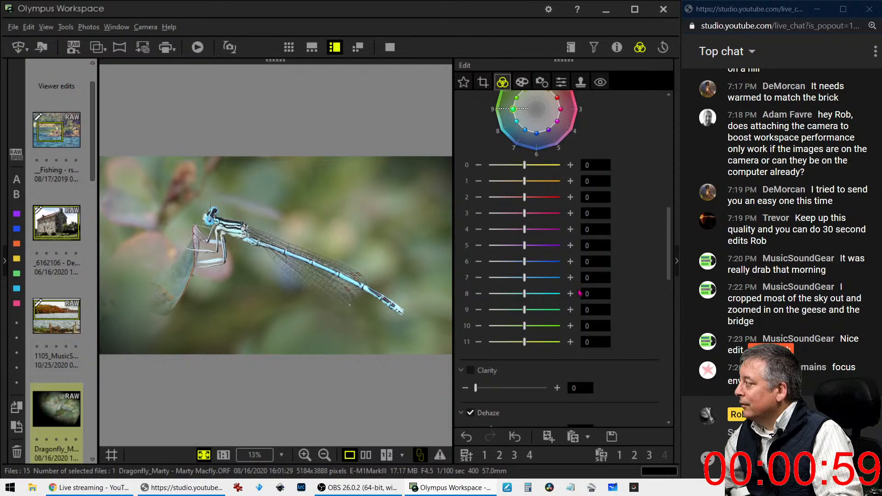
pyautogui.scroll(1, 590, 303)
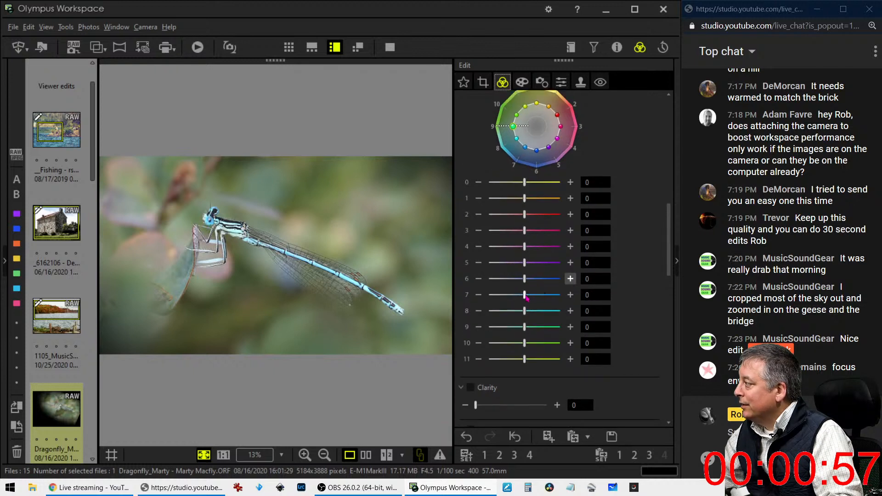
pyautogui.moveTo(525, 294); pyautogui.dragTo(544, 311)
pyautogui.moveTo(525, 279); pyautogui.dragTo(541, 282)
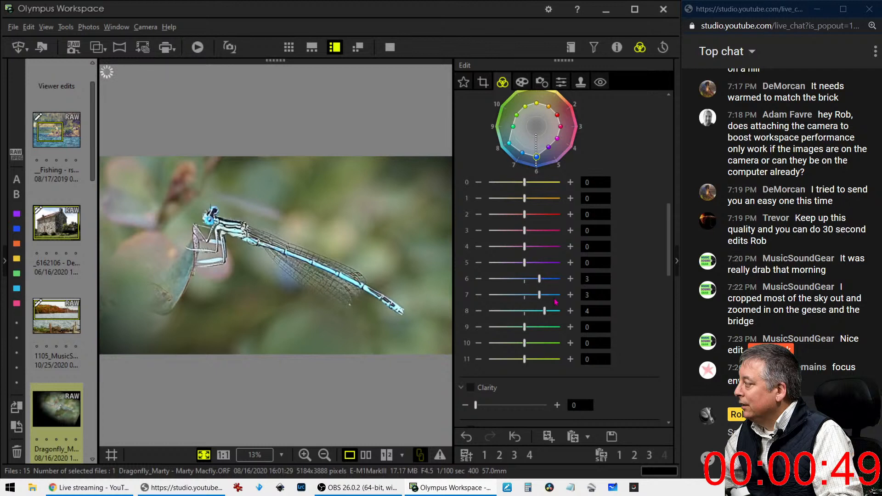
# Change Adjust Vignetting on the Art Filter tab from −7 to −12
pyautogui.click(522, 82)
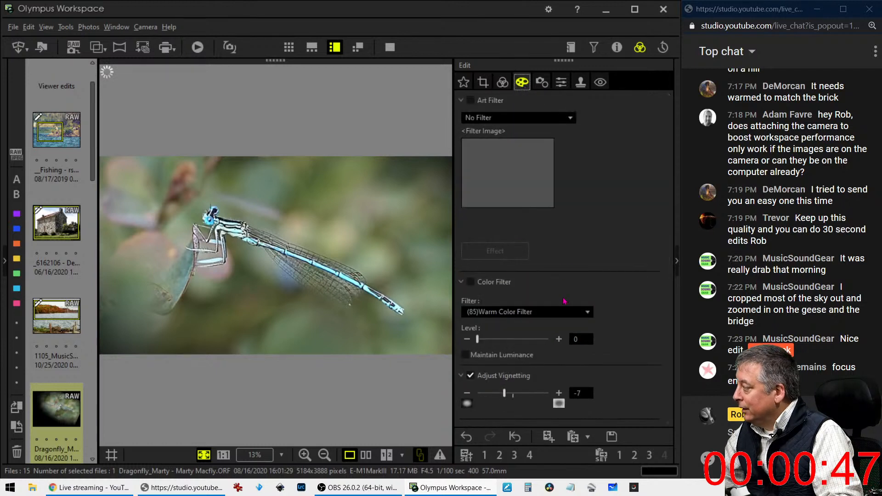
pyautogui.moveTo(504, 393); pyautogui.dragTo(498, 394)
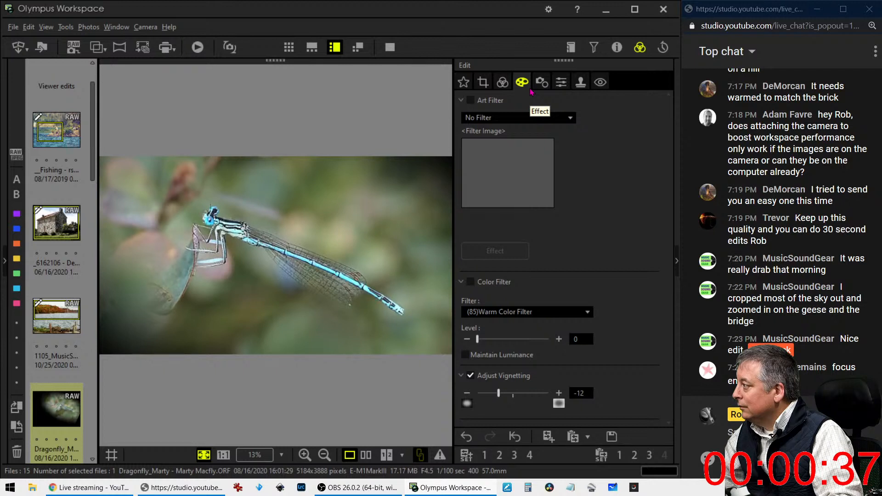
pyautogui.click(504, 82)
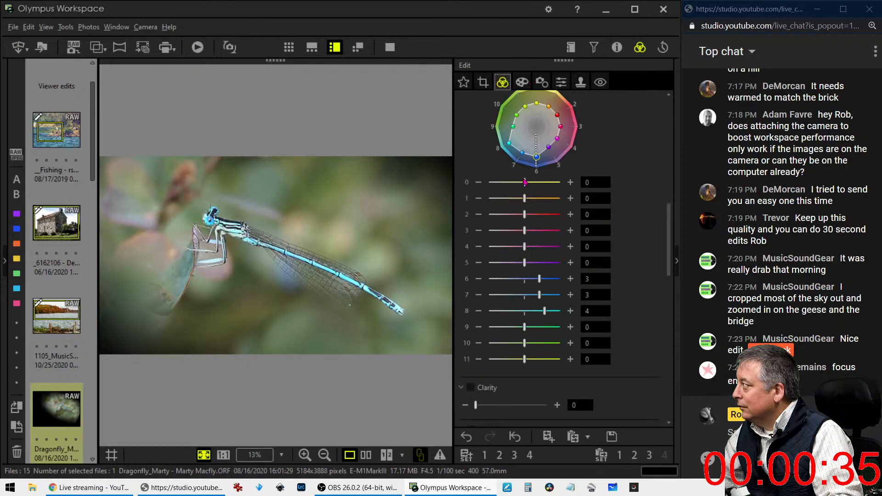
pyautogui.scroll(3, 568, 211)
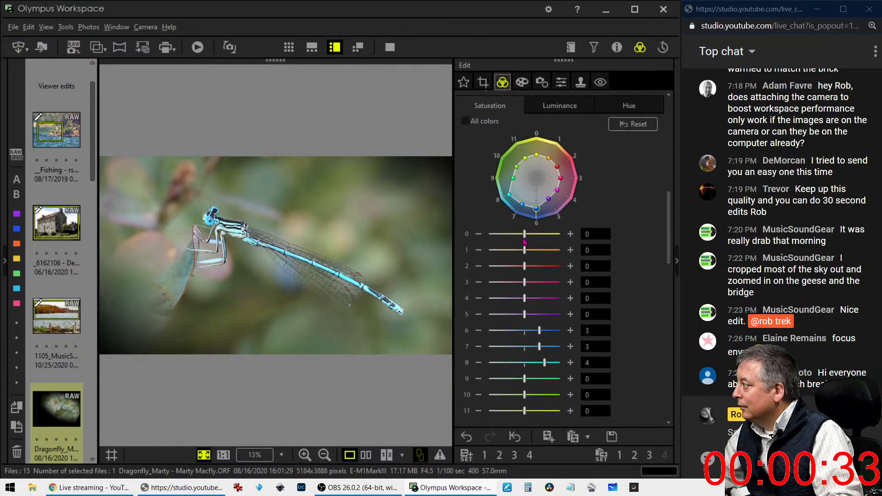
# In the Color Equalizer, lift colour 0 saturation to +4 and colour 1 to +3
pyautogui.moveTo(524, 239); pyautogui.dragTo(540, 249)
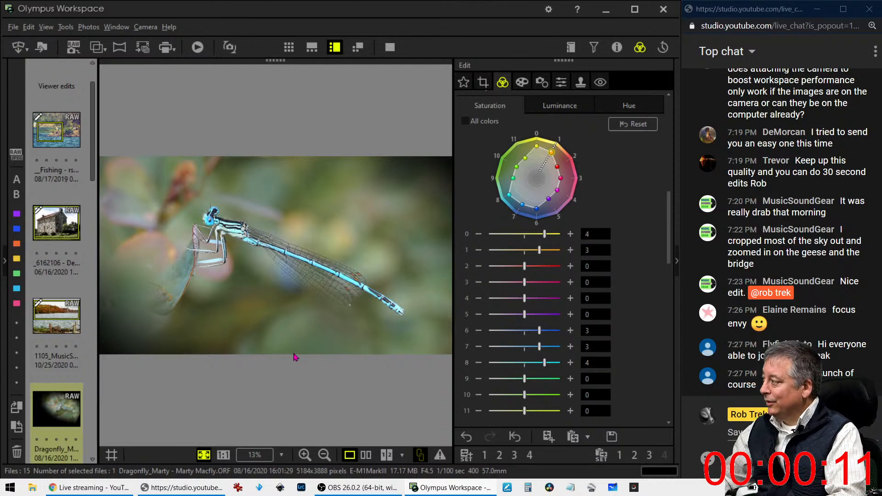
pyautogui.scroll(-3, 501, 195)
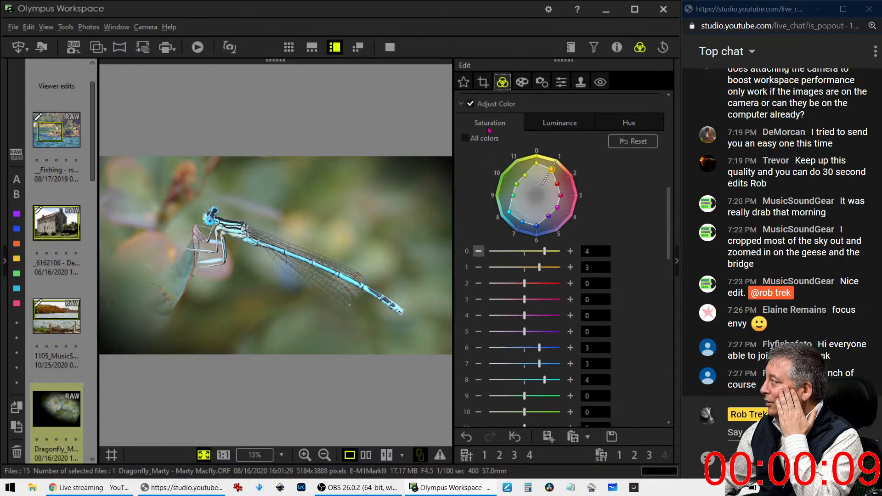
pyautogui.scroll(-12, 500, 195)
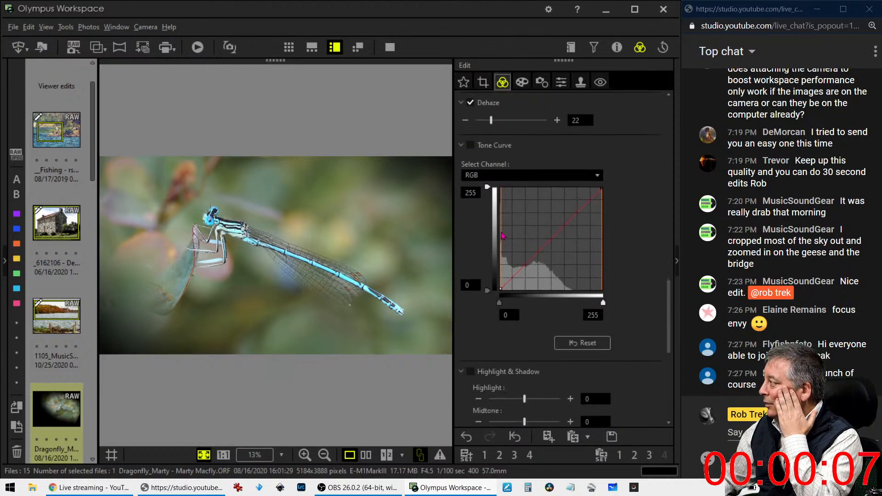
# Add a shadow point and a midtone point to the RGB curve, pulling the shadows darker
pyautogui.click(507, 286)
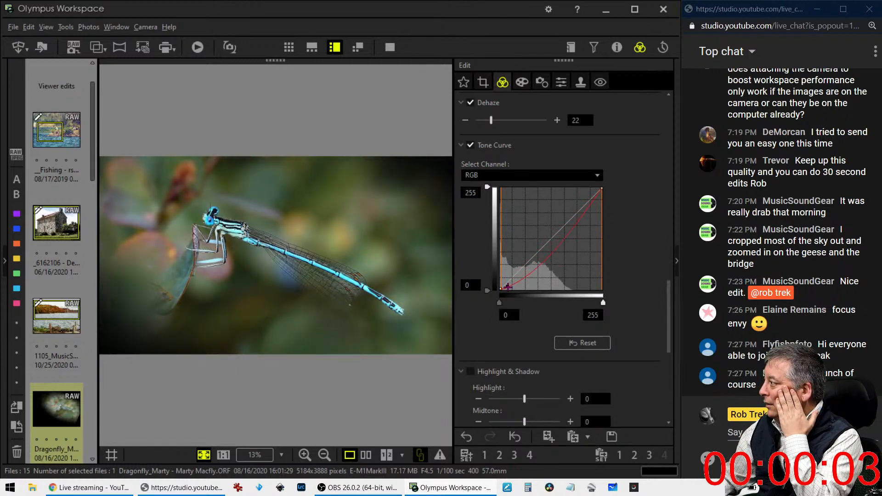
pyautogui.moveTo(507, 286); pyautogui.dragTo(522, 282)
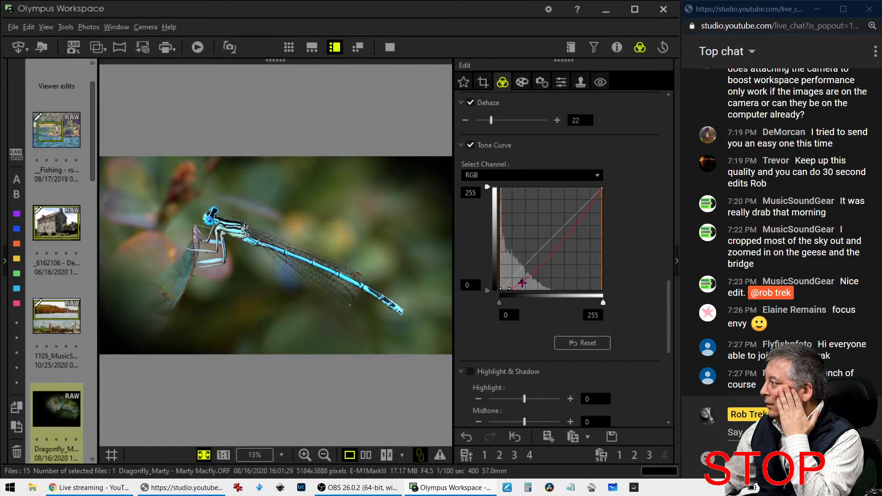
pyautogui.click(545, 256)
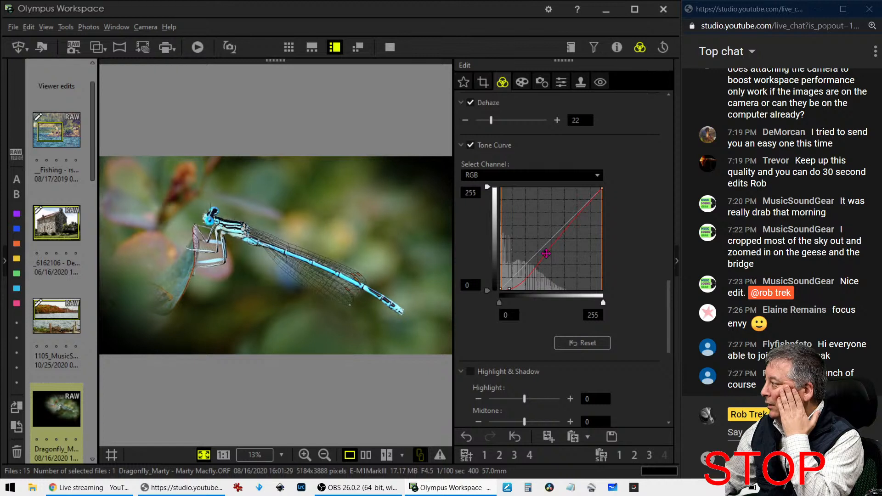
pyautogui.moveTo(543, 254); pyautogui.dragTo(510, 287)
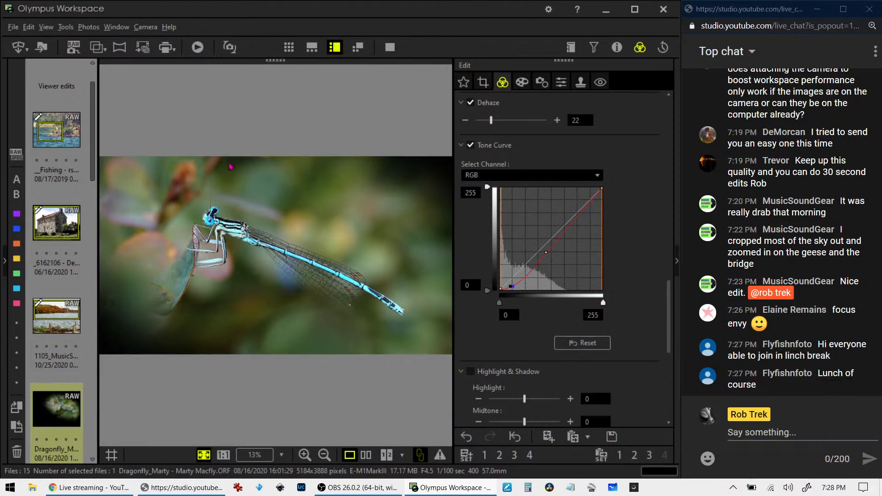
# Review the original and edited damselfly photos side by side in full screen, then exit with Esc
pyautogui.click(365, 454)
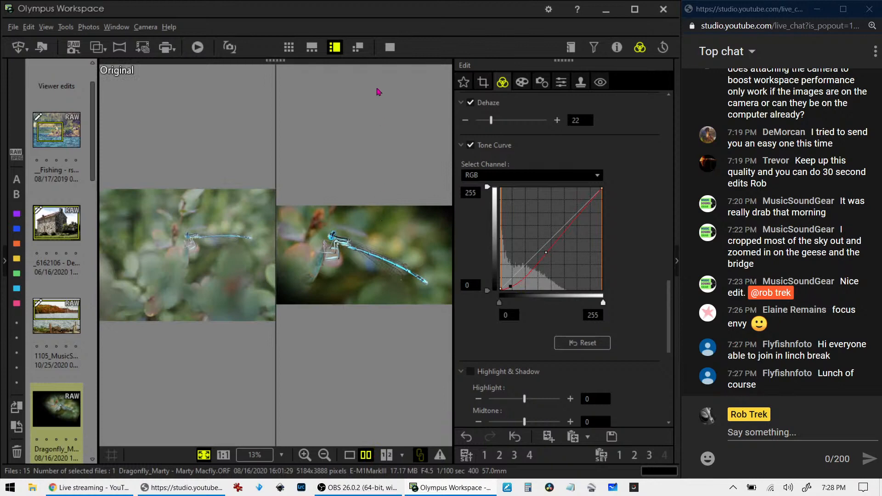
pyautogui.click(390, 46)
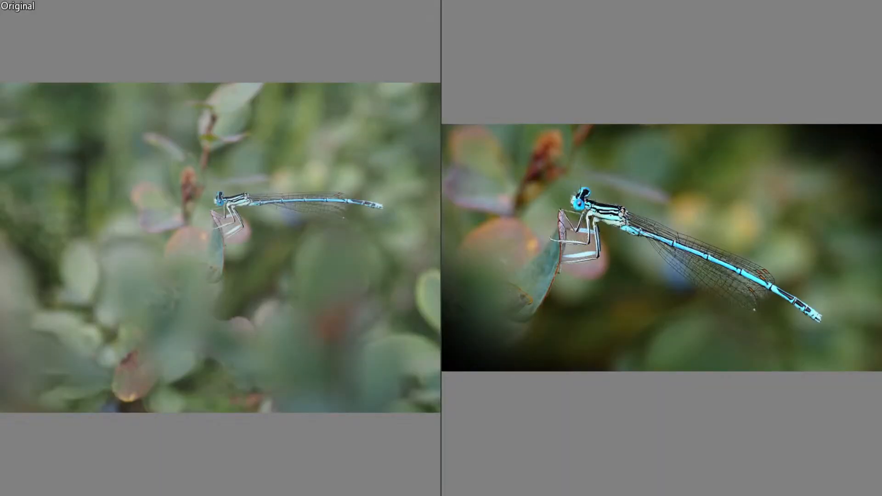
pyautogui.press('XF86AudioLowerVolume')
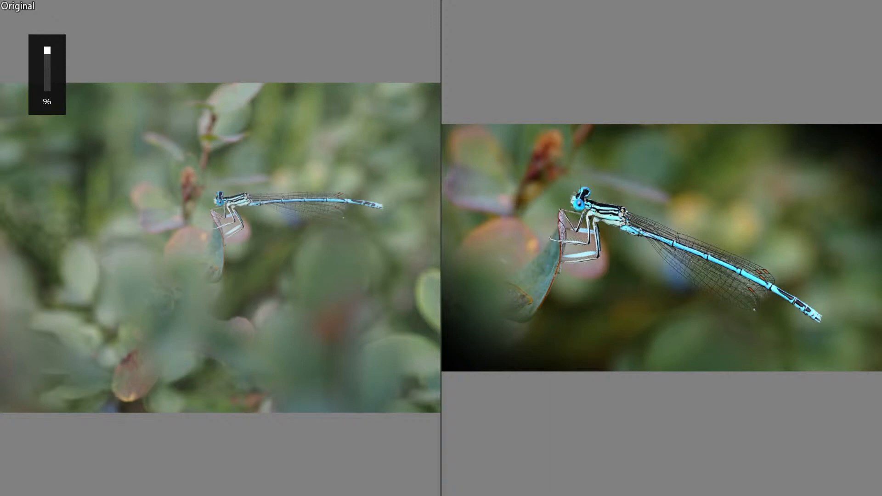
pyautogui.press('XF86AudioRaiseVolume')
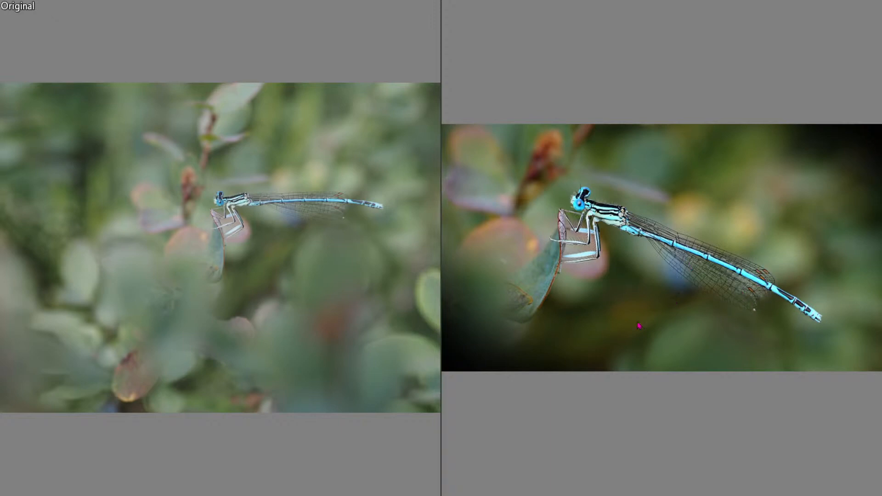
pyautogui.press('Escape')
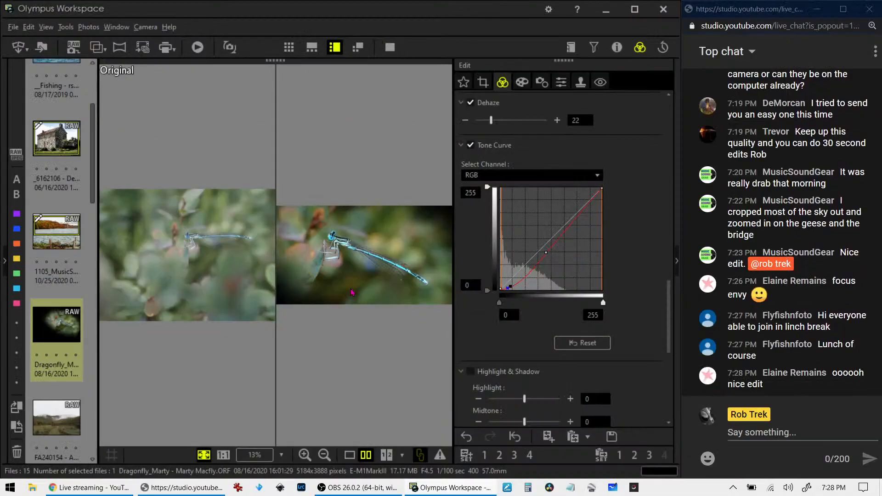
# Open the foggy valley photo and look through its art filter and lens correction panels
pyautogui.click(59, 419)
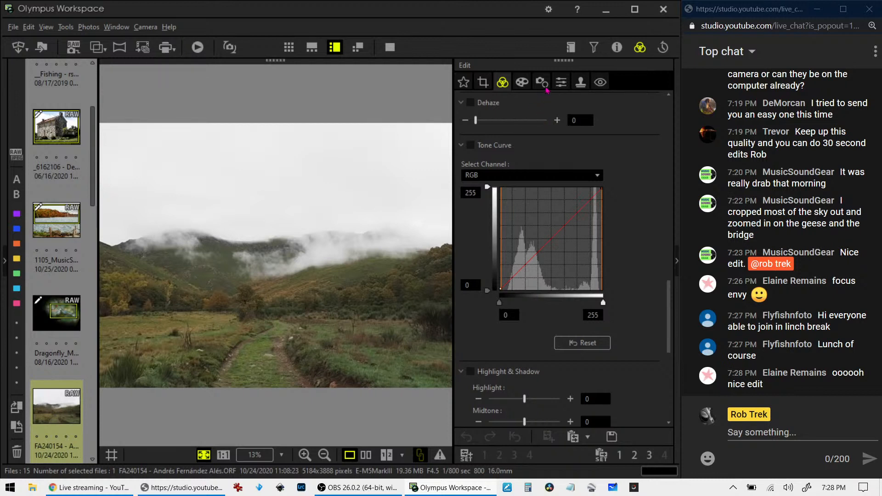
pyautogui.click(531, 90)
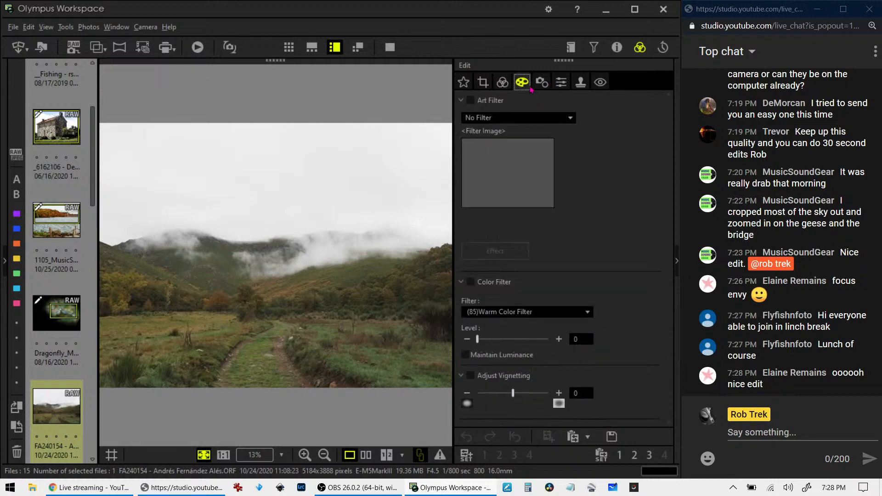
pyautogui.click(542, 83)
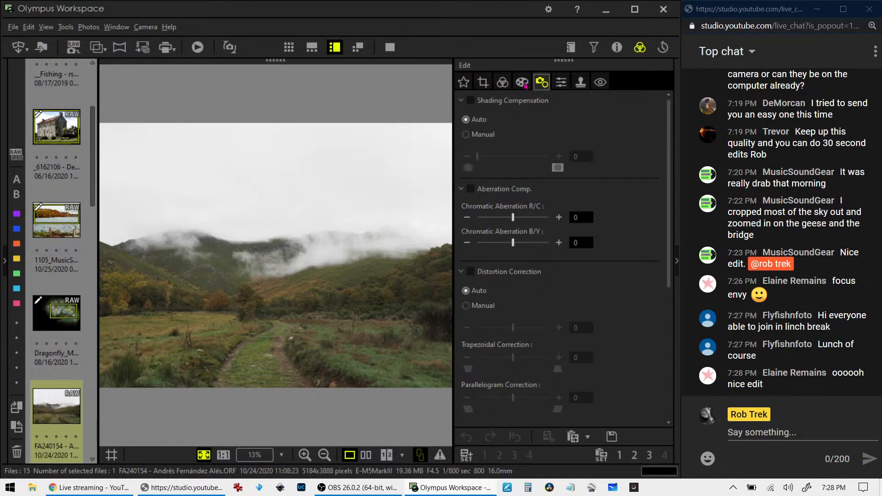
# Check the valley photo's properties, histogram and 1:1 detail, then show the Exposure/White Balance/Picture Mode panel
pyautogui.click(617, 52)
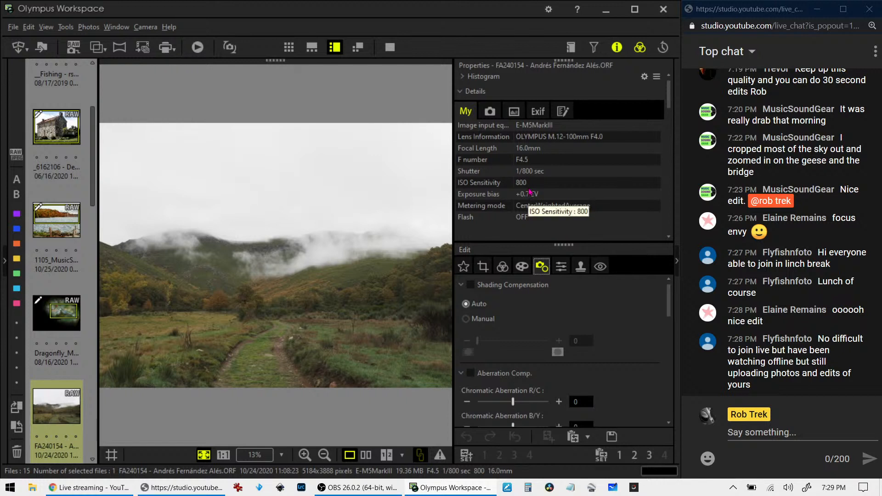
pyautogui.click(273, 300)
pyautogui.click(273, 299)
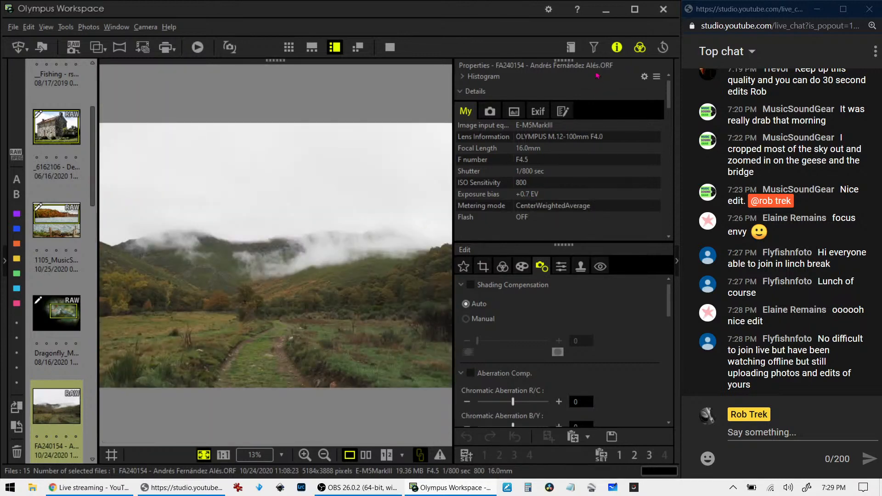
pyautogui.click(616, 46)
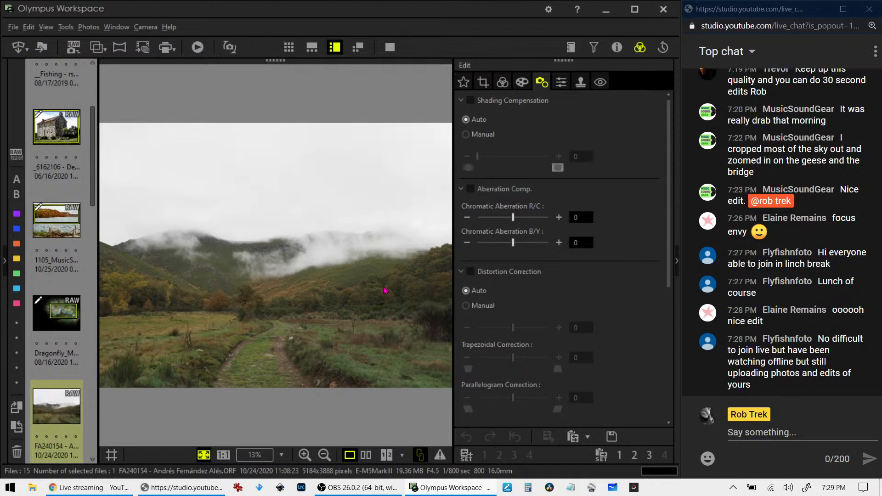
pyautogui.click(503, 87)
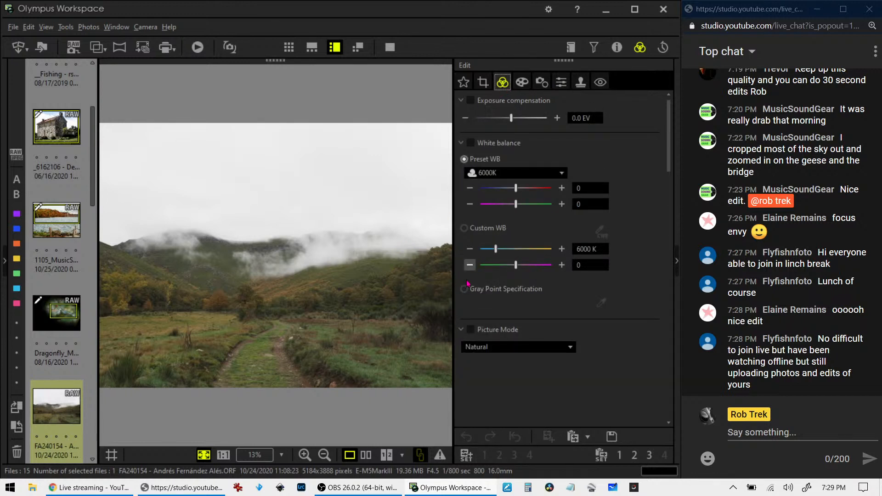
# Set Picture Mode to Monotone and the B&W Filter to R:Red on the valley photo
pyautogui.doubleClick(229, 282)
pyautogui.doubleClick(230, 282)
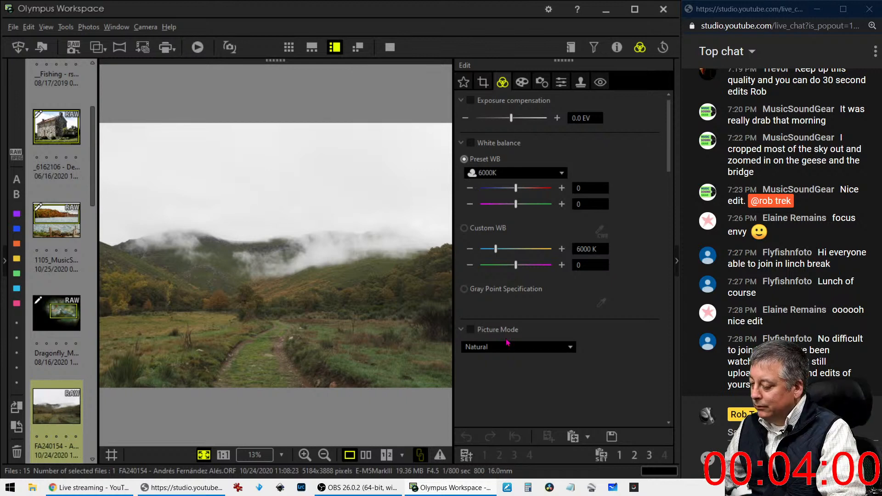
pyautogui.click(524, 348)
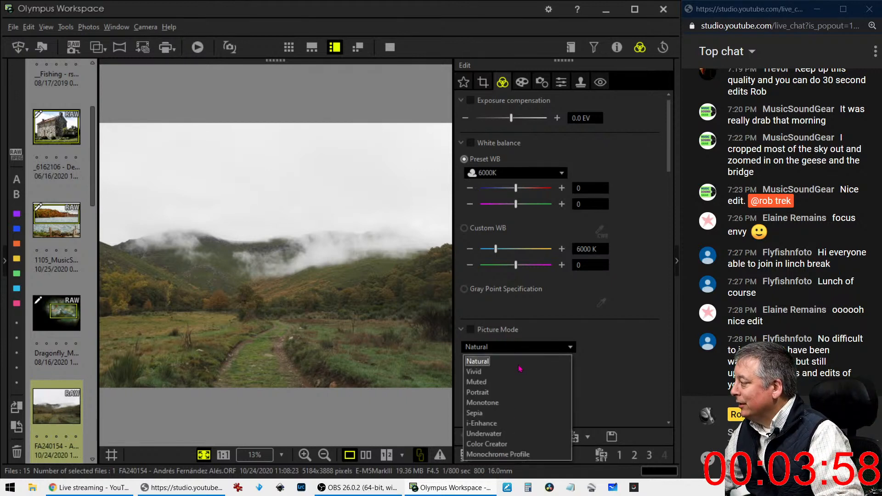
pyautogui.click(509, 403)
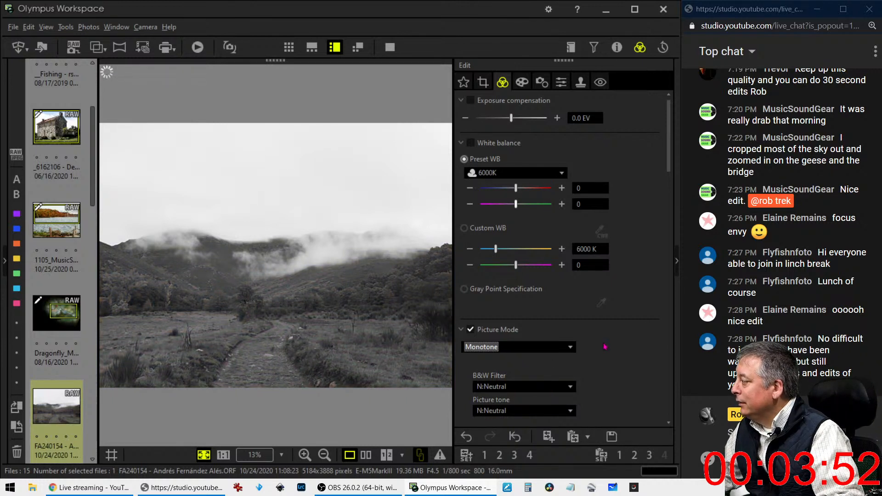
pyautogui.scroll(-3, 605, 347)
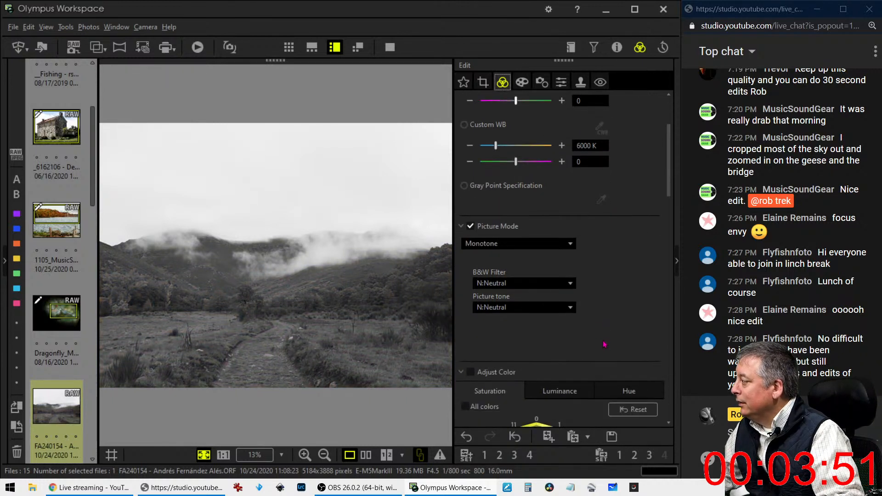
pyautogui.click(543, 284)
pyautogui.click(520, 334)
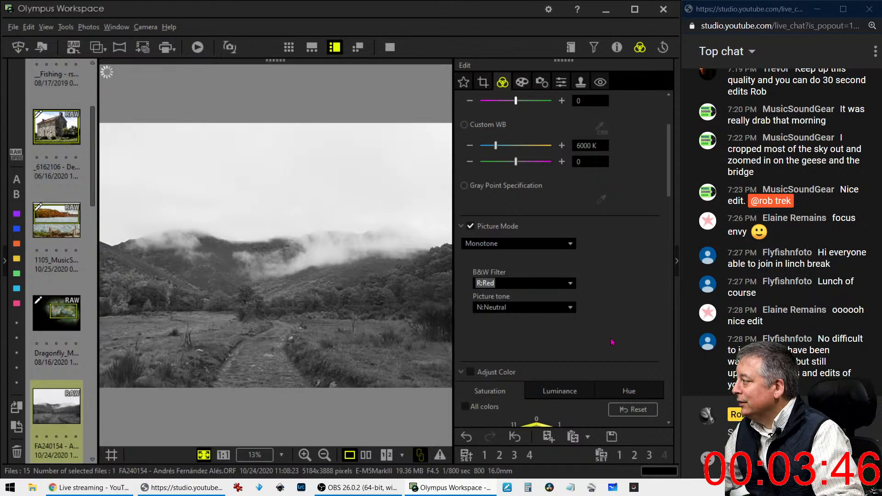
pyautogui.scroll(-2, 612, 342)
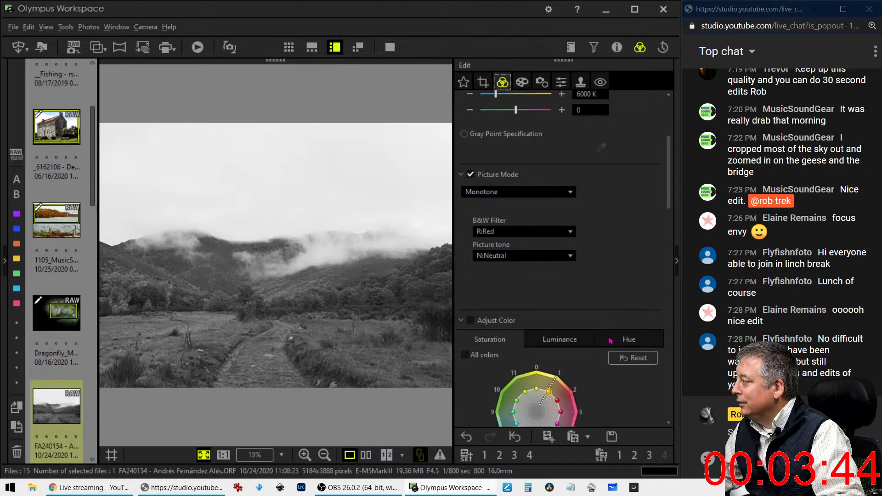
pyautogui.scroll(-12, 610, 341)
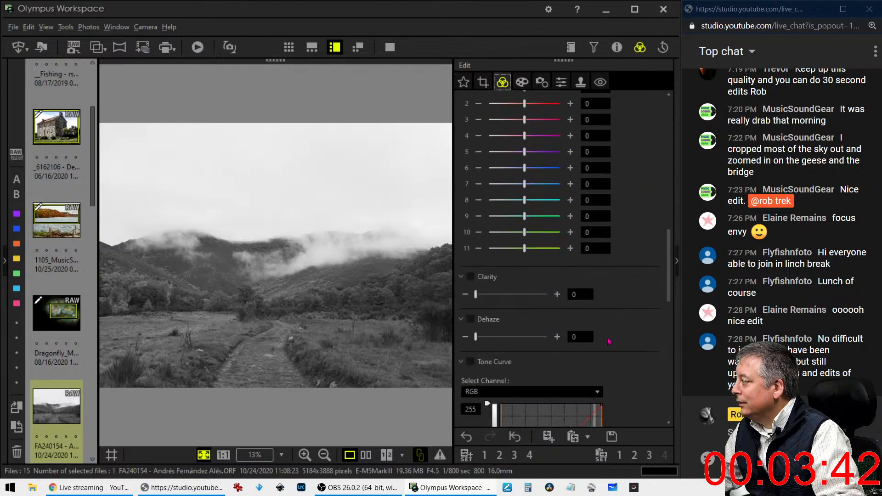
# Set Dehaze to 100 and add tone-curve points that pull the shadows down for contrast
pyautogui.scroll(-1, 609, 341)
pyautogui.moveTo(477, 324); pyautogui.dragTo(549, 321)
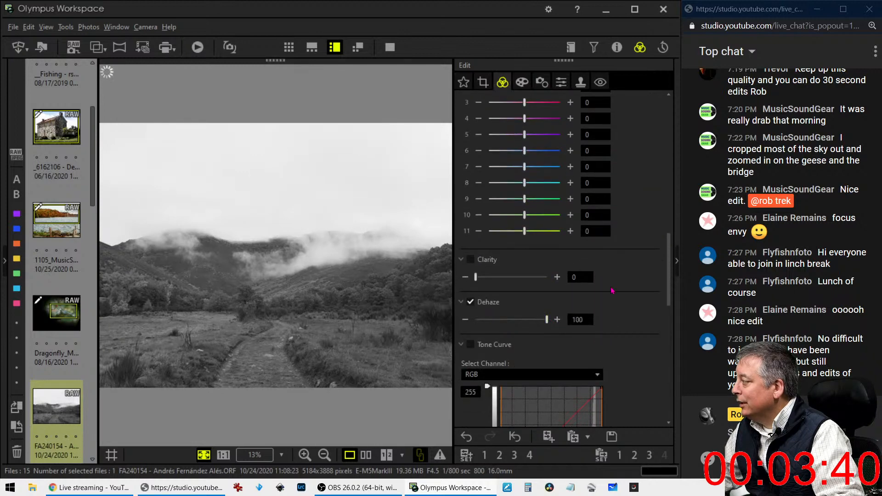
pyautogui.scroll(-7, 630, 311)
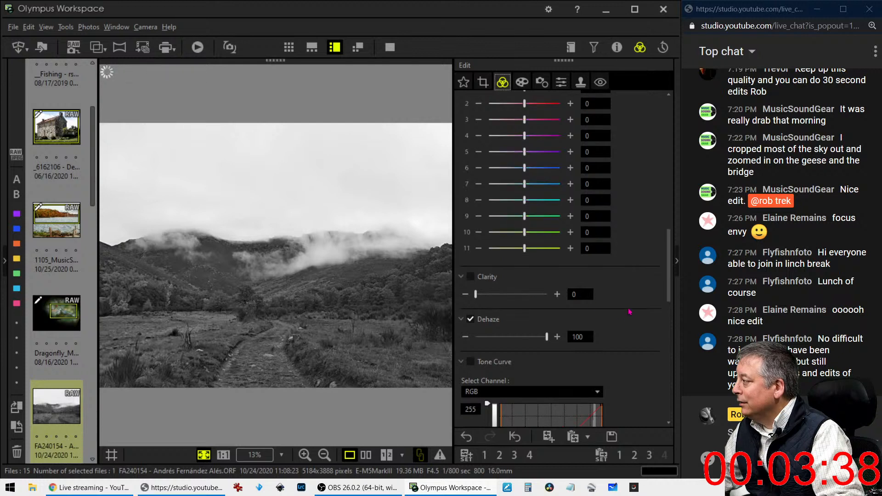
pyautogui.scroll(-2, 629, 310)
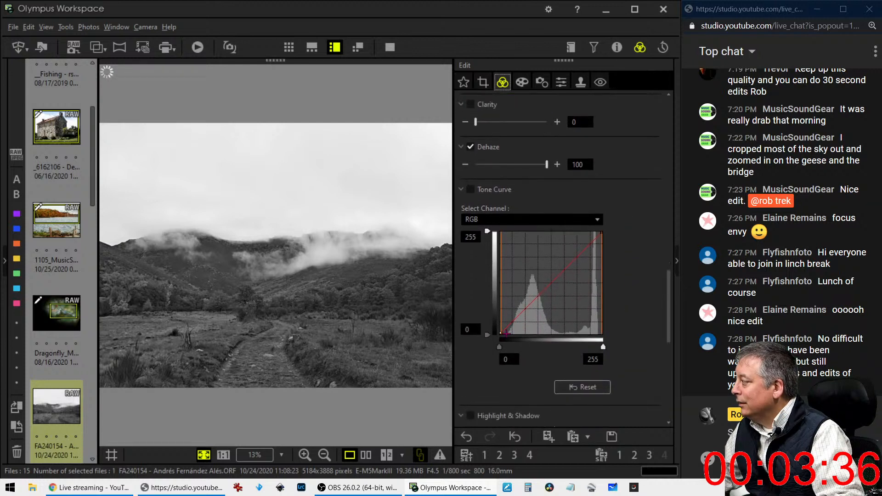
pyautogui.moveTo(506, 328); pyautogui.dragTo(543, 289)
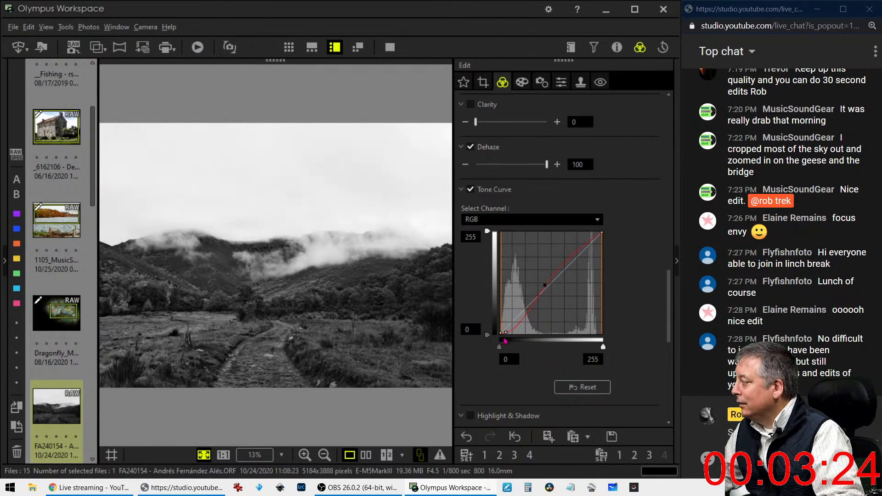
pyautogui.moveTo(507, 328)
pyautogui.mouseDown()
pyautogui.moveTo(518, 332)
pyautogui.moveTo(509, 331)
pyautogui.mouseUp()
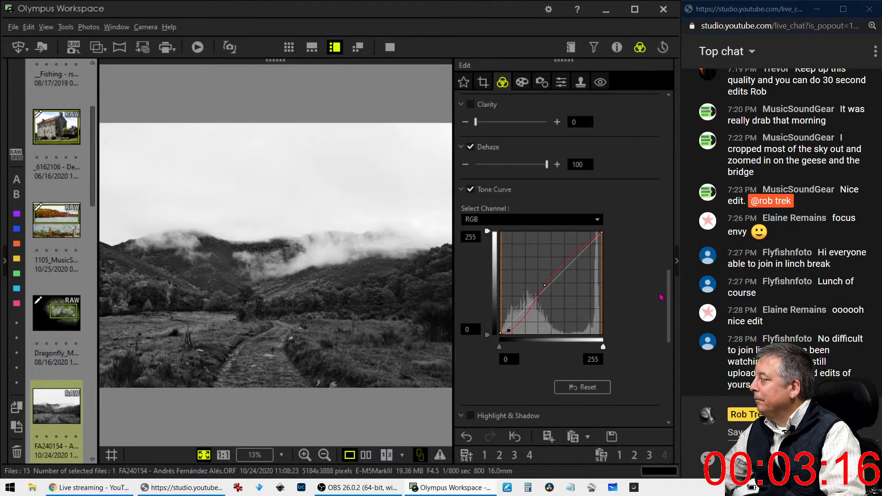
pyautogui.moveTo(669, 301); pyautogui.dragTo(670, 127)
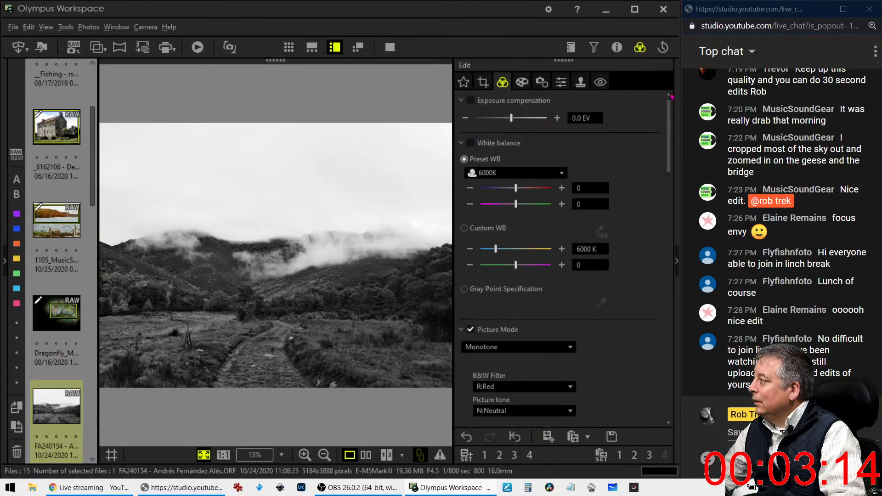
# Drag Exposure compensation fully left to -2.0 EV on the monochrome valley photo
pyautogui.moveTo(511, 117); pyautogui.dragTo(473, 118)
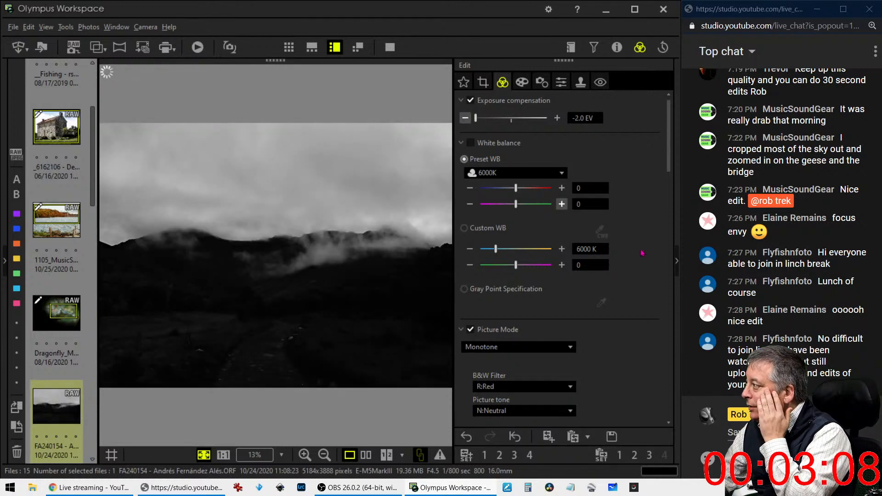
pyautogui.moveTo(669, 149); pyautogui.dragTo(665, 304)
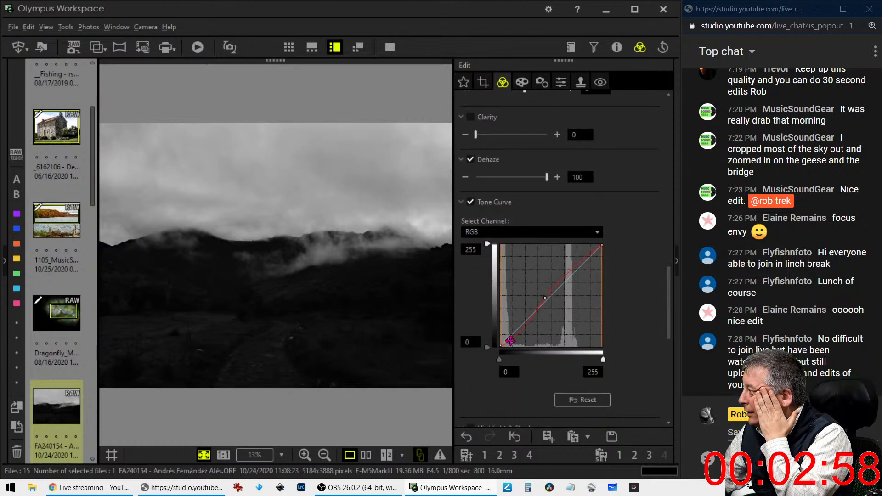
# Raise the lower tone-curve point and choose AUTO for Gradation
pyautogui.moveTo(510, 340); pyautogui.dragTo(514, 331)
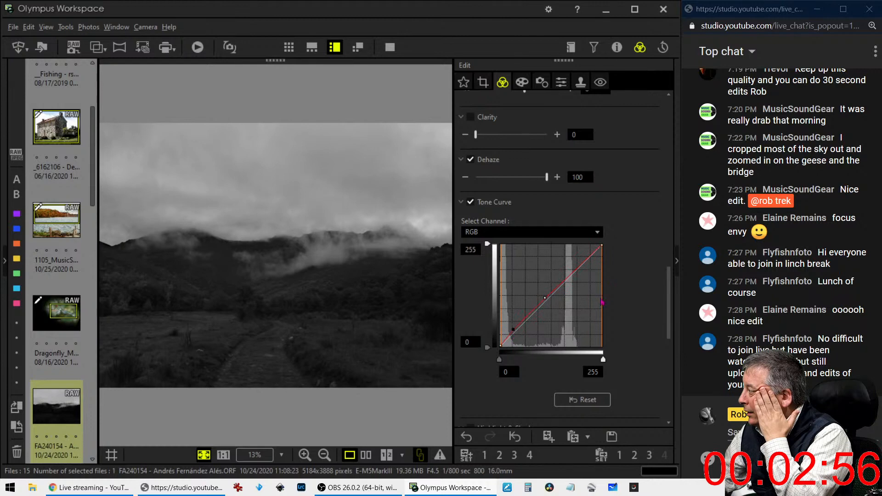
pyautogui.scroll(-5, 655, 378)
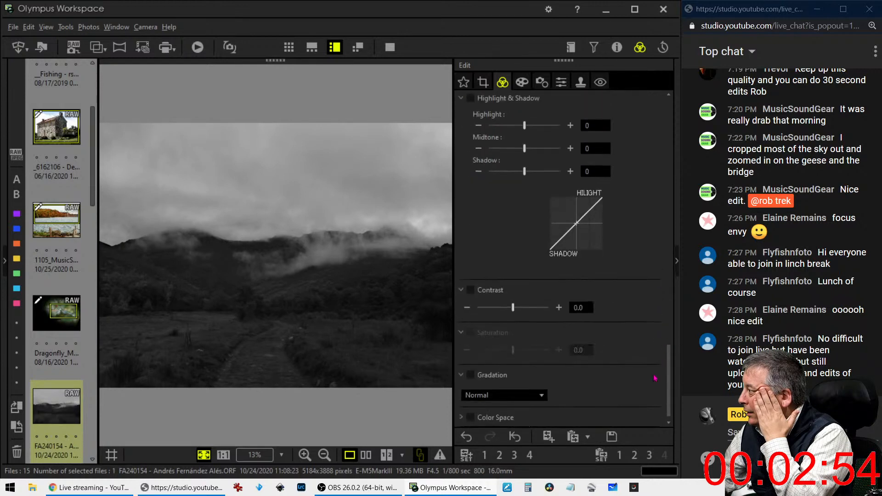
pyautogui.click(522, 396)
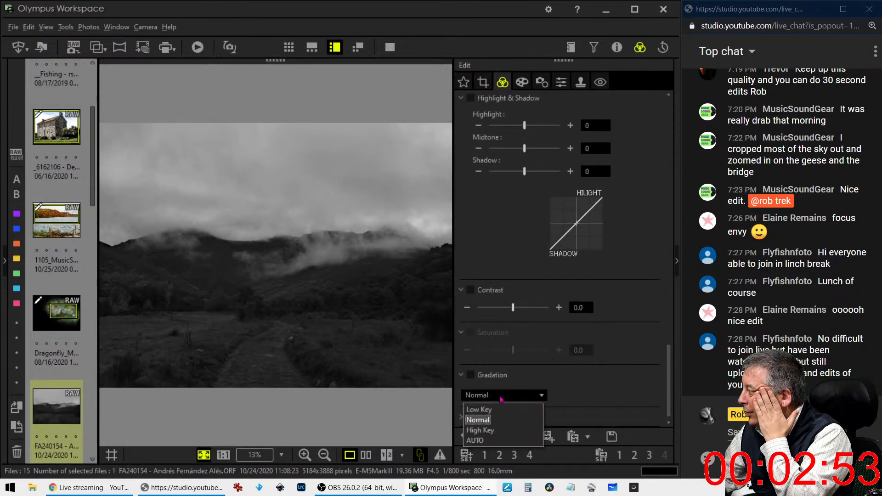
pyautogui.click(491, 440)
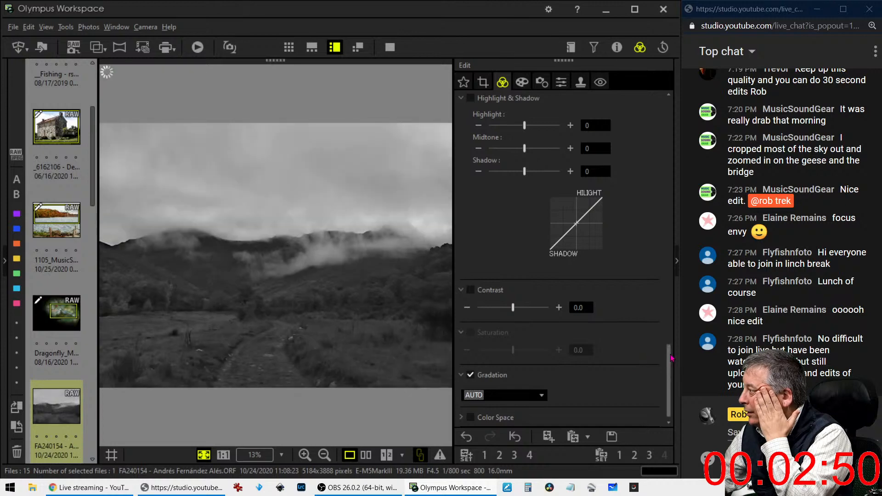
pyautogui.scroll(1, 672, 363)
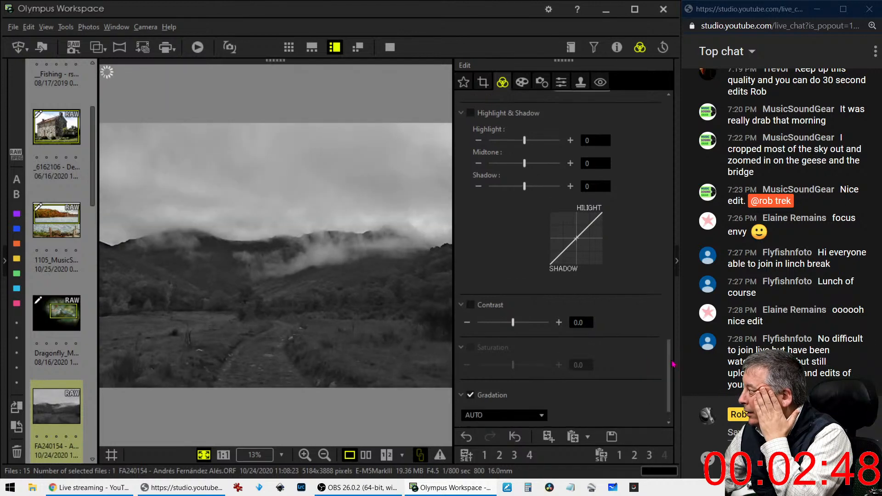
pyautogui.scroll(8, 672, 364)
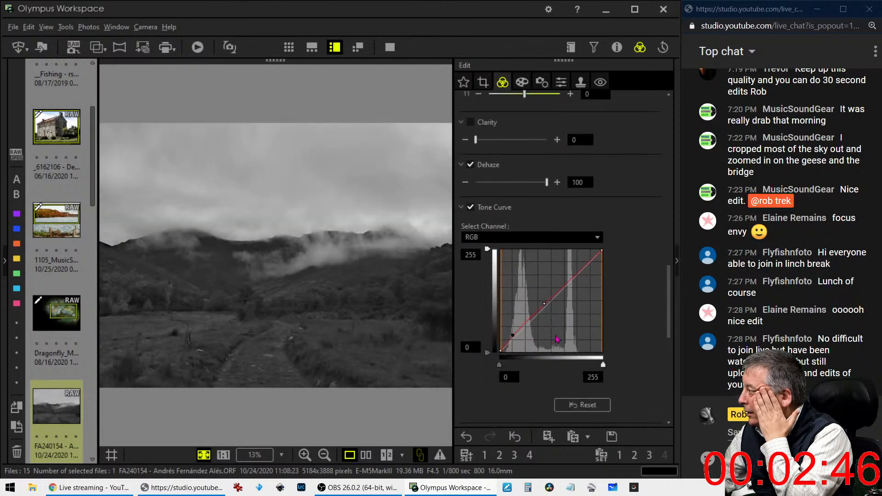
# Bow the tone curve upward through its middle point and move the black-point input to 29
pyautogui.moveTo(514, 337); pyautogui.dragTo(507, 366)
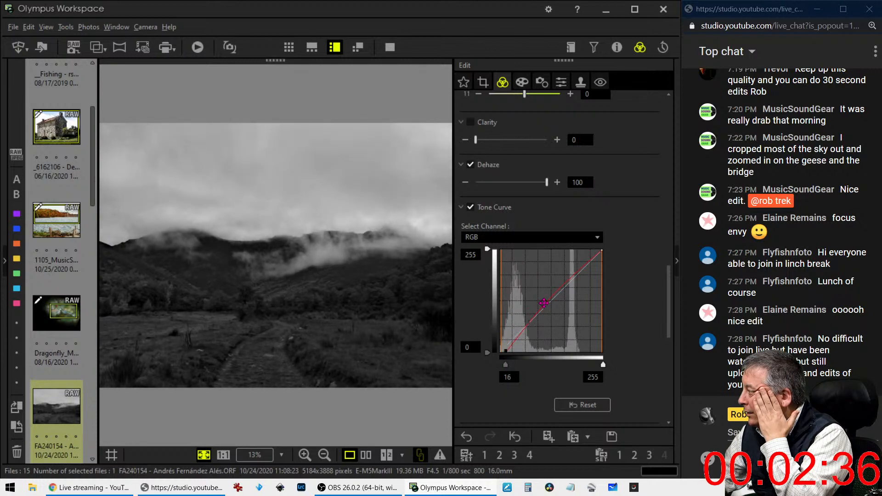
pyautogui.moveTo(543, 303); pyautogui.dragTo(524, 318)
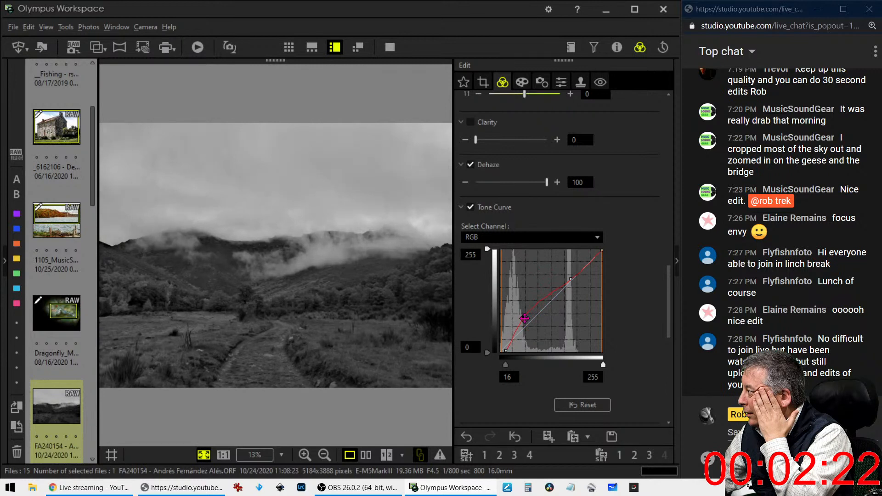
pyautogui.moveTo(524, 317); pyautogui.dragTo(524, 321)
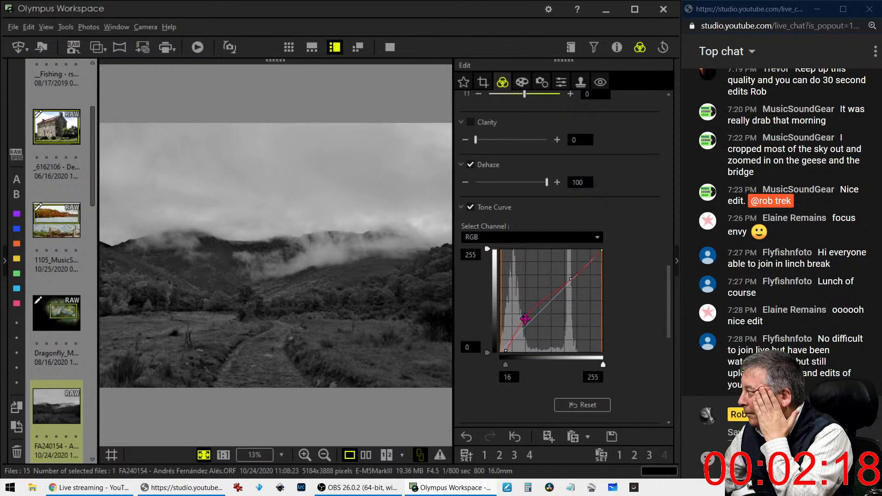
pyautogui.click(505, 352)
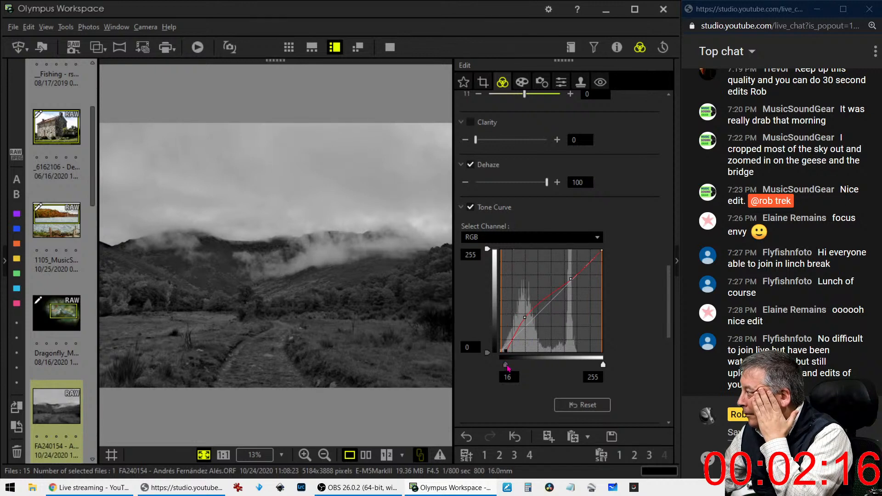
pyautogui.moveTo(508, 367); pyautogui.dragTo(514, 368)
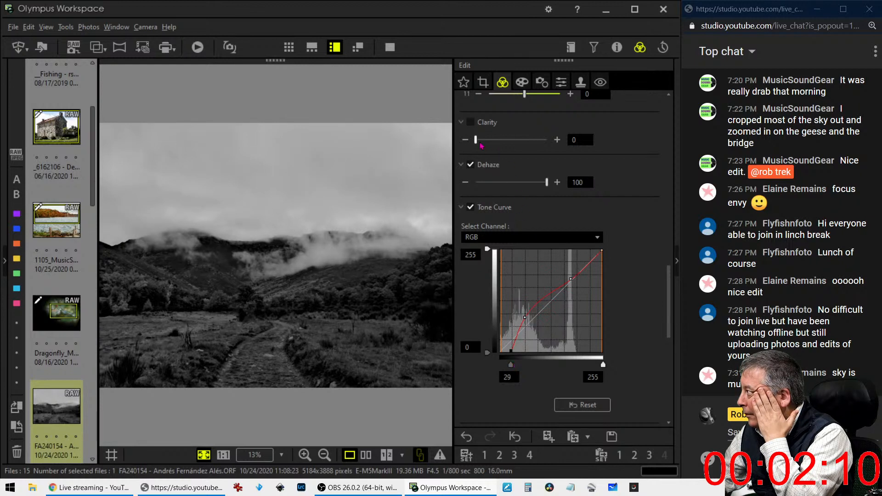
# Add Clarity, raising it past 25, and rework the tone curve's upper, middle and black points
pyautogui.moveTo(477, 142); pyautogui.dragTo(498, 144)
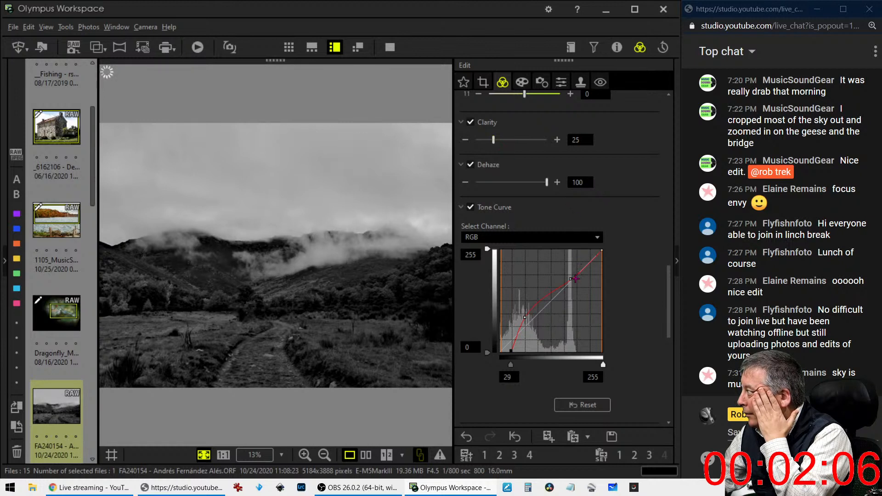
pyautogui.moveTo(571, 283); pyautogui.dragTo(572, 285)
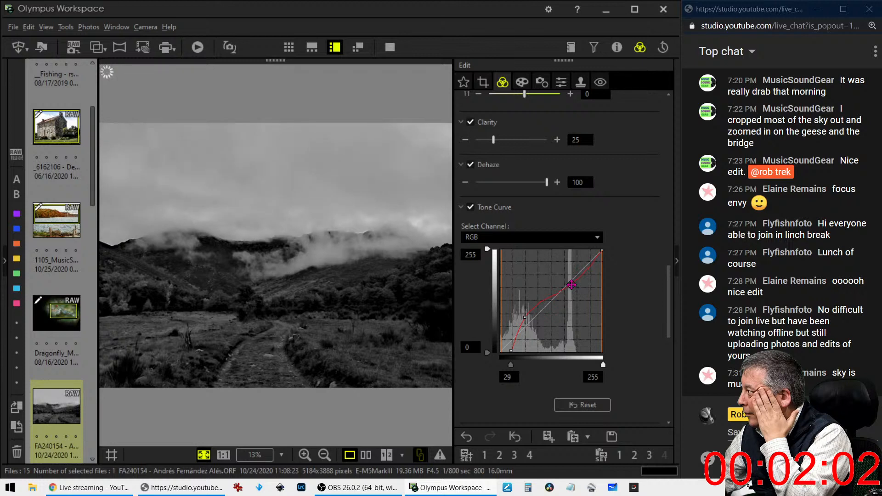
pyautogui.moveTo(493, 141); pyautogui.dragTo(509, 146)
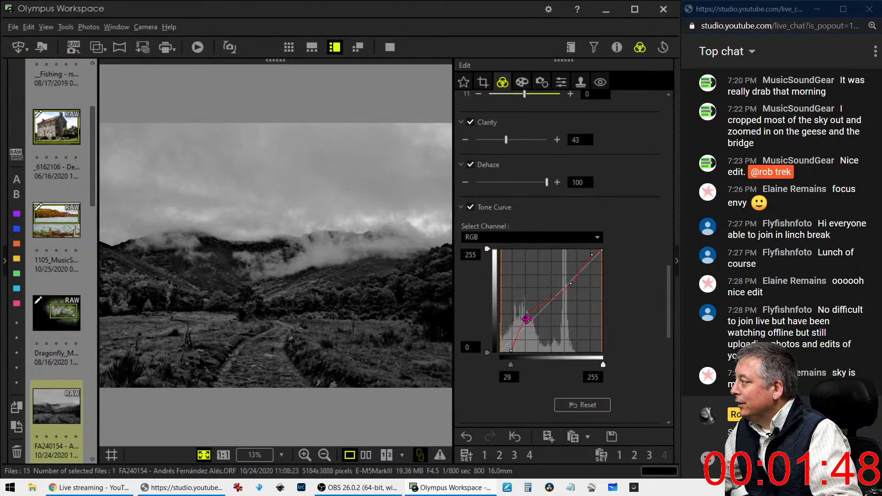
pyautogui.moveTo(527, 319); pyautogui.dragTo(528, 321)
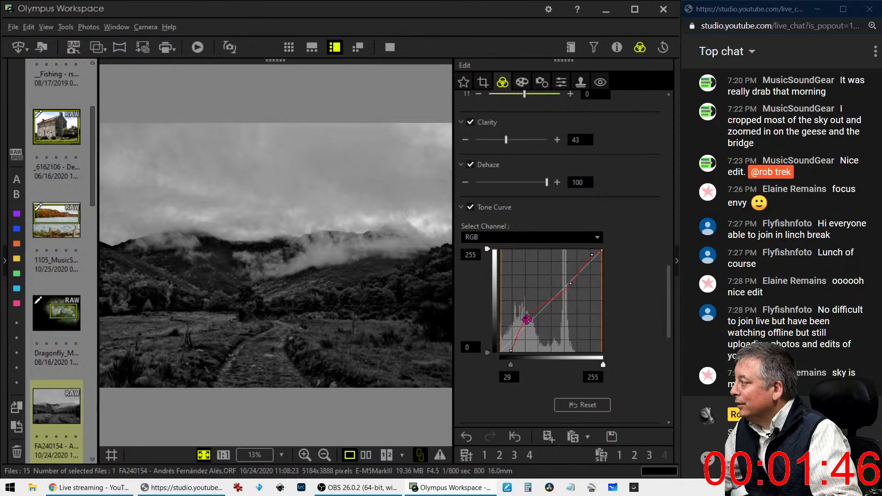
pyautogui.moveTo(511, 366); pyautogui.dragTo(510, 367)
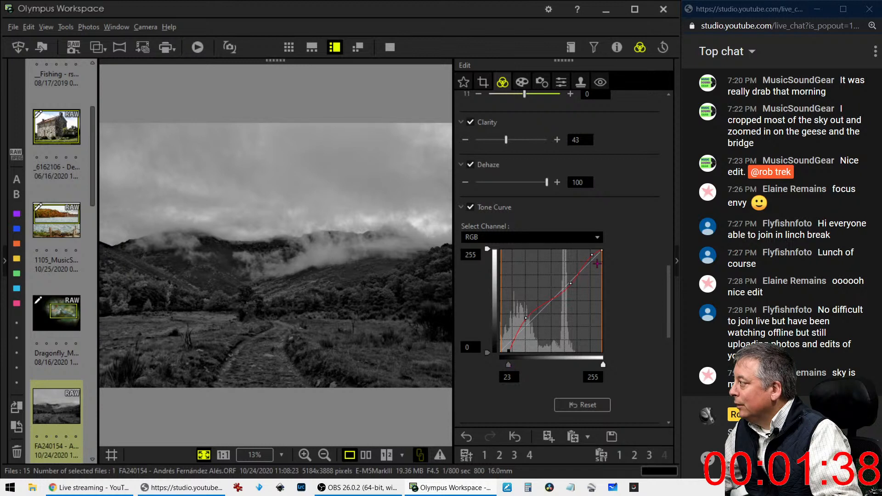
# Fine-tune the curve's highlights, midtones and shadows, bring Clarity to 66 and set the black point to 22
pyautogui.moveTo(595, 254); pyautogui.dragTo(591, 250)
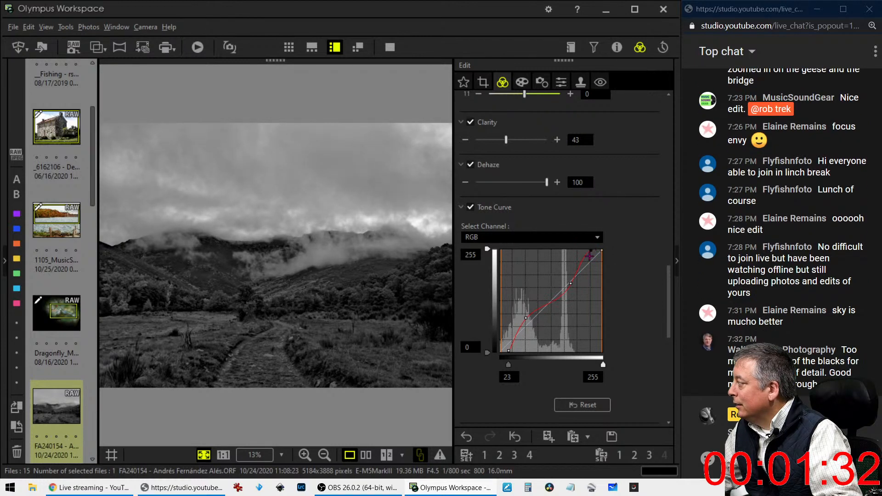
pyautogui.moveTo(570, 283); pyautogui.dragTo(568, 274)
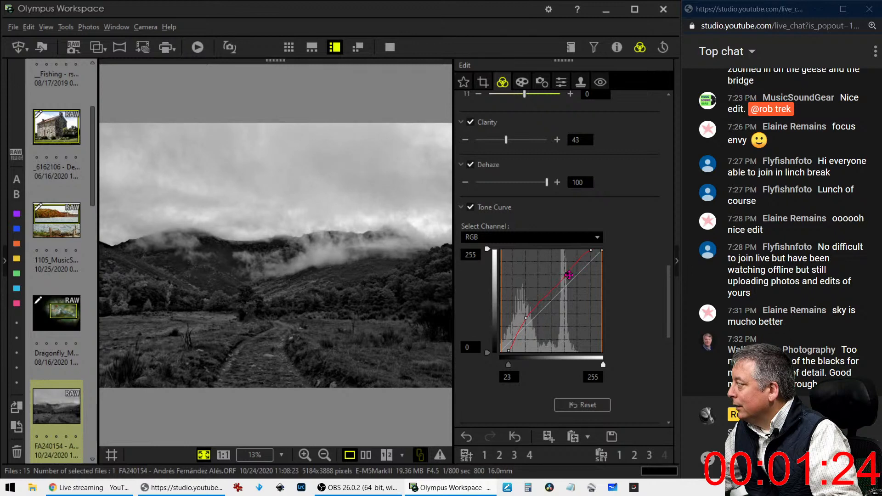
pyautogui.moveTo(508, 364); pyautogui.dragTo(510, 365)
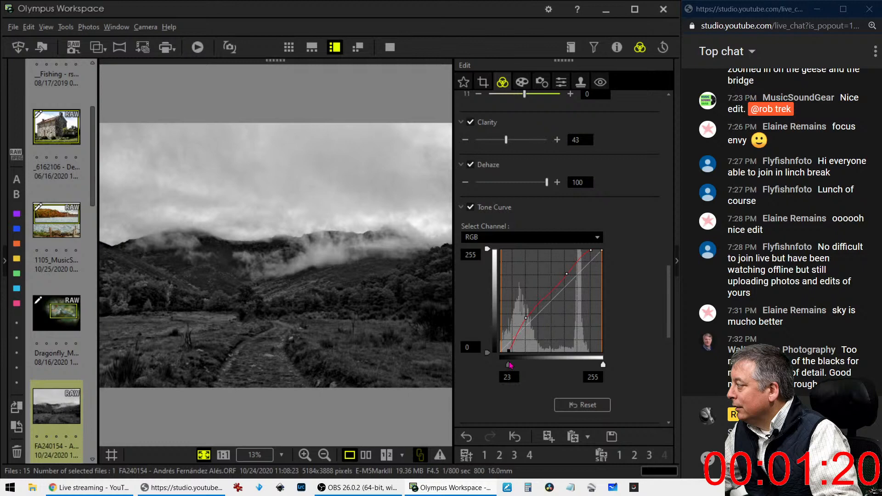
pyautogui.moveTo(526, 319); pyautogui.dragTo(523, 314)
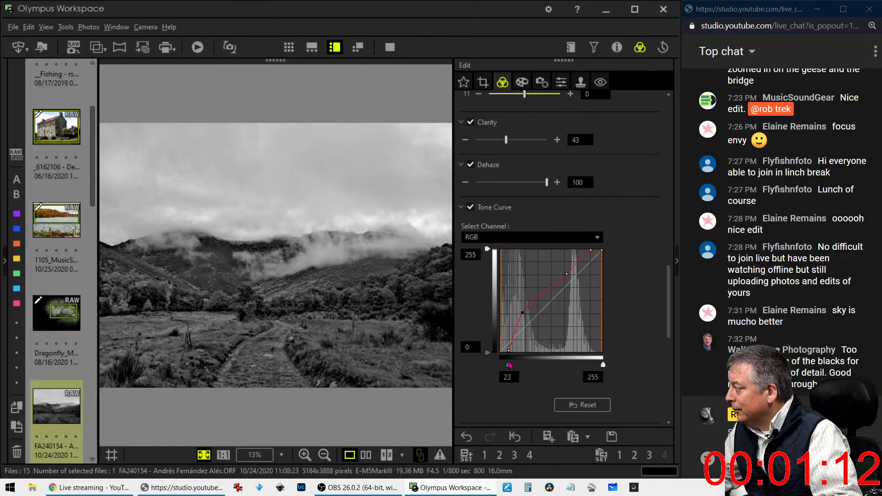
pyautogui.moveTo(508, 365); pyautogui.dragTo(509, 365)
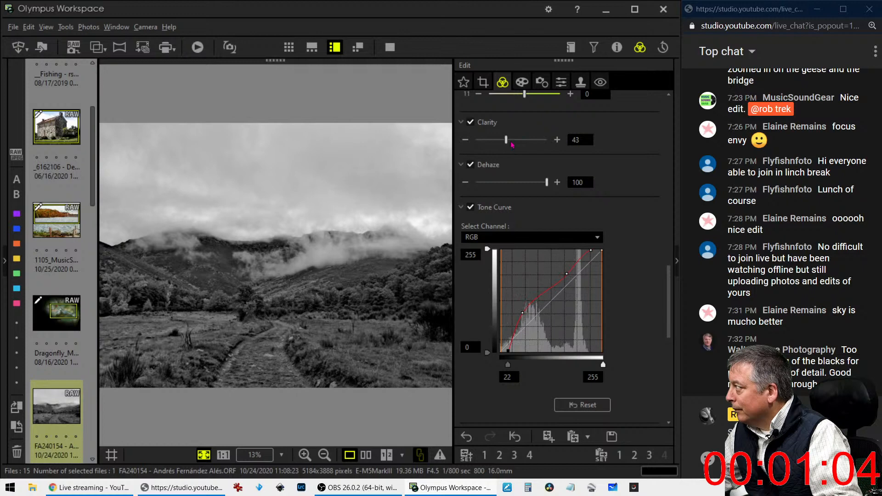
pyautogui.moveTo(512, 145); pyautogui.dragTo(519, 144)
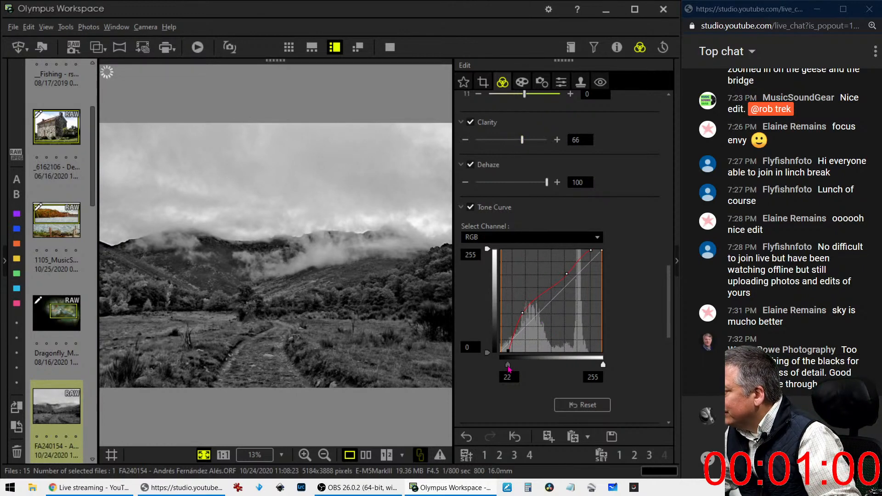
pyautogui.moveTo(508, 366); pyautogui.dragTo(509, 369)
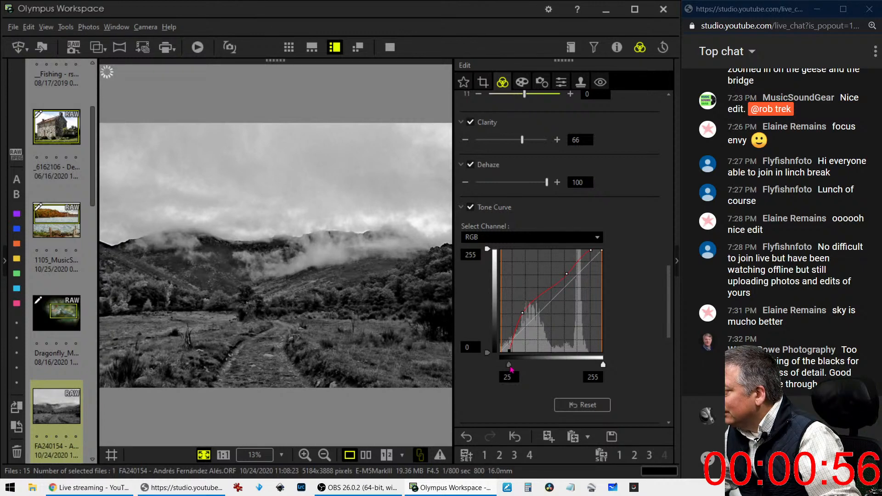
pyautogui.moveTo(511, 369); pyautogui.dragTo(510, 367)
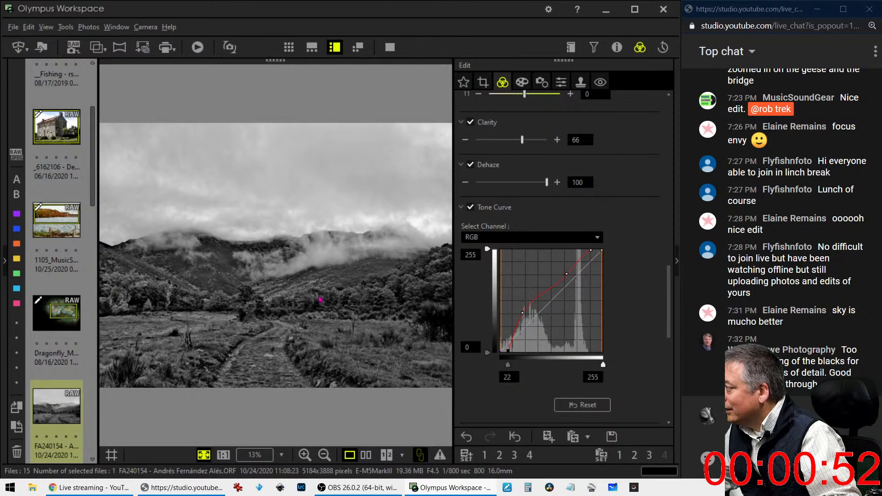
# Check the valley photo's detail at full size, then fit it back in the preview
pyautogui.click(317, 297)
pyautogui.click(310, 299)
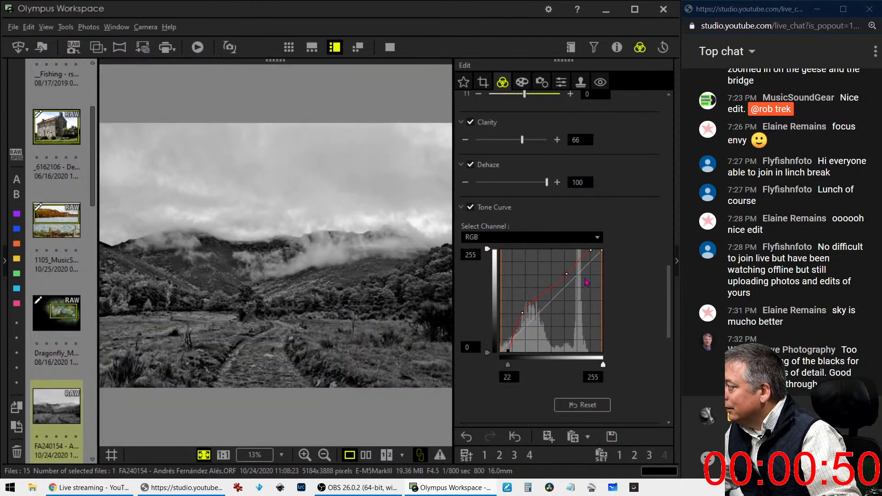
pyautogui.scroll(-2, 662, 319)
pyautogui.scroll(-3, 663, 319)
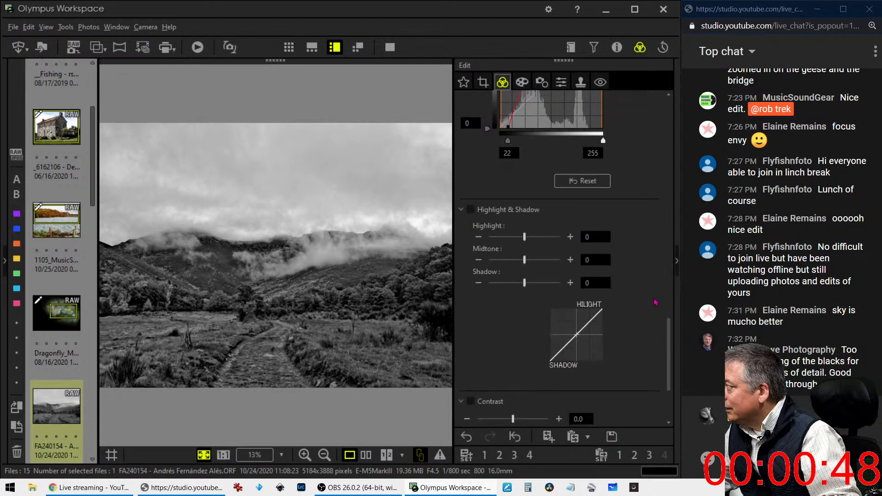
pyautogui.scroll(1, 661, 317)
# Apply a -7 vignette from the Art Filter settings to darken the photo's edges
pyautogui.click(522, 82)
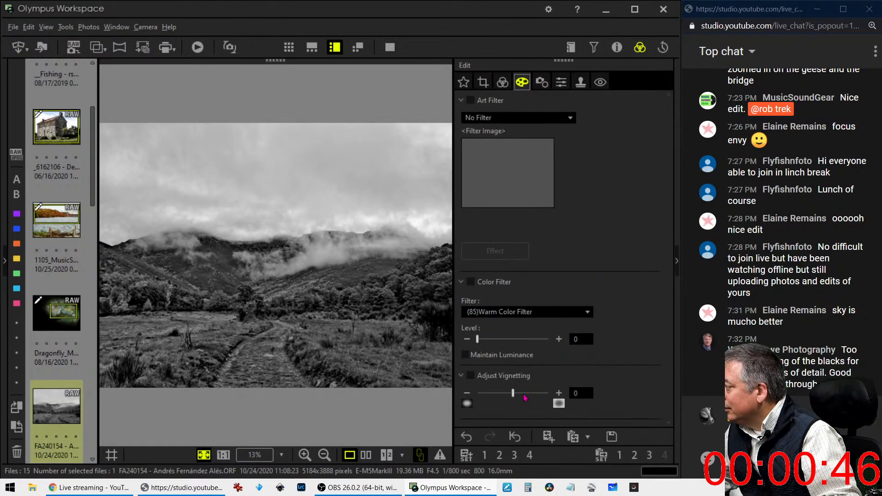
pyautogui.moveTo(512, 394); pyautogui.dragTo(507, 398)
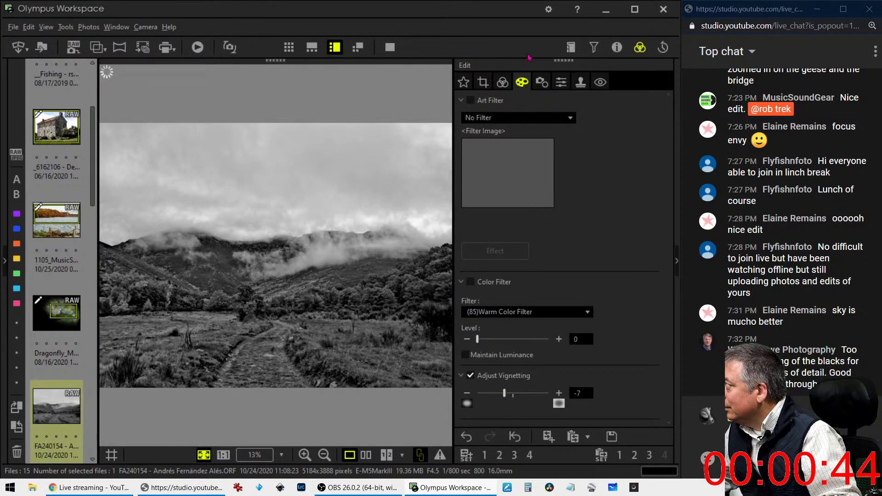
pyautogui.click(503, 82)
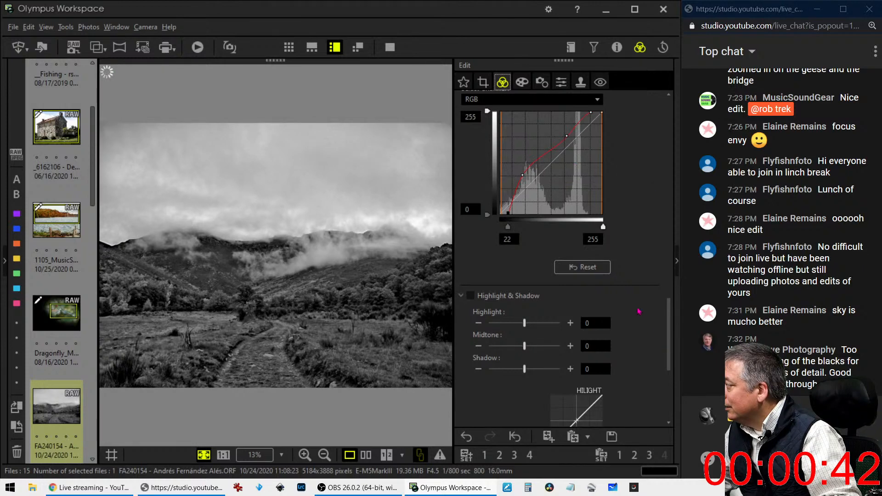
# Switch the tone curve to the B channel and bend it for a warm olive shadow tint
pyautogui.scroll(3, 526, 218)
pyautogui.click(507, 168)
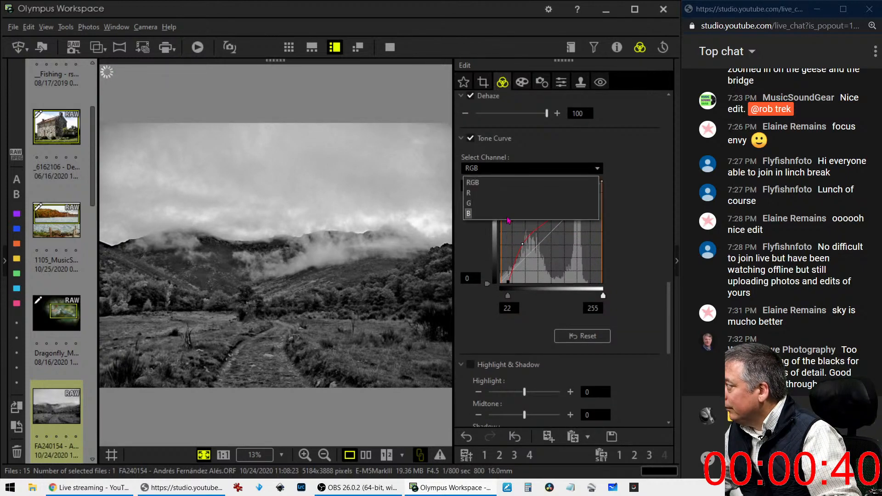
pyautogui.click(507, 214)
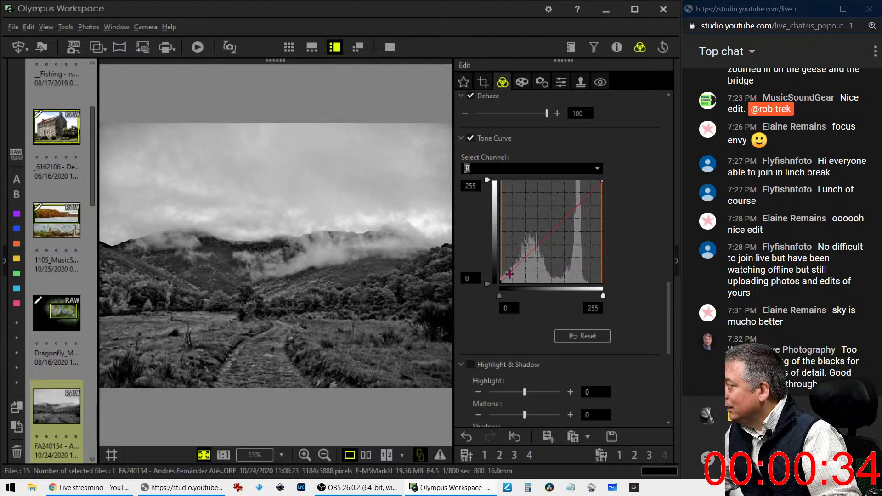
pyautogui.moveTo(510, 274); pyautogui.dragTo(509, 276)
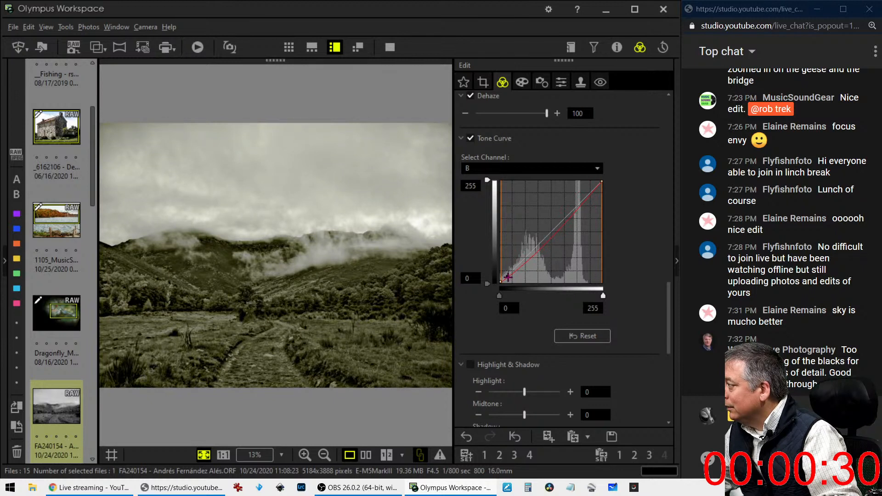
pyautogui.click(573, 206)
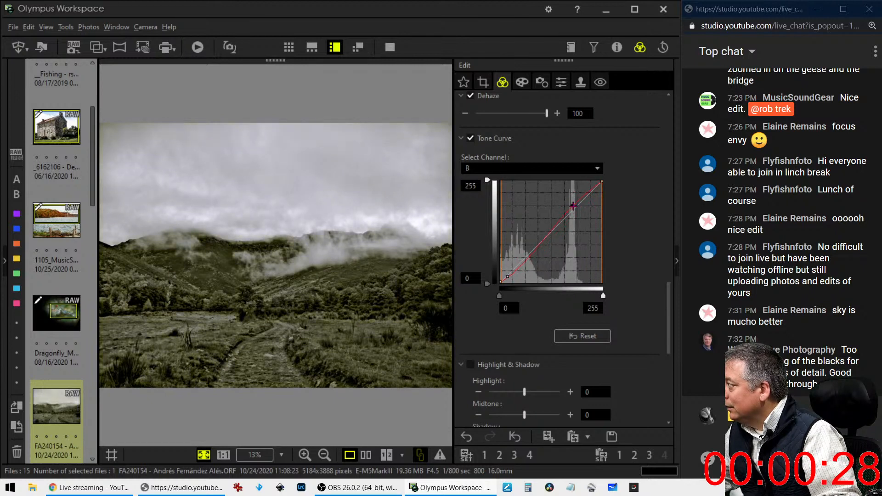
pyautogui.moveTo(573, 206); pyautogui.dragTo(576, 203)
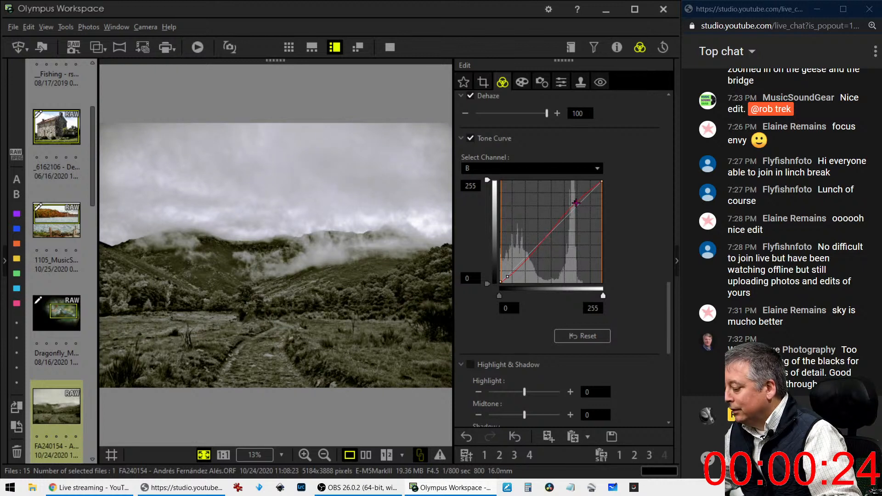
pyautogui.click(542, 168)
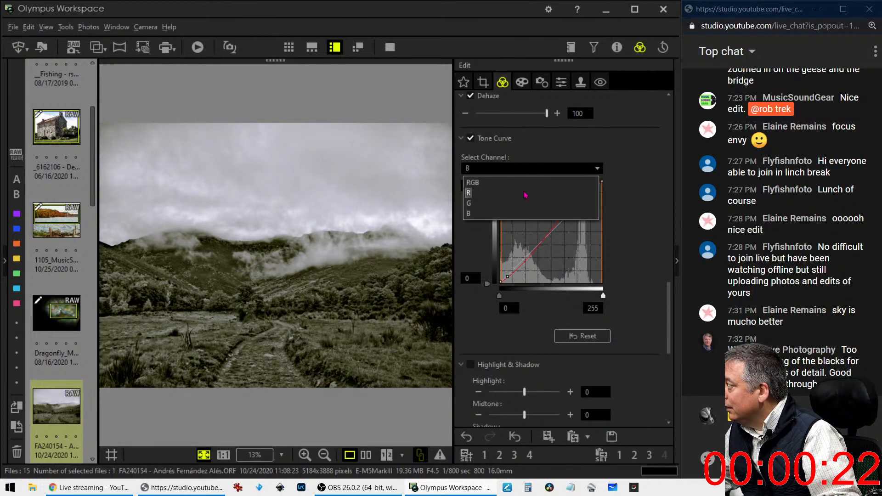
# Adjust the R channel curve points for a neutral grey-green tone, then compare side by side with the original
pyautogui.click(526, 194)
pyautogui.moveTo(505, 277); pyautogui.dragTo(506, 277)
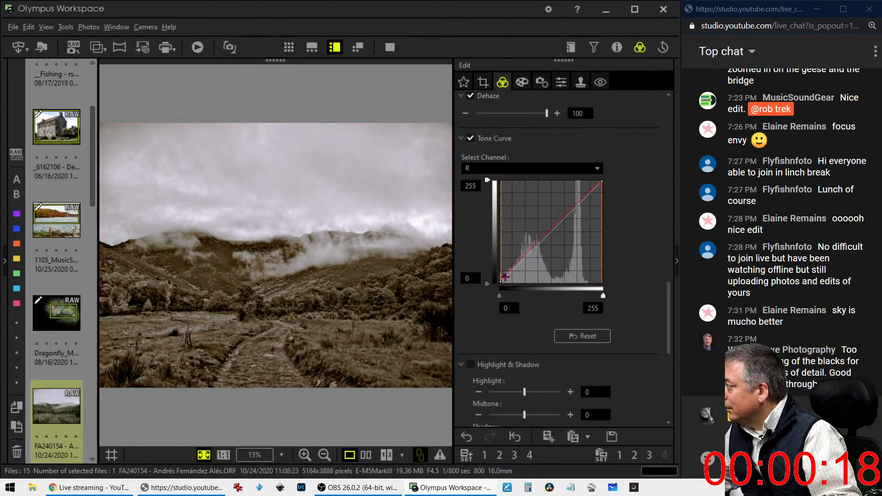
pyautogui.click(579, 202)
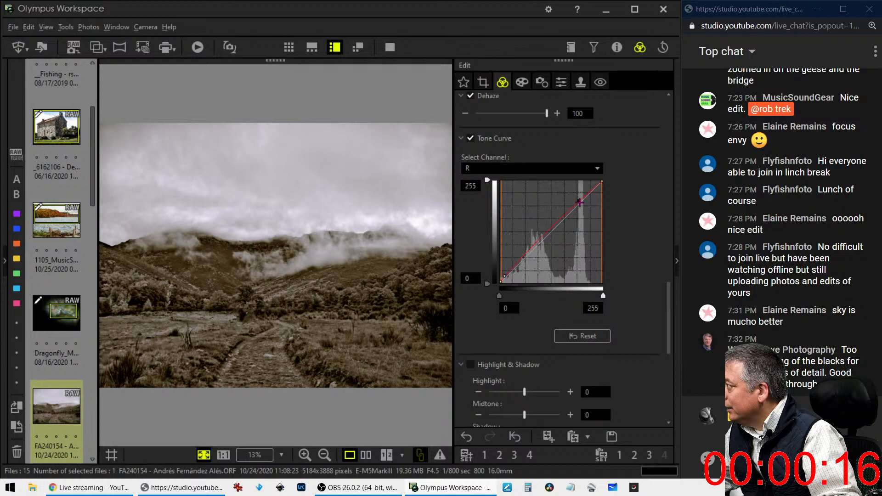
pyautogui.moveTo(580, 202); pyautogui.dragTo(579, 204)
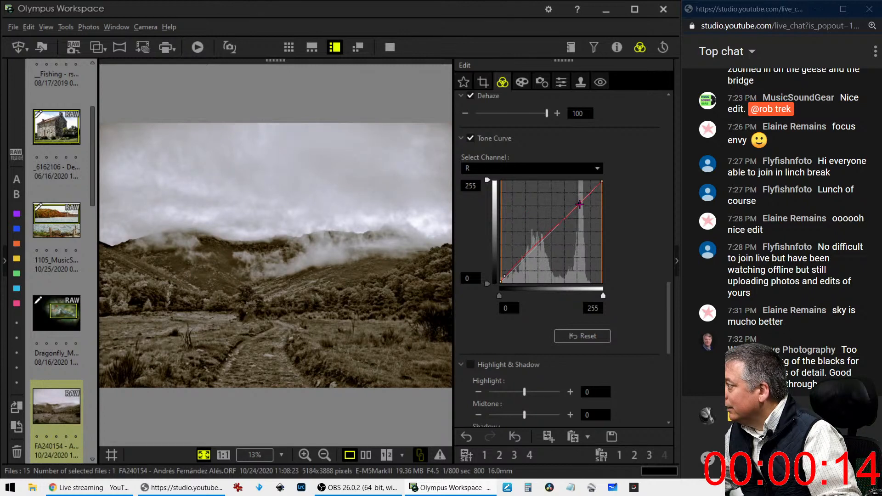
pyautogui.moveTo(505, 276); pyautogui.dragTo(506, 275)
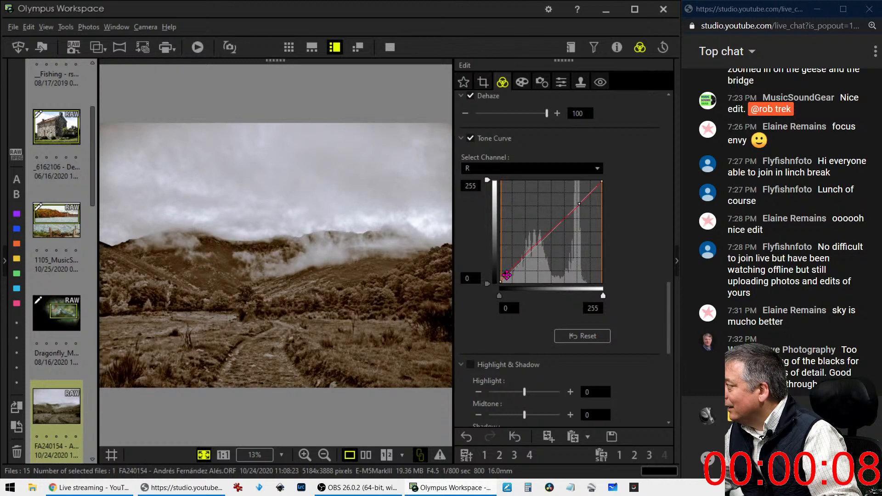
pyautogui.moveTo(507, 275); pyautogui.dragTo(507, 274)
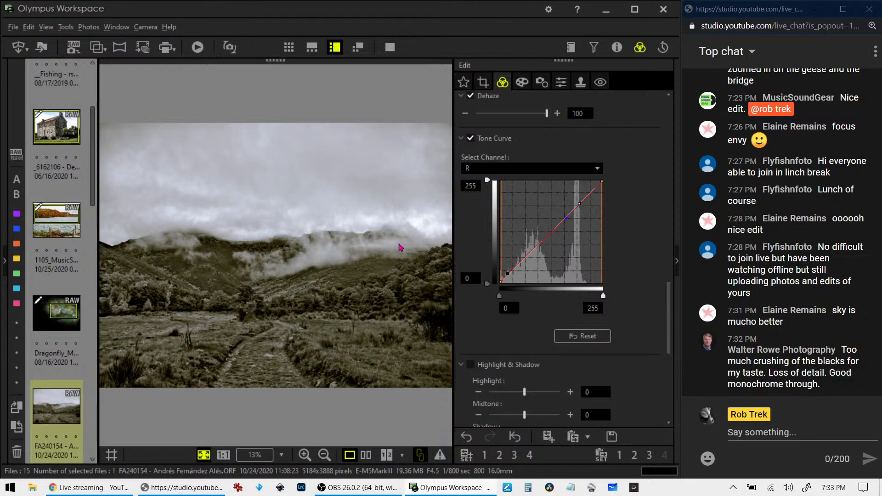
pyautogui.click(366, 454)
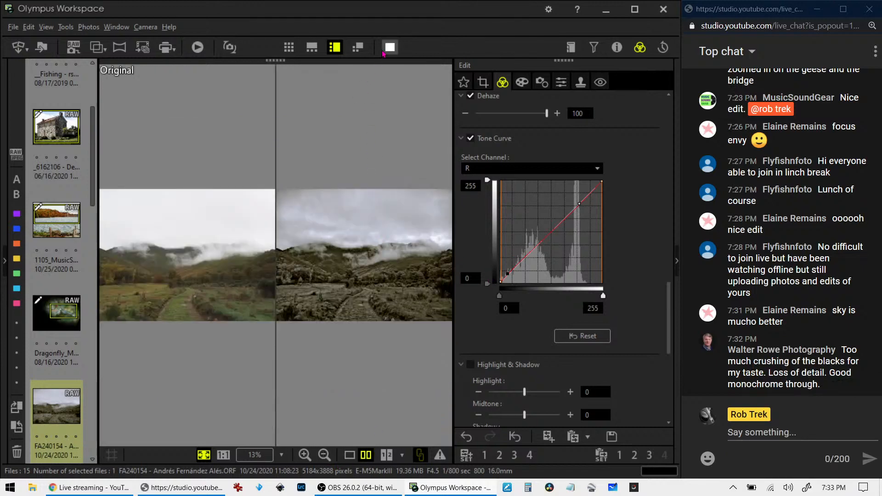
# Expand the original-versus-edit comparison to fill the whole screen
pyautogui.click(386, 50)
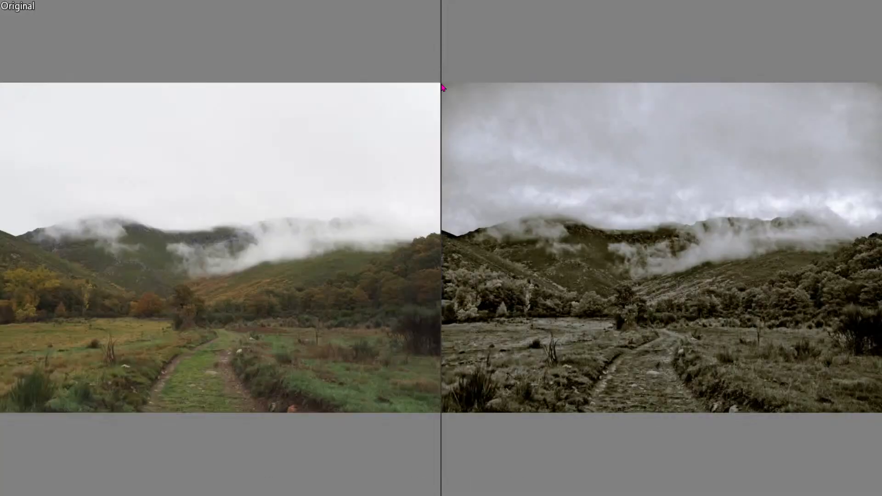
pyautogui.press('XF86AudioLowerVolume')
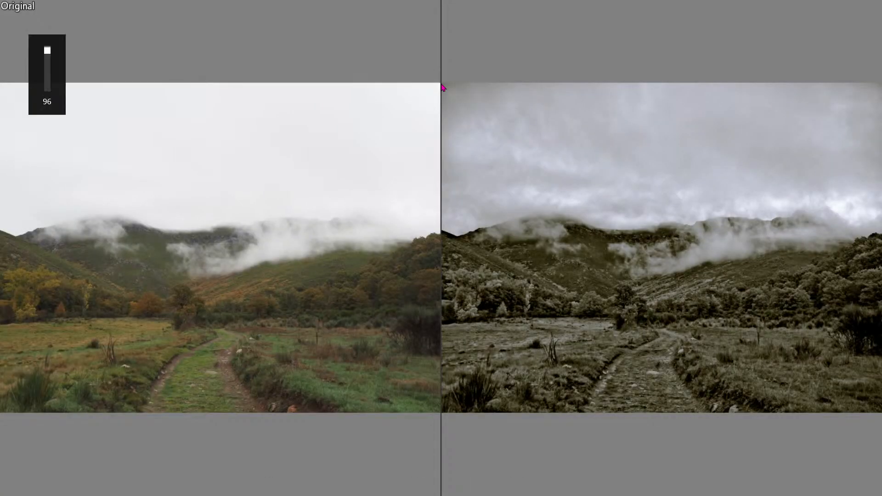
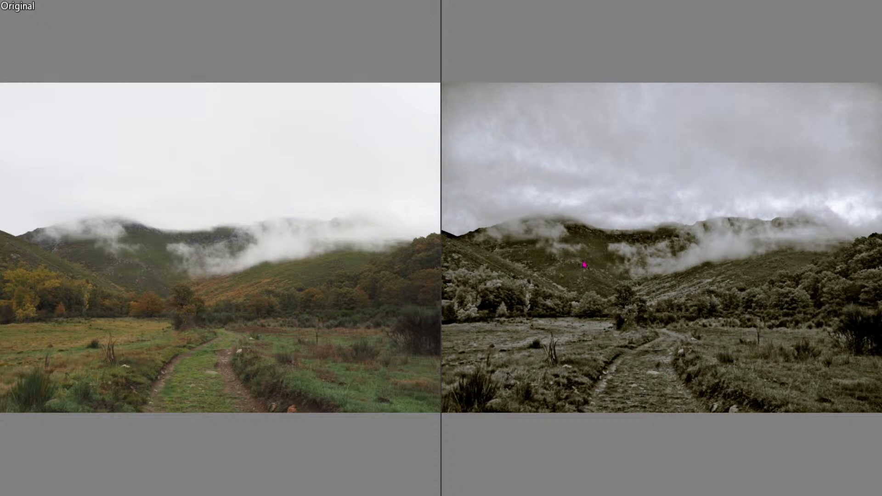
# Zoom and pan both compared versions to inspect the foggy hillside, grass and rocks up close
pyautogui.click(334, 270)
pyautogui.moveTo(398, 241); pyautogui.dragTo(470, 211)
pyautogui.moveTo(261, 323); pyautogui.dragTo(523, 194)
pyautogui.moveTo(229, 357); pyautogui.dragTo(431, 264)
pyautogui.moveTo(331, 330); pyautogui.dragTo(413, 252)
pyautogui.click(312, 354)
pyautogui.click(270, 368)
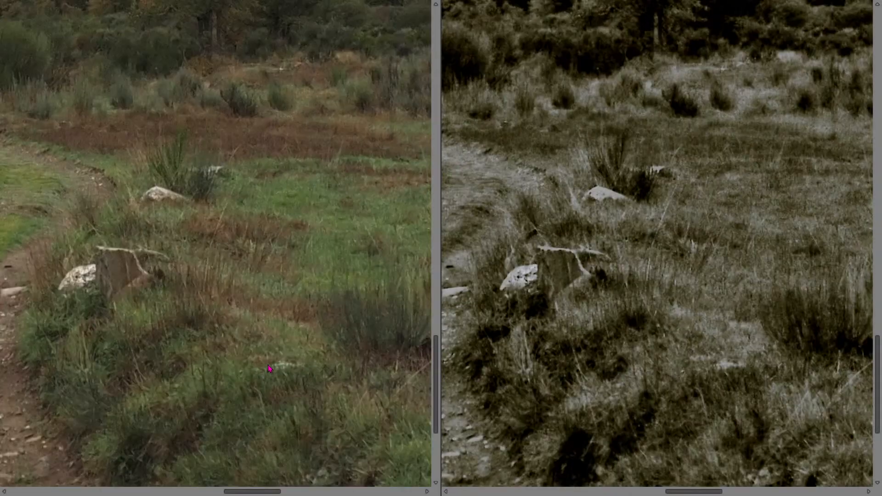
pyautogui.click(268, 369)
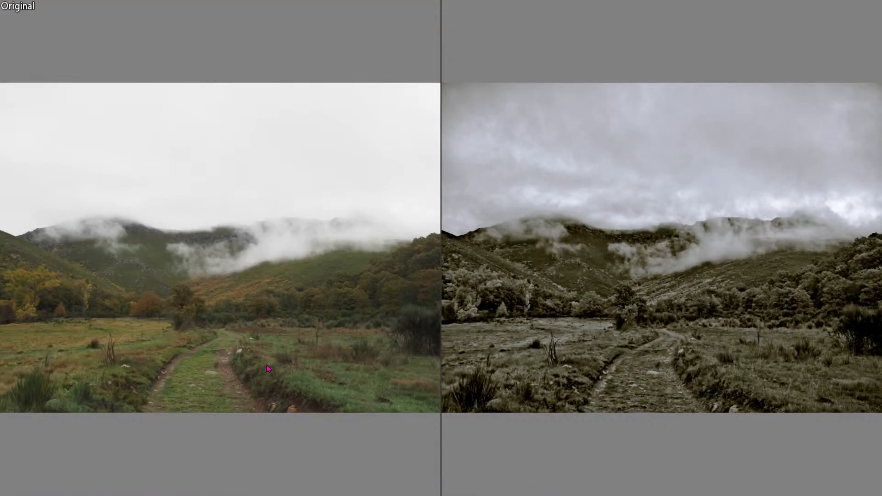
# Leave the comparison and show only the edited photo, briefly viewing it full screen
pyautogui.press('Escape')
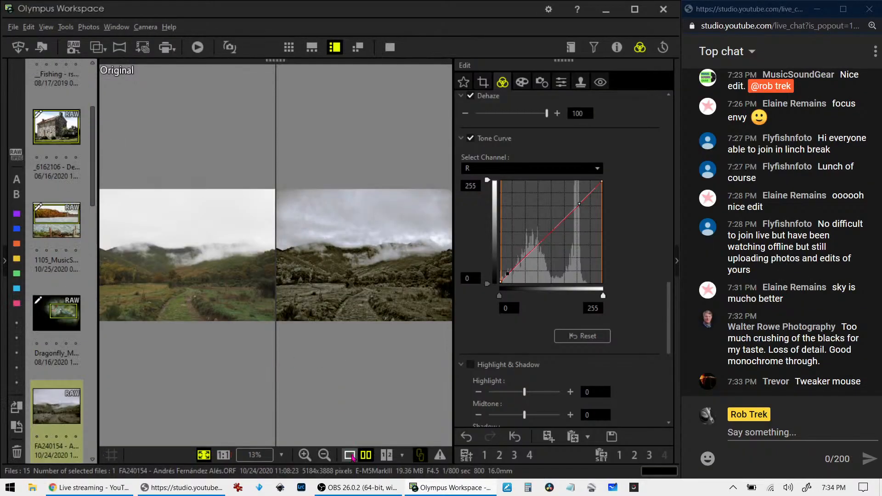
pyautogui.click(352, 457)
pyautogui.click(390, 48)
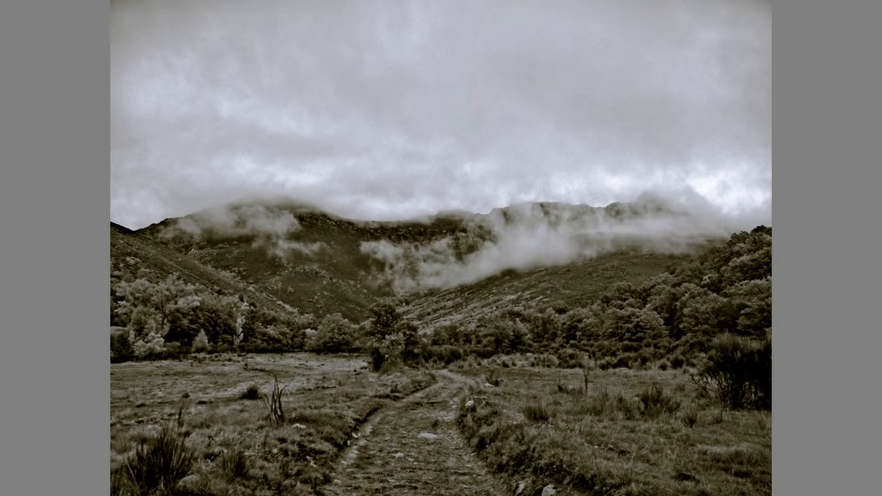
pyautogui.press('Escape')
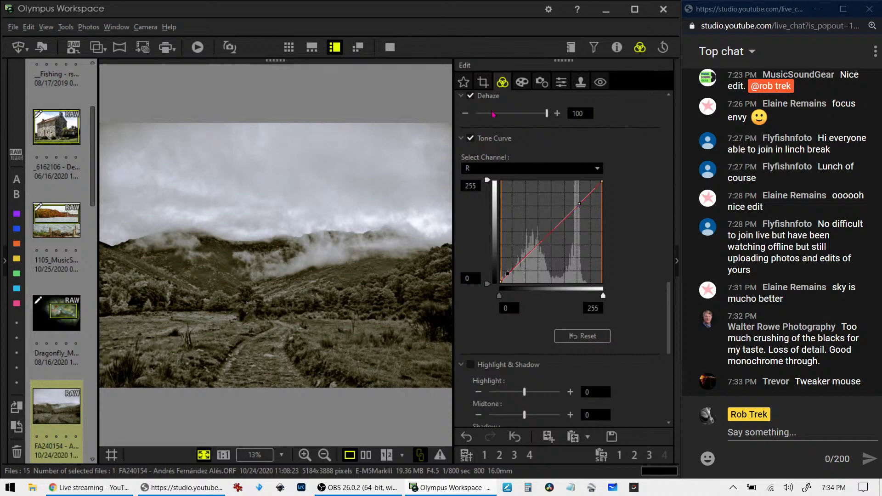
# Crop the valley photo to 16:9 and shift the crop frame slightly lower
pyautogui.click(482, 82)
pyautogui.click(505, 147)
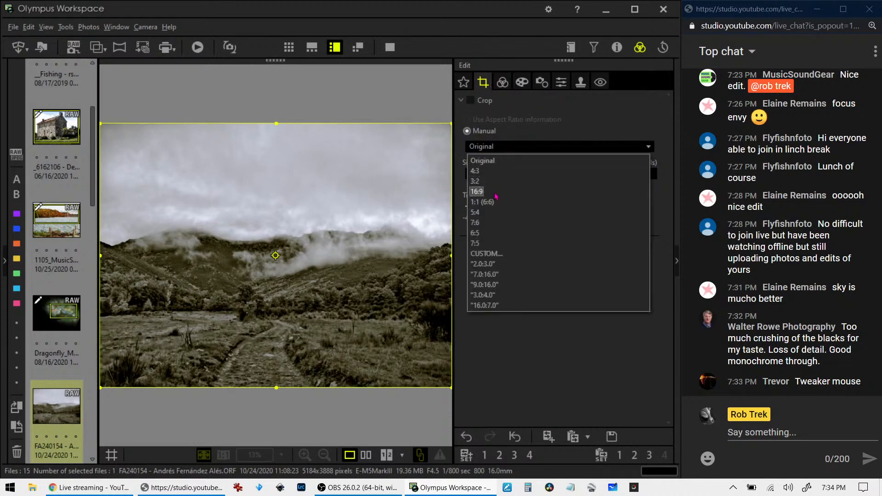
pyautogui.click(496, 196)
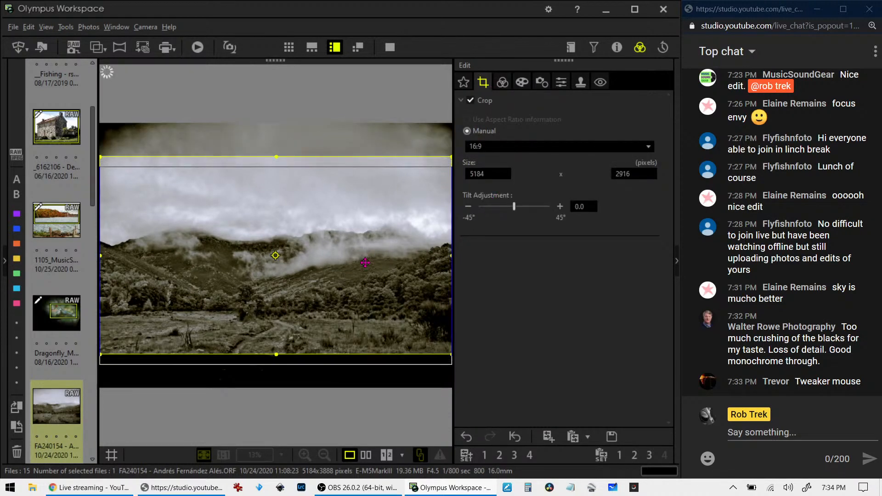
pyautogui.moveTo(365, 262); pyautogui.dragTo(365, 276)
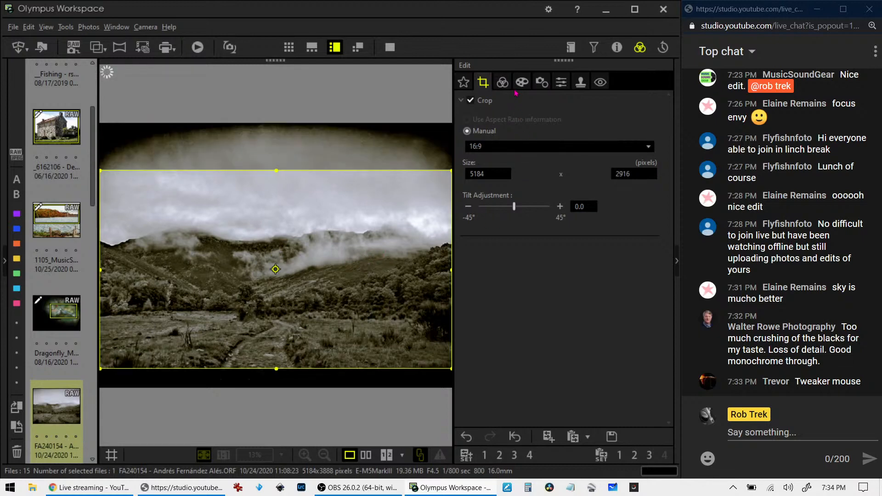
# Compare the cropped edit with the original, then preview the edited photo alone full screen
pyautogui.click(507, 87)
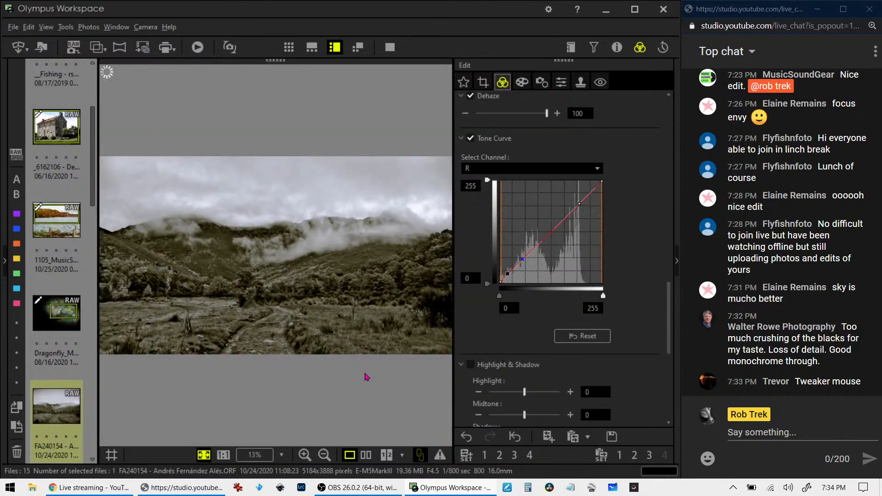
pyautogui.click(366, 454)
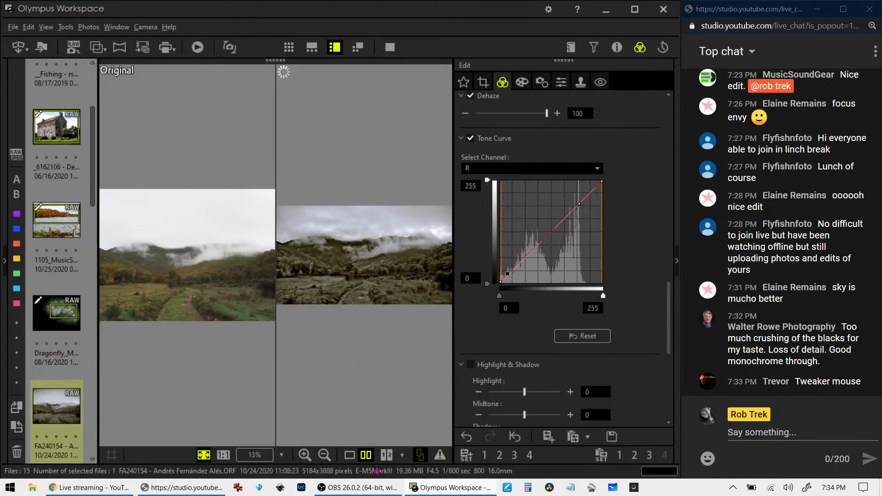
pyautogui.click(349, 455)
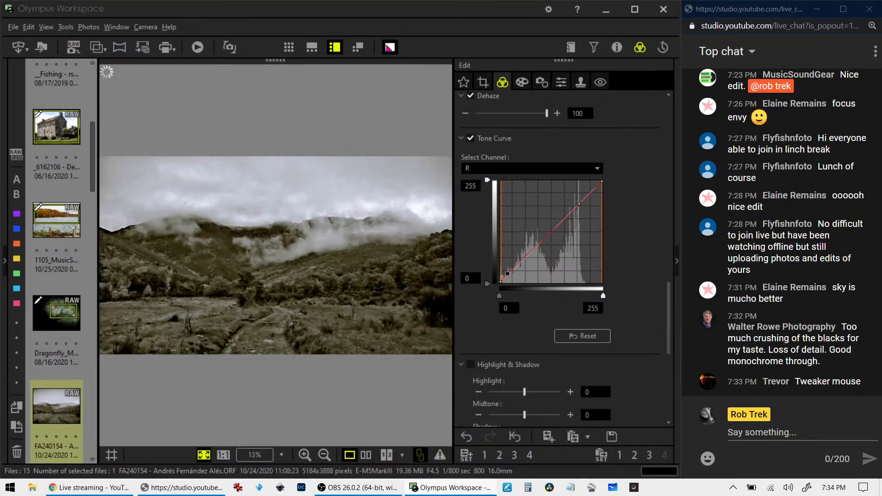
pyautogui.click(390, 47)
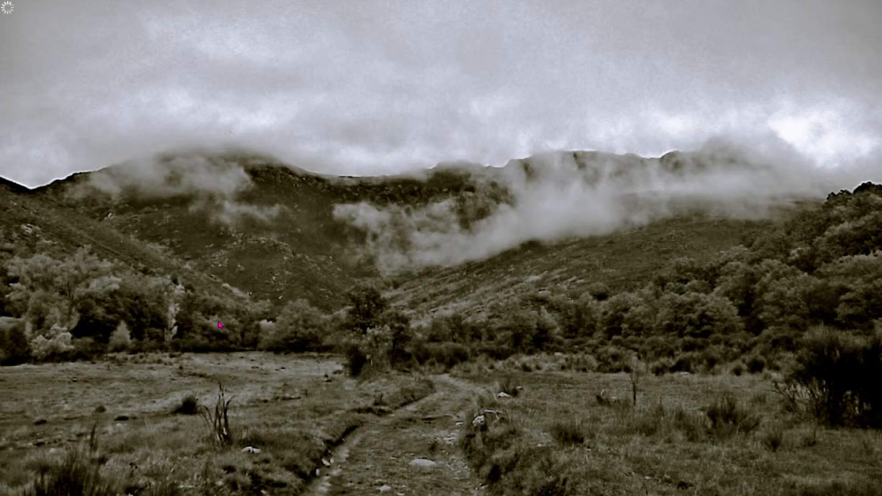
pyautogui.press('XF86AudioLowerVolume')
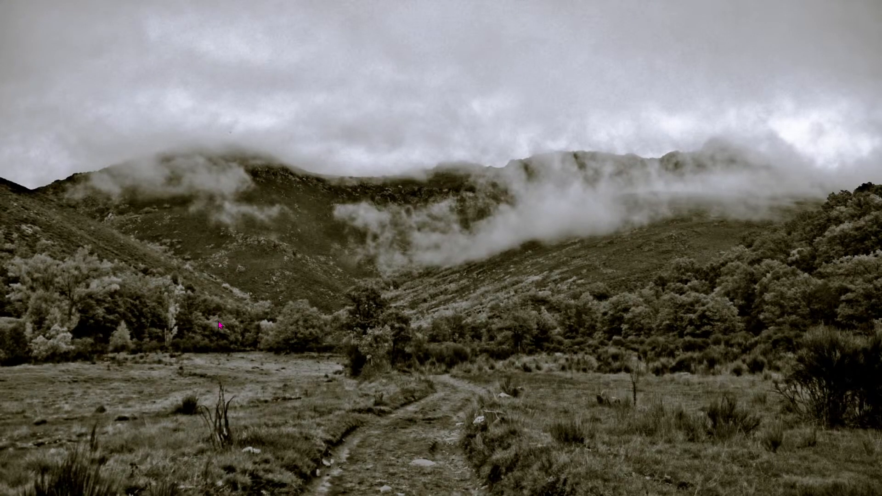
pyautogui.press('XF86AudioLowerVolume')
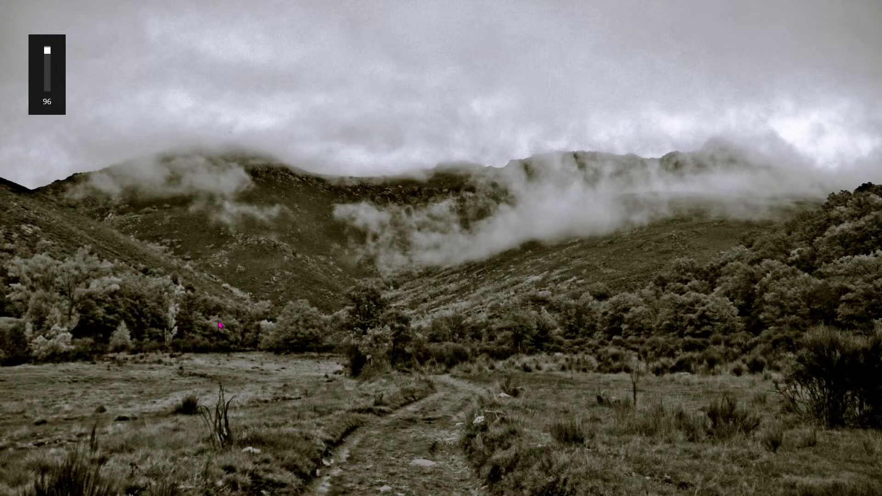
pyautogui.press('XF86AudioRaiseVolume')
pyautogui.press('Escape')
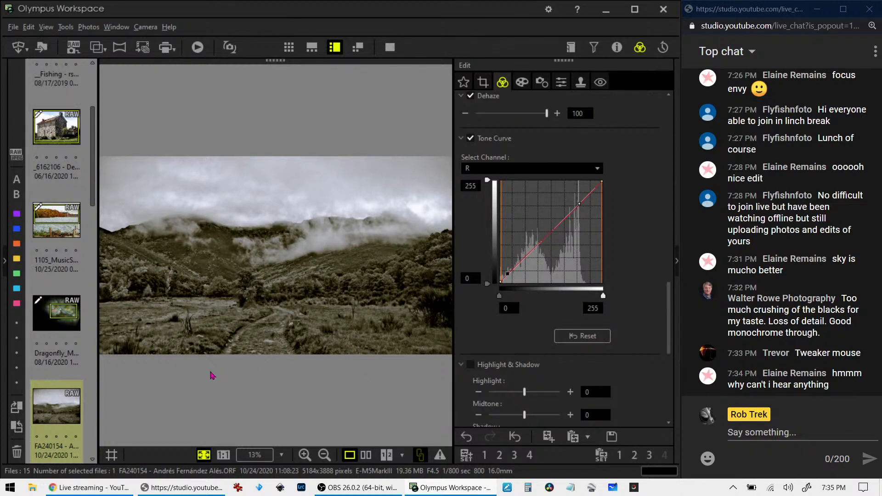
# Open the man-on-elephant photo from the filmstrip and check it at 1:1 before fitting it back
pyautogui.click(67, 410)
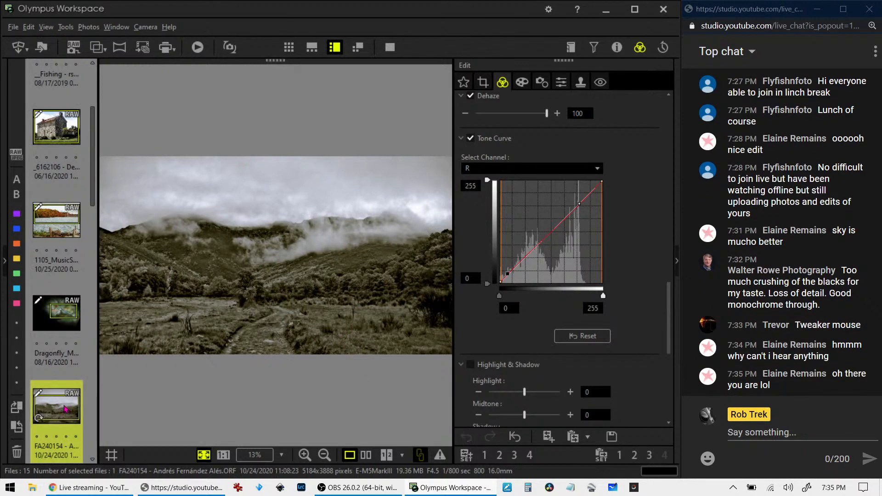
pyautogui.scroll(-3, 64, 406)
pyautogui.click(62, 385)
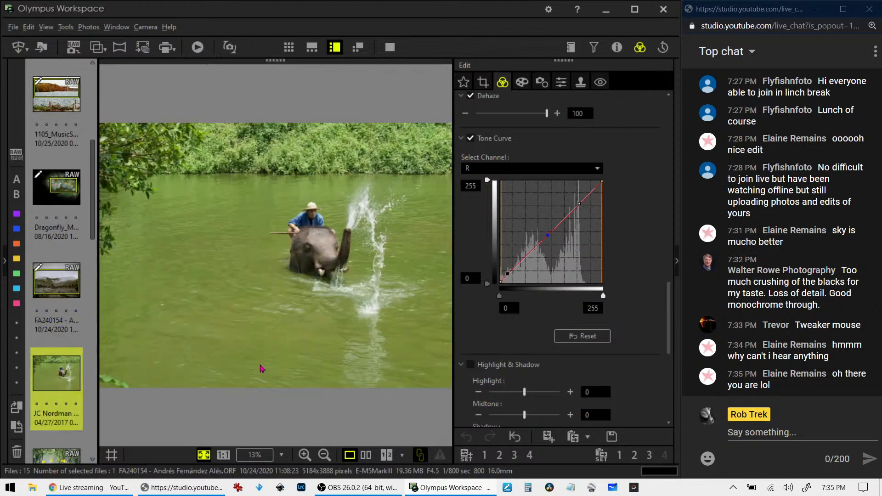
pyautogui.click(60, 296)
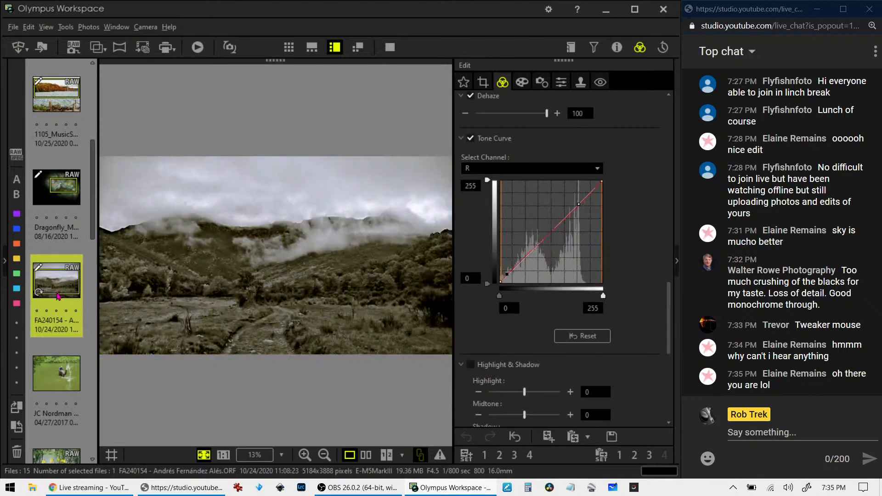
pyautogui.click(67, 366)
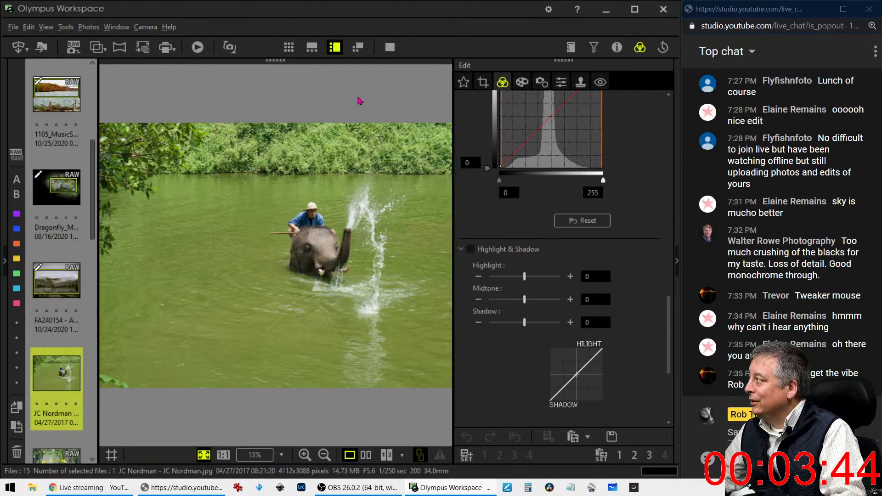
pyautogui.click(304, 217)
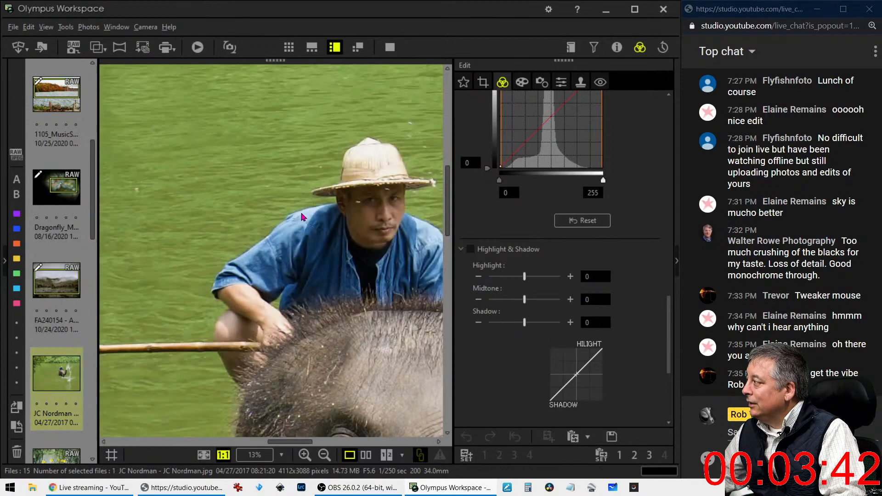
pyautogui.click(373, 281)
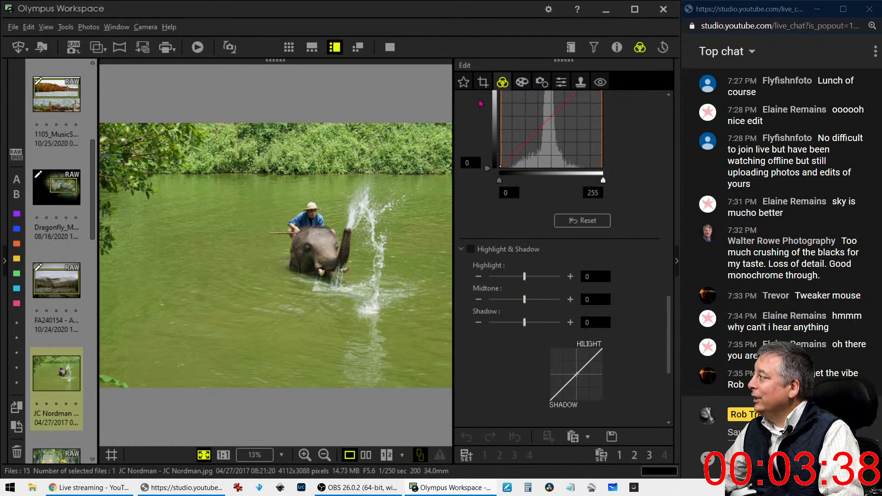
# Try a 1:1 crop with a six-degree tilt over the elephant, then revert it
pyautogui.click(483, 82)
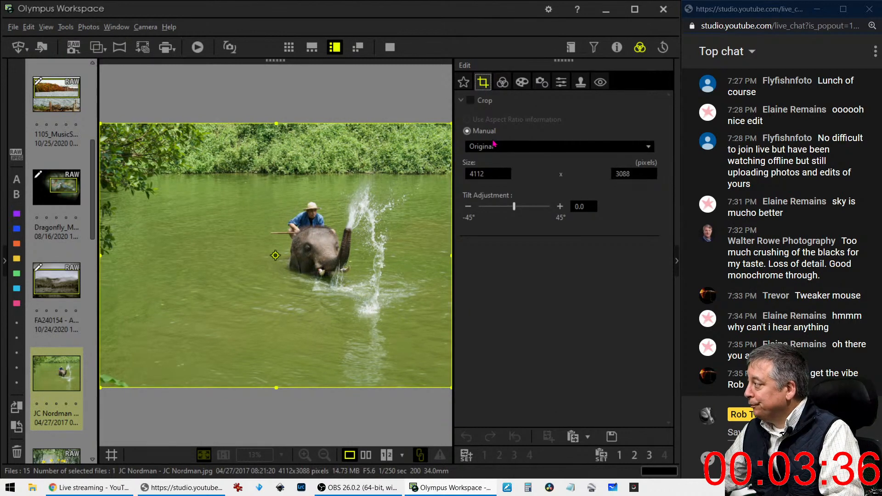
pyautogui.click(504, 151)
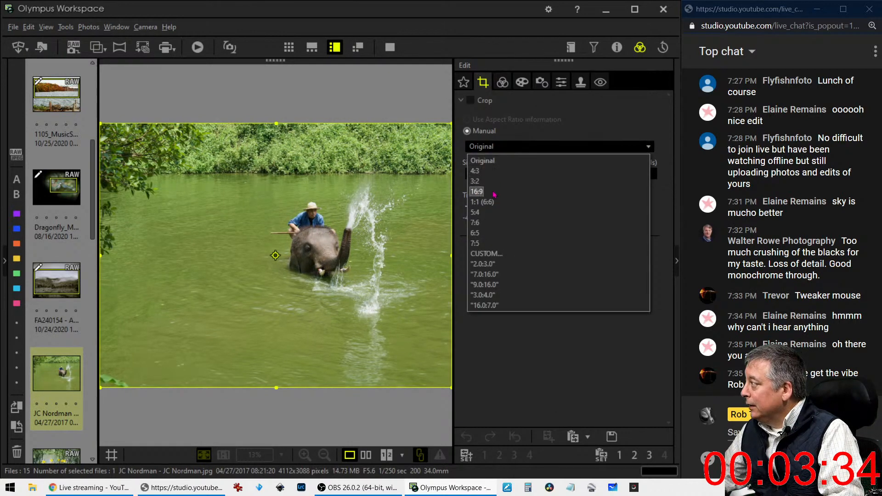
pyautogui.click(482, 202)
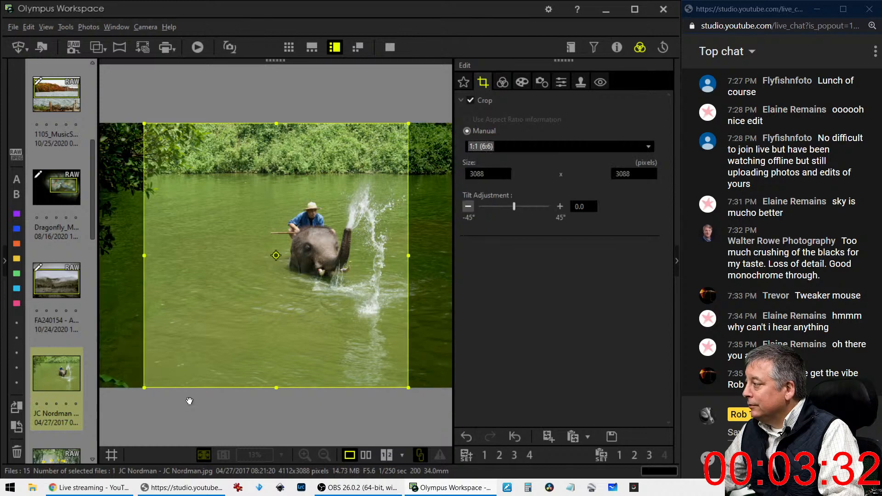
pyautogui.moveTo(142, 386); pyautogui.dragTo(294, 299)
pyautogui.moveTo(335, 214); pyautogui.dragTo(368, 259)
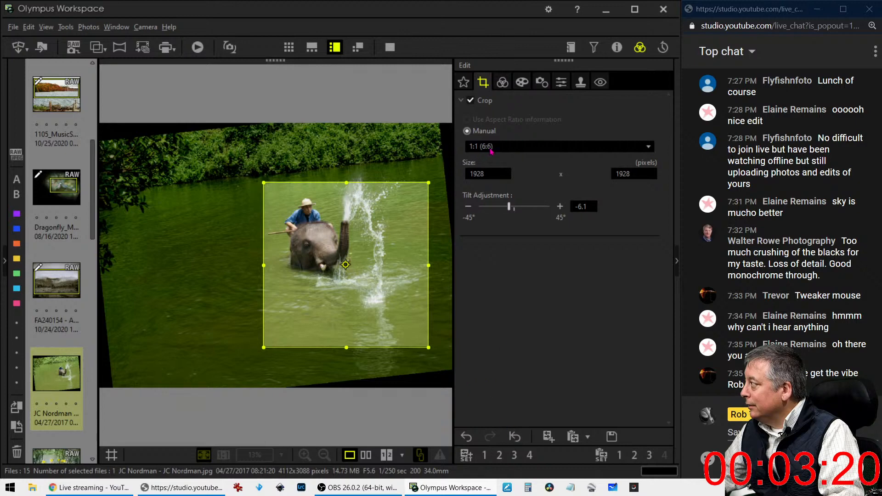
pyautogui.click(514, 436)
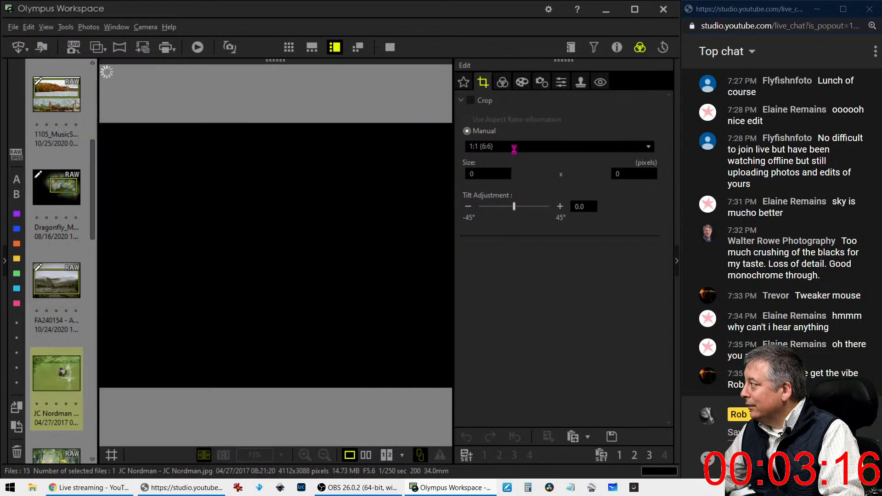
# Choose a 1:1 square again, shrink it from the corner and center it over the rider
pyautogui.click(514, 148)
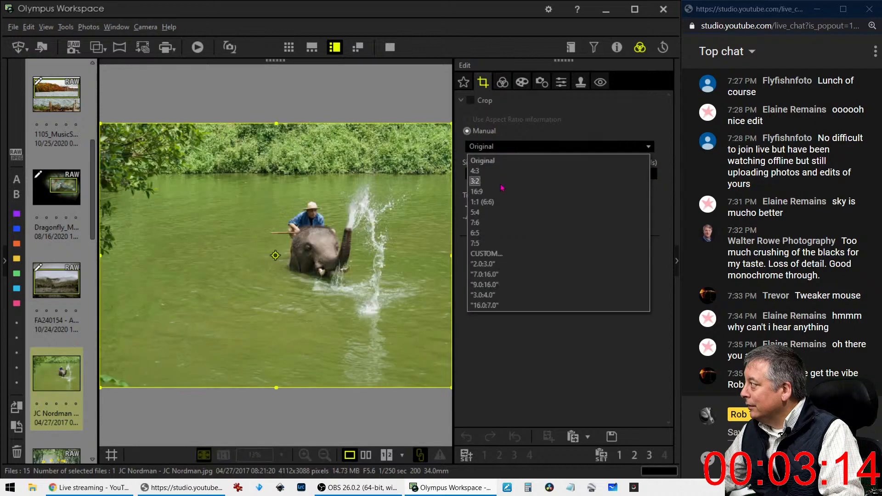
pyautogui.click(498, 205)
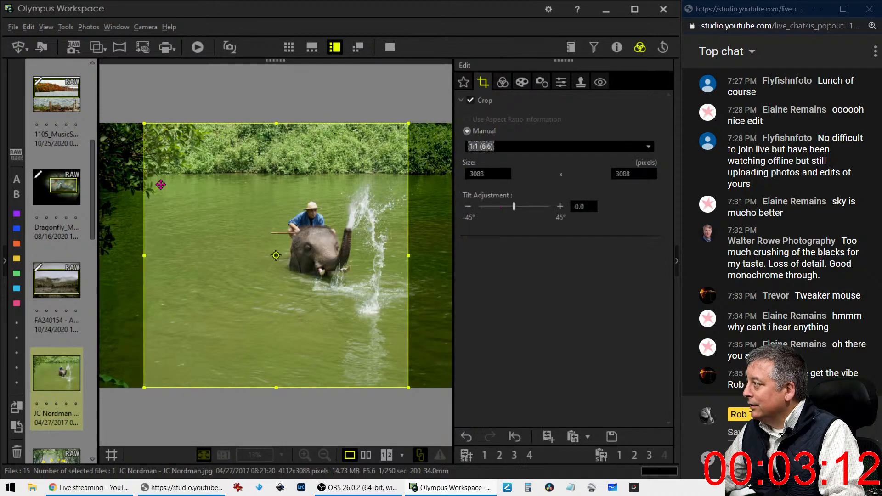
pyautogui.moveTo(143, 123); pyautogui.dragTo(252, 231)
pyautogui.moveTo(304, 321); pyautogui.dragTo(319, 268)
# Apply the square crop and set Sharpness to 7, then glance over the Art Filter options
pyautogui.click(504, 84)
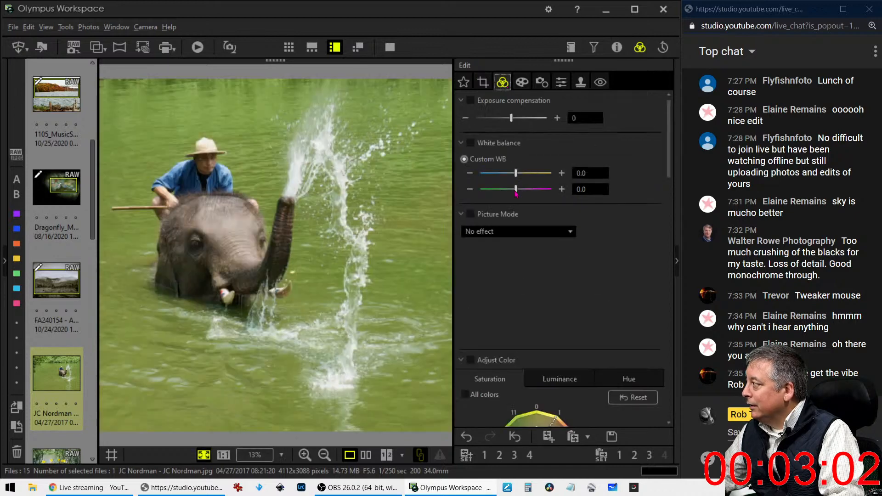
pyautogui.click(561, 83)
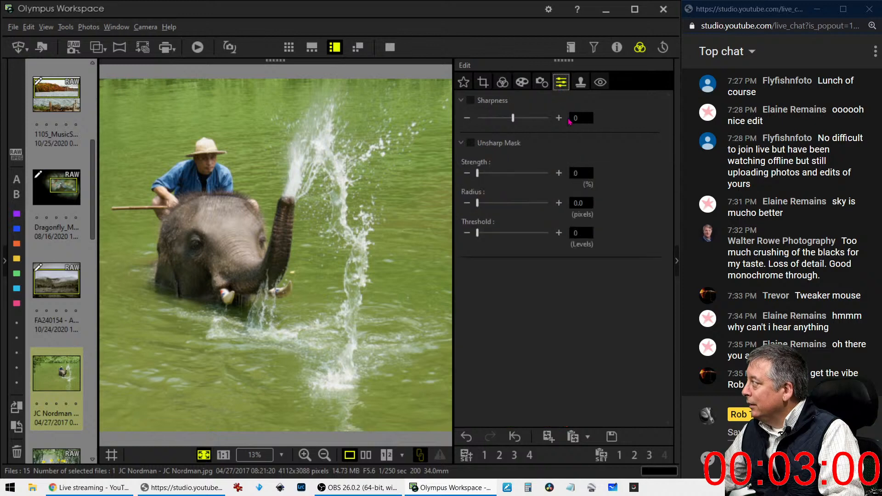
pyautogui.moveTo(514, 118); pyautogui.dragTo(557, 118)
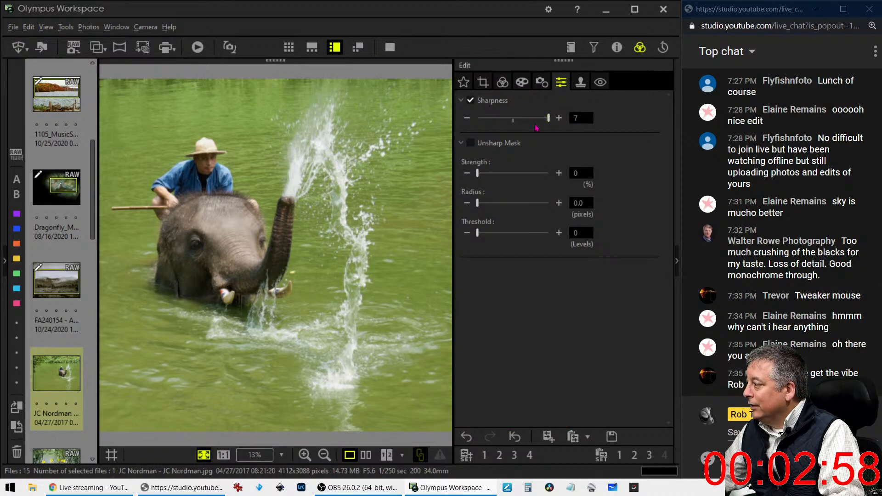
pyautogui.click(523, 82)
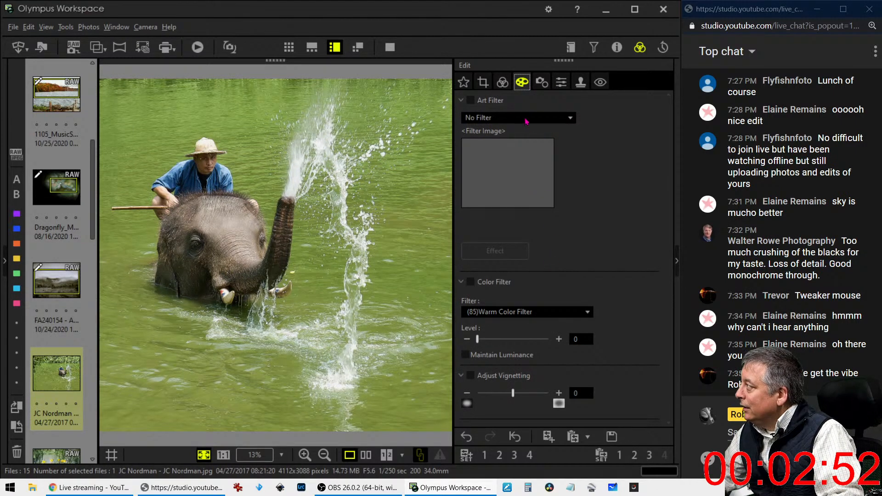
pyautogui.click(503, 82)
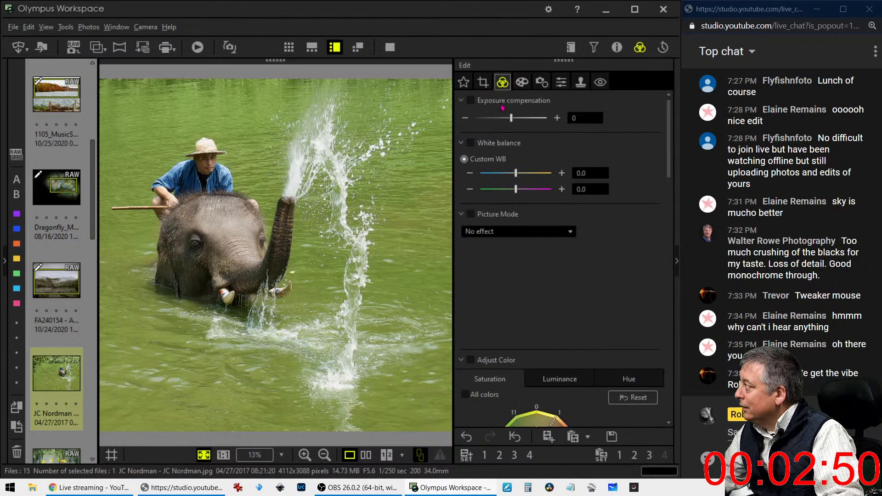
pyautogui.scroll(-5, 568, 308)
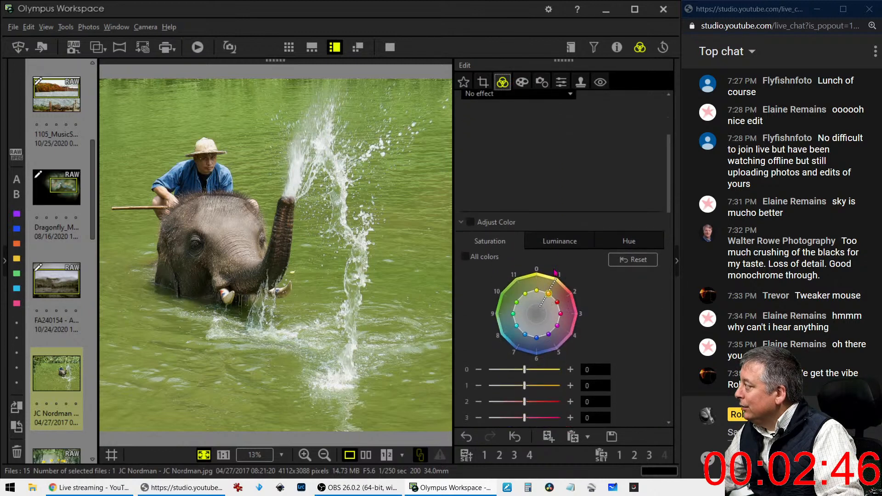
pyautogui.scroll(5, 555, 275)
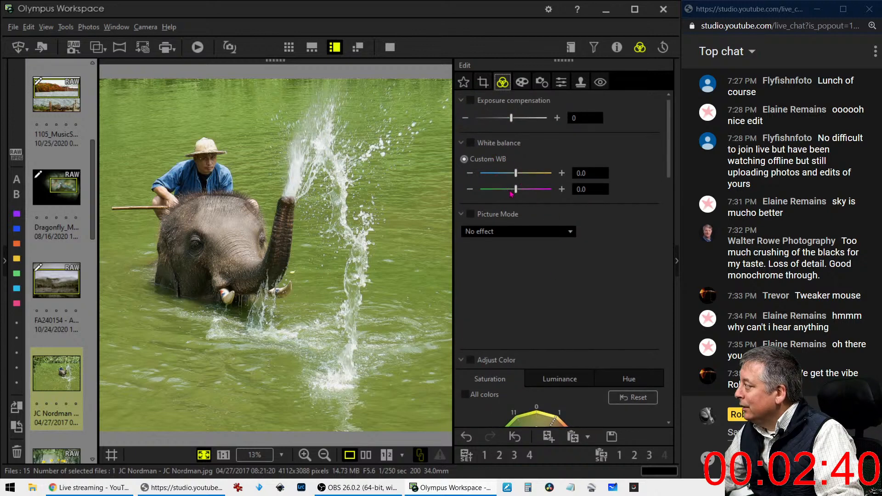
# Nudge white balance along green-magenta and amber-blue, and lower exposure compensation to -11
pyautogui.click(561, 190)
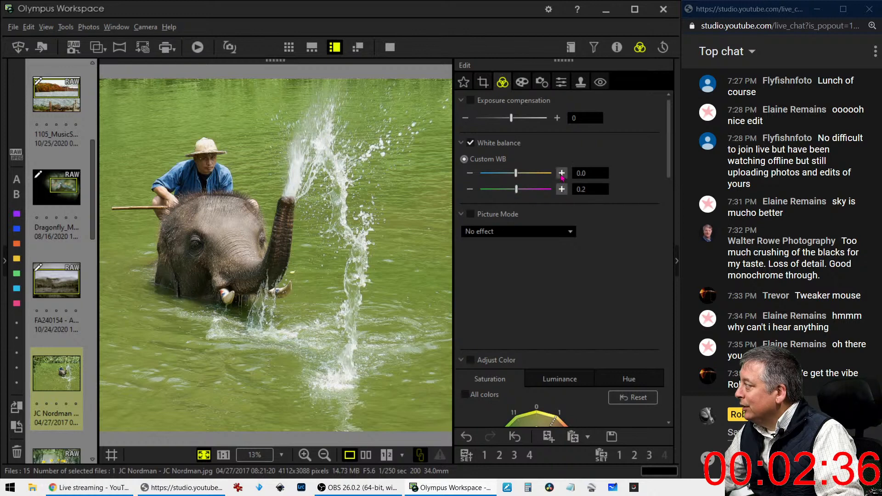
pyautogui.click(562, 173)
pyautogui.click(562, 173)
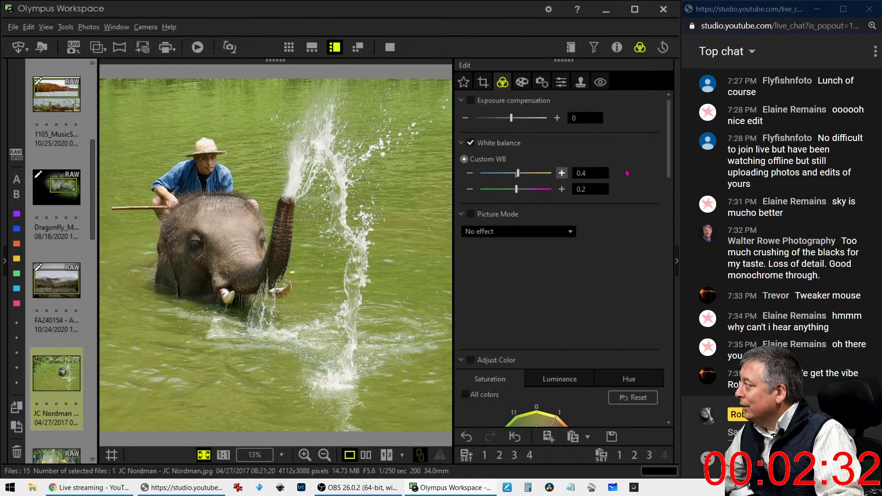
pyautogui.click(466, 118)
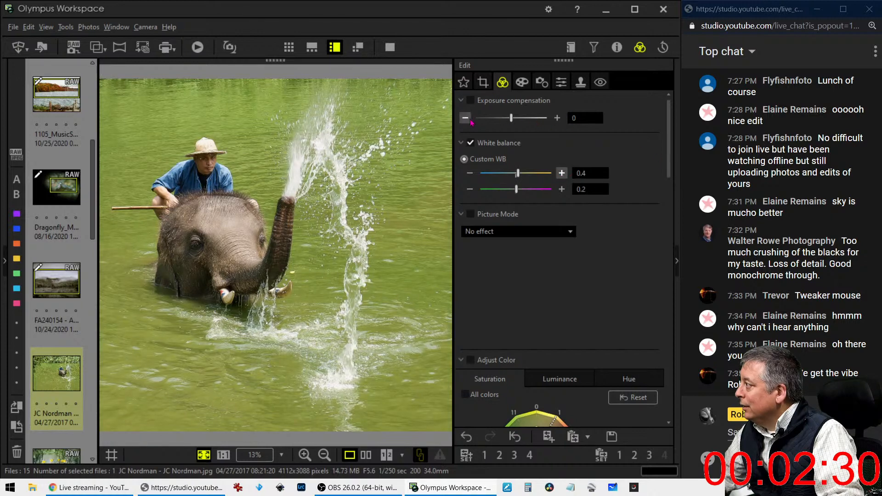
pyautogui.click(470, 120)
pyautogui.click(470, 120)
pyautogui.click(470, 120)
pyautogui.click(470, 121)
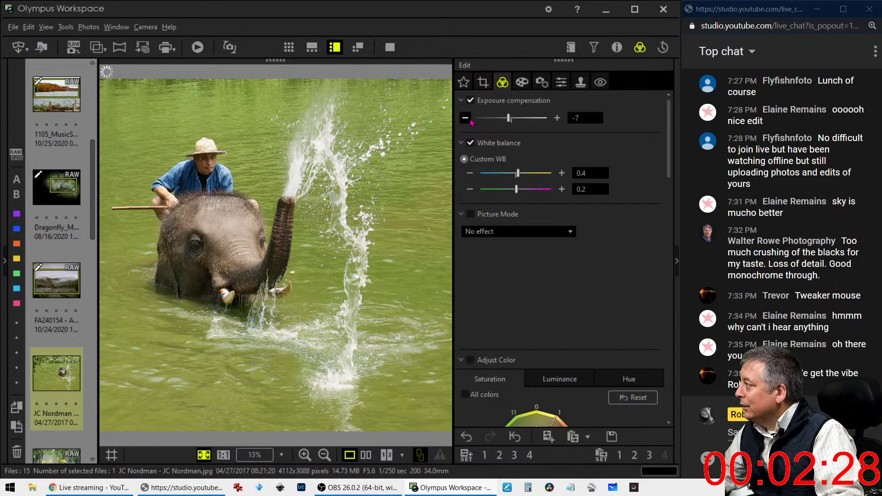
pyautogui.click(470, 120)
pyautogui.click(469, 120)
pyautogui.click(470, 120)
pyautogui.click(470, 120)
# Add a -8 vignette and lower the exposure slightly further
pyautogui.click(521, 86)
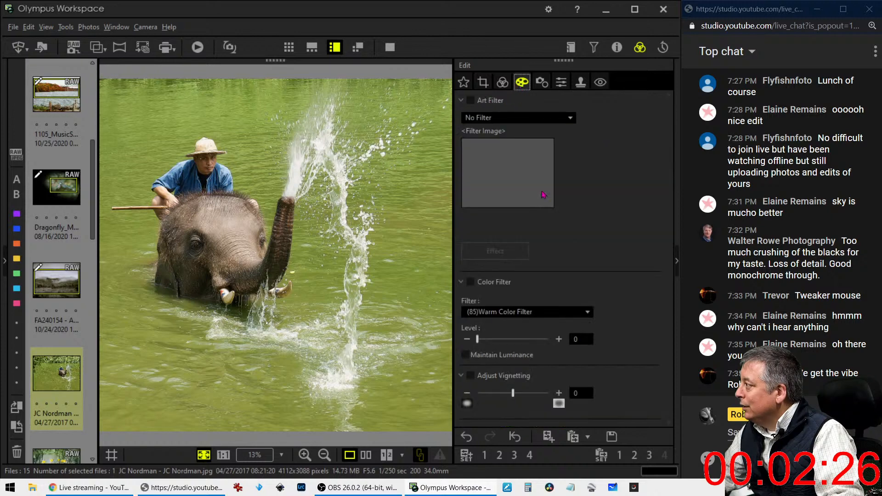
pyautogui.moveTo(515, 399); pyautogui.dragTo(507, 399)
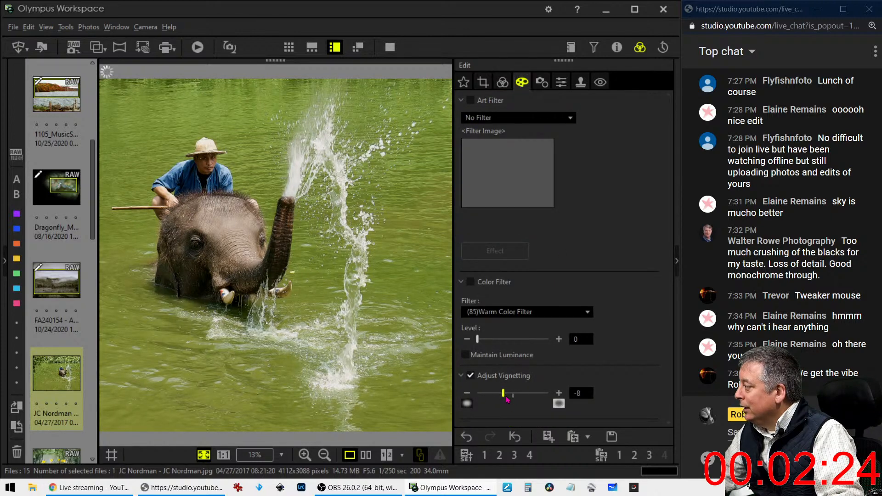
pyautogui.click(502, 82)
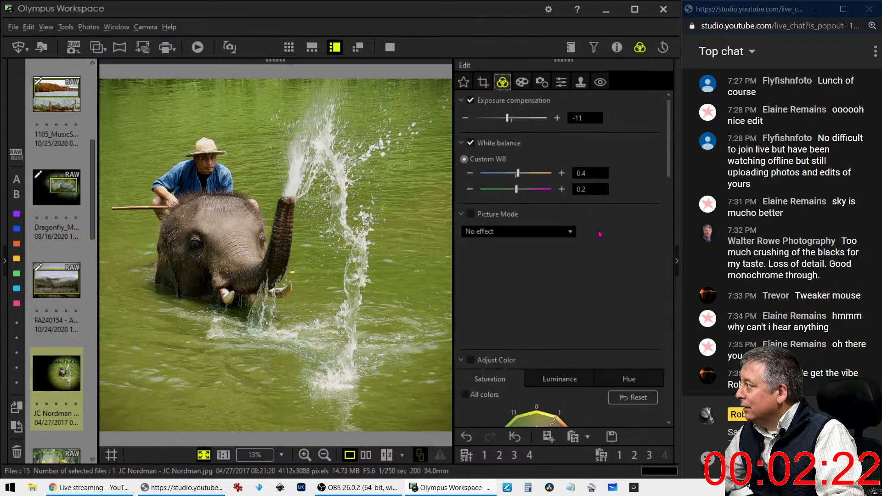
pyautogui.click(466, 118)
# Drop exposure to -16, check the man's hat at full size, then bring exposure back to -8
pyautogui.click(465, 118)
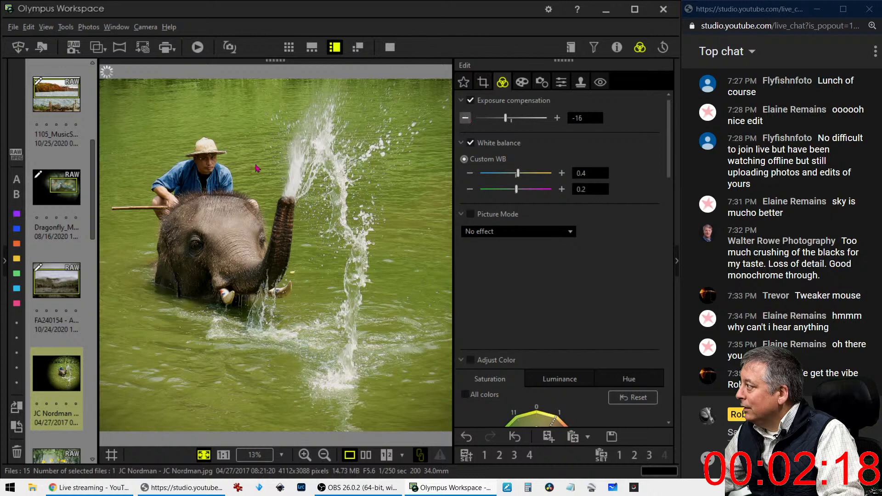
pyautogui.click(216, 153)
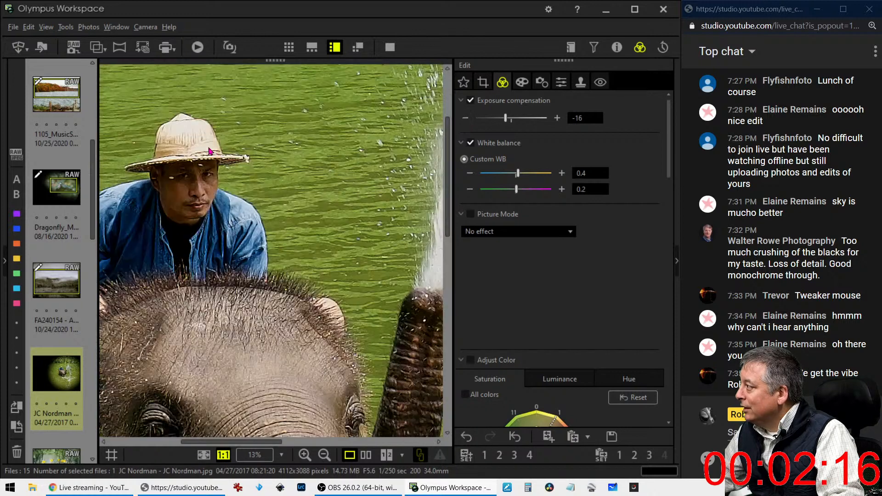
pyautogui.click(212, 152)
pyautogui.moveTo(508, 121); pyautogui.dragTo(511, 121)
pyautogui.moveTo(669, 163); pyautogui.dragTo(683, 304)
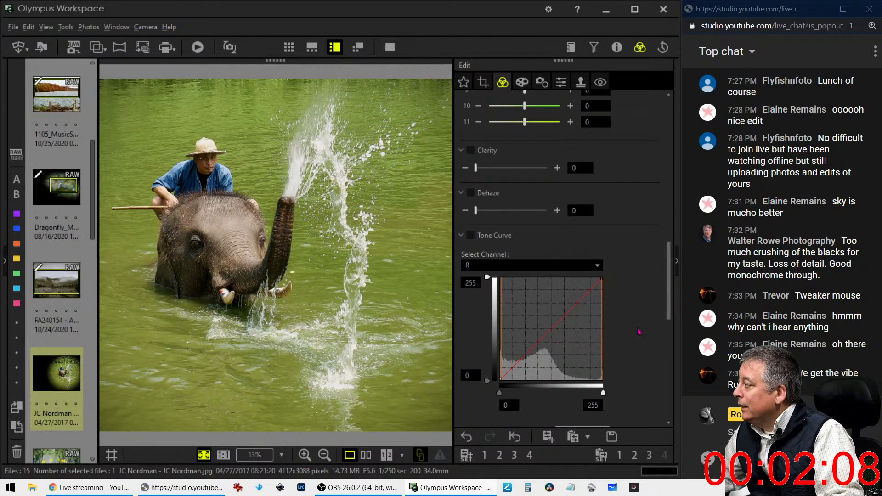
# Reset the tone curve, darken RGB shadows with black point 7, and enable Dehaze at 31
pyautogui.click(507, 377)
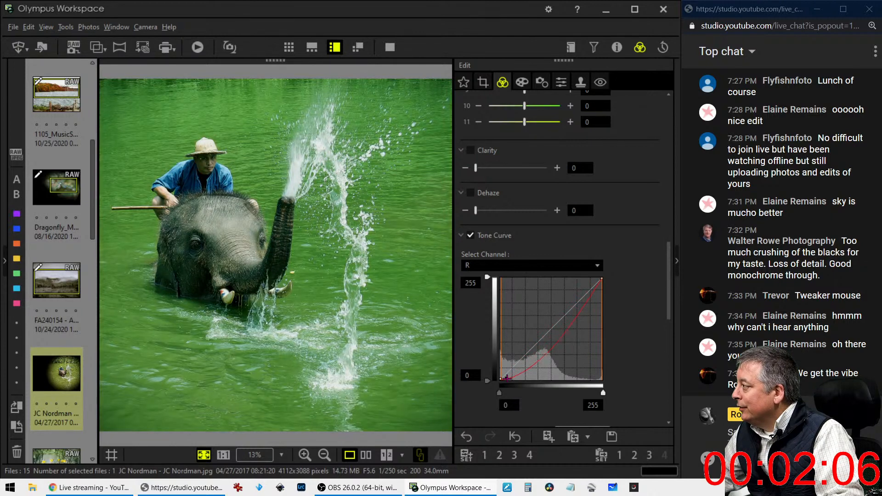
pyautogui.scroll(-1, 634, 383)
pyautogui.scroll(-1, 634, 383)
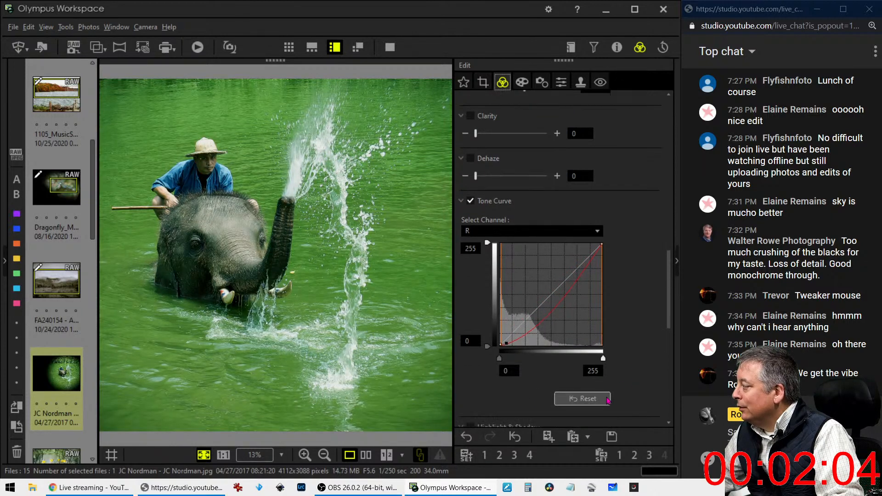
pyautogui.click(582, 399)
pyautogui.click(506, 231)
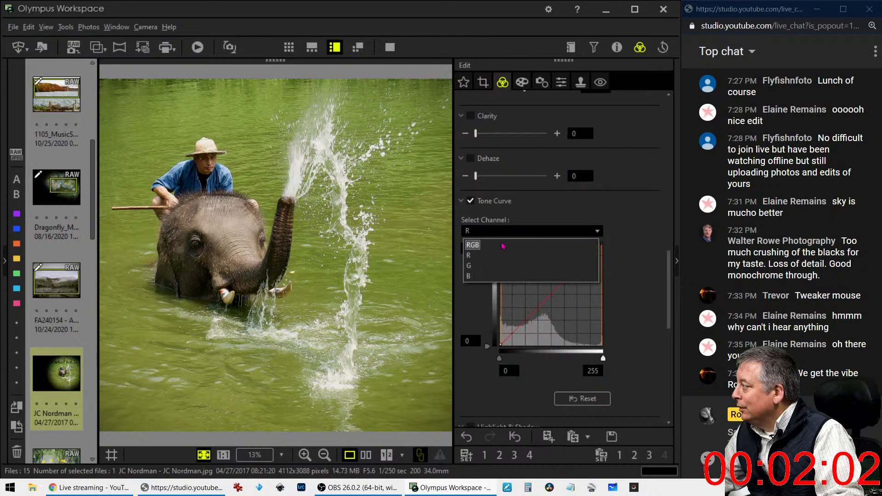
pyautogui.click(503, 245)
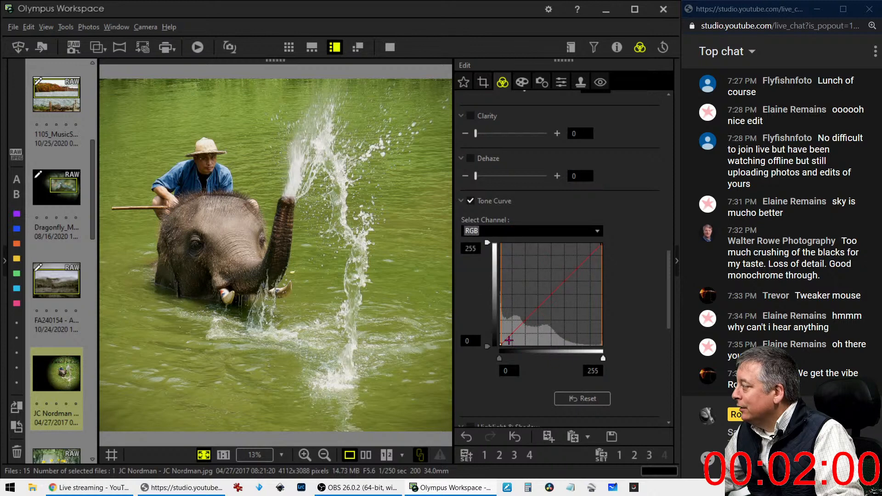
pyautogui.moveTo(508, 337)
pyautogui.mouseDown()
pyautogui.moveTo(529, 327)
pyautogui.moveTo(516, 332)
pyautogui.mouseUp()
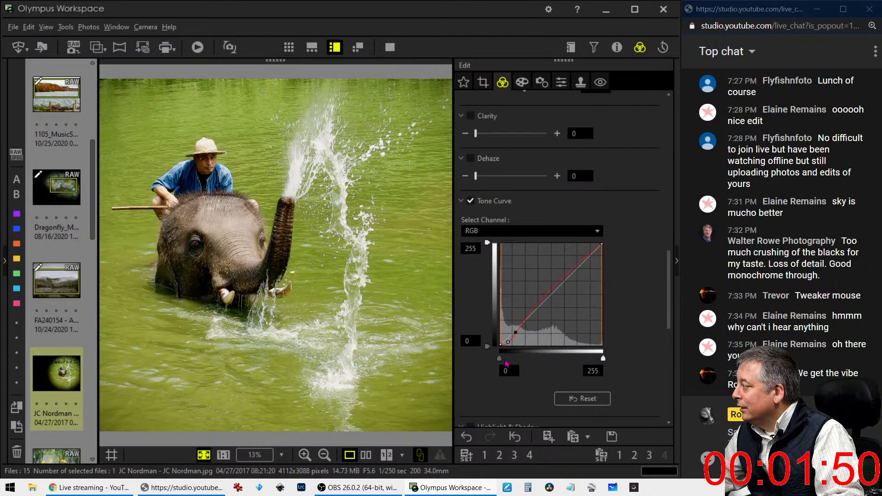
pyautogui.moveTo(500, 360); pyautogui.dragTo(500, 361)
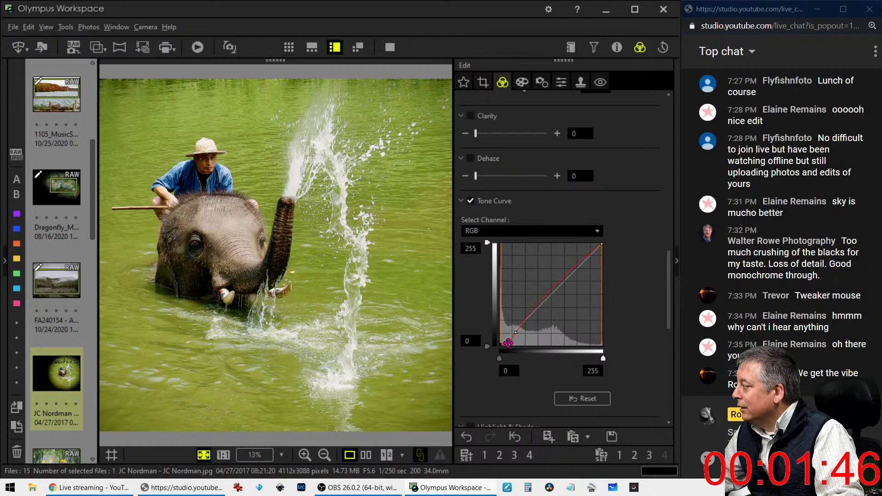
pyautogui.moveTo(509, 343); pyautogui.dragTo(510, 343)
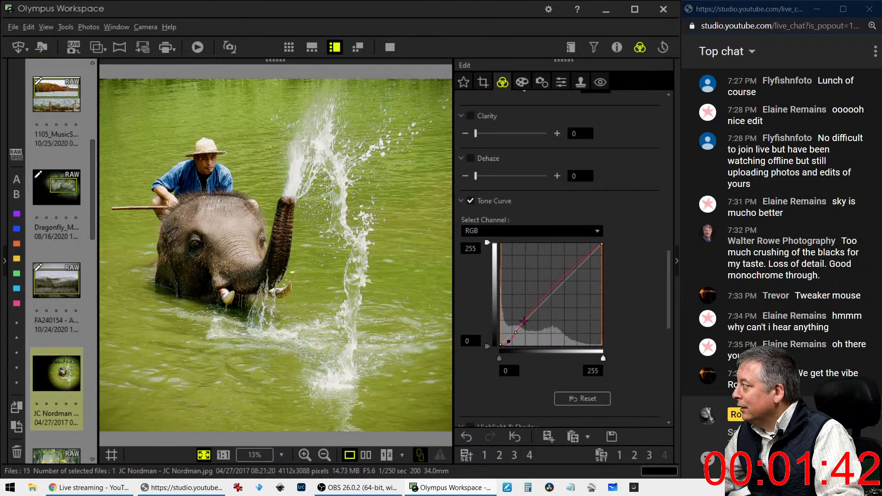
pyautogui.moveTo(476, 176); pyautogui.dragTo(504, 180)
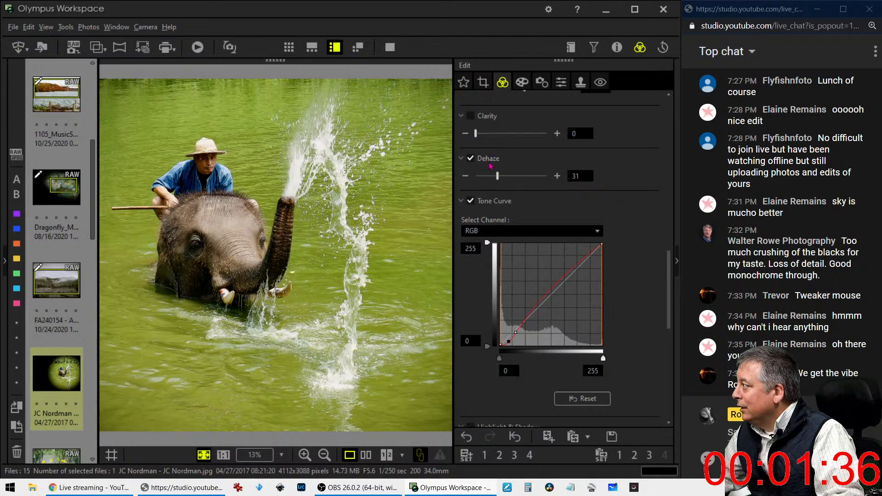
# Try Clarity at 55 then 43, inspect the face at 1:1, reset Clarity to 0 and set Dehaze to 24
pyautogui.moveTo(476, 134); pyautogui.dragTo(519, 134)
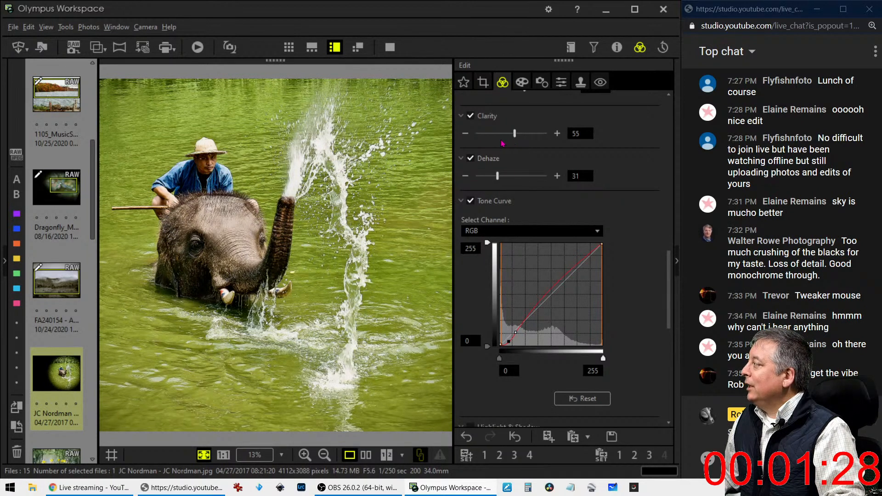
pyautogui.moveTo(514, 138); pyautogui.dragTo(505, 139)
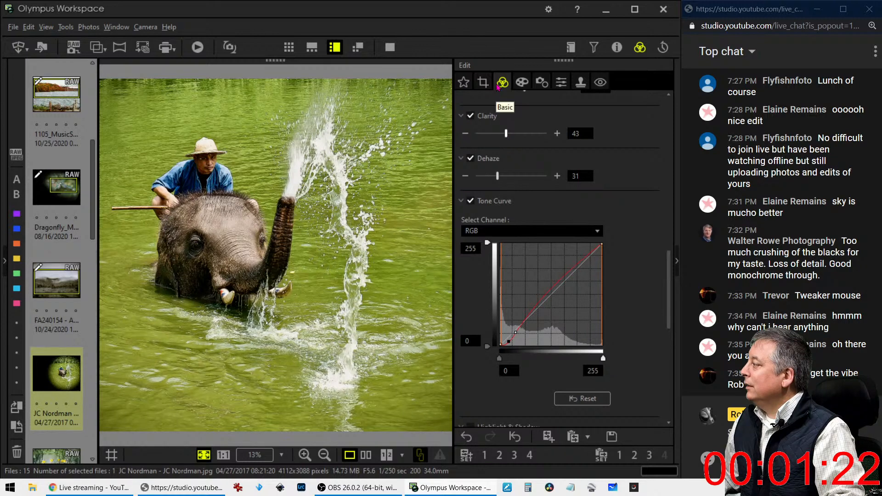
pyautogui.click(202, 162)
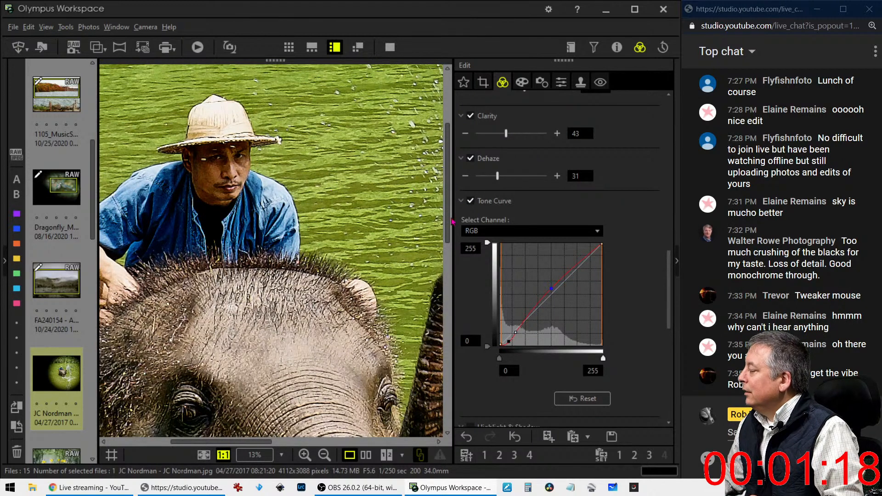
pyautogui.doubleClick(506, 133)
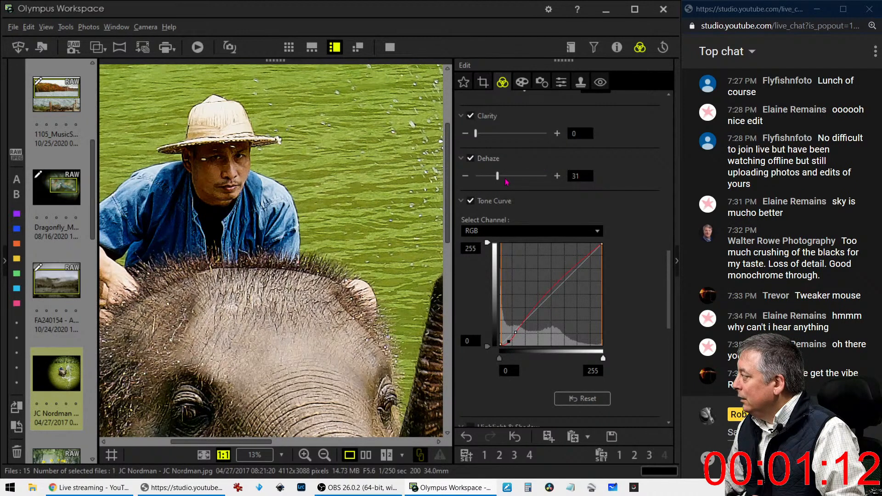
pyautogui.moveTo(500, 178); pyautogui.dragTo(496, 179)
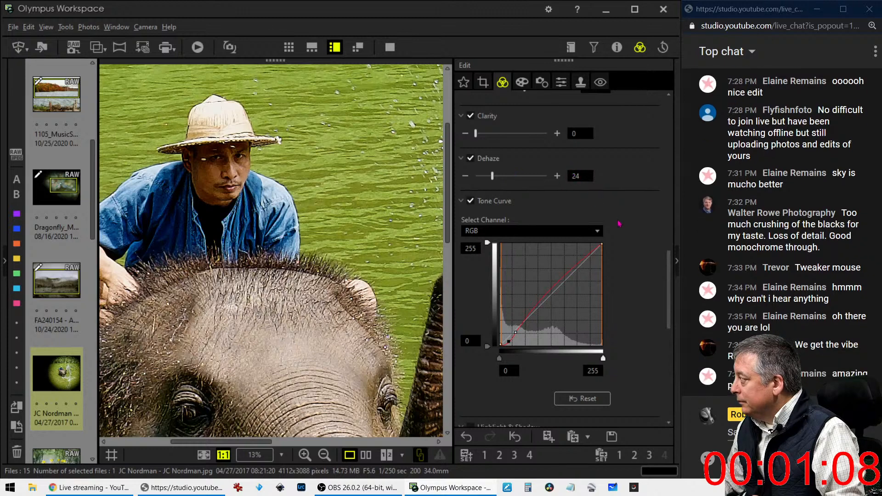
# Switch Gradation to Manual at 31 and fit the whole elephant photo back in view
pyautogui.scroll(-5, 627, 234)
pyautogui.scroll(-3, 627, 234)
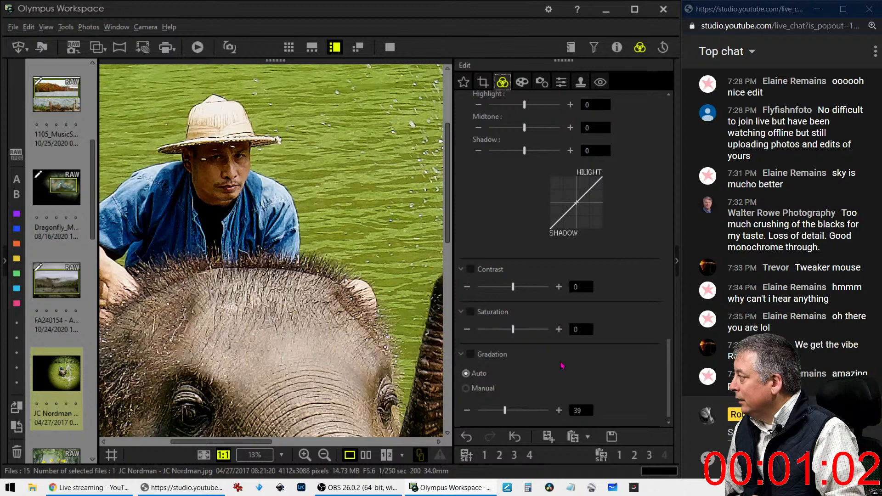
pyautogui.click(473, 388)
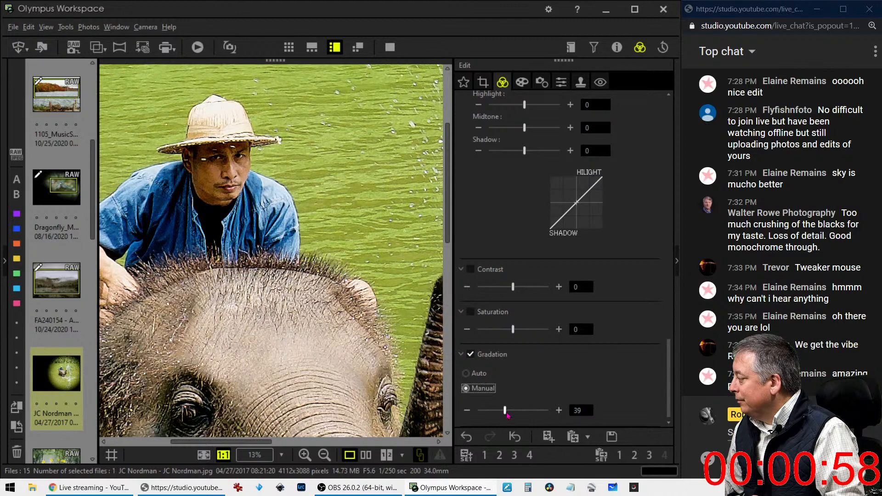
pyautogui.moveTo(505, 411); pyautogui.dragTo(501, 416)
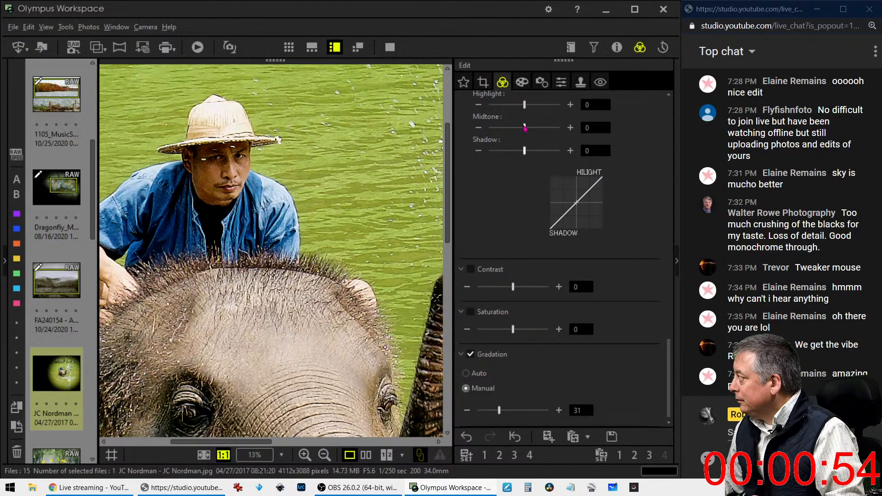
pyautogui.click(357, 276)
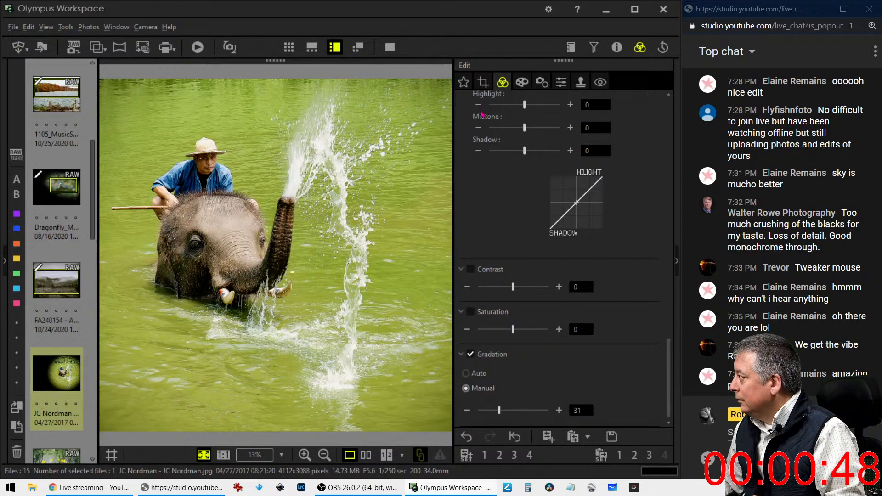
# Set the crop tilt adjustment to -0.2° on the square elephant photo
pyautogui.click(483, 83)
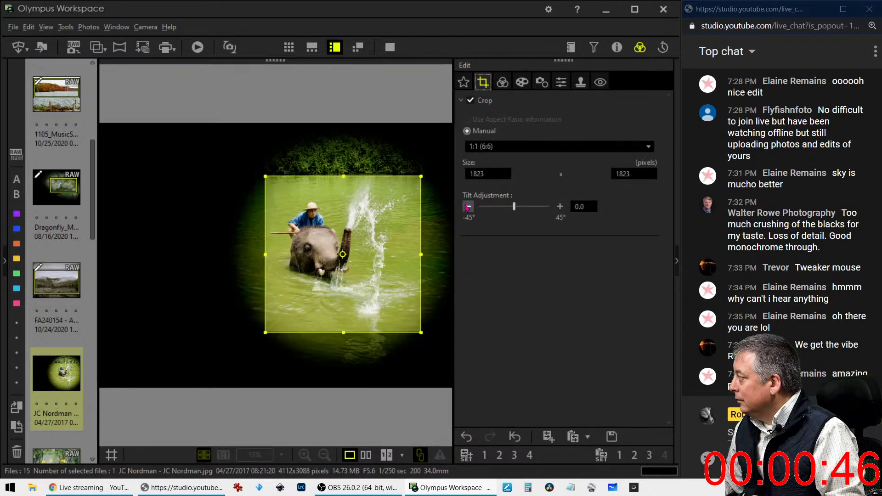
pyautogui.click(467, 207)
pyautogui.click(468, 207)
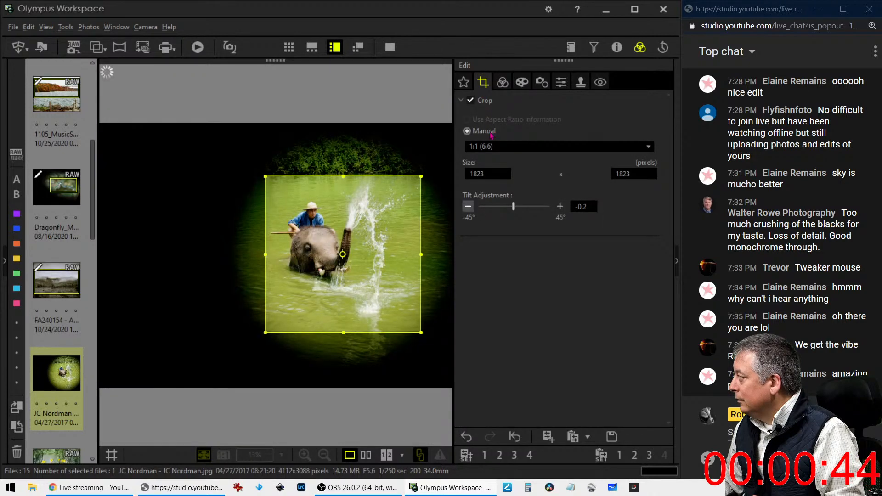
pyautogui.click(502, 84)
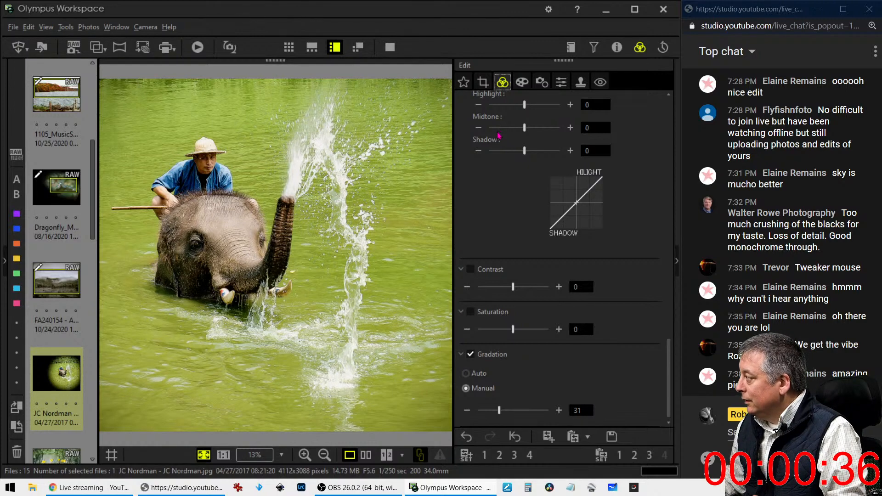
# Drag the blue-amber white balance to -0.3 and step green-magenta down to 1.0
pyautogui.scroll(1, 505, 230)
pyautogui.scroll(10, 505, 230)
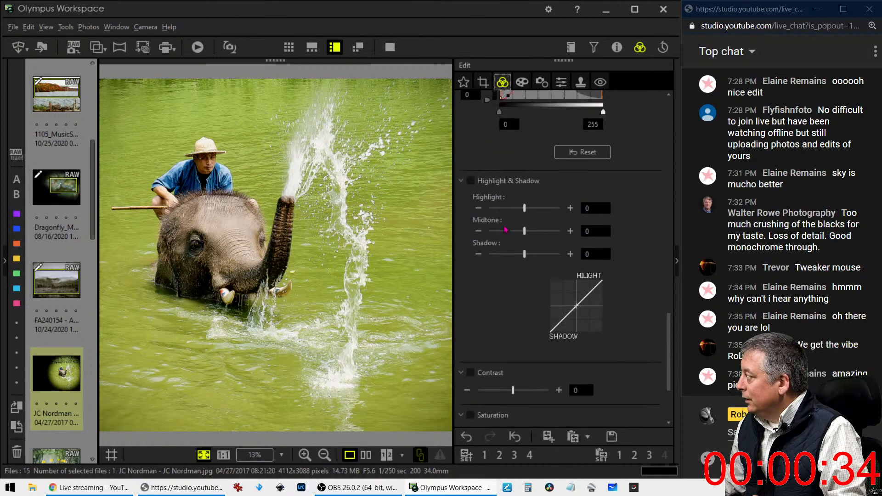
pyautogui.scroll(10, 505, 229)
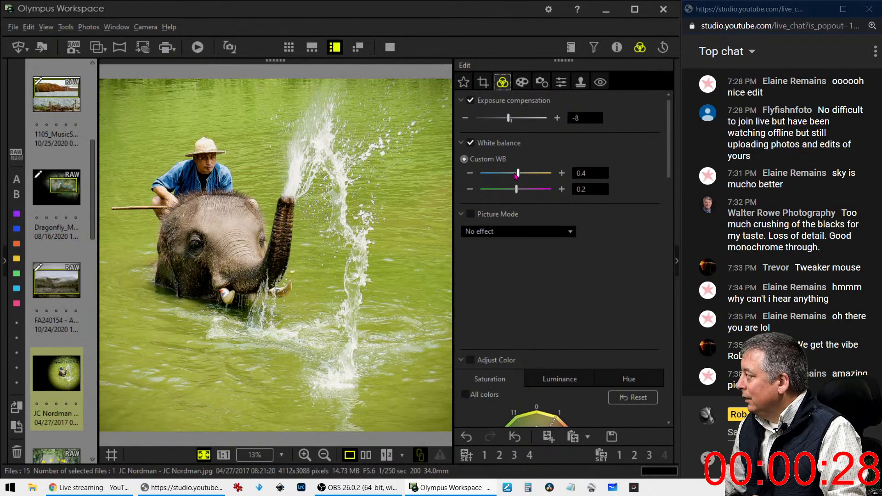
pyautogui.moveTo(518, 188); pyautogui.dragTo(522, 177)
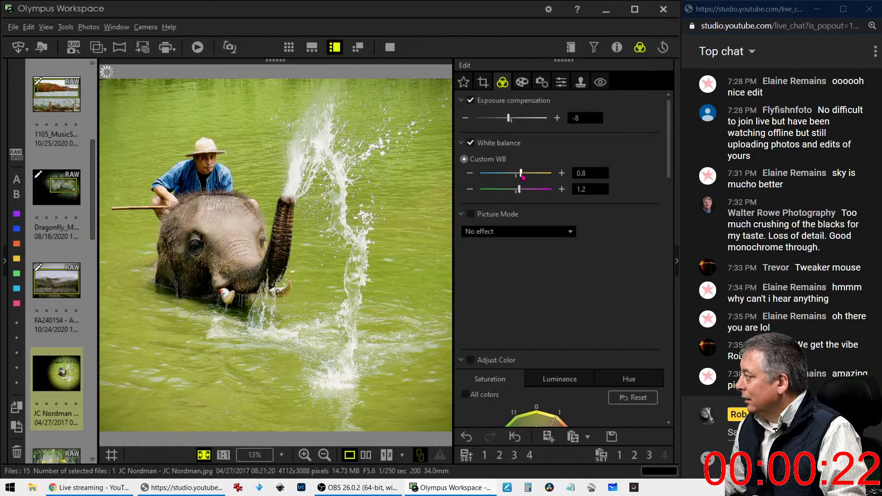
pyautogui.moveTo(527, 178); pyautogui.dragTo(528, 179)
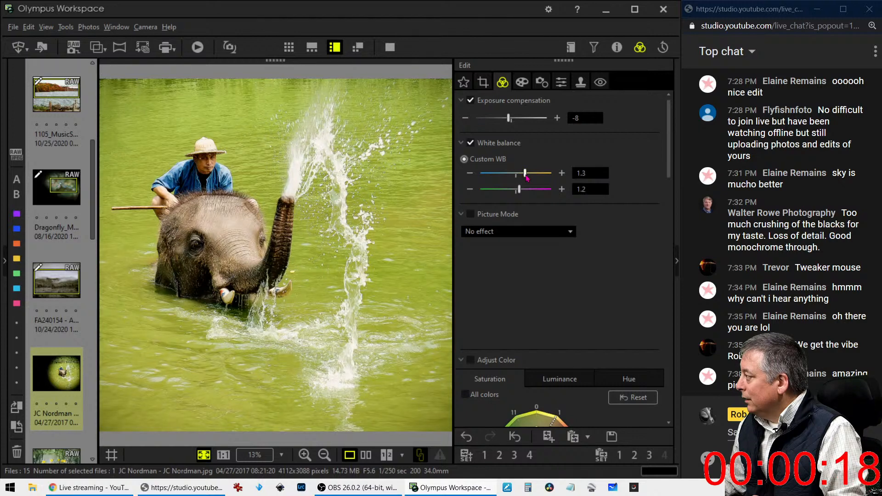
pyautogui.moveTo(522, 179); pyautogui.dragTo(514, 180)
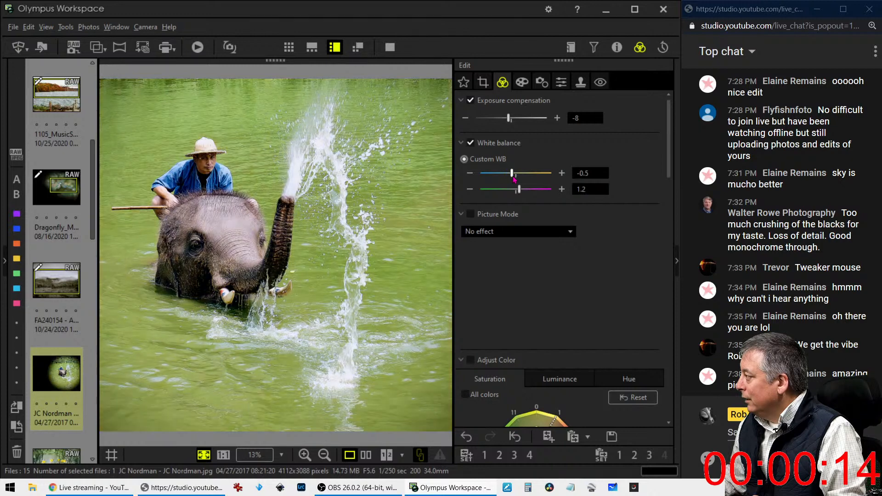
pyautogui.moveTo(514, 179); pyautogui.dragTo(512, 180)
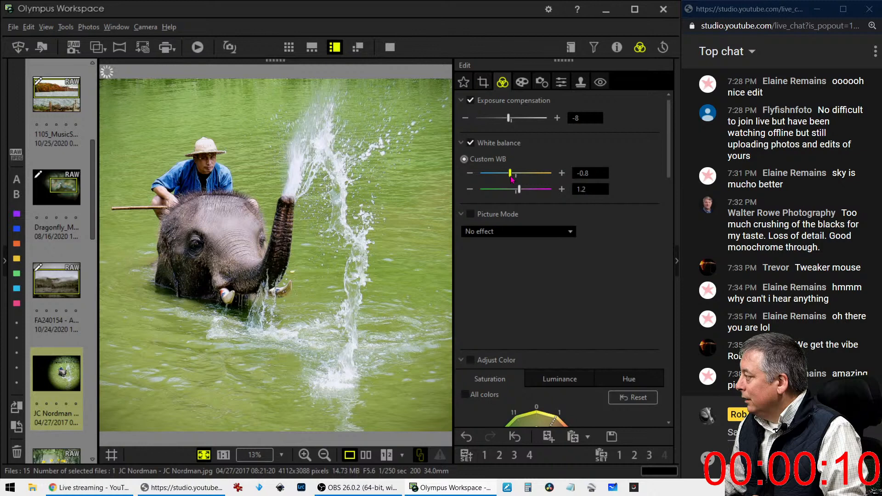
pyautogui.moveTo(513, 179); pyautogui.dragTo(516, 180)
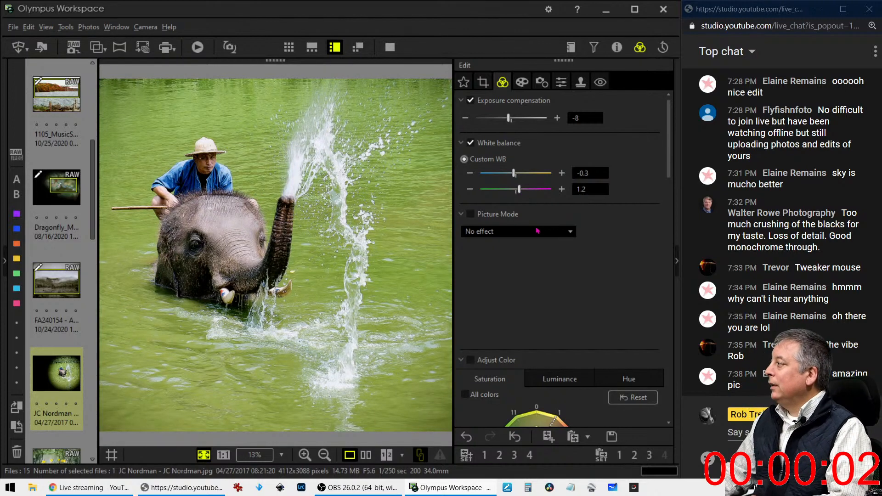
pyautogui.click(469, 189)
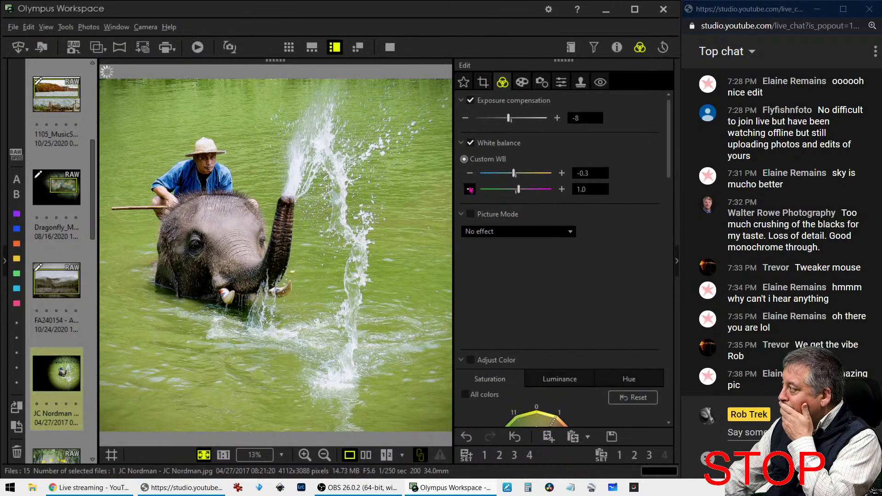
pyautogui.click(469, 189)
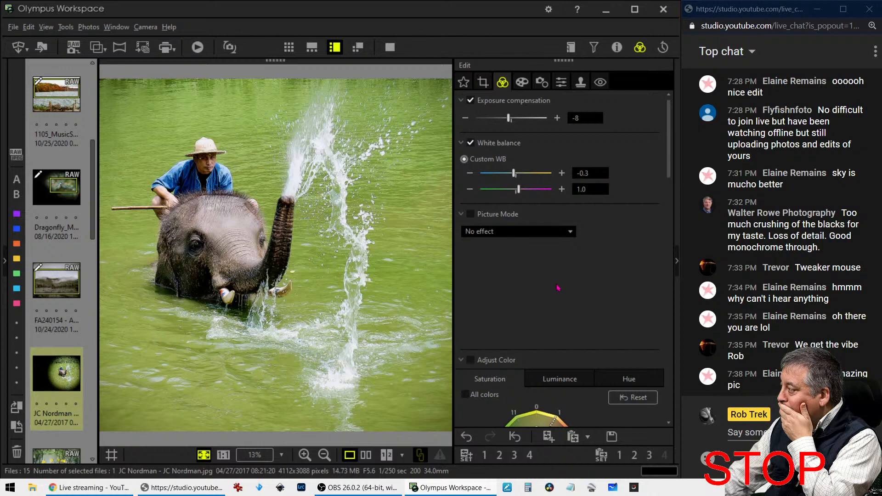
pyautogui.scroll(-3, 558, 289)
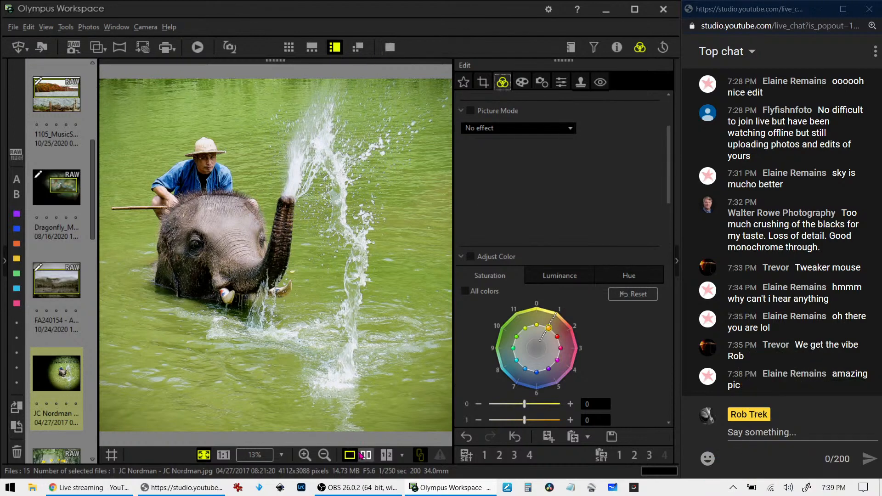
# View the edited elephant beside the original full screen, zoomed on the tusk, then exit to the editor
pyautogui.click(356, 47)
pyautogui.click(390, 47)
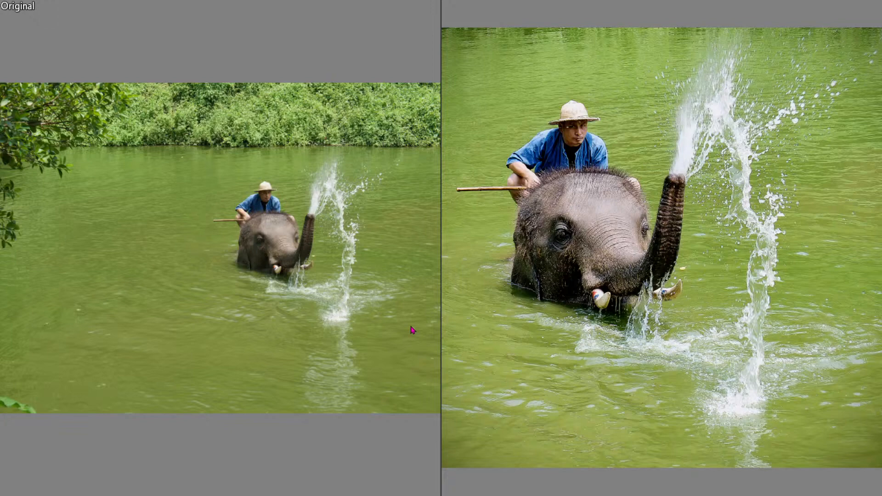
pyautogui.click(603, 302)
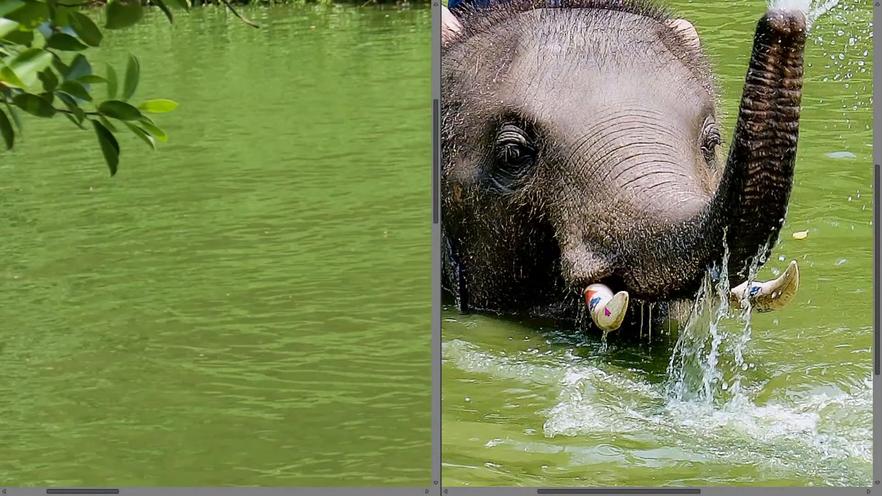
pyautogui.moveTo(604, 308); pyautogui.dragTo(712, 393)
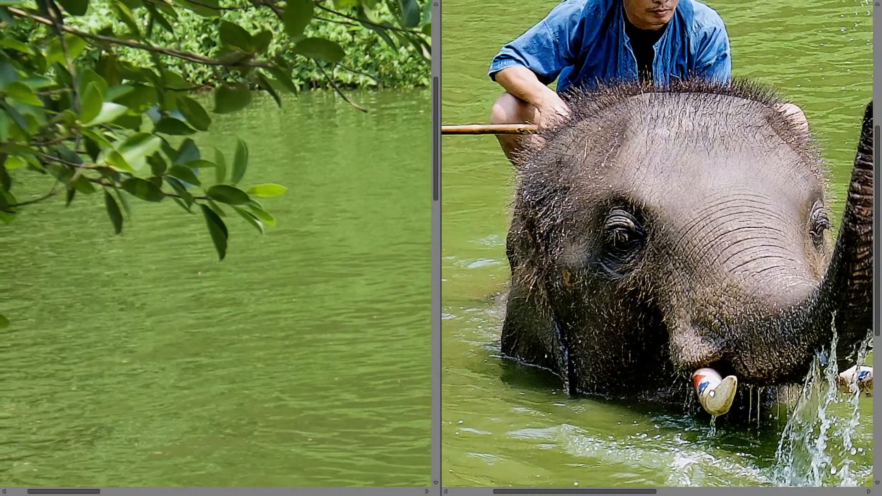
pyautogui.click(712, 393)
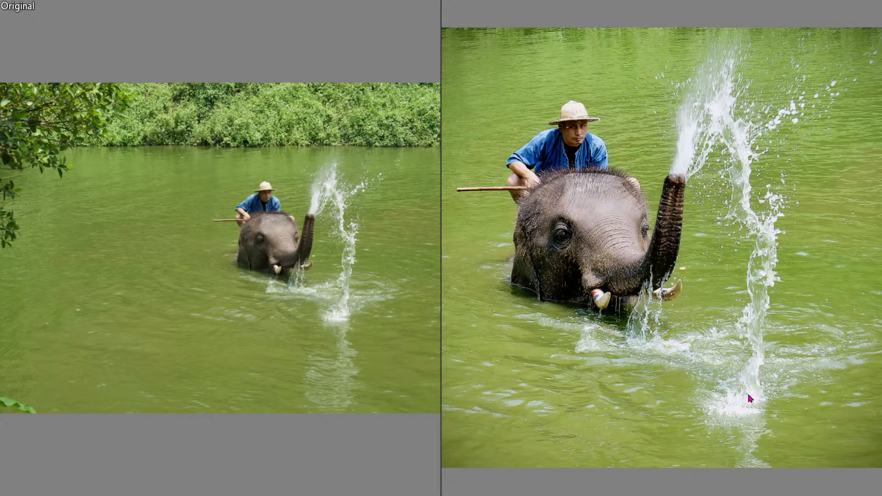
pyautogui.press('Escape')
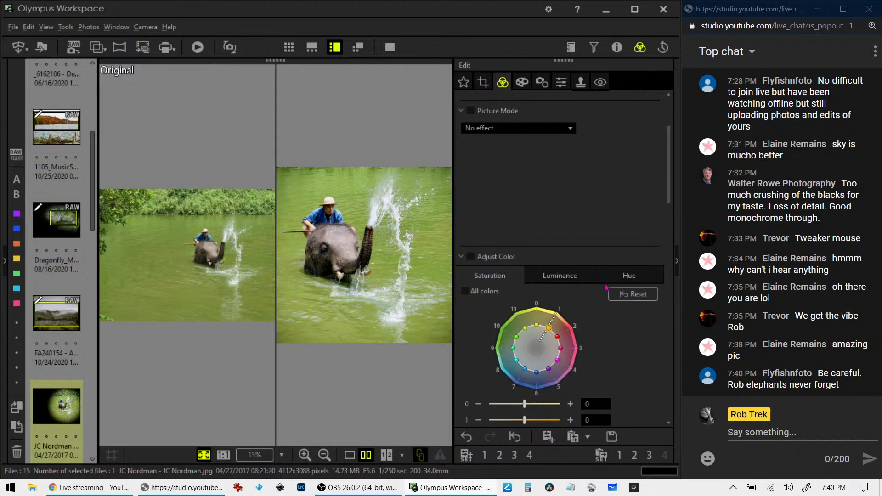
# Tighten the elephant's square crop to 1454 × 1454 by pulling both corners inward
pyautogui.click(483, 83)
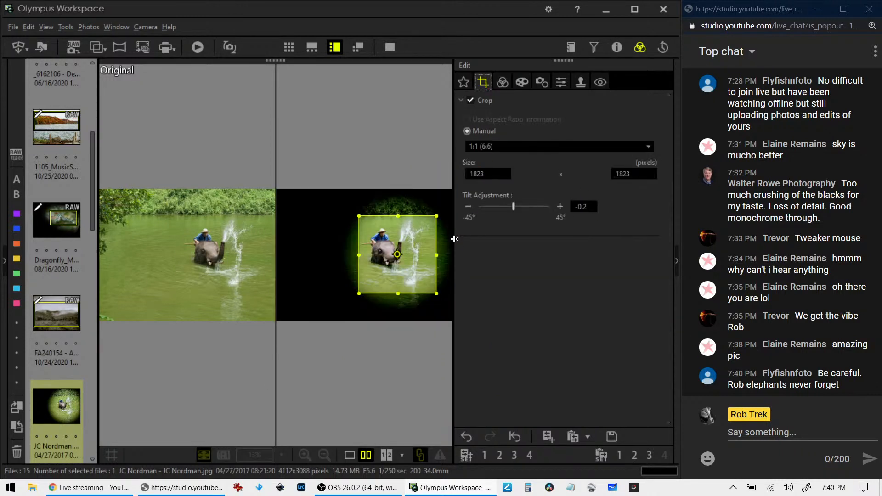
pyautogui.moveTo(435, 292); pyautogui.dragTo(428, 284)
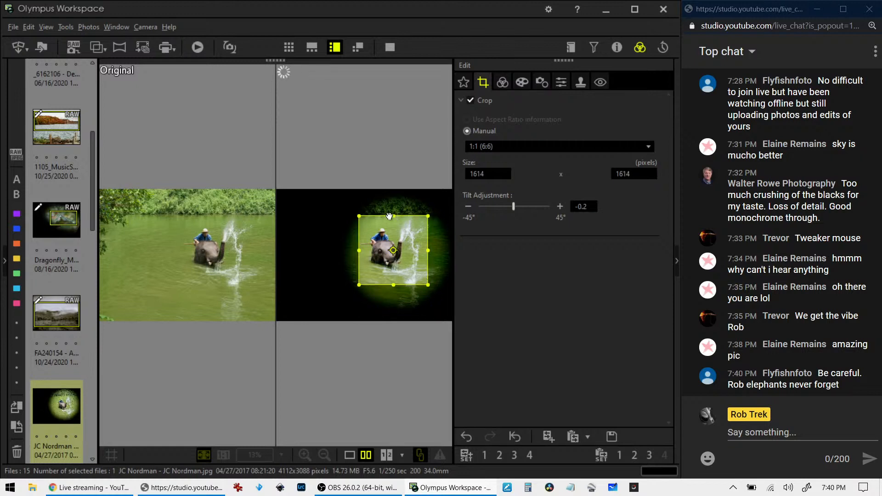
pyautogui.moveTo(360, 217); pyautogui.dragTo(366, 223)
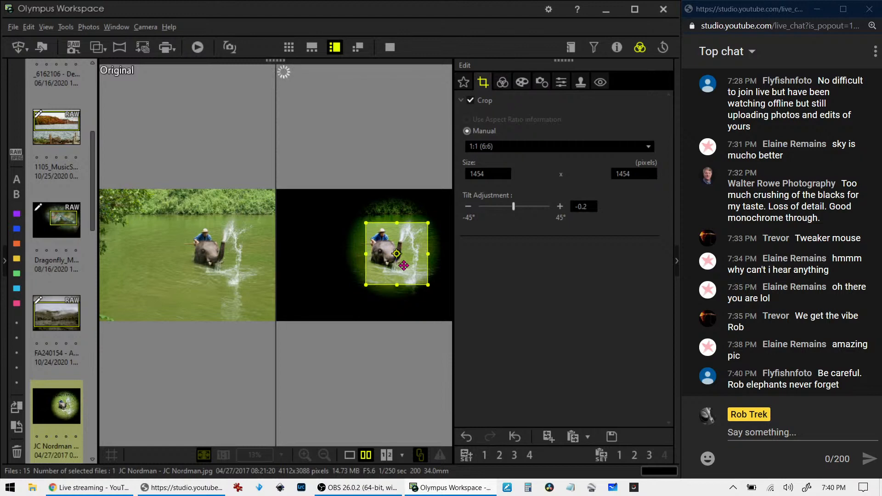
pyautogui.click(503, 81)
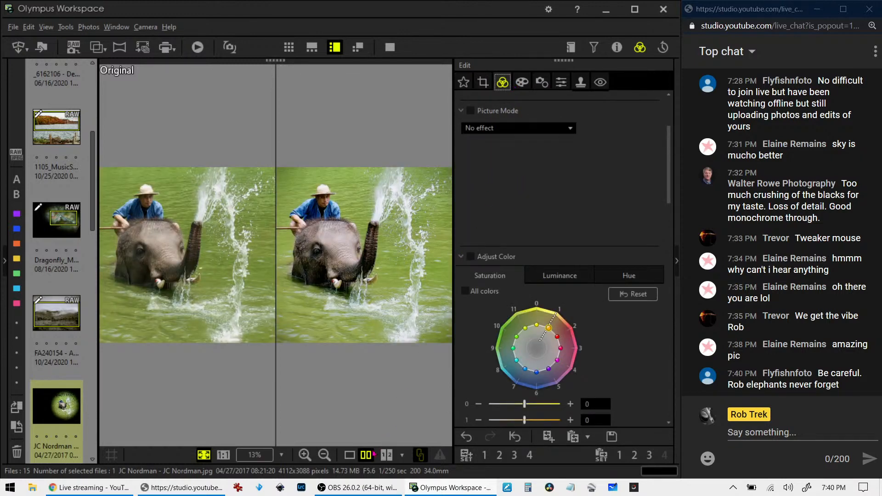
# Show only the edited elephant photo, preview it full screen, then exit
pyautogui.click(350, 455)
pyautogui.click(483, 82)
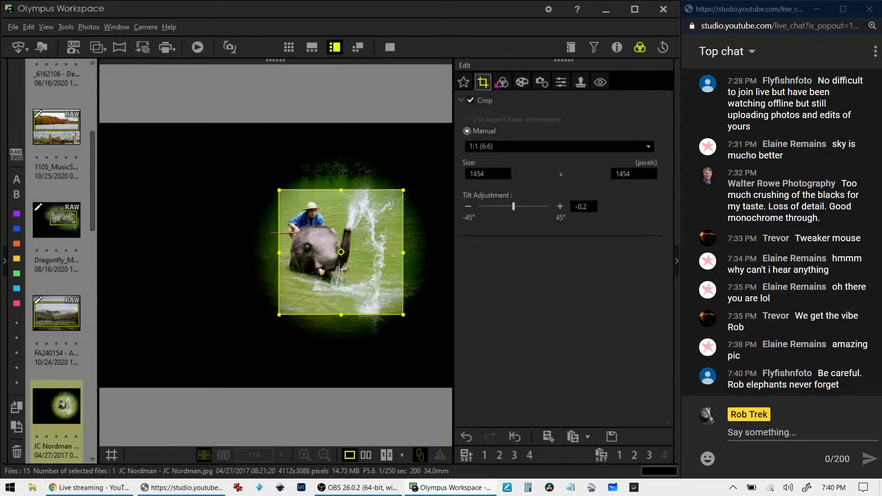
pyautogui.click(502, 83)
pyautogui.click(390, 47)
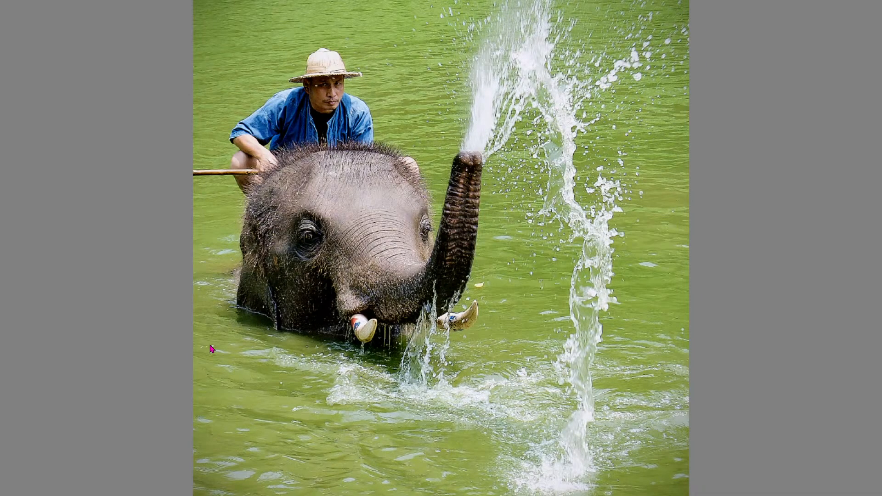
pyautogui.press('XF86AudioLowerVolume')
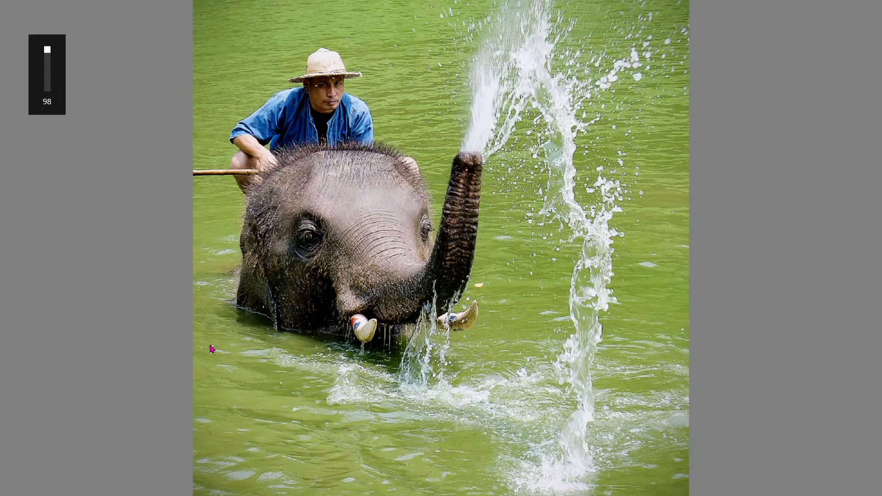
pyautogui.press('XF86AudioRaiseVolume')
pyautogui.press('Escape')
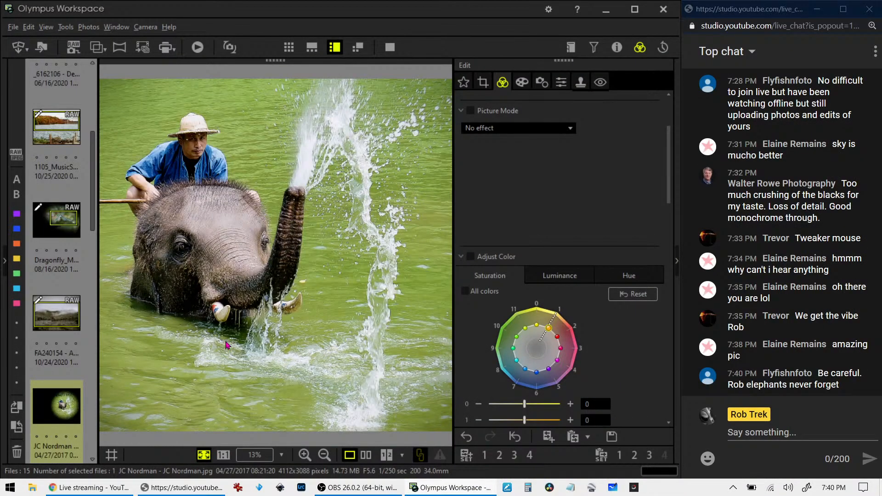
pyautogui.scroll(-3, 81, 377)
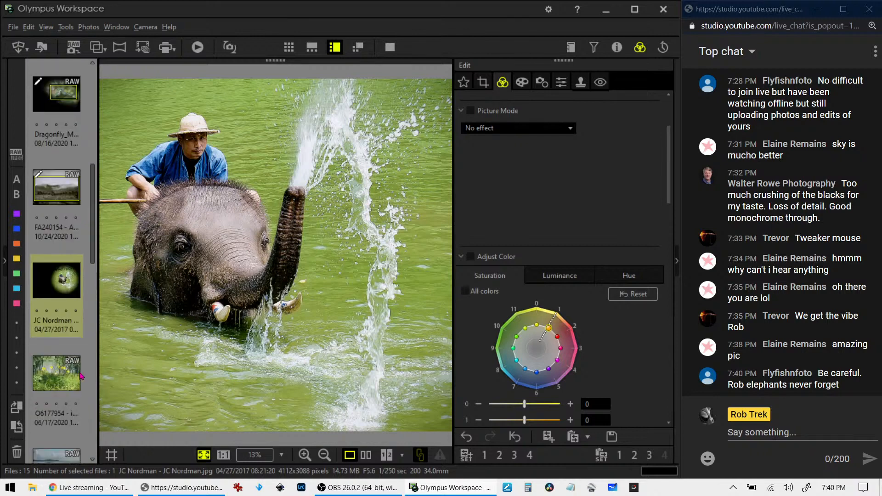
# Open the yellow-lily birch photo, glance at its Exif info, and bring up Crop settings
pyautogui.click(77, 378)
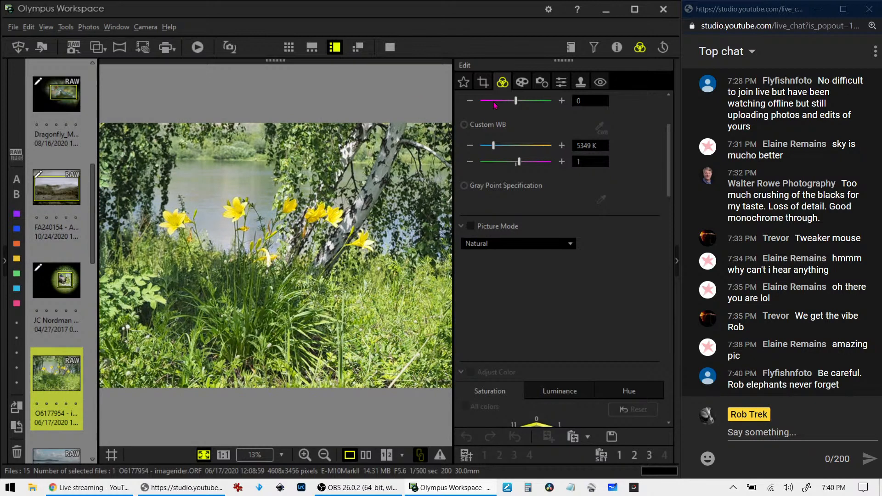
pyautogui.click(615, 50)
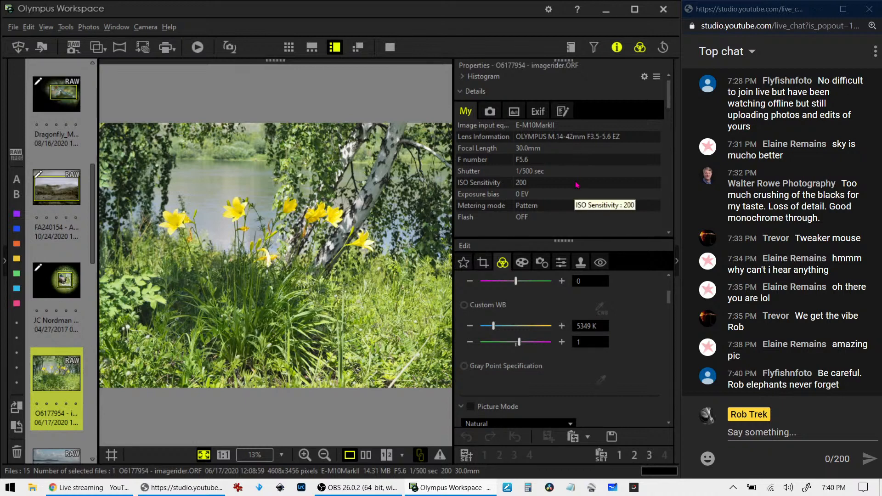
pyautogui.click(641, 51)
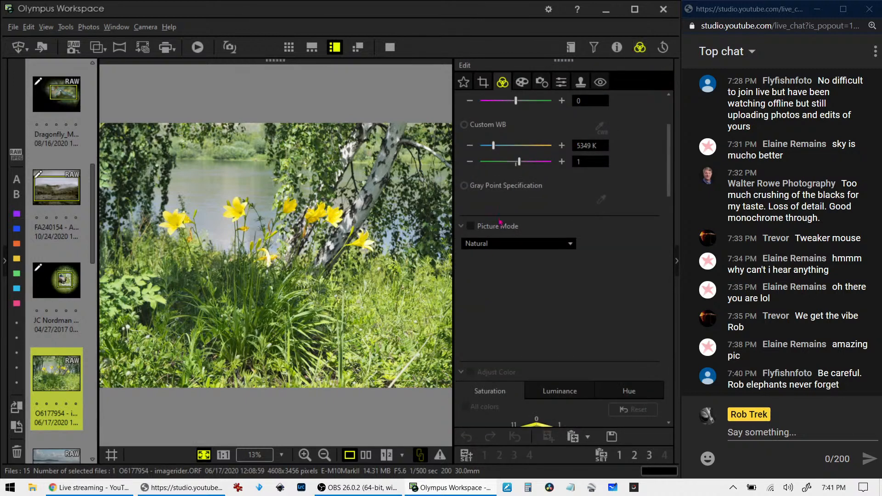
pyautogui.click(483, 83)
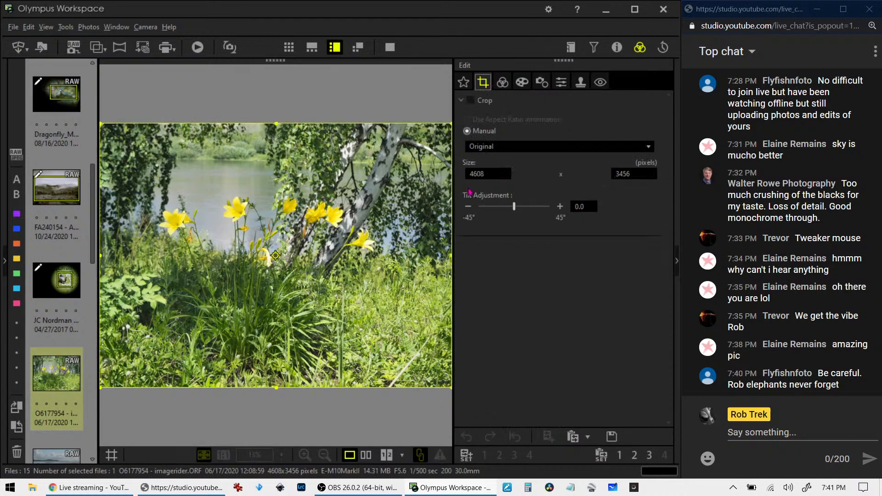
# Crop the lily photo to a 4:3 frame of 3632 × 2723 around the lilies and birch
pyautogui.click(494, 148)
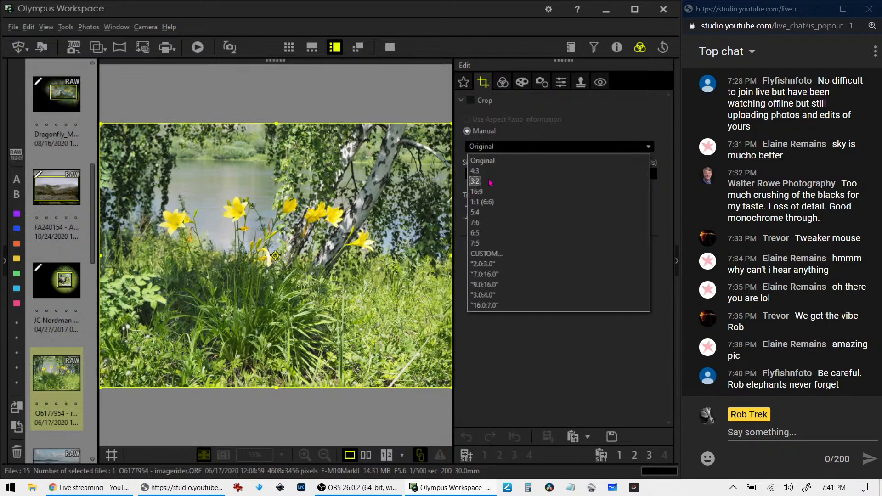
pyautogui.click(490, 201)
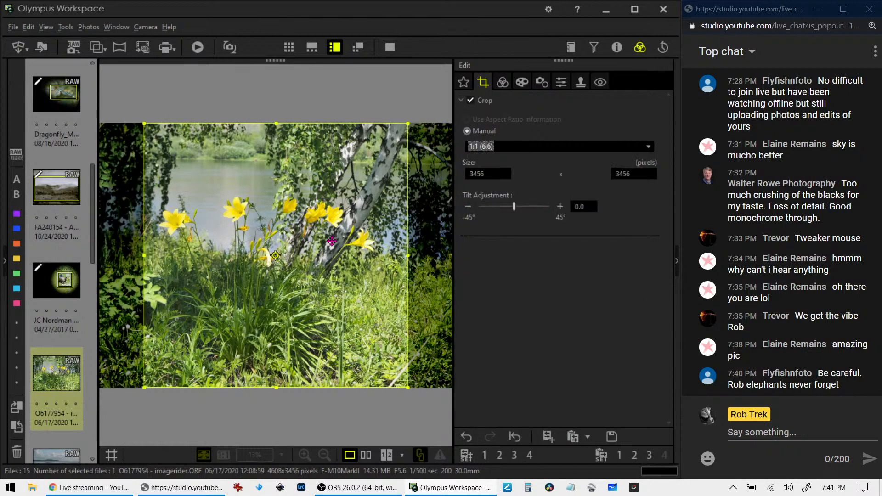
pyautogui.moveTo(325, 243)
pyautogui.mouseDown()
pyautogui.moveTo(301, 243)
pyautogui.moveTo(316, 244)
pyautogui.mouseUp()
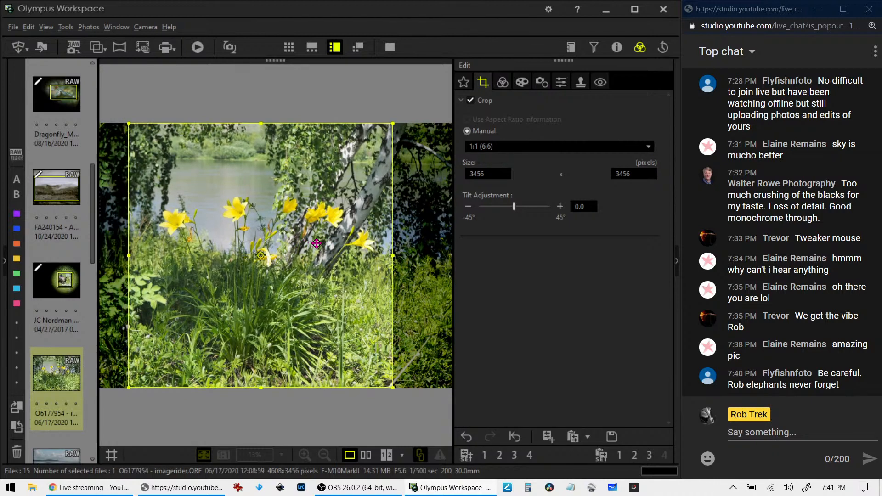
pyautogui.moveTo(260, 387); pyautogui.dragTo(287, 342)
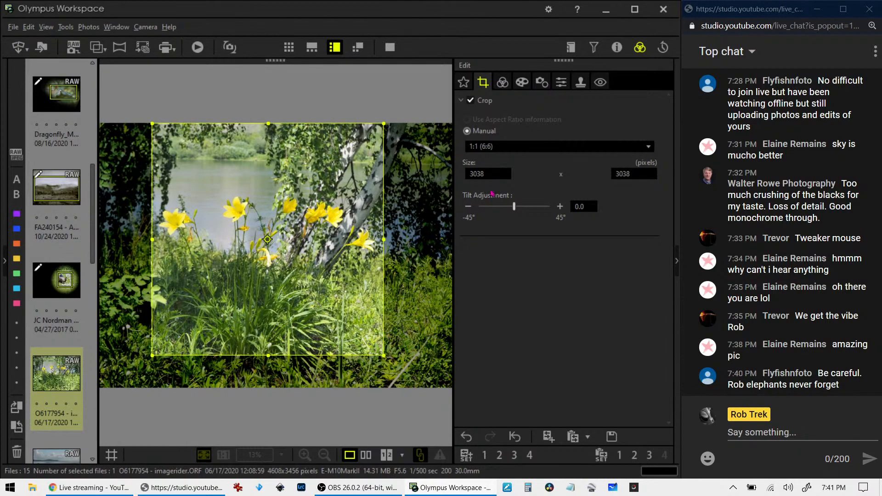
pyautogui.click(502, 149)
pyautogui.click(487, 171)
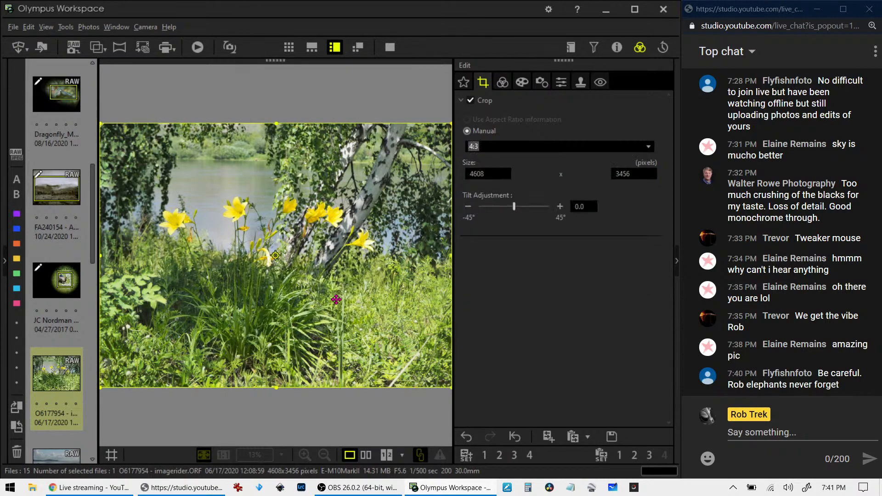
pyautogui.moveTo(277, 387); pyautogui.dragTo(283, 331)
pyautogui.moveTo(297, 298); pyautogui.dragTo(285, 310)
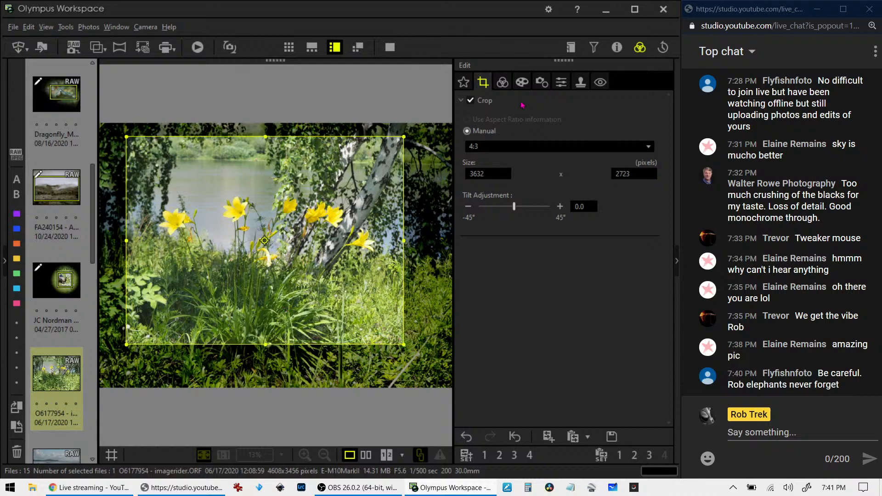
pyautogui.click(502, 82)
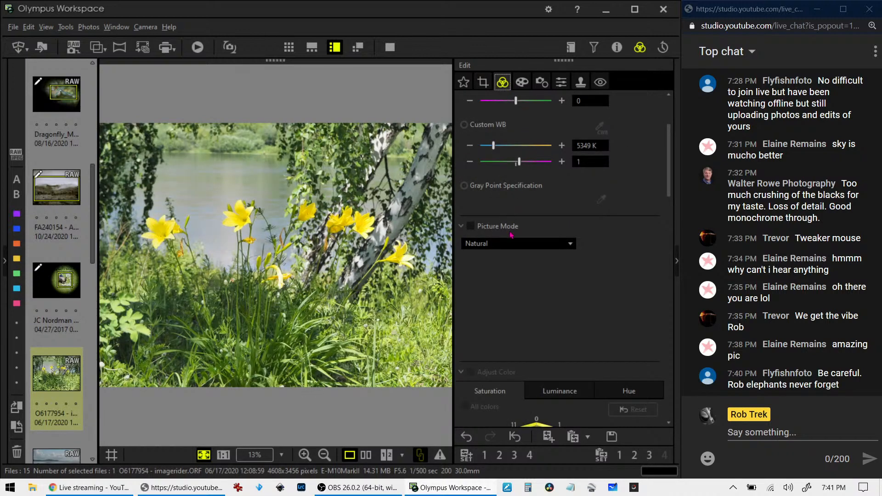
# Tilt the lily photo to -0.7° and apply it
pyautogui.click(482, 83)
pyautogui.click(469, 207)
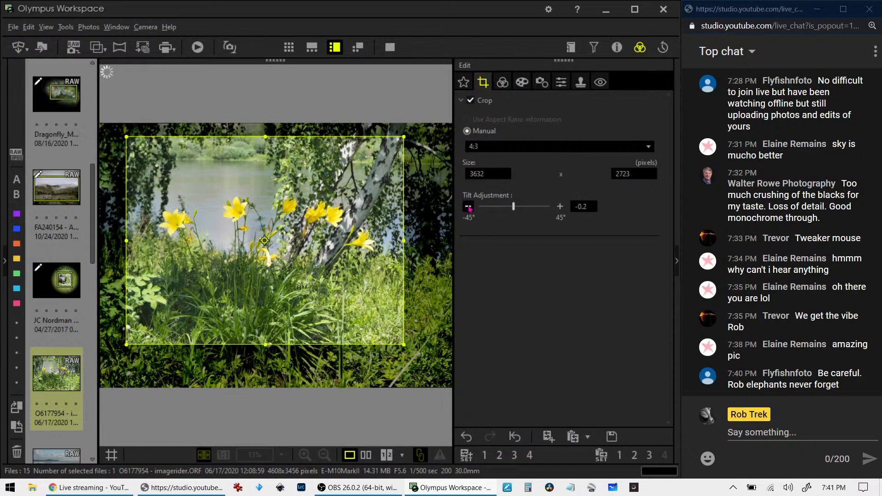
pyautogui.click(469, 208)
pyautogui.click(468, 208)
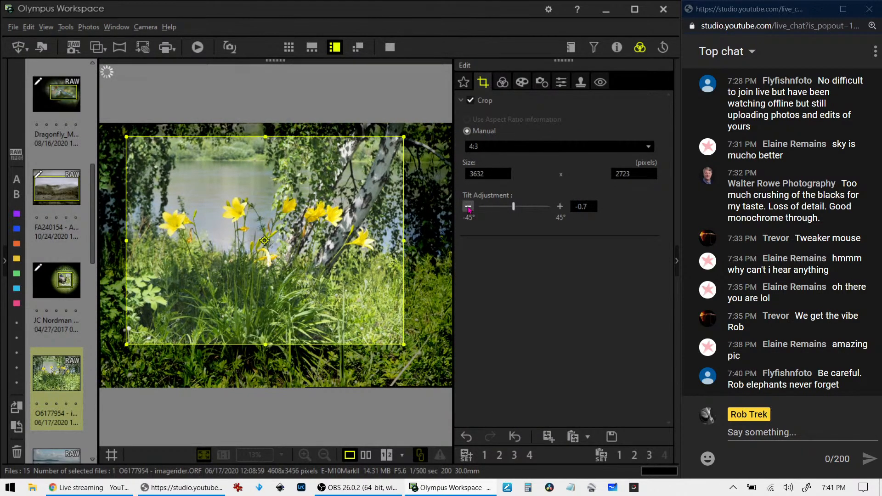
pyautogui.click(503, 84)
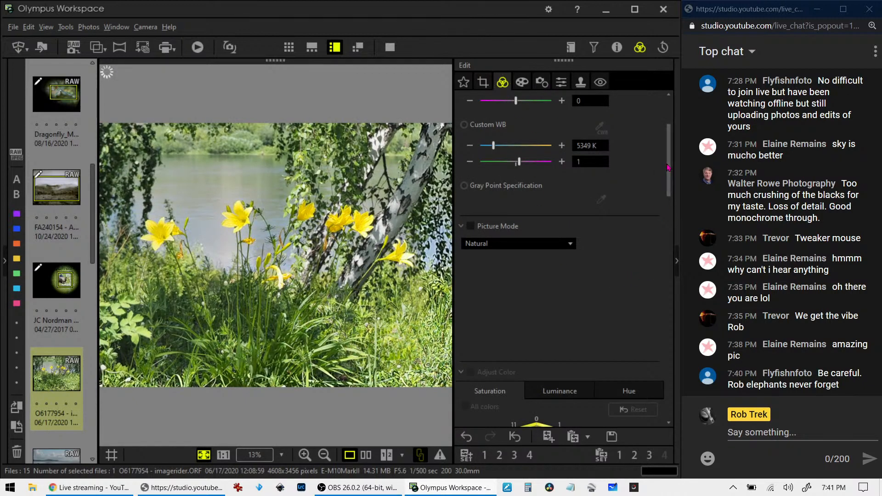
# Pull the RGB tone curve's shadow point down and right while keeping the midtones bright
pyautogui.scroll(-10, 661, 193)
pyautogui.scroll(-3, 662, 283)
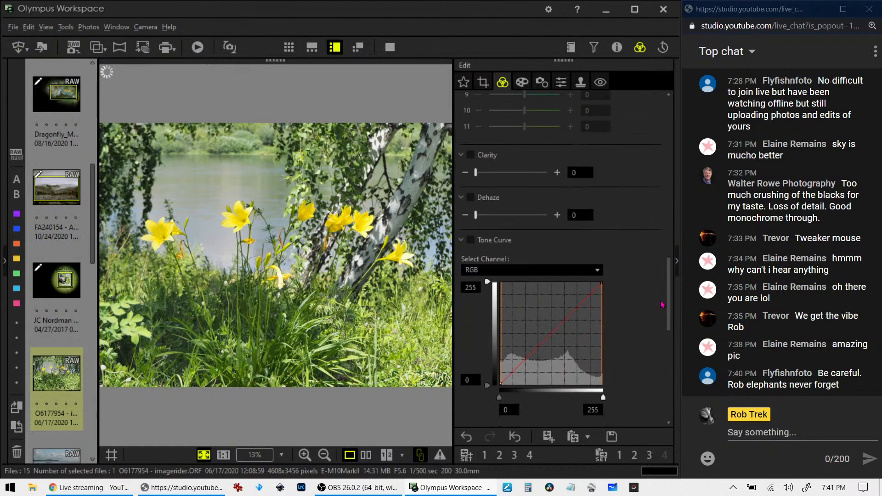
pyautogui.moveTo(513, 354); pyautogui.dragTo(540, 336)
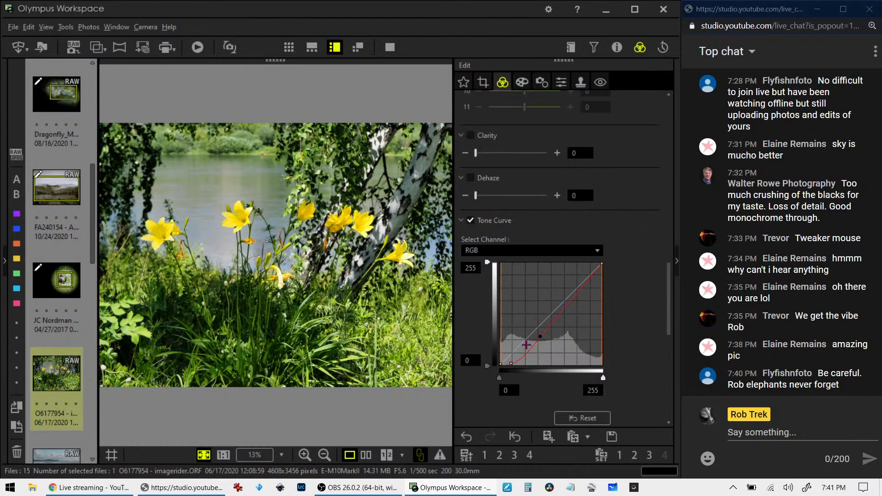
pyautogui.moveTo(512, 363)
pyautogui.mouseDown()
pyautogui.moveTo(524, 364)
pyautogui.moveTo(513, 362)
pyautogui.mouseUp()
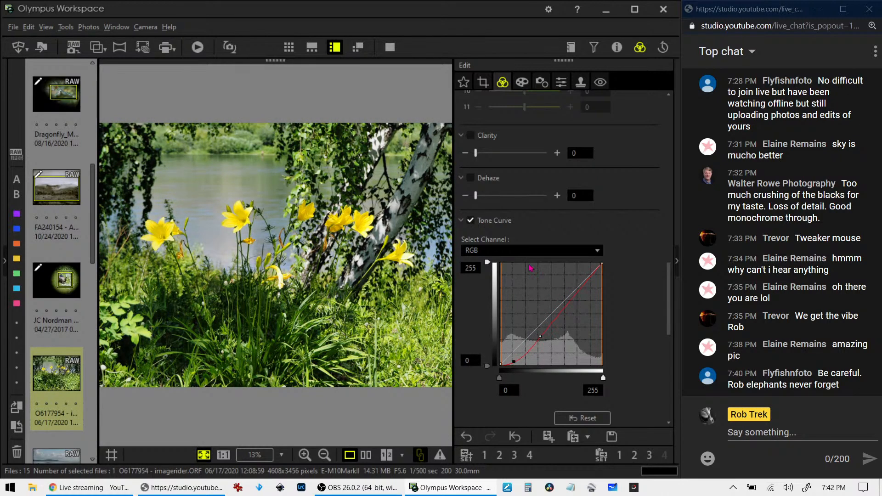
pyautogui.click(522, 83)
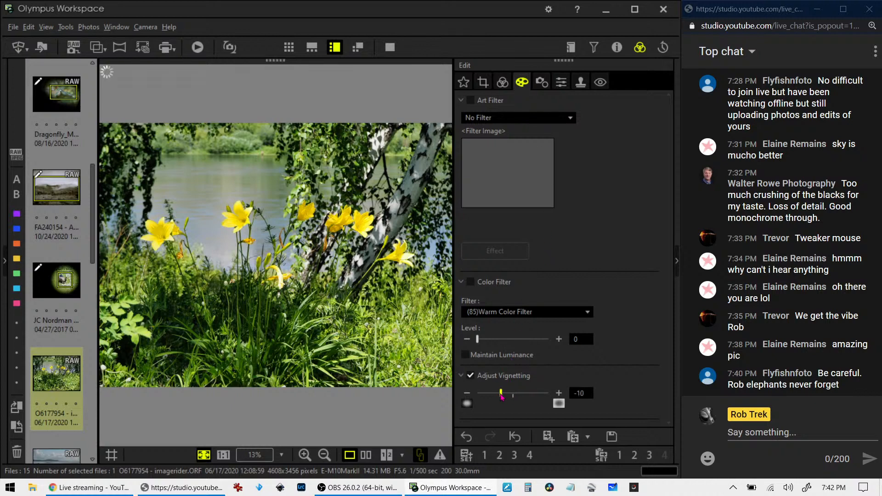
pyautogui.click(504, 83)
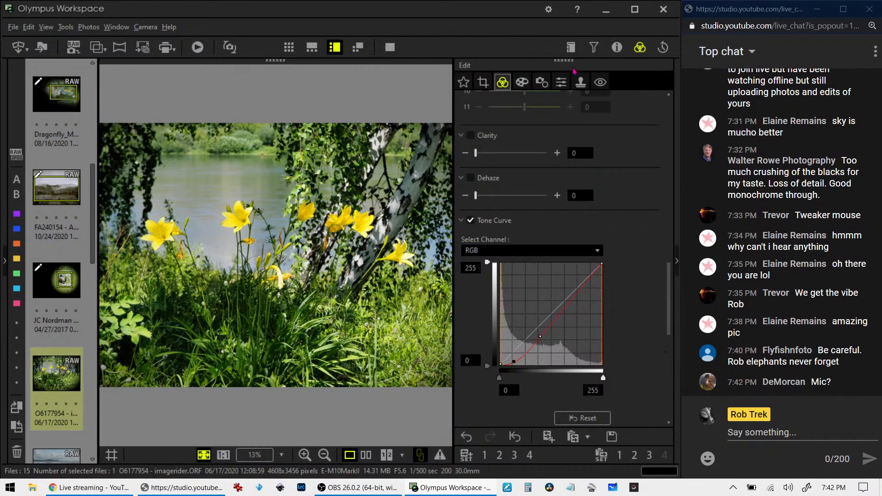
# Apply the Soft Focus art filter to the lily photo
pyautogui.click(561, 83)
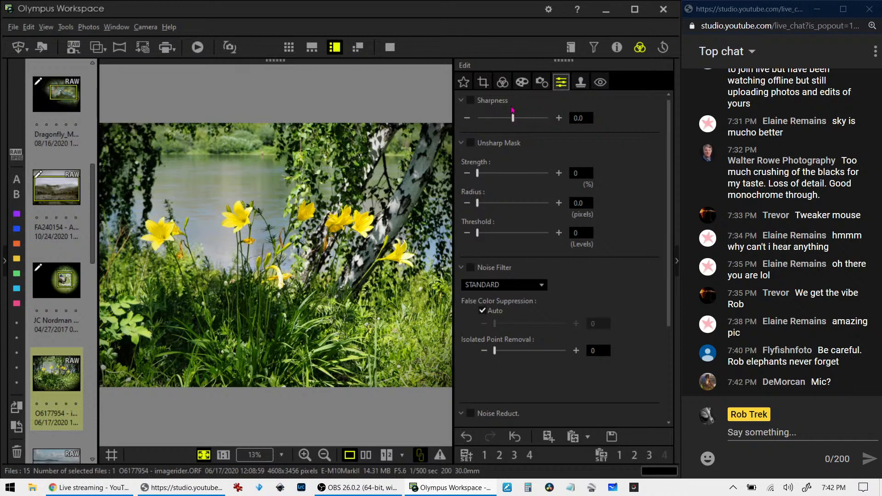
pyautogui.click(521, 83)
pyautogui.click(509, 118)
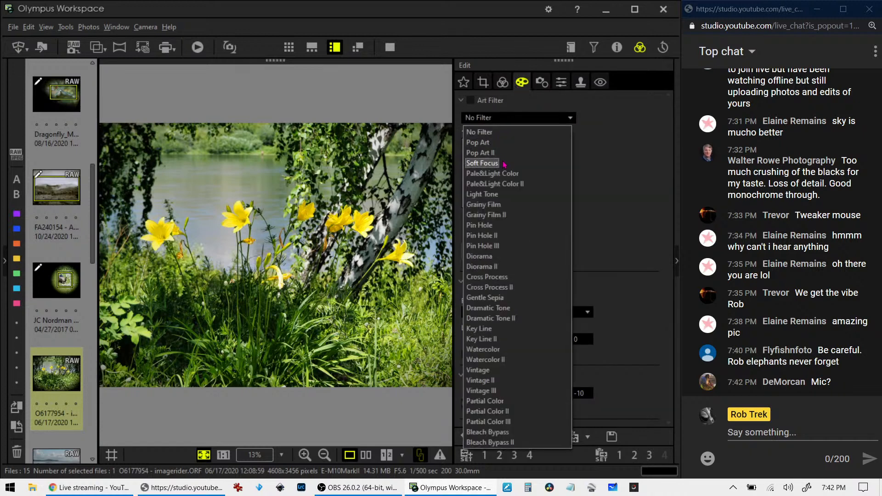
pyautogui.click(505, 162)
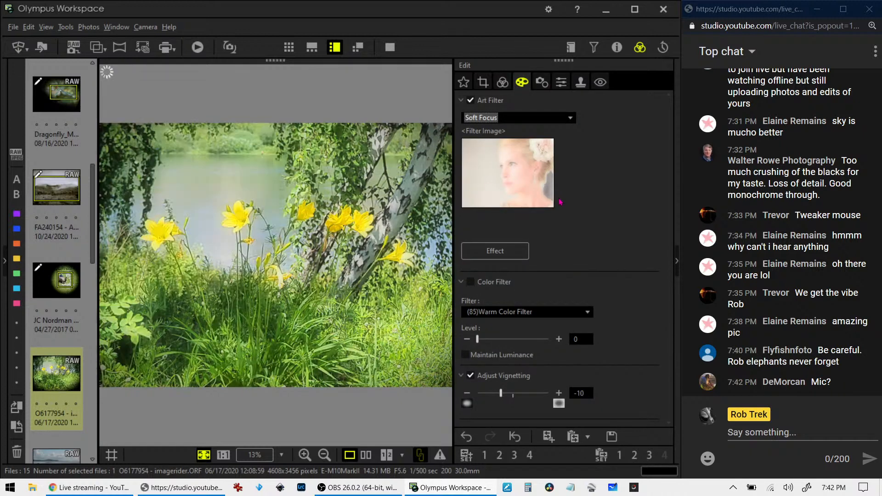
pyautogui.click(503, 82)
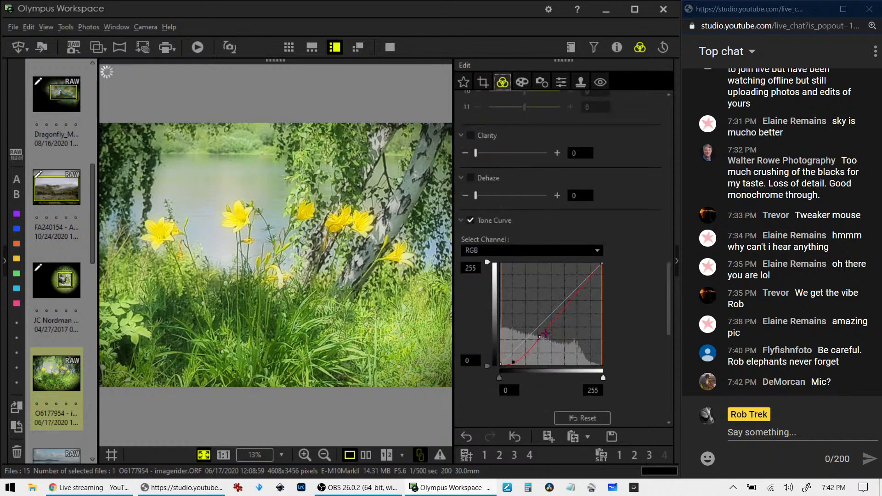
# Drag the tone curve's lower point right and add a midtone point for a steeper shadow bend
pyautogui.moveTo(514, 362); pyautogui.dragTo(532, 359)
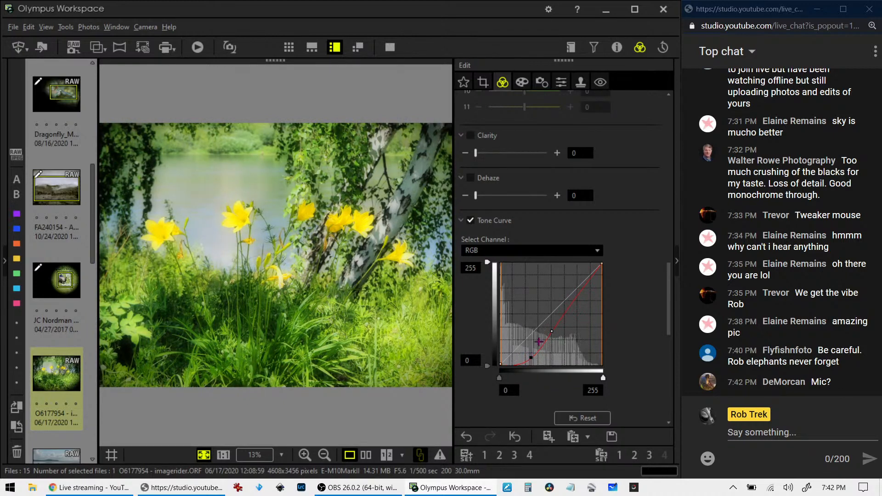
pyautogui.press('XF86AudioLowerVolume')
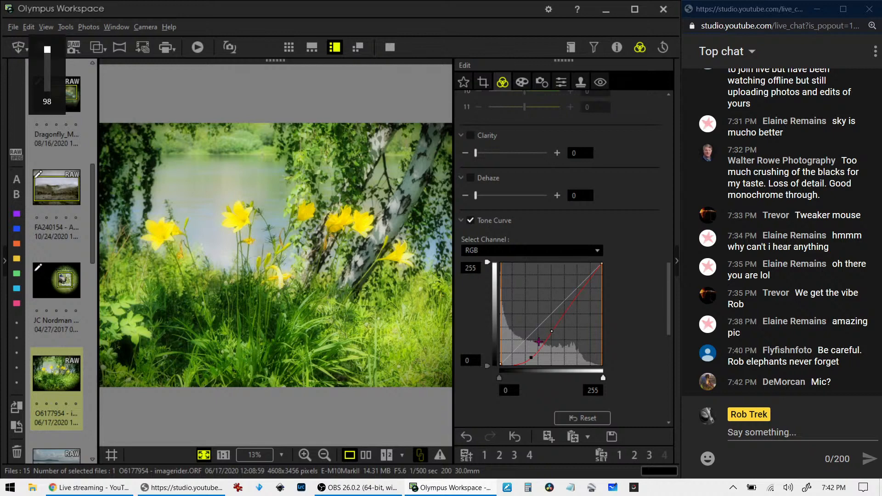
pyautogui.press('XF86AudioRaiseVolume')
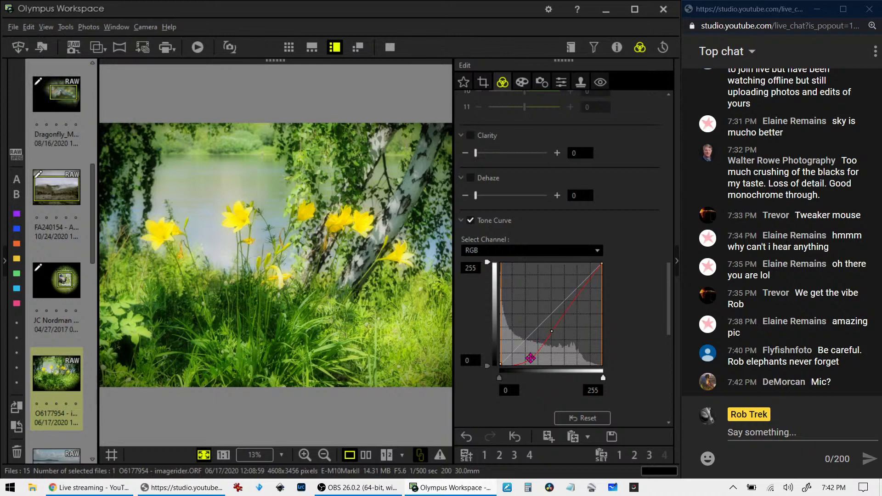
pyautogui.moveTo(531, 358); pyautogui.dragTo(534, 360)
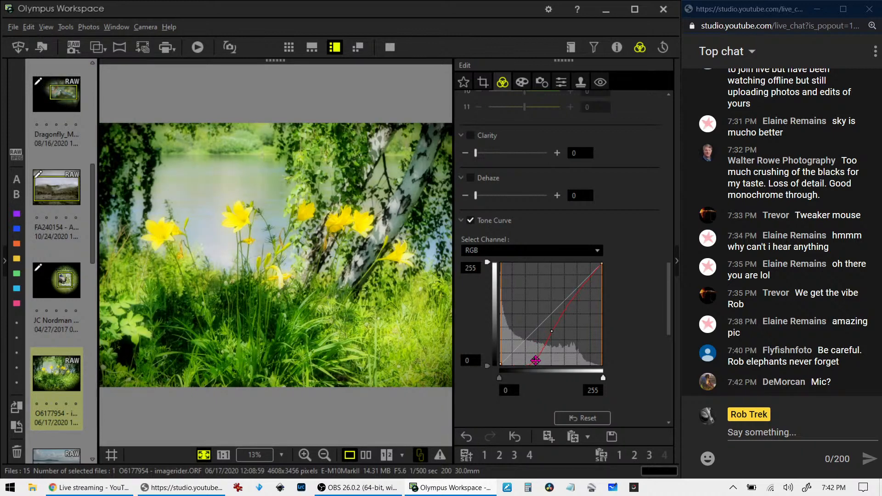
pyautogui.moveTo(535, 360); pyautogui.dragTo(565, 323)
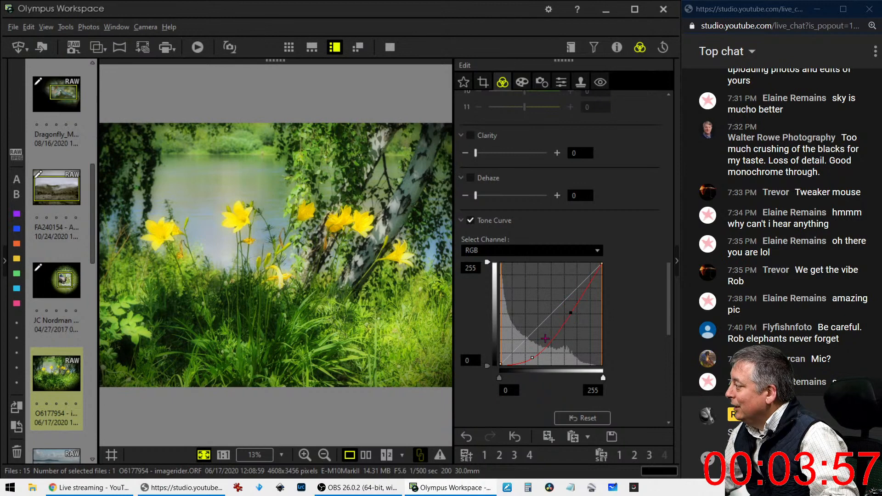
pyautogui.scroll(-2, 538, 395)
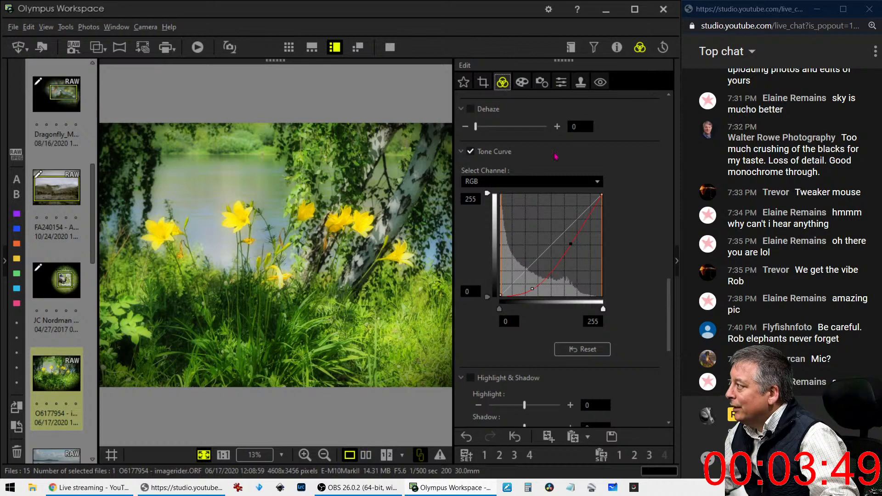
# Recrop the lily photo to 16:9 at 3722 × 2093, shifting the frame slightly
pyautogui.click(482, 82)
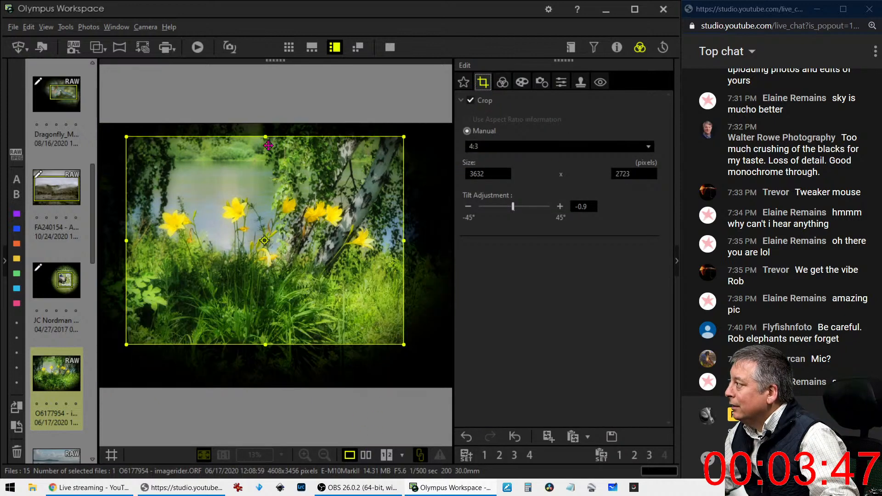
pyautogui.click(478, 151)
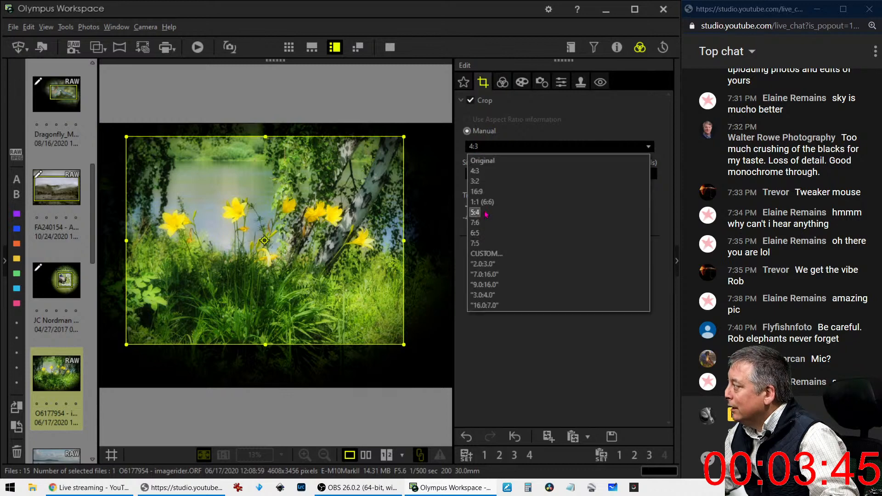
pyautogui.click(489, 191)
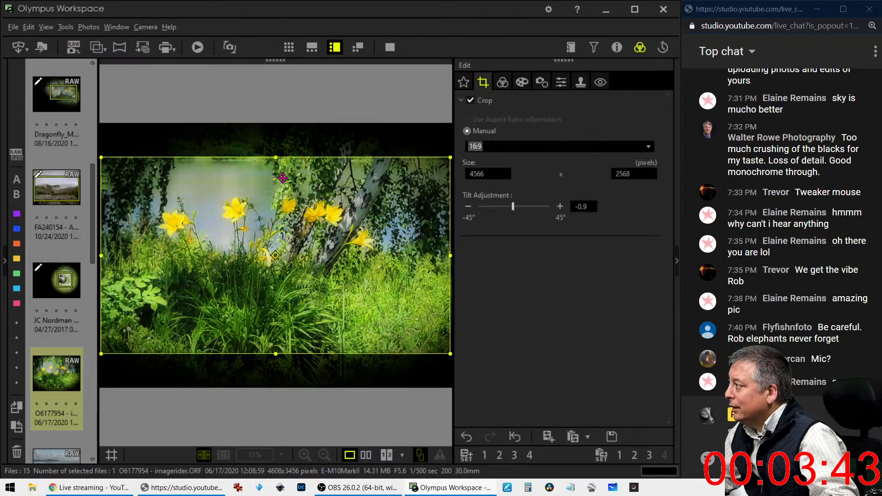
pyautogui.moveTo(275, 350); pyautogui.dragTo(276, 317)
pyautogui.moveTo(289, 275)
pyautogui.mouseDown()
pyautogui.moveTo(280, 282)
pyautogui.moveTo(305, 278)
pyautogui.mouseUp()
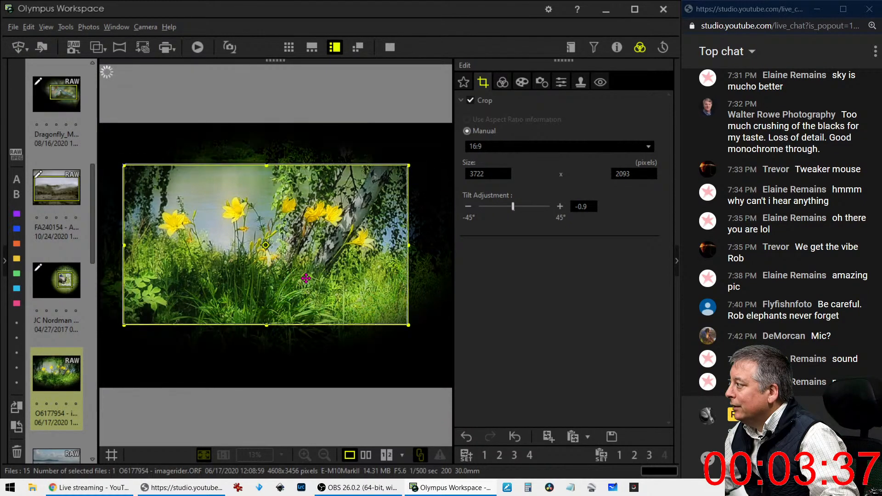
pyautogui.click(503, 83)
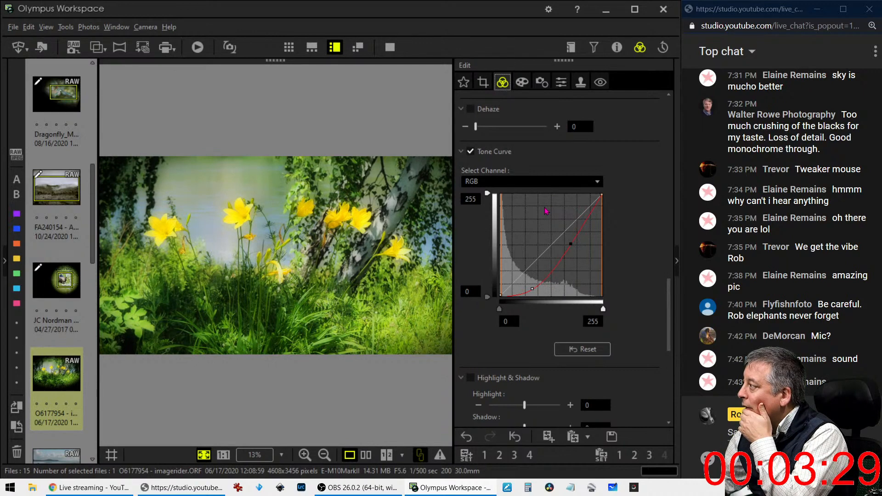
# Straighten the photo slightly with Tilt +, then compare it full screen beside the original
pyautogui.click(483, 82)
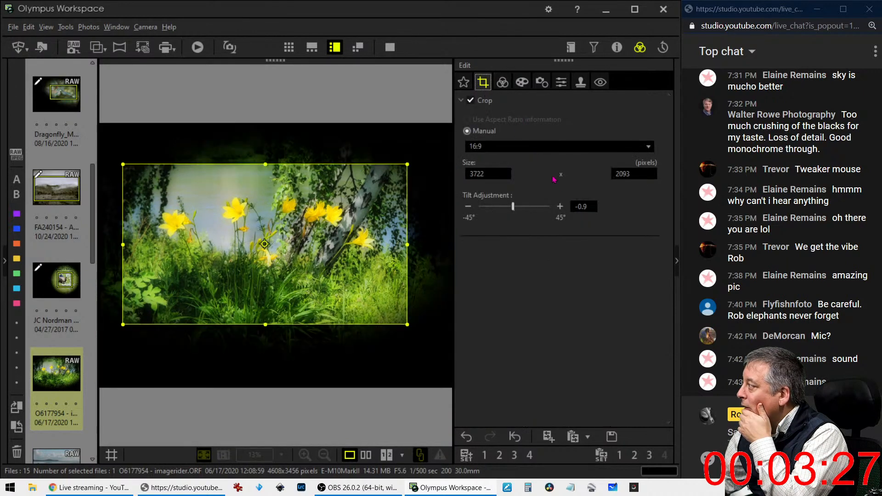
pyautogui.click(557, 207)
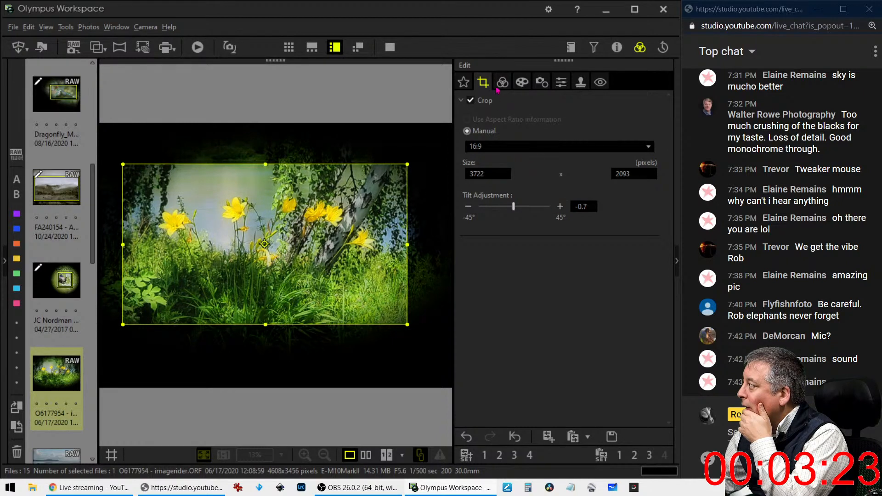
pyautogui.click(502, 82)
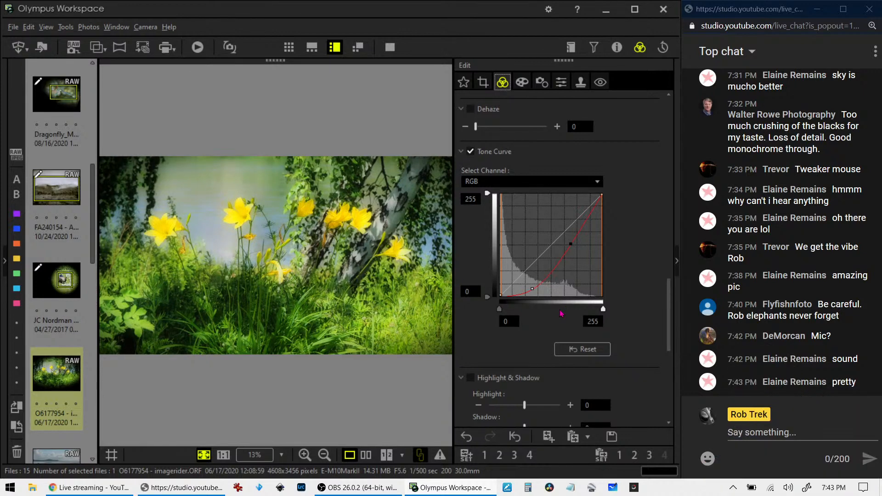
pyautogui.click(366, 456)
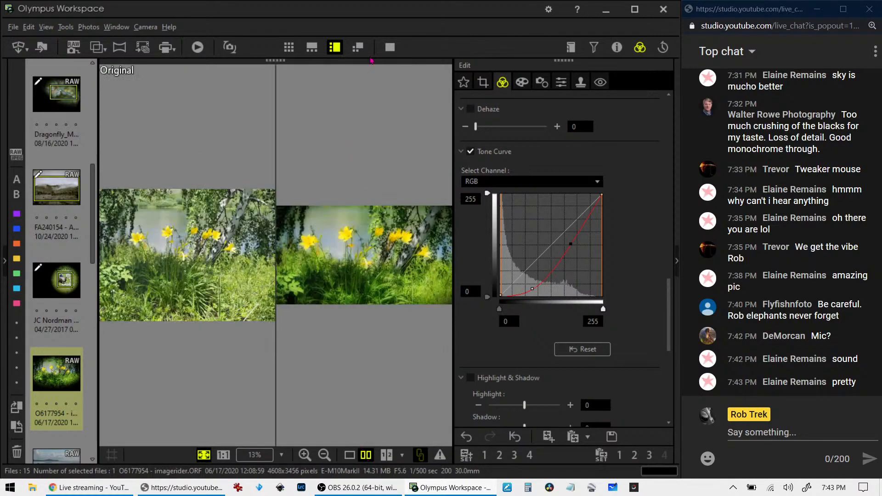
pyautogui.click(389, 46)
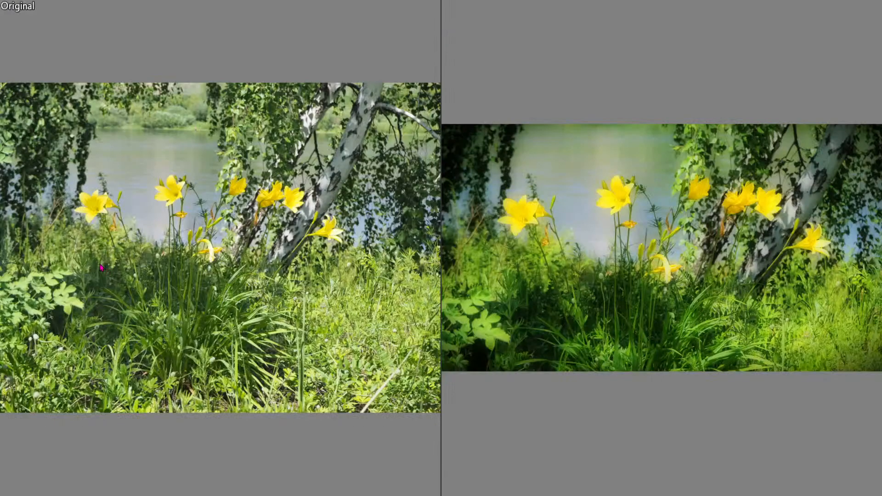
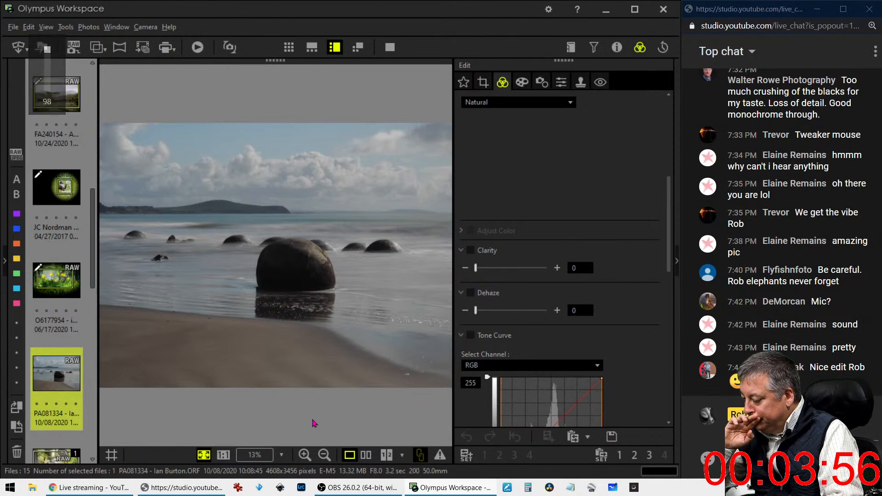
# Briefly show and hide the shooting info, set Dehaze to 38, and open the crop tool
pyautogui.press('XF86AudioRaiseVolume')
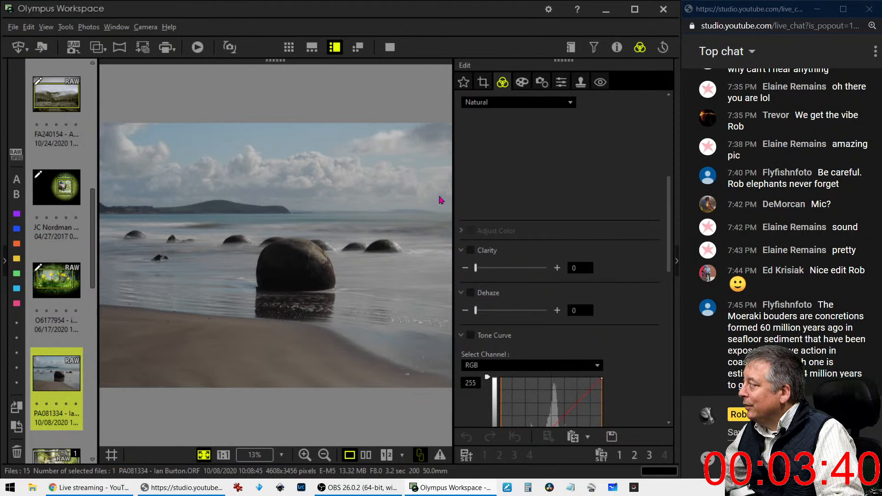
pyautogui.click(614, 48)
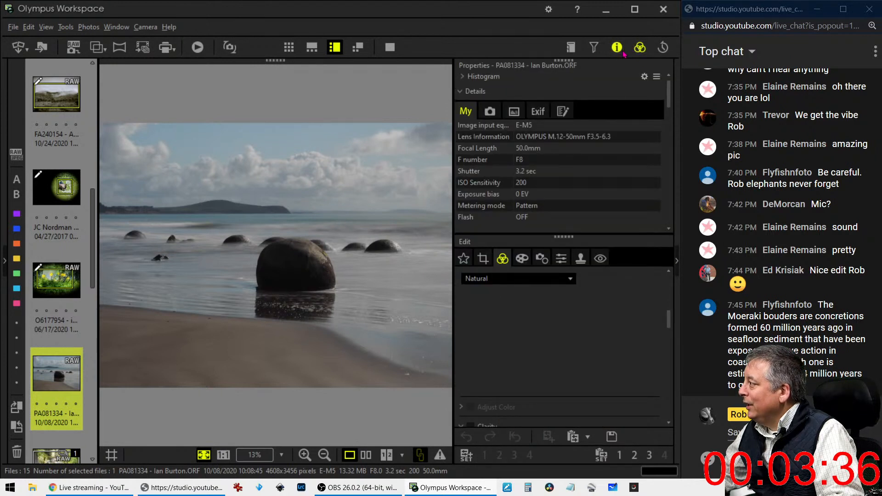
pyautogui.click(616, 48)
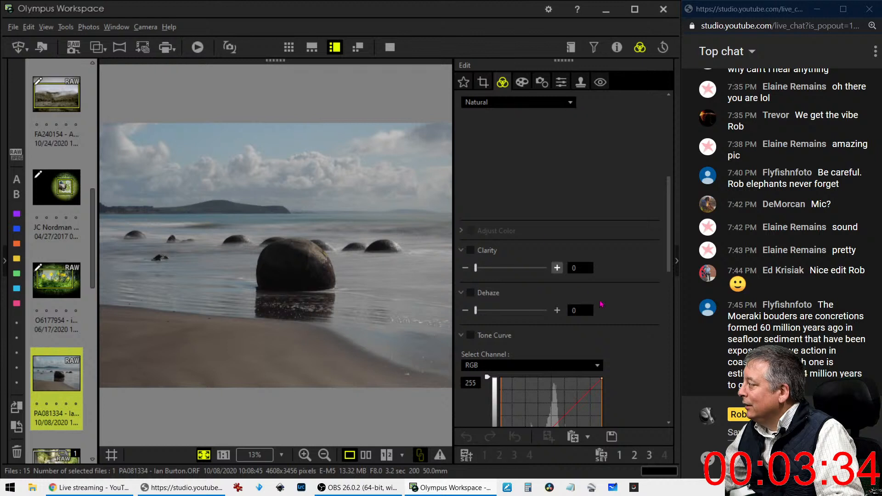
pyautogui.moveTo(476, 310); pyautogui.dragTo(503, 312)
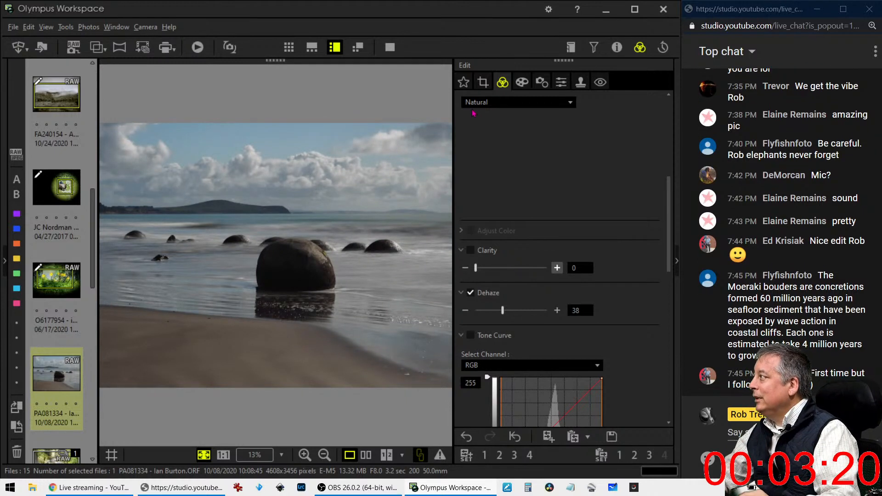
pyautogui.click(486, 85)
# Choose the 16:9 crop ratio and place the frame at the photo's bottom, trimming sky
pyautogui.click(501, 146)
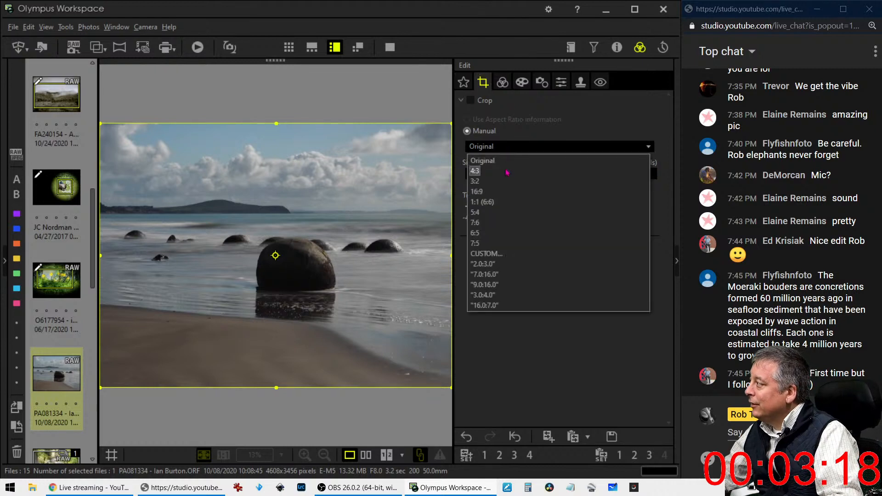
pyautogui.click(503, 192)
pyautogui.moveTo(407, 266); pyautogui.dragTo(395, 314)
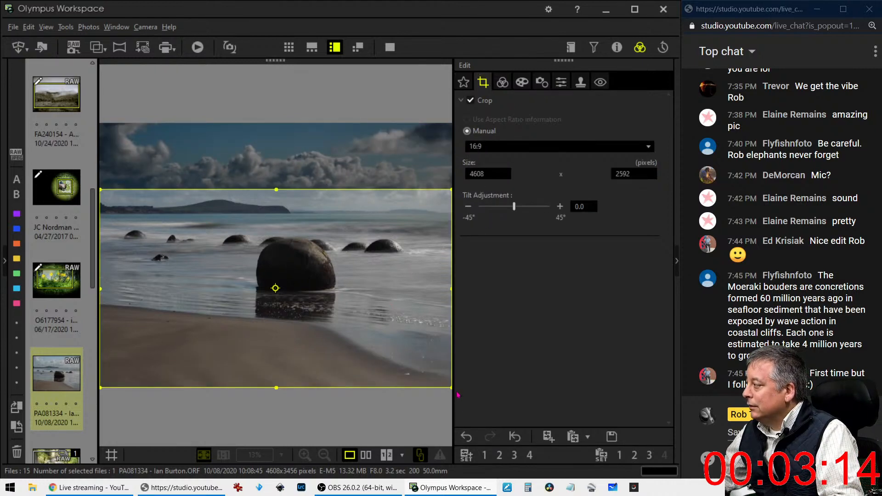
pyautogui.moveTo(450, 386); pyautogui.dragTo(420, 369)
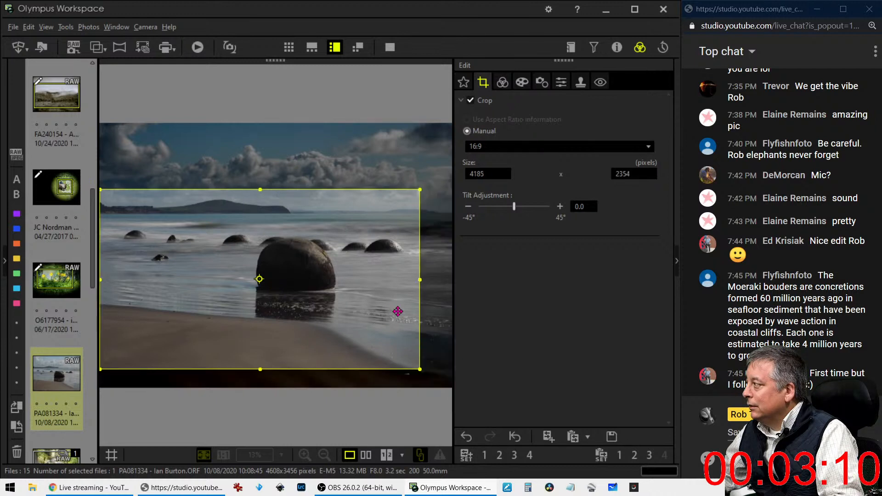
pyautogui.moveTo(396, 311); pyautogui.dragTo(395, 343)
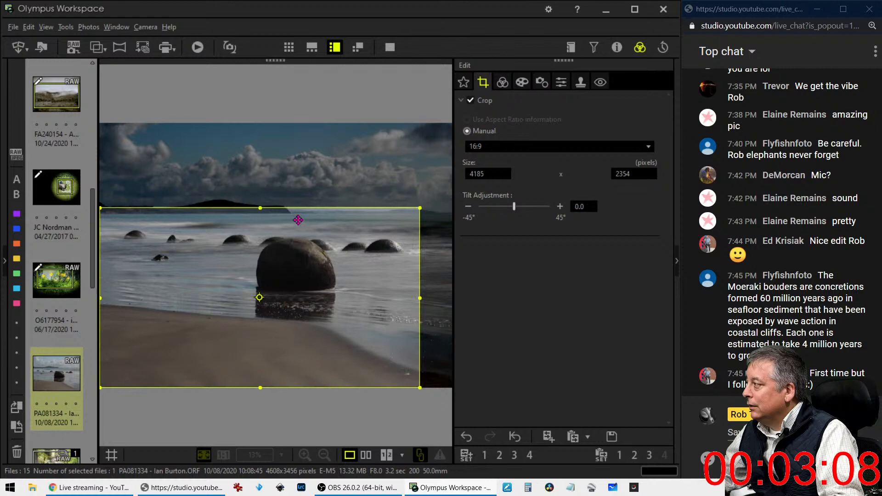
pyautogui.moveTo(259, 210); pyautogui.dragTo(265, 250)
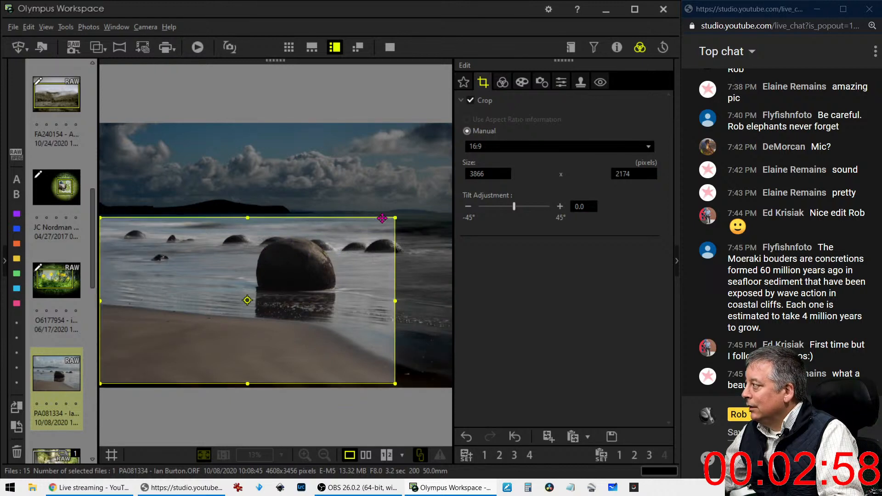
# Enlarge the 16:9 frame toward the upper corners to about 4158 × 2340 and apply it
pyautogui.moveTo(394, 216); pyautogui.dragTo(406, 216)
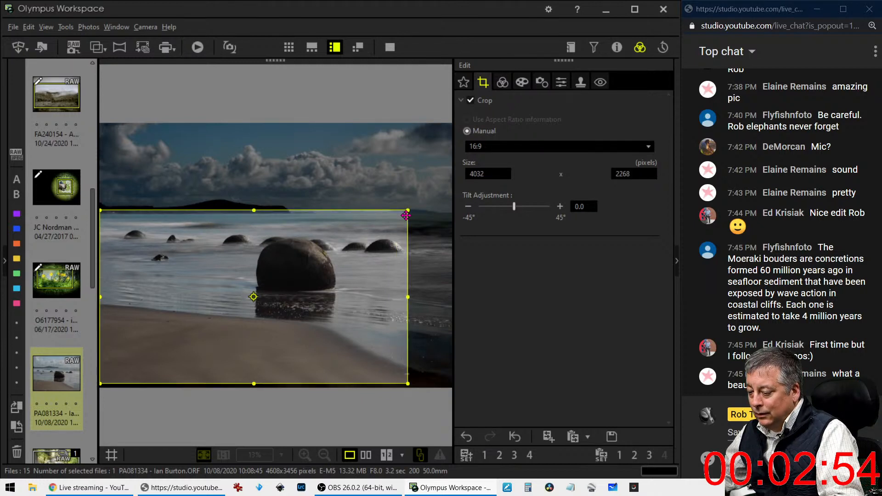
pyautogui.moveTo(406, 215); pyautogui.dragTo(416, 211)
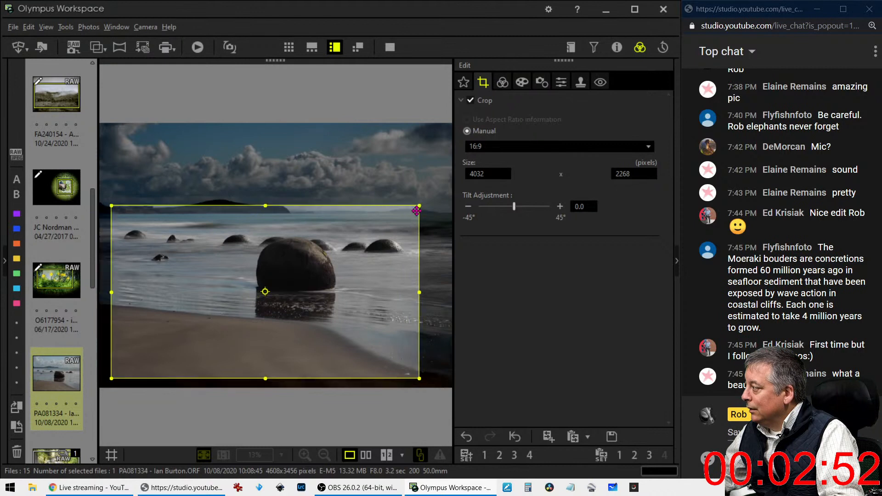
pyautogui.moveTo(386, 247)
pyautogui.mouseDown()
pyautogui.moveTo(406, 258)
pyautogui.moveTo(379, 240)
pyautogui.mouseUp()
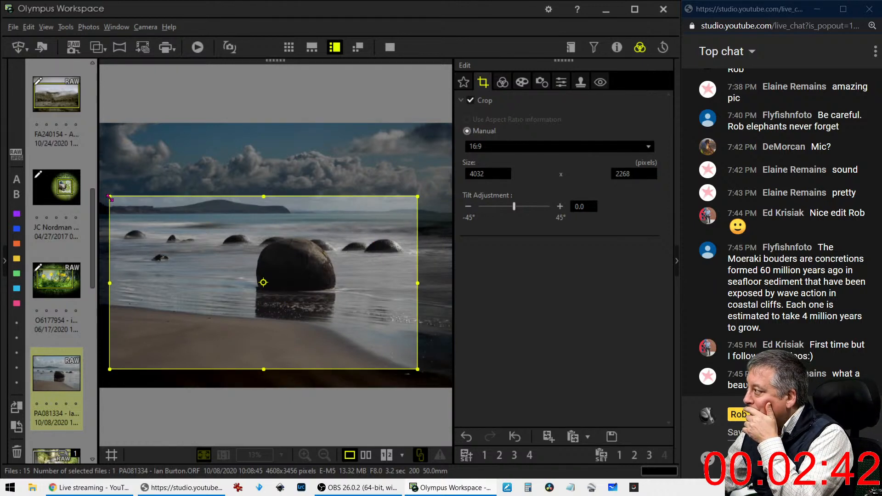
pyautogui.moveTo(109, 198); pyautogui.dragTo(100, 191)
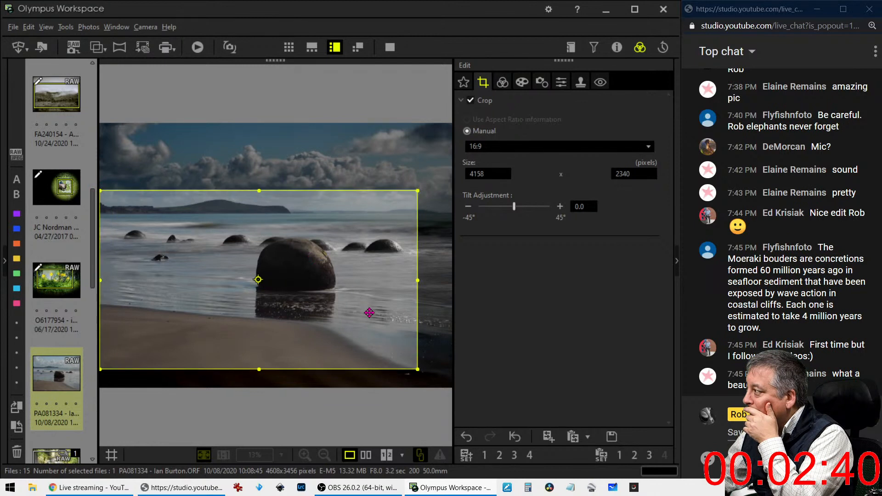
pyautogui.click(502, 82)
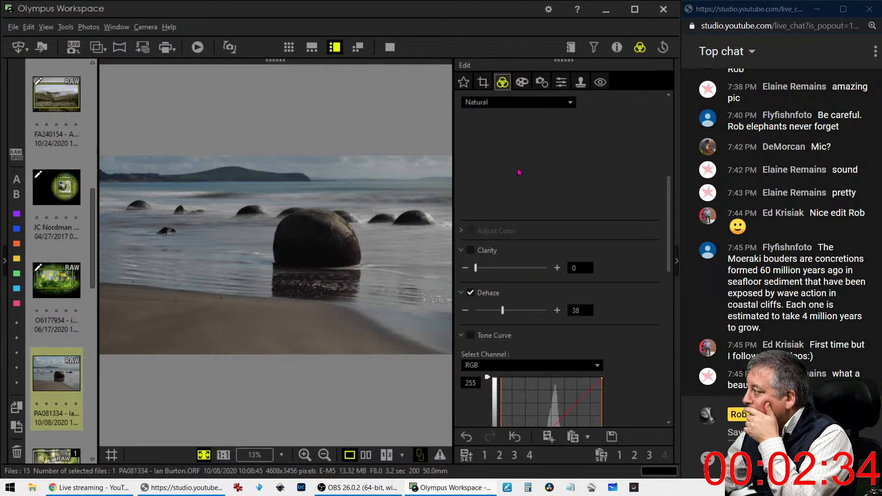
# Shrink the crop from its lower-right corner and preview the tighter framing
pyautogui.click(483, 82)
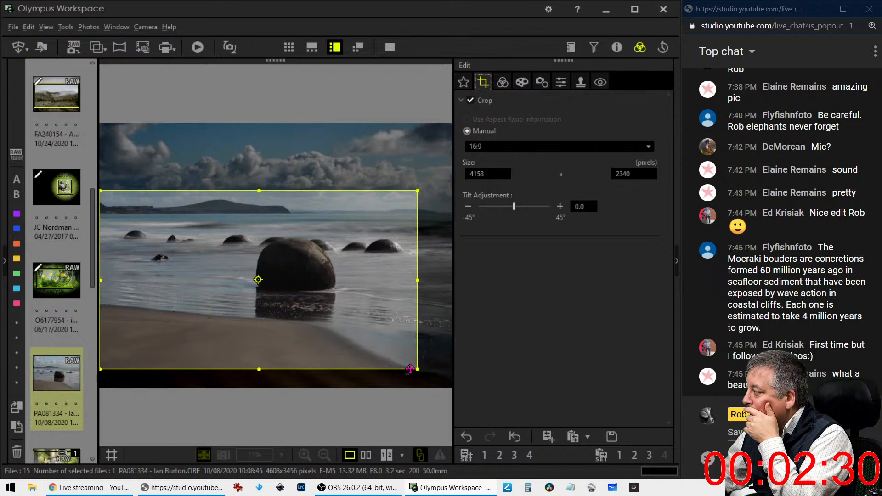
pyautogui.moveTo(419, 373); pyautogui.dragTo(344, 322)
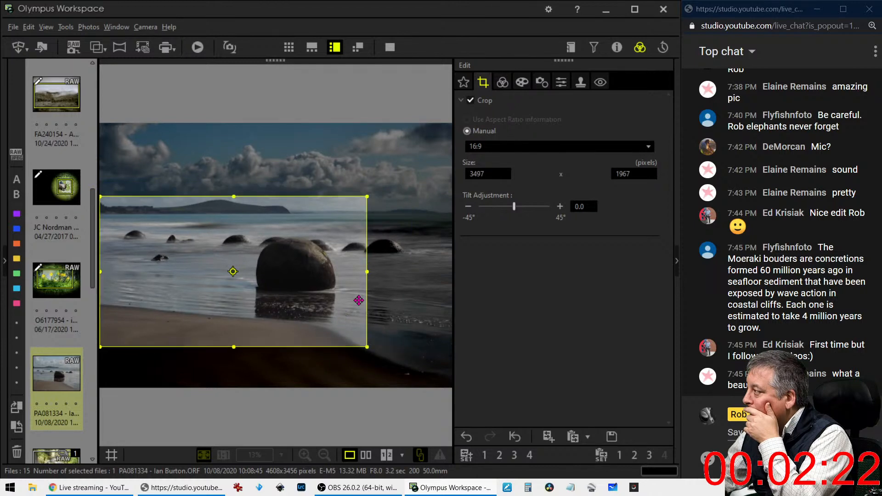
pyautogui.click(502, 83)
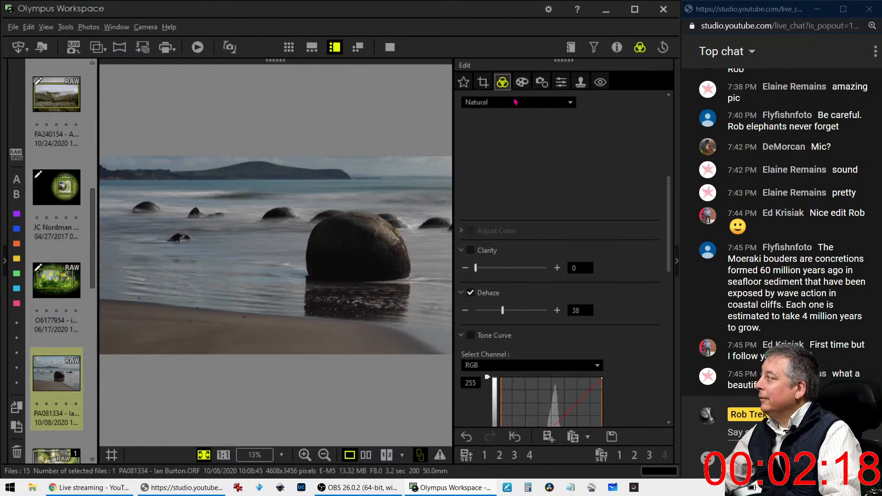
# Reposition and resize the 16:9 crop to 3798 × 2138 around the boulders and headland, then apply
pyautogui.click(490, 87)
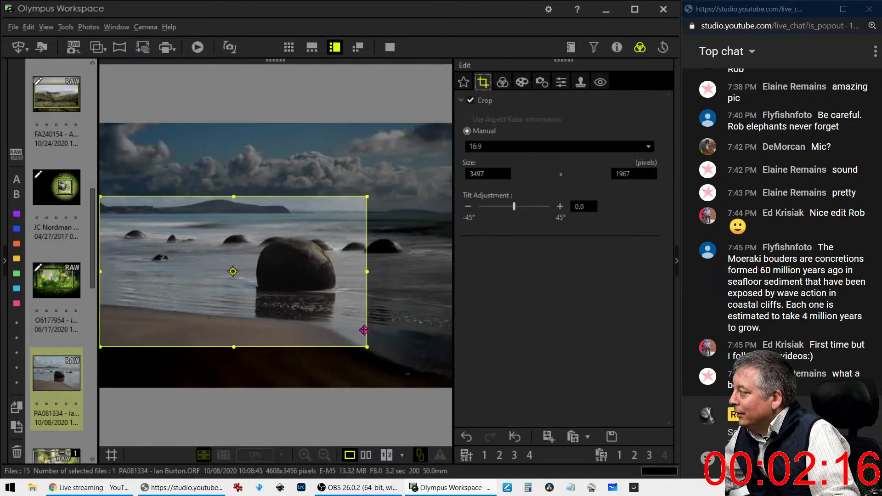
pyautogui.moveTo(365, 346); pyautogui.dragTo(359, 327)
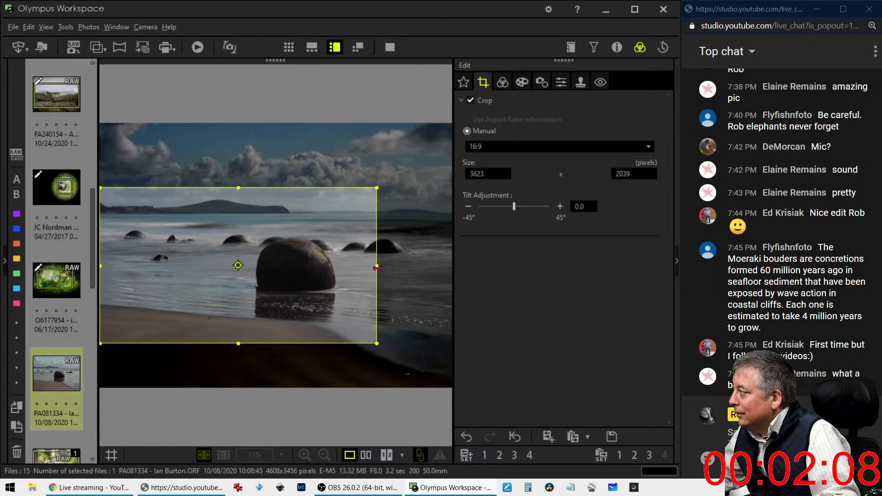
pyautogui.moveTo(359, 285); pyautogui.dragTo(351, 269)
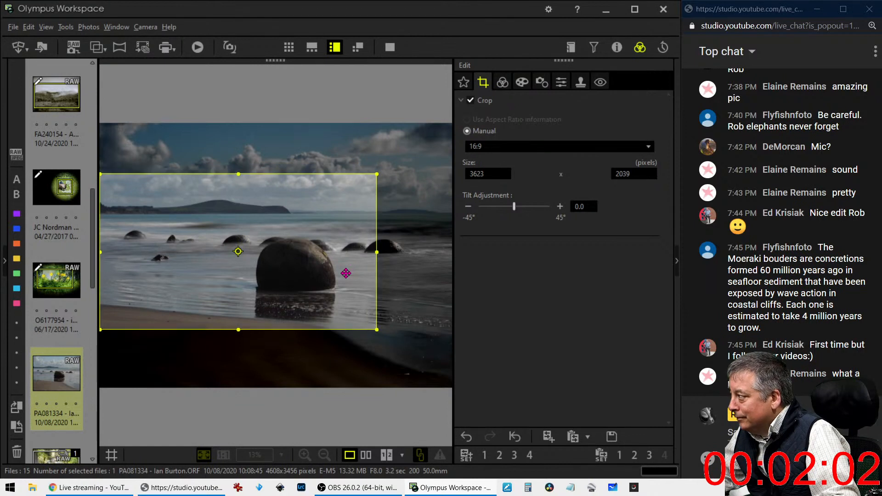
pyautogui.moveTo(346, 274); pyautogui.dragTo(315, 276)
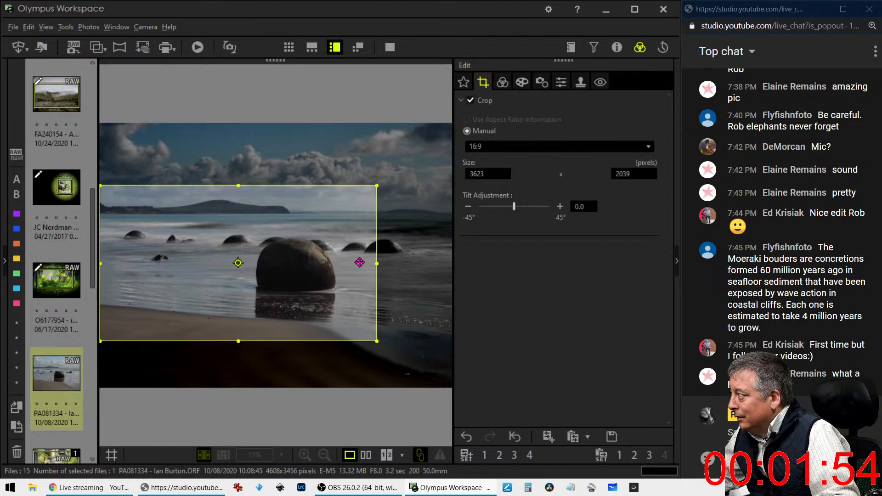
pyautogui.moveTo(371, 264); pyautogui.dragTo(339, 274)
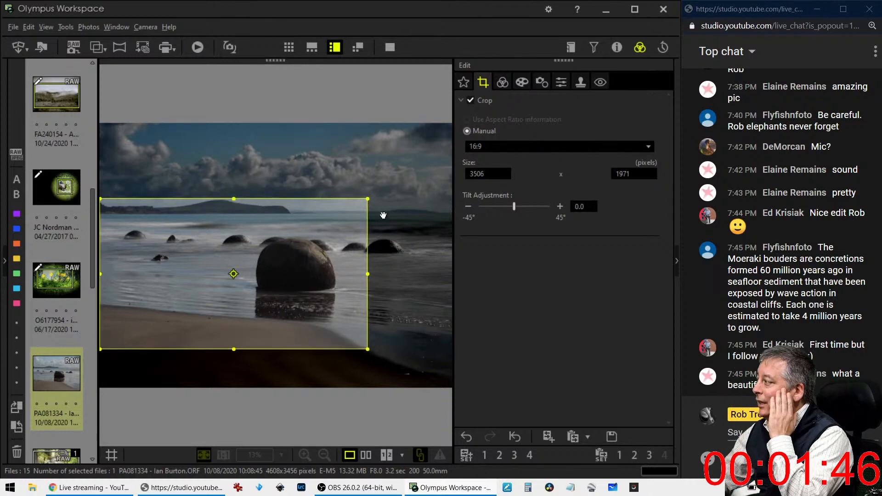
pyautogui.moveTo(368, 199); pyautogui.dragTo(390, 186)
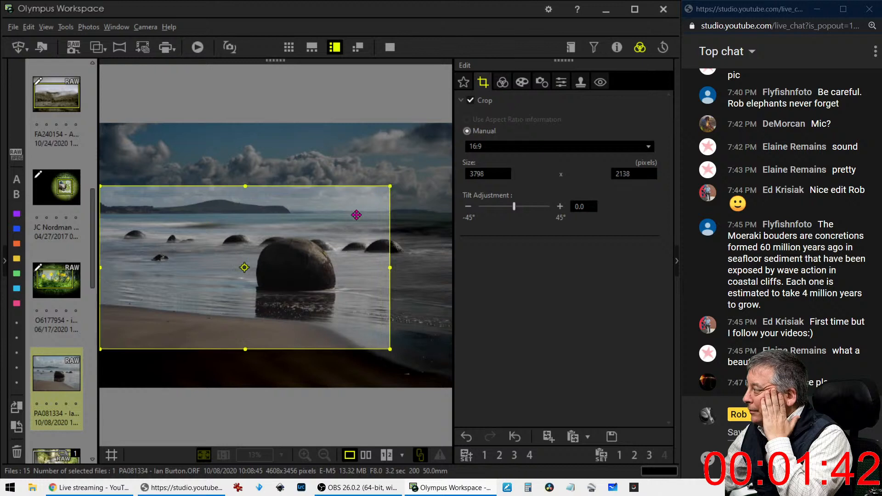
pyautogui.click(502, 81)
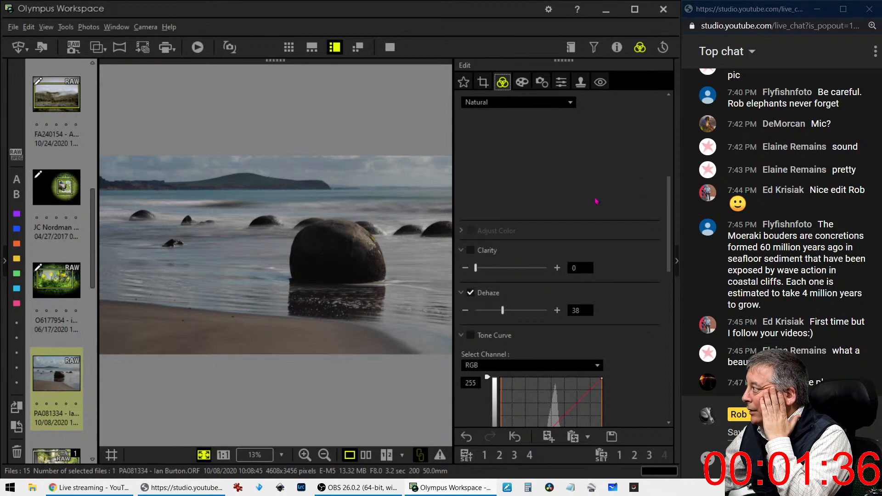
# Pull the tone curve's white input point in to 202 and add a point on the lower curve
pyautogui.scroll(-4, 515, 229)
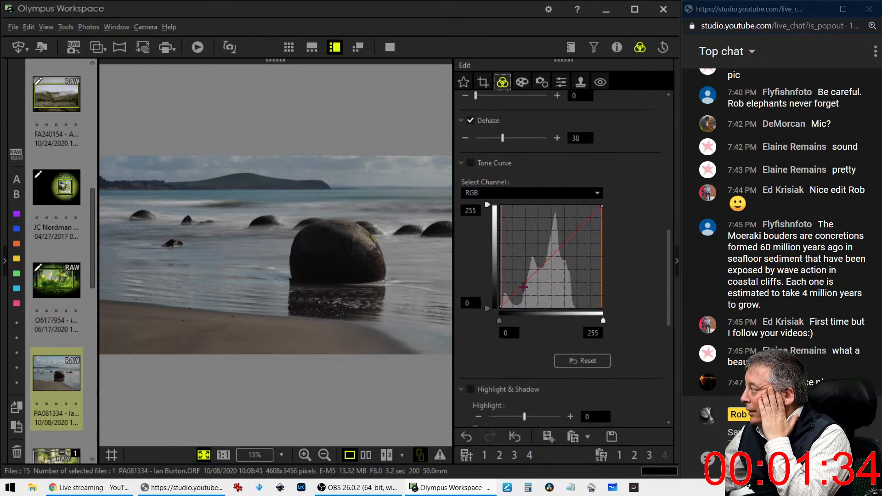
pyautogui.moveTo(601, 323); pyautogui.dragTo(584, 323)
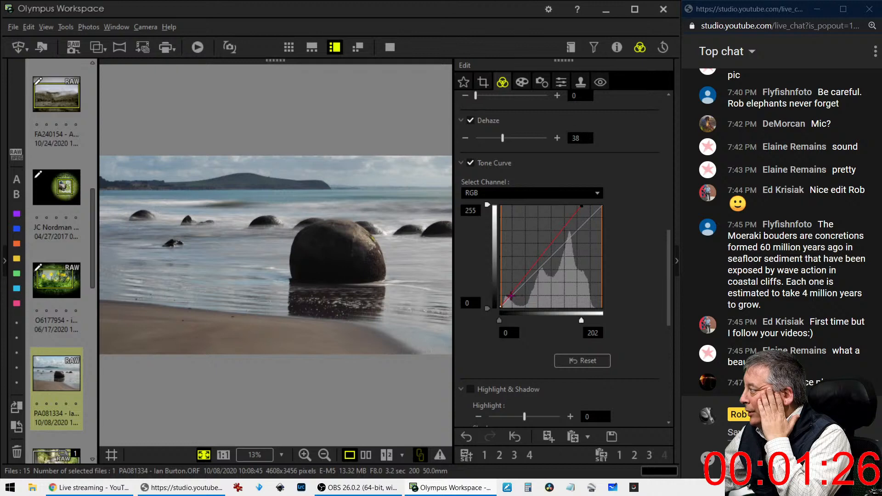
pyautogui.click(510, 299)
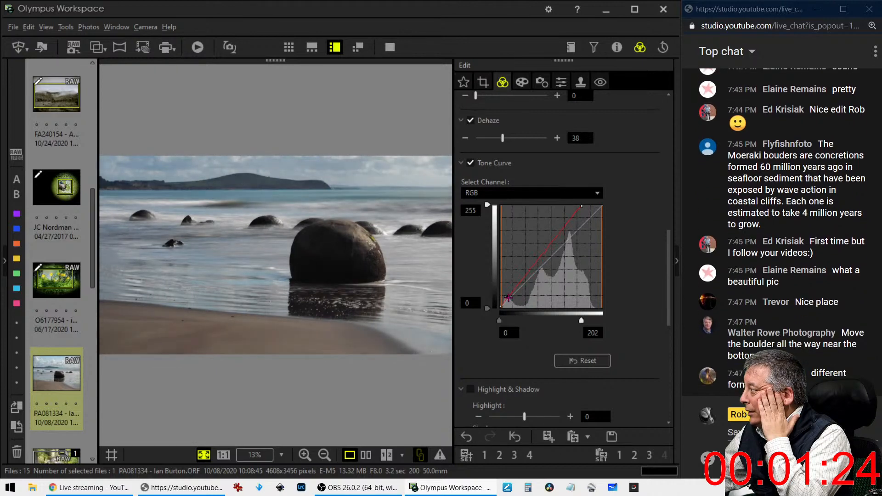
# Raise Dehaze to 67
pyautogui.moveTo(512, 144); pyautogui.dragTo(529, 143)
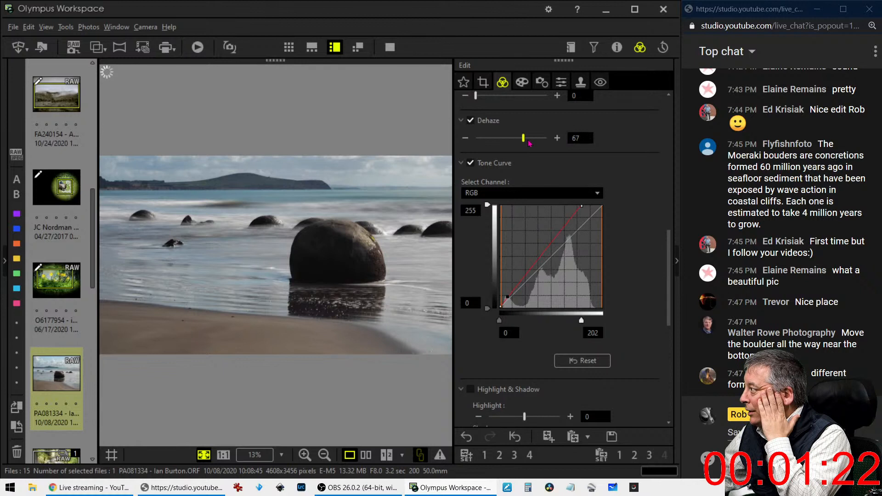
pyautogui.click(561, 82)
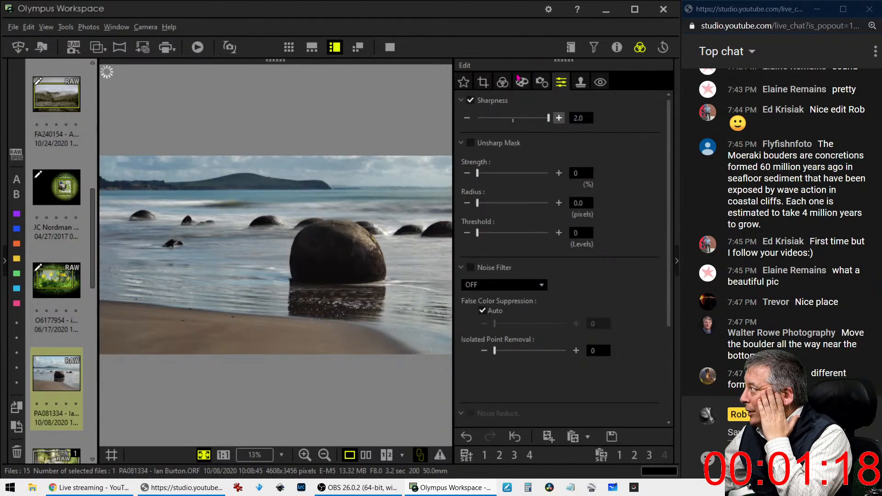
pyautogui.click(502, 81)
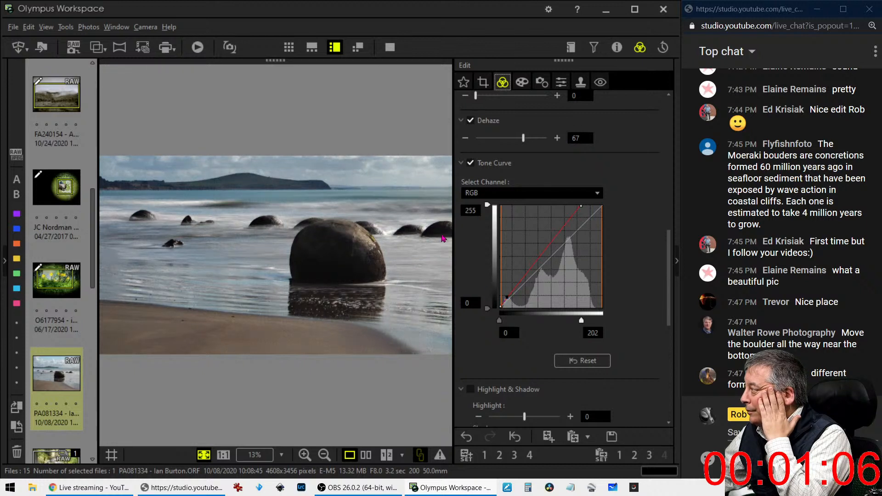
# Set Gradation to AUTO
pyautogui.scroll(-6, 574, 363)
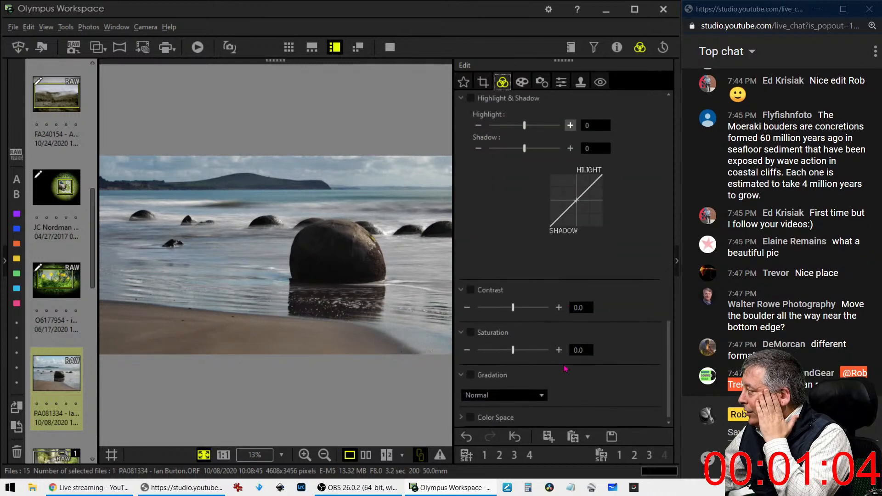
pyautogui.click(508, 396)
pyautogui.click(495, 442)
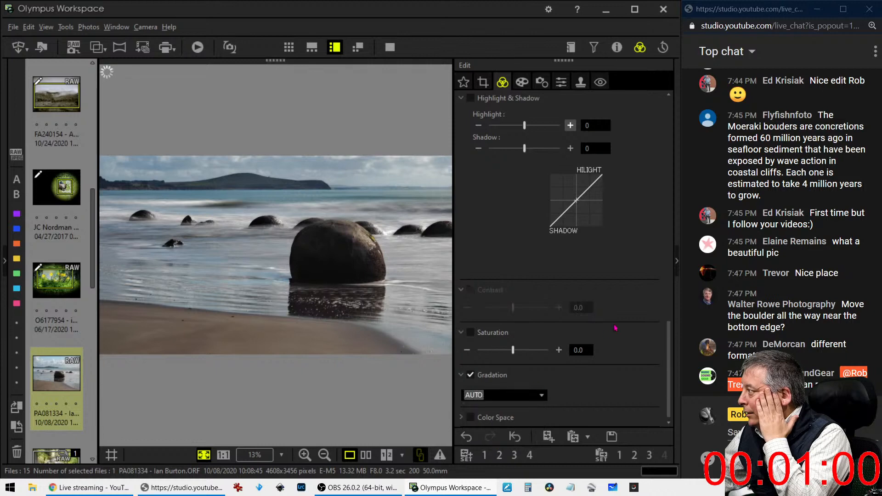
pyautogui.scroll(5, 627, 289)
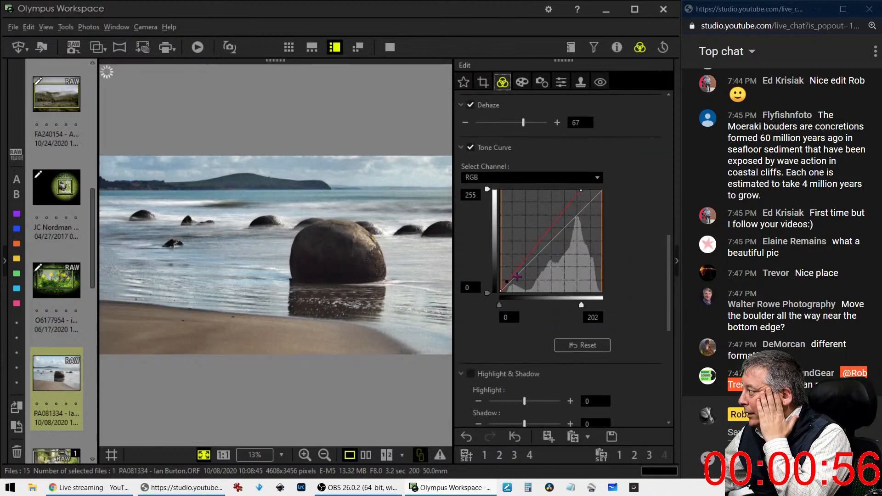
# Lower the RGB curve's shadow point, keep shadow output at 0, and reshape the midtones
pyautogui.moveTo(508, 282); pyautogui.dragTo(503, 290)
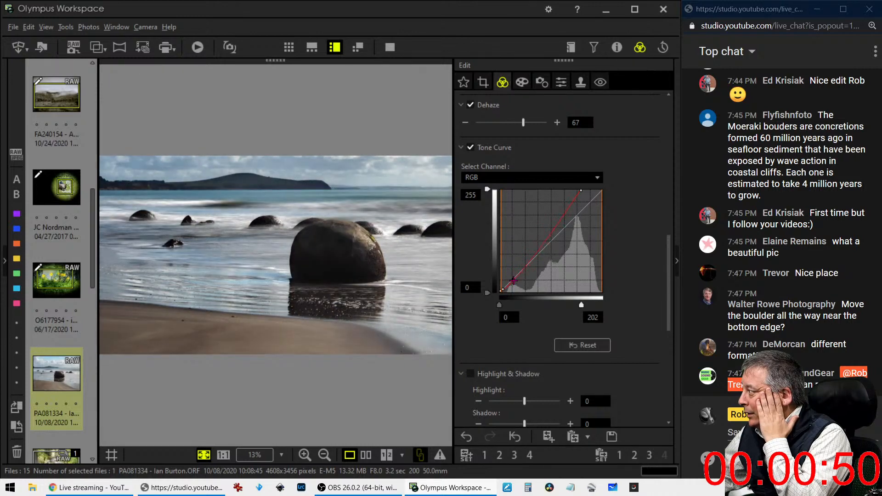
pyautogui.moveTo(518, 274); pyautogui.dragTo(542, 245)
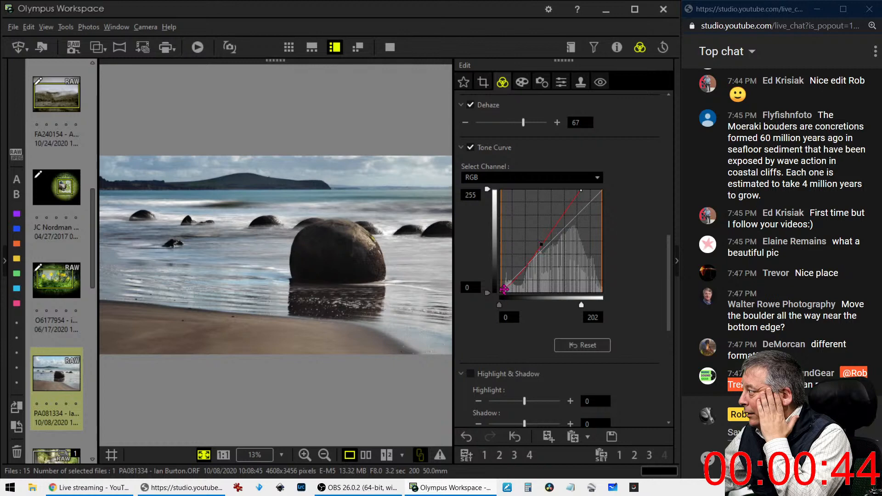
pyautogui.moveTo(503, 290); pyautogui.dragTo(505, 288)
pyautogui.moveTo(506, 288); pyautogui.dragTo(327, 282)
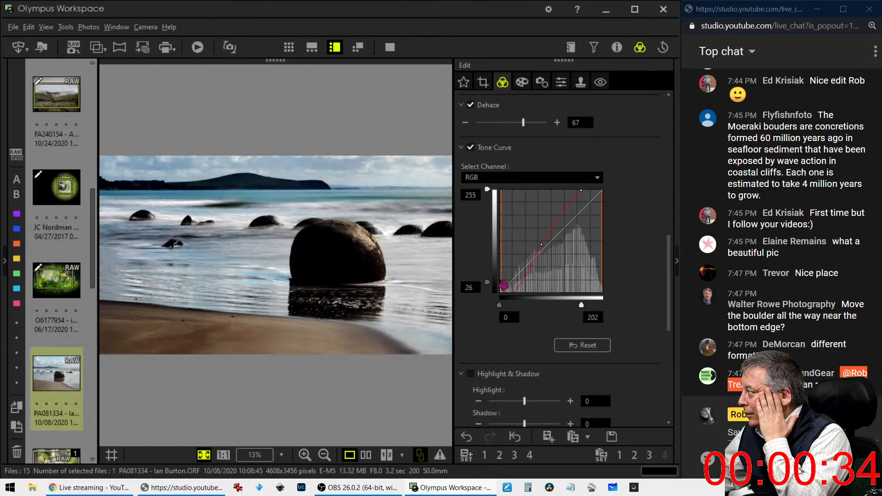
pyautogui.moveTo(487, 283); pyautogui.dragTo(505, 288)
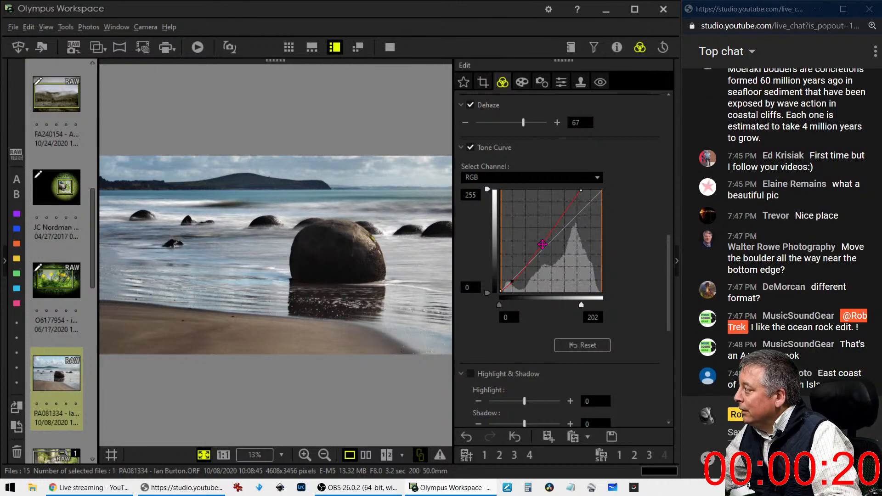
pyautogui.moveTo(543, 241)
pyautogui.mouseDown()
pyautogui.moveTo(526, 262)
pyautogui.moveTo(536, 250)
pyautogui.mouseUp()
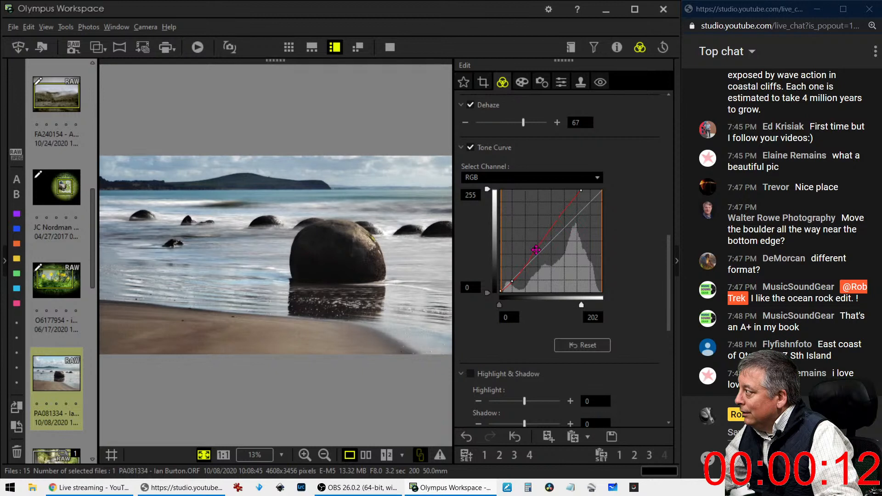
# Set the custom white balance temperature to 7000 K
pyautogui.scroll(5, 567, 169)
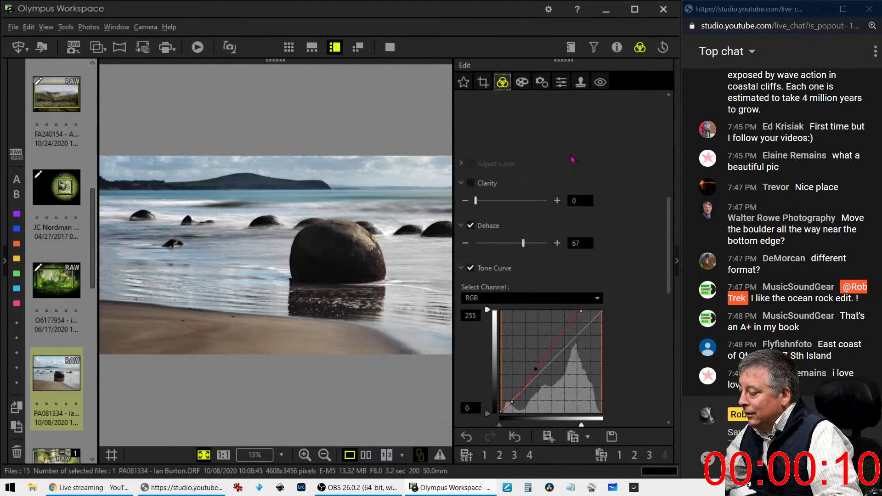
pyautogui.scroll(5, 567, 169)
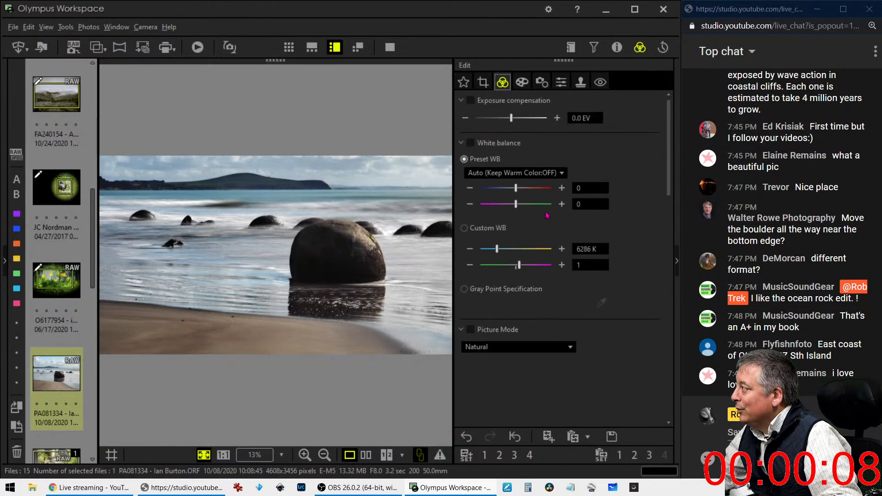
pyautogui.click(583, 249)
pyautogui.doubleClick(582, 248)
pyautogui.write('7000K')
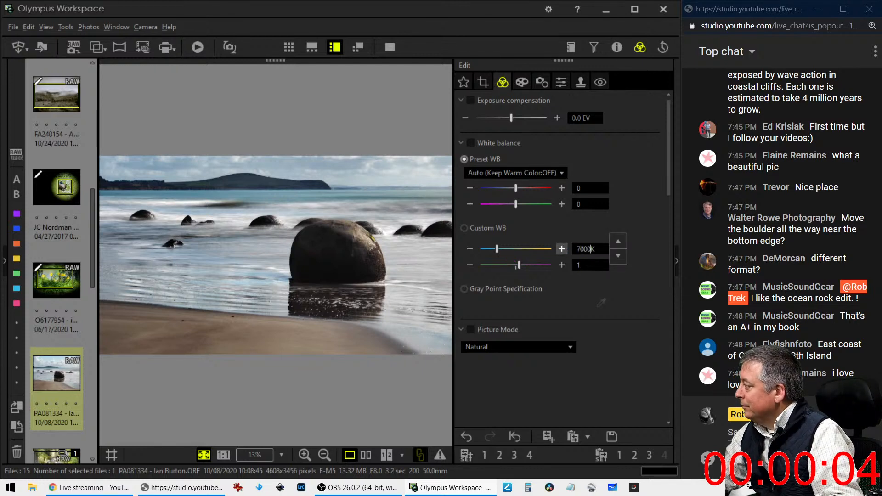
pyautogui.press('Return')
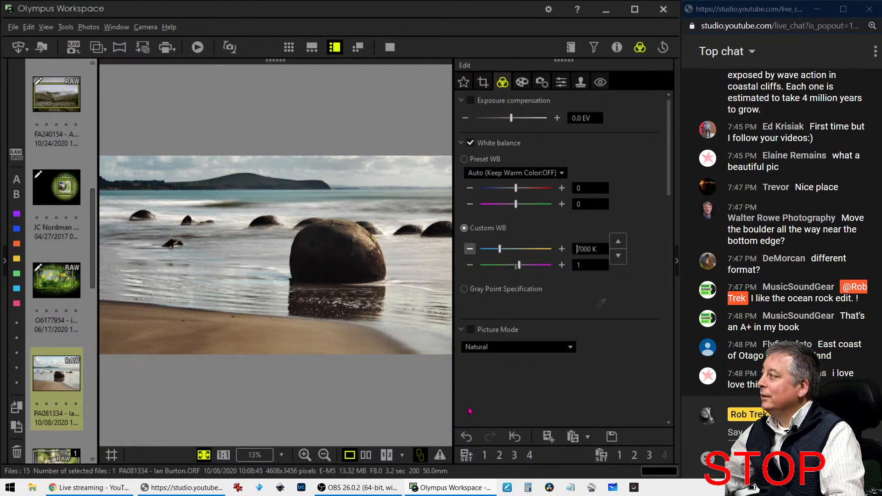
# Set Clarity to 7 and curve white input to 188, then compare with the original full screen
pyautogui.scroll(-5, 525, 380)
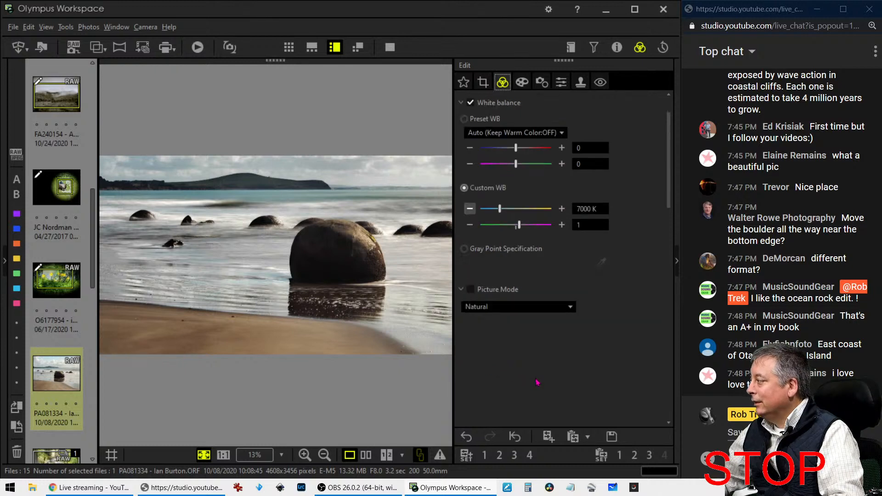
pyautogui.moveTo(482, 310); pyautogui.dragTo(485, 309)
pyautogui.scroll(-2, 596, 369)
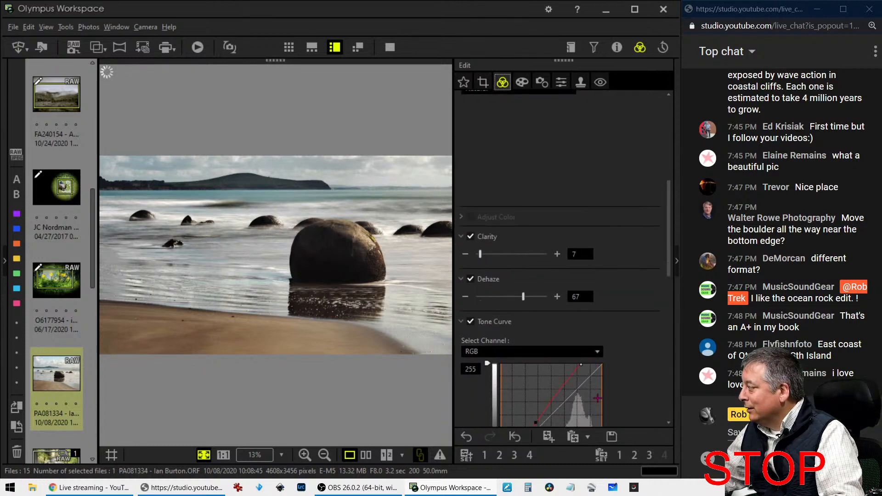
pyautogui.scroll(-4, 597, 397)
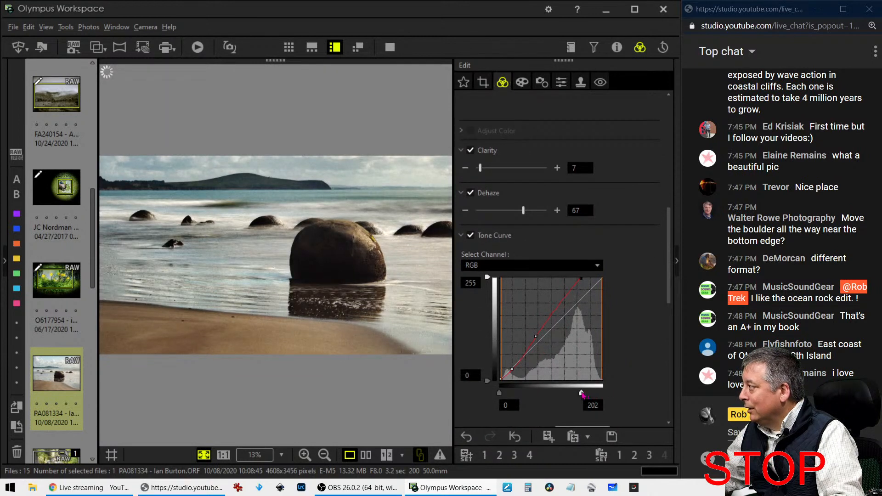
pyautogui.moveTo(582, 394); pyautogui.dragTo(577, 395)
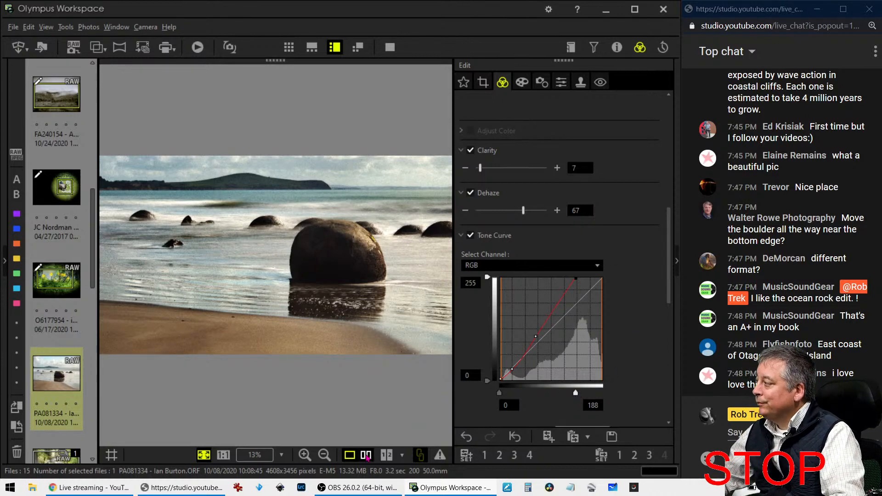
pyautogui.click(365, 455)
pyautogui.click(390, 48)
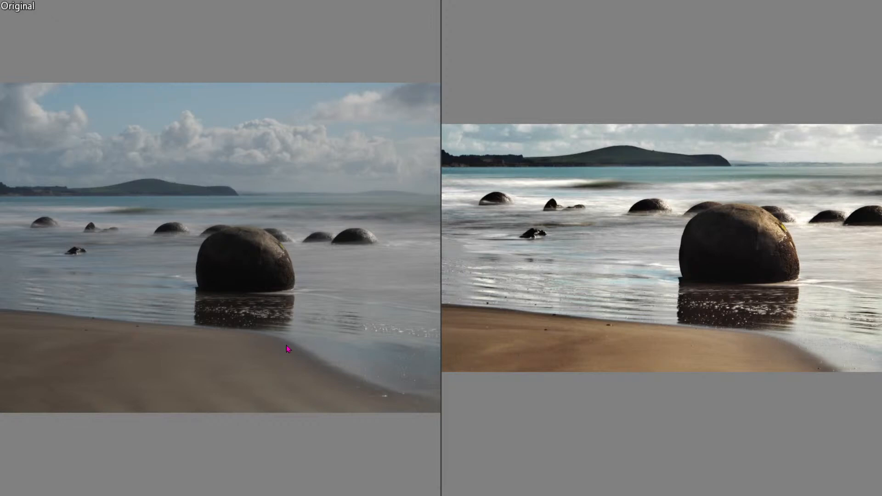
# Close the side-by-side comparison and show only the edited boulders photo full screen
pyautogui.press('Escape')
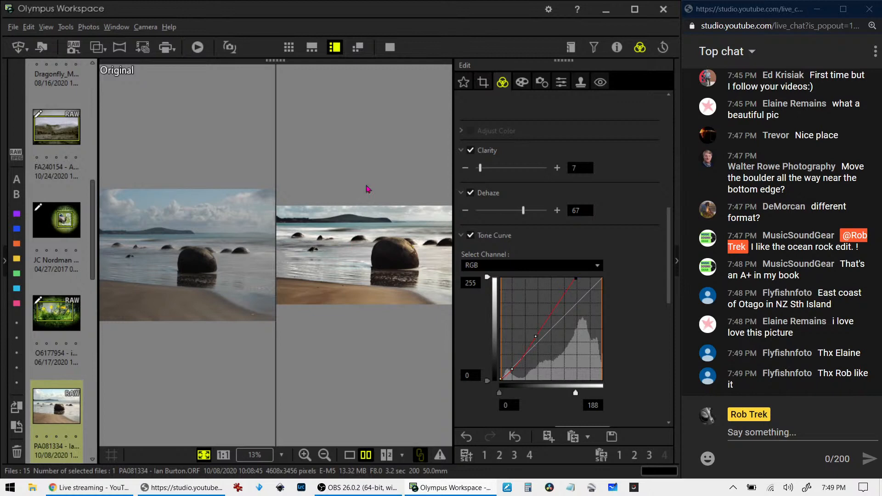
pyautogui.click(351, 455)
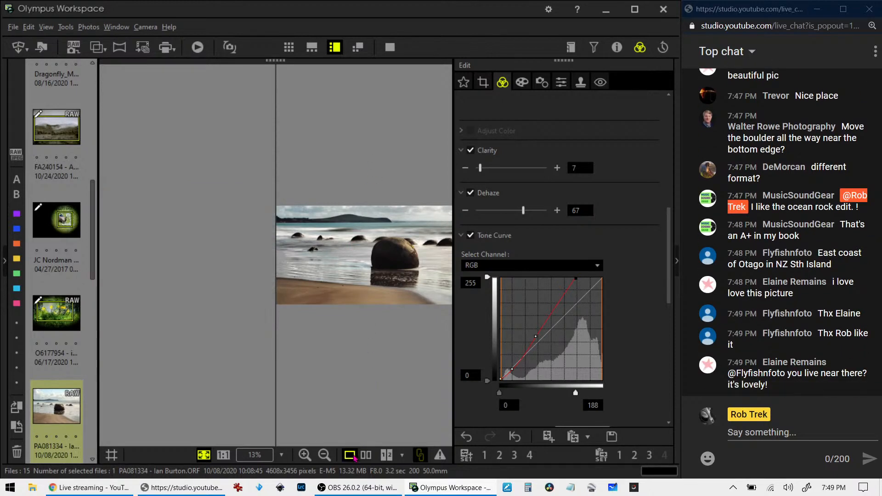
pyautogui.click(390, 46)
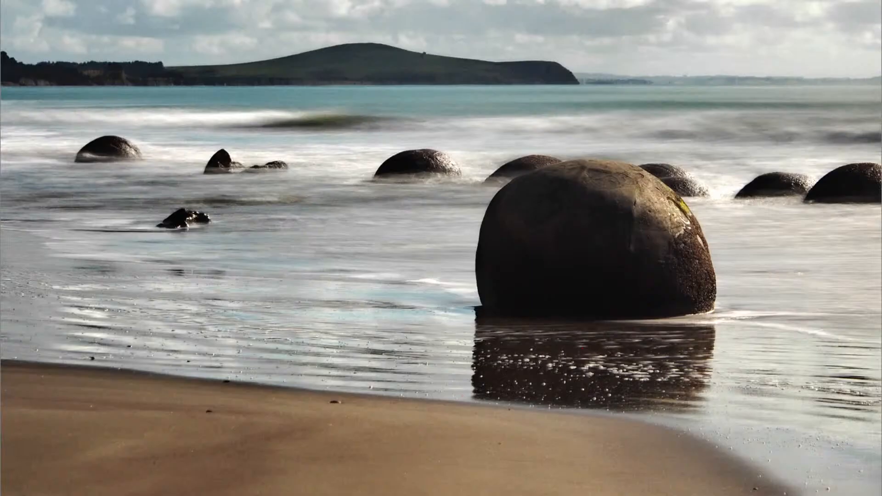
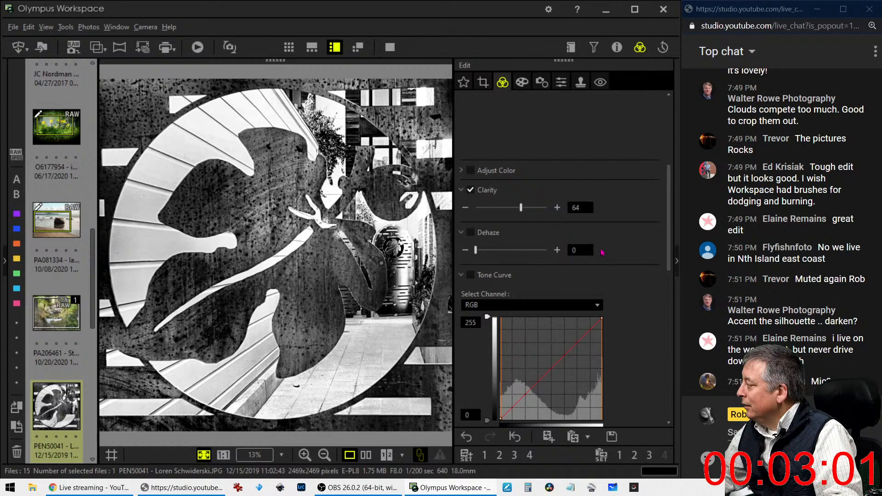
# Try a low shadow point and lifted midtones on the RGB tone curve, checking at full magnification
pyautogui.scroll(-3, 602, 252)
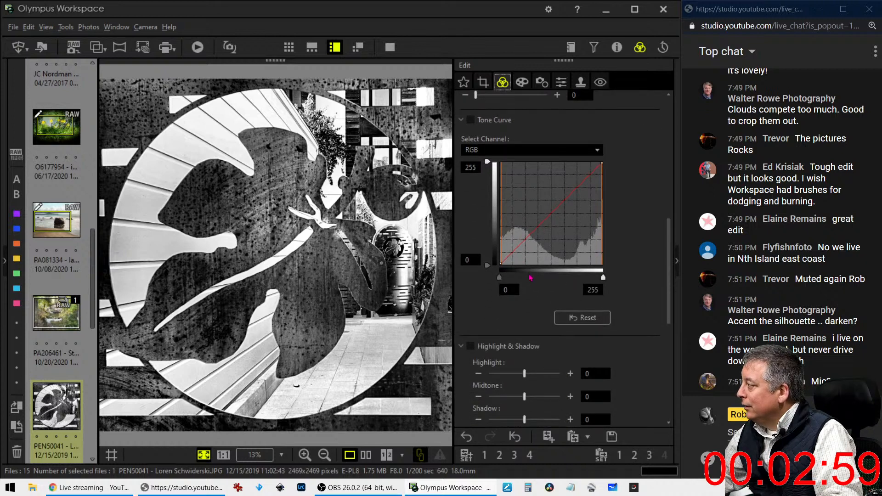
pyautogui.moveTo(509, 258); pyautogui.dragTo(506, 259)
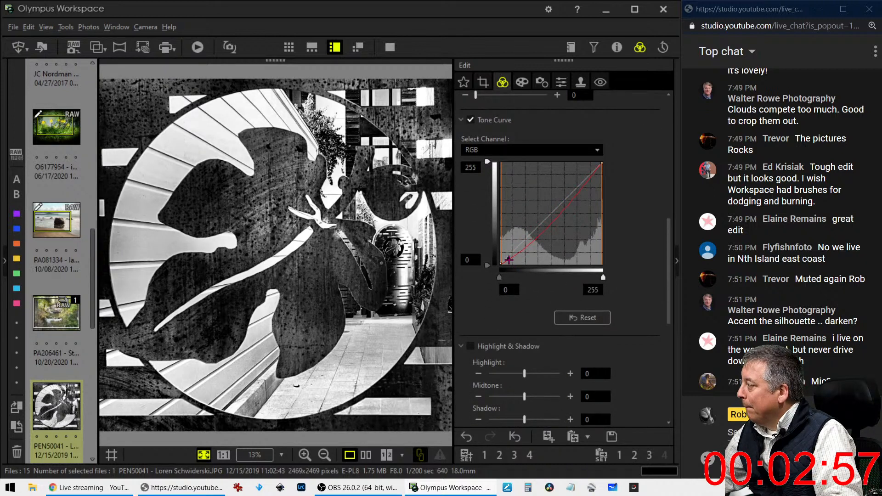
pyautogui.moveTo(543, 224); pyautogui.dragTo(591, 193)
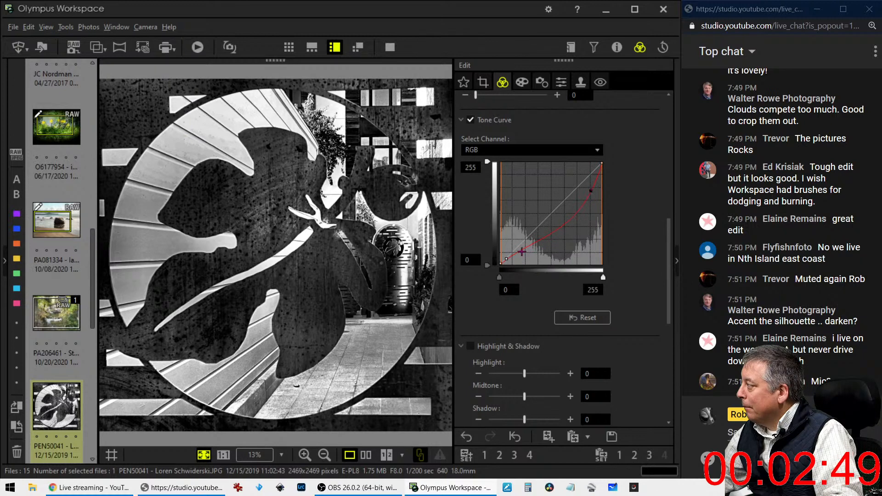
pyautogui.moveTo(506, 258); pyautogui.dragTo(506, 259)
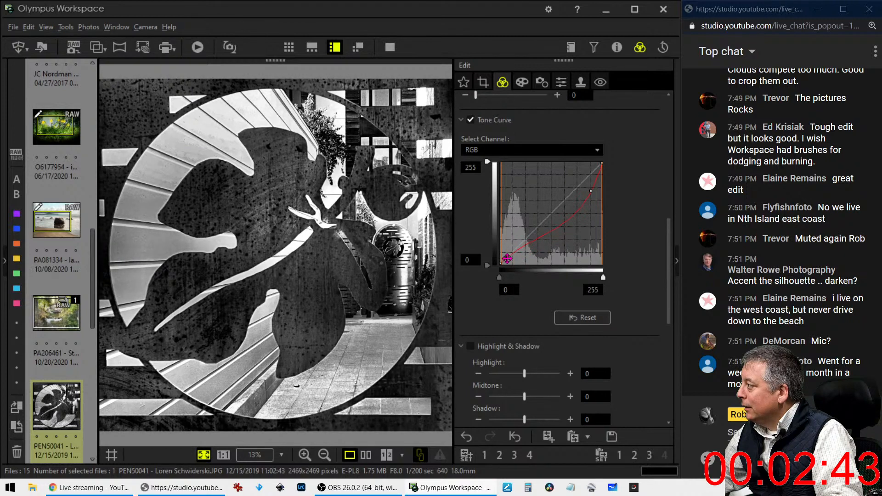
pyautogui.click(581, 207)
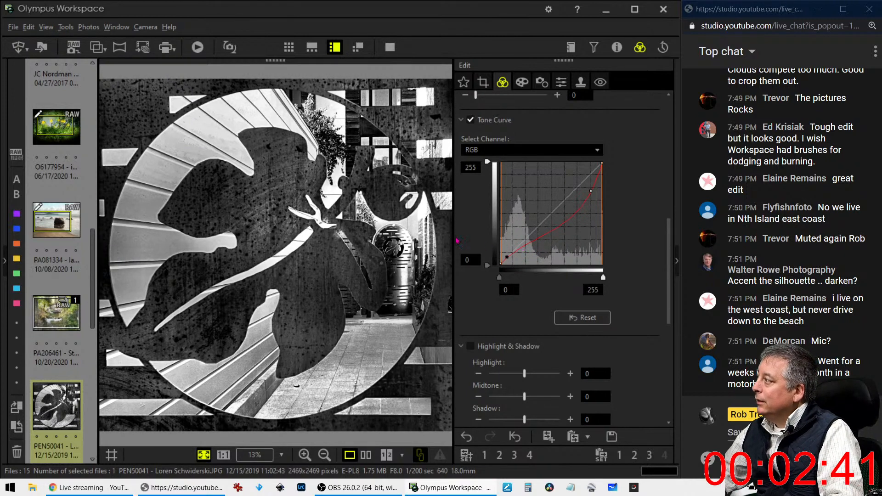
pyautogui.click(228, 148)
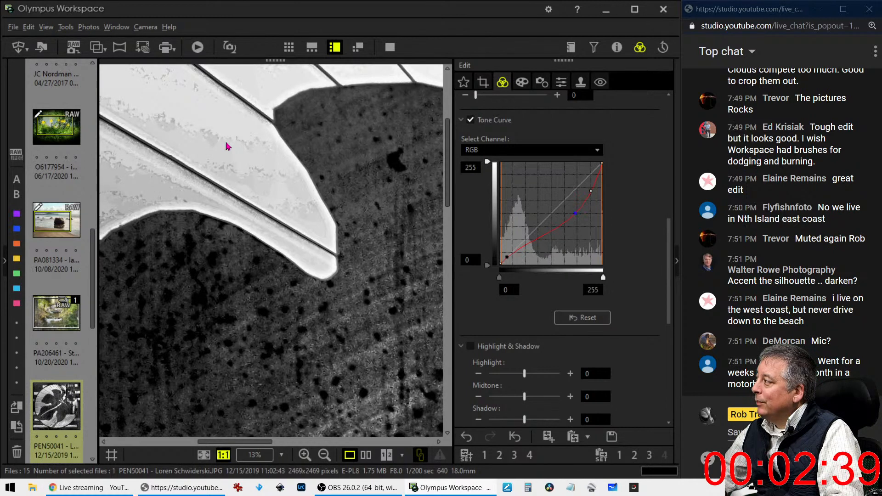
# Reset the tone curve, then redraw it with pulled-down shadows and lifted midtones, and show the crop settings
pyautogui.click(583, 317)
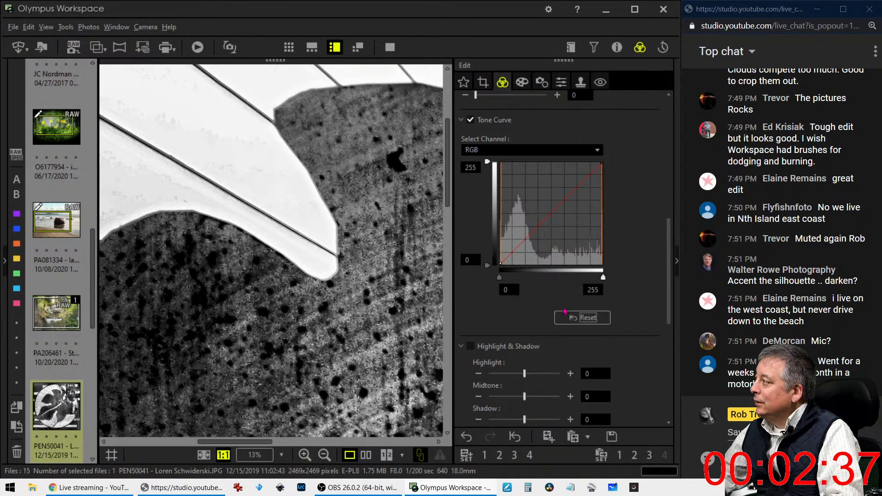
pyautogui.click(315, 217)
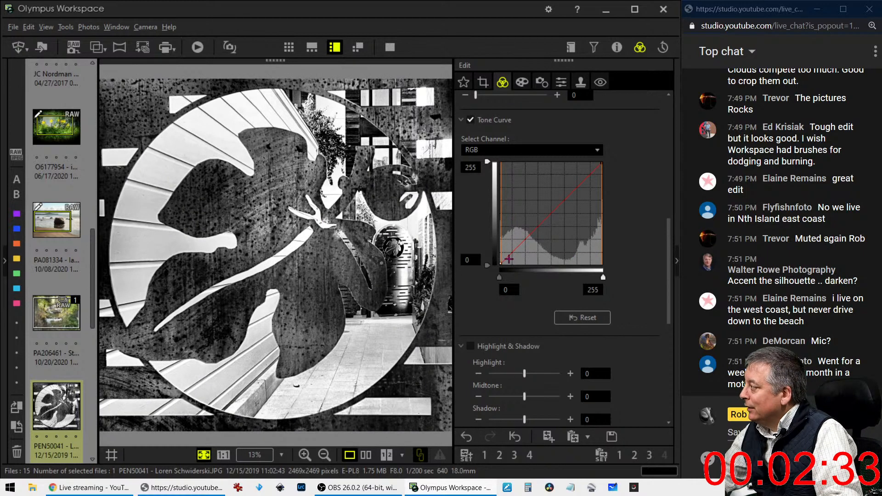
pyautogui.moveTo(509, 256); pyautogui.dragTo(509, 261)
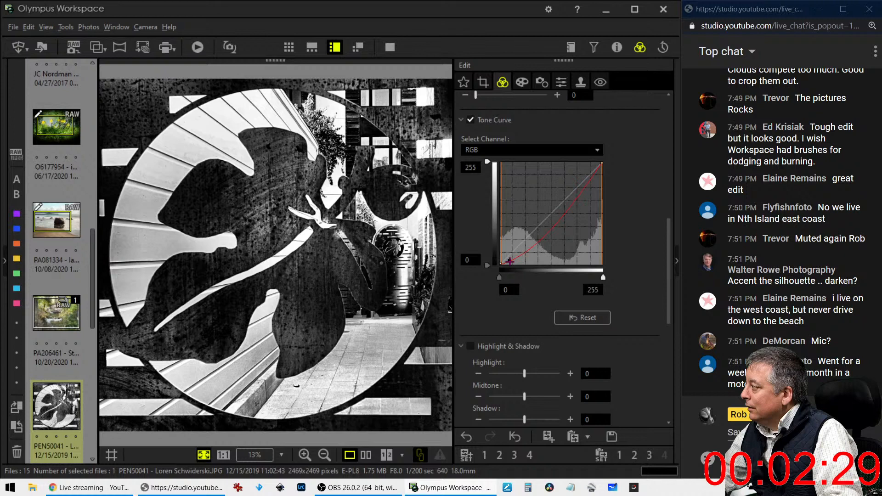
pyautogui.moveTo(546, 231); pyautogui.dragTo(570, 201)
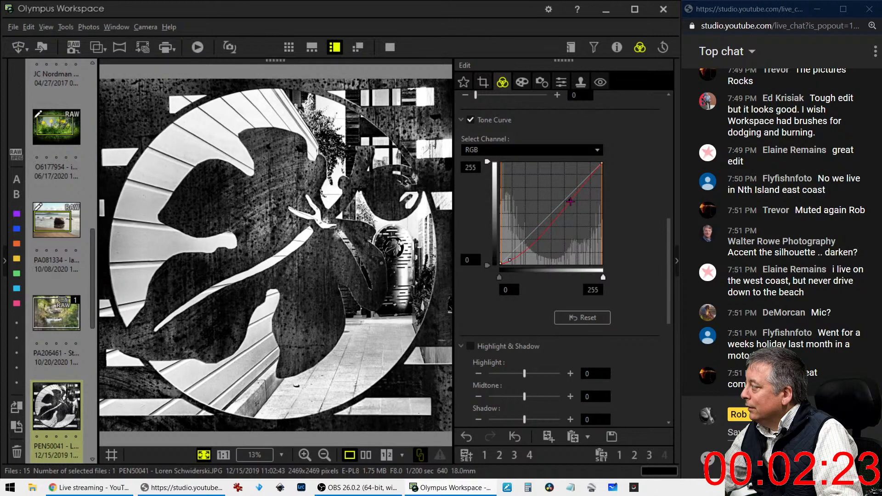
pyautogui.moveTo(511, 259)
pyautogui.mouseDown()
pyautogui.moveTo(525, 253)
pyautogui.moveTo(518, 257)
pyautogui.mouseUp()
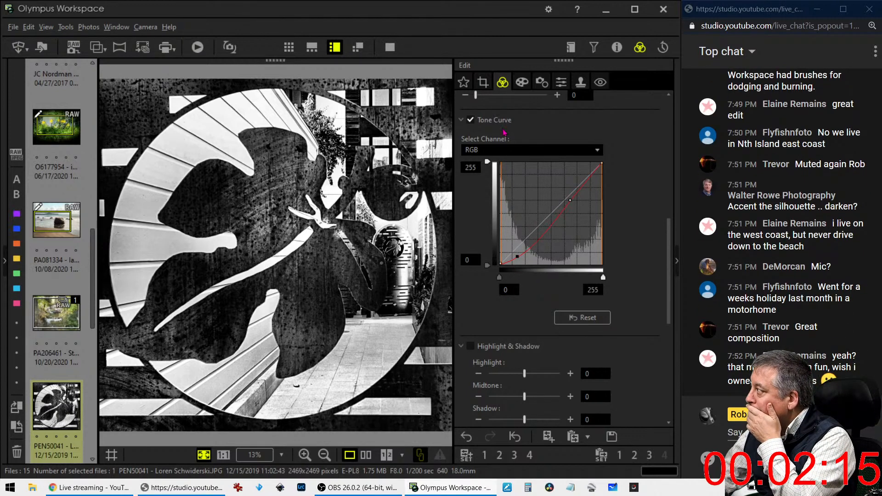
pyautogui.click(483, 82)
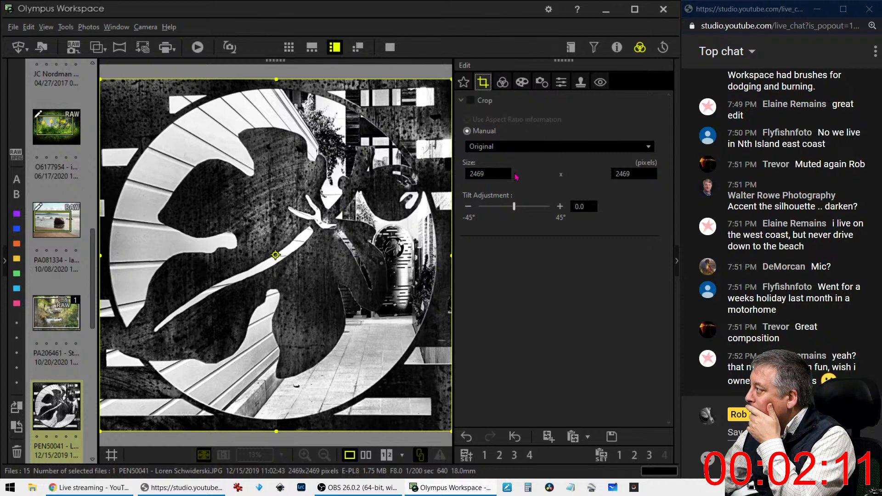
# Tilt the photo 0.6° and lock the crop ratio to 1:1 (6:6)
pyautogui.click(559, 207)
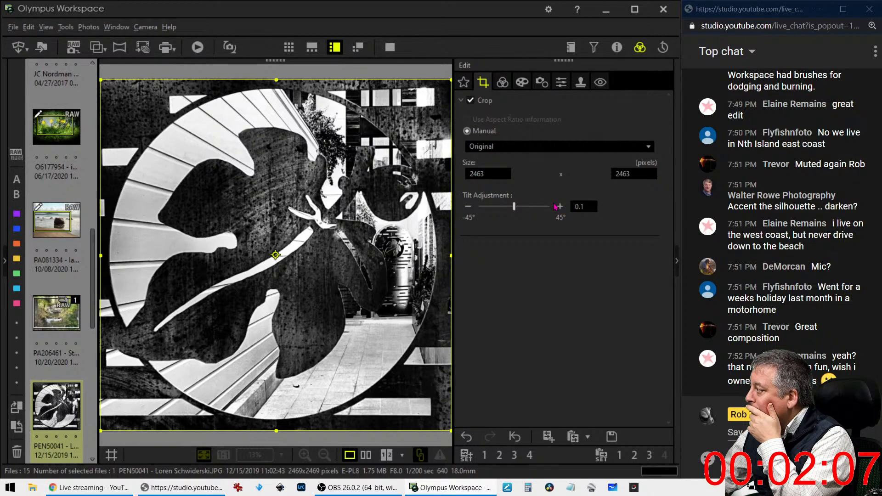
pyautogui.click(559, 207)
pyautogui.click(500, 147)
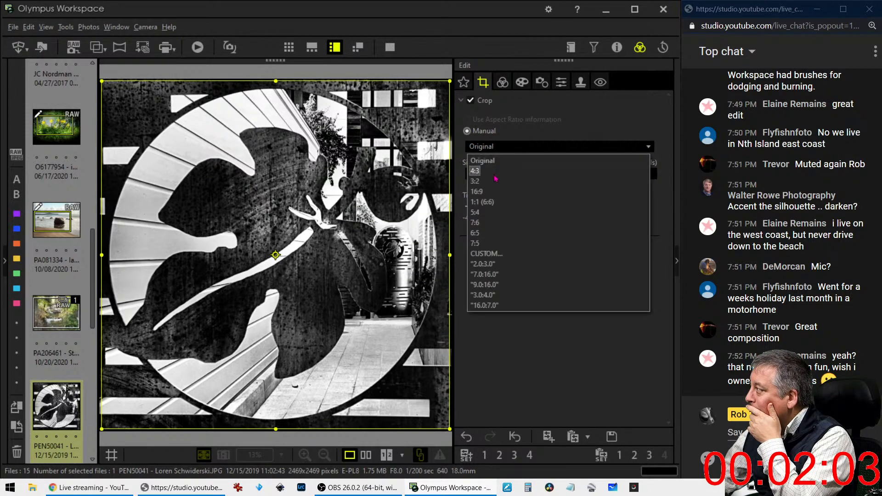
pyautogui.click(493, 202)
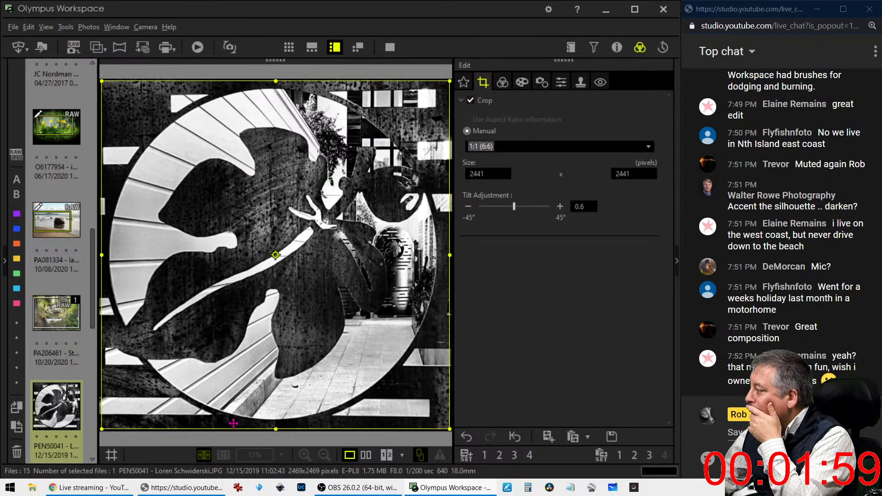
# Size the square crop to 1538 × 1538 pixels around the leaf and apply it
pyautogui.moveTo(264, 429); pyautogui.dragTo(277, 328)
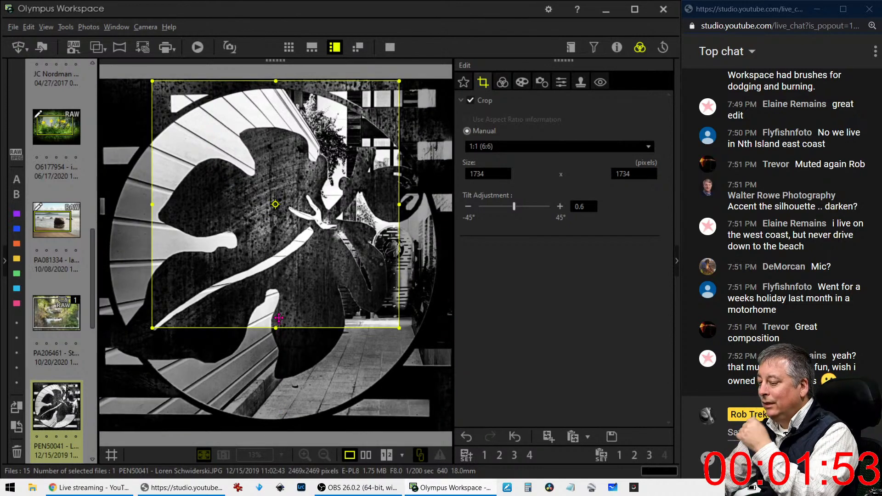
pyautogui.moveTo(286, 274); pyautogui.dragTo(289, 324)
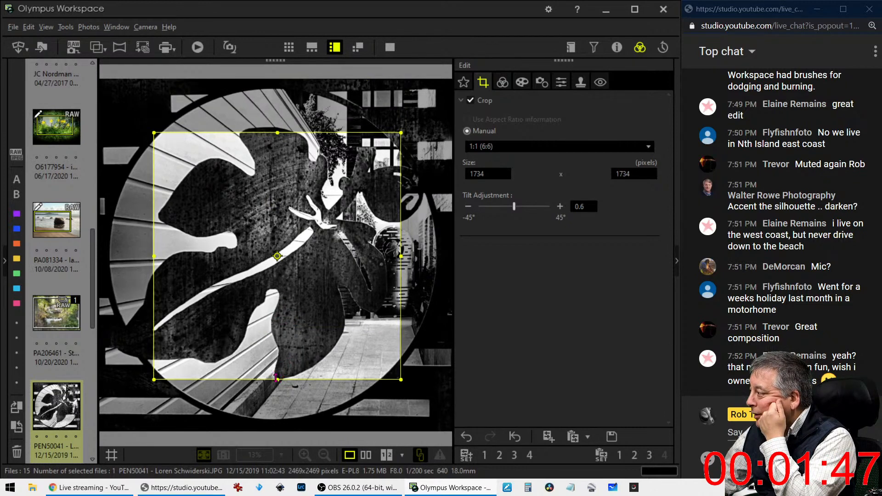
pyautogui.moveTo(278, 378); pyautogui.dragTo(277, 359)
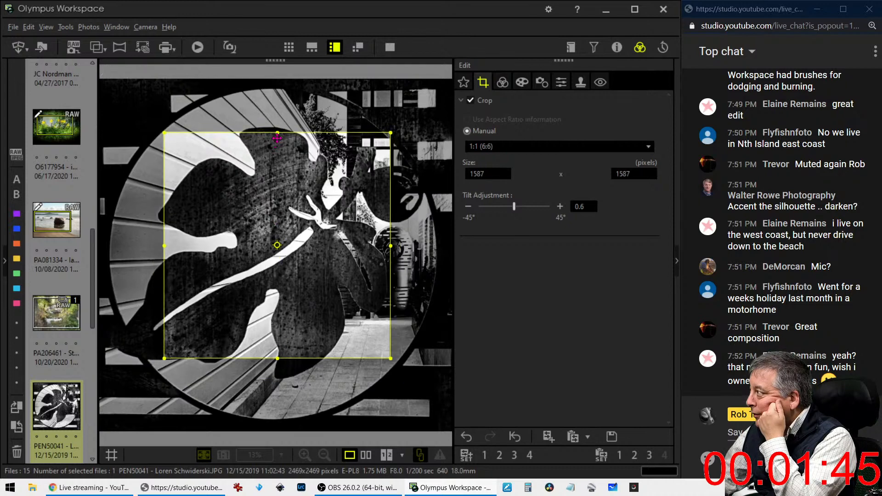
pyautogui.moveTo(278, 137); pyautogui.dragTo(277, 140)
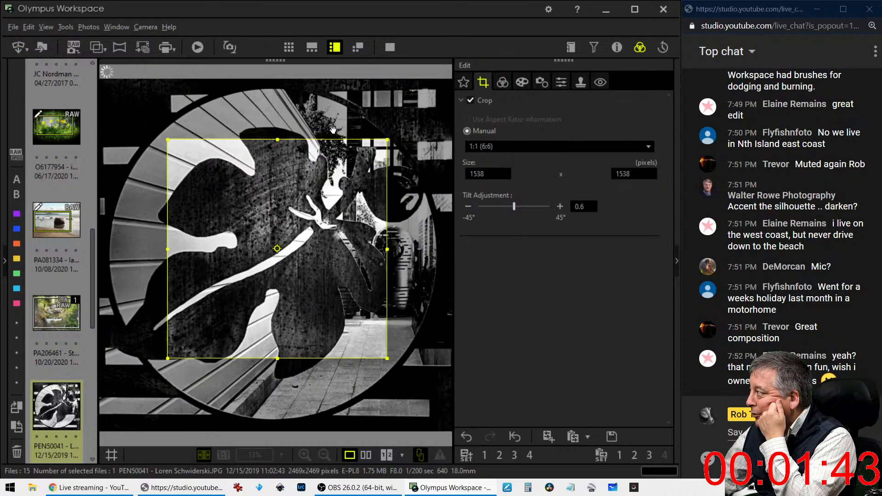
pyautogui.click(500, 83)
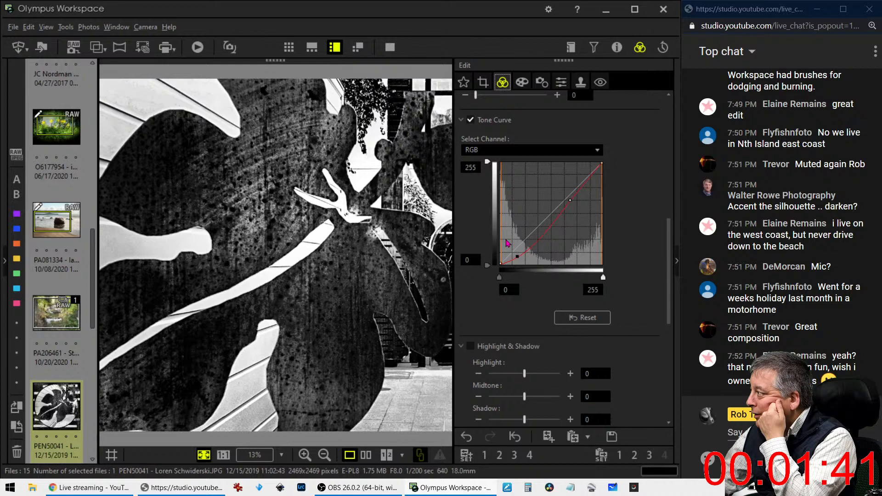
# Shift the square crop right over the leaf and reposition the curve's shadow point
pyautogui.click(483, 83)
pyautogui.moveTo(358, 230); pyautogui.dragTo(420, 230)
pyautogui.click(502, 82)
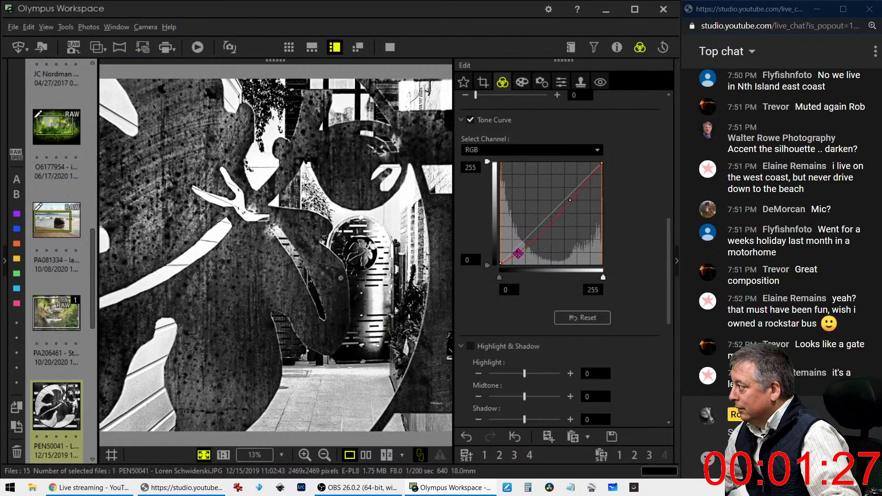
pyautogui.moveTo(518, 254); pyautogui.dragTo(518, 252)
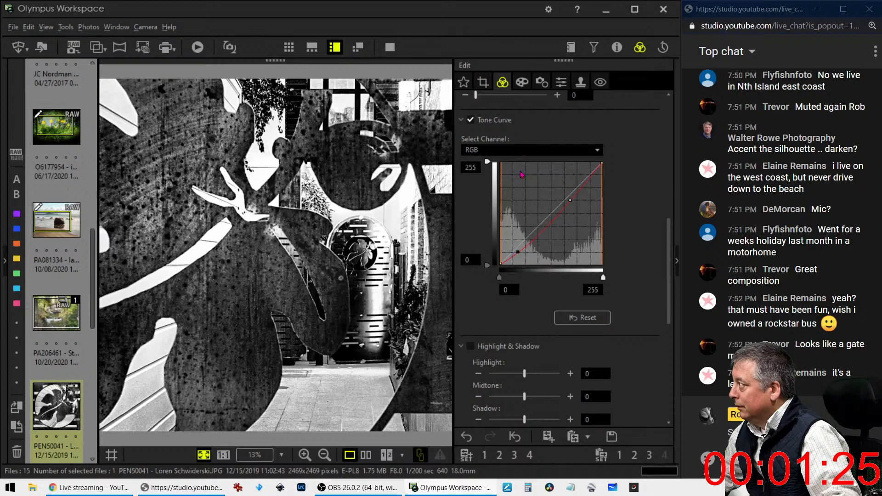
# Nudge the crop frame up, then slightly down, and reapply the crop
pyautogui.click(483, 83)
pyautogui.moveTo(387, 237); pyautogui.dragTo(384, 227)
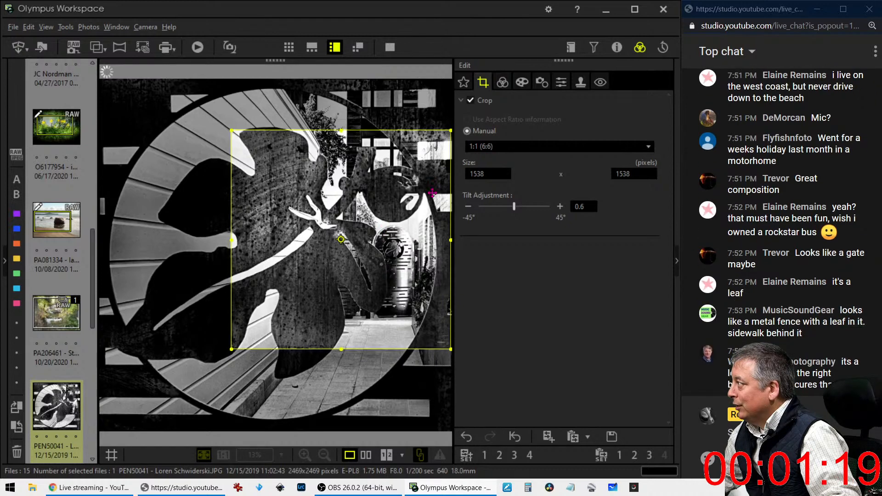
pyautogui.moveTo(430, 217); pyautogui.dragTo(430, 232)
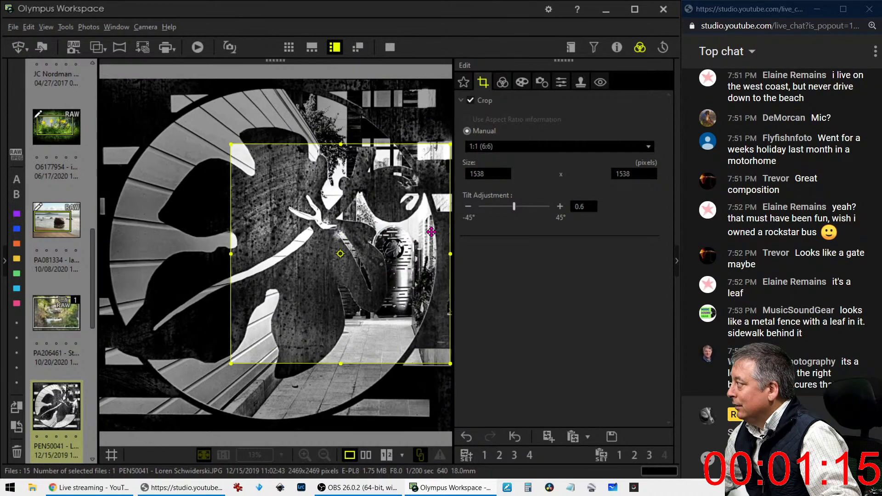
pyautogui.click(503, 82)
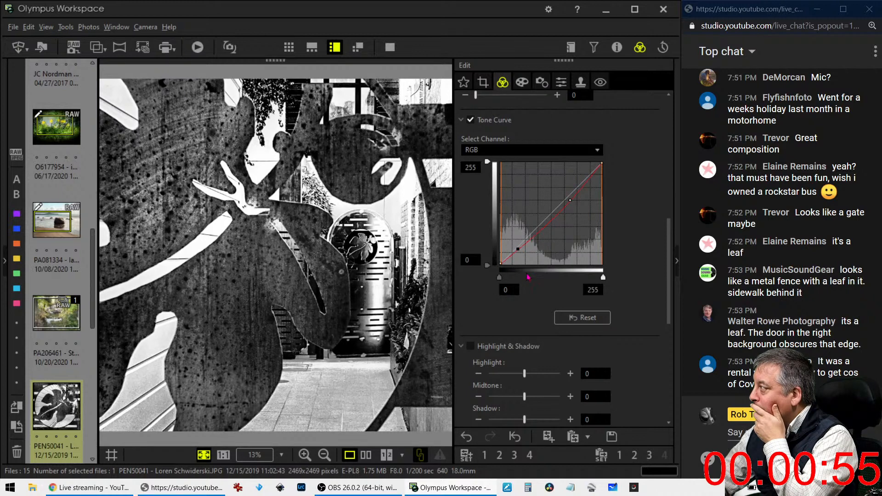
# Reset Clarity to 0, test Dehaze at 99 and 0, then settle on Dehaze 57 and Clarity 12
pyautogui.scroll(1, 503, 318)
pyautogui.scroll(5, 503, 318)
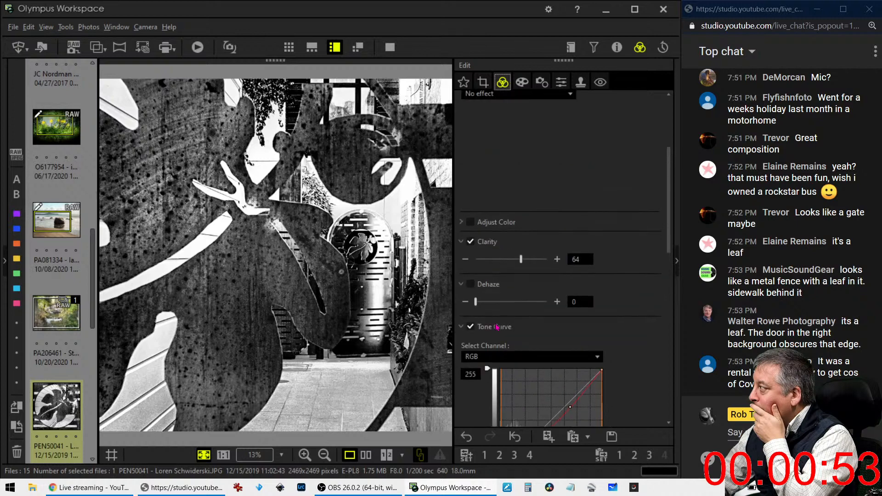
pyautogui.moveTo(520, 259); pyautogui.dragTo(505, 260)
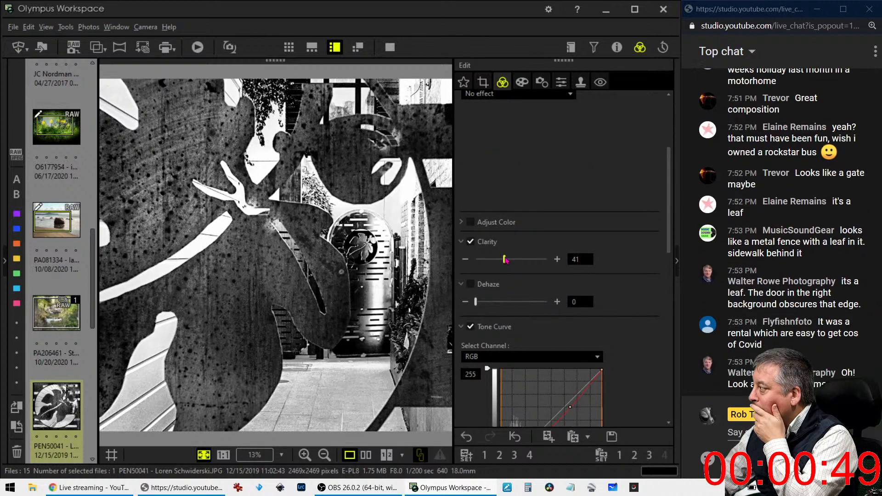
pyautogui.moveTo(505, 260); pyautogui.dragTo(474, 260)
pyautogui.moveTo(480, 307); pyautogui.dragTo(550, 307)
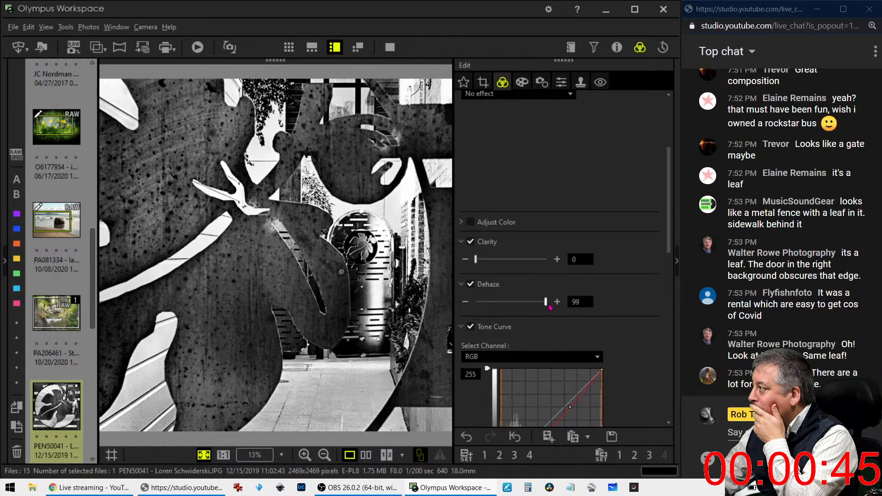
pyautogui.moveTo(550, 307); pyautogui.dragTo(517, 304)
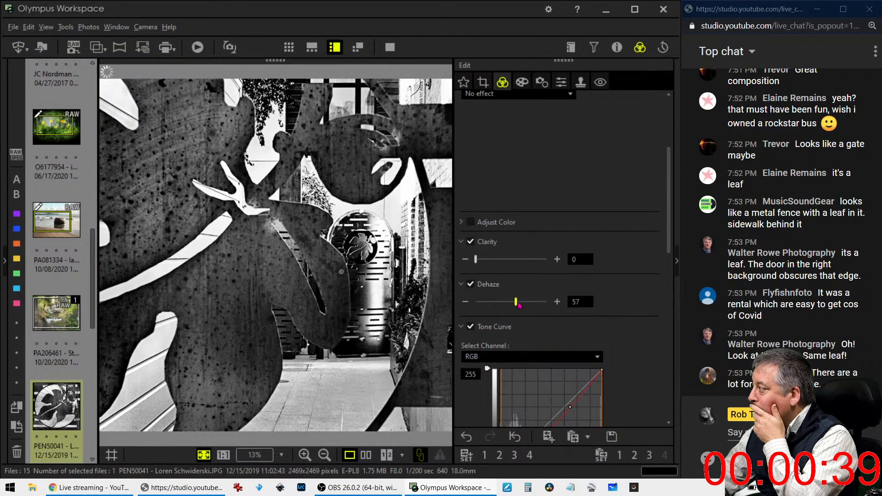
pyautogui.moveTo(476, 260); pyautogui.dragTo(486, 263)
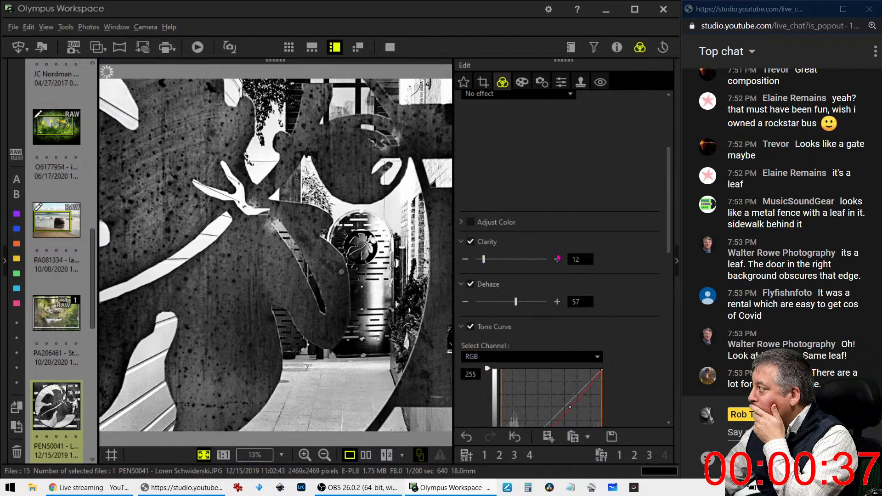
pyautogui.scroll(-3, 614, 291)
pyautogui.scroll(-9, 613, 290)
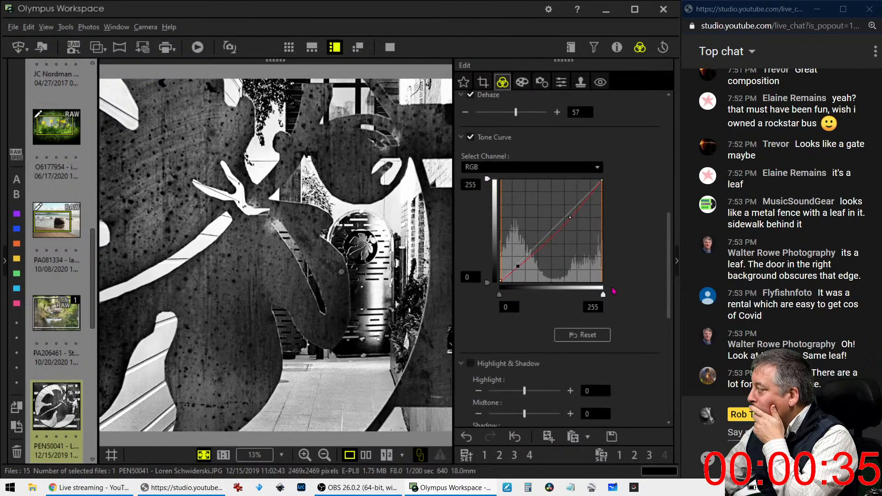
pyautogui.scroll(-1, 614, 291)
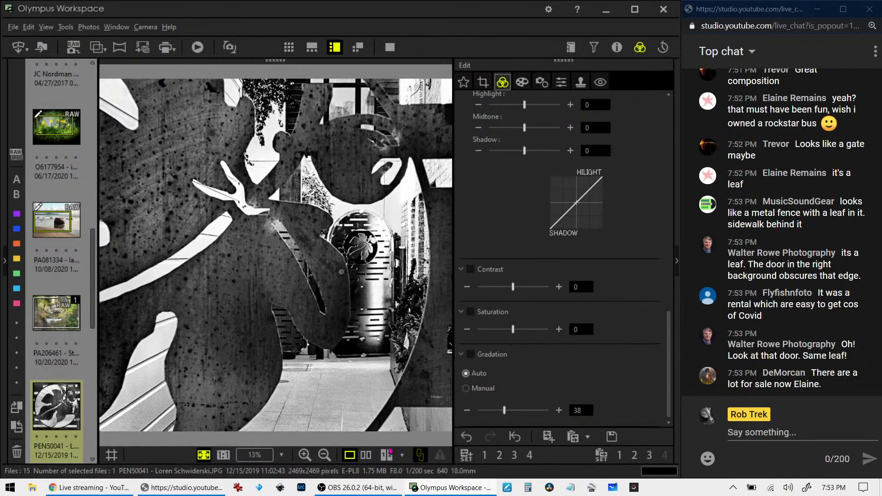
pyautogui.click(362, 456)
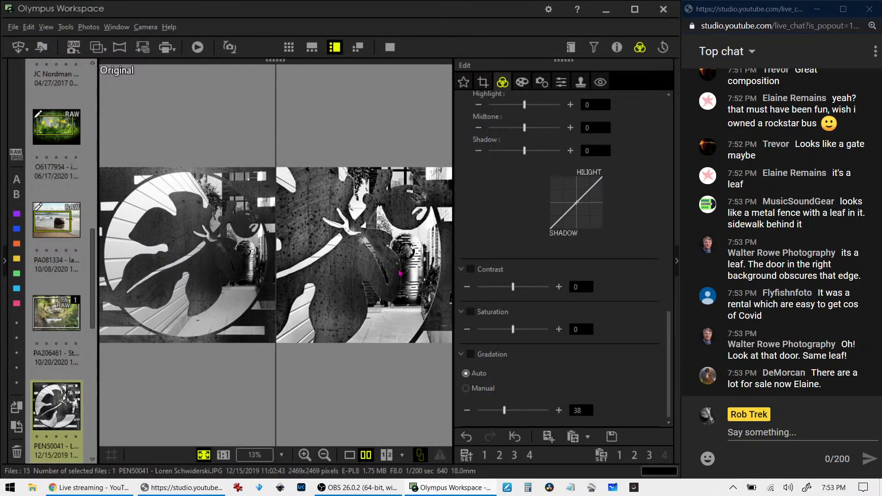
pyautogui.click(390, 47)
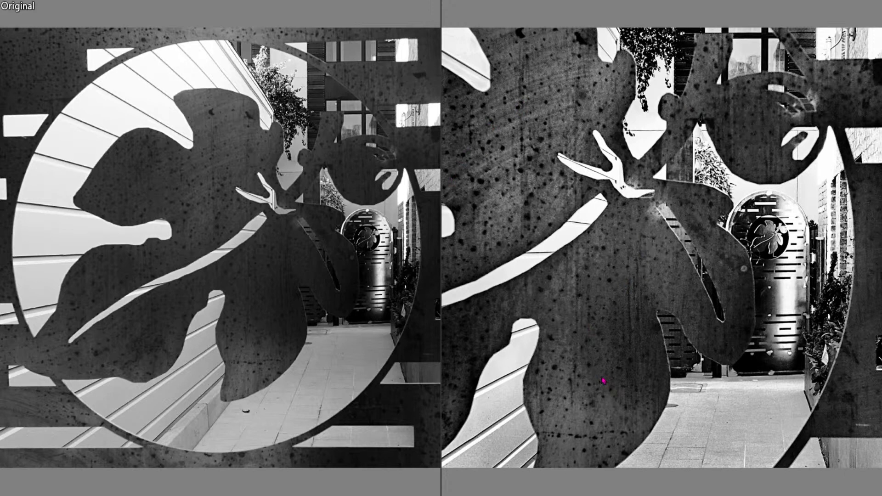
pyautogui.press('Escape')
pyautogui.click(349, 455)
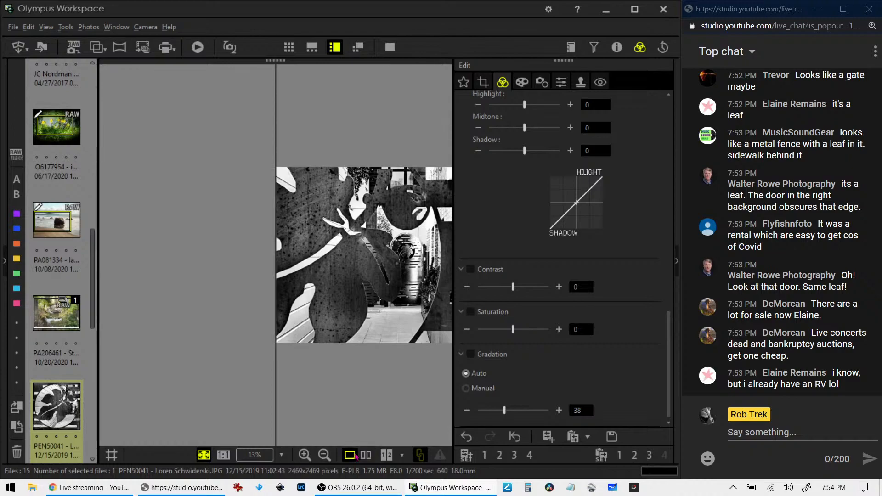
pyautogui.click(390, 47)
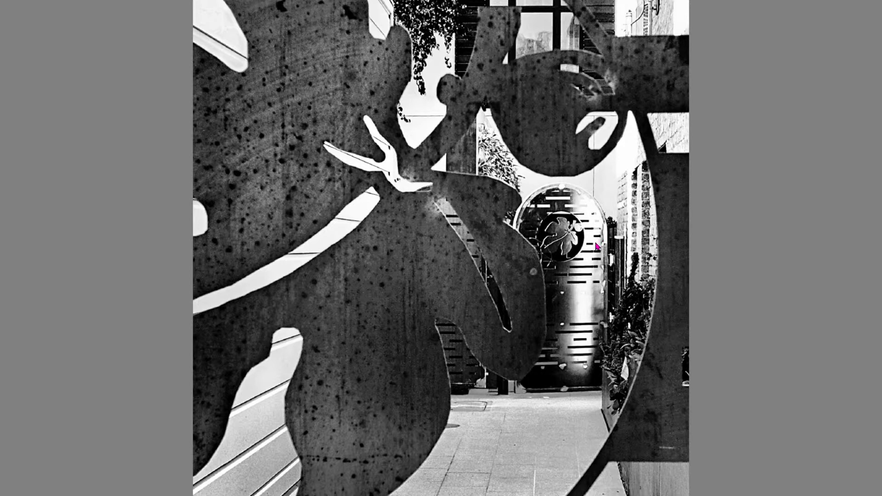
pyautogui.press('Escape')
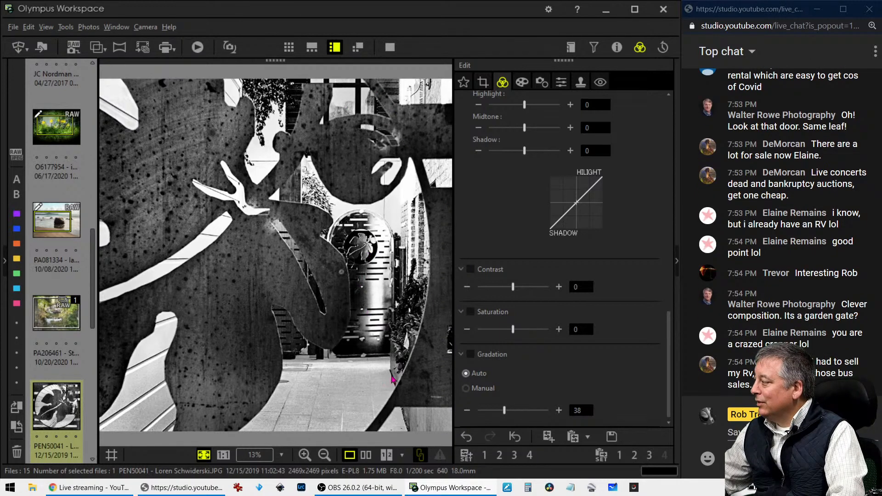
# Open the pixieme woman-and-dog photo, check it at 1:1 and Fit, and show its 1280 × 853 crop settings
pyautogui.scroll(-3, 75, 415)
pyautogui.click(67, 392)
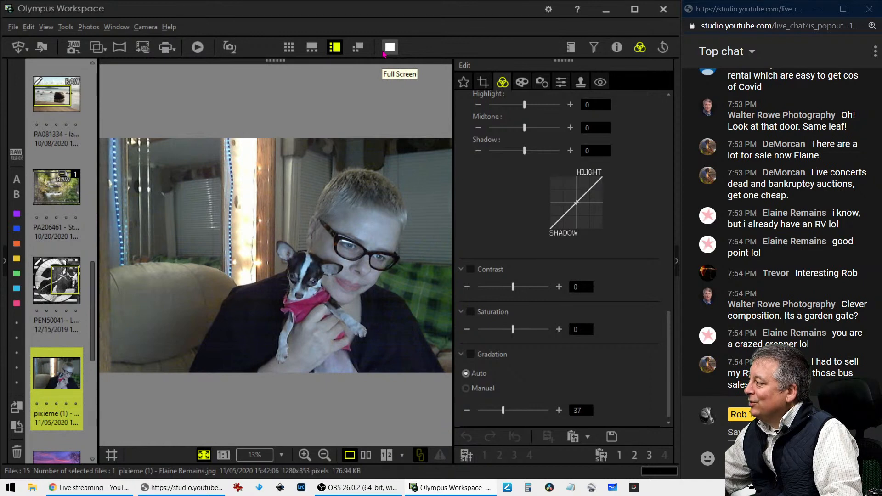
pyautogui.click(294, 260)
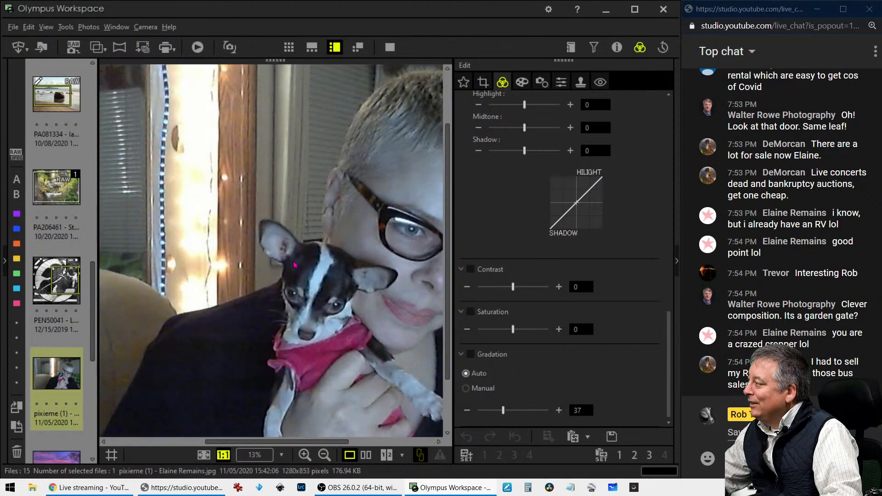
pyautogui.click(293, 261)
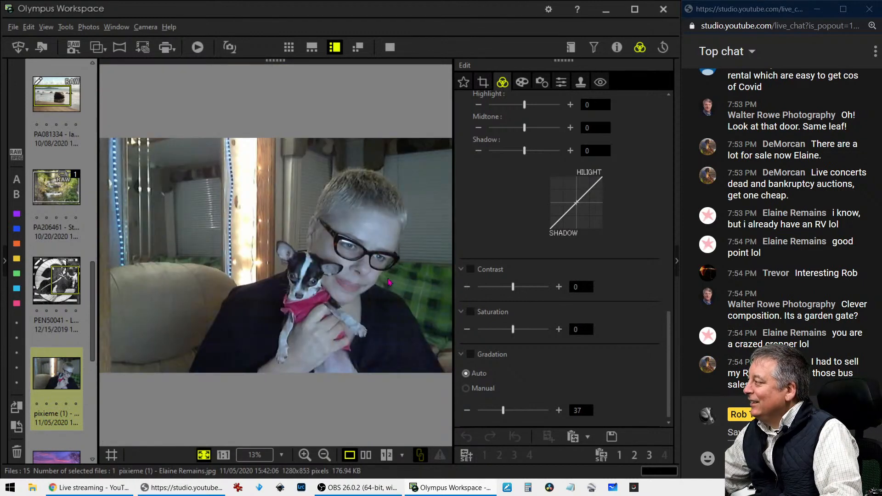
pyautogui.click(523, 82)
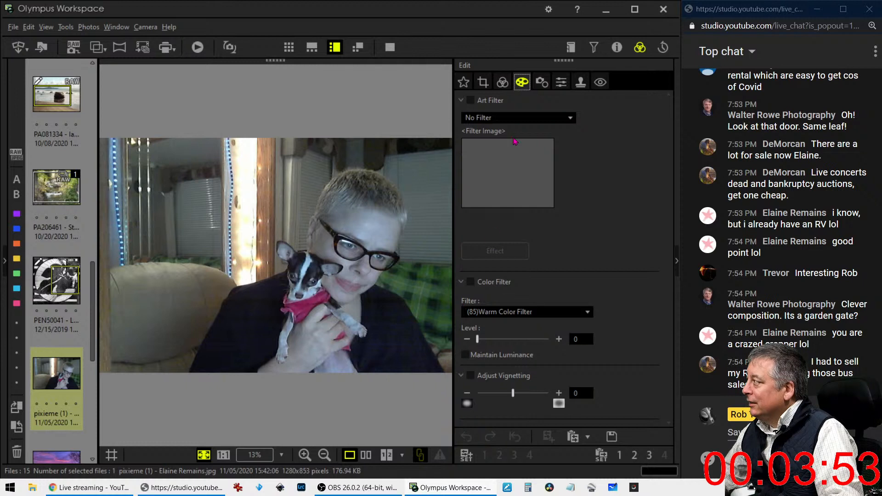
pyautogui.click(483, 82)
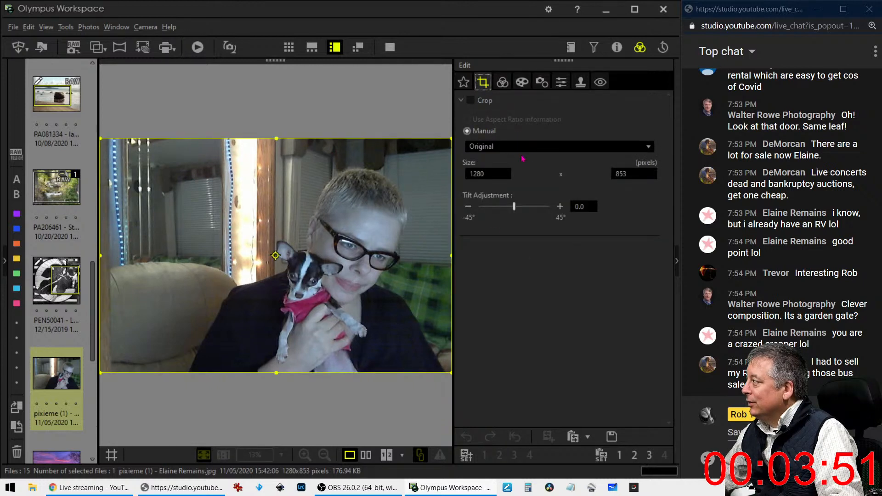
# Crop to a 1:1 square of 698 × 698 pixels framing the woman's face and the dog
pyautogui.click(531, 147)
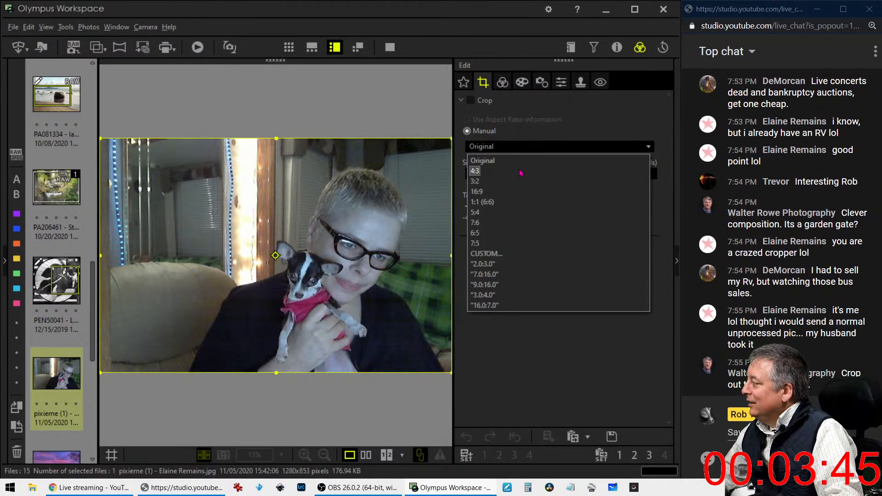
pyautogui.click(514, 202)
pyautogui.moveTo(343, 198); pyautogui.dragTo(395, 197)
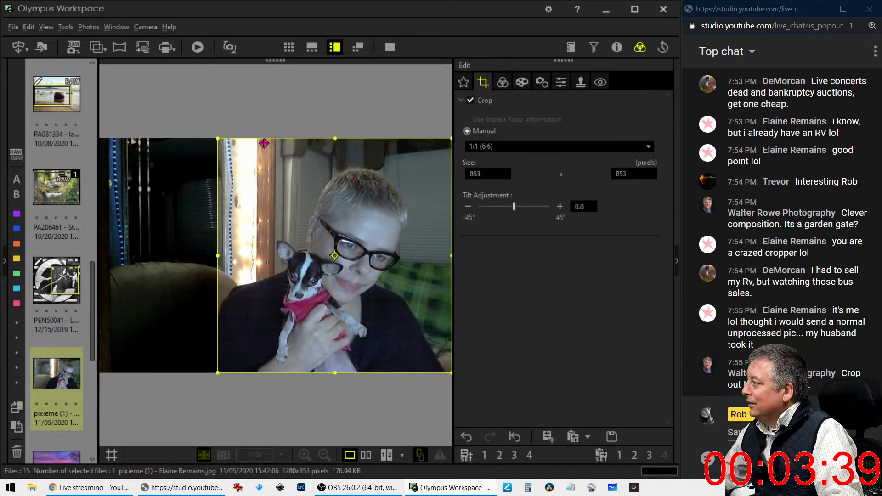
pyautogui.moveTo(221, 138); pyautogui.dragTo(255, 158)
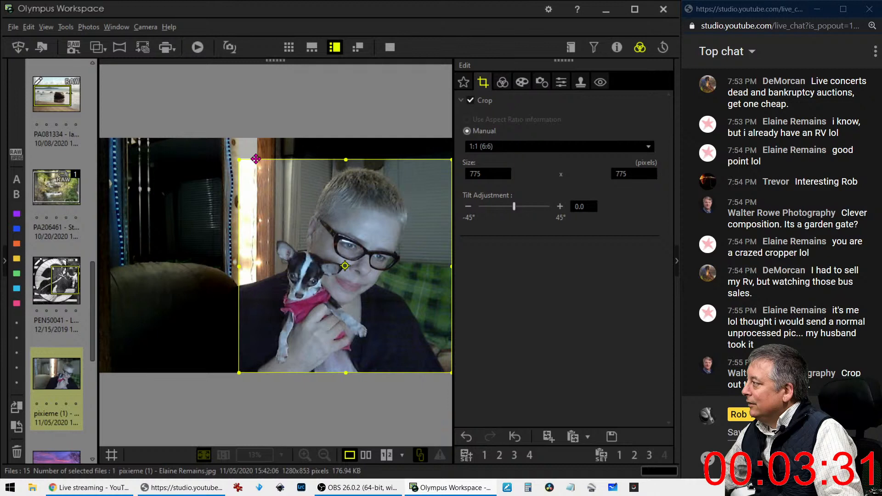
pyautogui.moveTo(239, 159); pyautogui.dragTo(263, 181)
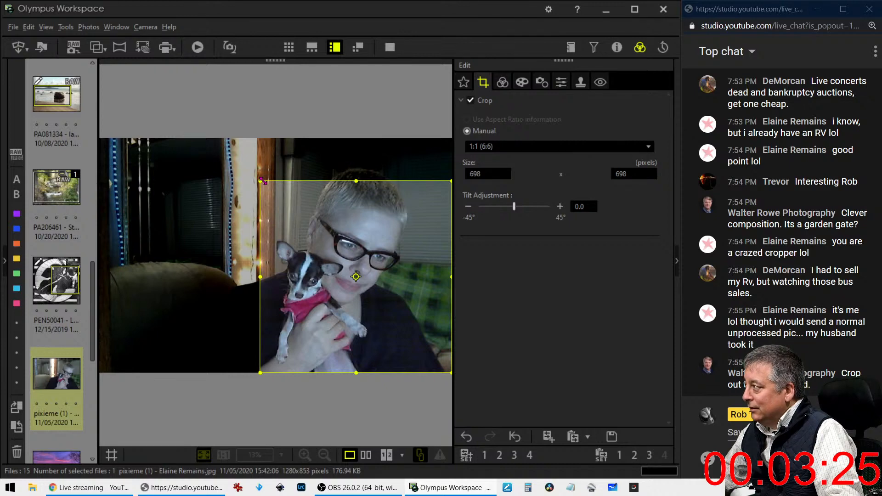
pyautogui.click(501, 84)
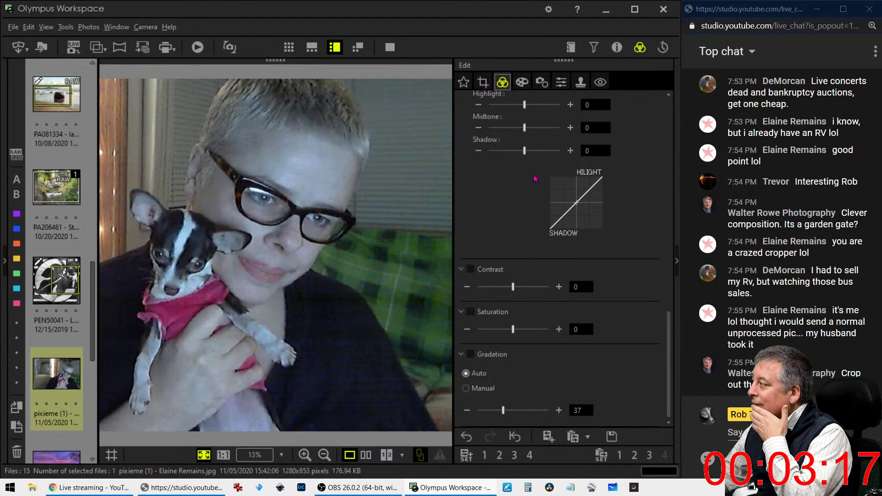
# Set Picture Mode to Monochrome, turning the portrait black-and-white with Neutral filter and tone
pyautogui.scroll(4, 535, 178)
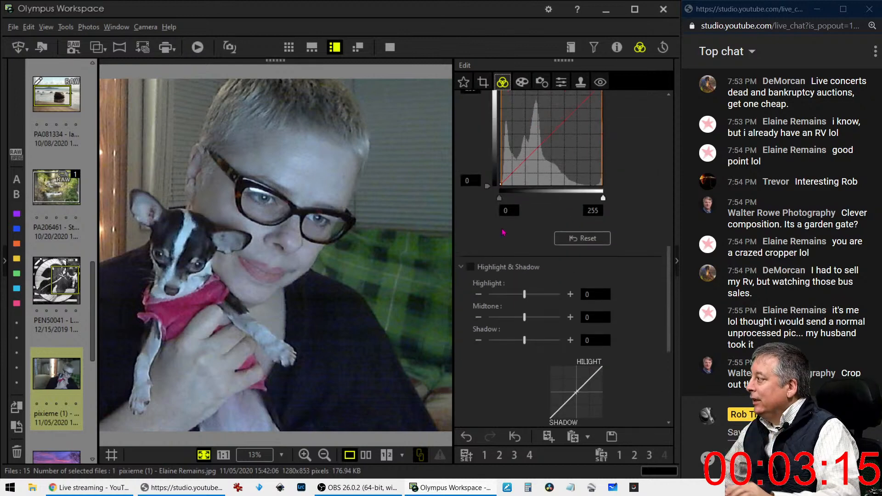
pyautogui.scroll(10, 503, 232)
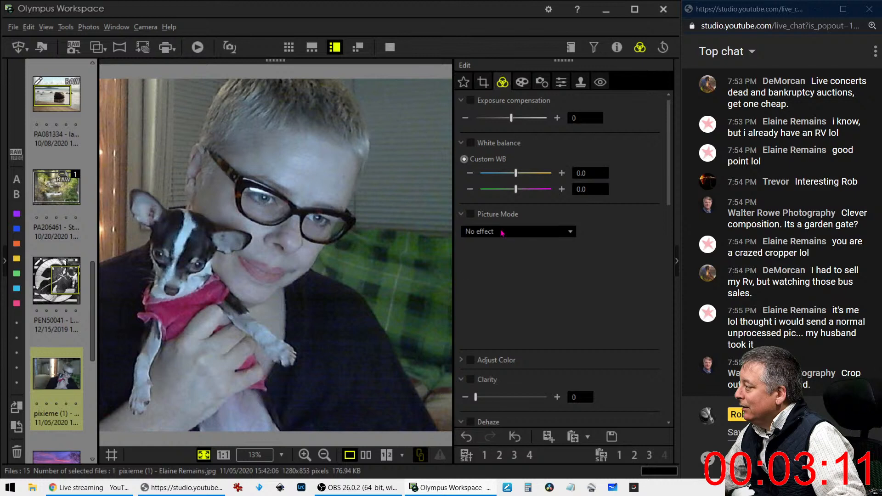
pyautogui.click(502, 233)
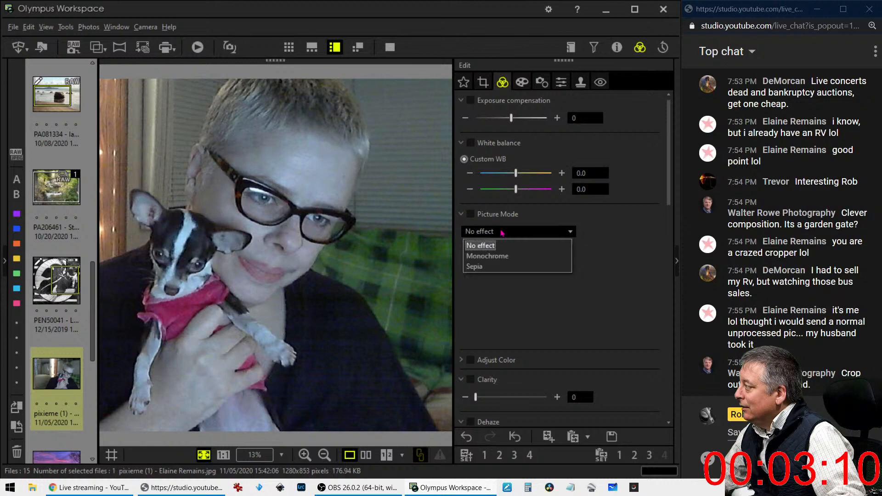
pyautogui.click(615, 49)
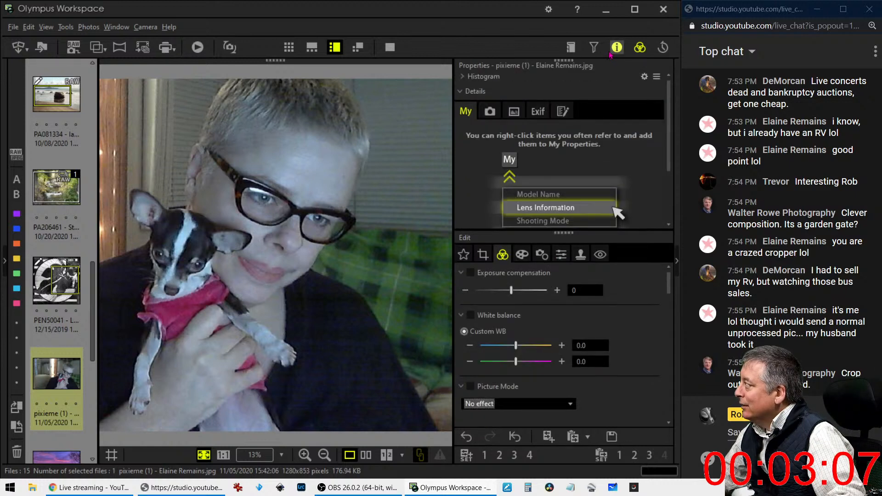
pyautogui.click(616, 48)
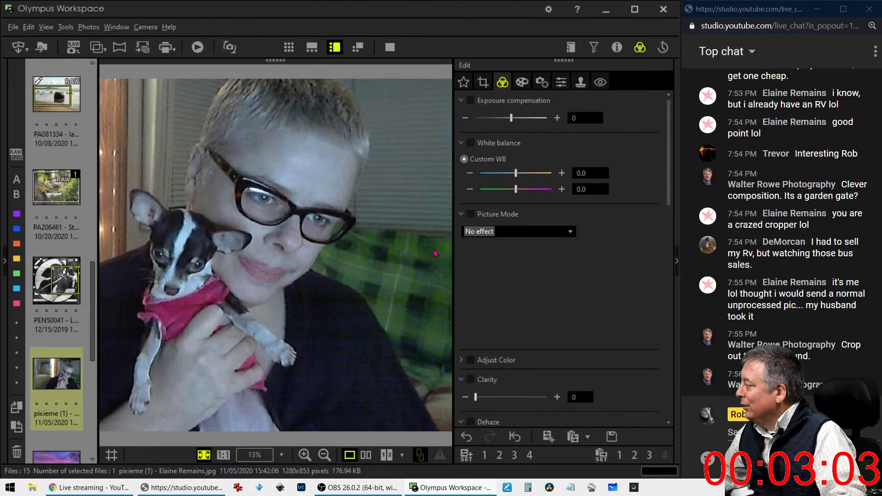
pyautogui.click(504, 235)
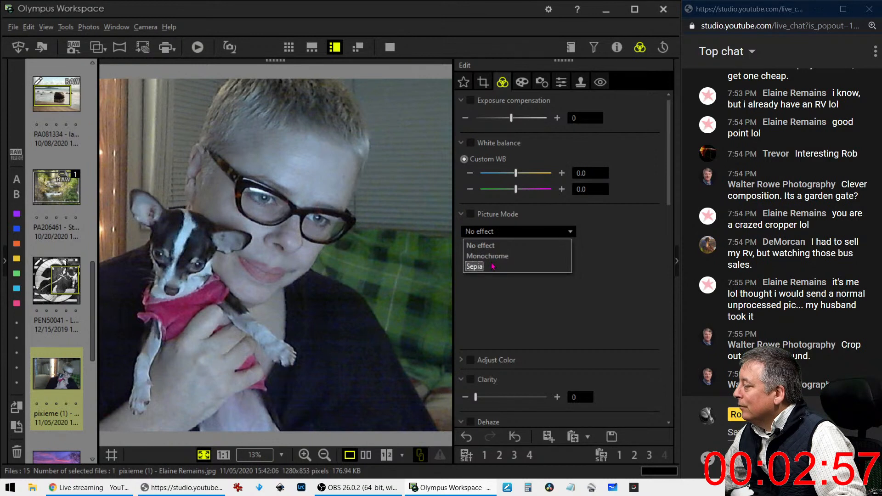
pyautogui.click(493, 262)
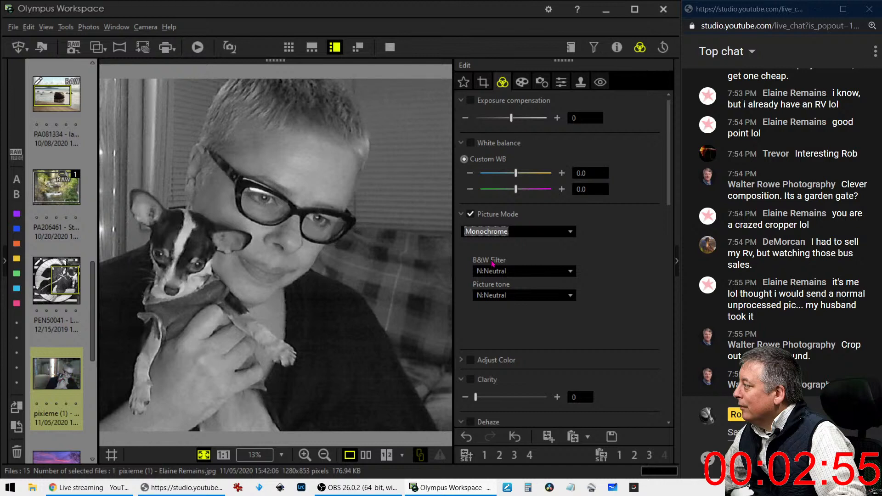
# Switch Picture Mode to No effect to see the colour original, then back to Monochrome
pyautogui.click(542, 272)
pyautogui.click(542, 232)
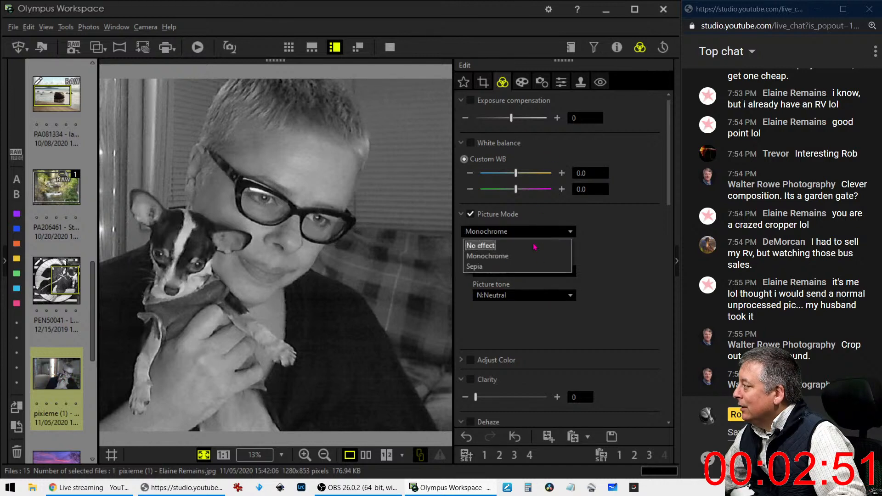
pyautogui.click(534, 246)
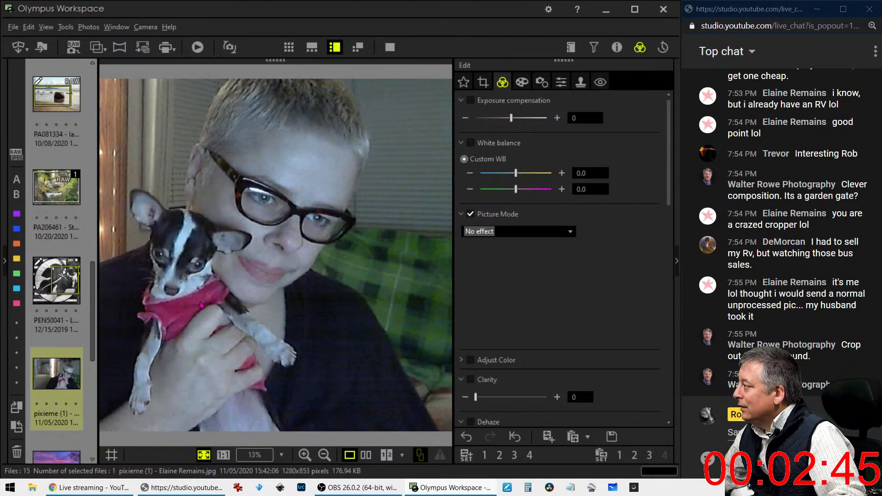
pyautogui.click(496, 232)
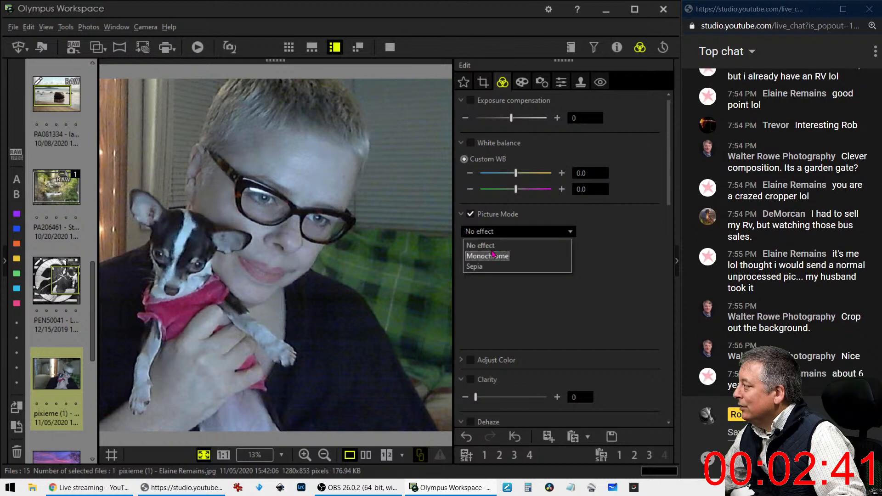
pyautogui.click(493, 256)
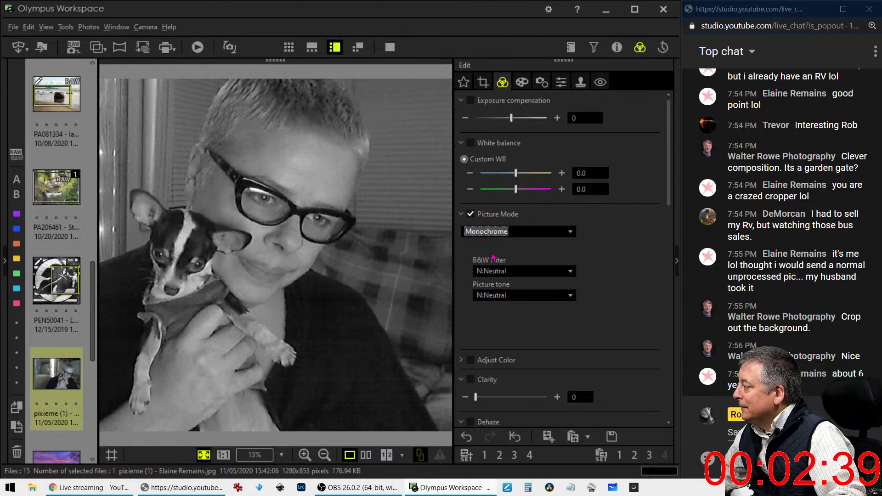
# Try the G:Green, Ye:Yellow, Or:Orange and R:Red B&W filters, settling on G:Green
pyautogui.click(495, 272)
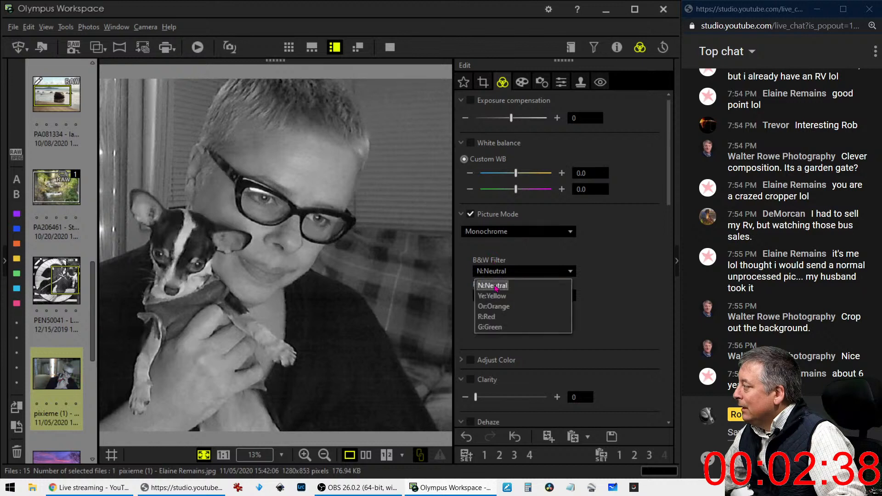
pyautogui.click(492, 327)
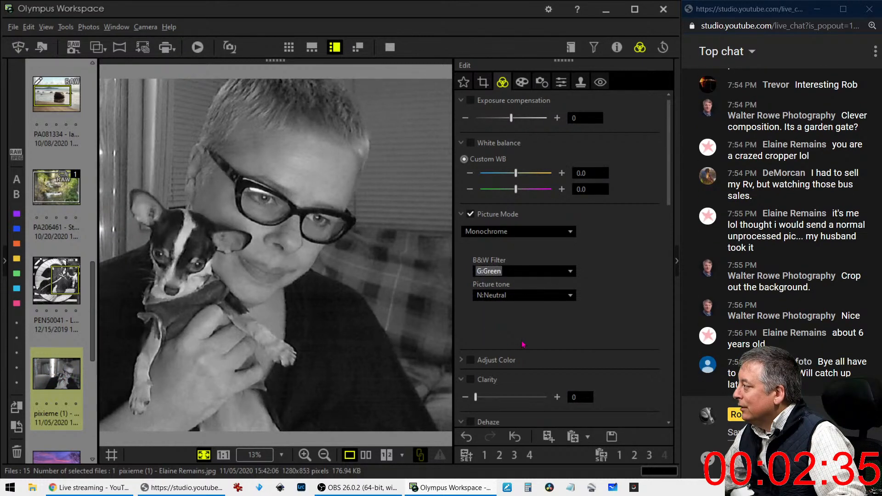
pyautogui.click(526, 271)
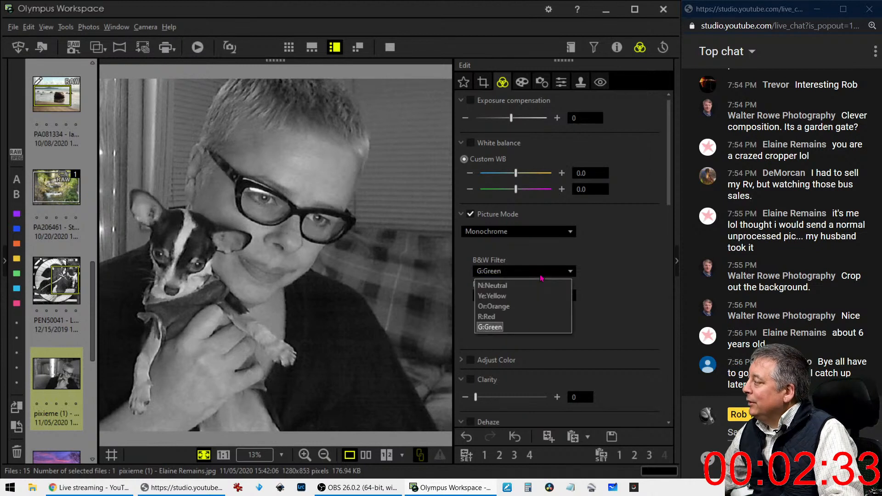
pyautogui.click(528, 292)
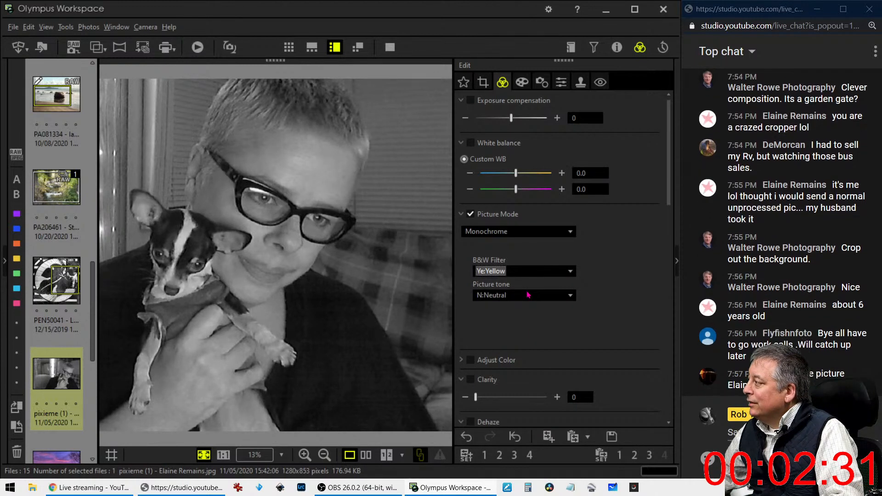
pyautogui.click(528, 274)
pyautogui.click(519, 306)
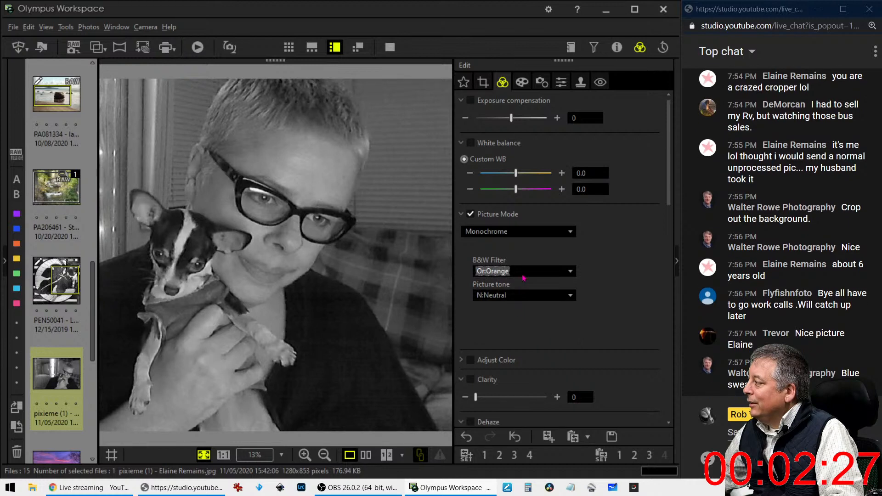
pyautogui.click(524, 278)
pyautogui.click(505, 318)
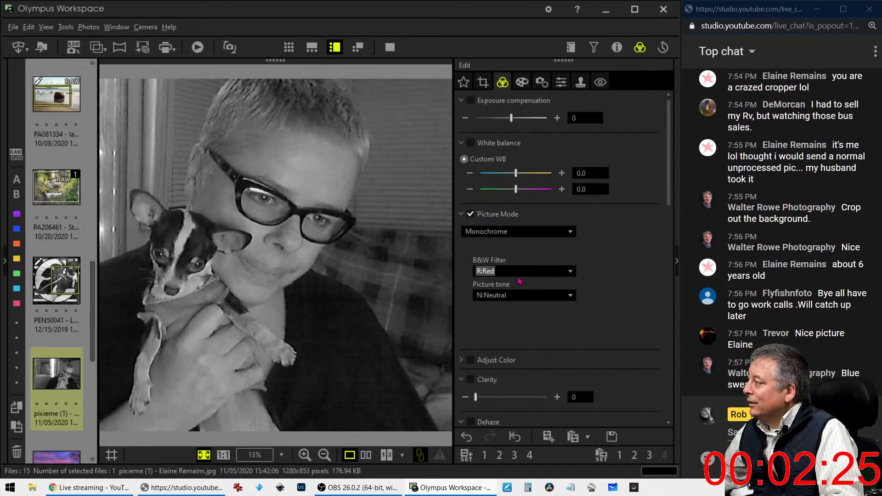
pyautogui.click(521, 275)
pyautogui.click(497, 326)
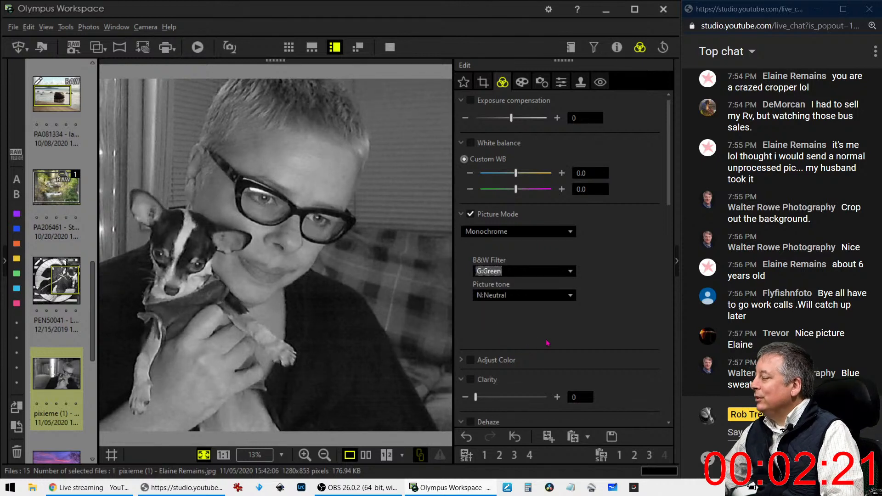
pyautogui.scroll(-5, 546, 343)
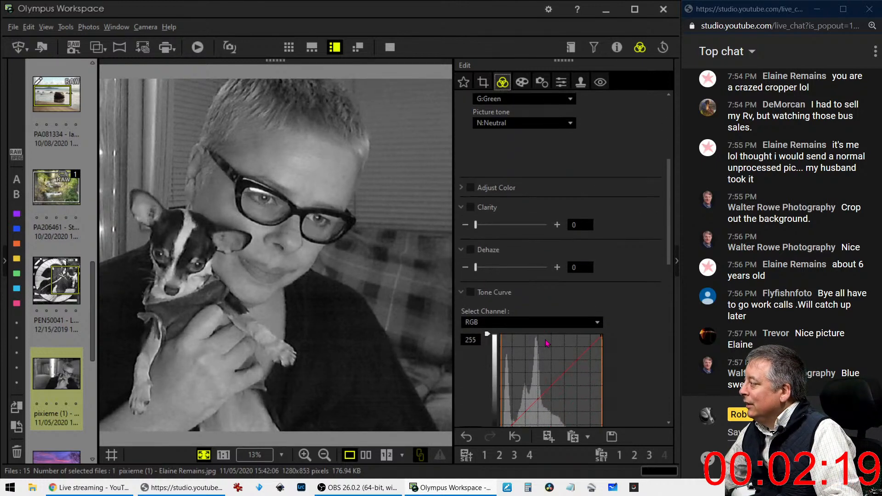
# Add midtone and upper points to the RGB curve, lower the midtone point and move the black point right
pyautogui.scroll(-3, 547, 343)
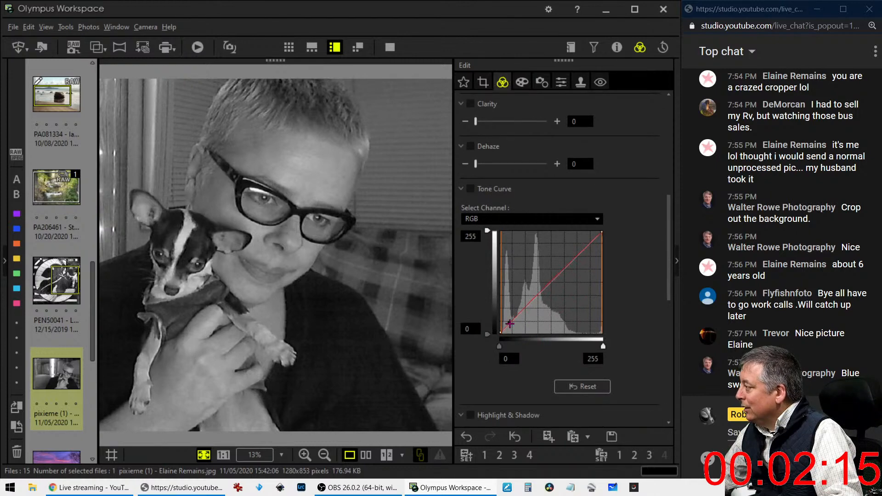
pyautogui.moveTo(509, 324); pyautogui.dragTo(507, 331)
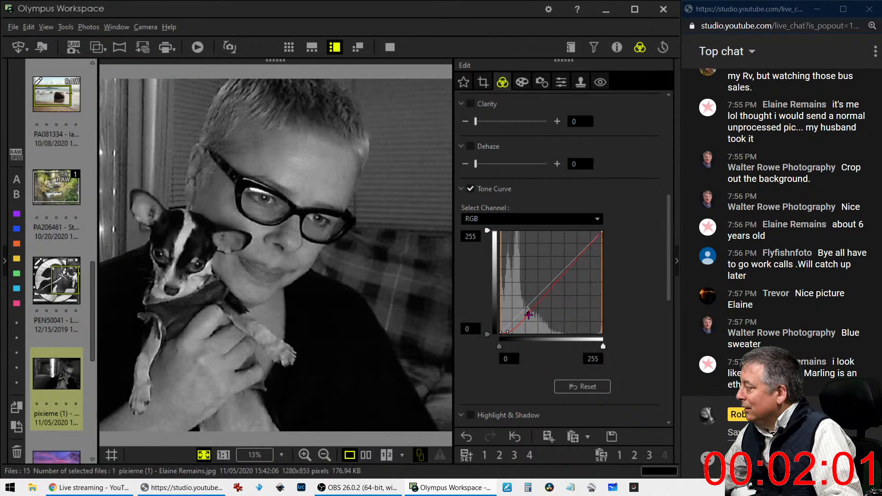
pyautogui.click(528, 315)
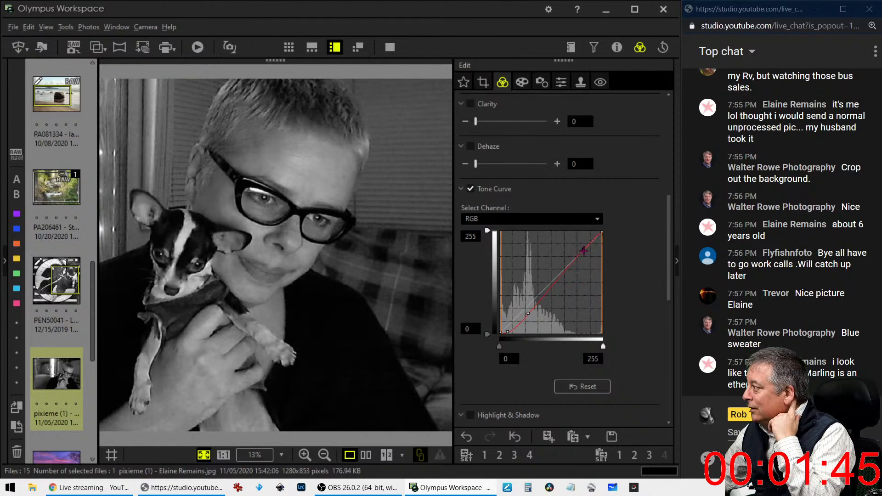
pyautogui.click(584, 250)
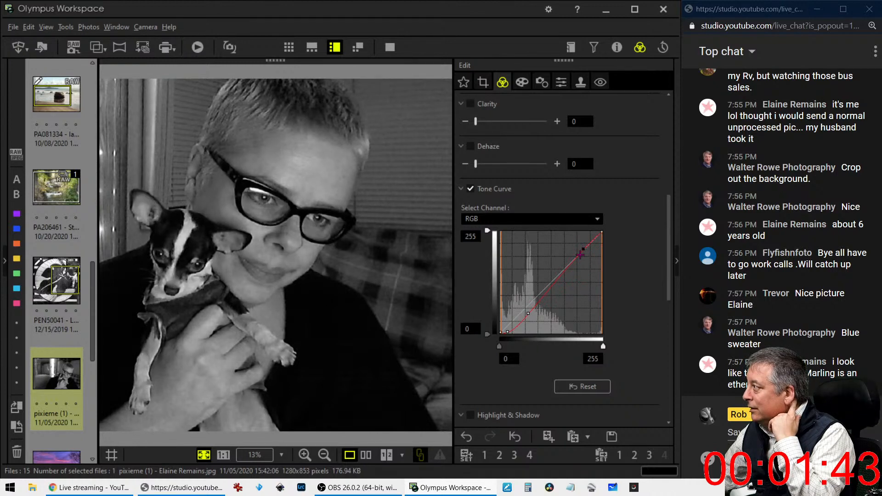
pyautogui.moveTo(527, 313); pyautogui.dragTo(532, 314)
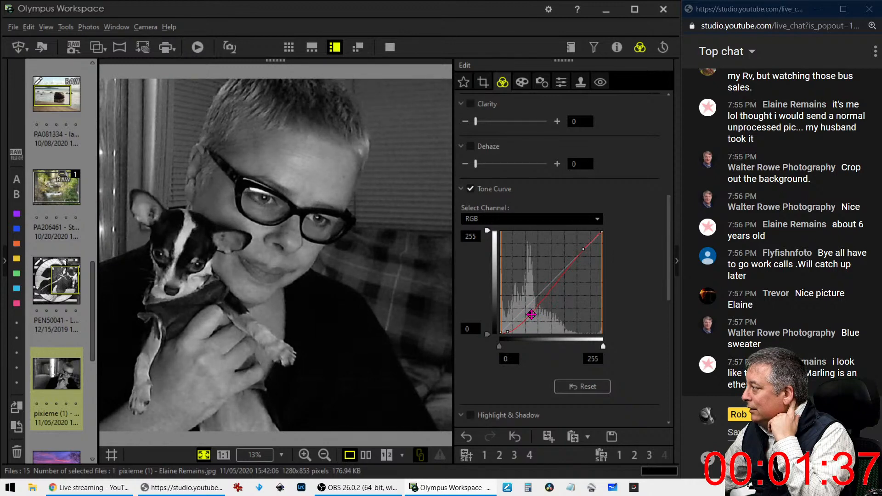
pyautogui.moveTo(508, 332)
pyautogui.mouseDown()
pyautogui.moveTo(522, 333)
pyautogui.moveTo(513, 333)
pyautogui.mouseUp()
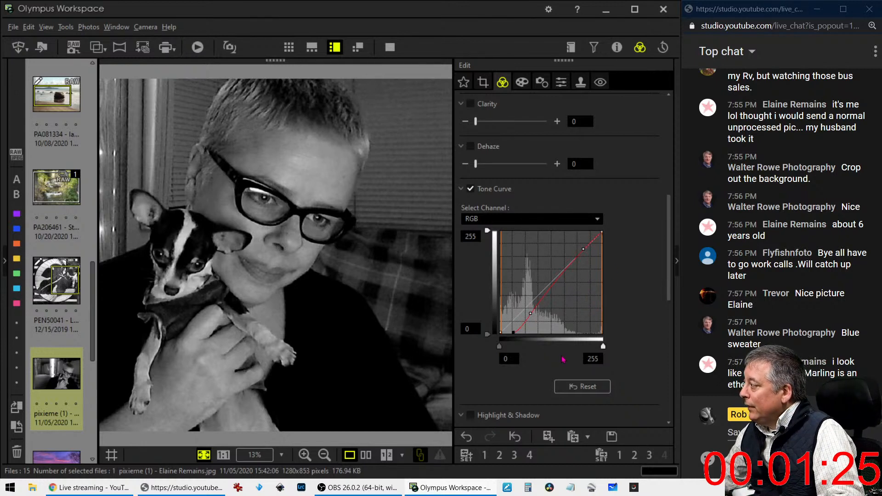
pyautogui.scroll(-3, 562, 356)
pyautogui.scroll(5, 562, 356)
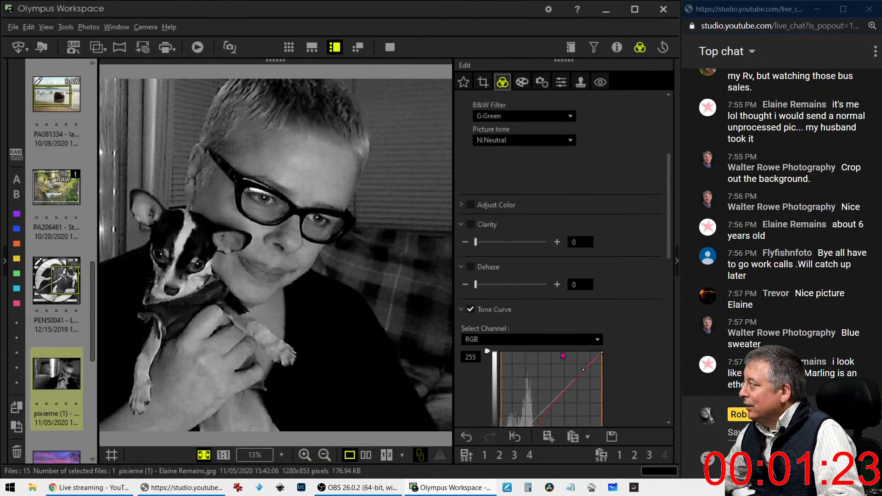
# Set Dehaze to 45 and Clarity to 12 on the monochrome portrait
pyautogui.moveTo(477, 284); pyautogui.dragTo(508, 287)
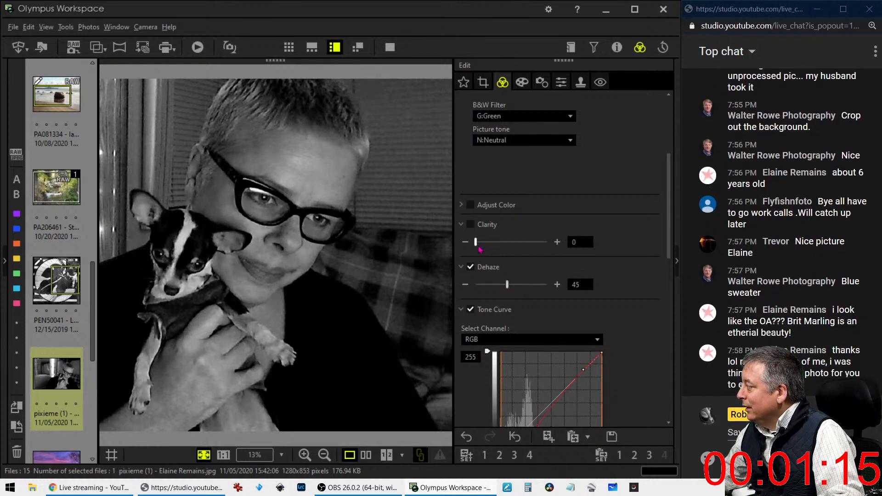
pyautogui.moveTo(479, 249); pyautogui.dragTo(487, 250)
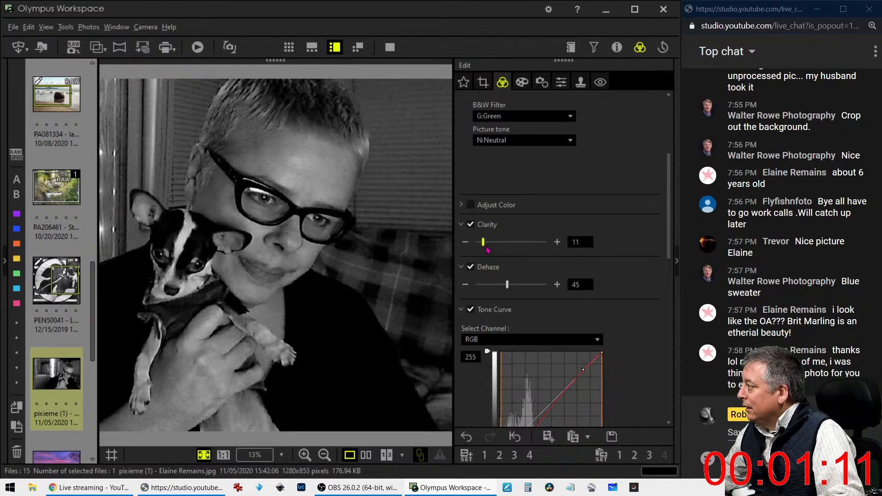
pyautogui.moveTo(487, 248); pyautogui.dragTo(489, 248)
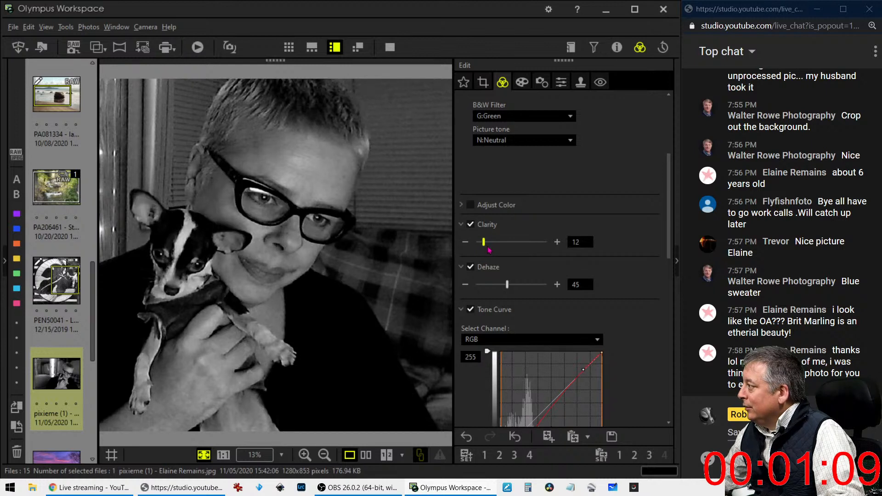
pyautogui.press('Left')
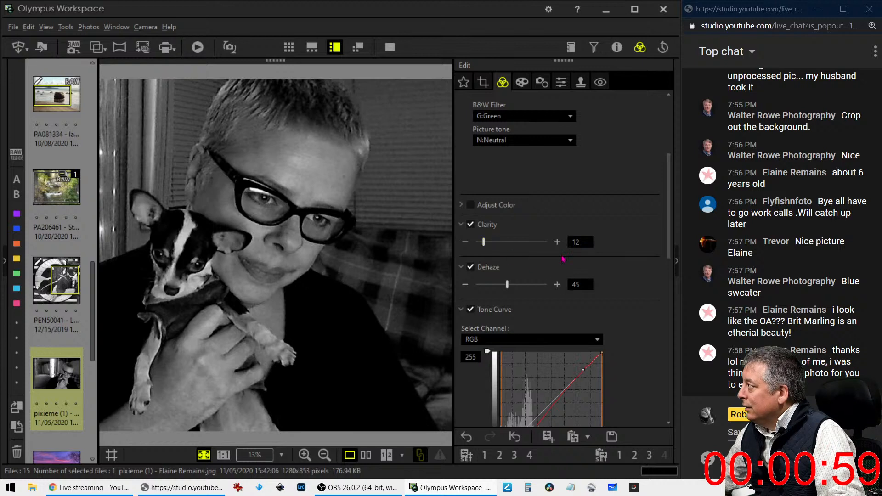
# Apply the Soft Focus art filter to the monochrome portrait
pyautogui.click(542, 82)
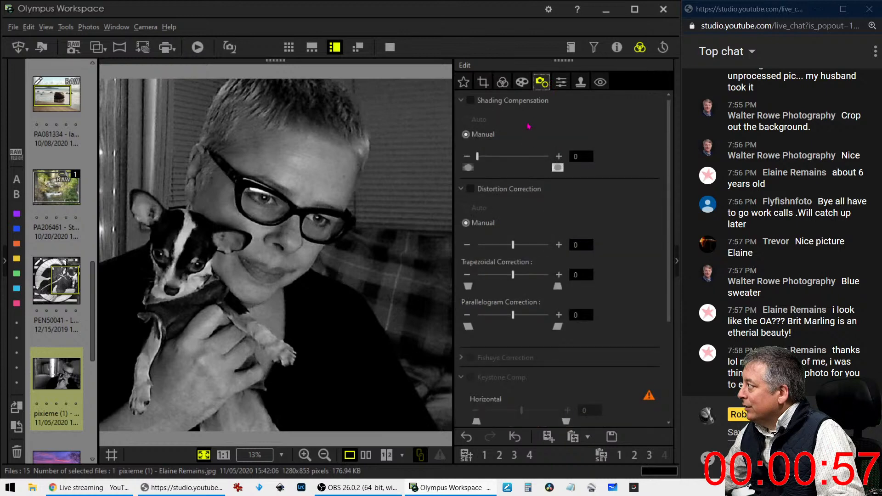
pyautogui.click(504, 83)
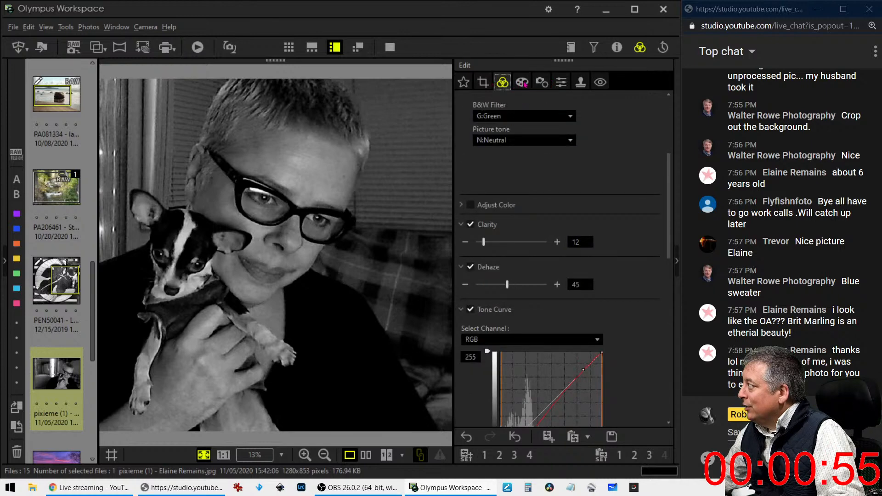
pyautogui.click(522, 84)
pyautogui.click(518, 118)
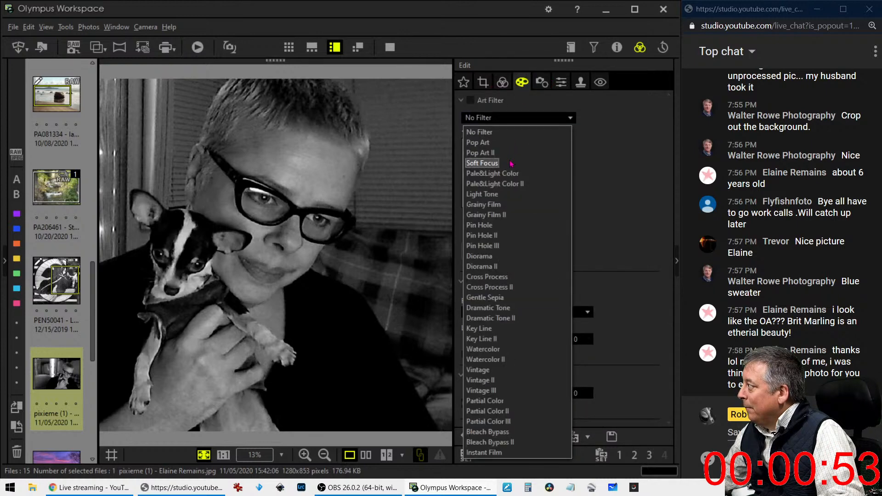
pyautogui.click(512, 163)
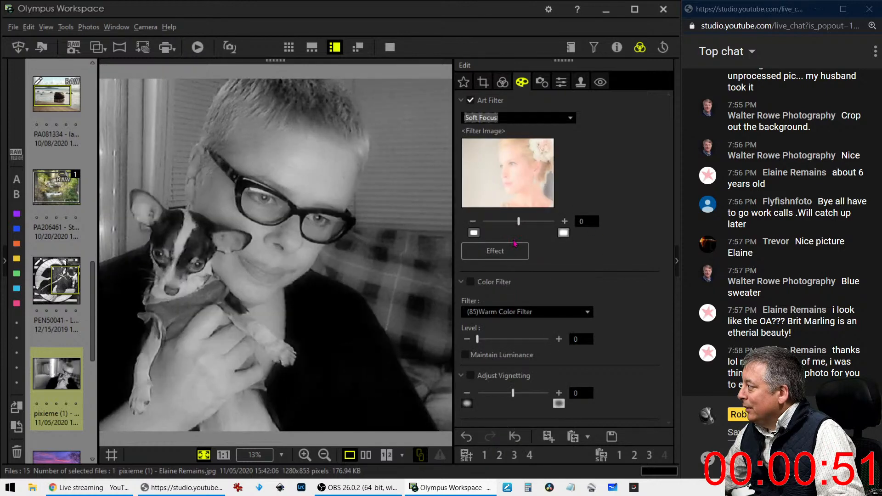
# Lower the Soft Focus strength to -5
pyautogui.moveTo(518, 222); pyautogui.dragTo(488, 224)
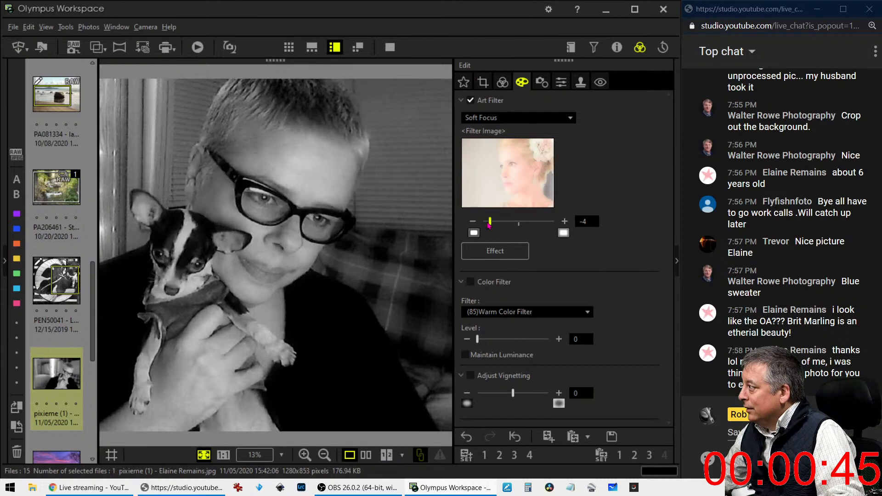
pyautogui.moveTo(489, 225); pyautogui.dragTo(483, 224)
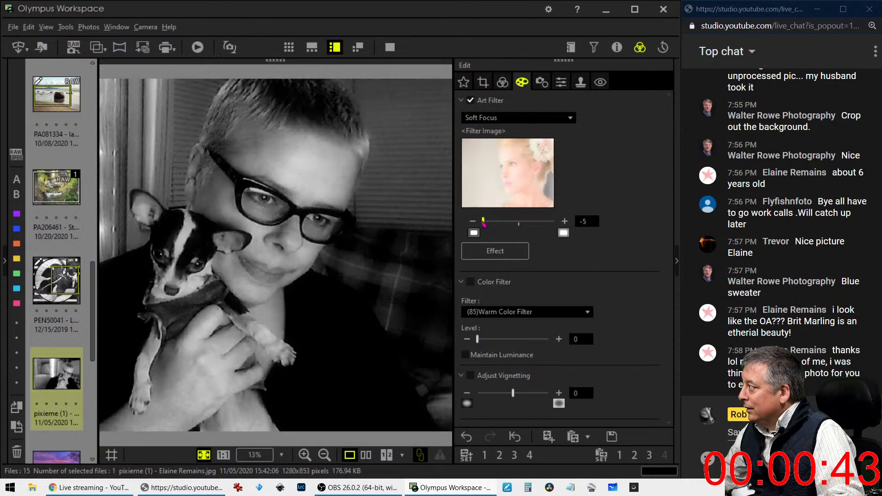
pyautogui.click(542, 82)
# Set the portrait's Sharpness slider to -2, leaving Unsharp Mask off
pyautogui.click(561, 82)
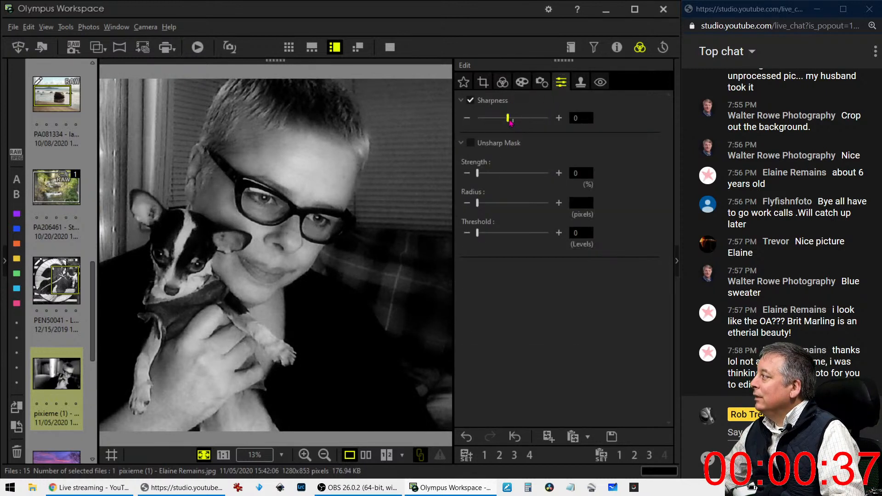
pyautogui.scroll(-7, 511, 120)
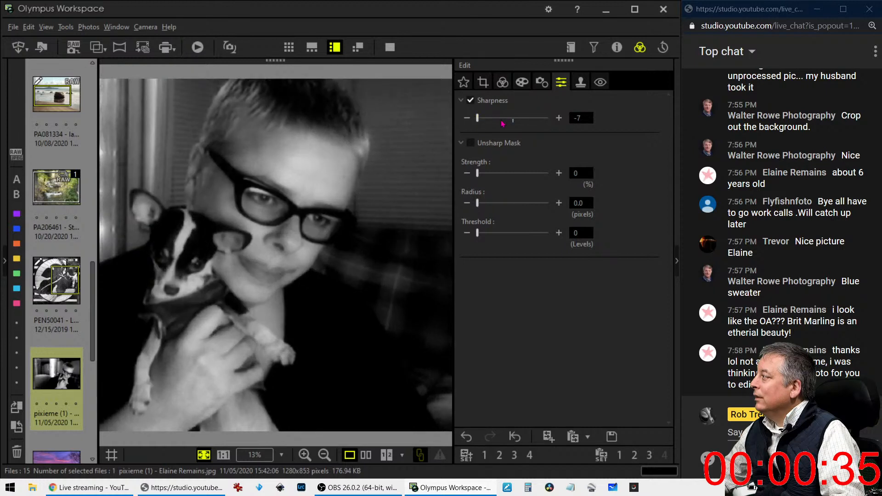
pyautogui.scroll(3, 500, 123)
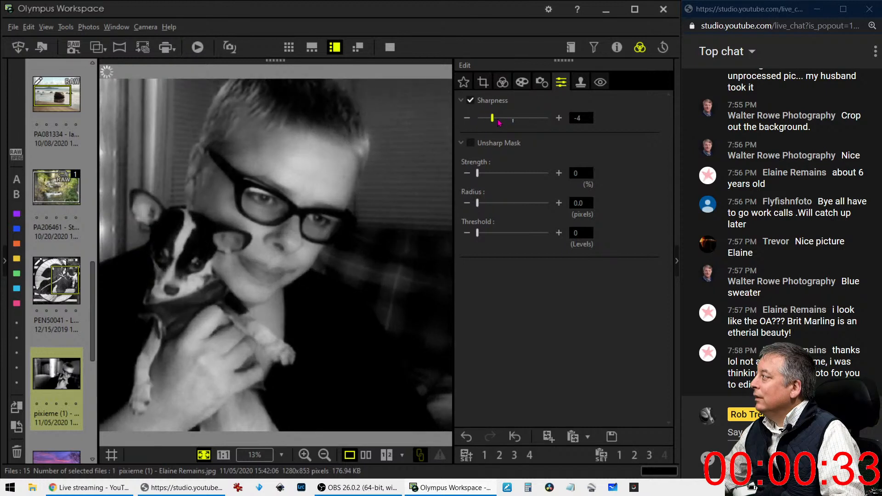
pyautogui.scroll(1, 503, 122)
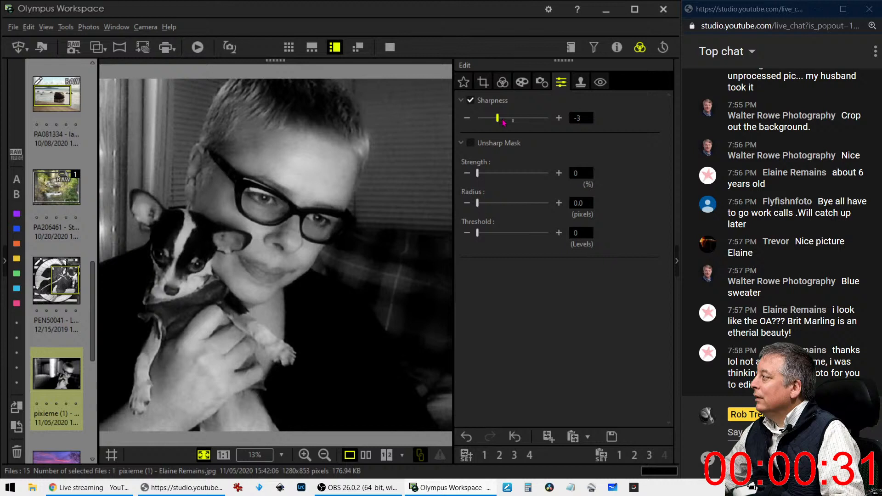
pyautogui.scroll(1, 504, 122)
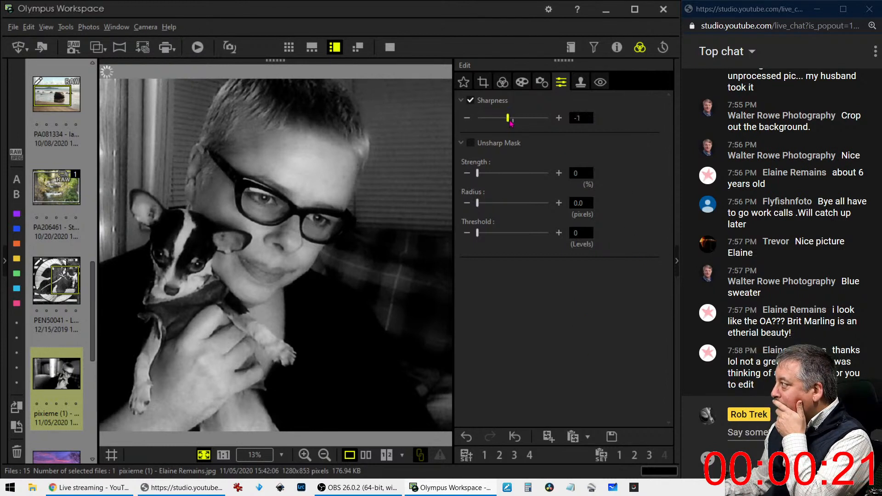
pyautogui.moveTo(503, 119); pyautogui.dragTo(511, 122)
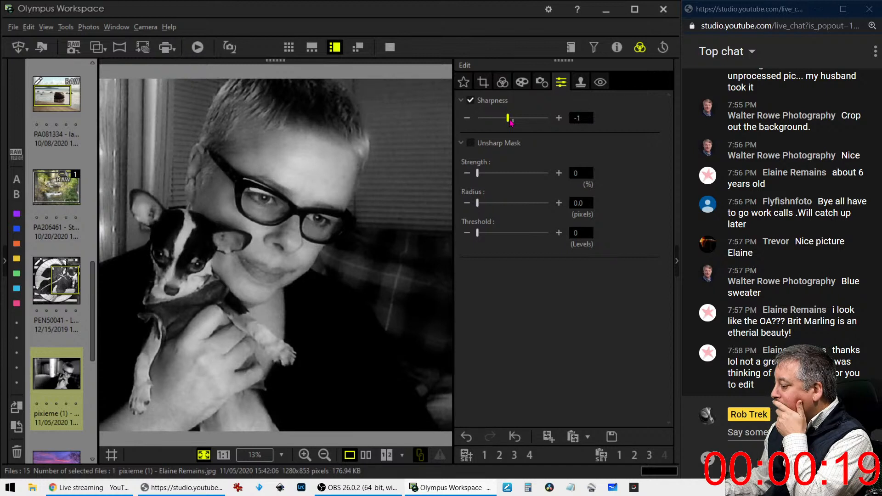
pyautogui.moveTo(510, 122); pyautogui.dragTo(504, 121)
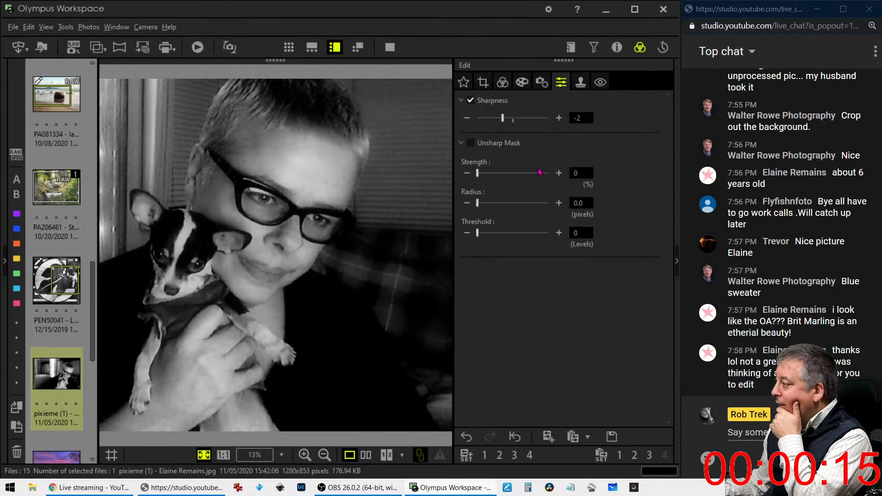
# Ease Clarity from 12 to 9 and add a -8 vignette to darken the corners
pyautogui.click(502, 83)
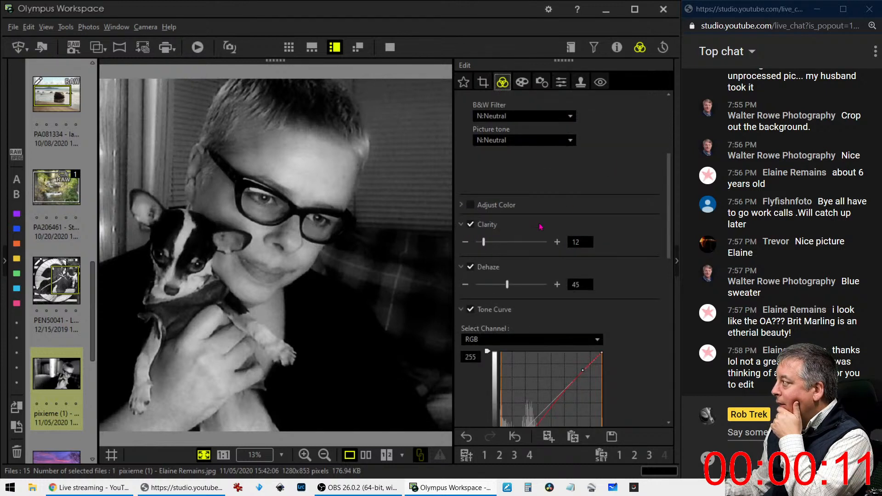
pyautogui.moveTo(484, 242); pyautogui.dragTo(482, 242)
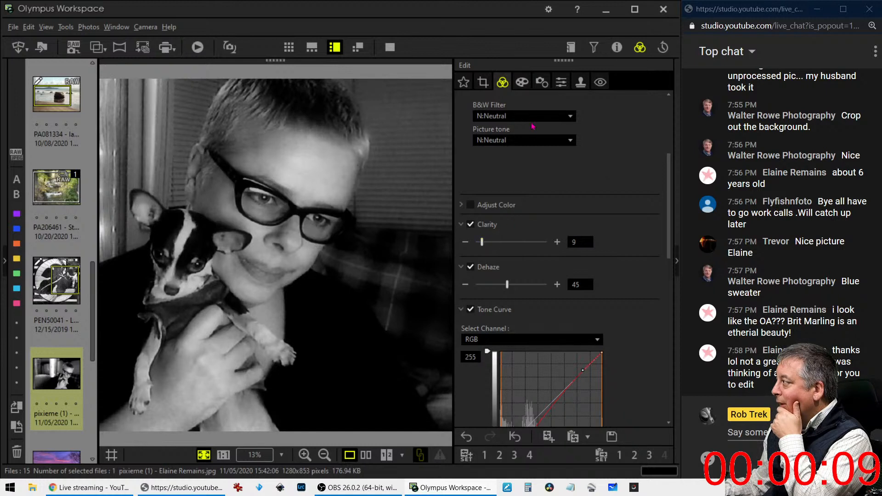
pyautogui.click(522, 82)
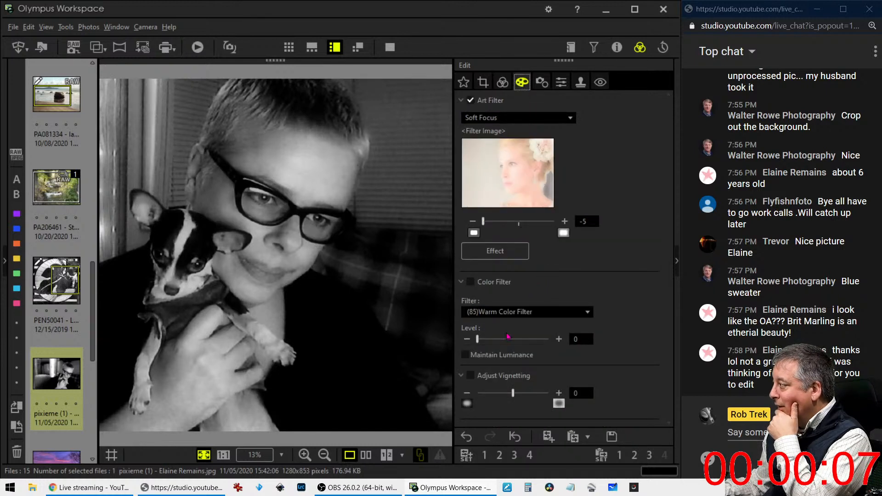
pyautogui.moveTo(513, 395); pyautogui.dragTo(505, 400)
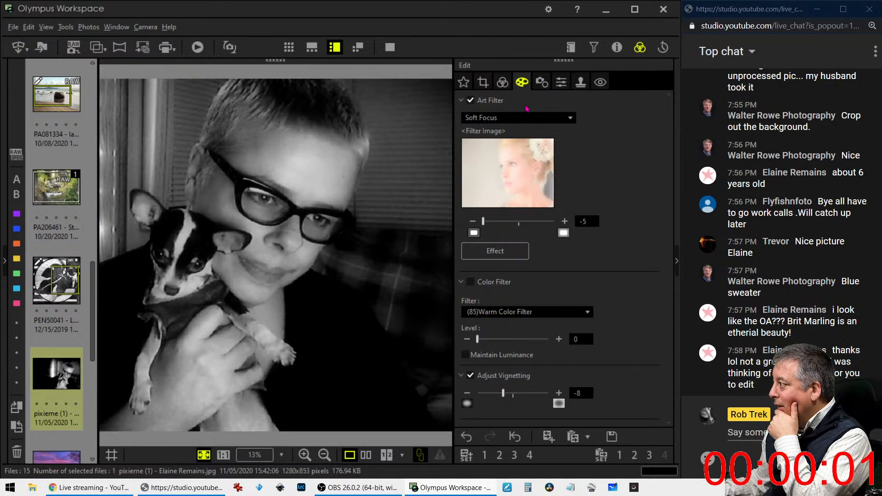
pyautogui.click(505, 86)
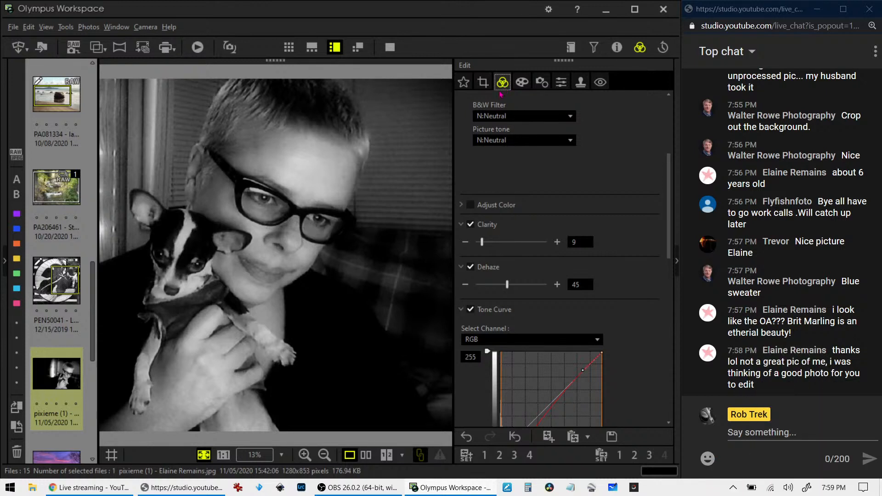
# Show the original and edited portraits side by side and preview them full screen
pyautogui.click(366, 455)
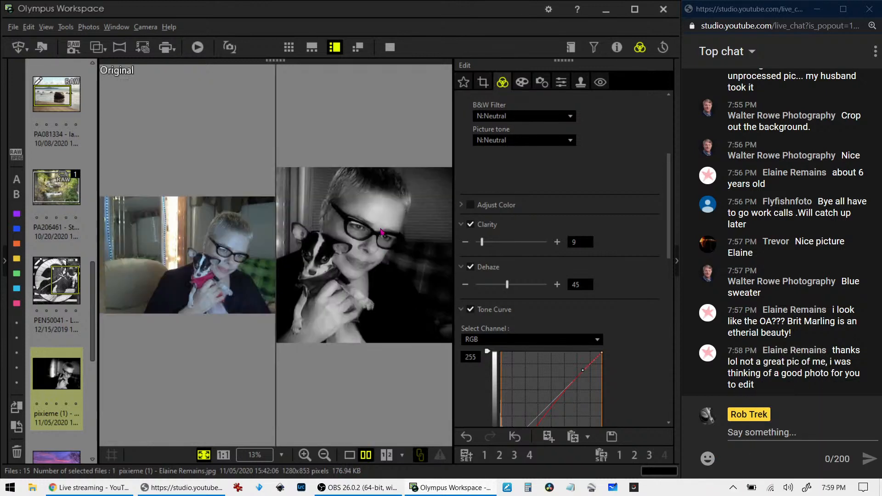
pyautogui.click(390, 47)
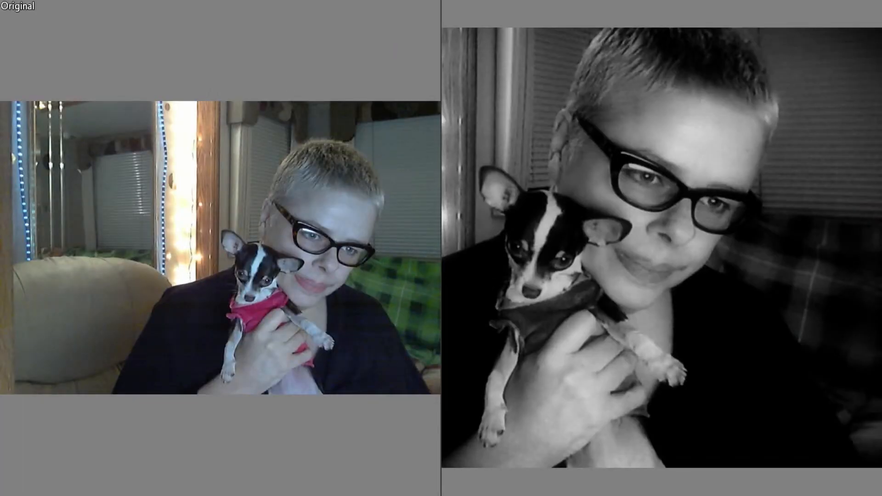
pyautogui.press('Escape')
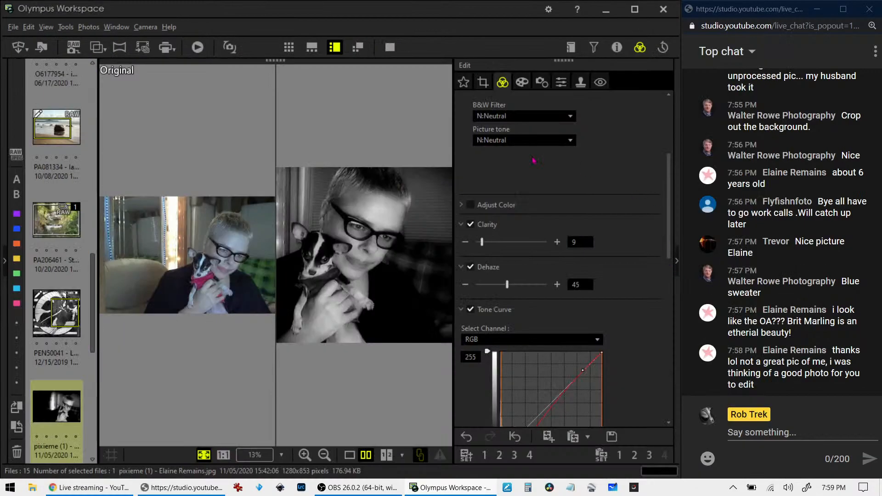
# Reset Sharpness to 0, then review the side-by-side comparison full screen again
pyautogui.click(561, 82)
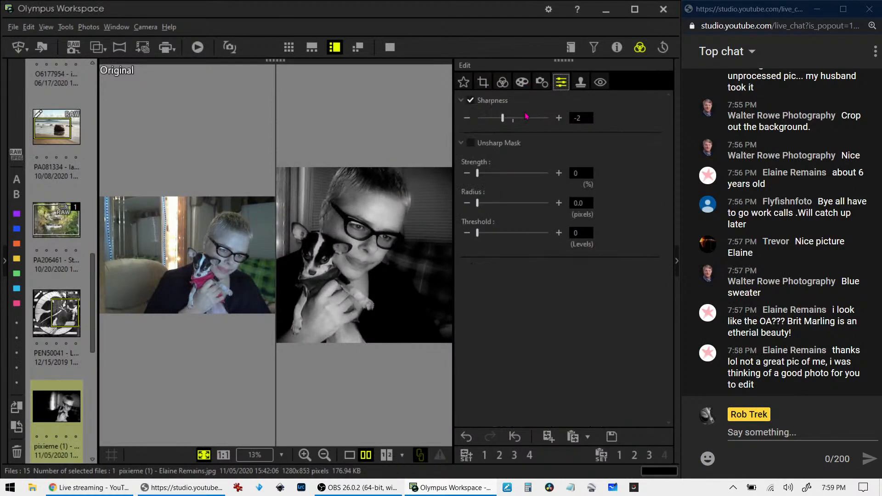
pyautogui.moveTo(504, 118); pyautogui.dragTo(514, 119)
pyautogui.click(461, 100)
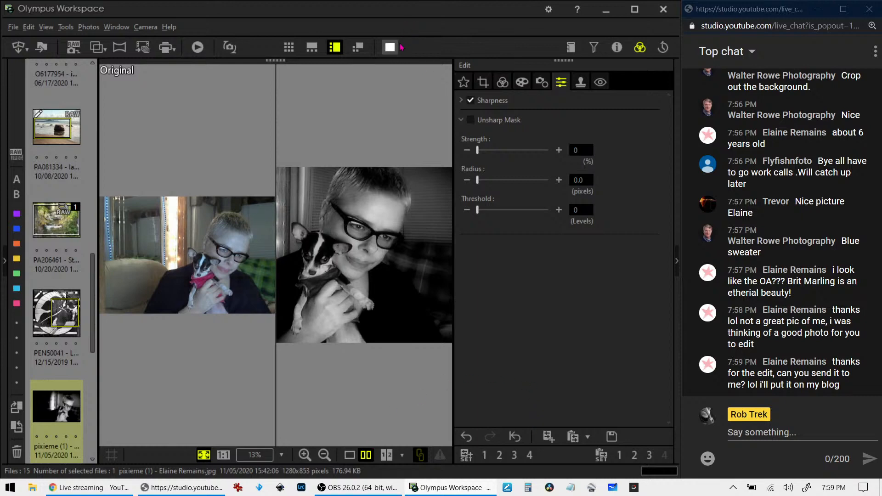
pyautogui.click(390, 47)
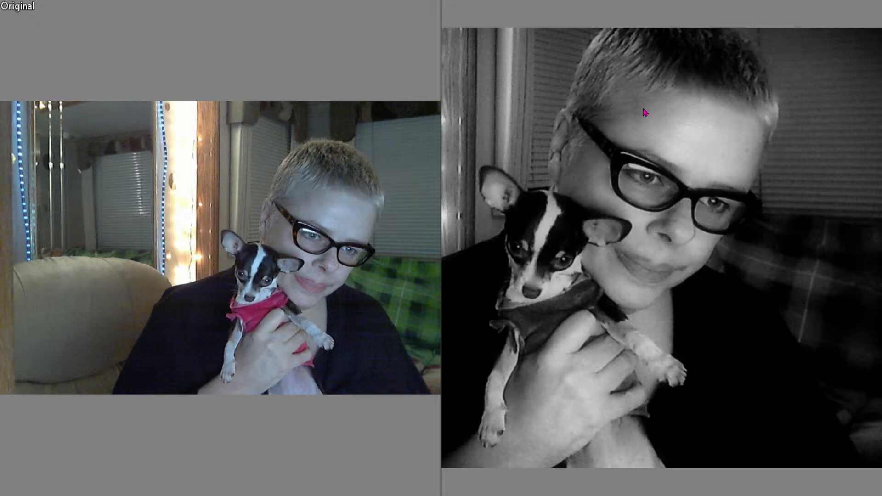
pyautogui.press('Escape')
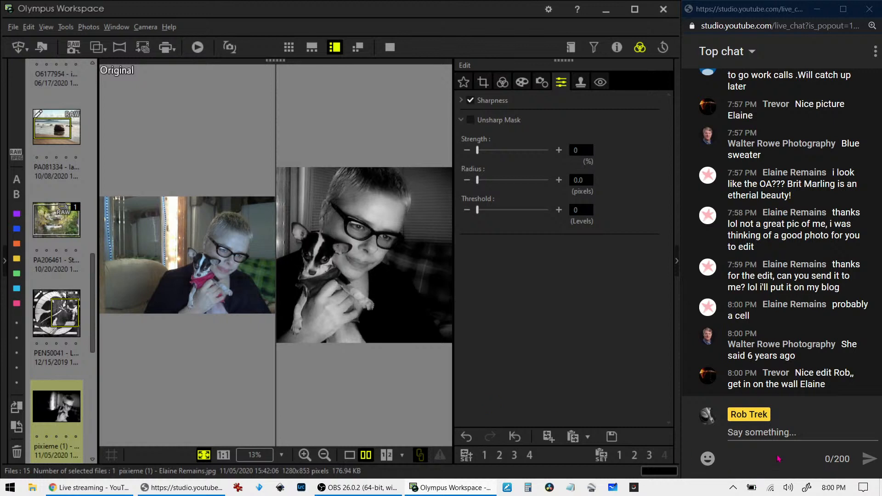
# Send a live chat message containing the contact e-mail address
pyautogui.click(783, 435)
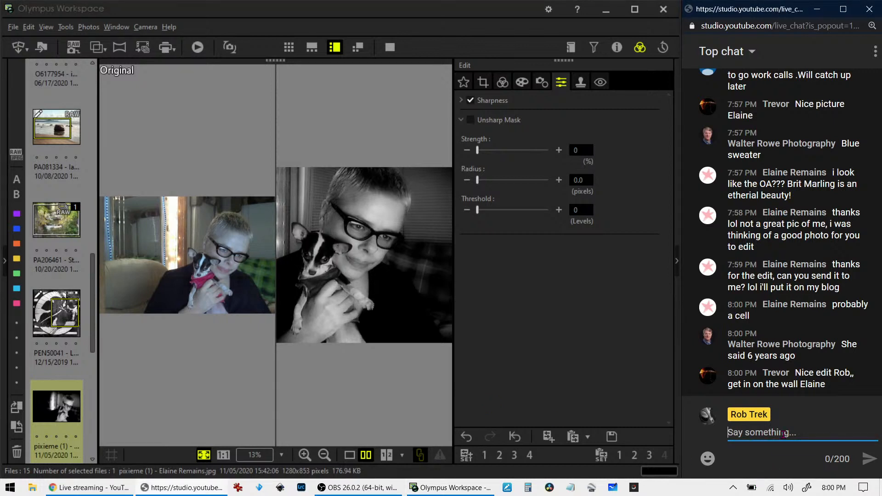
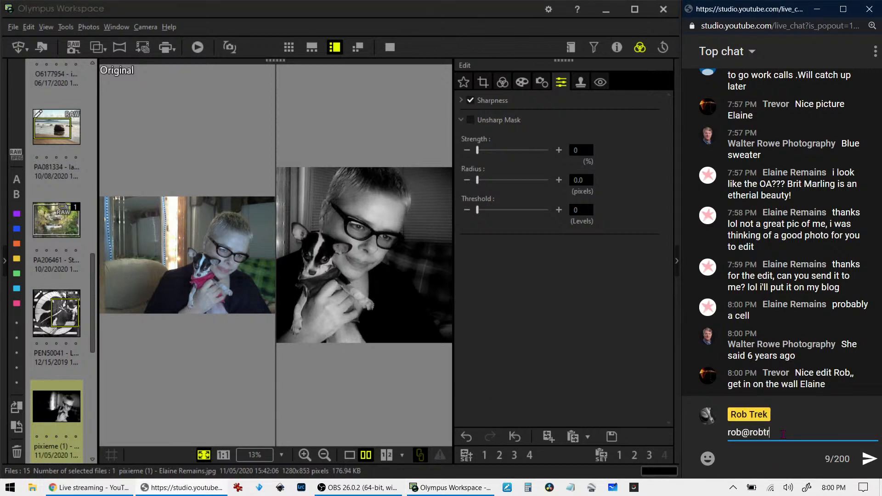
pyautogui.press('Return')
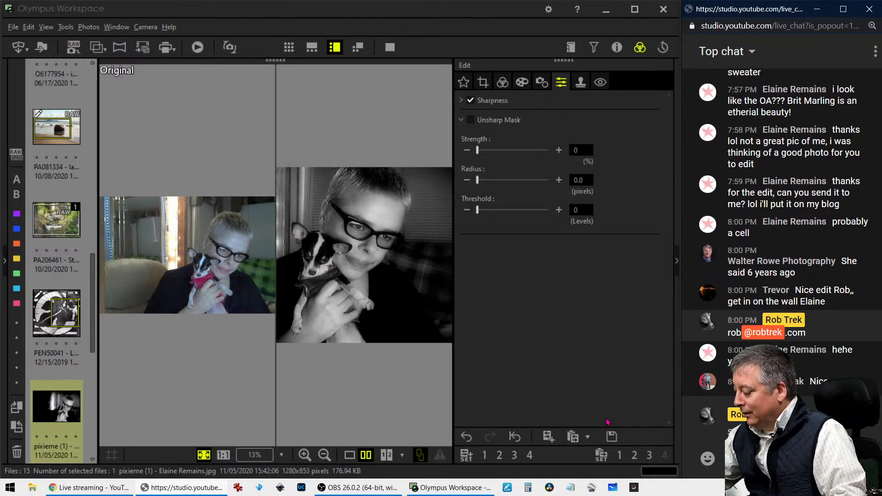
# Export the portrait as a Super Fine JPEG into the D:\4instagram folder
pyautogui.click(95, 47)
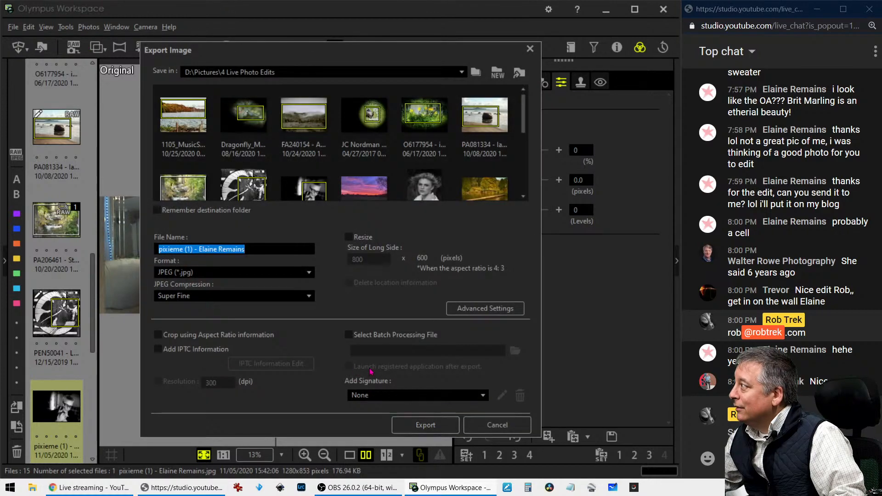
pyautogui.click(462, 72)
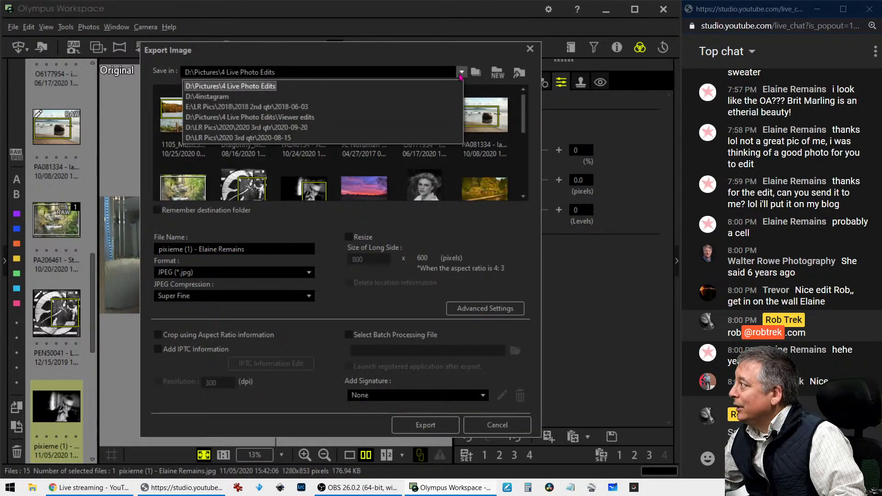
pyautogui.click(403, 97)
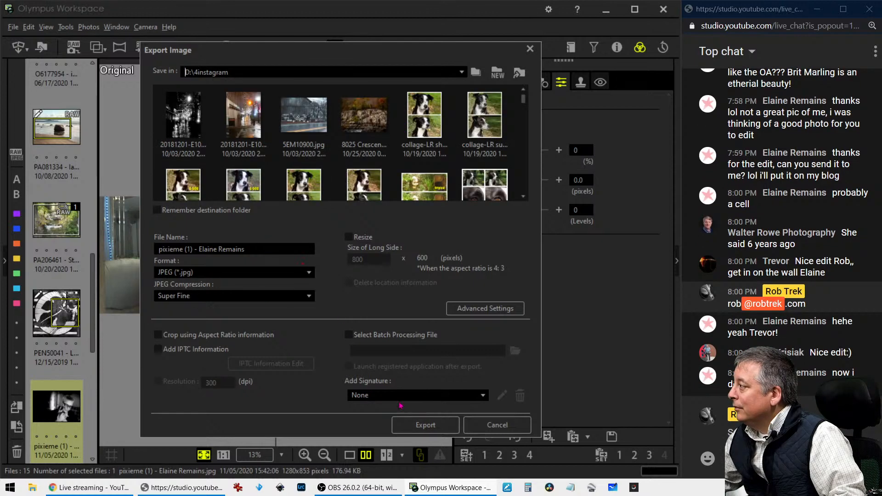
pyautogui.click(410, 424)
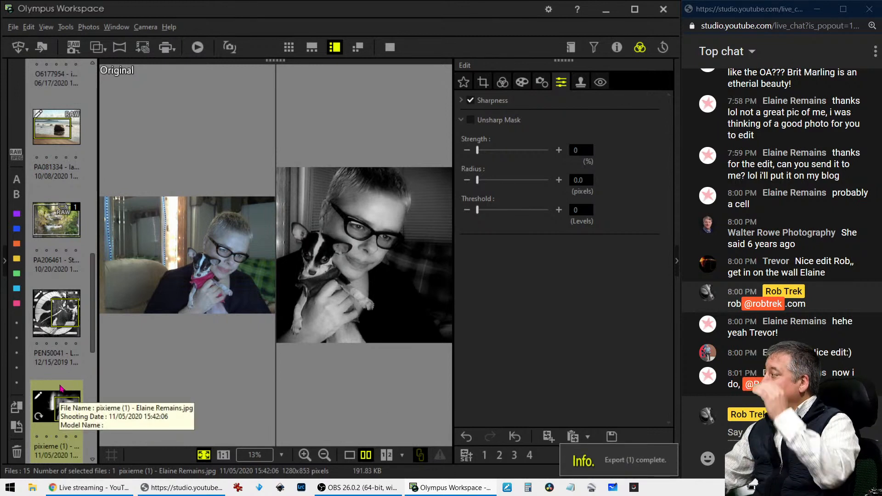
pyautogui.scroll(-3, 61, 388)
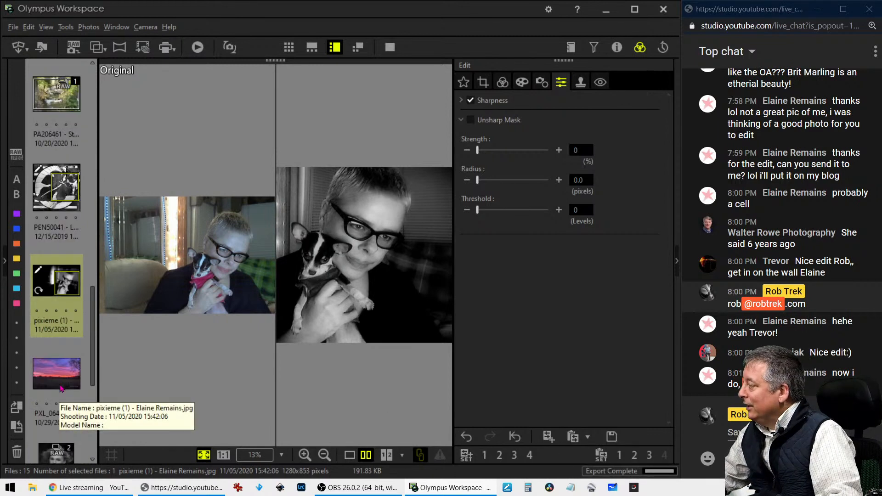
# Open the purple sunset photo in single view, preview it full screen, and show crop settings
pyautogui.click(61, 381)
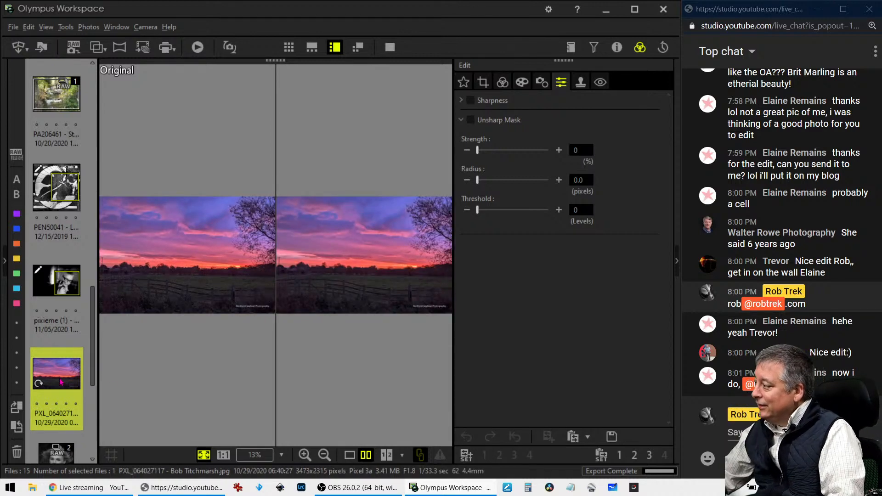
pyautogui.click(352, 459)
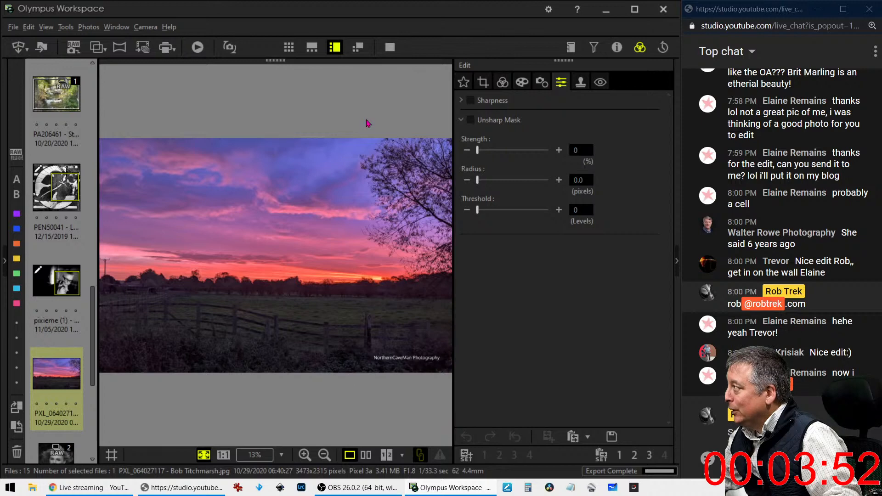
pyautogui.click(390, 48)
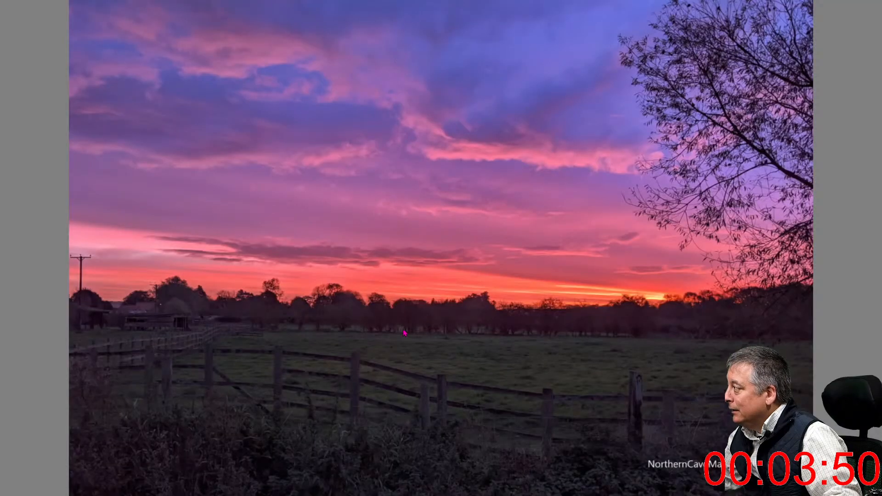
pyautogui.press('Escape')
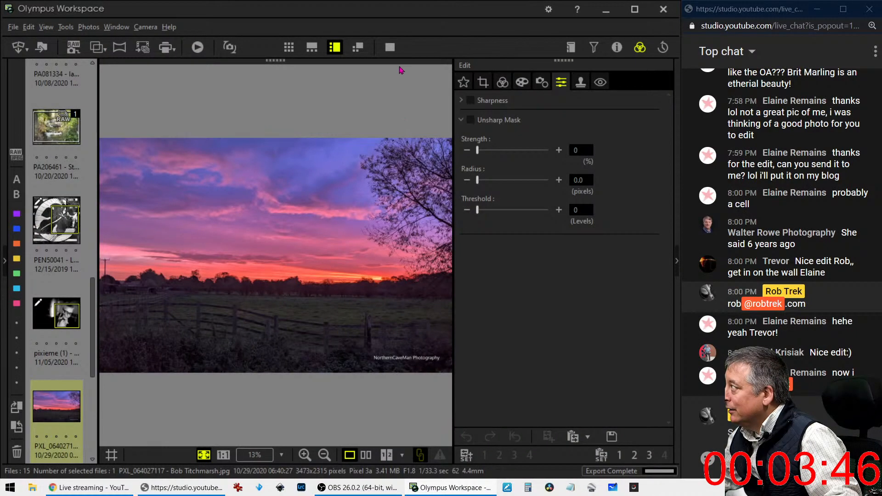
pyautogui.click(390, 48)
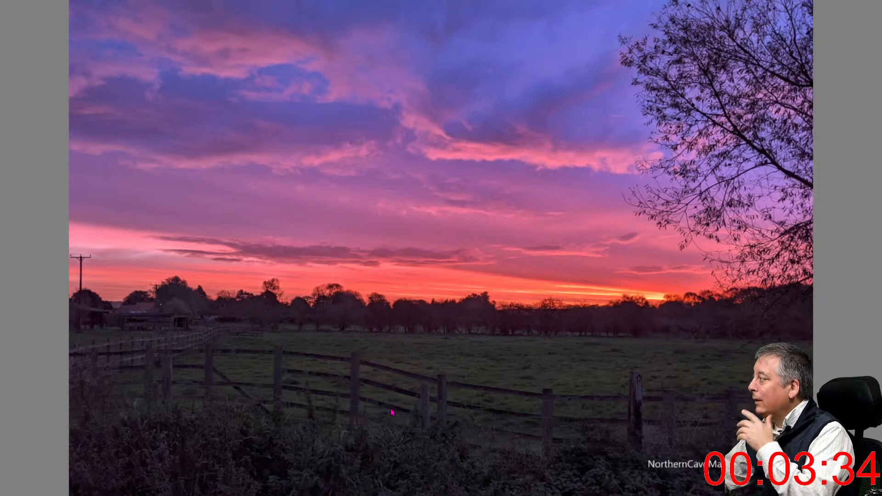
pyautogui.press('Escape')
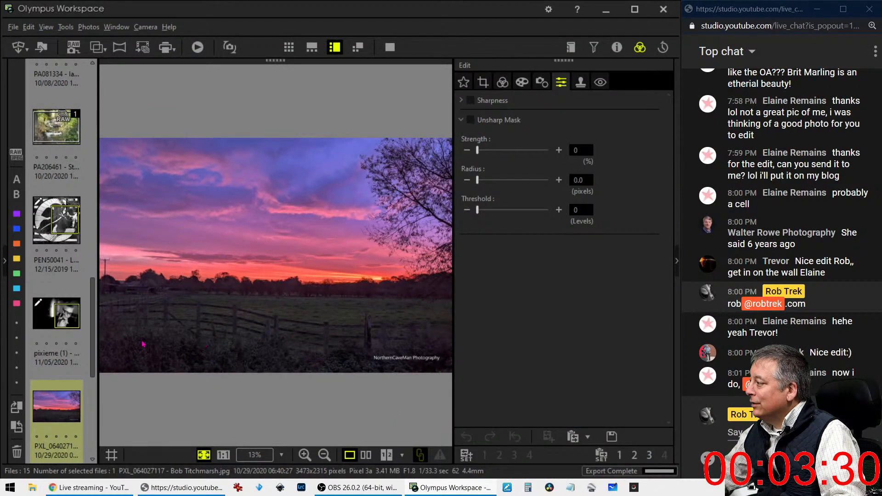
pyautogui.click(483, 82)
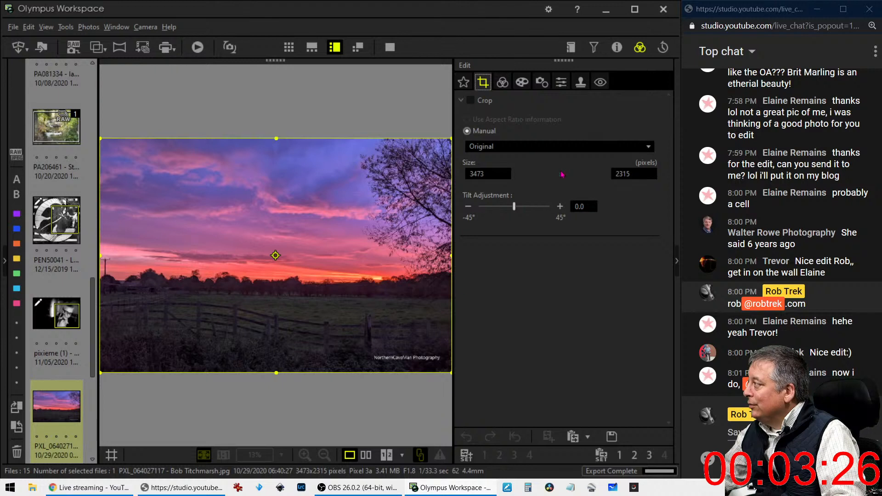
# Set a 16:9 crop, adjust the frame to 3348 × 1882, and apply it
pyautogui.click(551, 146)
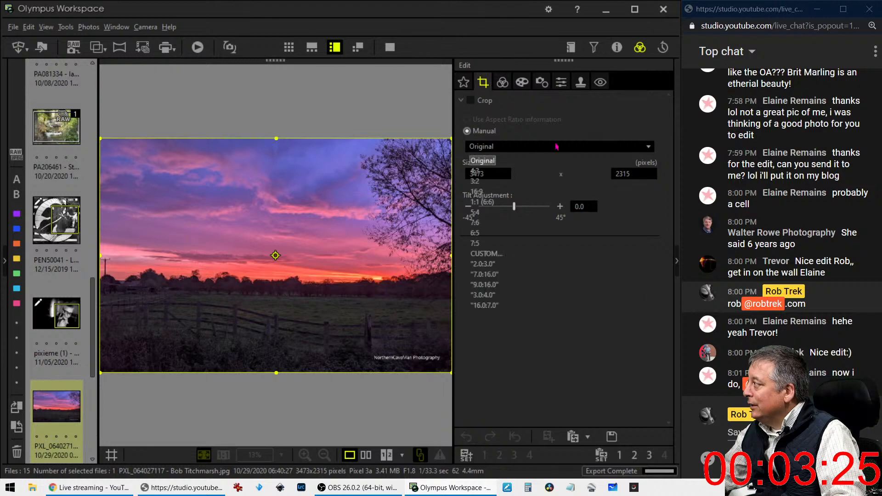
pyautogui.click(529, 196)
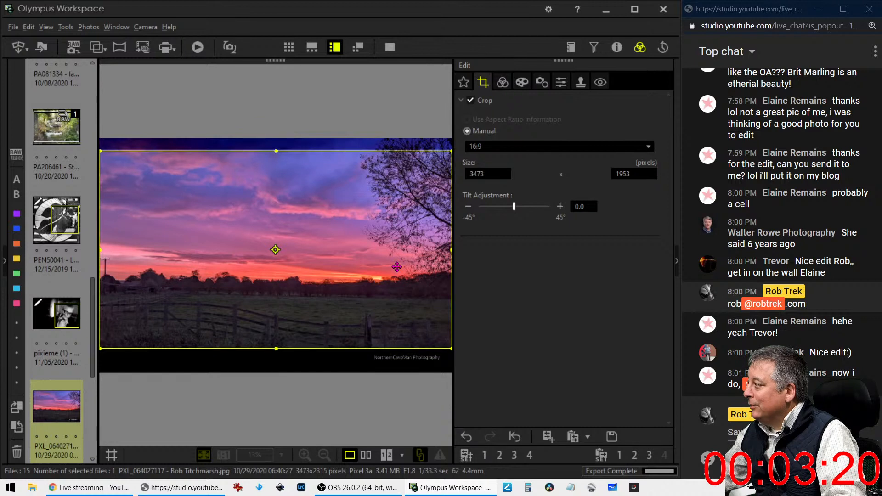
pyautogui.moveTo(397, 267); pyautogui.dragTo(395, 270)
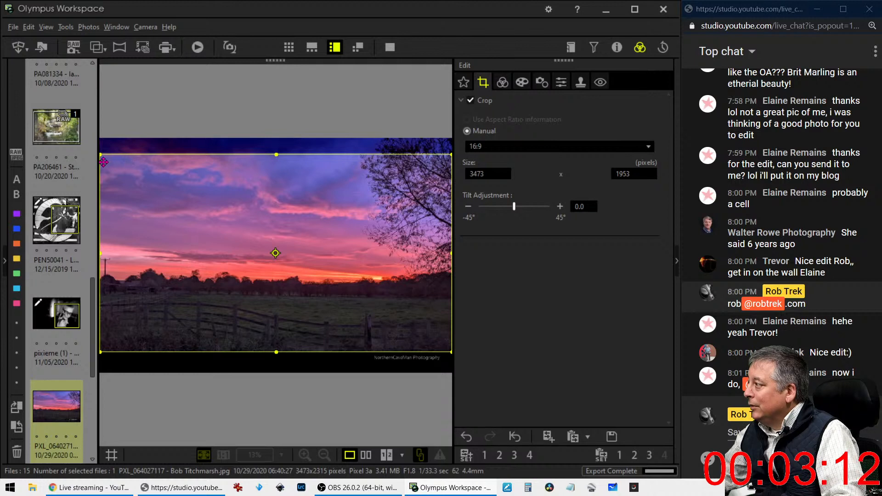
pyautogui.moveTo(104, 162); pyautogui.dragTo(114, 163)
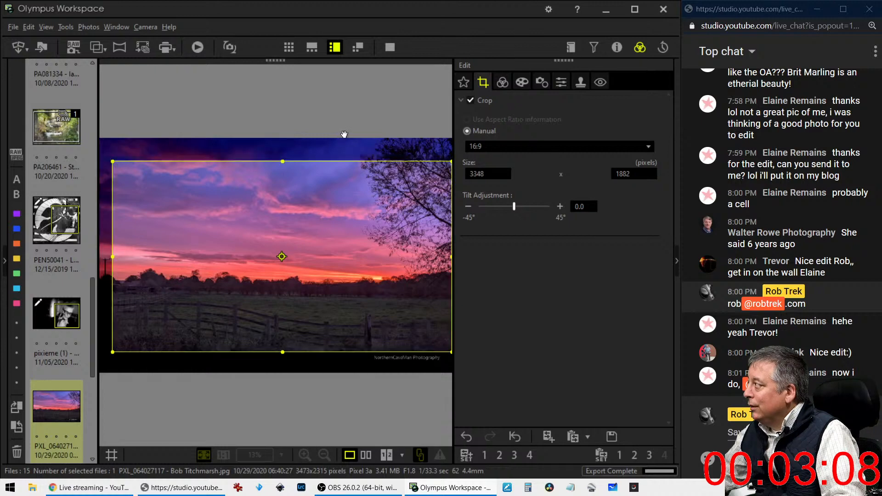
pyautogui.click(502, 83)
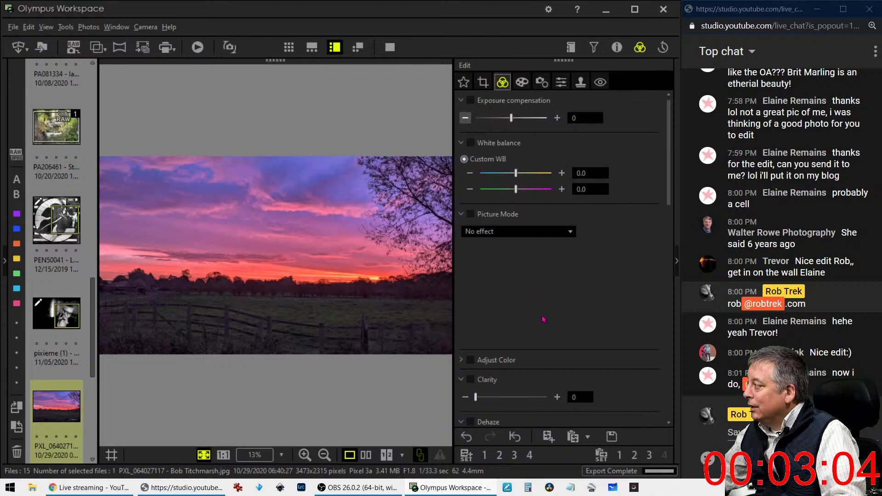
# Inspect the fence at 1:1 pixel size, then fit the whole photo back in view
pyautogui.scroll(-5, 542, 317)
pyautogui.scroll(-5, 543, 320)
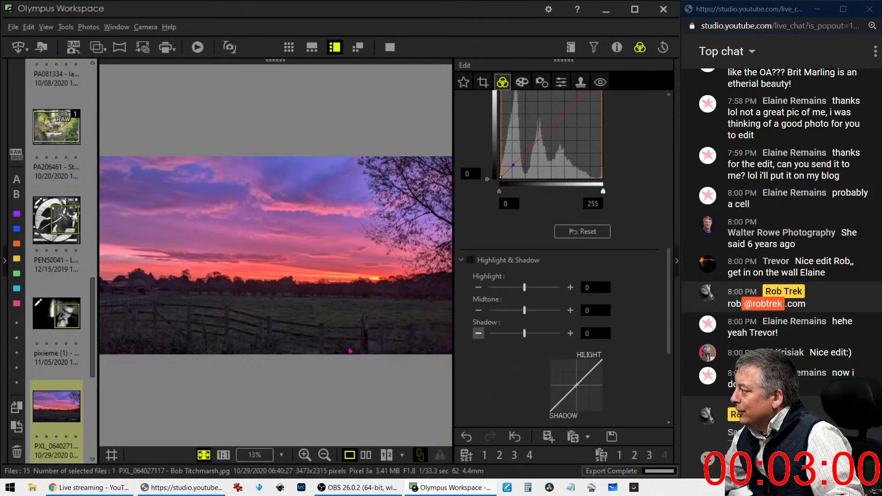
pyautogui.click(315, 332)
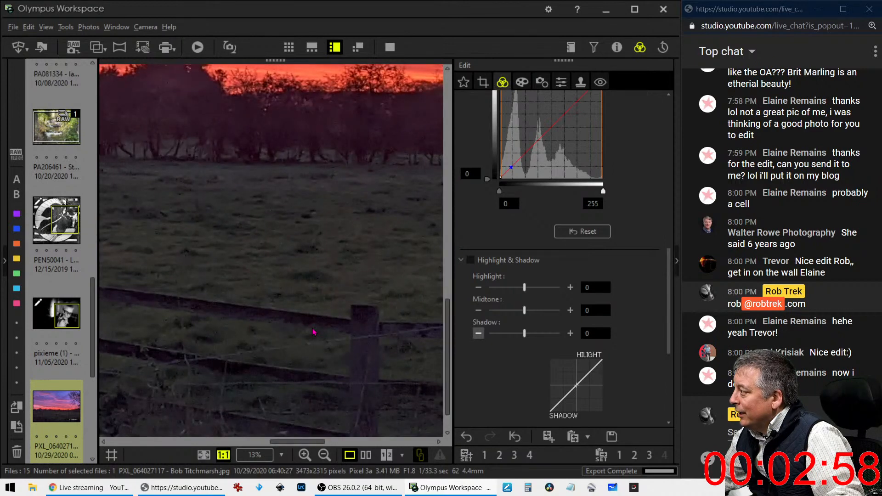
pyautogui.click(311, 329)
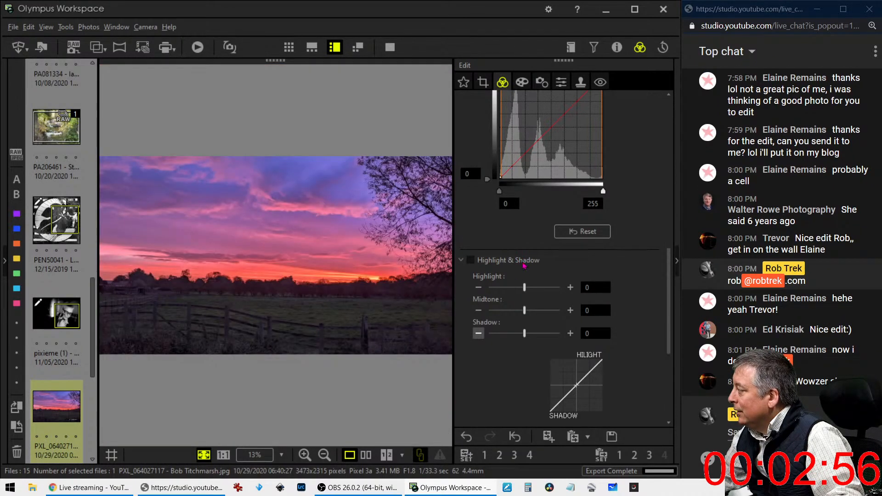
# Try a darker shadow point on the tone curve, then reset it to a straight line
pyautogui.scroll(2, 528, 250)
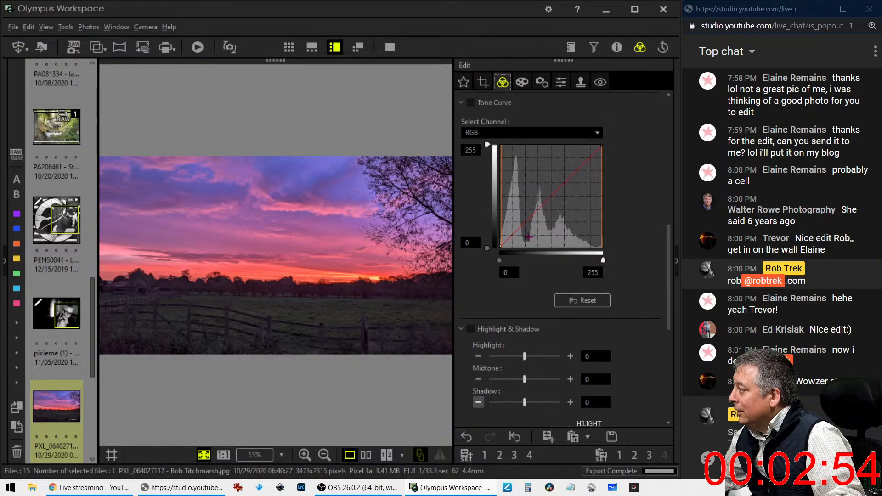
pyautogui.moveTo(510, 244); pyautogui.dragTo(504, 240)
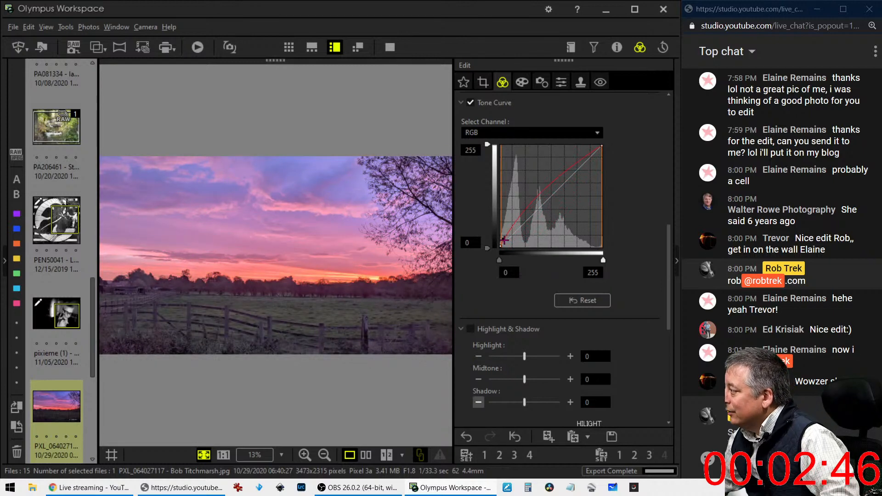
pyautogui.moveTo(505, 240); pyautogui.dragTo(507, 243)
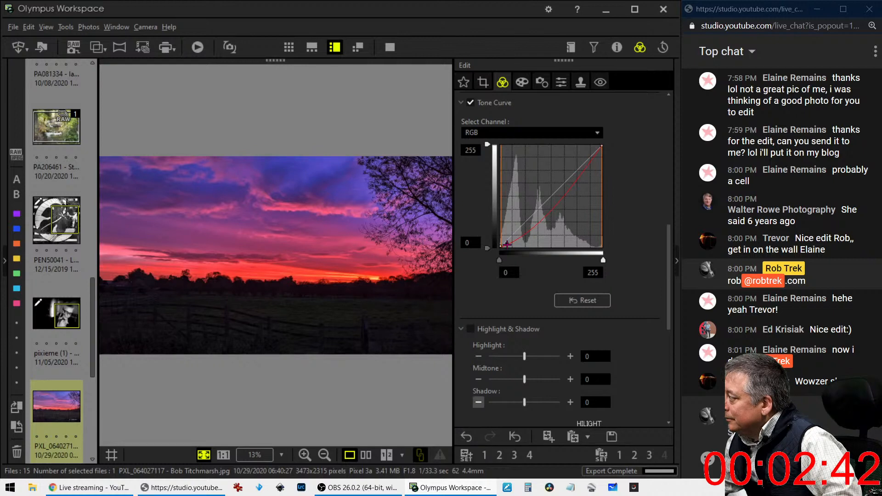
pyautogui.moveTo(507, 244); pyautogui.dragTo(543, 213)
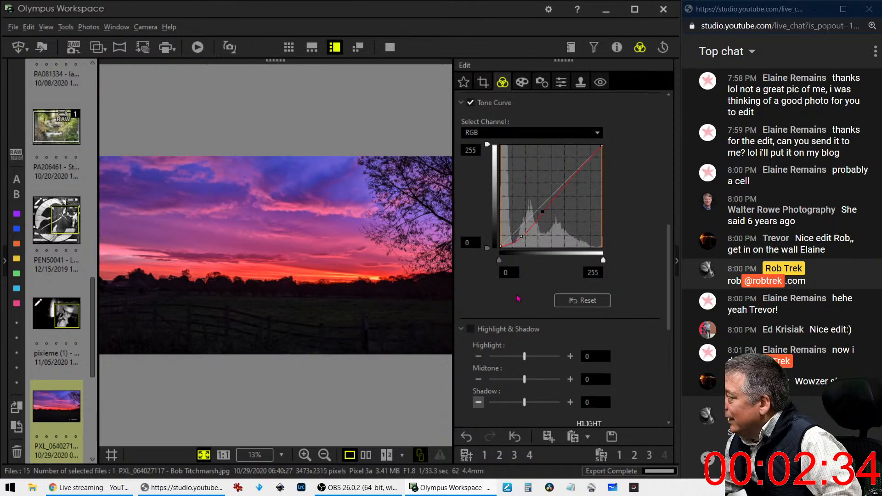
pyautogui.click(564, 302)
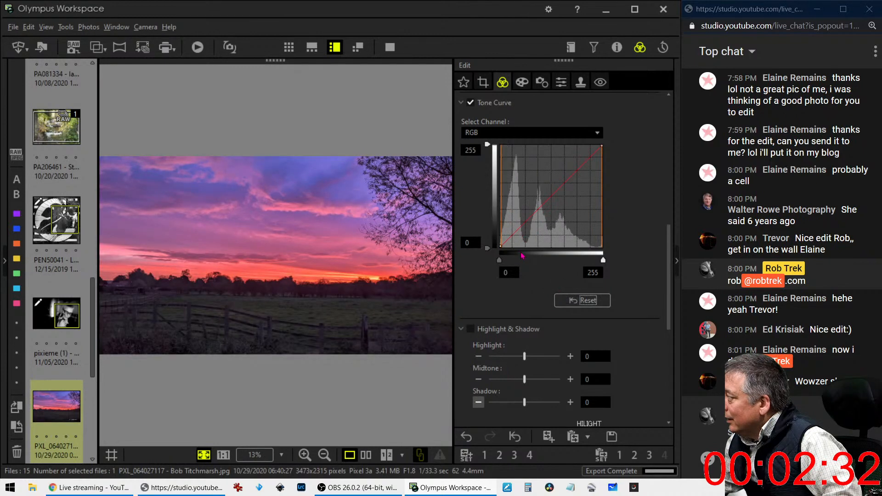
pyautogui.scroll(3, 607, 252)
pyautogui.scroll(3, 608, 252)
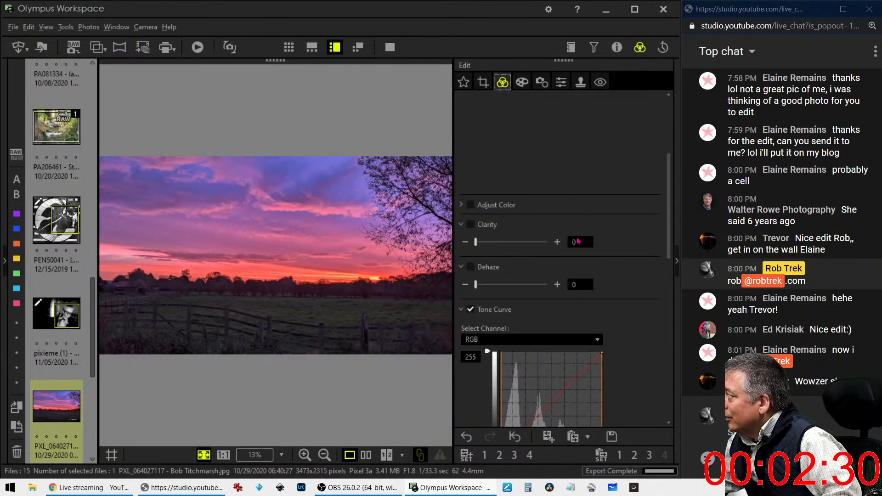
# In Adjust Color, raise luminance of colours 9 and 8 to 7 and colour 10 to 6
pyautogui.click(470, 205)
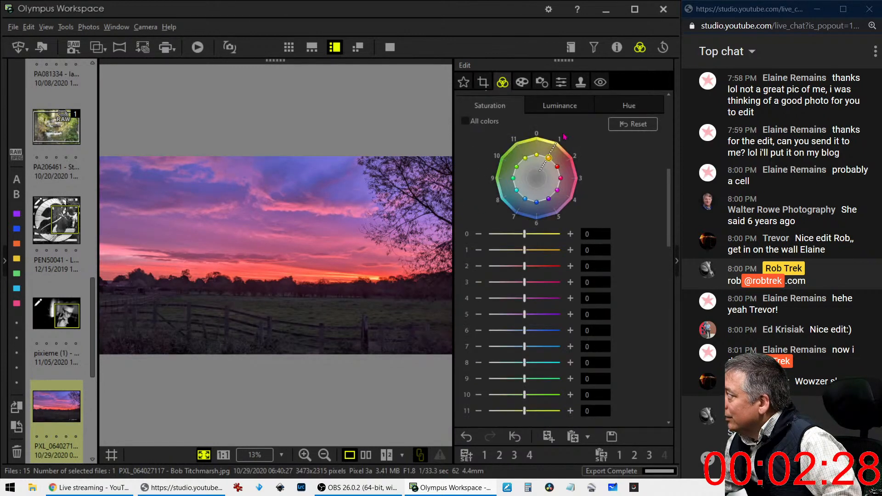
pyautogui.click(560, 105)
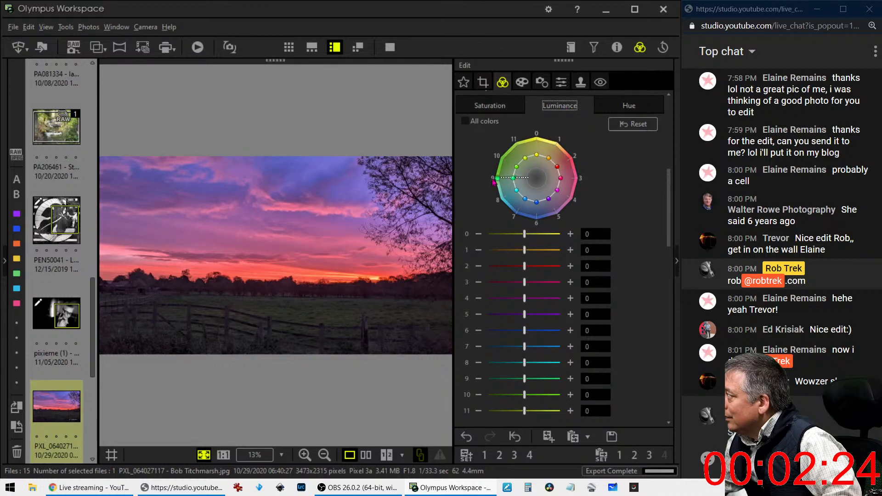
pyautogui.moveTo(492, 179); pyautogui.dragTo(517, 214)
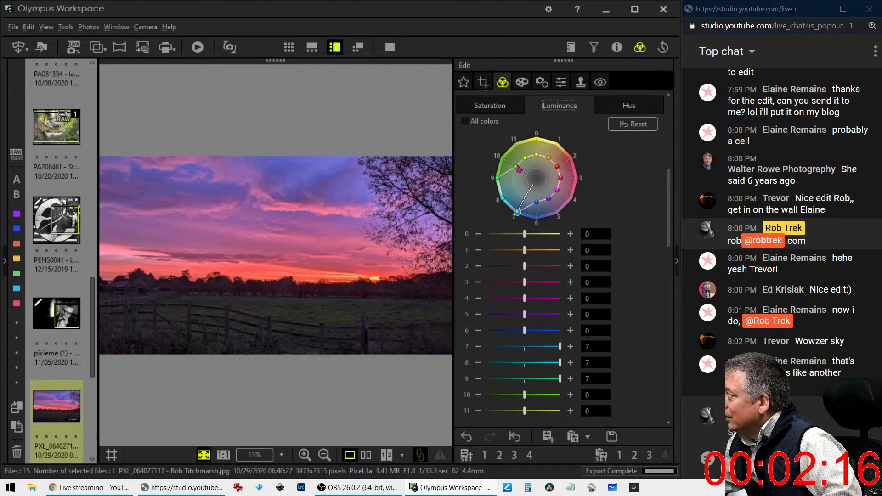
pyautogui.moveTo(517, 166); pyautogui.dragTo(508, 160)
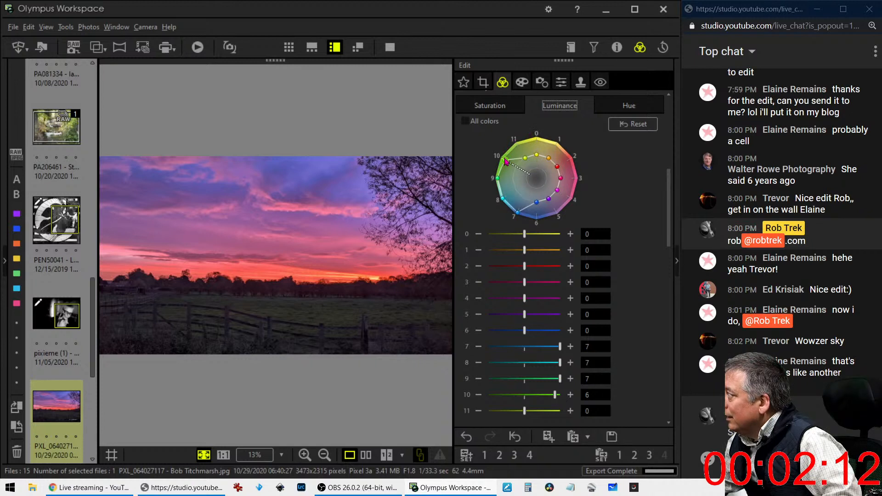
# Boost the saturation of colour 9 to 7
pyautogui.click(515, 108)
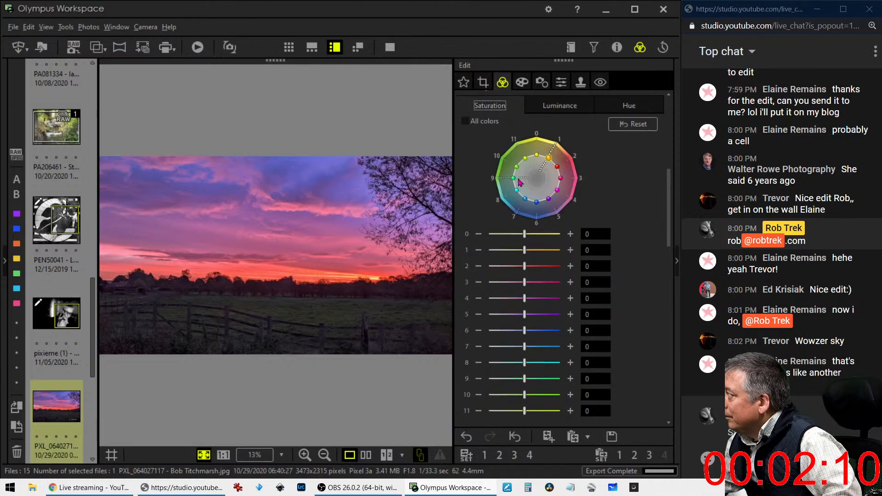
pyautogui.moveTo(513, 178); pyautogui.dragTo(497, 178)
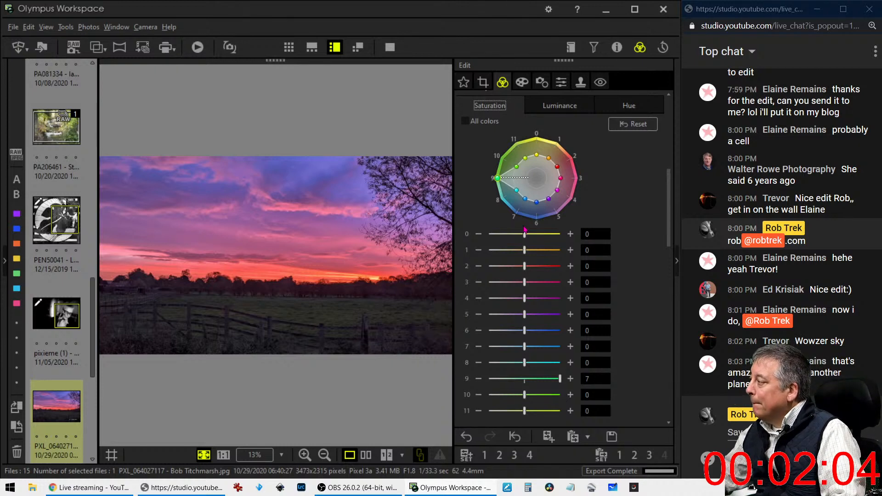
pyautogui.scroll(2, 598, 174)
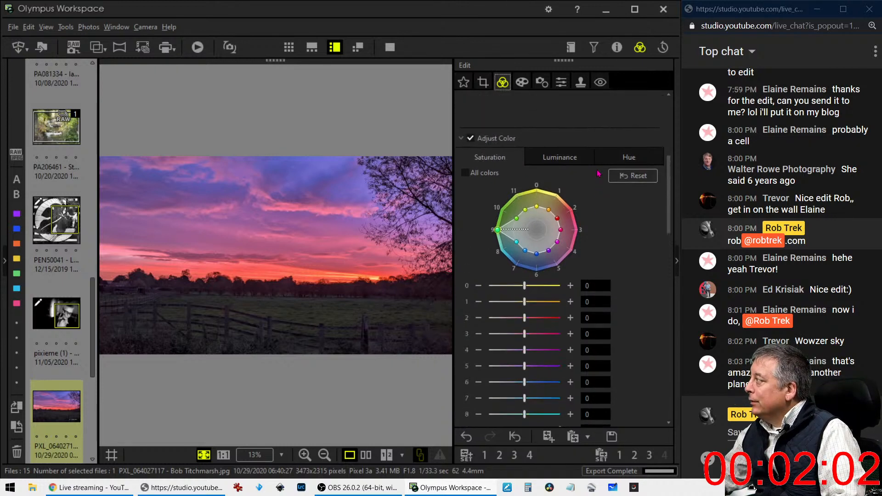
# Collapse Adjust Color and try bending the RGB tone curve downward to darken shadows
pyautogui.click(461, 138)
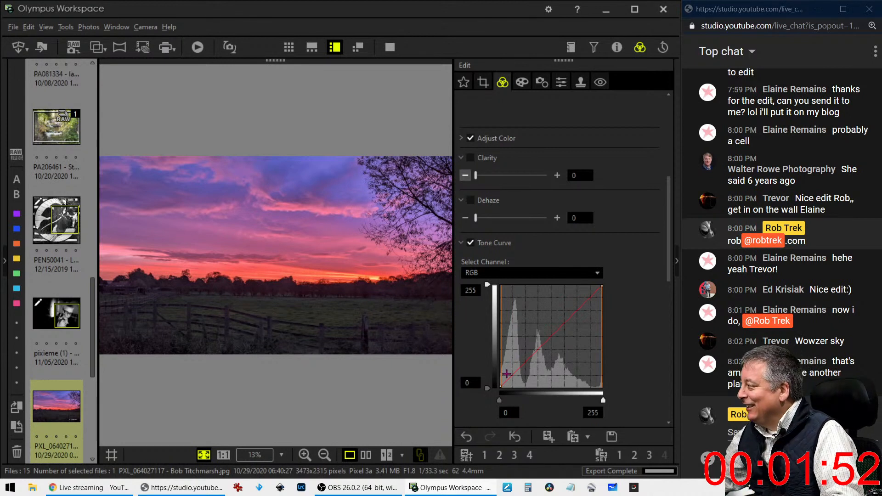
pyautogui.moveTo(507, 378); pyautogui.dragTo(527, 361)
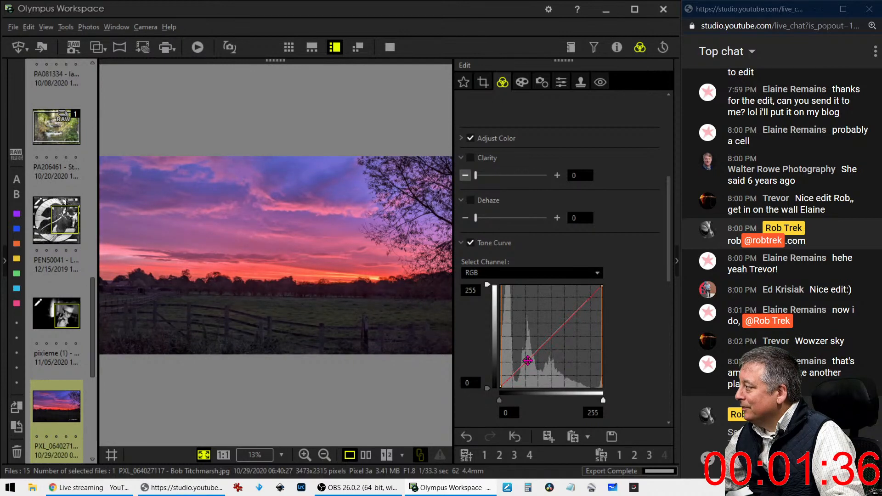
pyautogui.scroll(-1, 564, 415)
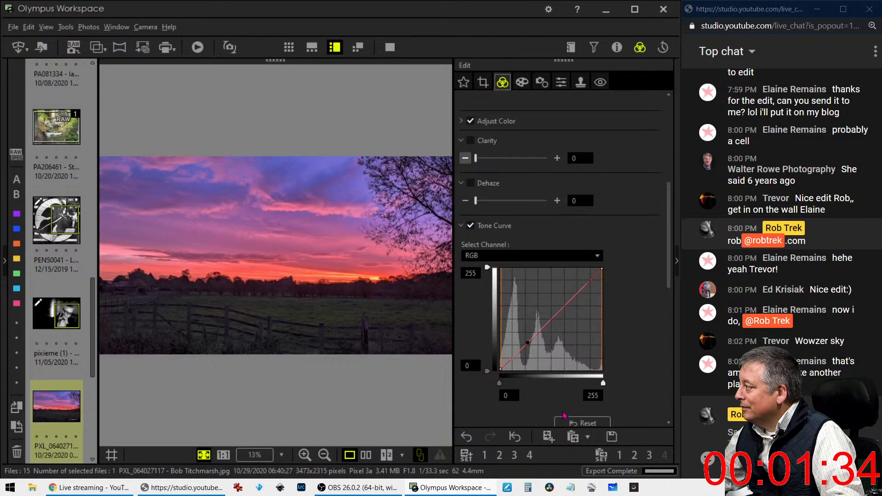
pyautogui.scroll(-1, 564, 415)
# Reset the RGB curve, then place a low shadow point and a raised midtone point
pyautogui.click(563, 412)
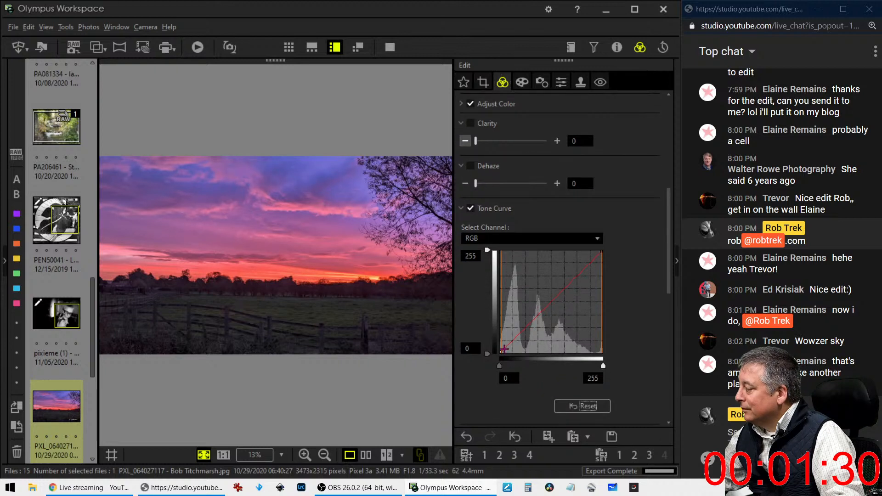
pyautogui.moveTo(504, 348); pyautogui.dragTo(508, 350)
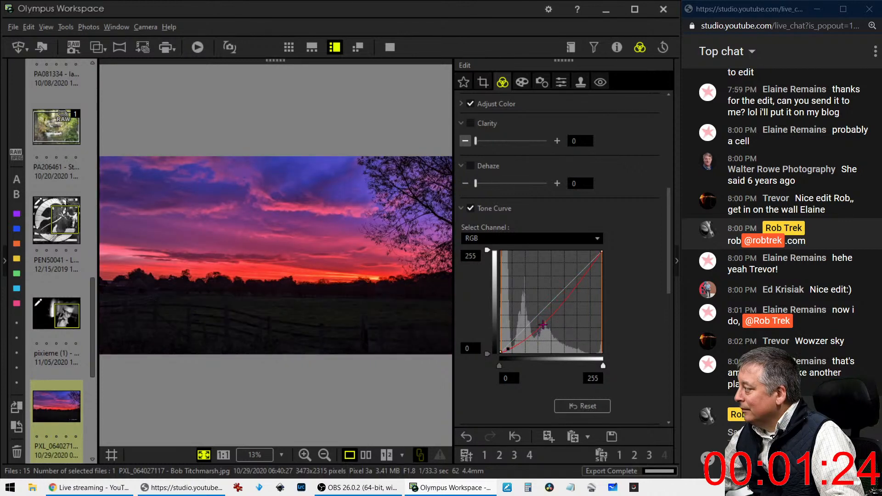
pyautogui.moveTo(545, 320); pyautogui.dragTo(539, 315)
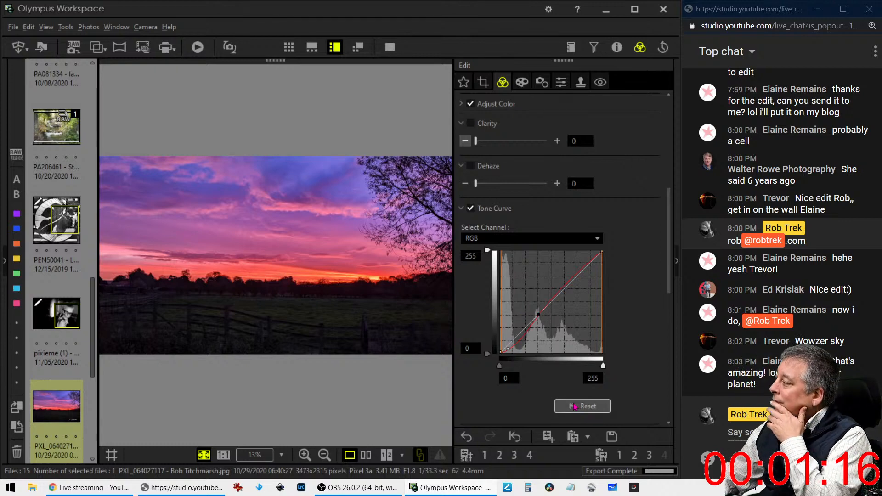
pyautogui.moveTo(509, 350); pyautogui.dragTo(510, 346)
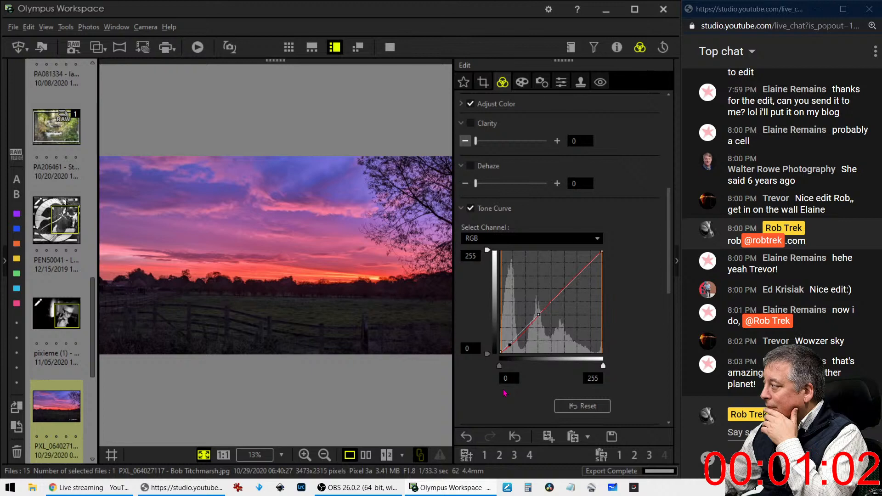
# Switch Gradation to Manual and check the fence at 1:1 before fitting the photo back
pyautogui.scroll(-10, 505, 393)
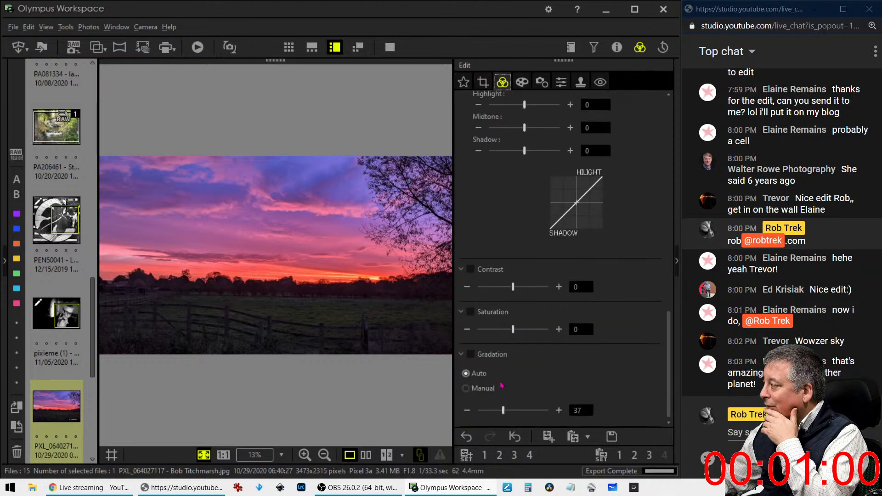
pyautogui.click(484, 388)
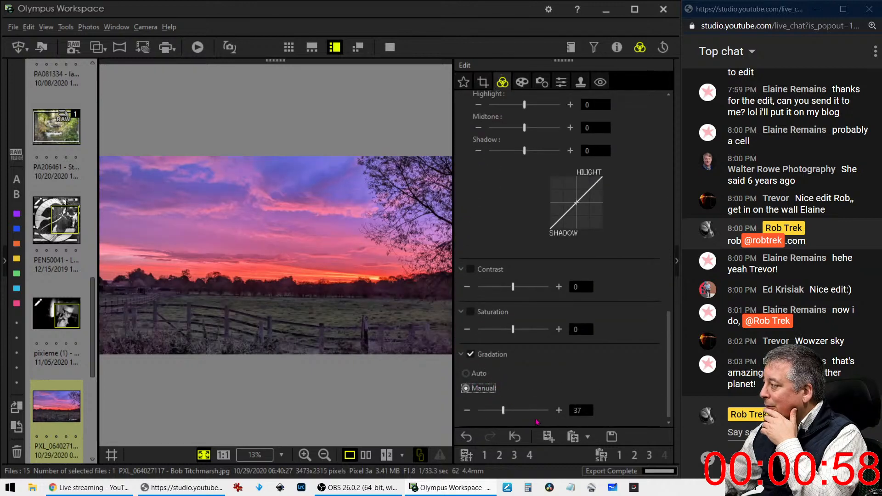
pyautogui.click(316, 341)
pyautogui.click(311, 339)
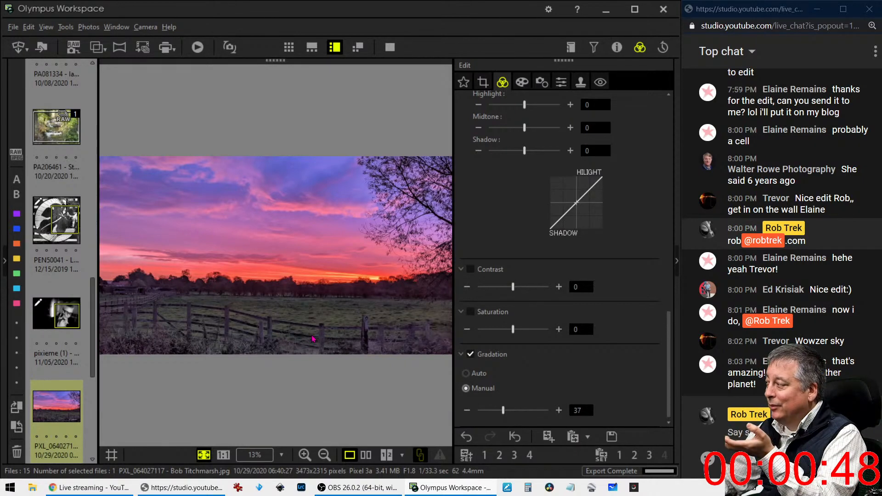
pyautogui.click(312, 339)
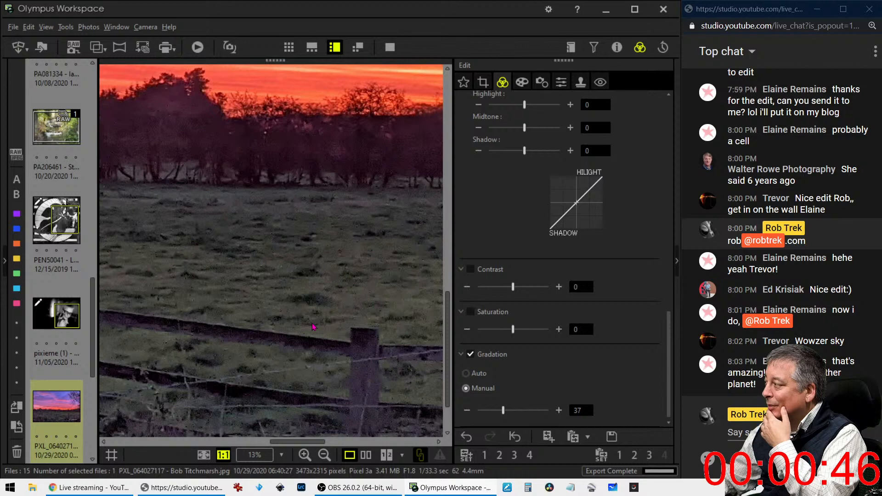
pyautogui.click(307, 315)
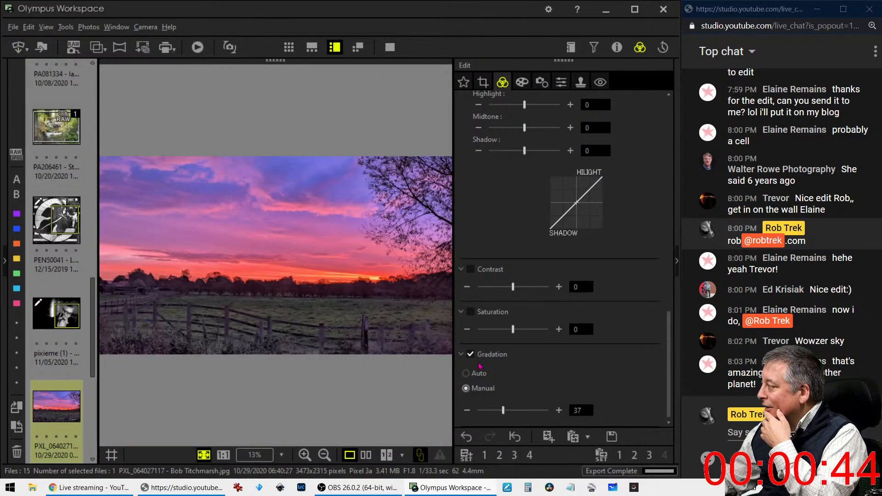
# Try Contrast at 100, switch Contrast off, and lower Manual Gradation strength to 24
pyautogui.click(467, 357)
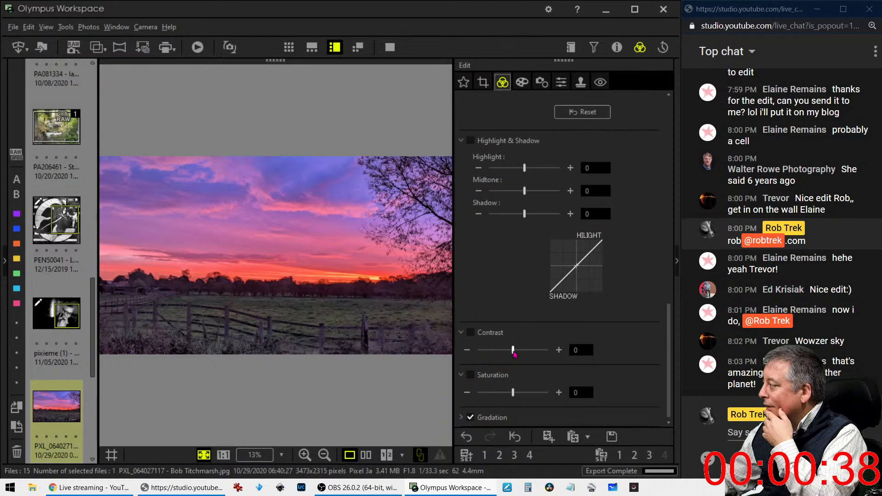
pyautogui.moveTo(513, 351); pyautogui.dragTo(553, 353)
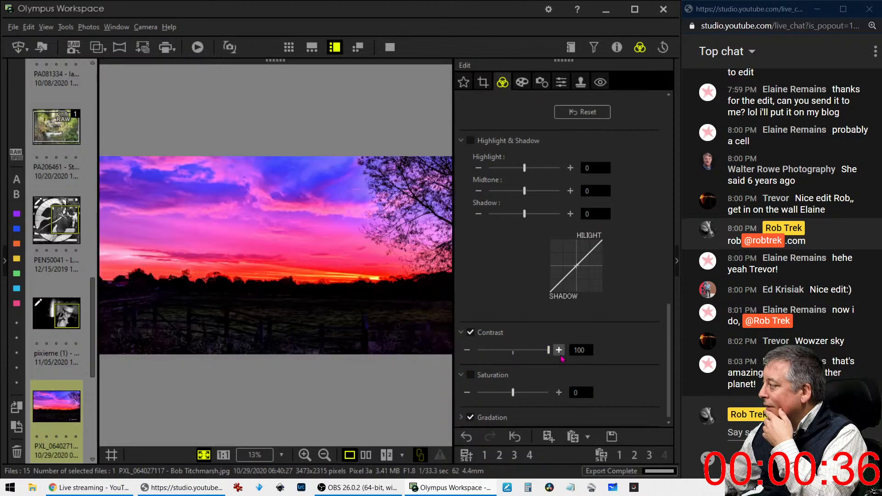
pyautogui.click(471, 332)
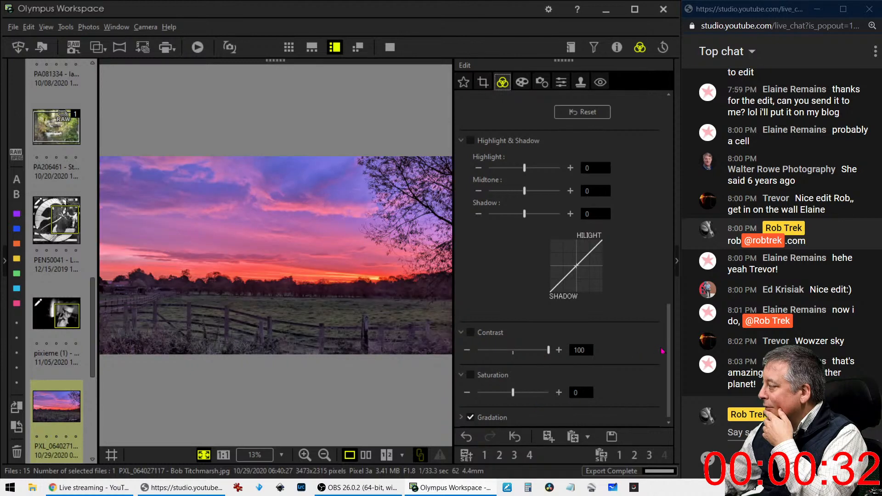
pyautogui.click(529, 418)
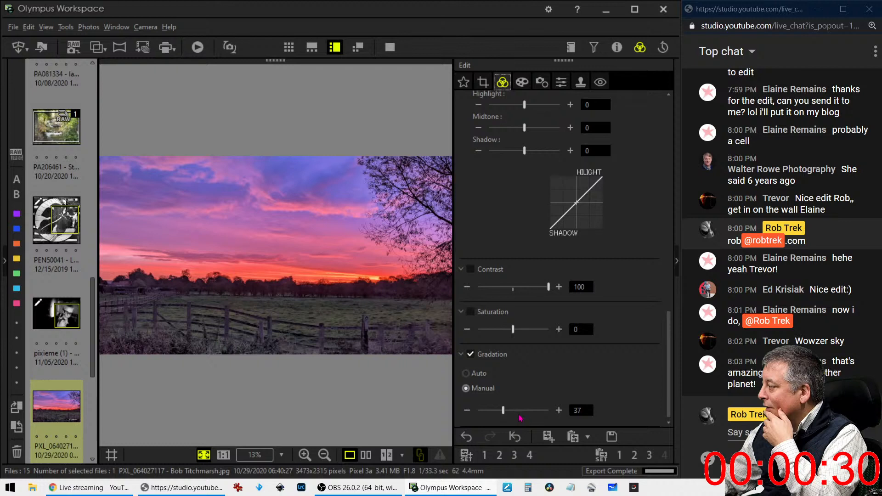
pyautogui.moveTo(504, 412); pyautogui.dragTo(502, 413)
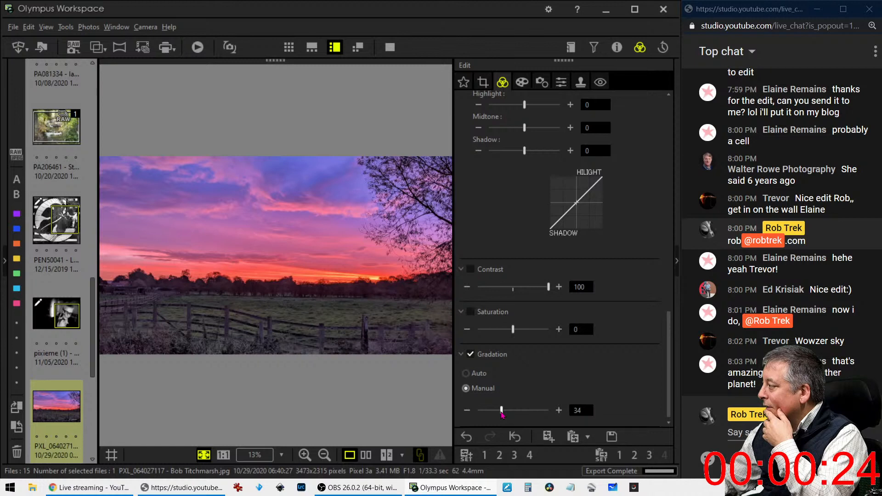
pyautogui.moveTo(501, 414); pyautogui.dragTo(494, 413)
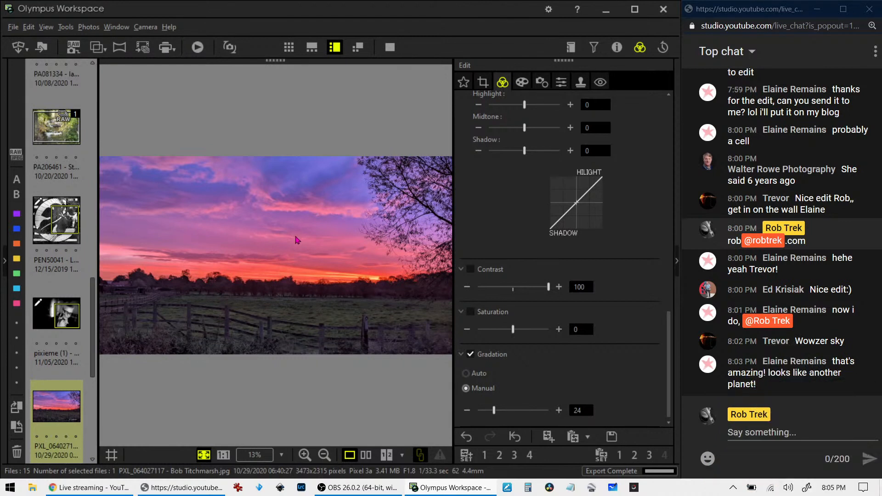
# View the edited sunset beside the original full screen, then show only the edited photo full screen
pyautogui.click(366, 454)
pyautogui.click(390, 47)
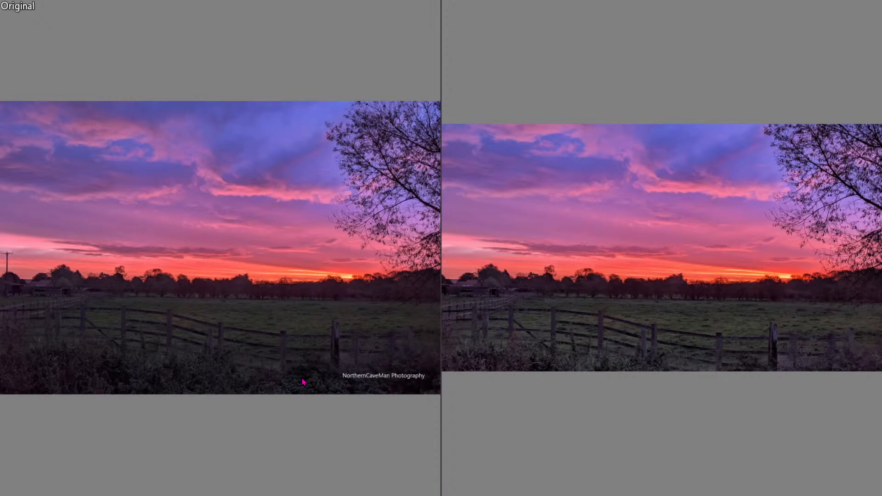
pyautogui.press('Escape')
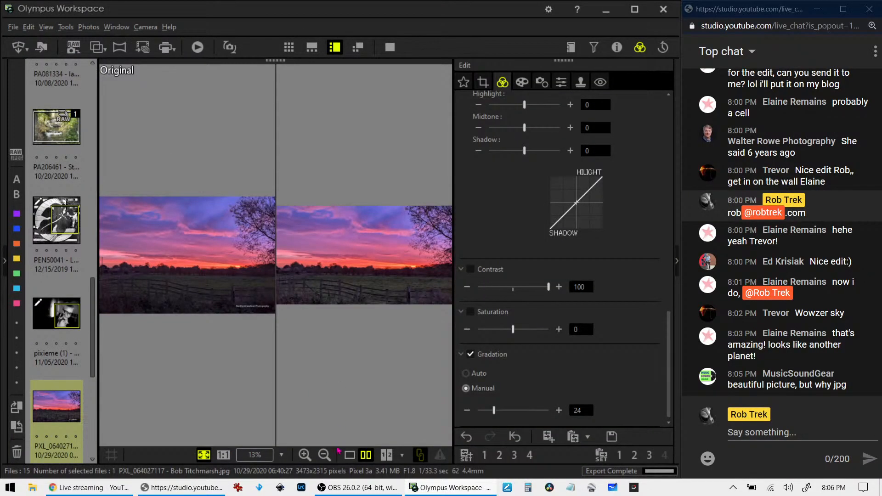
pyautogui.click(349, 455)
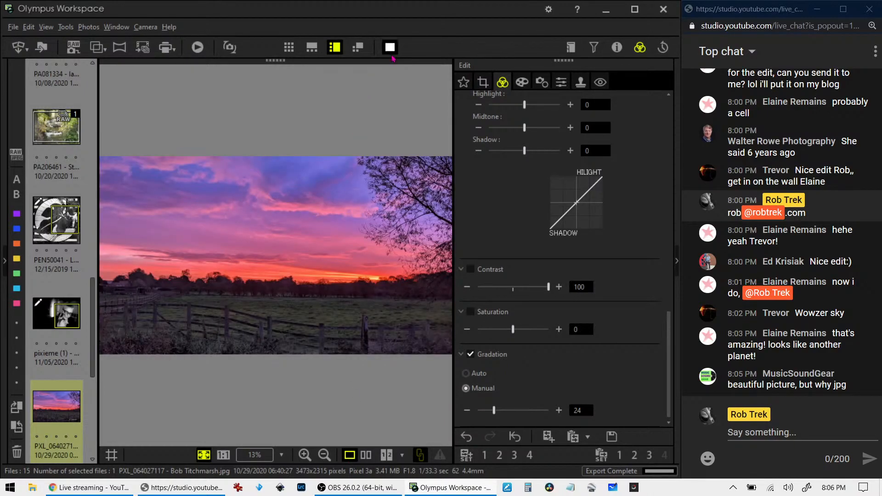
pyautogui.click(390, 47)
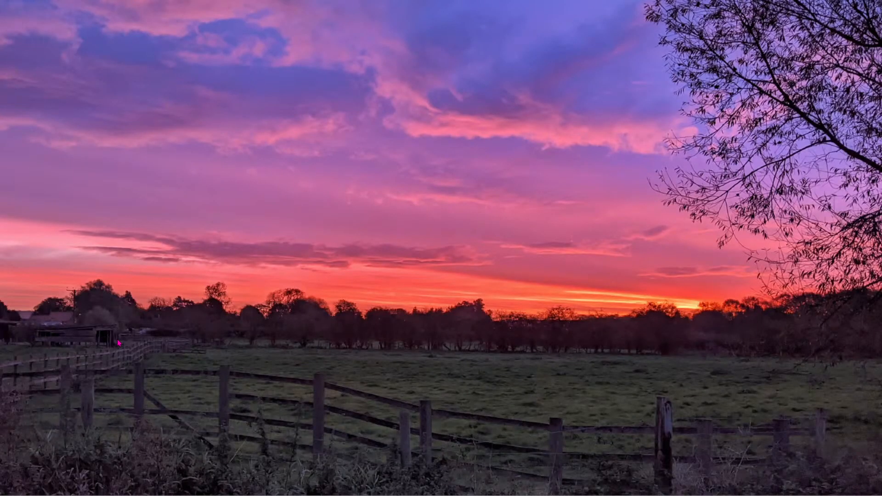
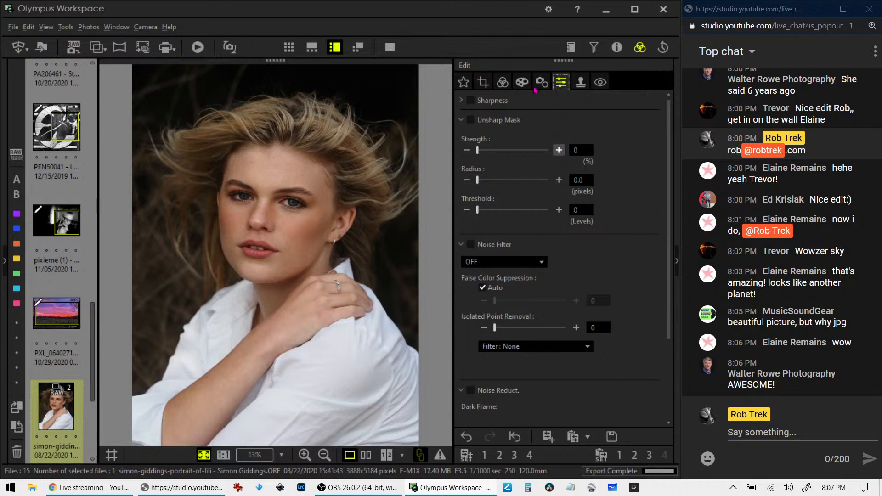
# Look over the Art Filter tab, then scroll through the exposure and white balance settings
pyautogui.click(522, 83)
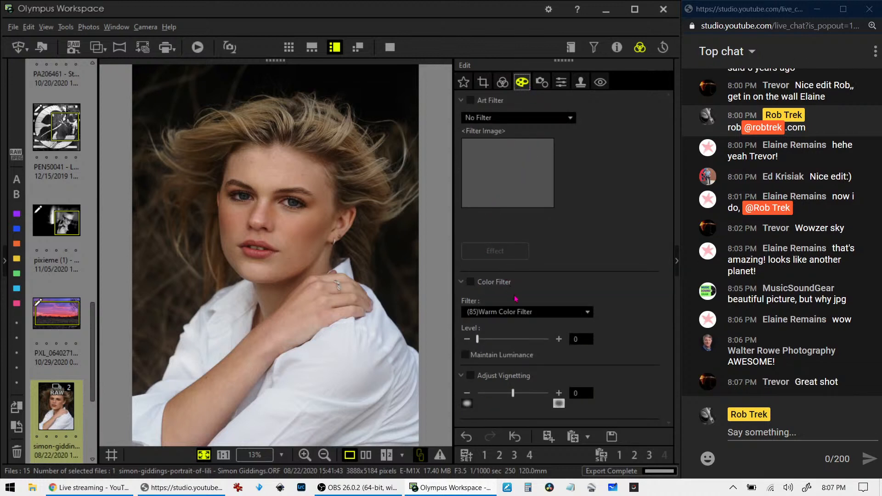
pyautogui.click(503, 83)
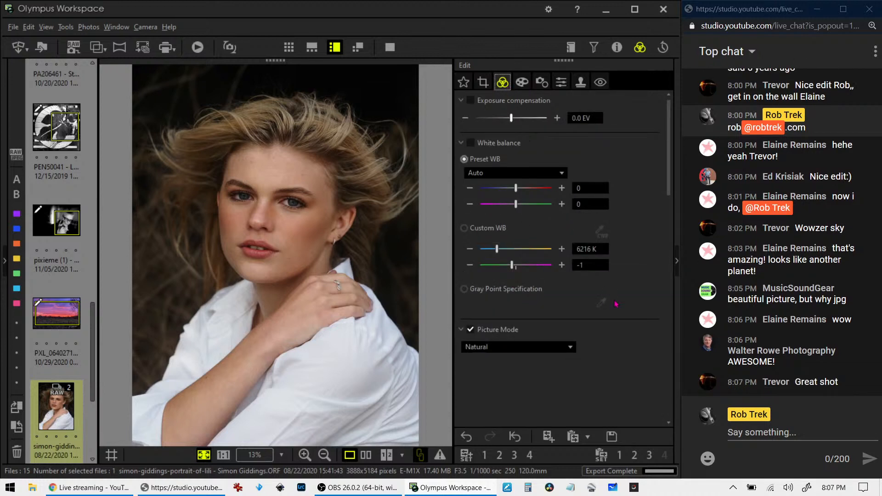
pyautogui.scroll(-1, 583, 282)
pyautogui.scroll(1, 583, 282)
pyautogui.scroll(-1, 579, 338)
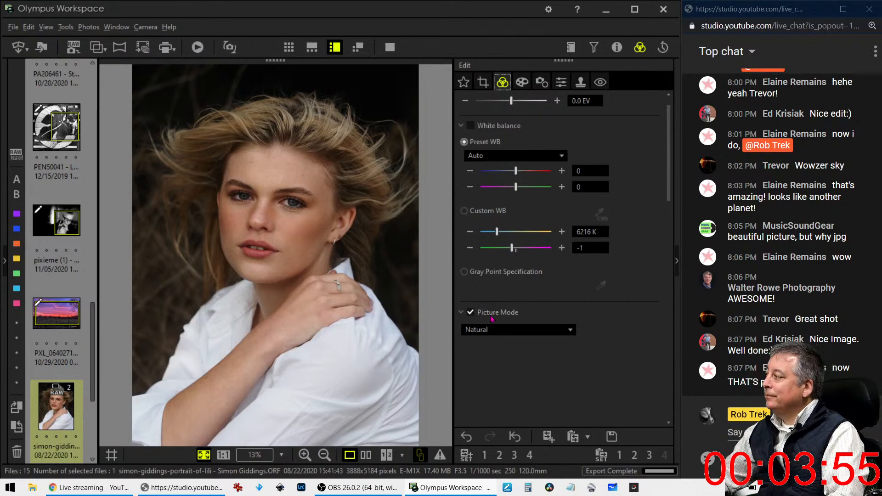
pyautogui.scroll(-1, 596, 334)
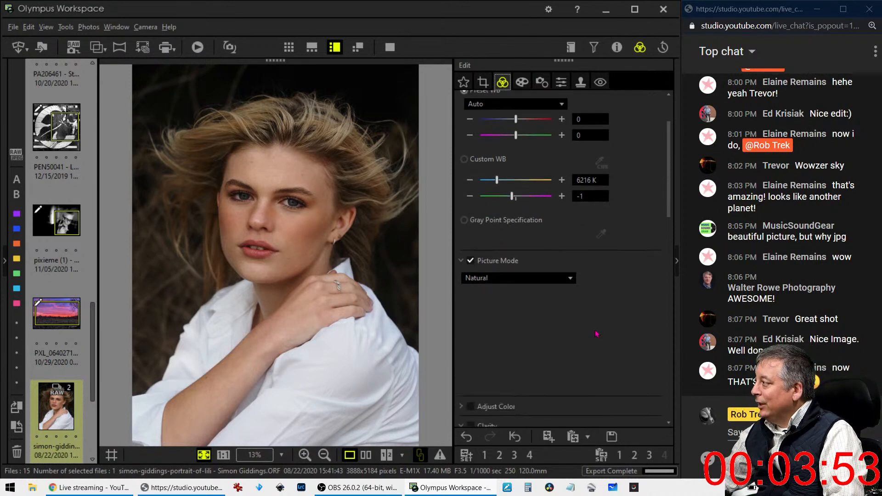
pyautogui.scroll(-4, 596, 334)
pyautogui.scroll(2, 596, 334)
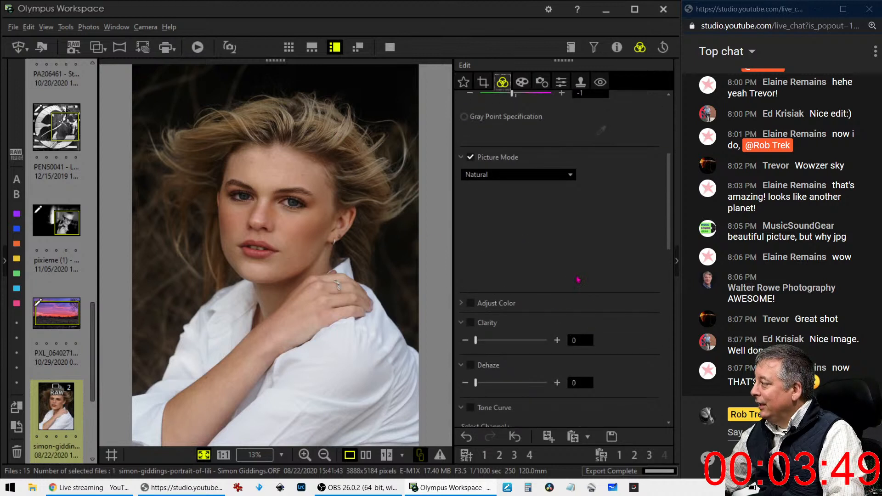
pyautogui.scroll(-1, 591, 339)
pyautogui.scroll(-1, 592, 339)
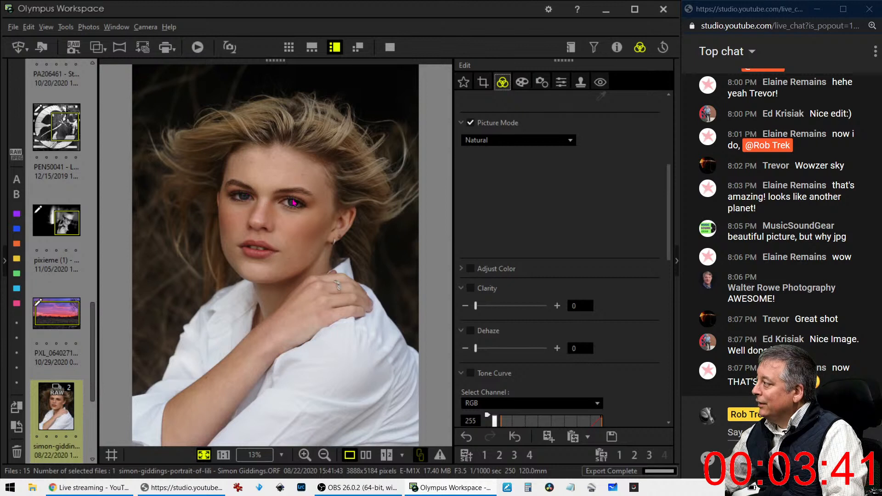
# Review the sharpening and noise settings, then return to Art Filter showing No Filter
pyautogui.click(561, 82)
pyautogui.scroll(-2, 586, 294)
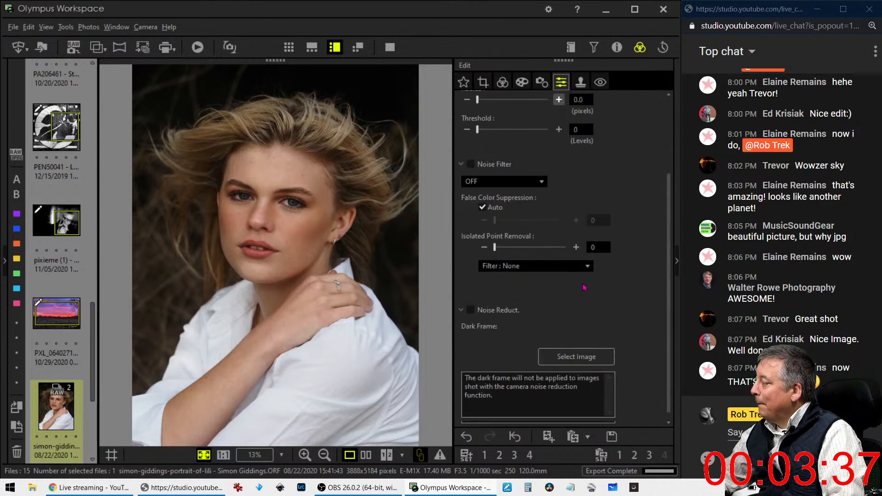
pyautogui.scroll(3, 584, 287)
pyautogui.click(526, 87)
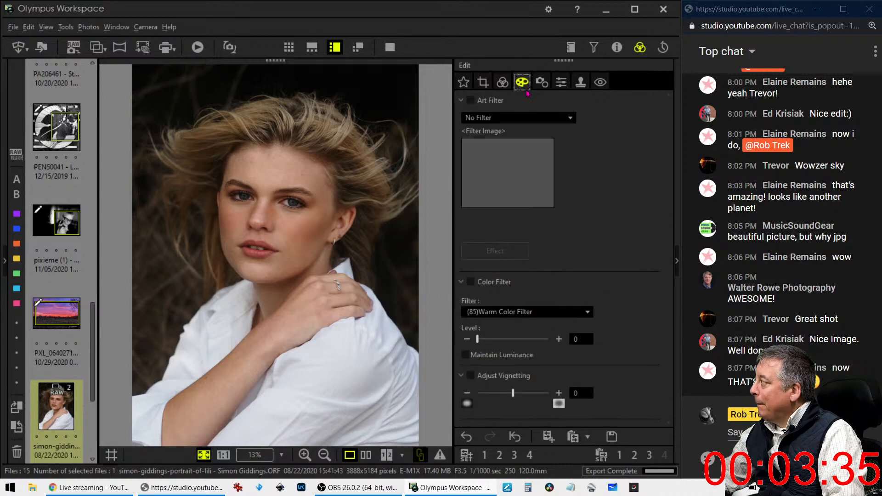
# Try the Partial Color art filter, testing kept hues 10 and 11
pyautogui.click(534, 120)
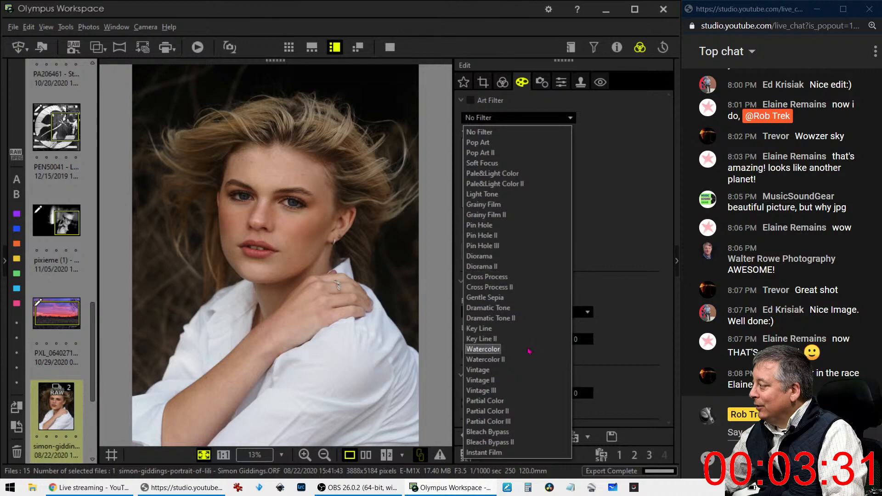
pyautogui.click(524, 401)
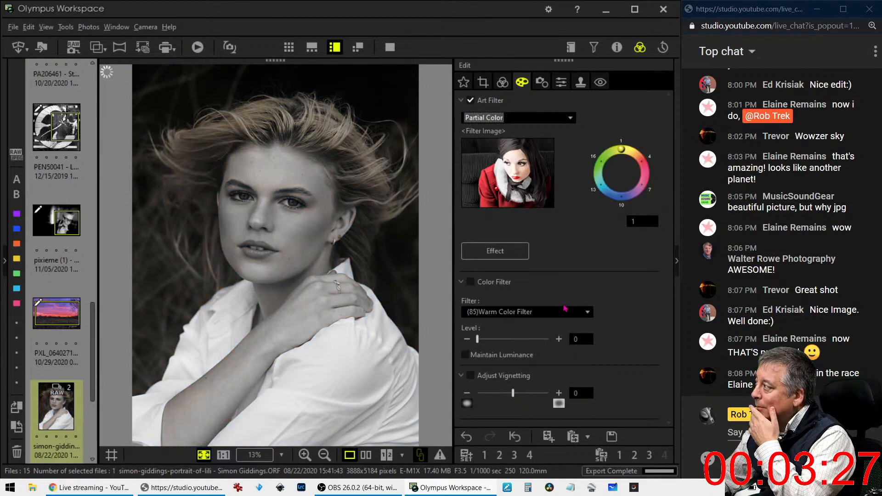
pyautogui.click(606, 192)
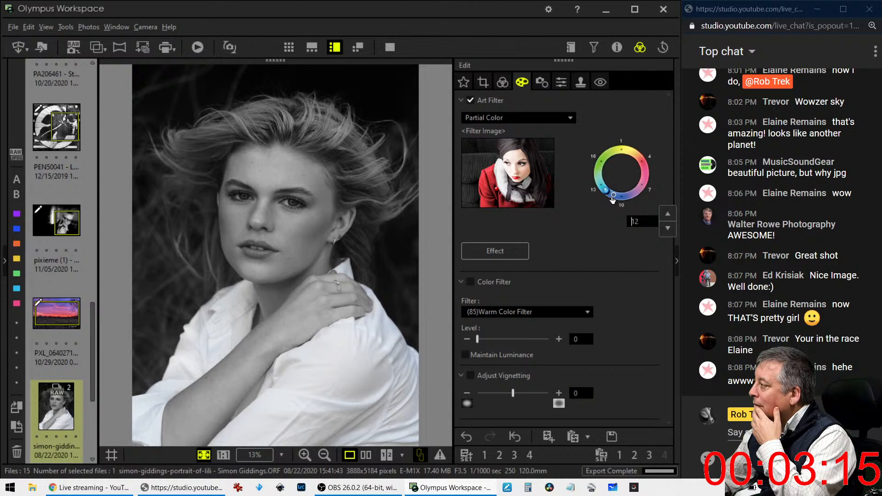
pyautogui.click(613, 198)
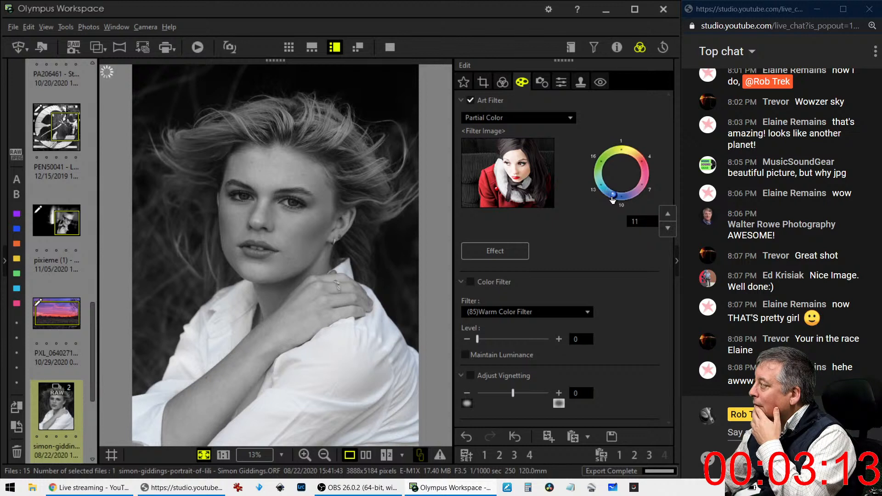
pyautogui.click(622, 200)
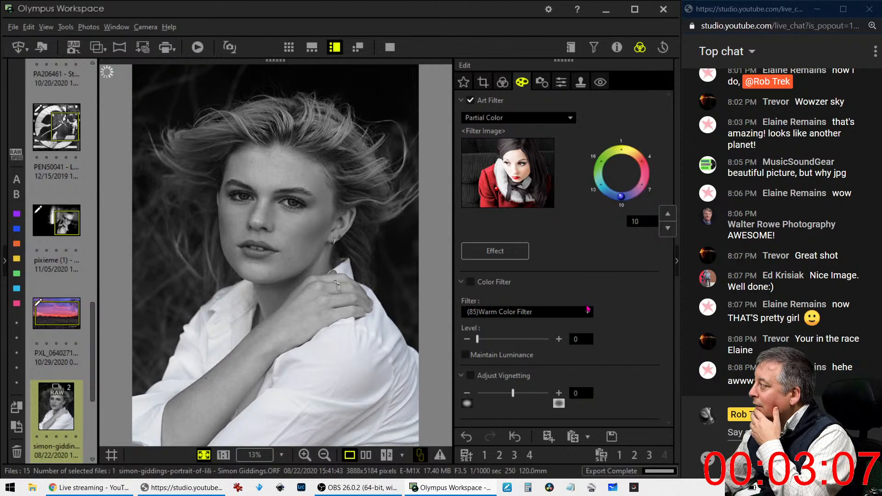
pyautogui.click(668, 211)
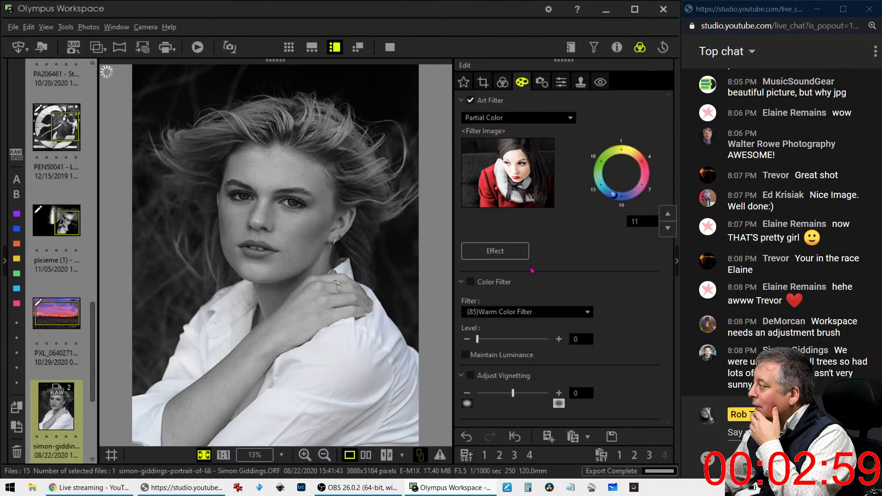
# Switch to Partial Color II and, after trying hues 2–6 and 13, keep hue 12
pyautogui.click(519, 118)
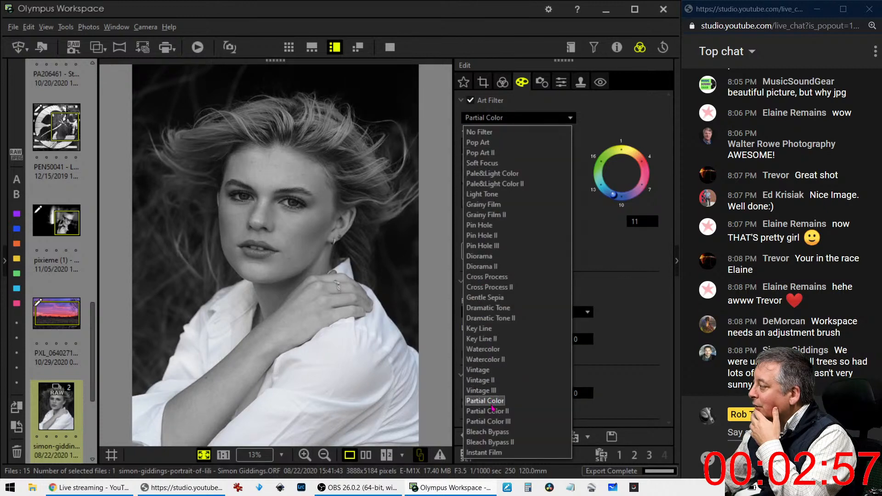
pyautogui.click(490, 411)
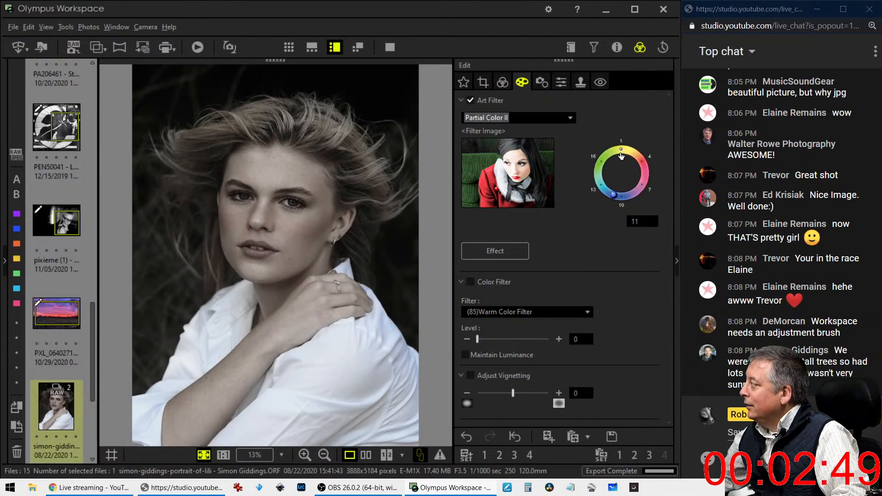
pyautogui.moveTo(622, 156); pyautogui.dragTo(636, 156)
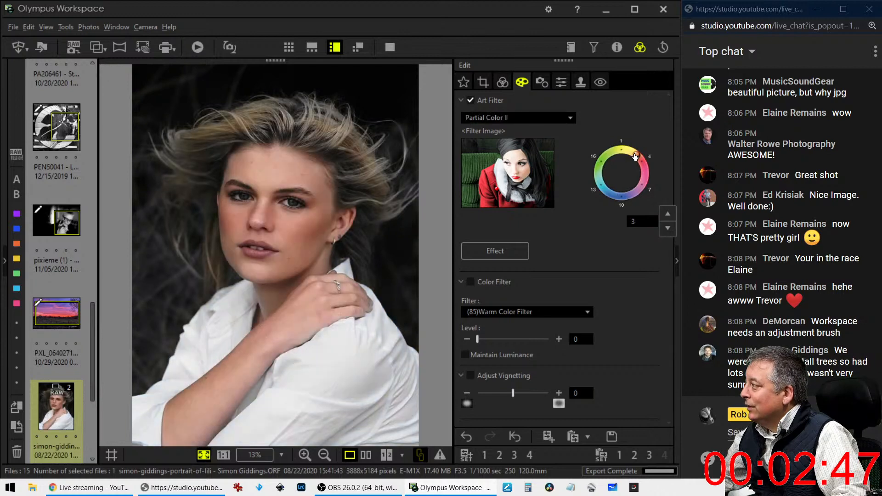
pyautogui.moveTo(635, 156); pyautogui.dragTo(621, 153)
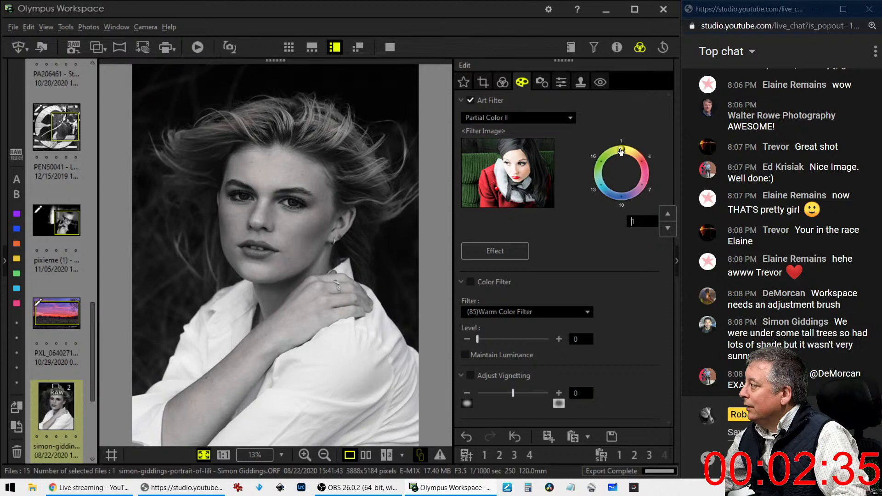
pyautogui.click(603, 186)
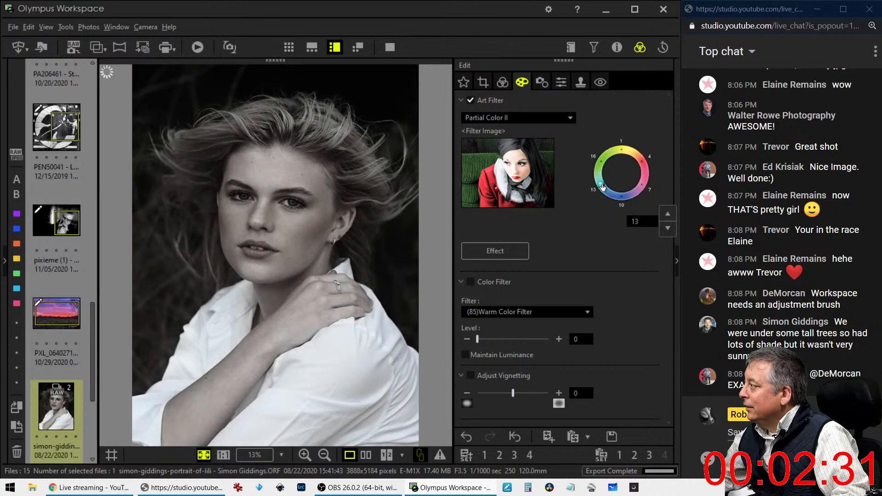
pyautogui.click(605, 197)
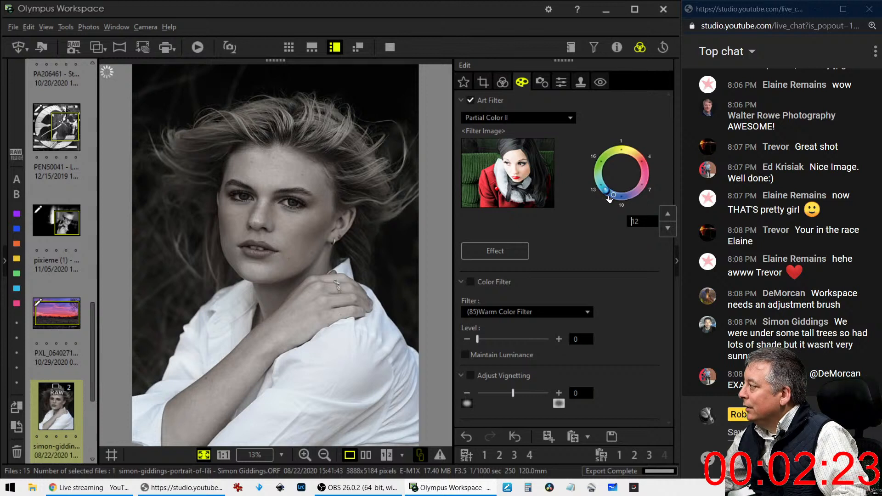
pyautogui.click(641, 165)
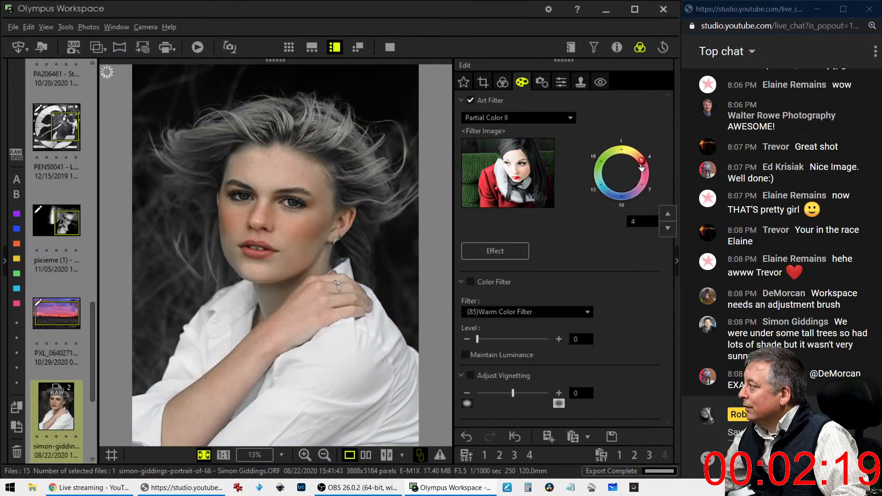
pyautogui.click(643, 173)
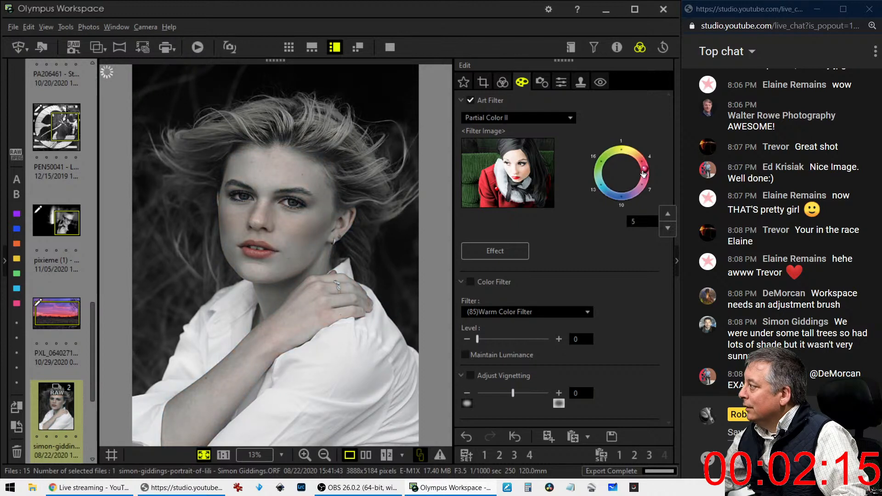
pyautogui.click(643, 180)
pyautogui.click(605, 190)
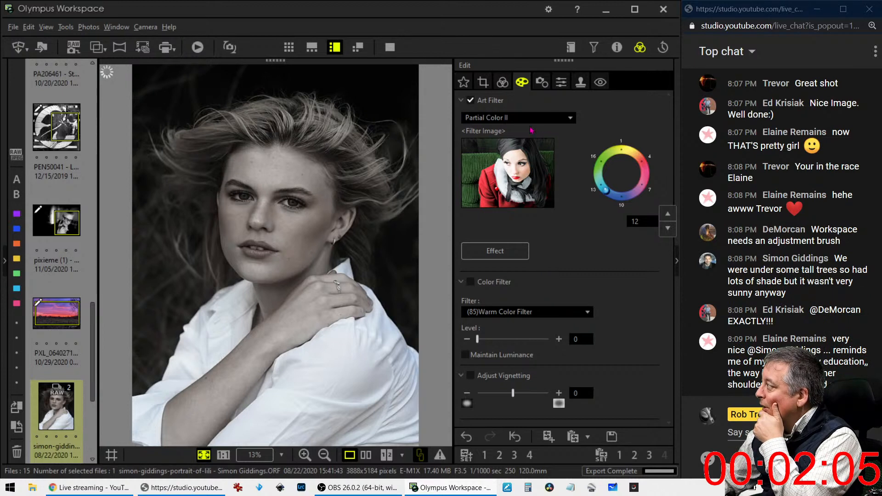
# Turn on Dehaze with some strength and add a slight darkening vignette
pyautogui.click(502, 82)
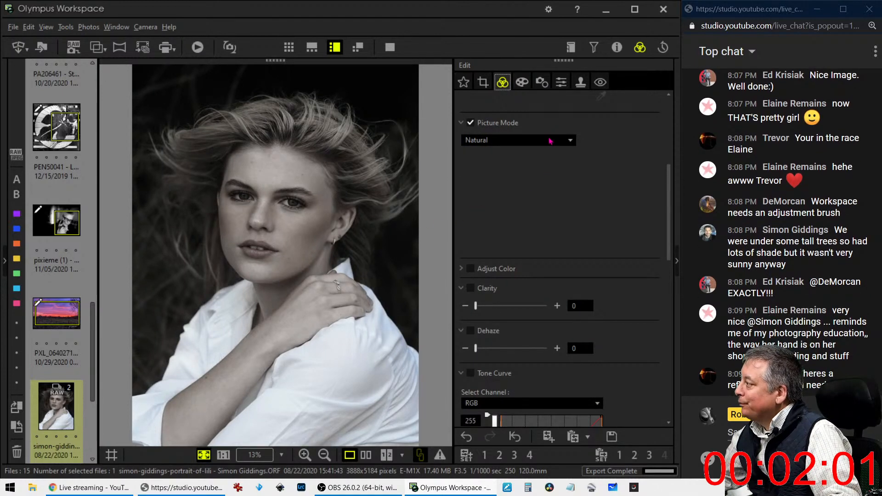
pyautogui.scroll(-3, 591, 246)
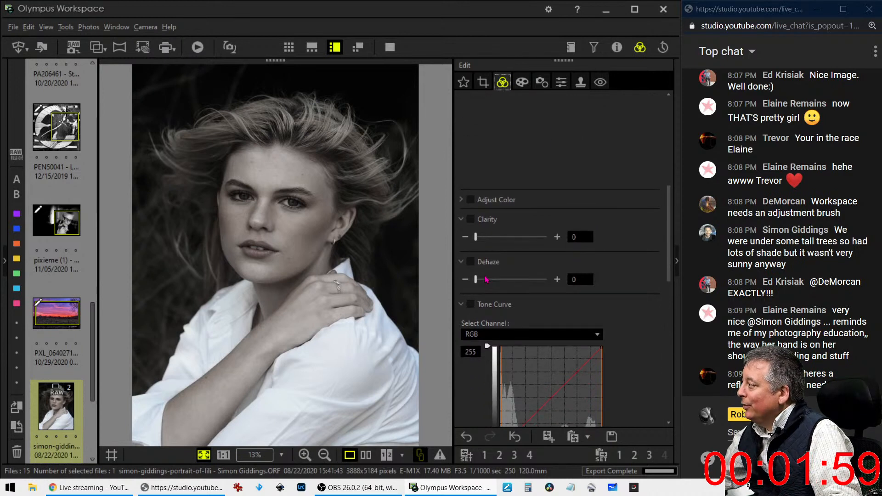
pyautogui.moveTo(486, 287); pyautogui.dragTo(529, 275)
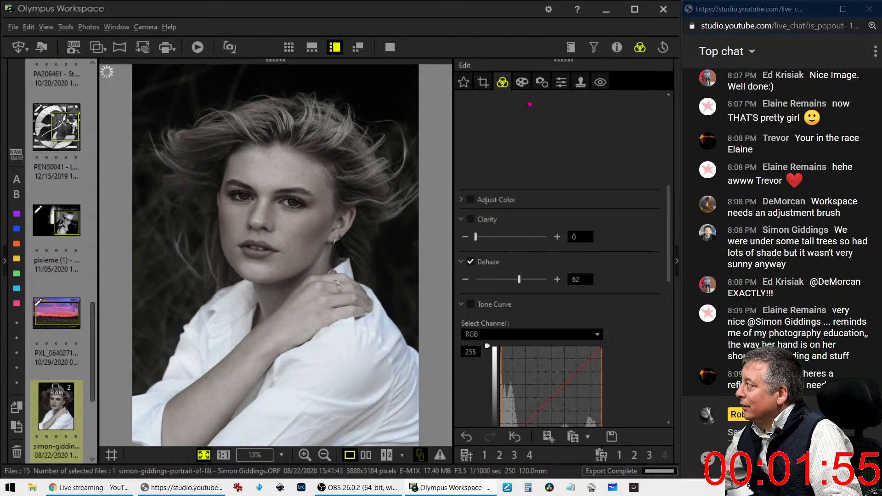
pyautogui.click(522, 83)
pyautogui.moveTo(513, 393); pyautogui.dragTo(503, 394)
# Lift the RGB tone curve's points to brighten the portrait's shadows
pyautogui.click(503, 82)
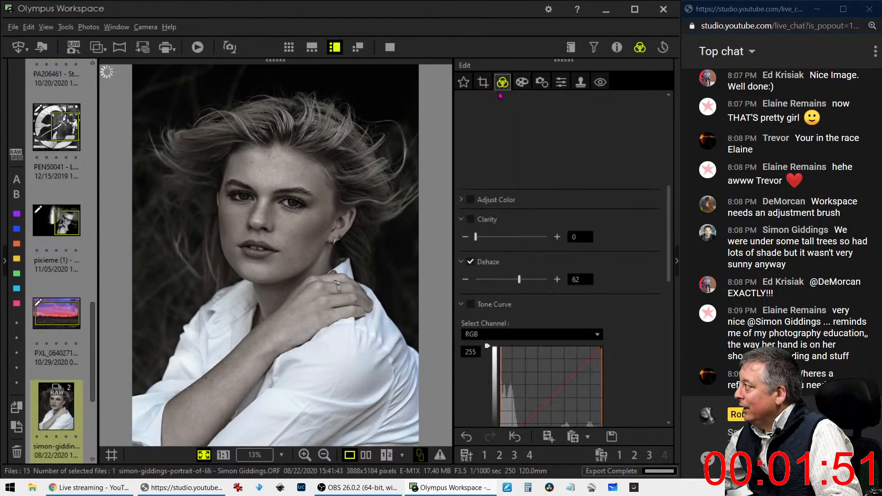
pyautogui.scroll(-5, 623, 286)
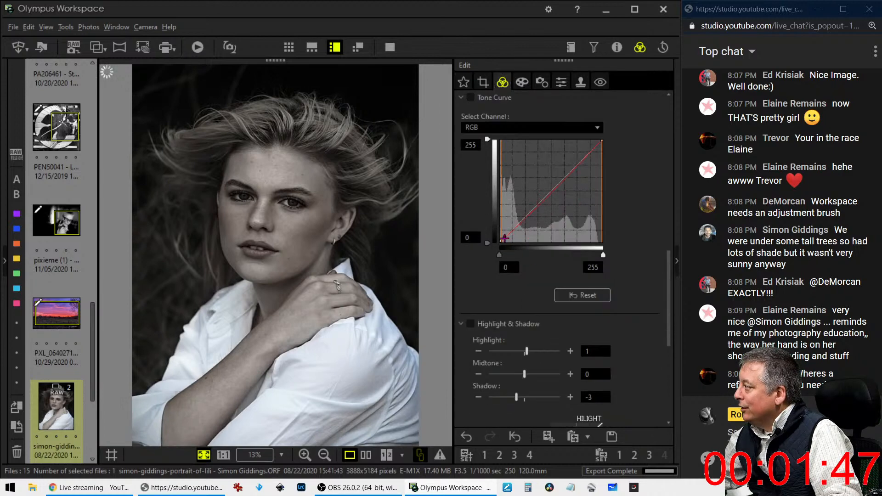
pyautogui.click(504, 238)
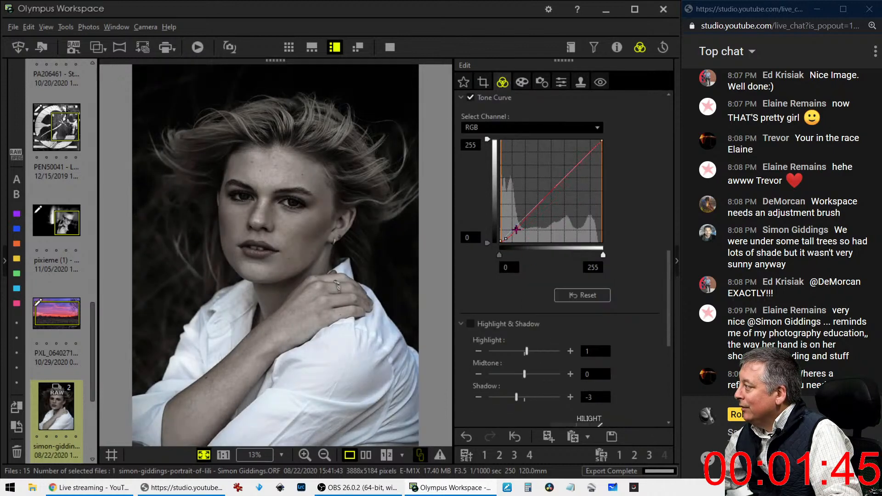
pyautogui.moveTo(517, 229); pyautogui.dragTo(540, 189)
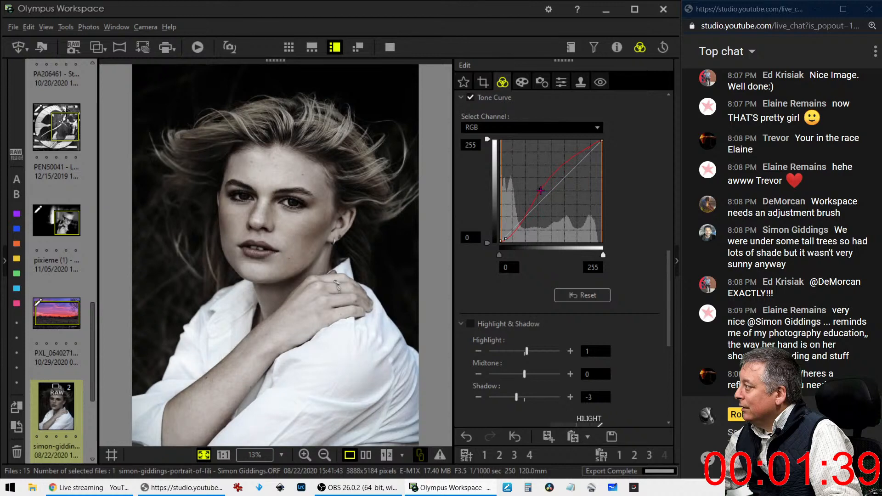
pyautogui.scroll(3, 632, 227)
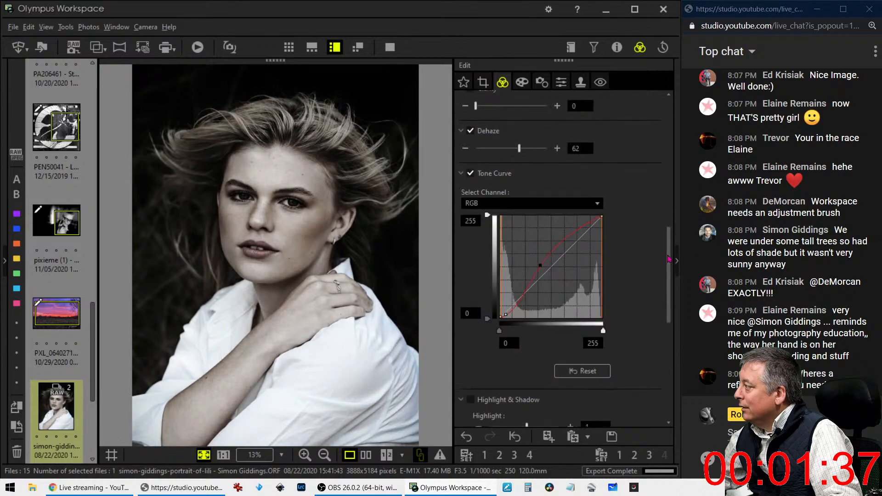
pyautogui.moveTo(539, 318); pyautogui.dragTo(543, 320)
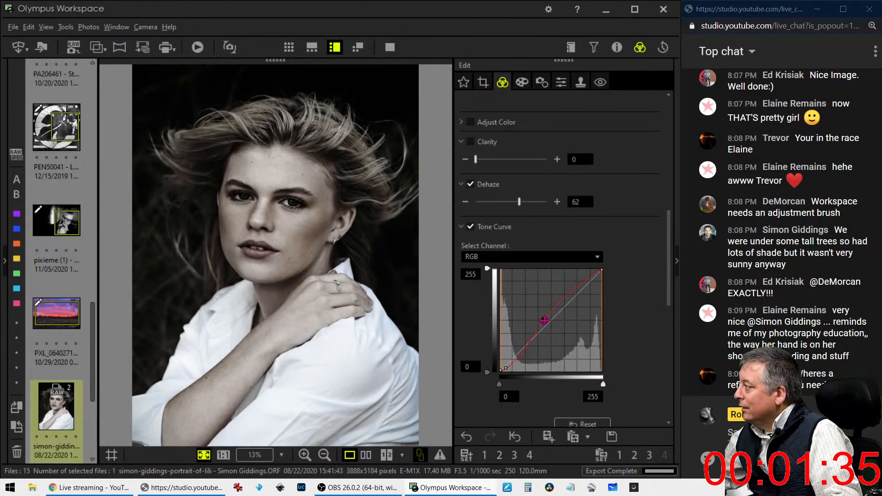
pyautogui.moveTo(505, 365); pyautogui.dragTo(511, 363)
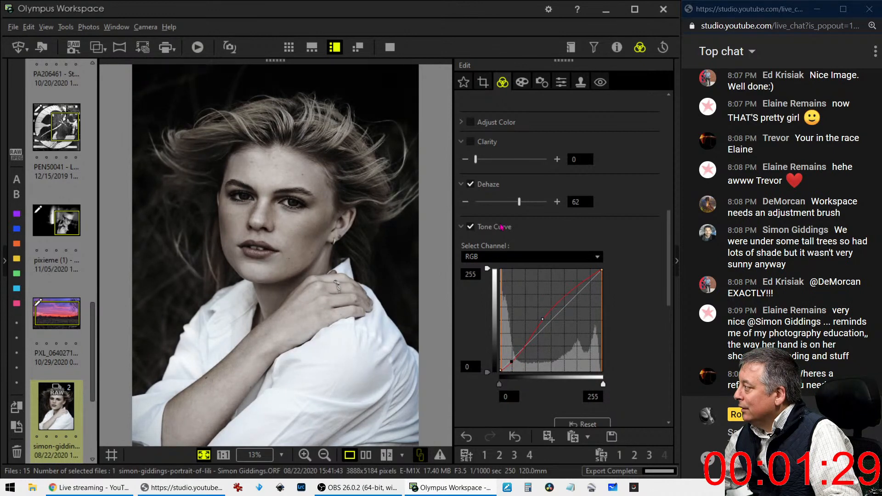
# Push Dehaze to 100 and set Clarity to 8
pyautogui.moveTo(529, 205); pyautogui.dragTo(552, 204)
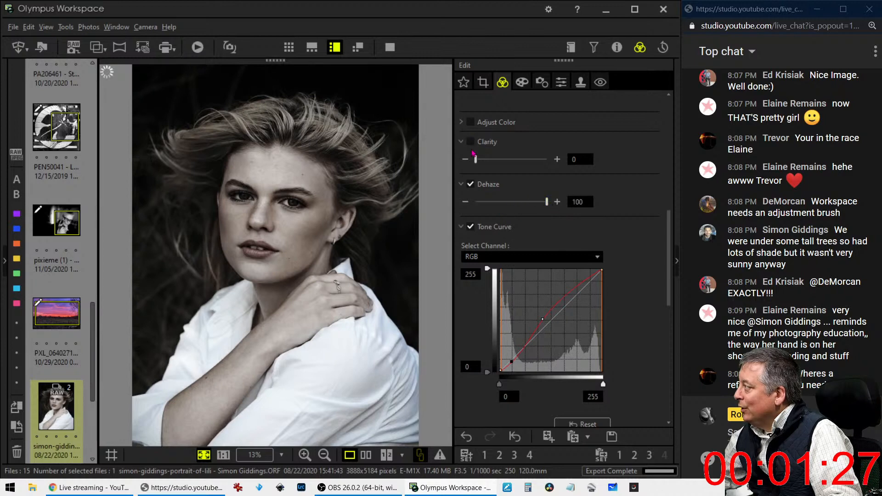
pyautogui.moveTo(476, 159)
pyautogui.mouseDown()
pyautogui.moveTo(485, 161)
pyautogui.moveTo(479, 168)
pyautogui.mouseUp()
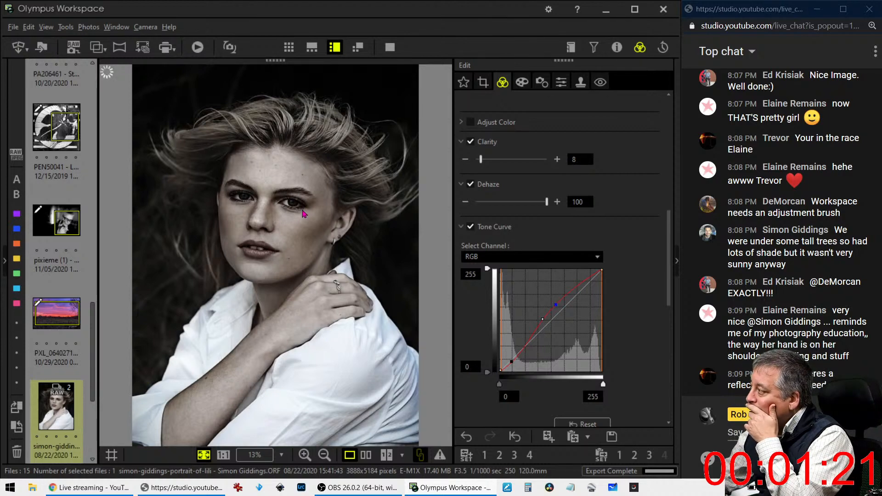
pyautogui.scroll(2, 461, 179)
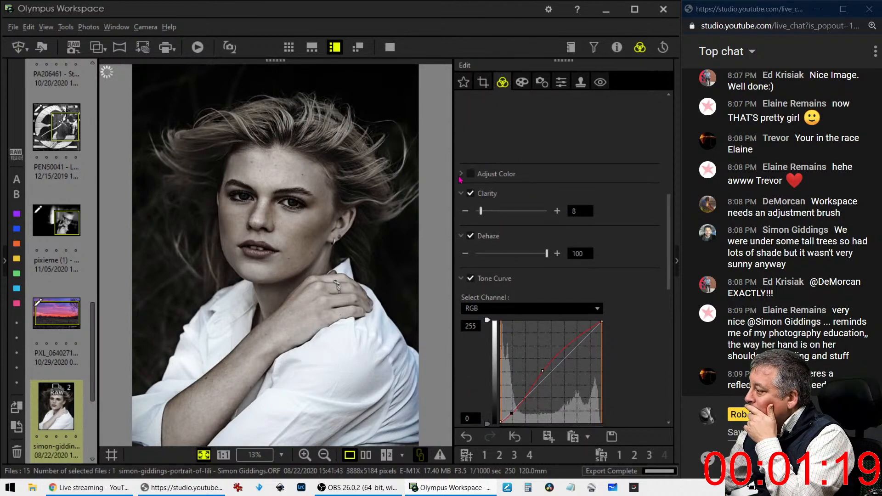
# In Adjust Color, max out saturation of colours 7 and 8 at 7
pyautogui.click(461, 177)
pyautogui.scroll(-3, 570, 313)
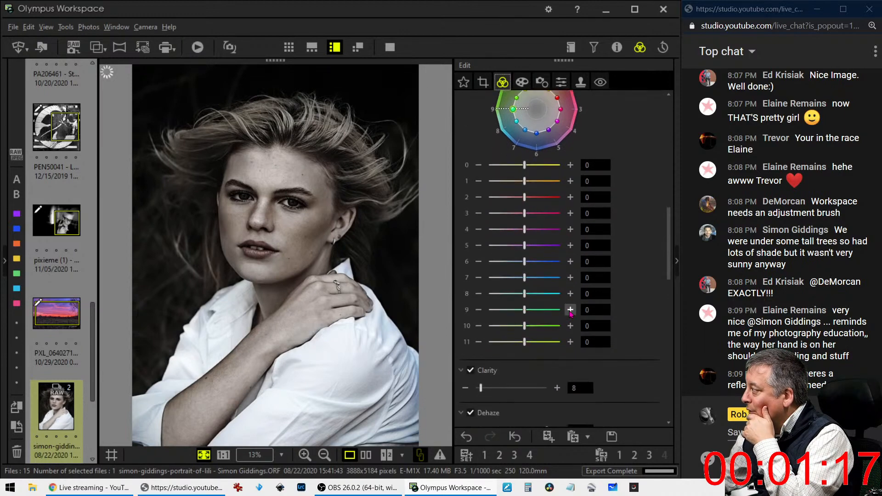
pyautogui.moveTo(525, 294); pyautogui.dragTo(572, 284)
pyautogui.scroll(3, 614, 251)
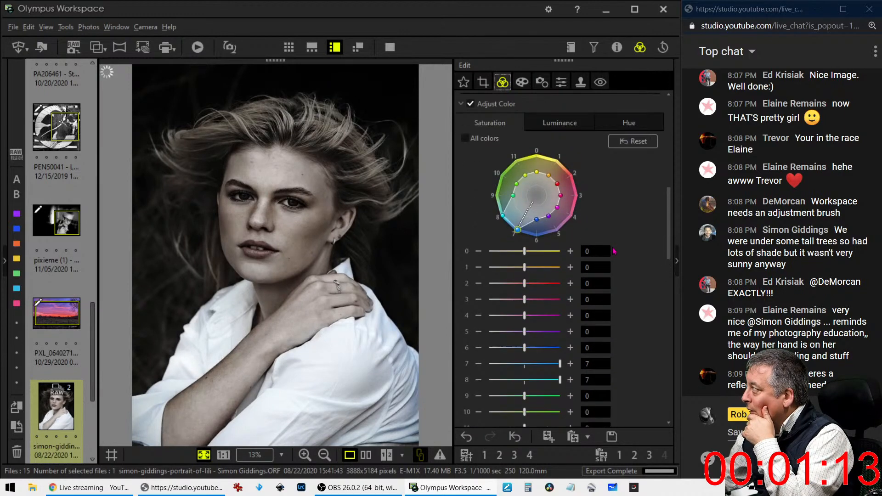
# Raise luminance of colours 6, 7, 8 and 9 to the maximum 7
pyautogui.click(559, 127)
pyautogui.moveTo(525, 381); pyautogui.dragTo(602, 384)
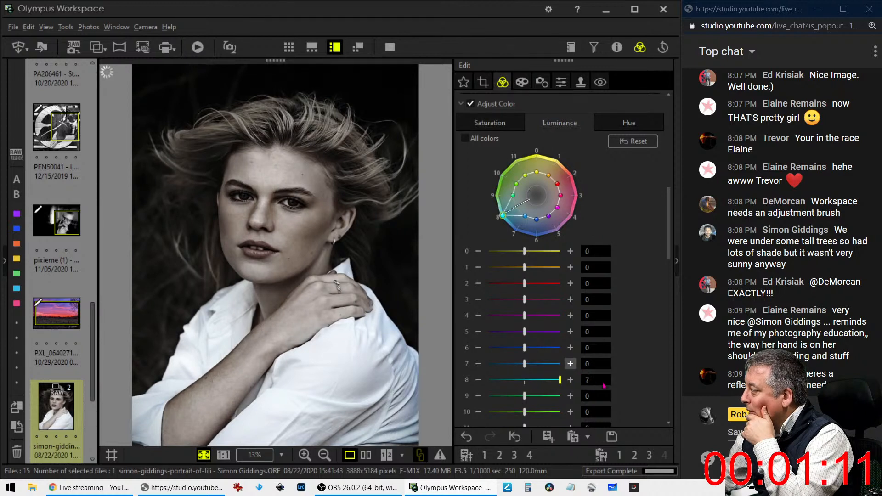
pyautogui.moveTo(525, 365); pyautogui.dragTo(587, 367)
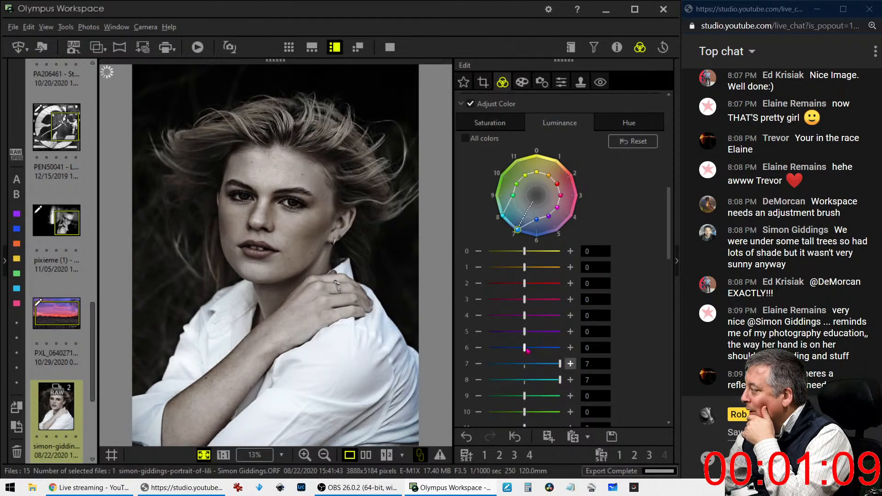
pyautogui.moveTo(527, 349); pyautogui.dragTo(567, 351)
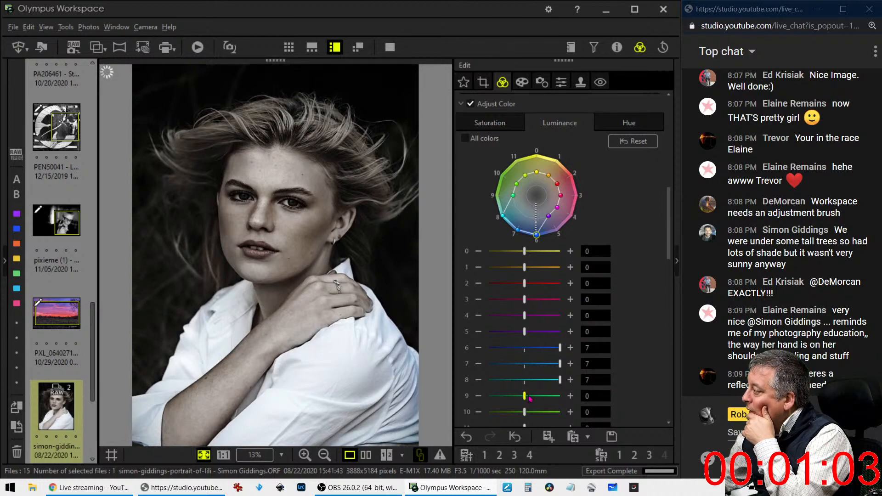
pyautogui.moveTo(529, 399); pyautogui.dragTo(569, 396)
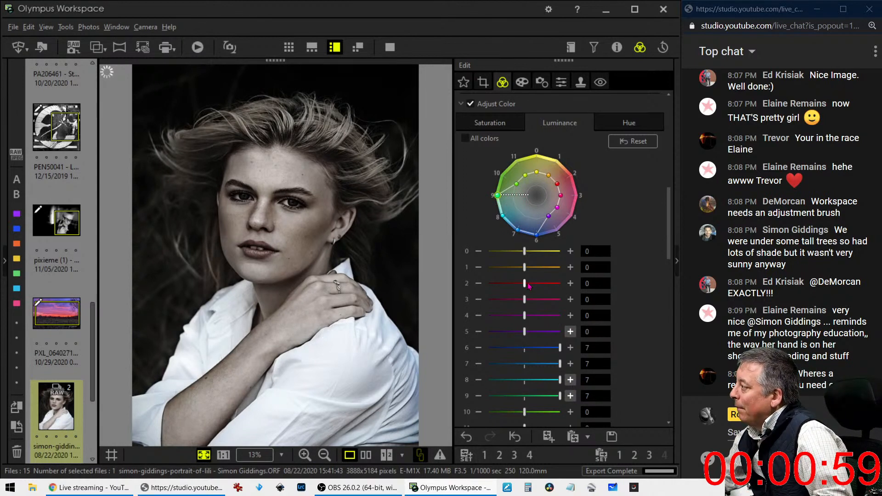
# Set saturation of colours 2 and 3 to 7
pyautogui.click(496, 123)
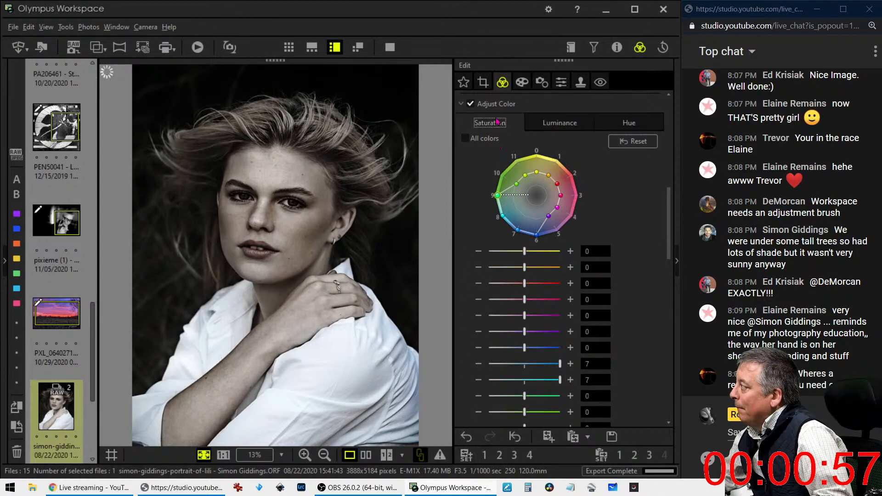
pyautogui.moveTo(528, 285); pyautogui.dragTo(564, 284)
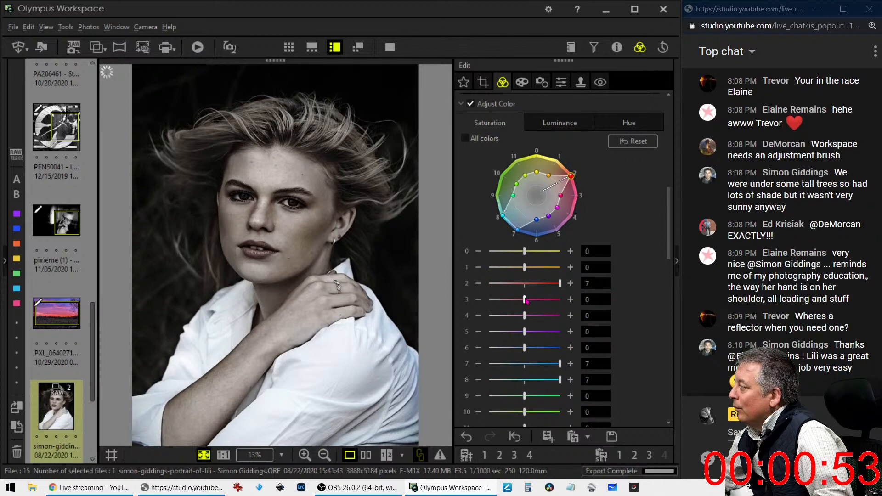
pyautogui.moveTo(526, 299); pyautogui.dragTo(564, 304)
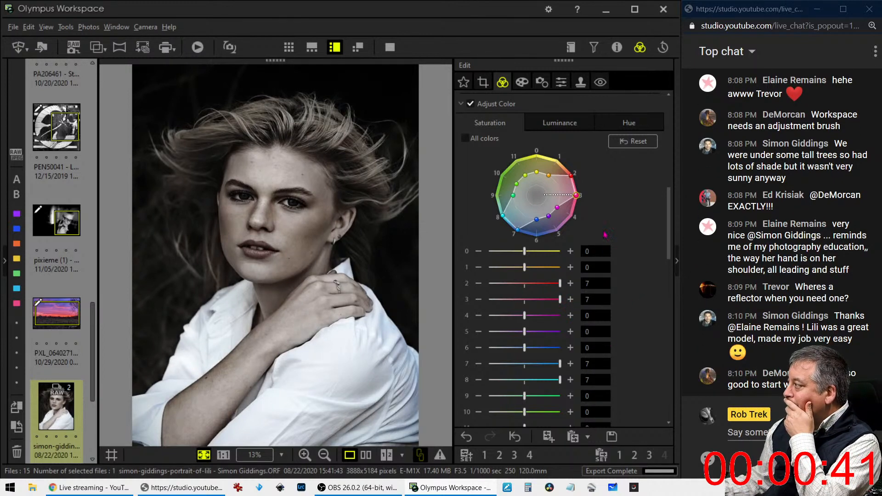
# Glance at the art filter list, then return to the colour adjustments
pyautogui.click(523, 83)
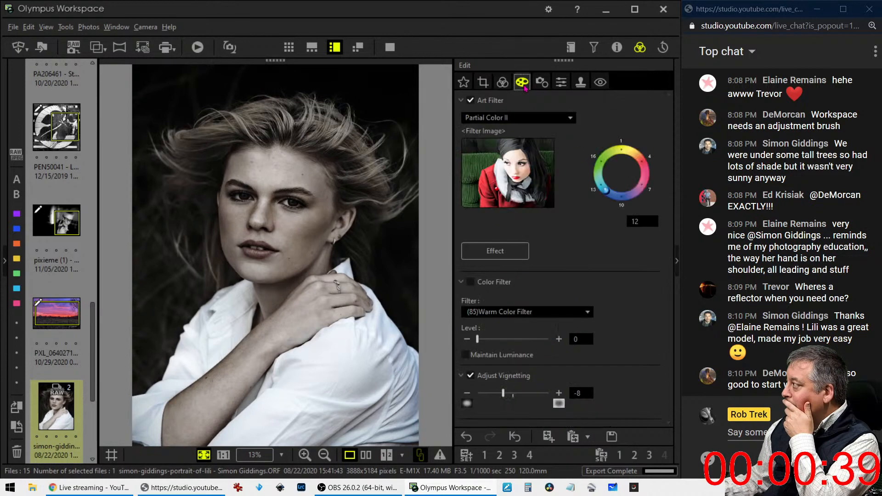
pyautogui.click(537, 118)
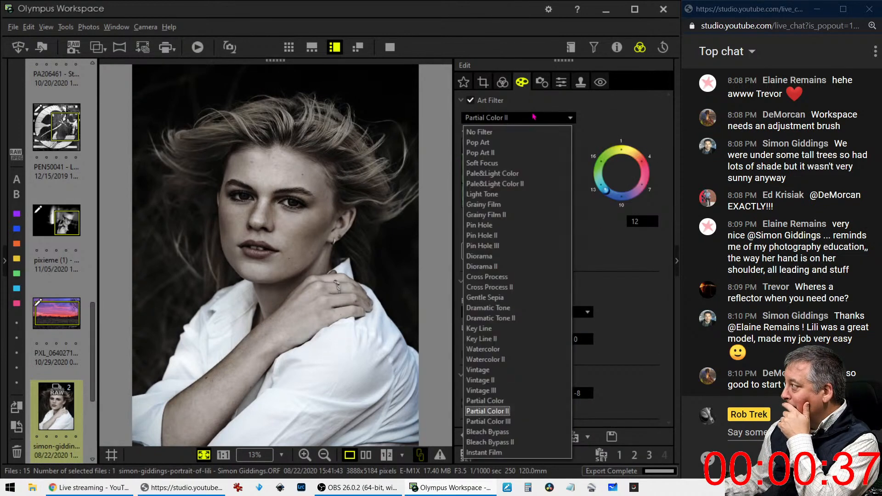
pyautogui.click(503, 85)
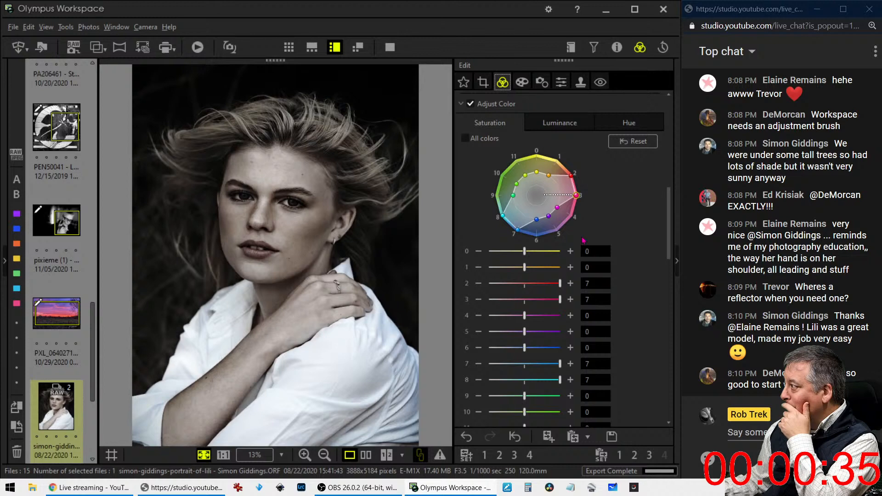
pyautogui.scroll(-8, 583, 240)
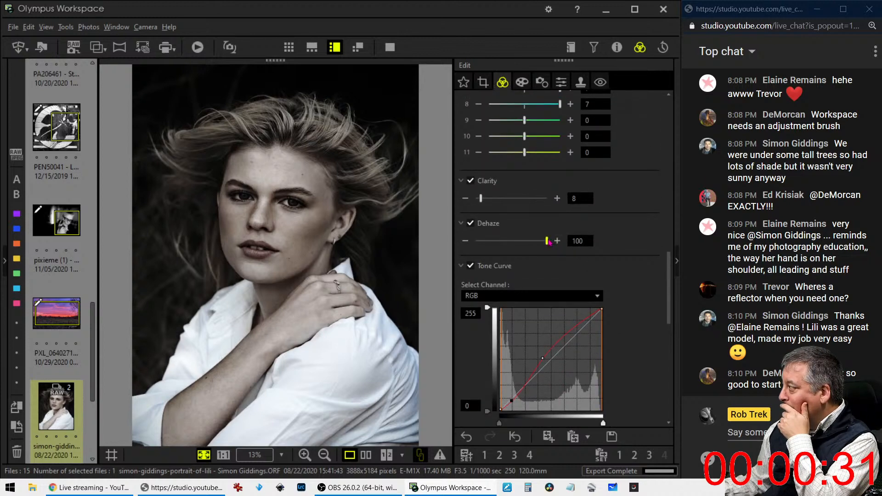
# Set Dehaze to 87, overall Saturation to 0.4 and Contrast to -0.2
pyautogui.moveTo(547, 241); pyautogui.dragTo(540, 244)
pyautogui.scroll(-6, 547, 388)
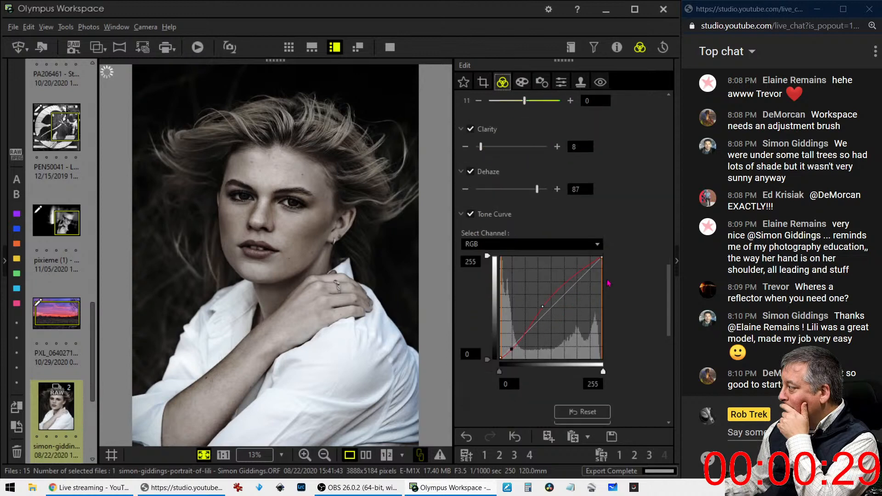
pyautogui.scroll(-3, 547, 388)
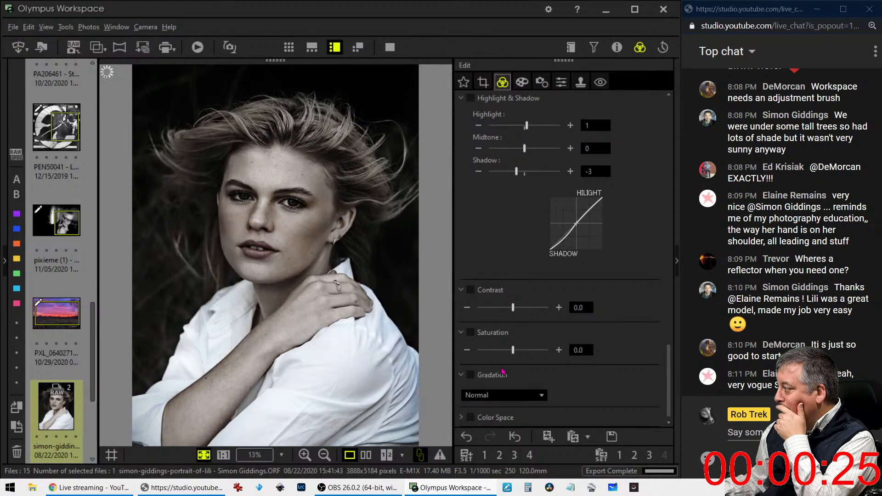
pyautogui.moveTo(513, 355); pyautogui.dragTo(519, 355)
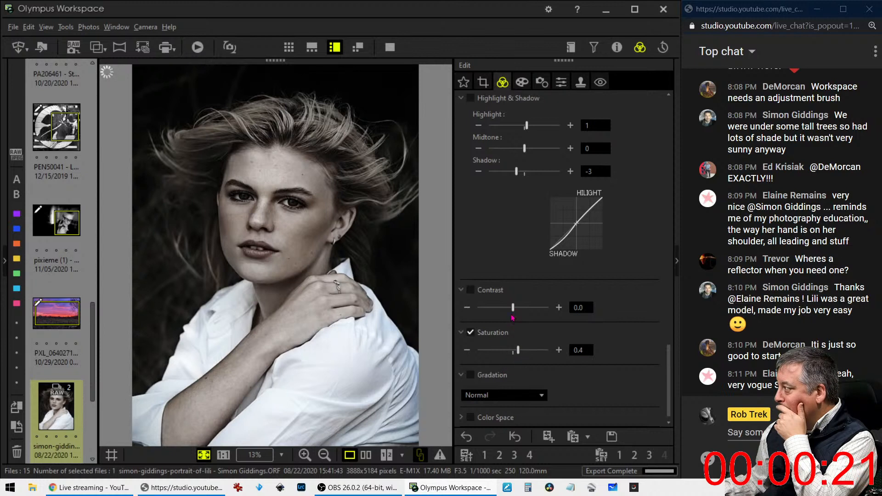
pyautogui.moveTo(513, 308); pyautogui.dragTo(510, 309)
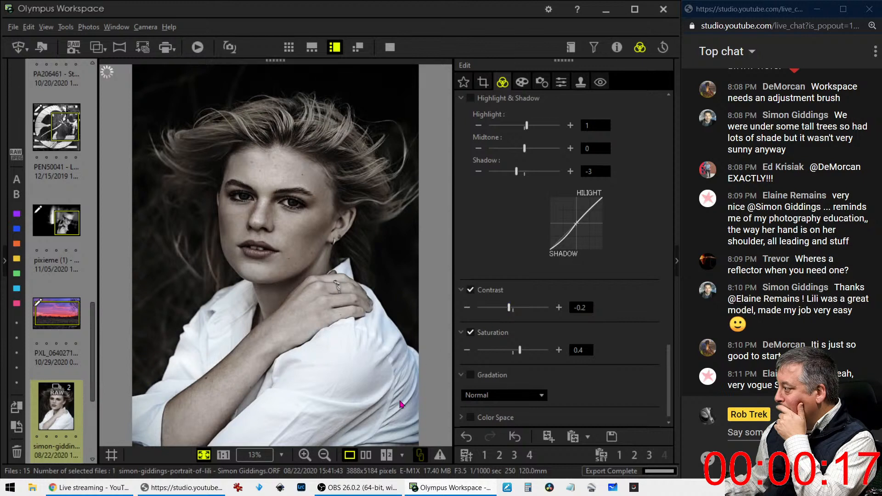
# Compare the edit beside the original, then tilt the portrait to -0.3° in Crop
pyautogui.click(368, 457)
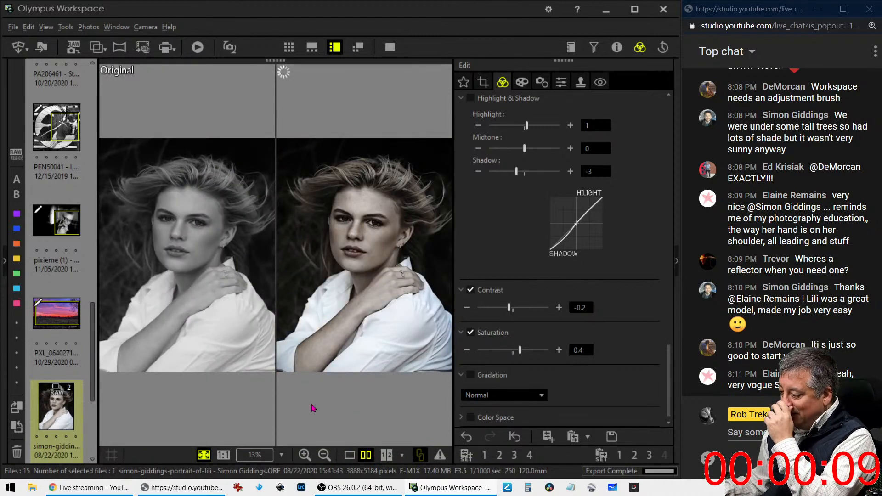
pyautogui.click(349, 455)
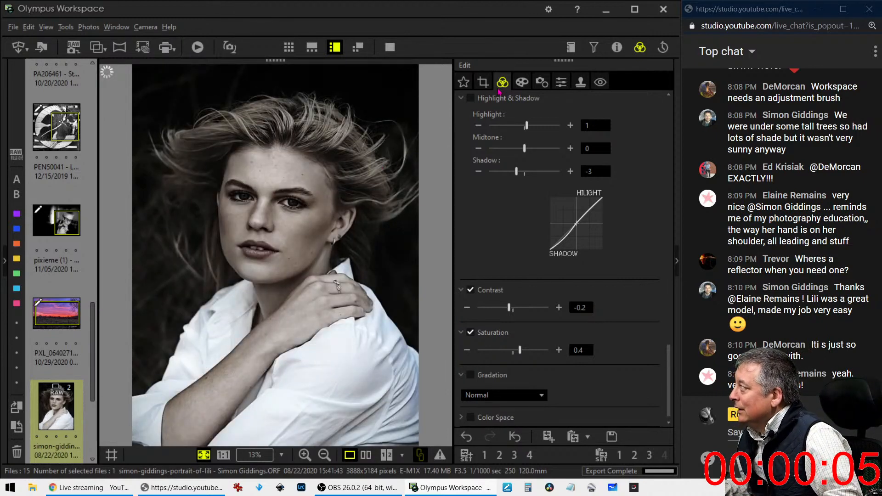
pyautogui.click(483, 82)
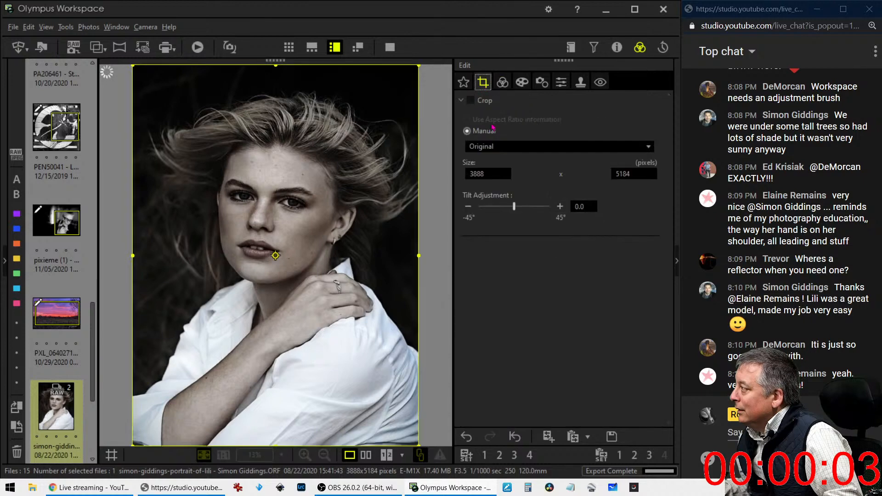
pyautogui.click(468, 207)
pyautogui.click(468, 207)
pyautogui.click(468, 207)
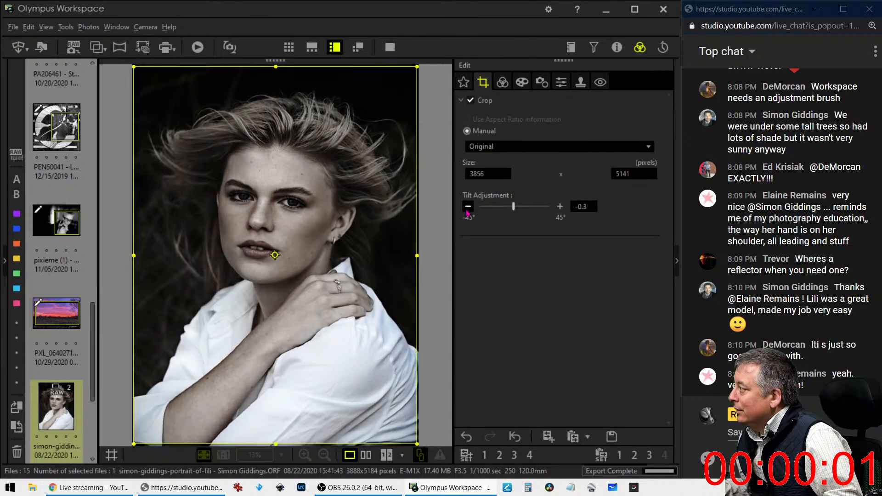
pyautogui.click(503, 82)
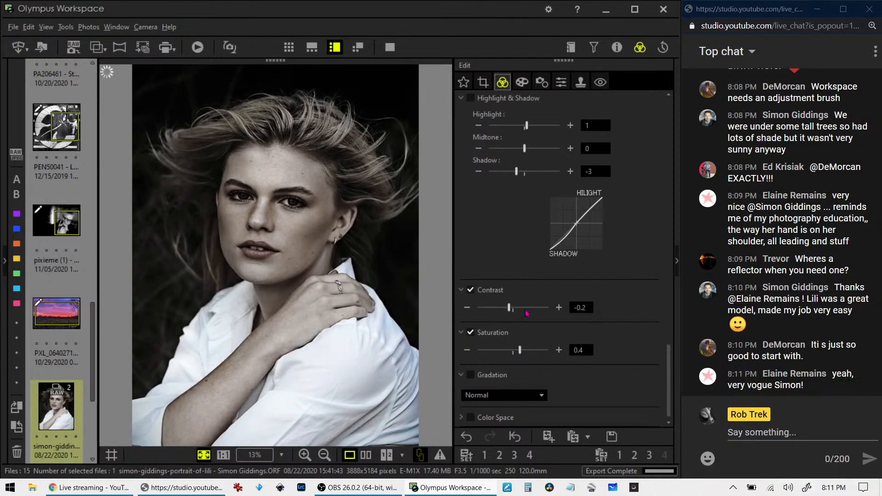
# Fine-tune the tone curve's shadow and mid points while viewing the eye at 1:1
pyautogui.scroll(4, 515, 254)
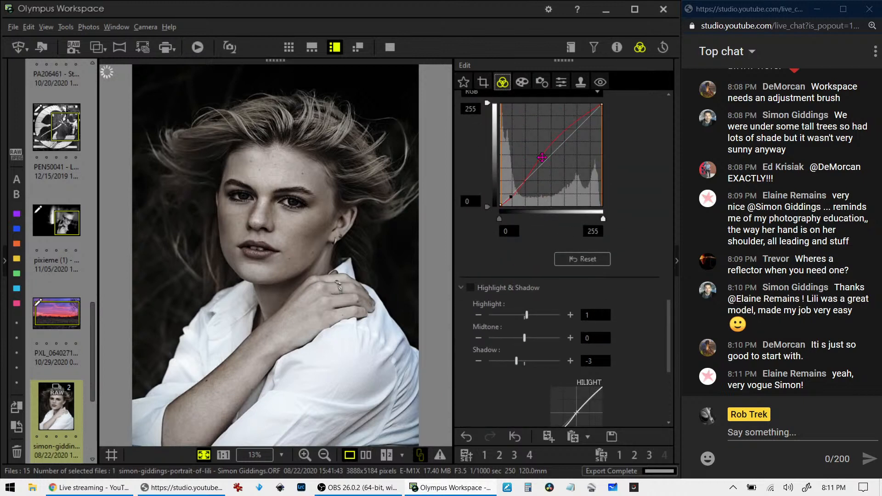
pyautogui.moveTo(541, 155); pyautogui.dragTo(541, 152)
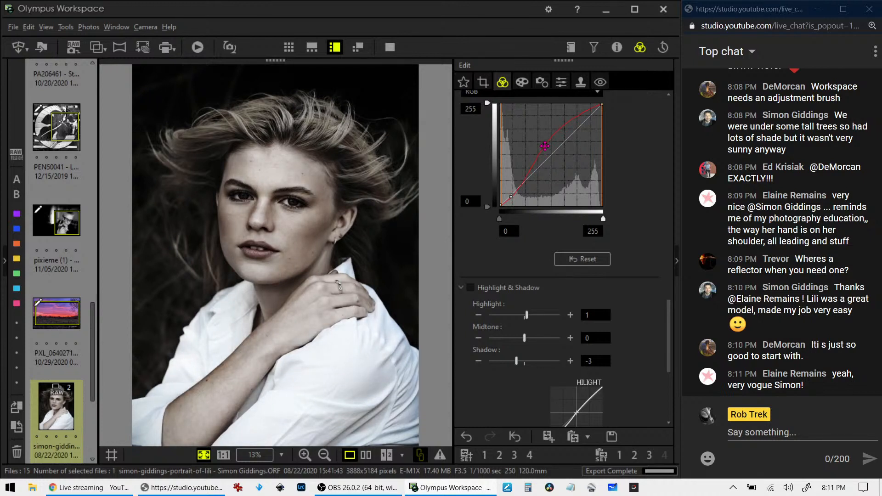
pyautogui.click(294, 205)
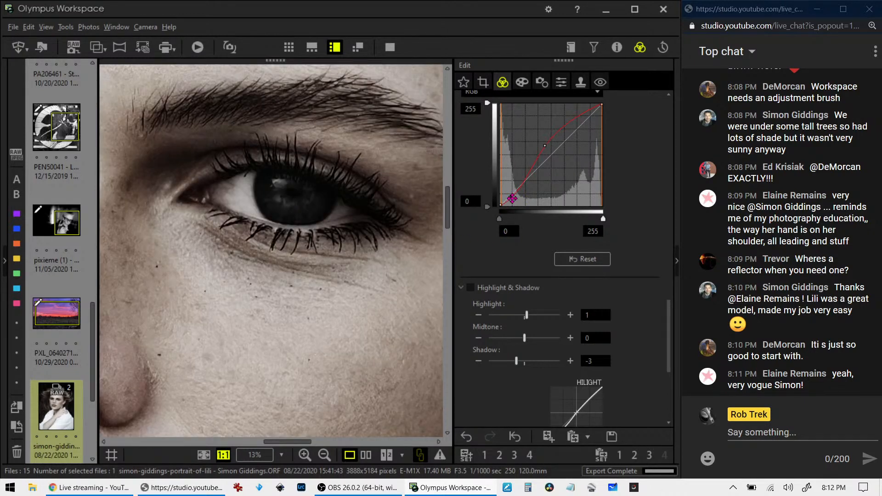
pyautogui.click(510, 196)
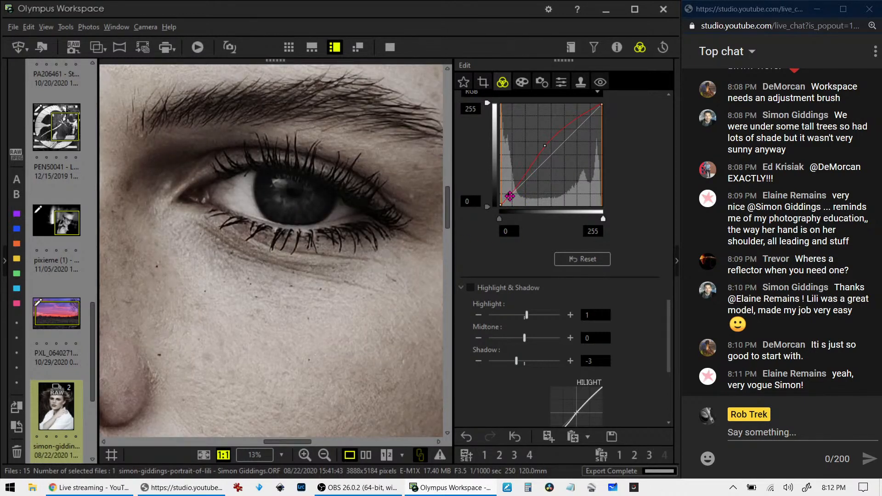
pyautogui.moveTo(510, 196); pyautogui.dragTo(510, 192)
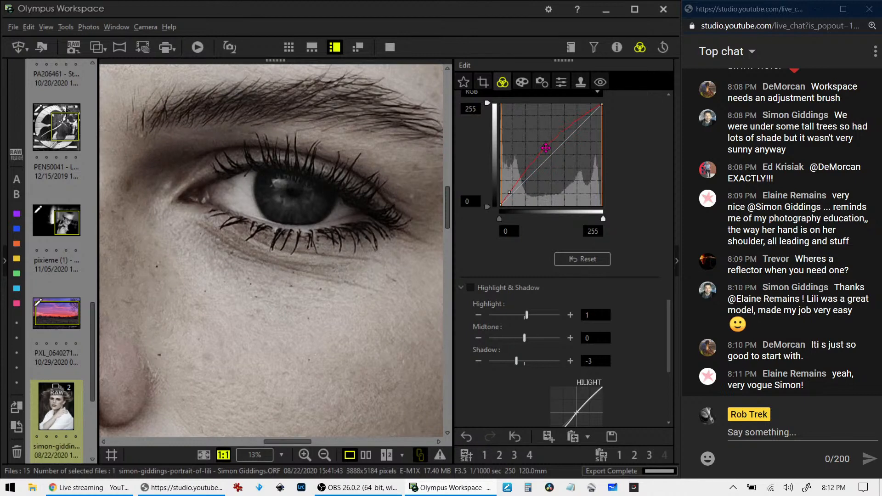
pyautogui.moveTo(546, 148); pyautogui.dragTo(549, 150)
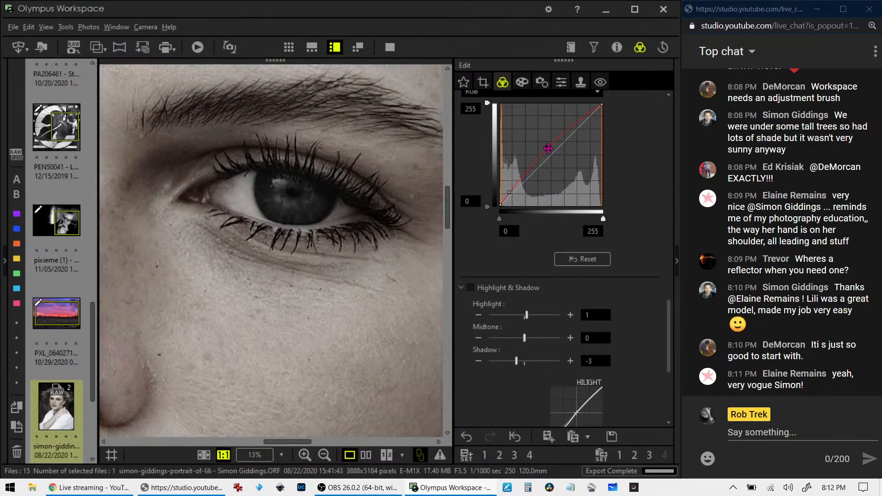
pyautogui.moveTo(509, 192); pyautogui.dragTo(511, 194)
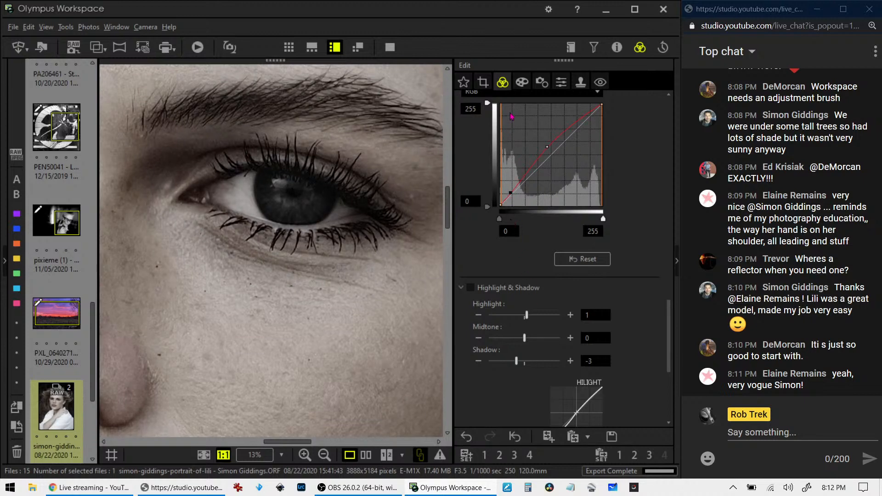
# Fit the portrait and show it beside the original in full-screen compare
pyautogui.click(367, 268)
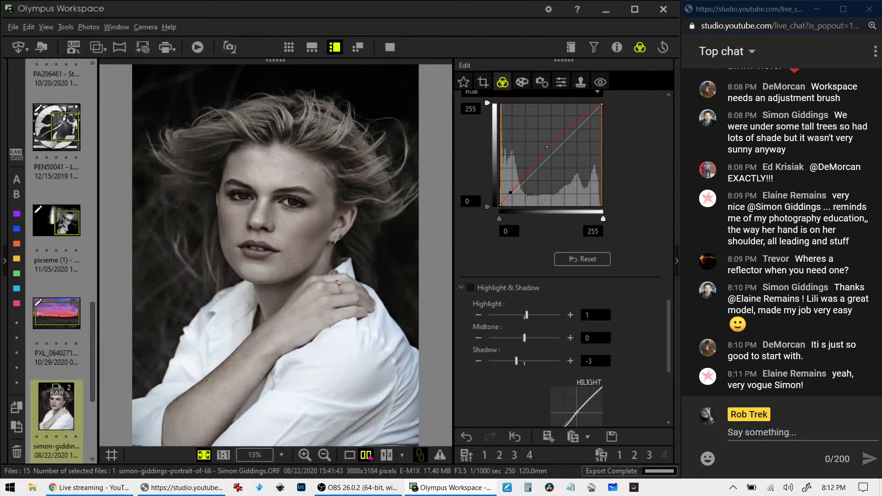
pyautogui.click(367, 455)
pyautogui.click(389, 47)
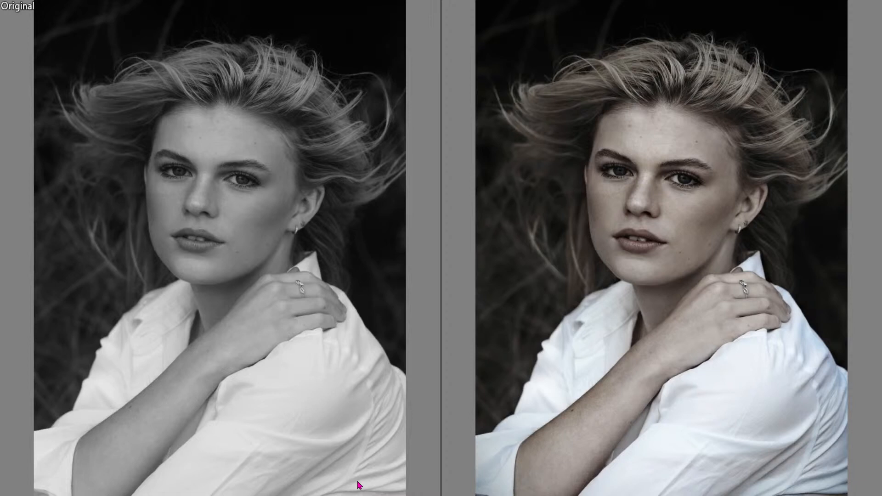
# Exit full-screen compare with Esc and return to the single edited portrait view
pyautogui.press('Escape')
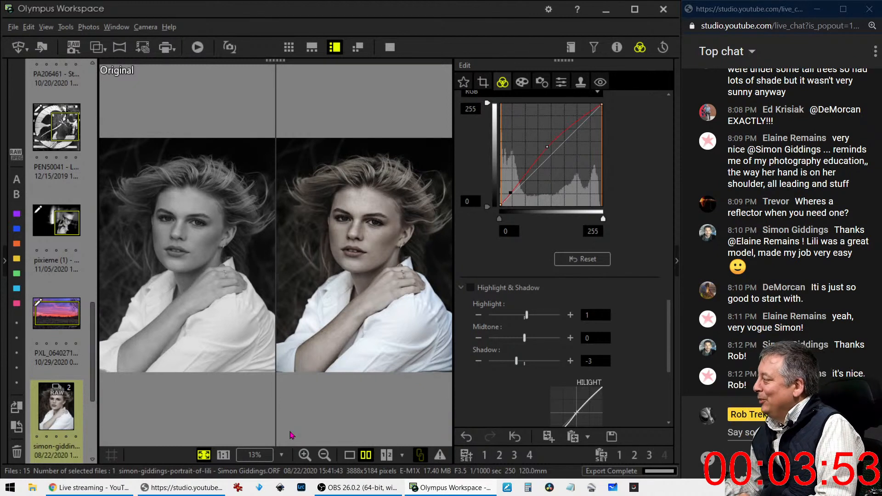
pyautogui.click(350, 455)
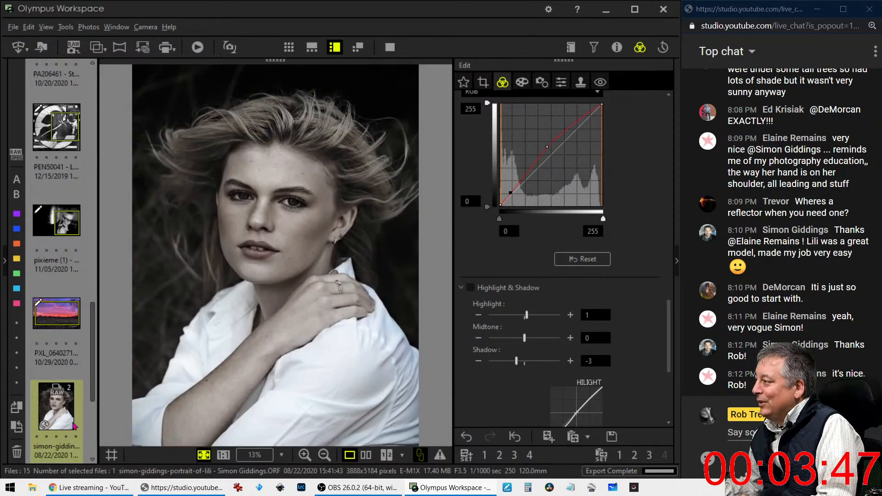
# Open the Trevor-Entry jetty and bridge photo, briefly checking its Info panel
pyautogui.scroll(-3, 67, 429)
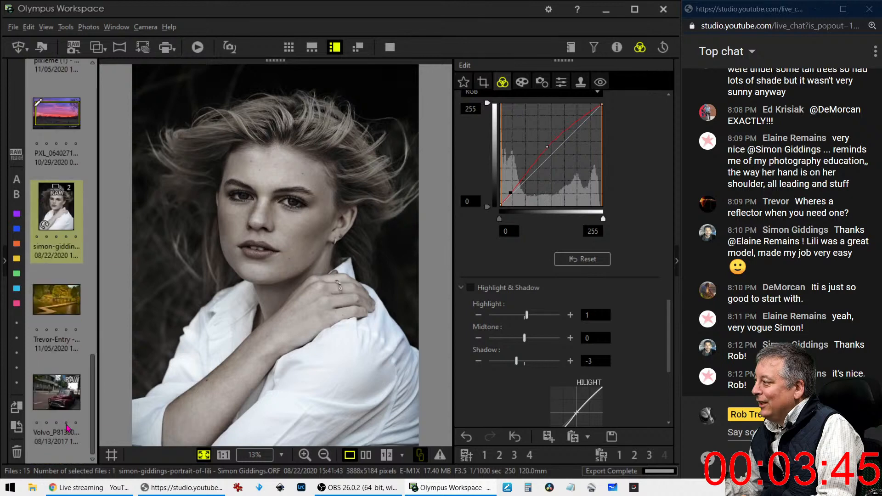
pyautogui.click(64, 304)
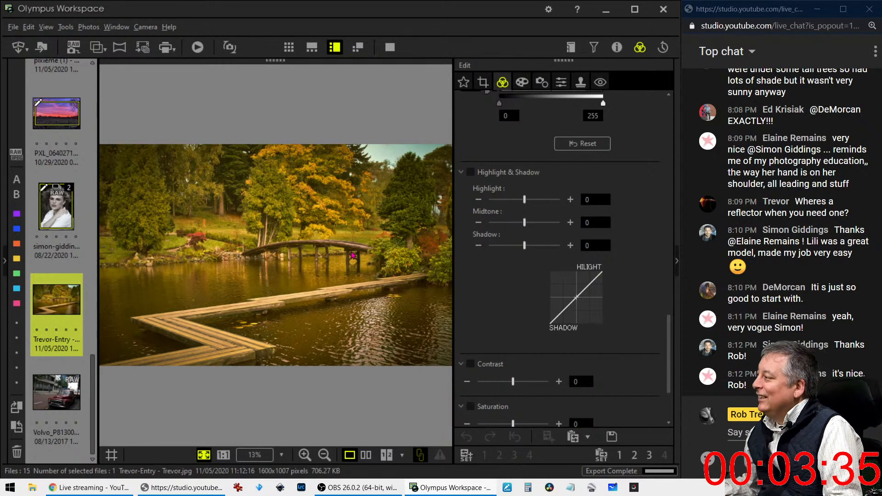
pyautogui.click(613, 49)
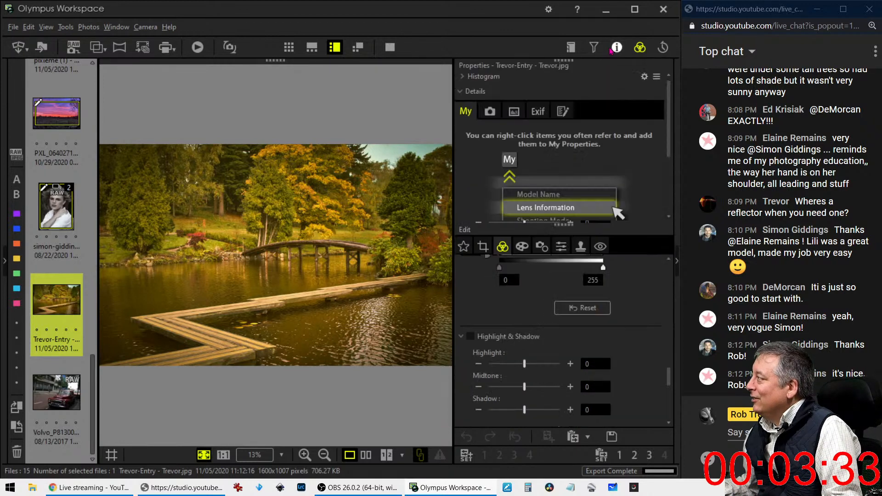
pyautogui.click(616, 48)
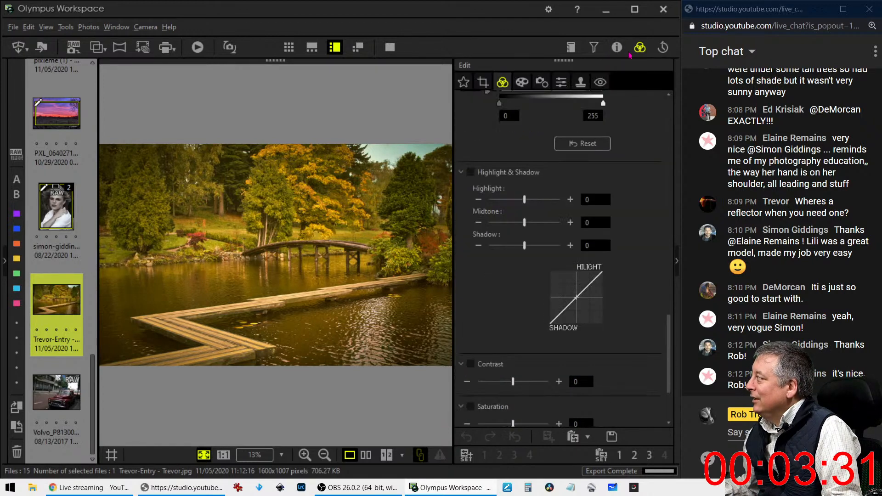
pyautogui.scroll(8, 588, 128)
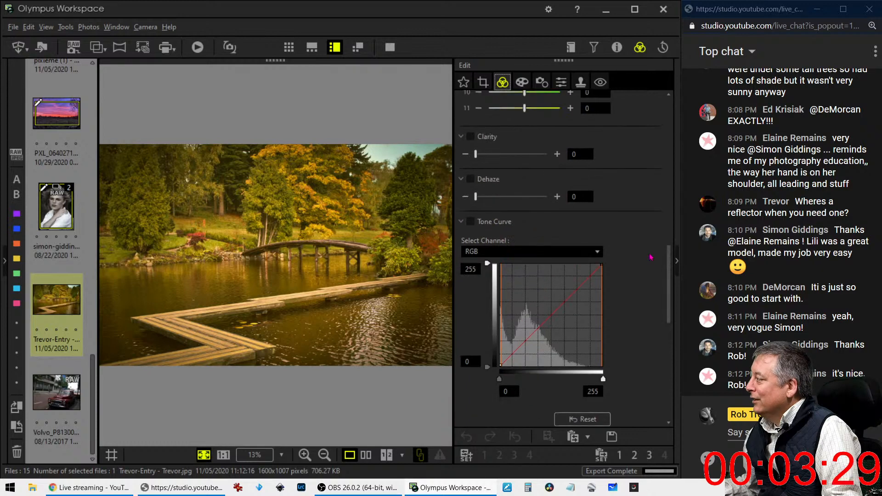
pyautogui.moveTo(668, 266); pyautogui.dragTo(668, 121)
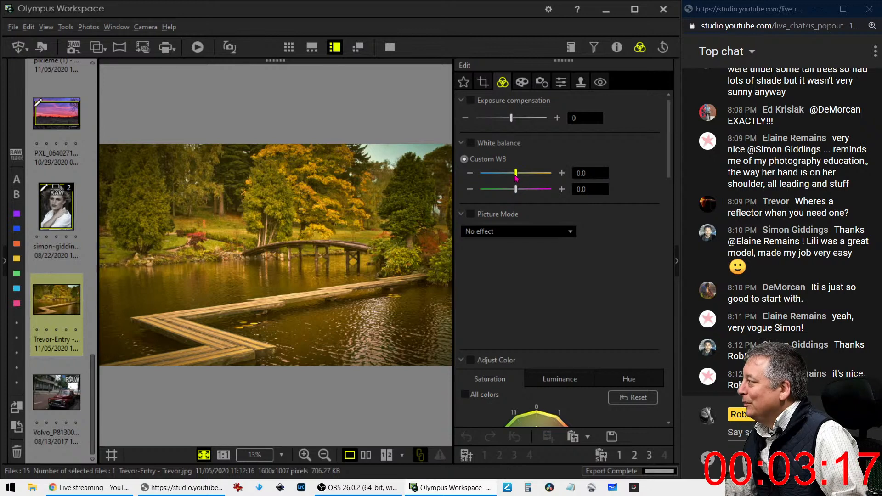
# Cool the white balance to -2.7 and -0.4
pyautogui.moveTo(516, 173); pyautogui.dragTo(517, 194)
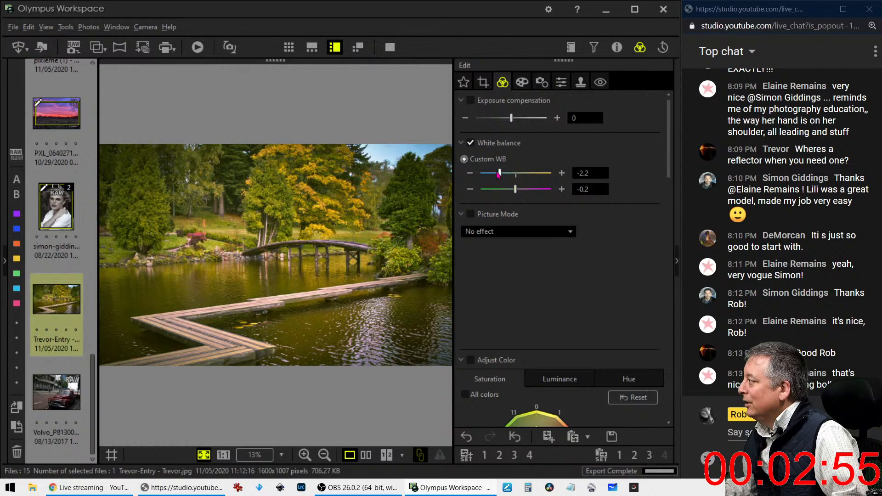
pyautogui.moveTo(500, 176); pyautogui.dragTo(495, 175)
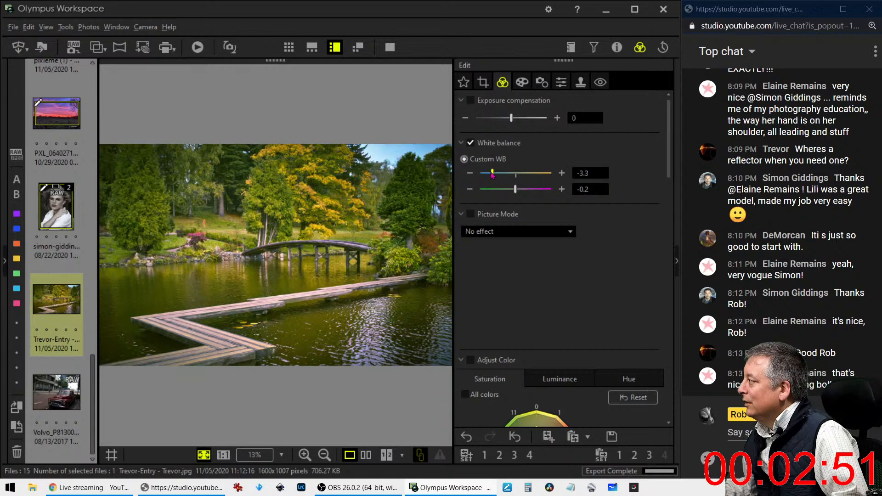
pyautogui.moveTo(494, 175); pyautogui.dragTo(516, 192)
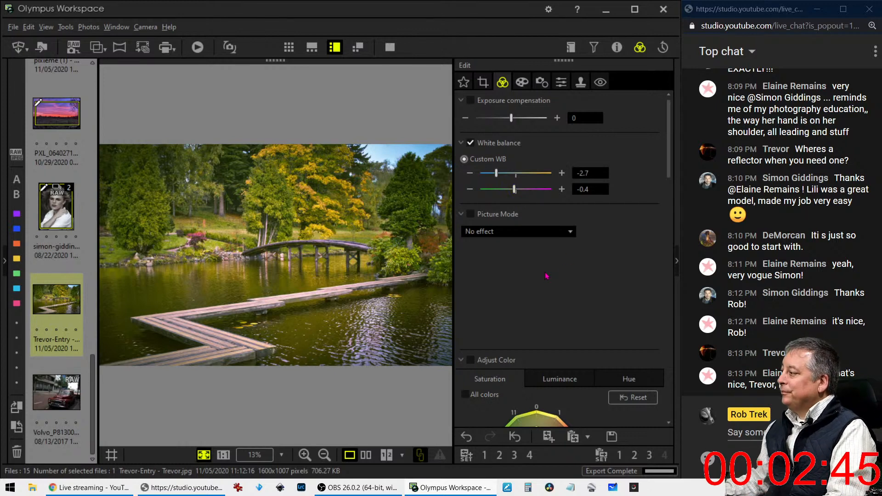
# Preview Monochrome Picture Mode, revert to No effect, and bring up the Crop settings
pyautogui.click(530, 233)
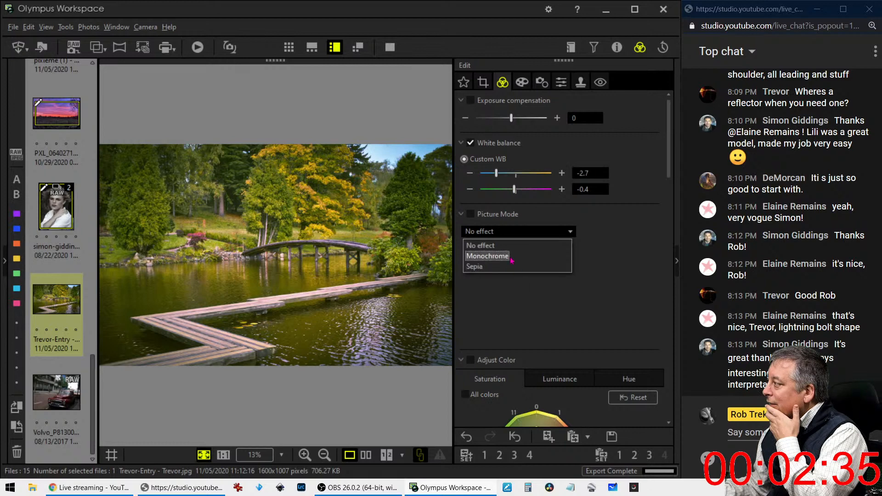
pyautogui.click(504, 256)
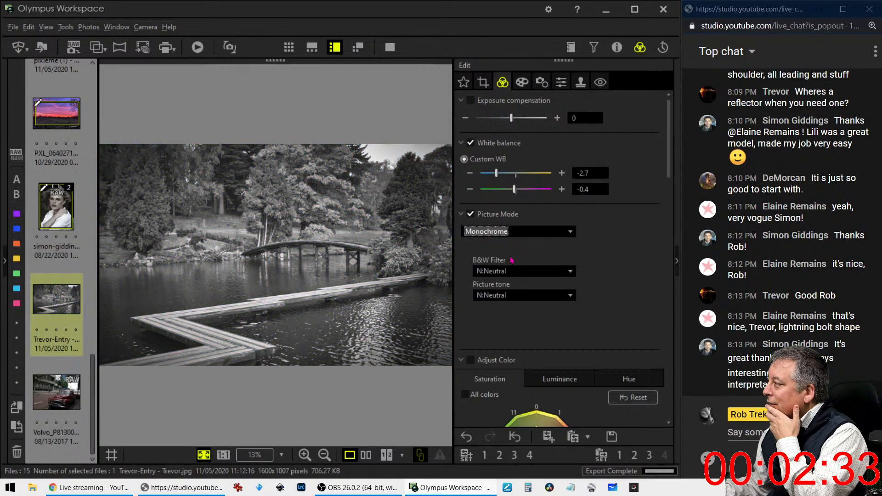
pyautogui.click(511, 235)
pyautogui.click(512, 247)
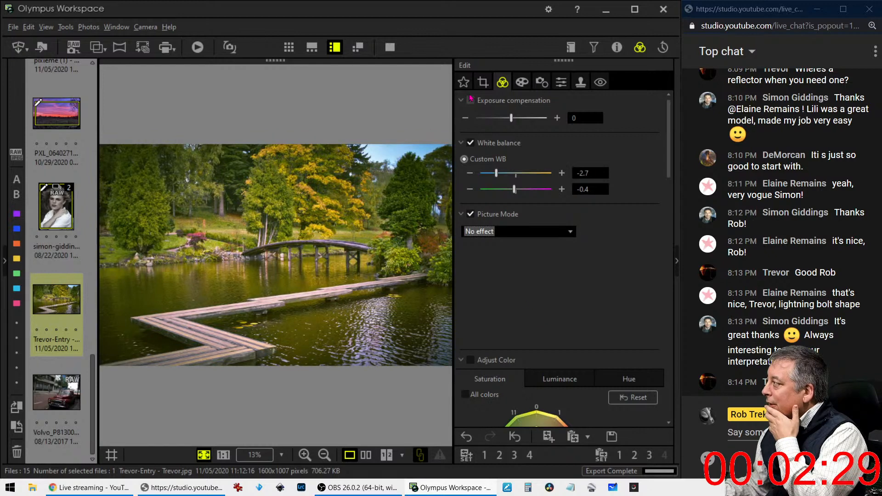
pyautogui.click(483, 82)
# Set the crop ratio to 16:9 and move the crop frame slightly lower
pyautogui.click(500, 156)
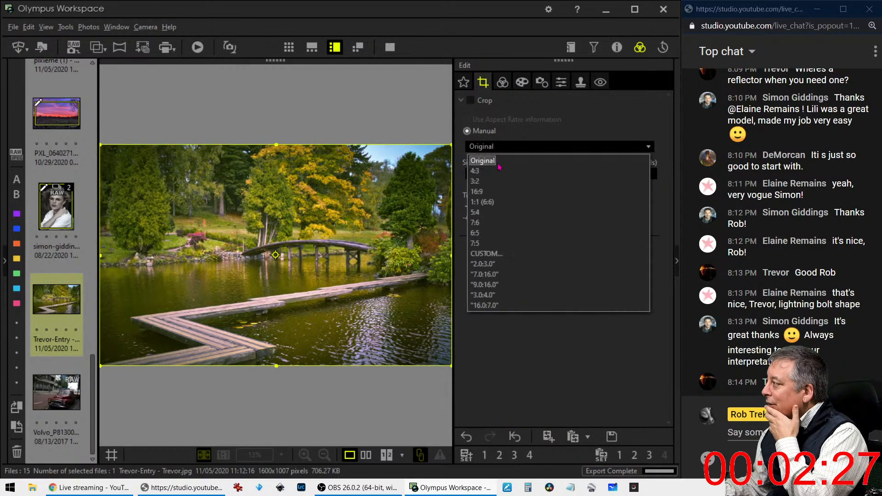
pyautogui.click(498, 190)
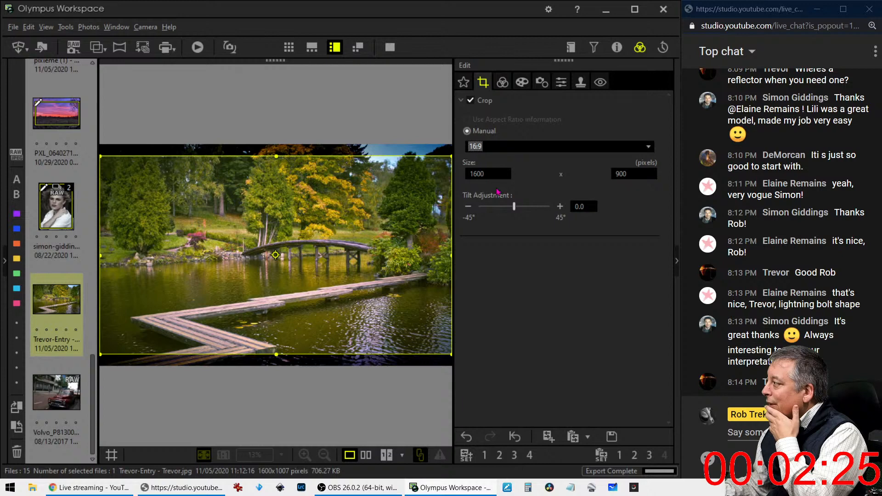
pyautogui.click(417, 229)
pyautogui.moveTo(417, 229); pyautogui.dragTo(414, 243)
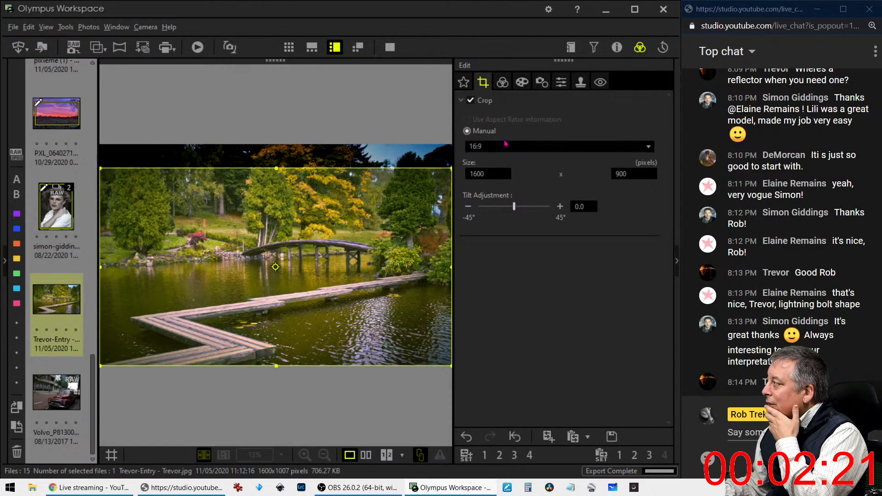
pyautogui.click(502, 83)
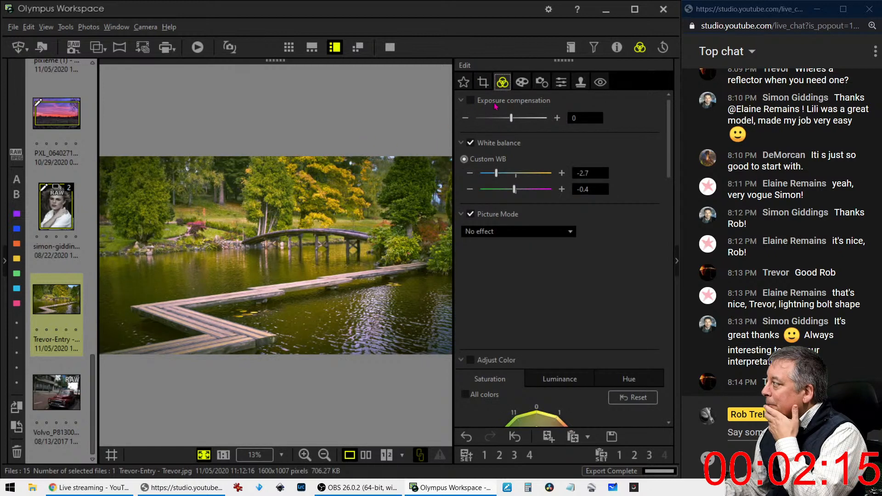
# Tighten the crop from the top-right corner to 1544 × 869 pixels and keep it
pyautogui.click(482, 81)
pyautogui.moveTo(448, 168); pyautogui.dragTo(437, 176)
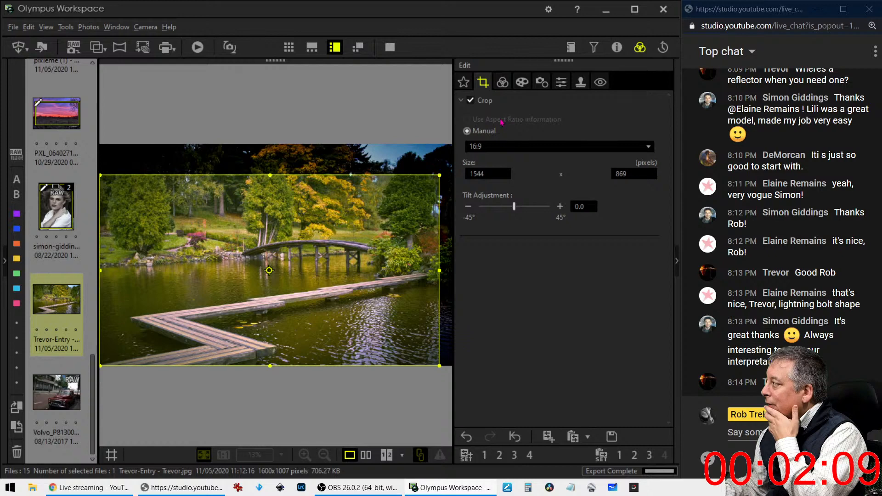
pyautogui.click(502, 81)
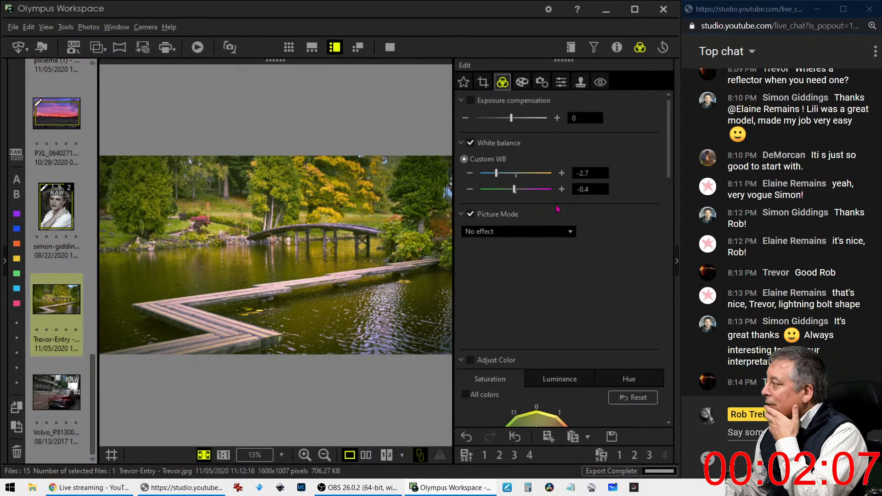
pyautogui.click(482, 82)
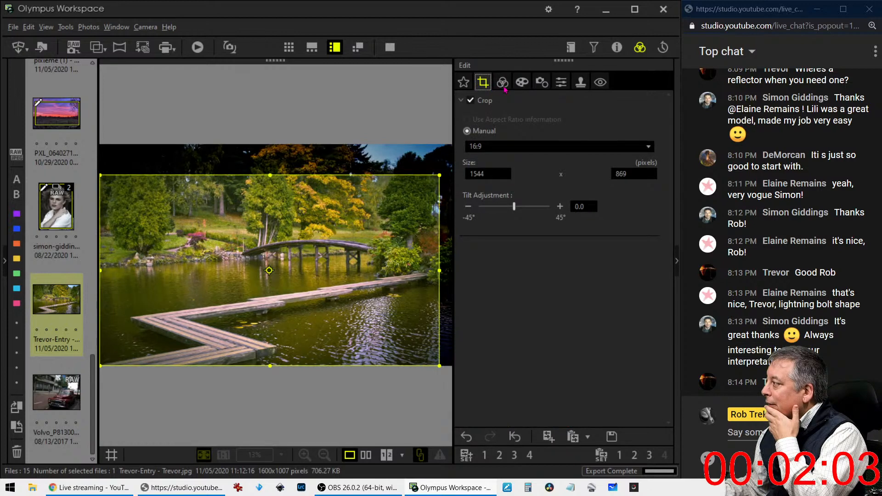
pyautogui.click(503, 83)
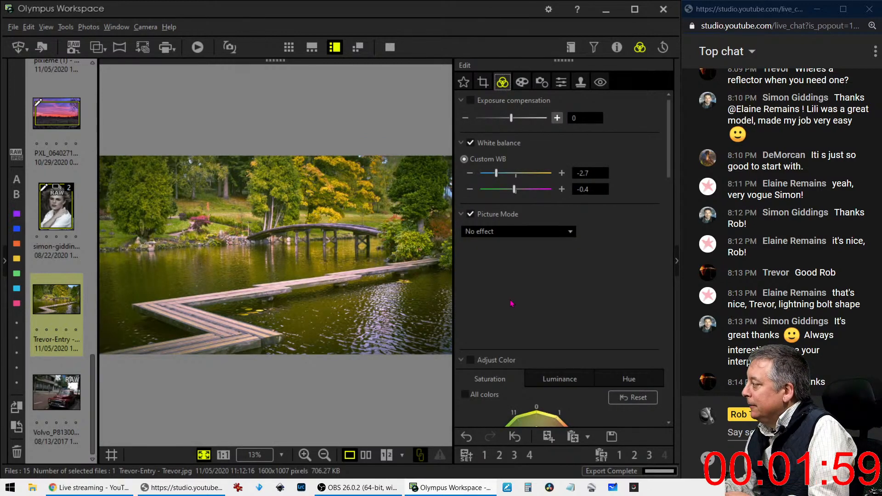
# Switch the colour adjustment to Hue and shift the green and yellow-green band hues
pyautogui.scroll(-3, 520, 285)
pyautogui.scroll(-2, 509, 297)
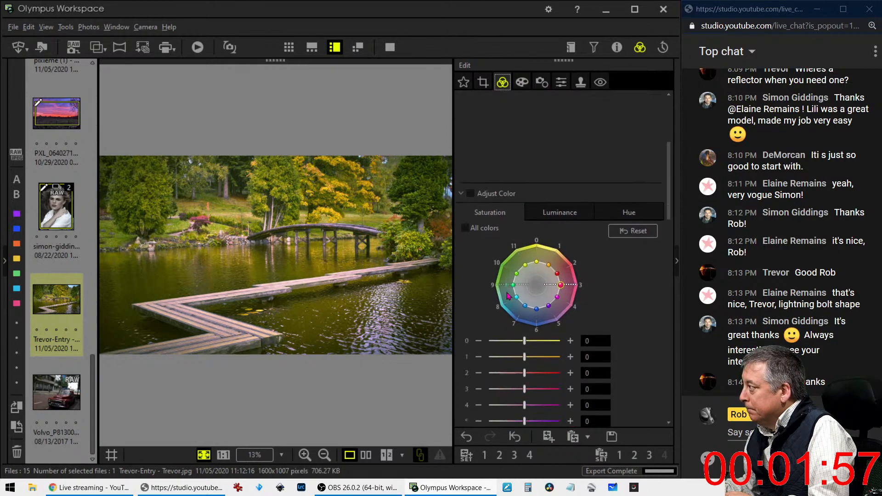
pyautogui.click(622, 187)
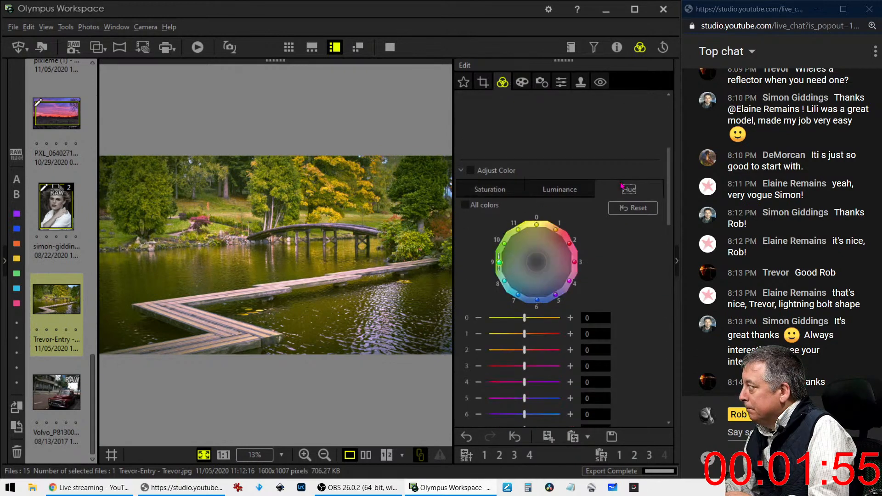
pyautogui.click(500, 265)
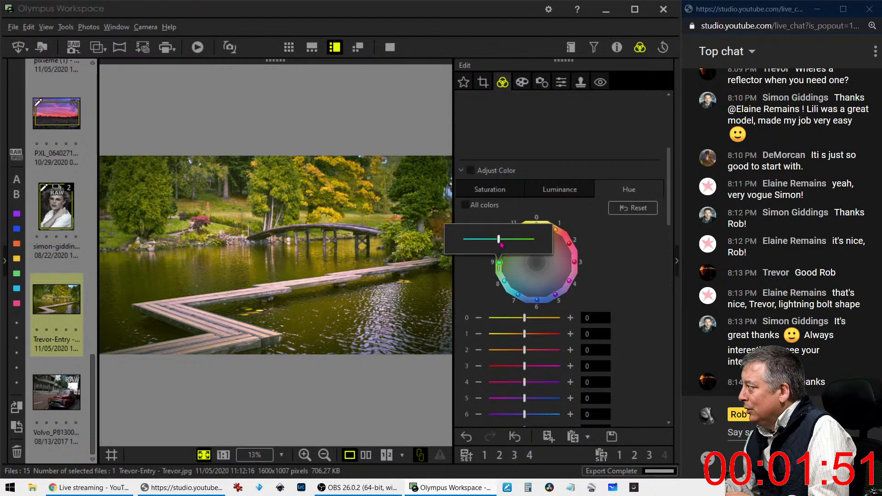
pyautogui.moveTo(499, 240); pyautogui.dragTo(513, 240)
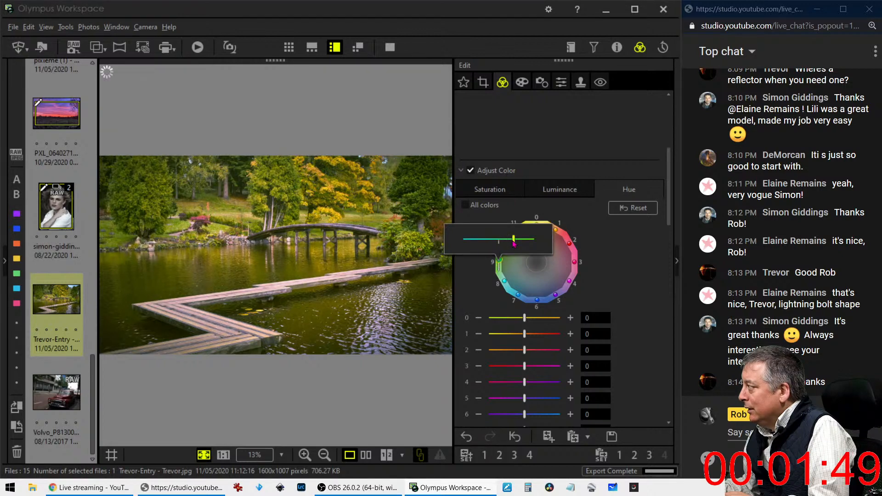
pyautogui.click(480, 266)
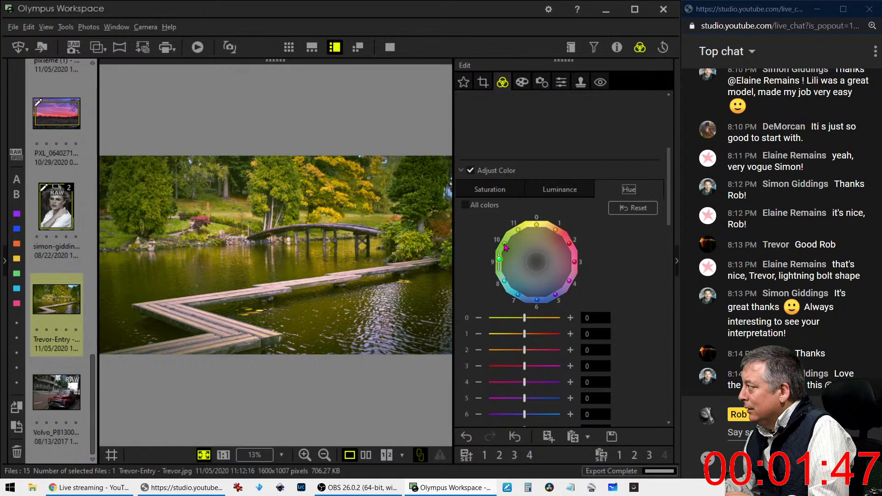
pyautogui.click(504, 247)
pyautogui.moveTo(504, 222); pyautogui.dragTo(479, 221)
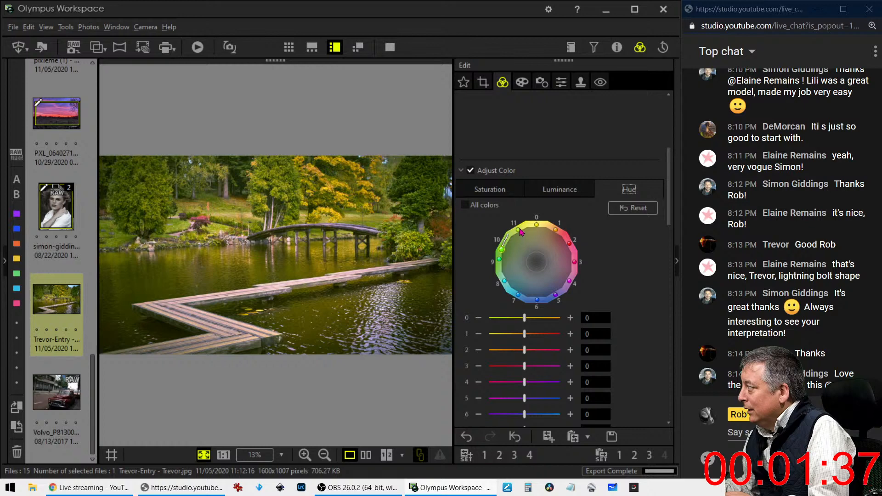
# Try hue shifts on colour bands 11 and 0
pyautogui.click(519, 230)
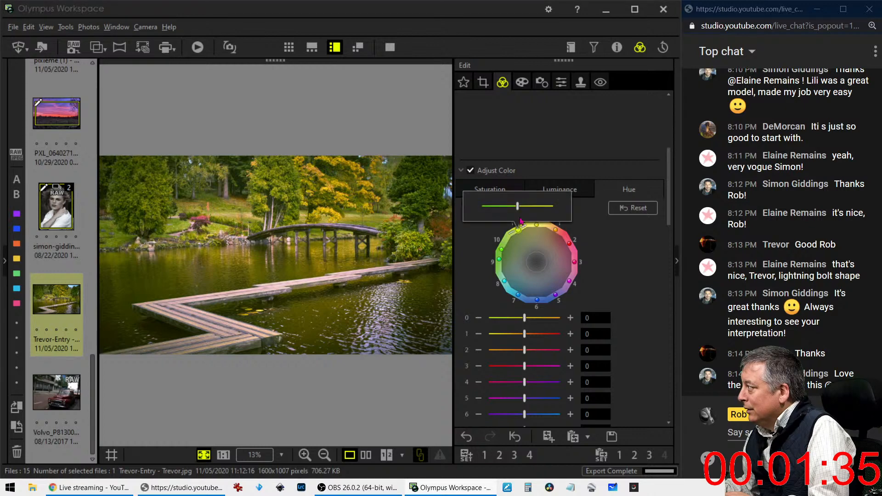
pyautogui.moveTo(518, 208); pyautogui.dragTo(496, 209)
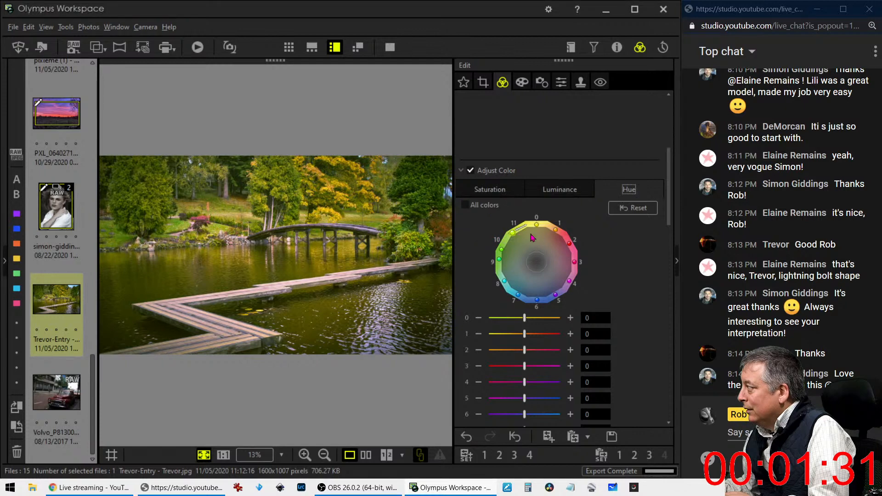
pyautogui.click(537, 226)
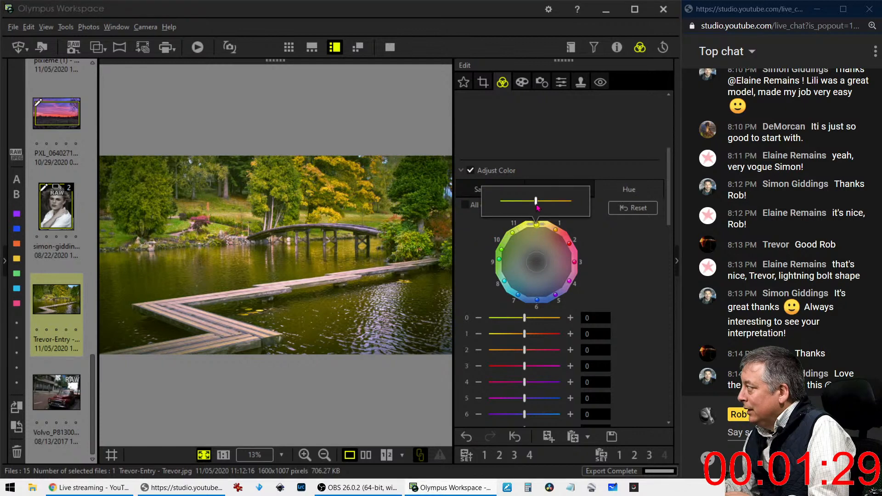
pyautogui.moveTo(538, 208)
pyautogui.mouseDown()
pyautogui.moveTo(554, 208)
pyautogui.moveTo(538, 208)
pyautogui.mouseUp()
pyautogui.click(512, 233)
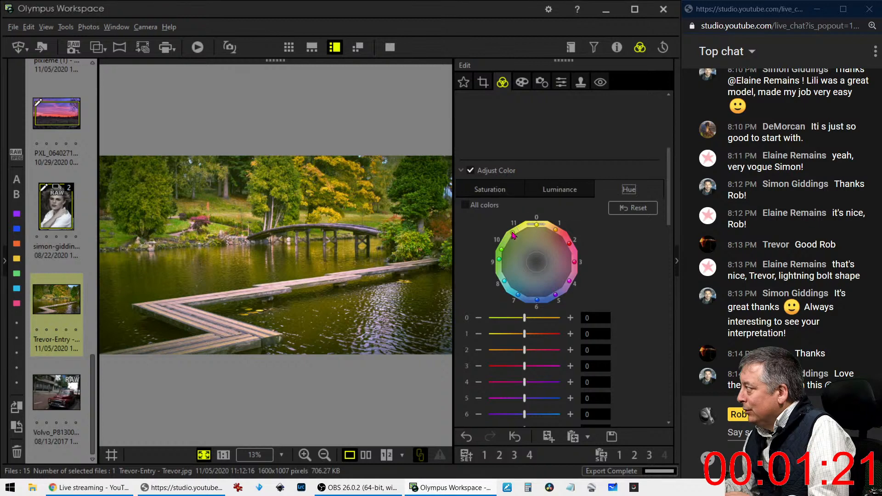
pyautogui.moveTo(513, 236); pyautogui.dragTo(523, 235)
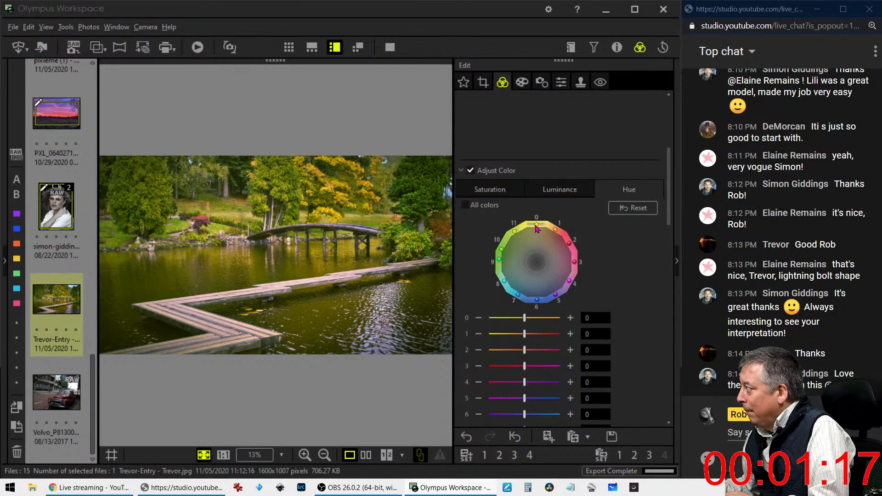
# Set the hue of colour bands 0 and 1 to a value of 1 each
pyautogui.click(536, 227)
pyautogui.moveTo(534, 201); pyautogui.dragTo(539, 200)
pyautogui.click(556, 231)
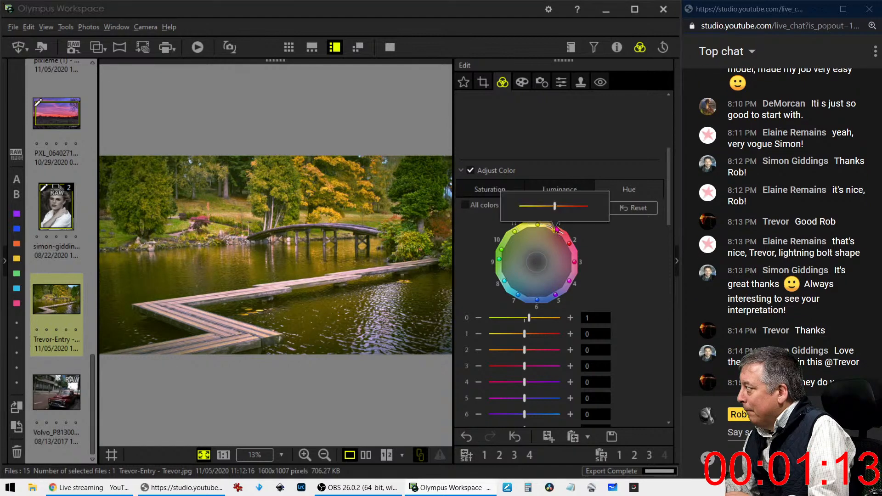
pyautogui.moveTo(554, 210); pyautogui.dragTo(561, 214)
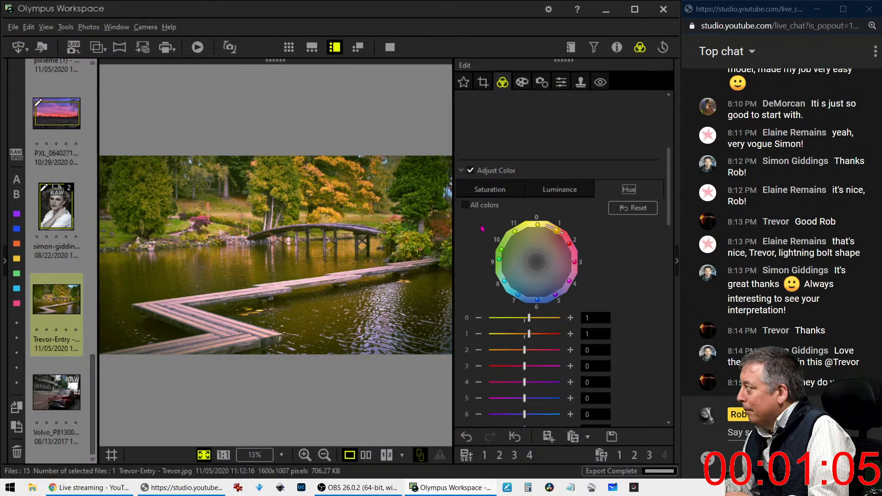
pyautogui.scroll(4, 486, 231)
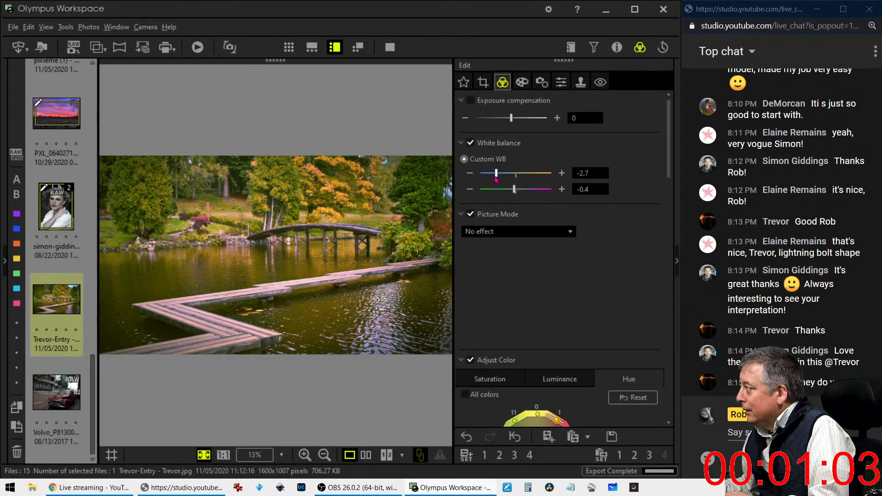
# Cool the white balance four steps, then warm it back two steps
pyautogui.click(471, 175)
pyautogui.click(471, 175)
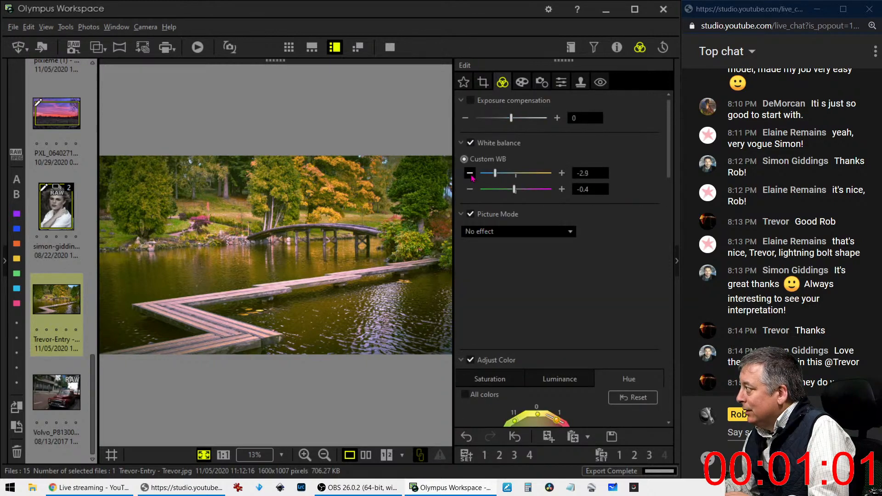
pyautogui.click(470, 175)
pyautogui.click(472, 177)
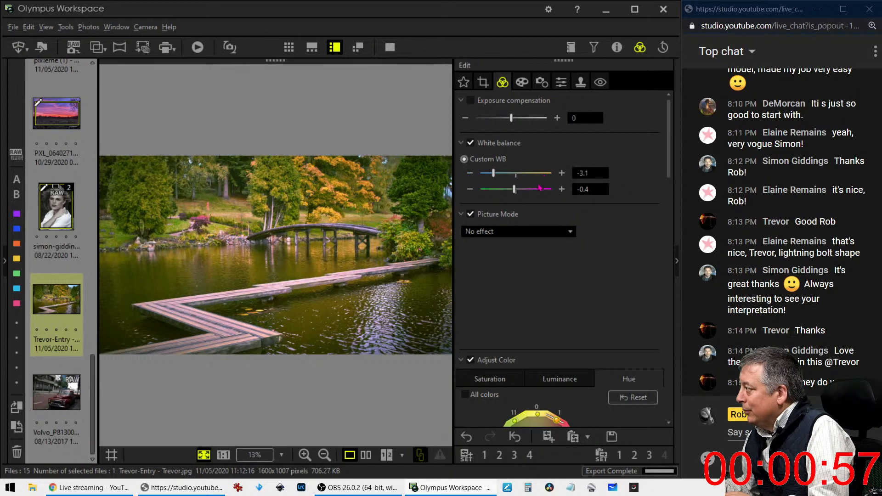
pyautogui.click(562, 173)
pyautogui.click(561, 173)
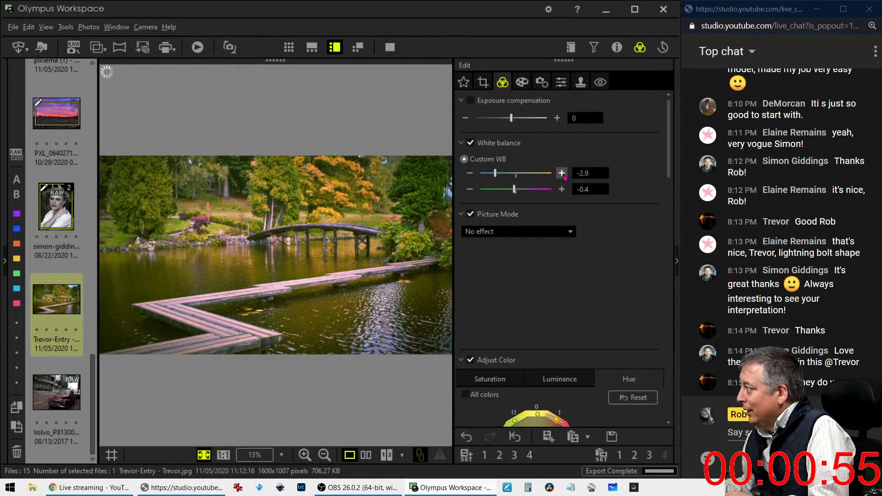
# Push the white balance further toward blue, settling at -3.5 with green-magenta tint -0.2
pyautogui.click(469, 173)
pyautogui.click(470, 174)
pyautogui.click(470, 173)
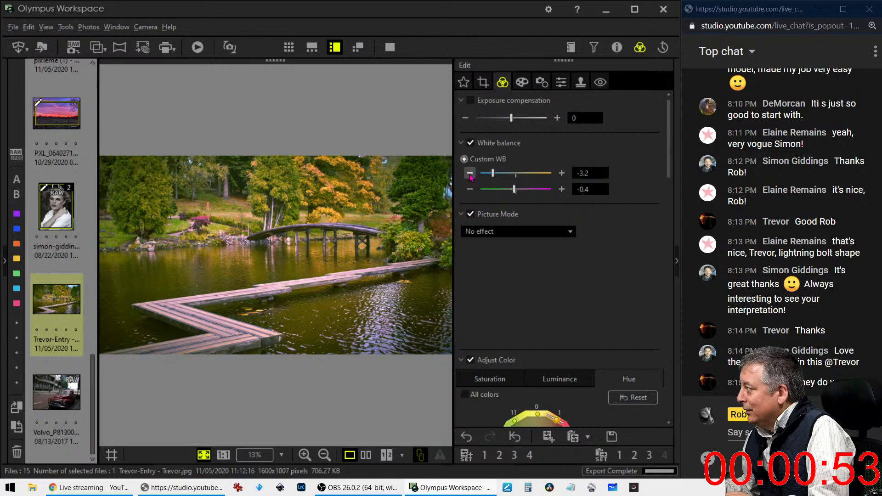
pyautogui.click(469, 174)
pyautogui.click(469, 173)
pyautogui.click(469, 173)
pyautogui.click(470, 173)
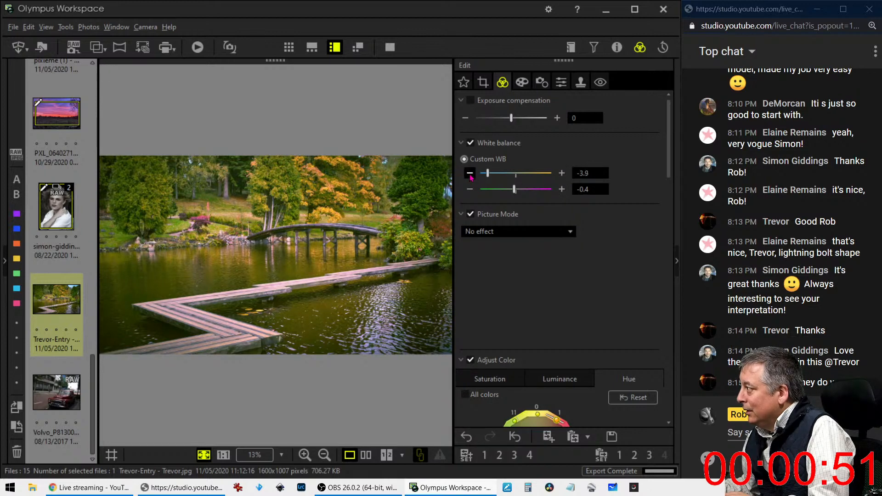
pyautogui.click(470, 173)
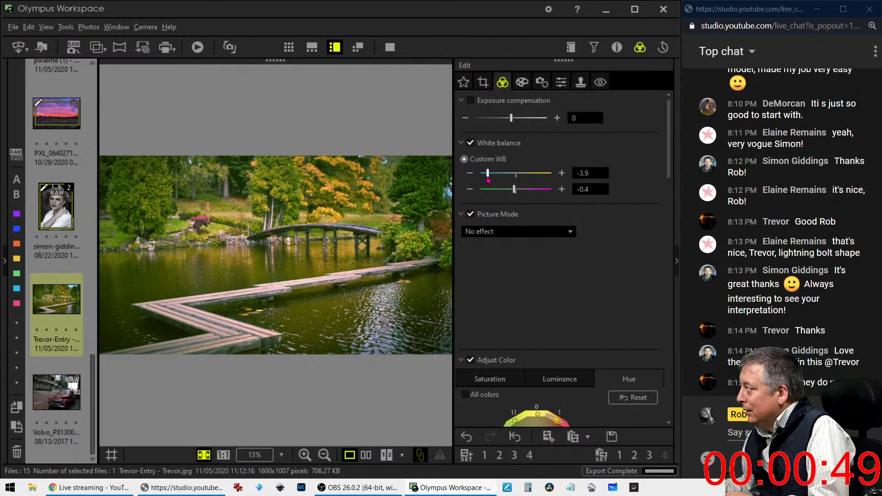
pyautogui.moveTo(488, 174); pyautogui.dragTo(518, 192)
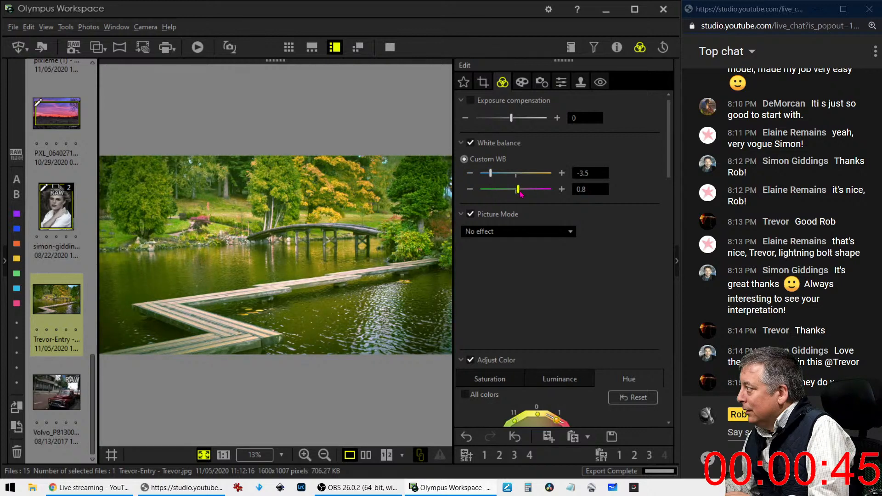
pyautogui.moveTo(521, 194); pyautogui.dragTo(516, 199)
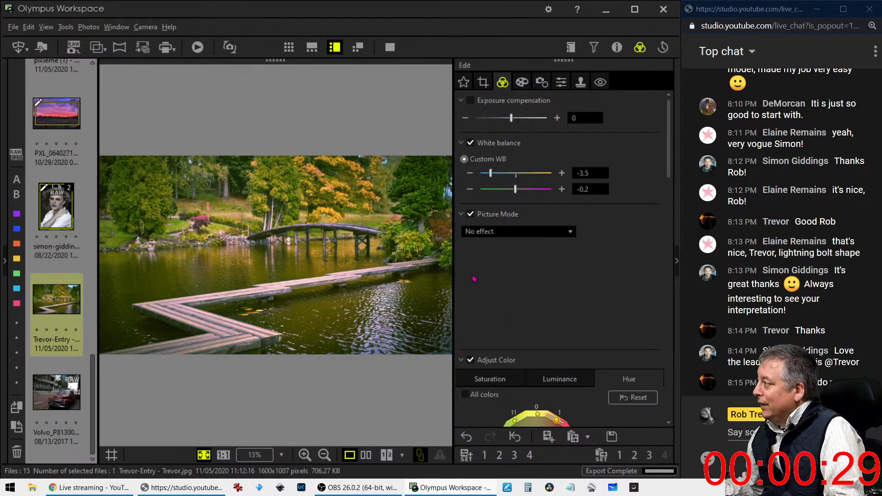
# Raise saturation of colour bands 1–2 to 4 and lower bands 9–11, band 10 to -3
pyautogui.scroll(-3, 473, 269)
pyautogui.scroll(-20, 470, 274)
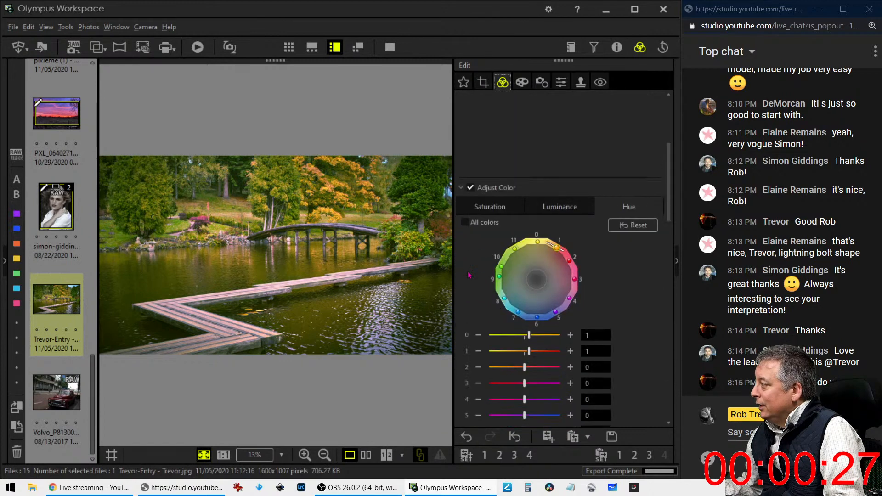
pyautogui.scroll(15, 469, 274)
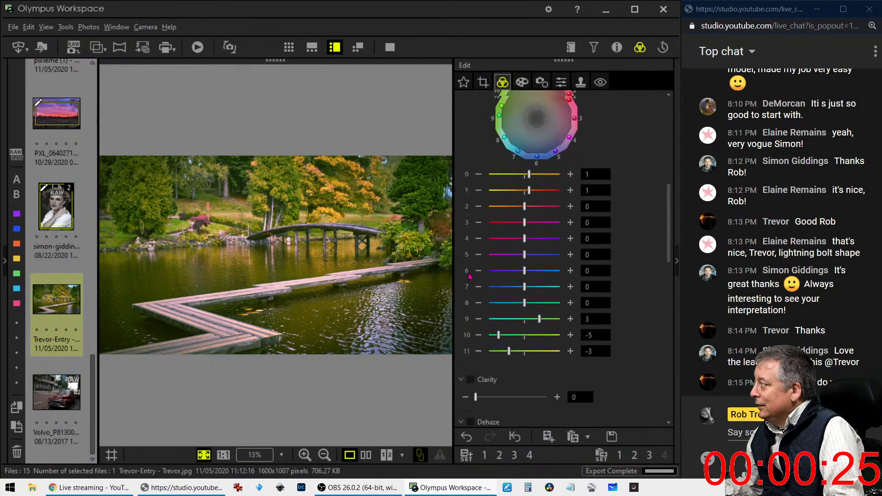
pyautogui.scroll(-8, 553, 354)
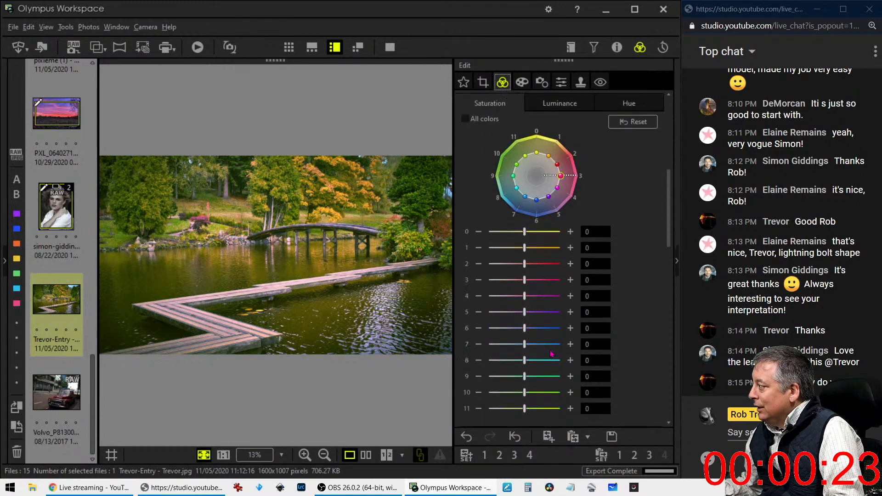
pyautogui.moveTo(524, 324); pyautogui.dragTo(515, 309)
pyautogui.moveTo(524, 341); pyautogui.dragTo(520, 344)
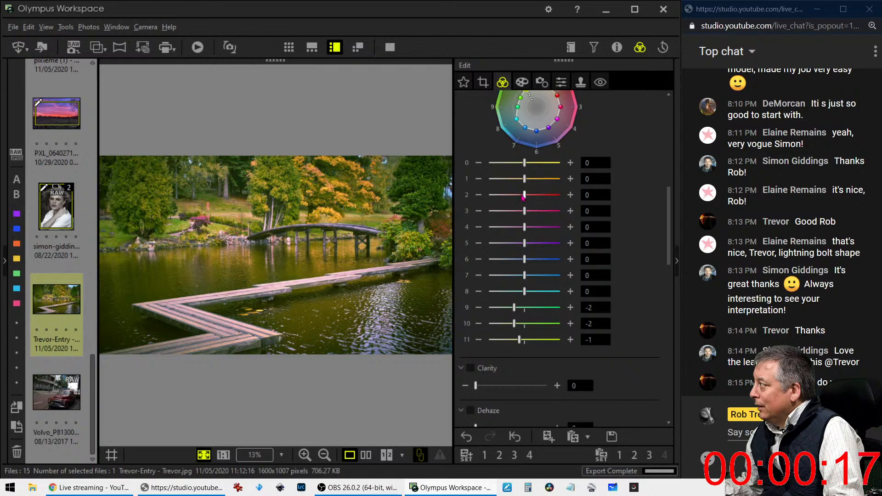
pyautogui.moveTo(524, 195); pyautogui.dragTo(545, 197)
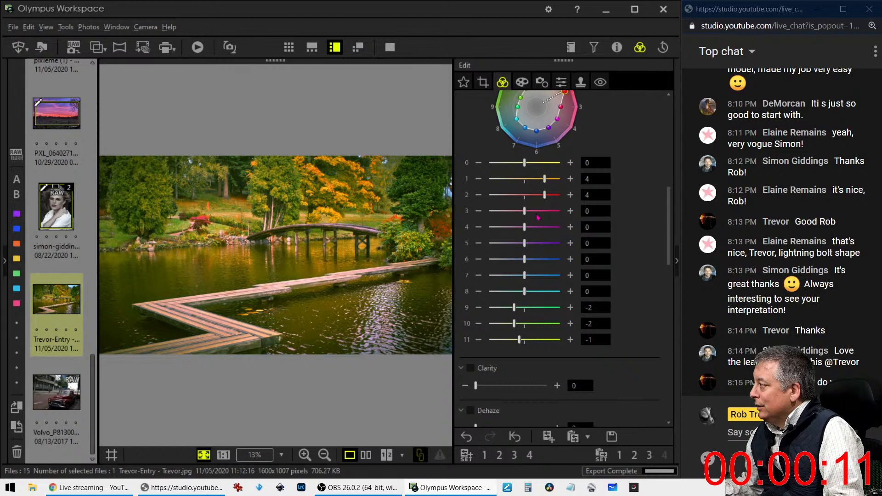
pyautogui.moveTo(513, 324); pyautogui.dragTo(499, 307)
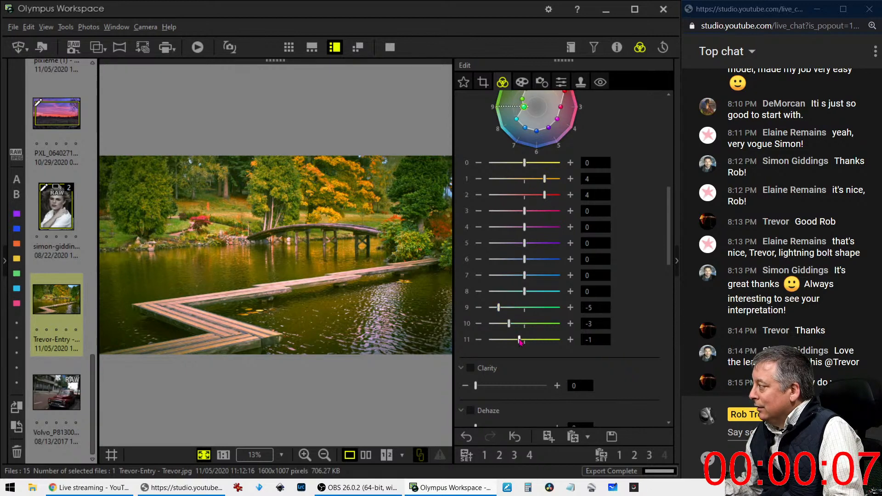
pyautogui.moveTo(519, 339); pyautogui.dragTo(505, 340)
# Bend the RGB tone curve below the diagonal with an added control point
pyautogui.scroll(-5, 547, 368)
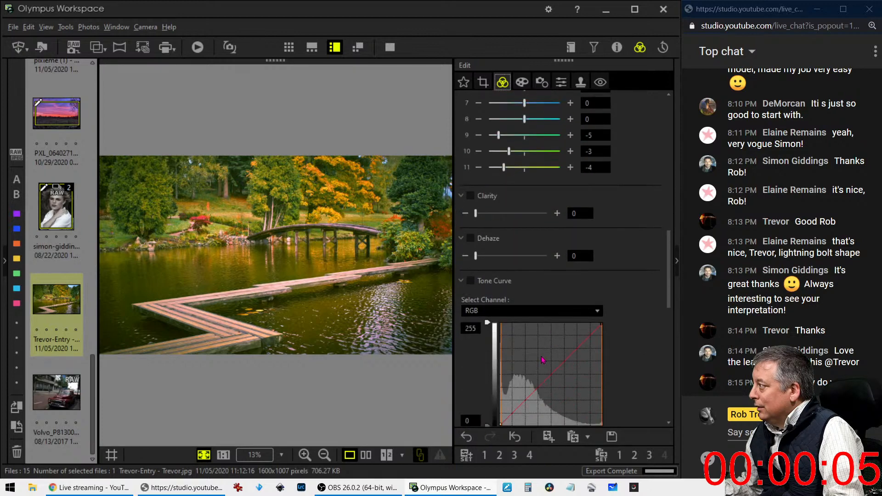
pyautogui.scroll(-10, 532, 321)
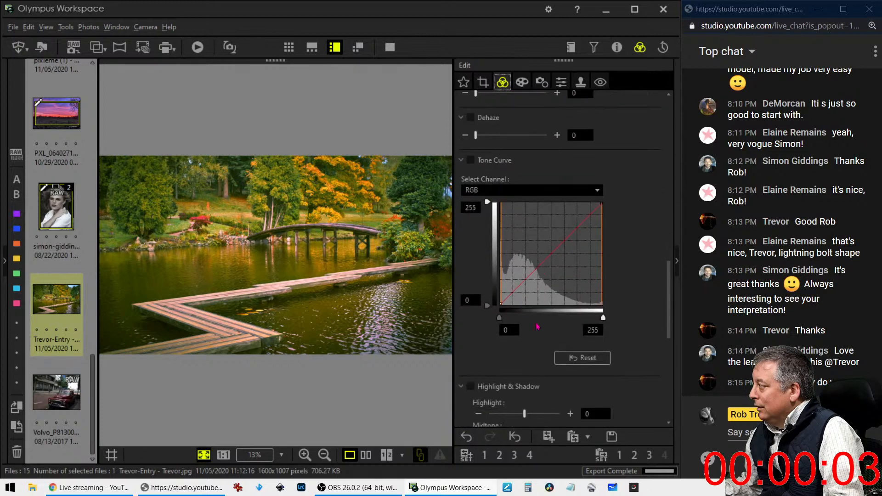
pyautogui.moveTo(505, 231); pyautogui.dragTo(520, 215)
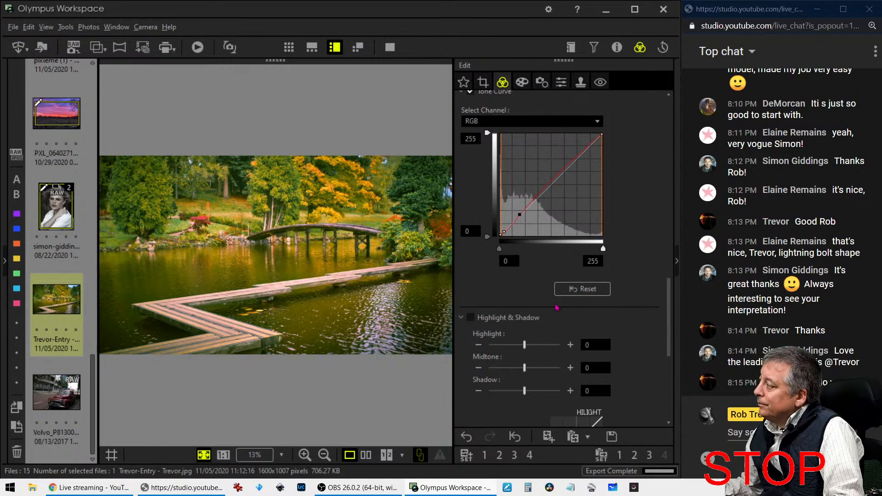
pyautogui.scroll(5, 544, 292)
pyautogui.scroll(1, 544, 292)
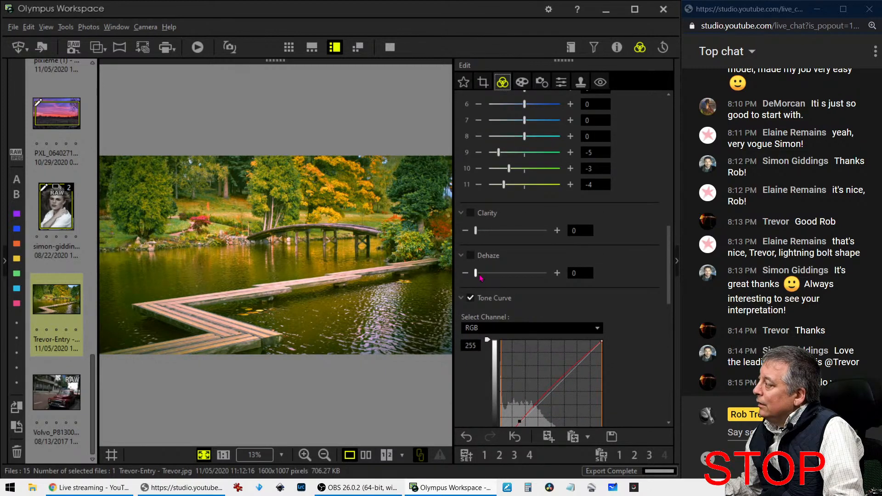
pyautogui.scroll(10, 574, 273)
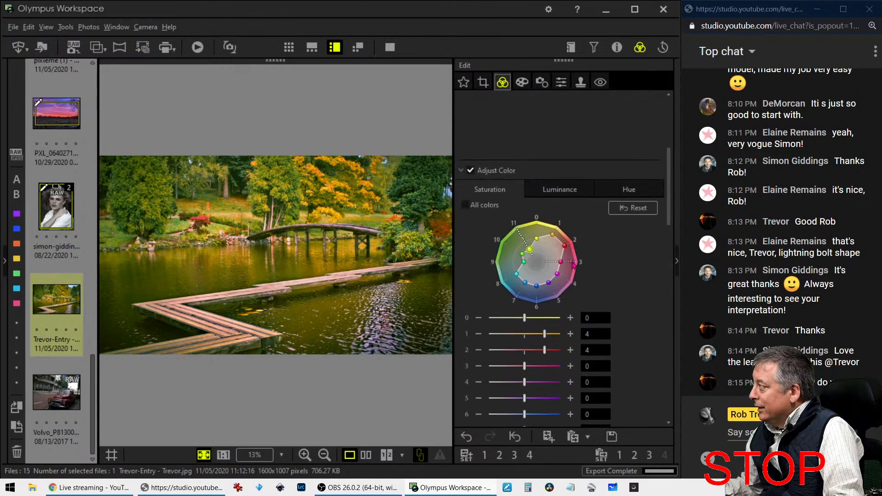
pyautogui.scroll(10, 573, 266)
# Switch the picture mode to monochrome with the orange black-and-white filter
pyautogui.click(549, 232)
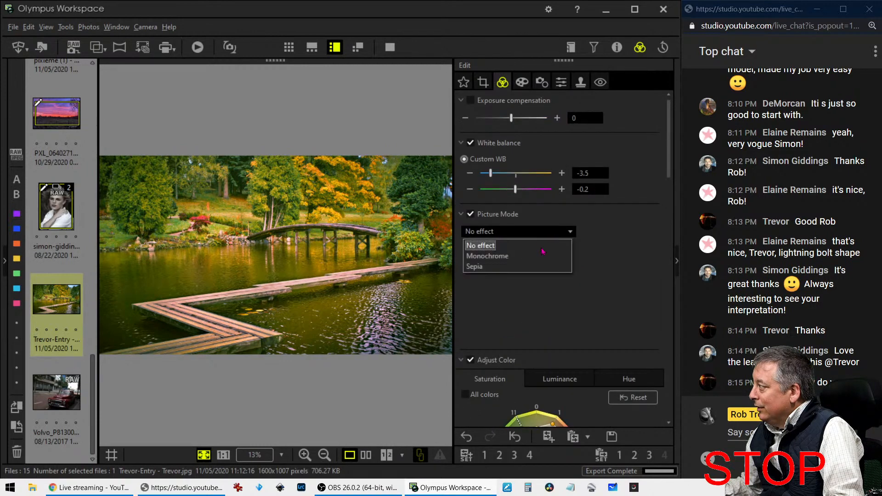
pyautogui.click(541, 255)
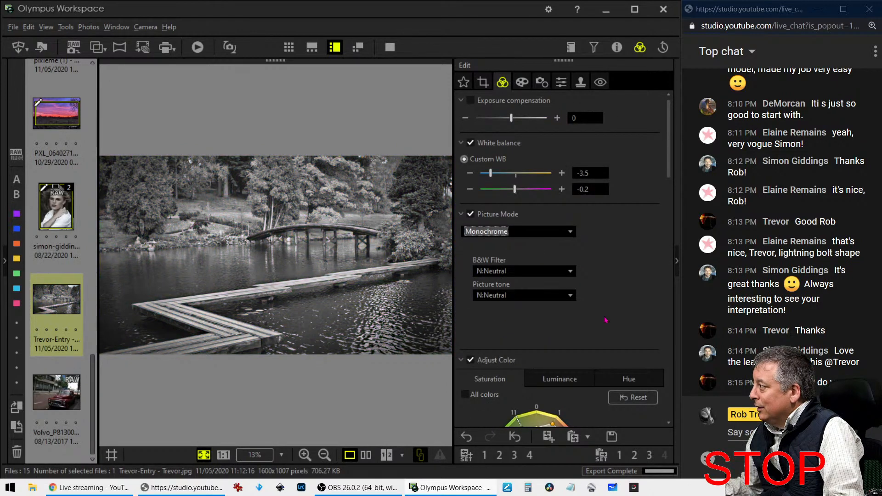
pyautogui.scroll(-15, 606, 319)
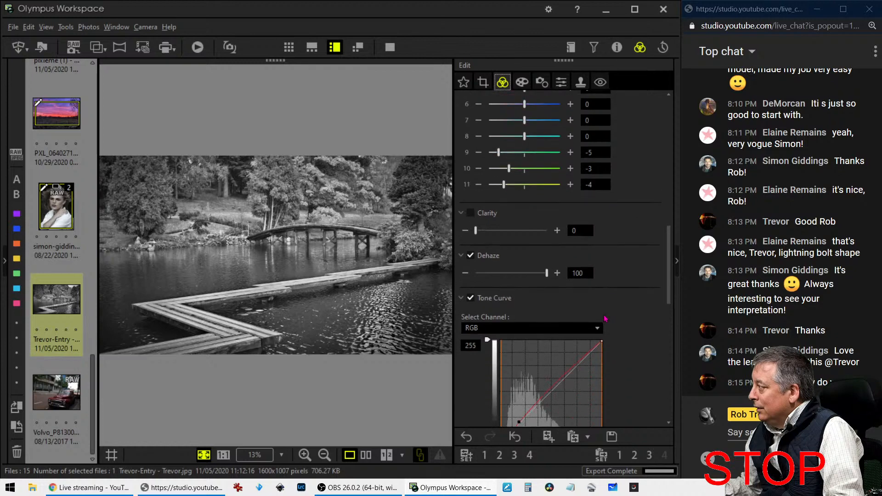
pyautogui.scroll(15, 593, 303)
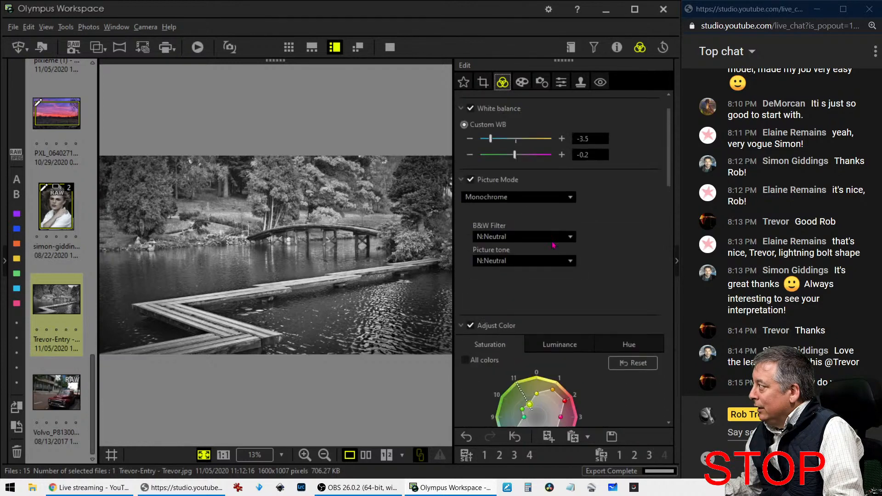
pyautogui.click(521, 241)
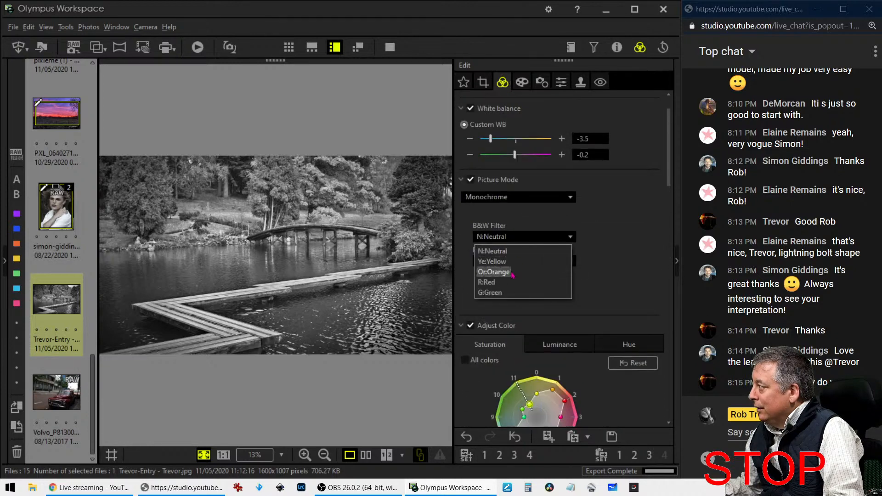
pyautogui.click(501, 273)
# Give the tone curve a brightening S-shape, then compare it side by side with the original
pyautogui.scroll(-12, 576, 272)
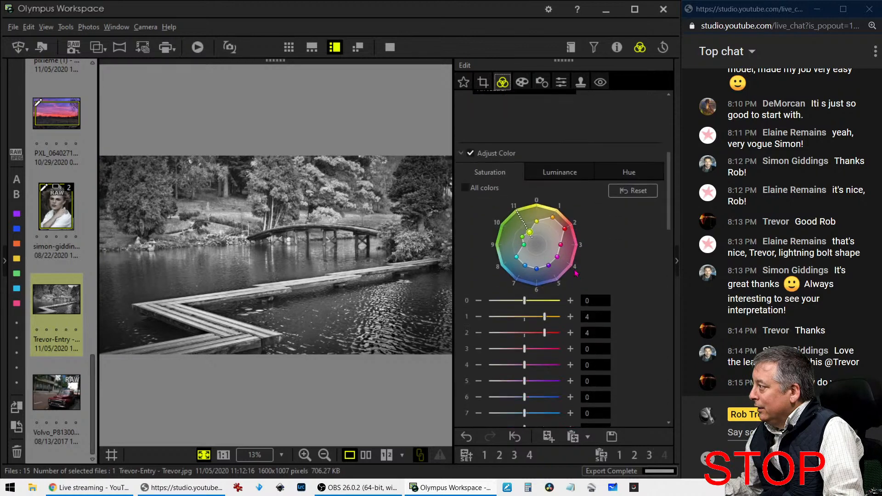
pyautogui.scroll(-4, 569, 267)
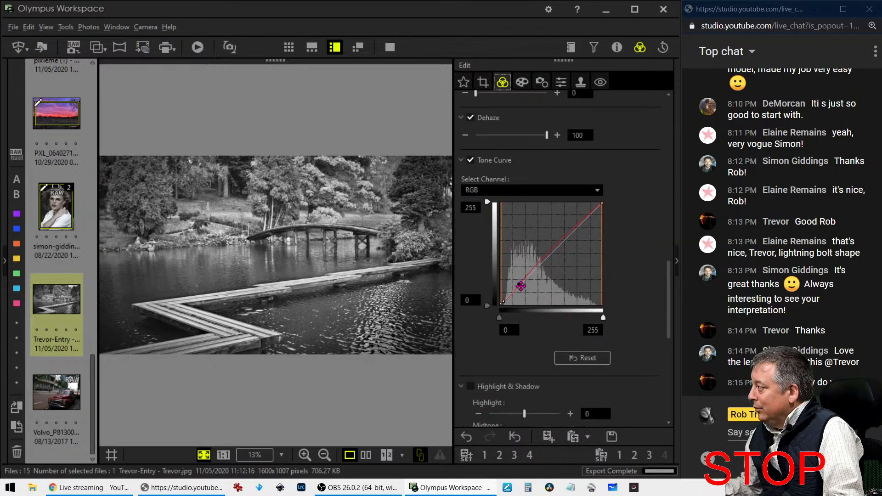
pyautogui.moveTo(506, 301); pyautogui.dragTo(527, 283)
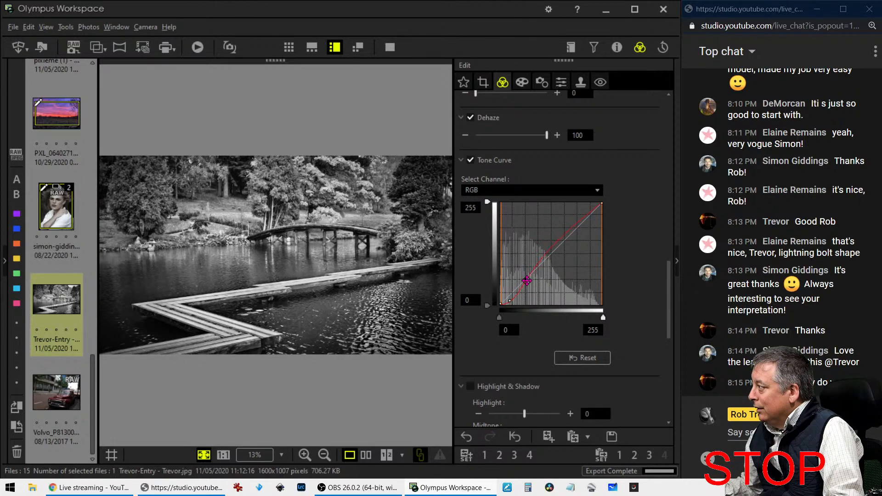
pyautogui.moveTo(509, 300); pyautogui.dragTo(510, 301)
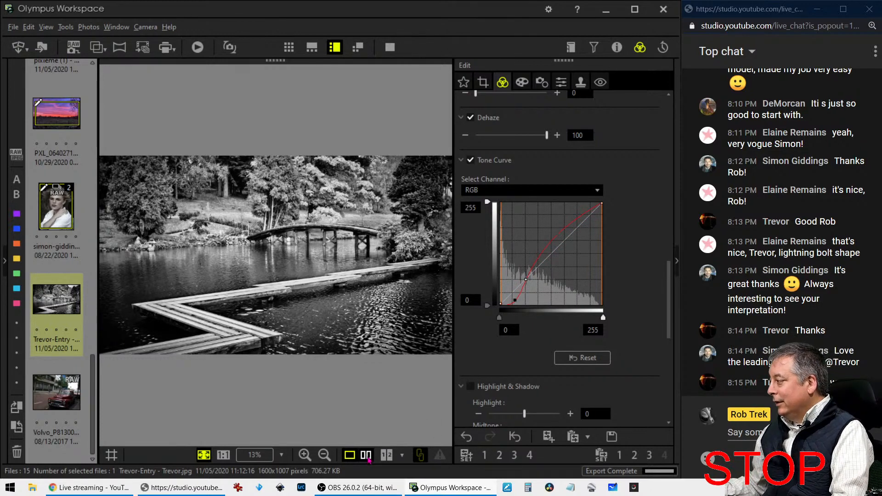
pyautogui.click(365, 455)
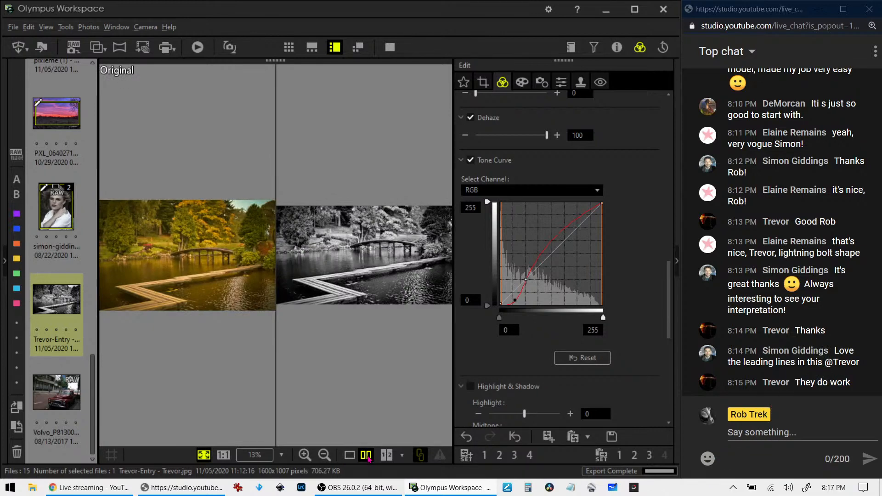
# View the side-by-side comparison full screen, then return to the single edited black-and-white view
pyautogui.click(391, 47)
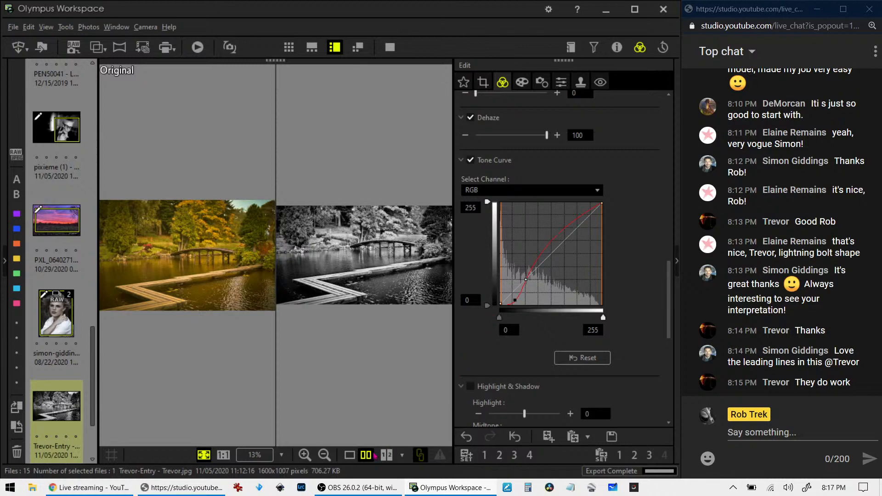
pyautogui.click(349, 455)
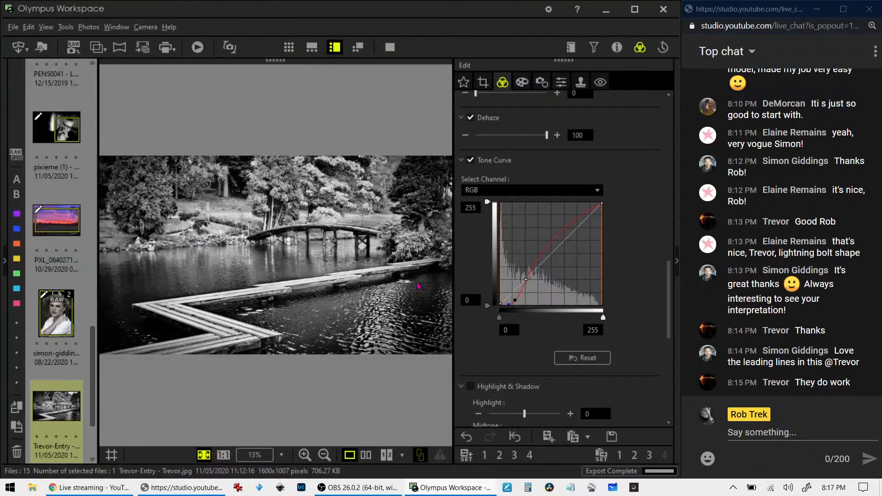
# Preview the black-and-white photo full screen, then open the red Volvo photo from the filmstrip
pyautogui.scroll(1, 501, 232)
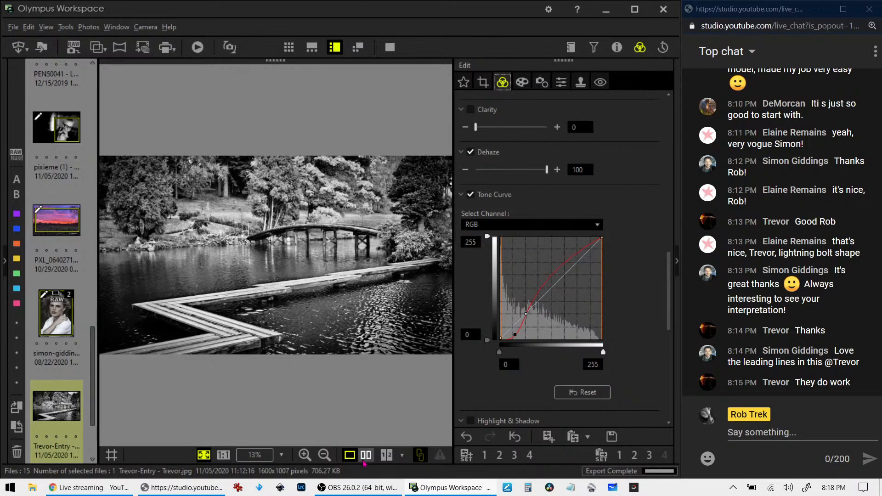
pyautogui.click(390, 48)
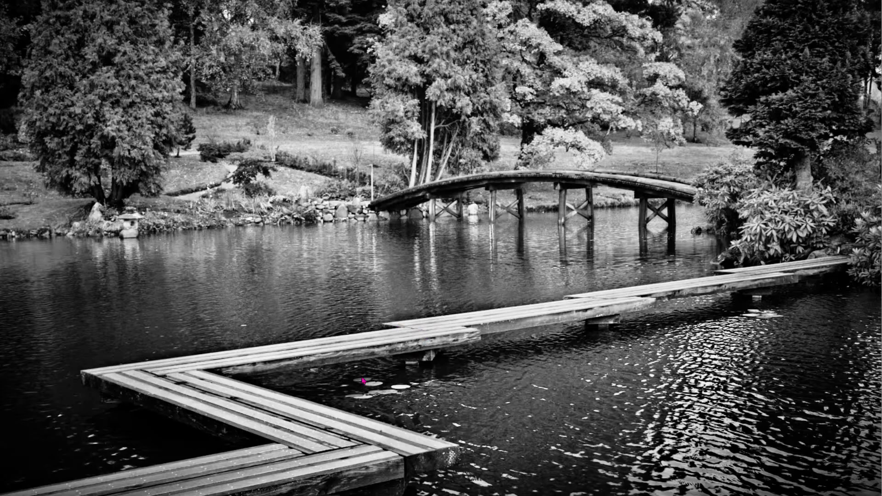
pyautogui.press('Escape')
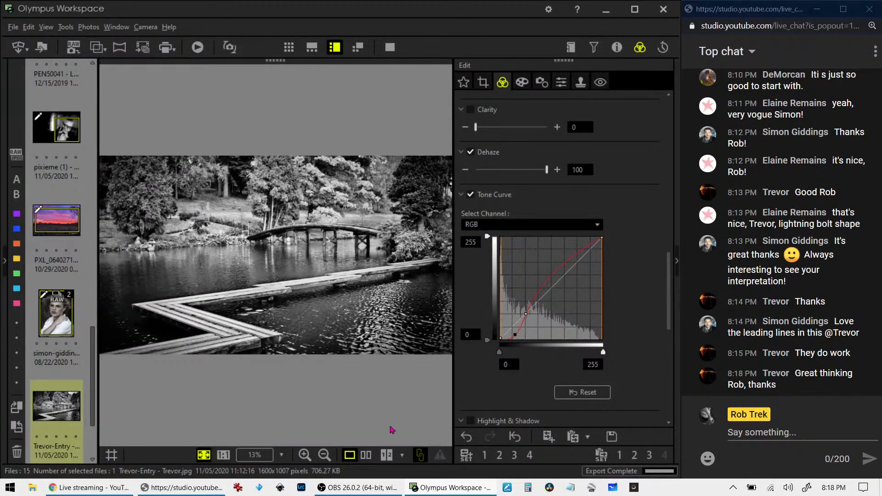
pyautogui.scroll(-2, 39, 414)
pyautogui.click(65, 394)
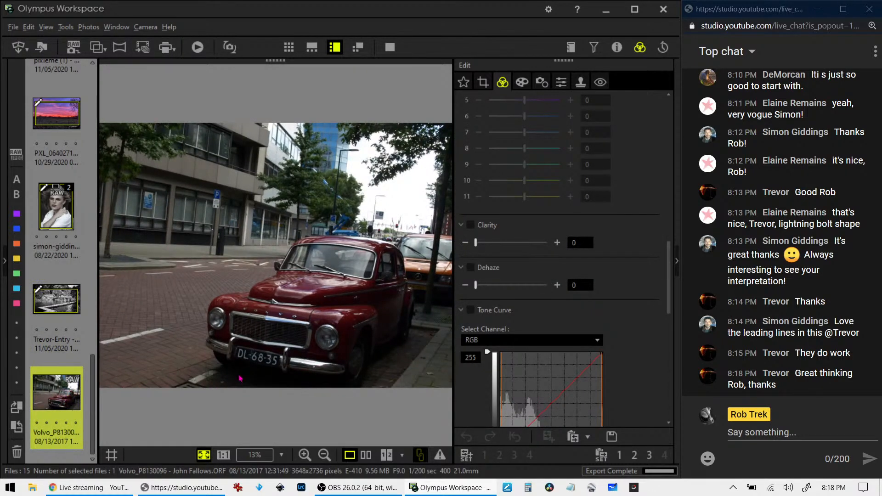
pyautogui.click(390, 47)
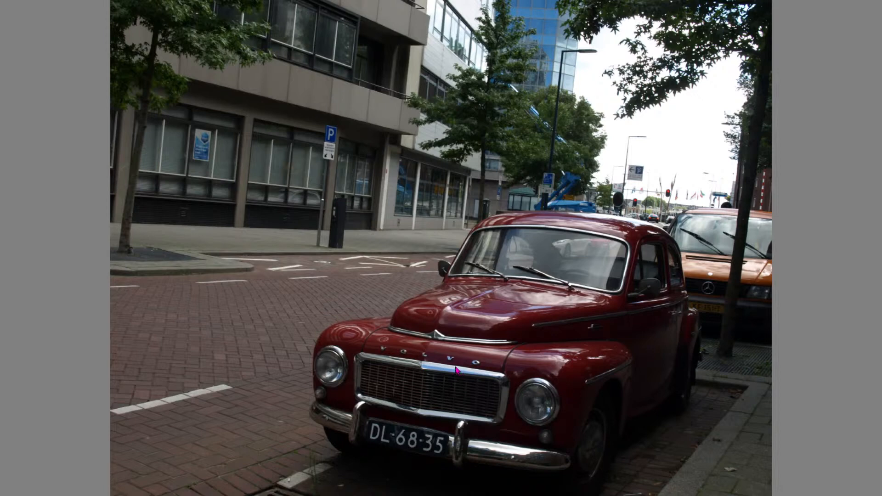
pyautogui.press('Escape')
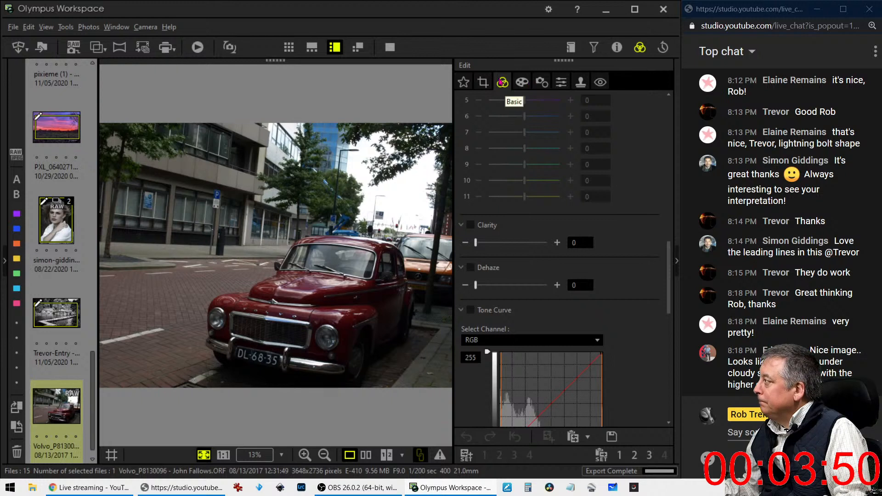
# Straighten the Volvo photo with a -6.7° tilt adjustment
pyautogui.click(480, 83)
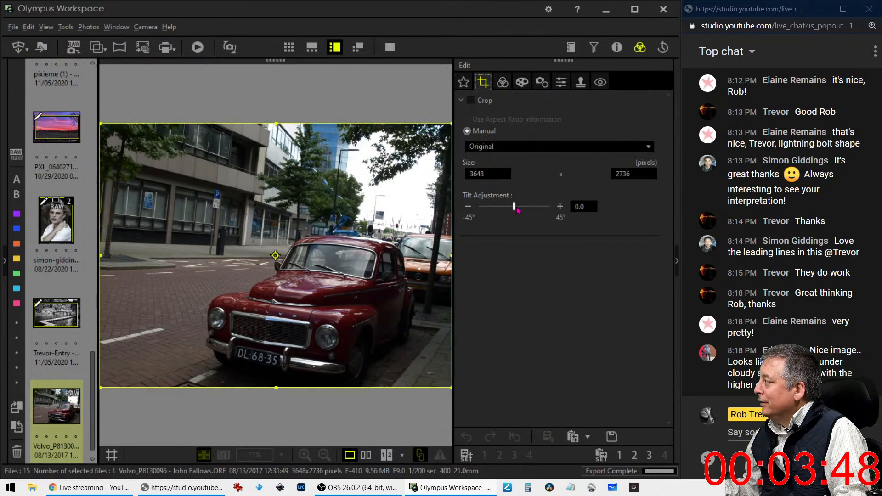
pyautogui.moveTo(514, 208); pyautogui.dragTo(508, 208)
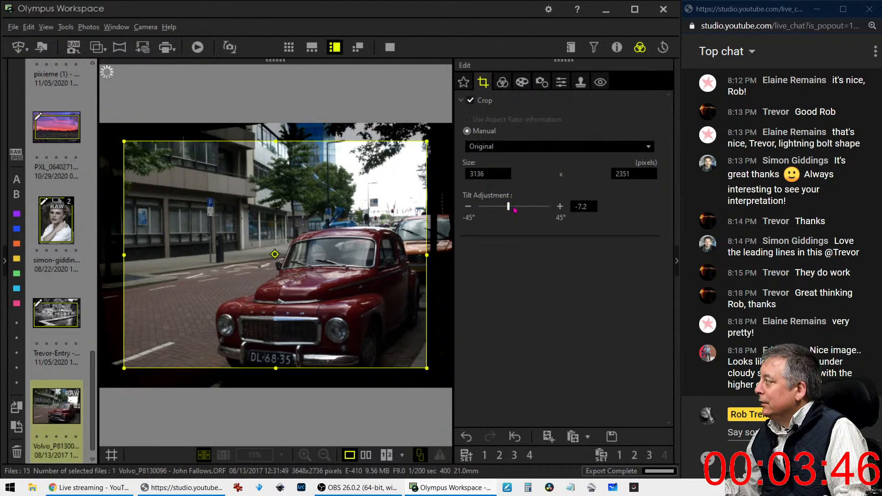
pyautogui.click(557, 207)
pyautogui.click(556, 207)
pyautogui.click(557, 207)
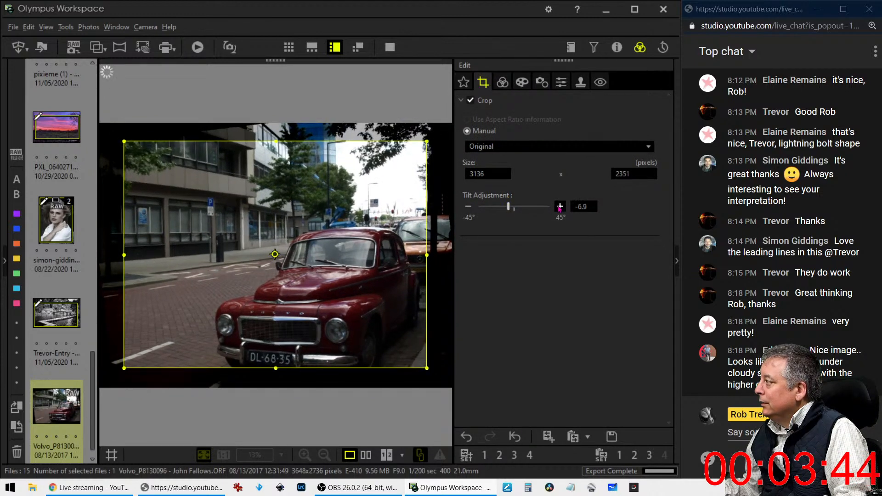
pyautogui.click(557, 207)
pyautogui.click(555, 207)
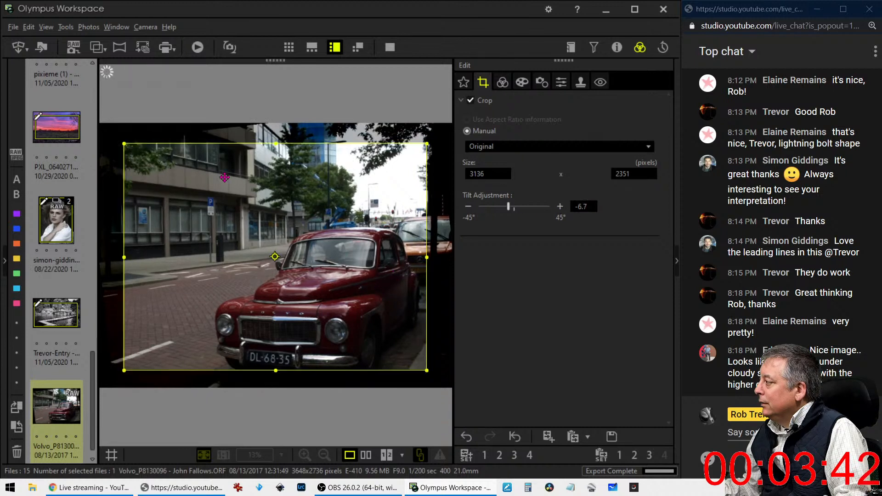
# Set a 1:1 square crop and frame it over the car at 2024 × 2024 pixels
pyautogui.click(509, 146)
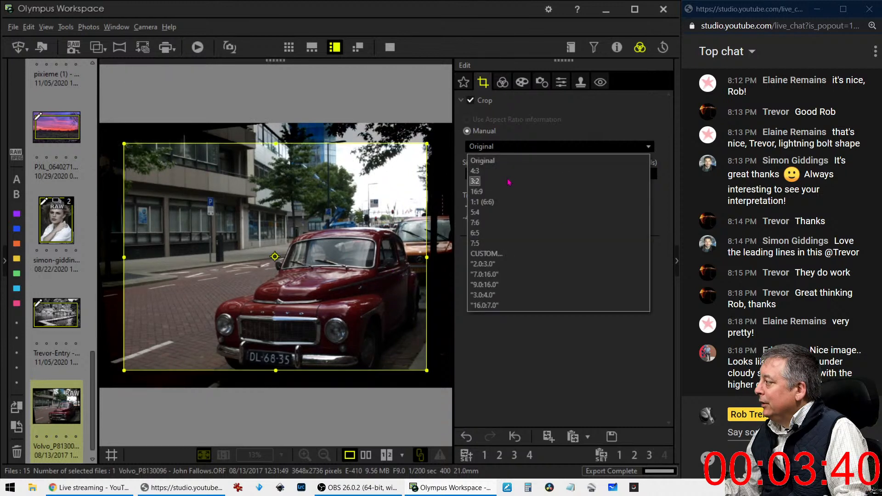
pyautogui.click(506, 202)
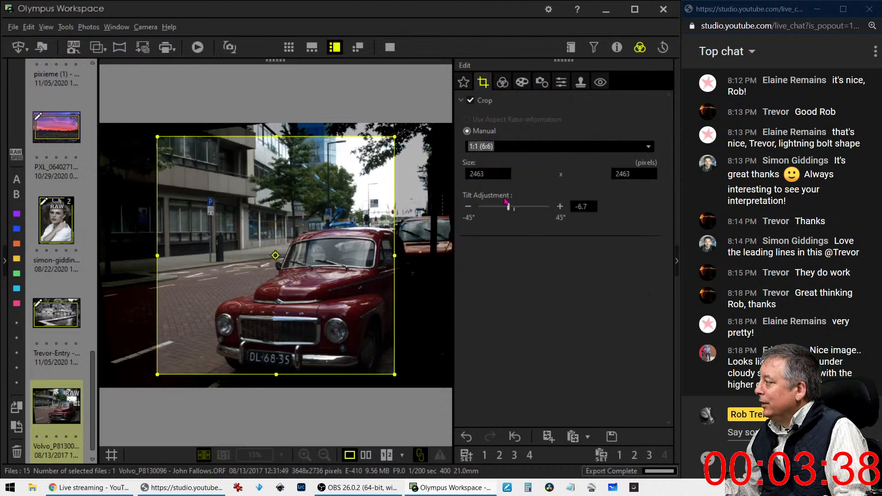
pyautogui.moveTo(286, 234); pyautogui.dragTo(353, 230)
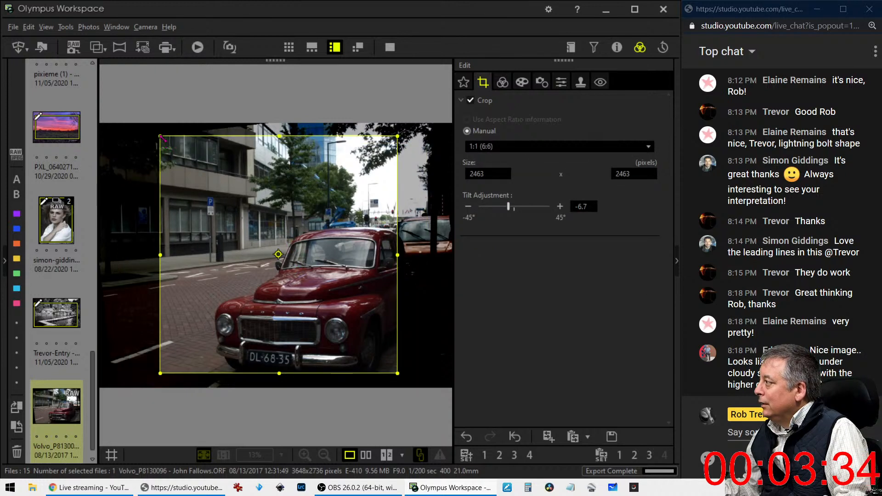
pyautogui.moveTo(160, 136); pyautogui.dragTo(209, 181)
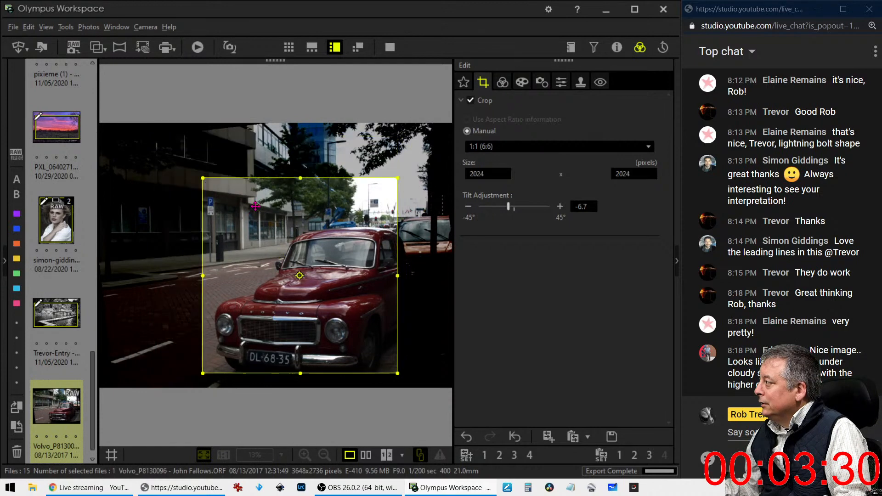
pyautogui.moveTo(303, 226); pyautogui.dragTo(232, 227)
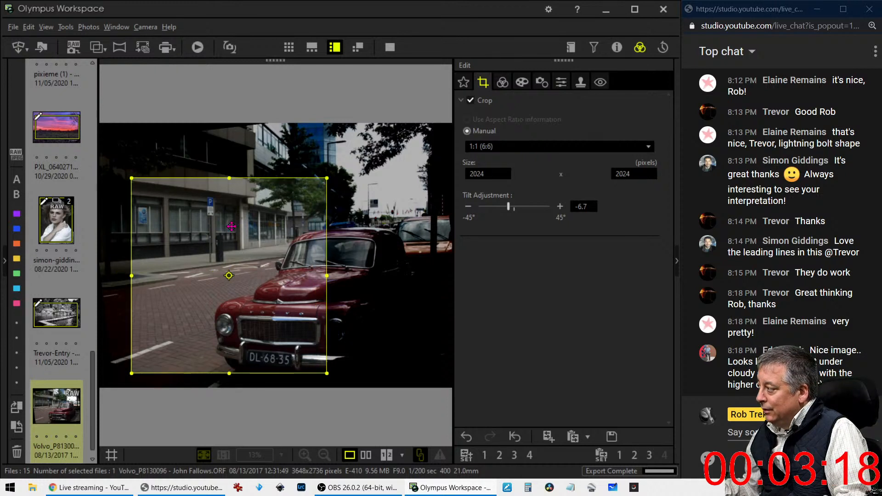
# Shift the square crop right onto the car, resize it to 2034 × 2034 at -6.3° tilt, and apply
pyautogui.click(502, 82)
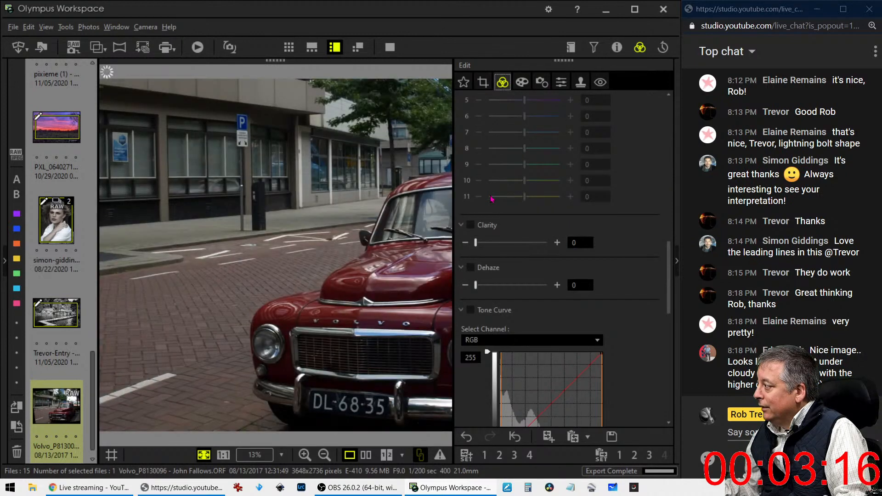
pyautogui.click(482, 81)
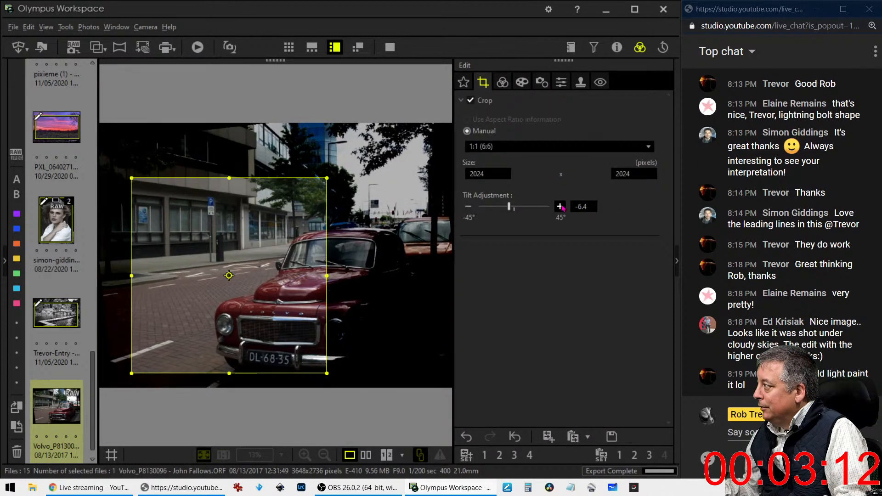
pyautogui.click(502, 82)
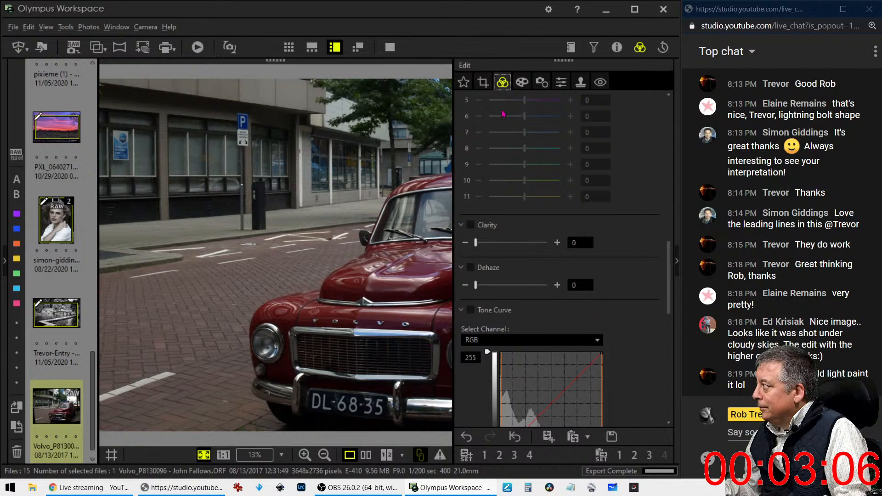
pyautogui.click(483, 82)
pyautogui.moveTo(314, 236); pyautogui.dragTo(337, 241)
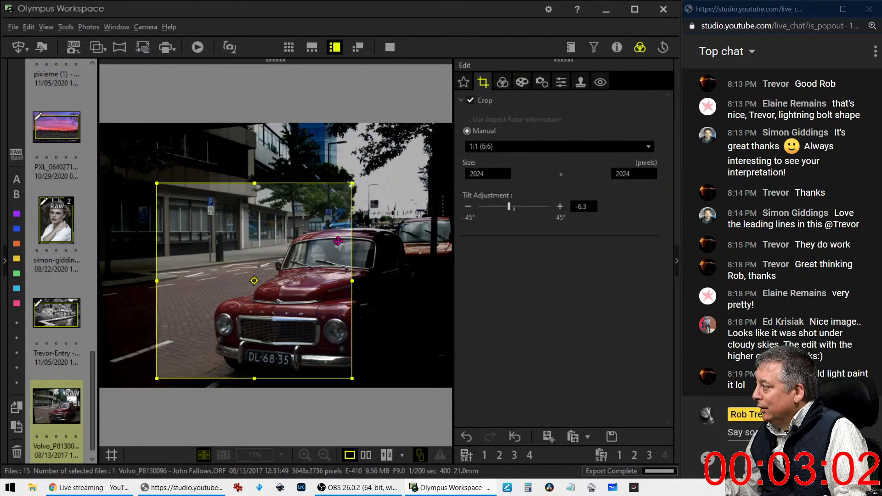
pyautogui.click(503, 82)
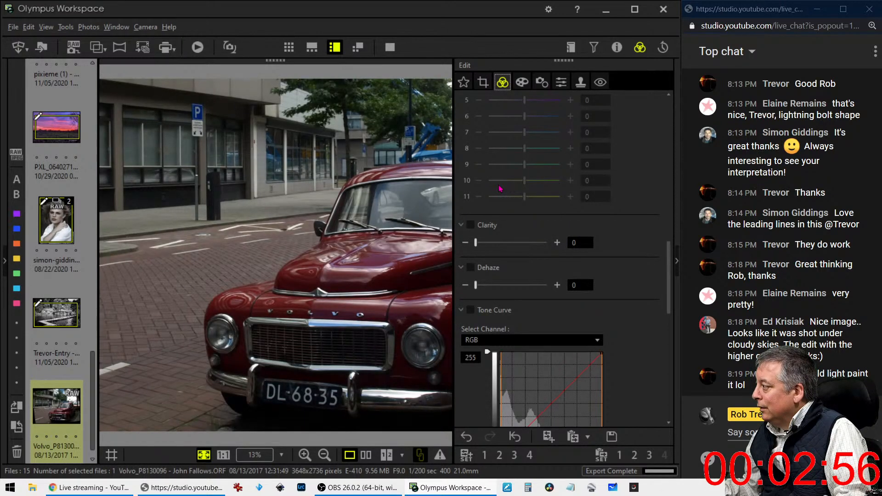
pyautogui.click(483, 81)
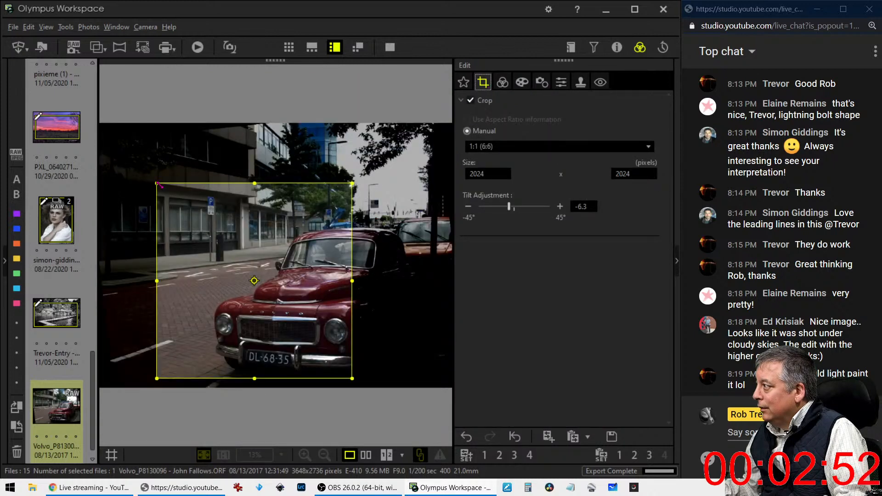
pyautogui.moveTo(161, 185)
pyautogui.mouseDown()
pyautogui.moveTo(185, 204)
pyautogui.moveTo(162, 182)
pyautogui.mouseUp()
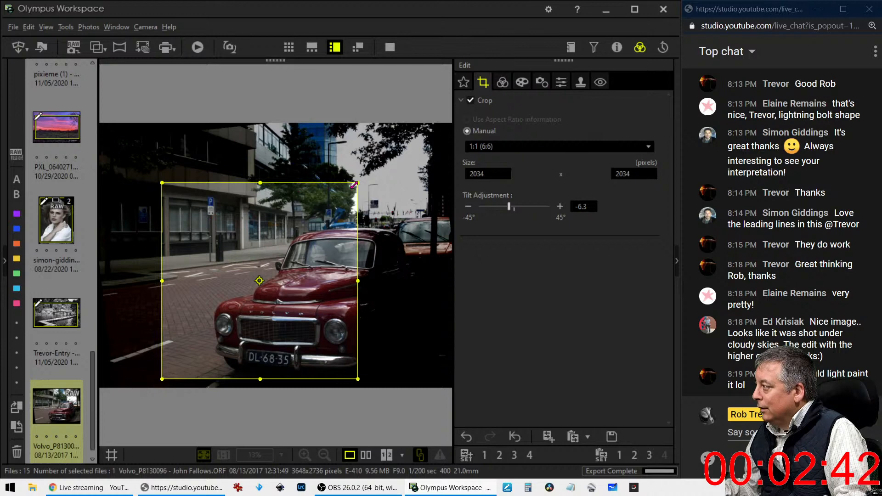
pyautogui.click(503, 82)
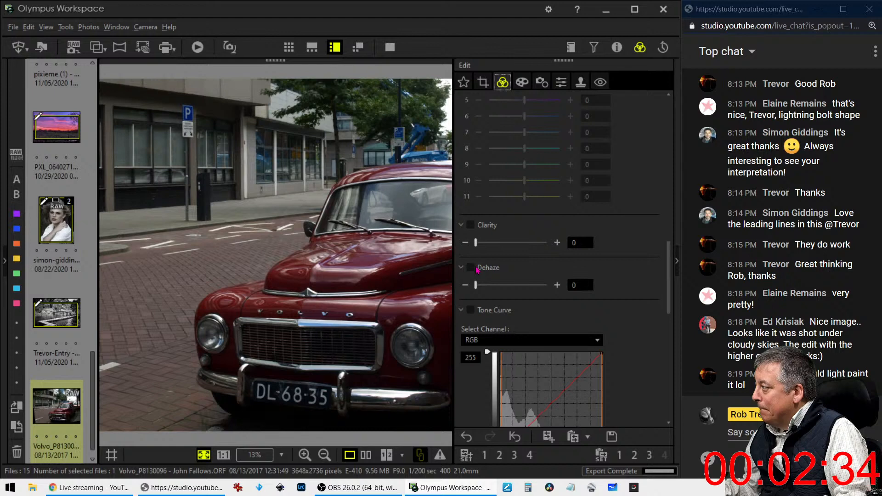
# Turn on sharpening and set the Noise Filter to OFF
pyautogui.click(542, 82)
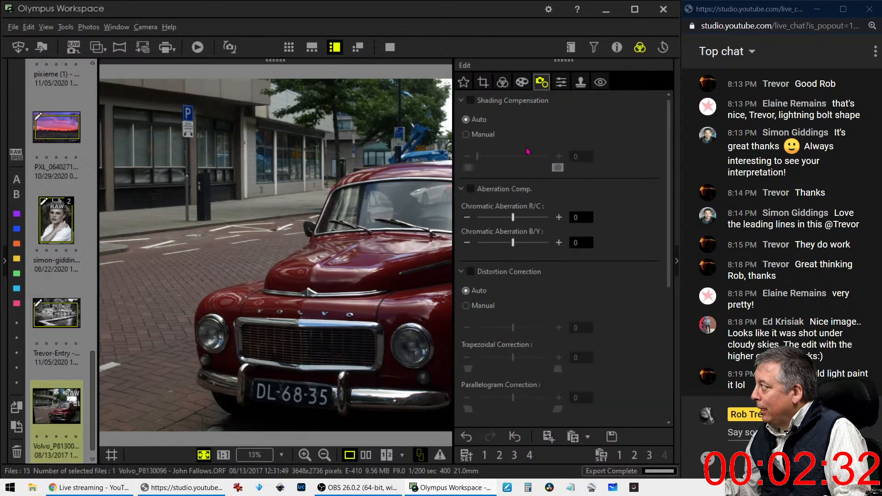
pyautogui.click(561, 82)
pyautogui.click(471, 100)
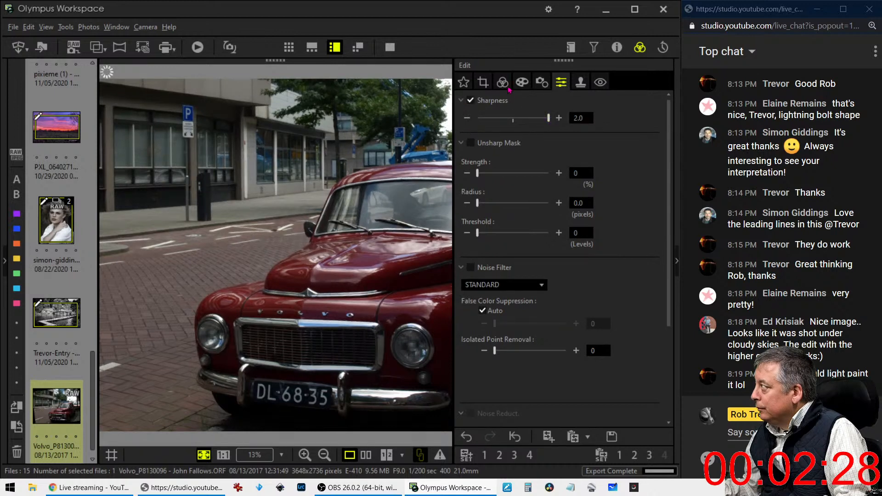
pyautogui.click(505, 284)
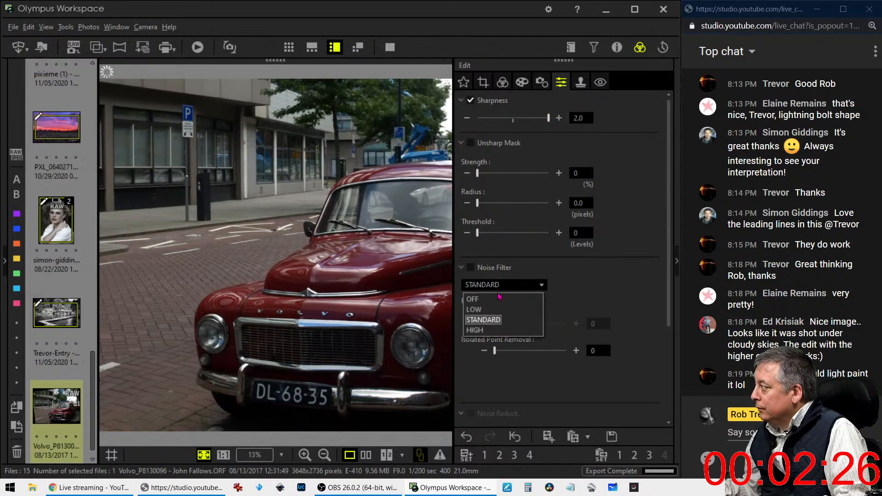
pyautogui.click(473, 295)
# Return to the colour and tone adjustments, briefly showing the photo's shooting details
pyautogui.click(503, 82)
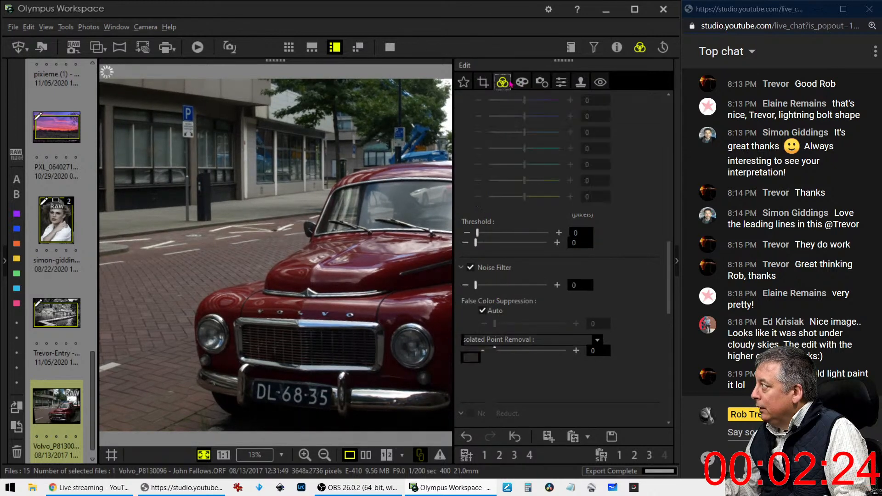
pyautogui.click(617, 47)
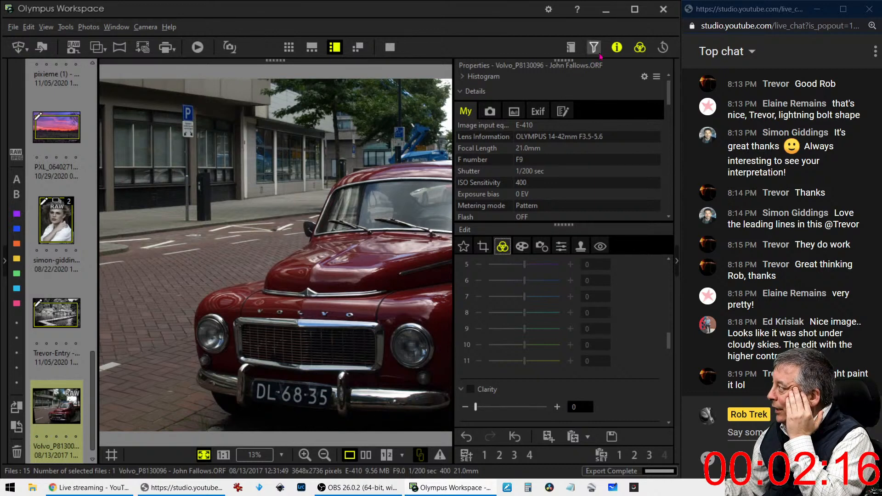
pyautogui.click(617, 48)
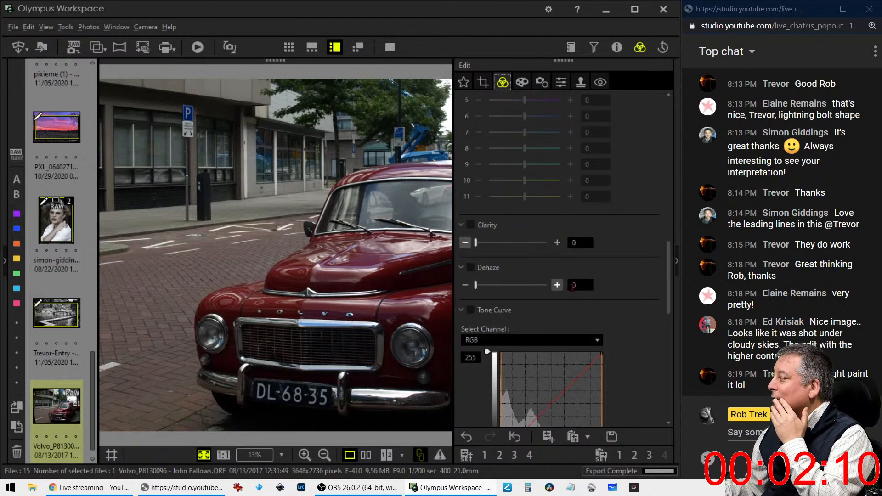
# Bow the RGB tone curve strongly upward with two raised points, lifting the photo's shadows and midtones
pyautogui.scroll(-5, 599, 325)
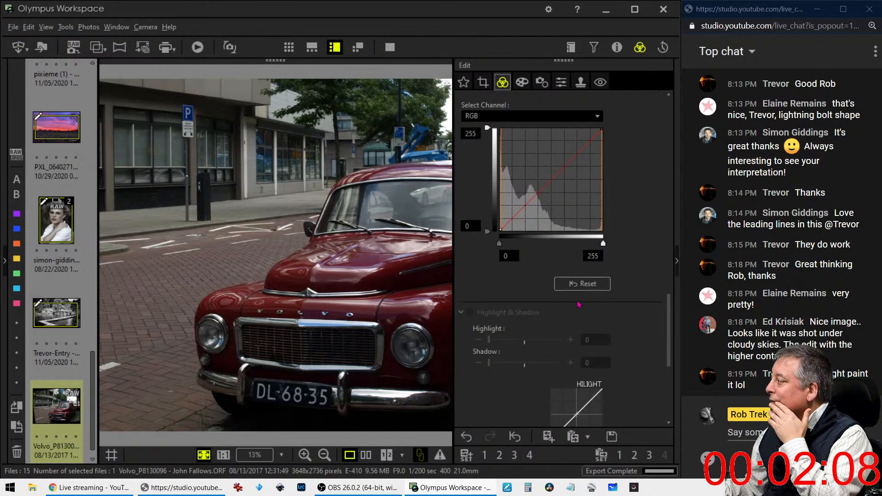
pyautogui.click(508, 223)
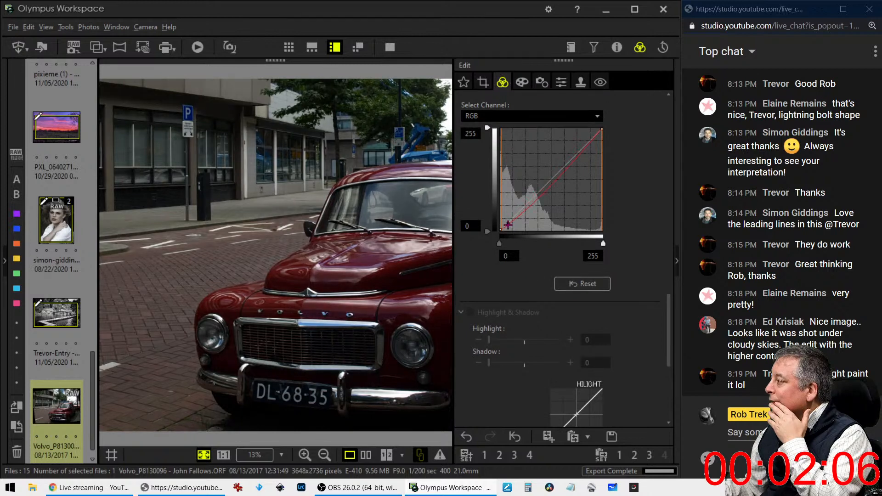
pyautogui.click(520, 209)
pyautogui.moveTo(520, 209); pyautogui.dragTo(519, 201)
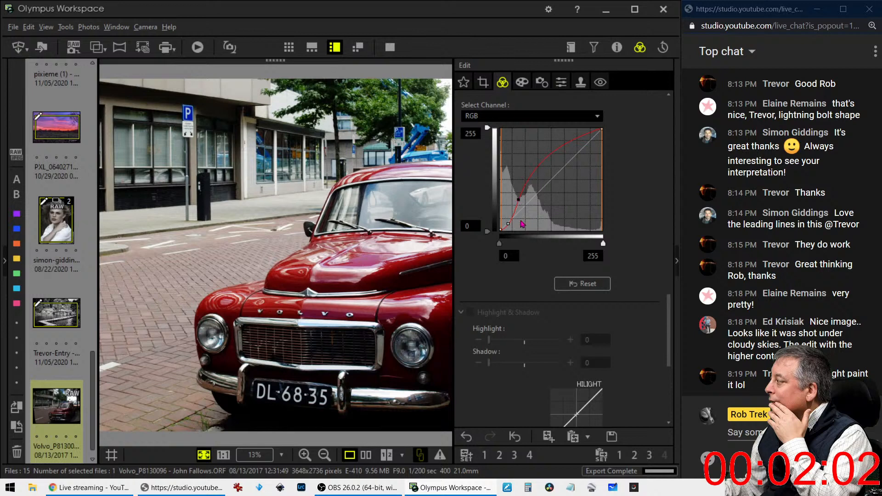
pyautogui.moveTo(509, 224); pyautogui.dragTo(509, 223)
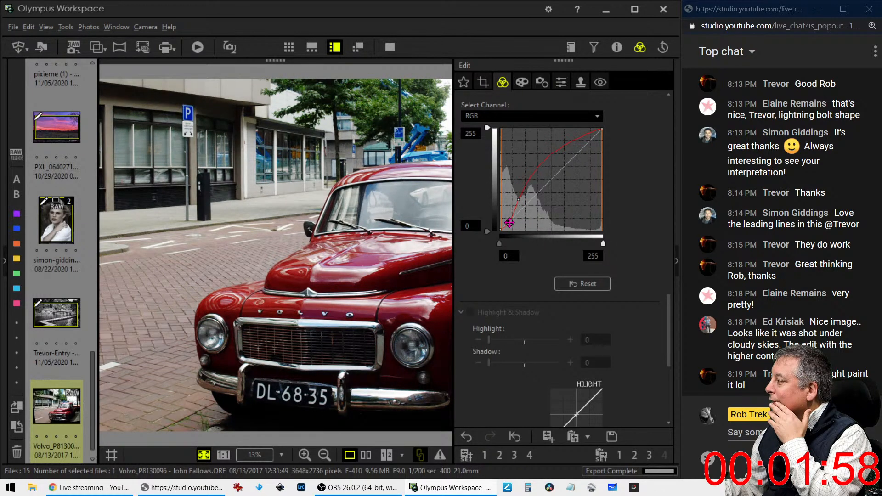
pyautogui.click(516, 202)
pyautogui.moveTo(519, 199); pyautogui.dragTo(514, 197)
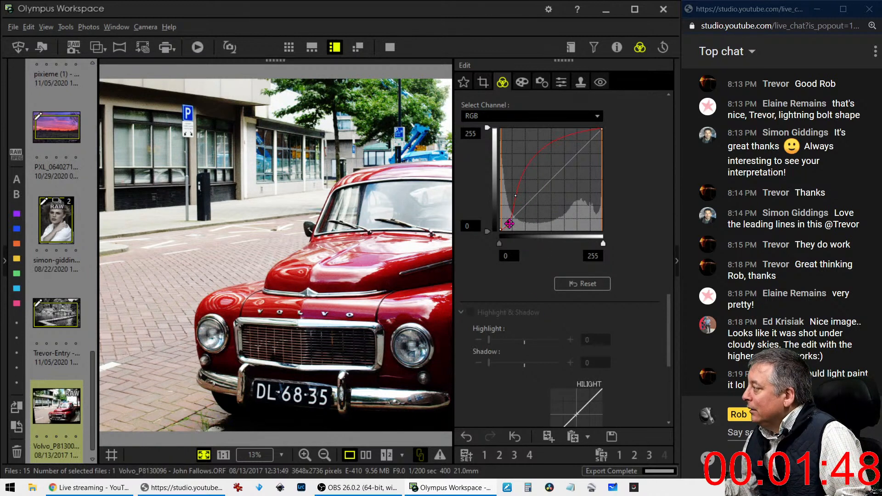
pyautogui.moveTo(510, 224); pyautogui.dragTo(509, 220)
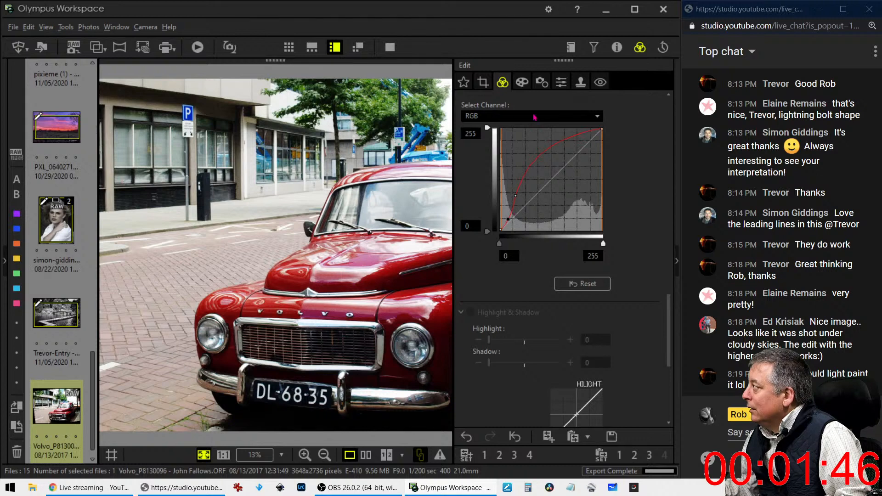
# Try an art filter, then turn it back off
pyautogui.click(560, 84)
pyautogui.click(522, 83)
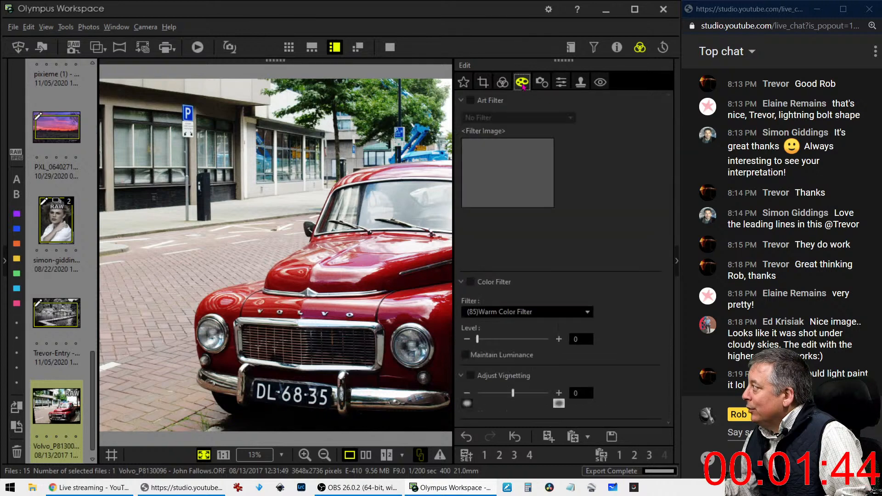
pyautogui.click(473, 101)
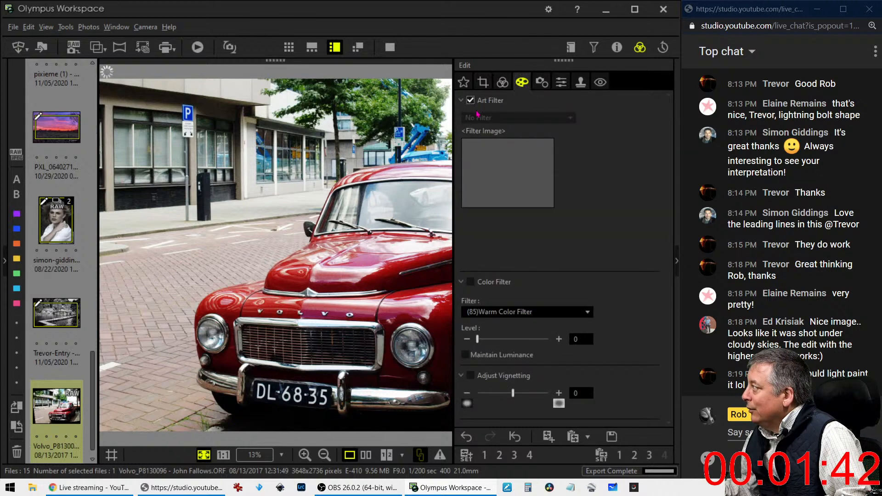
pyautogui.click(470, 101)
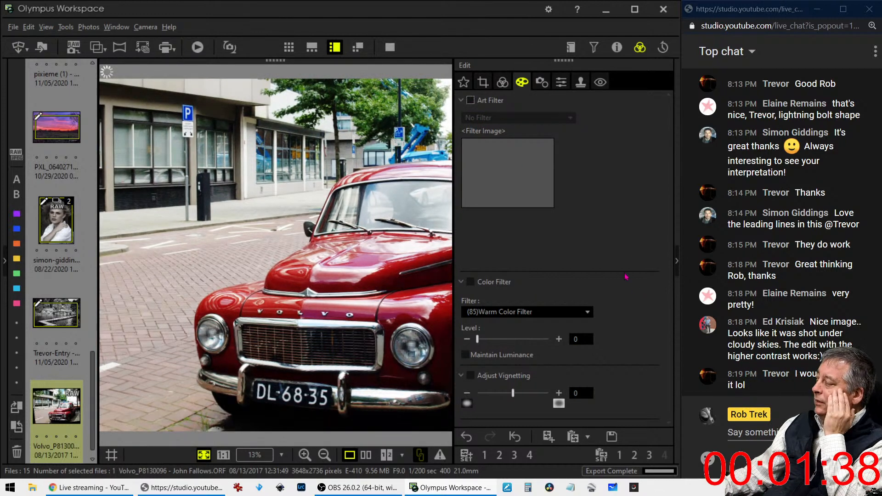
pyautogui.click(503, 82)
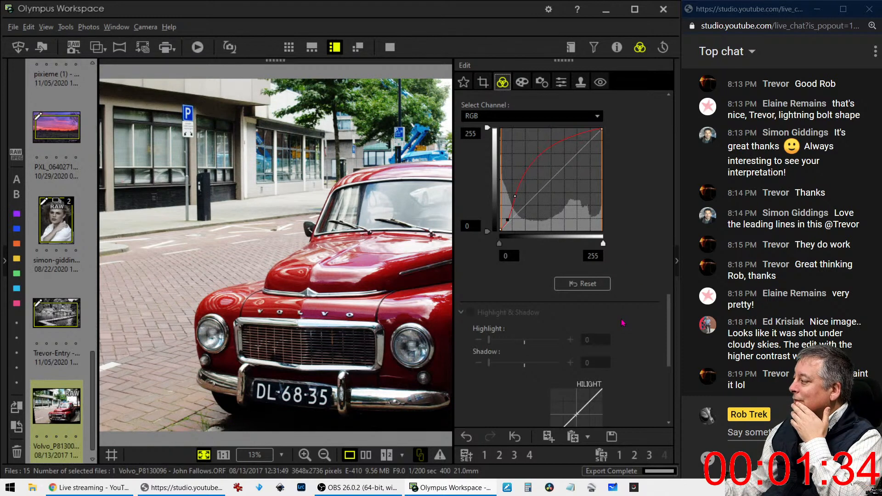
# Keep Gradation at Normal and raise overall Saturation to 0.6
pyautogui.scroll(-5, 623, 323)
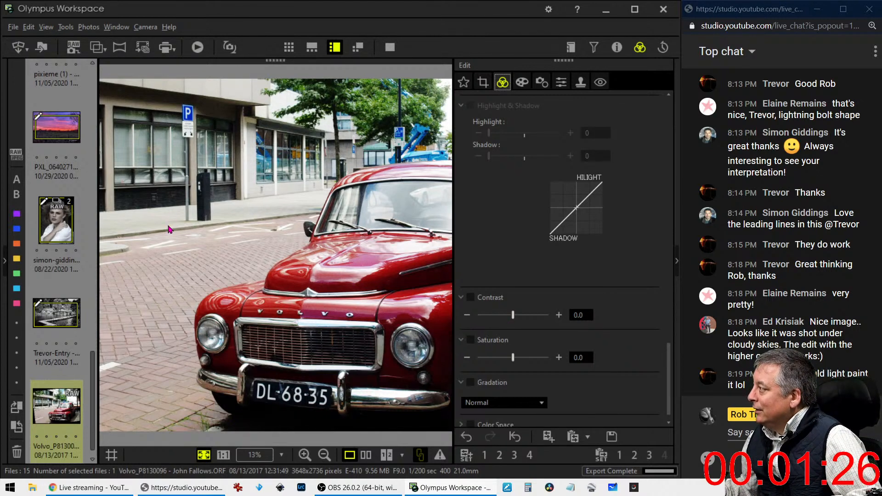
pyautogui.scroll(3, 500, 265)
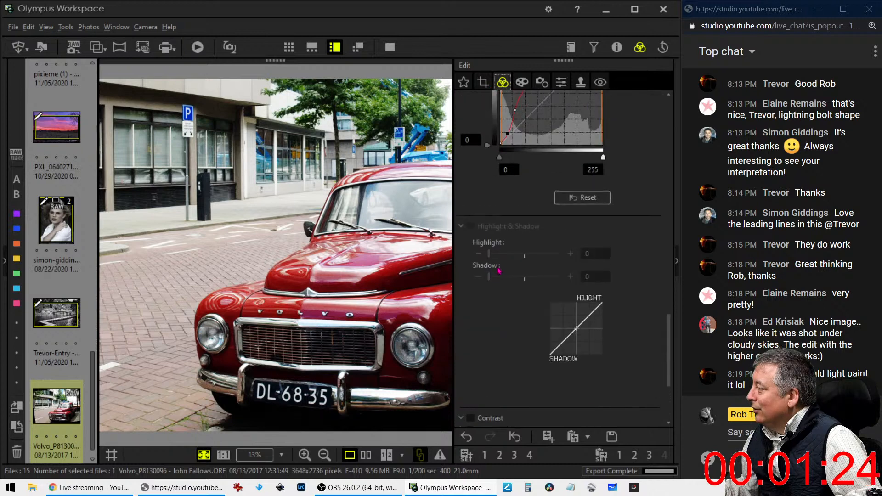
pyautogui.scroll(-3, 497, 268)
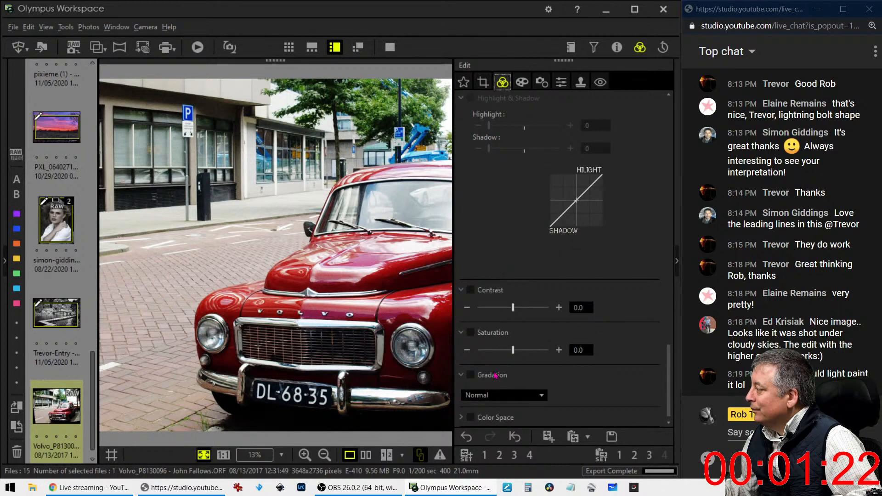
pyautogui.click(495, 396)
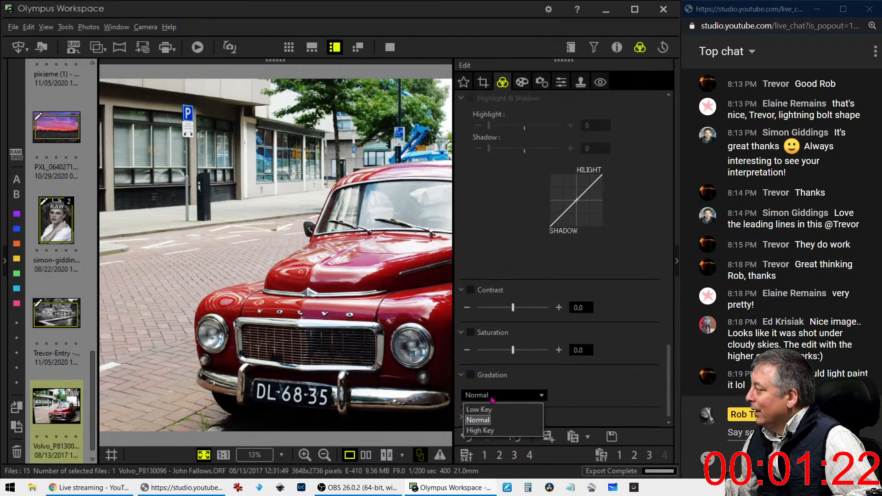
pyautogui.click(490, 422)
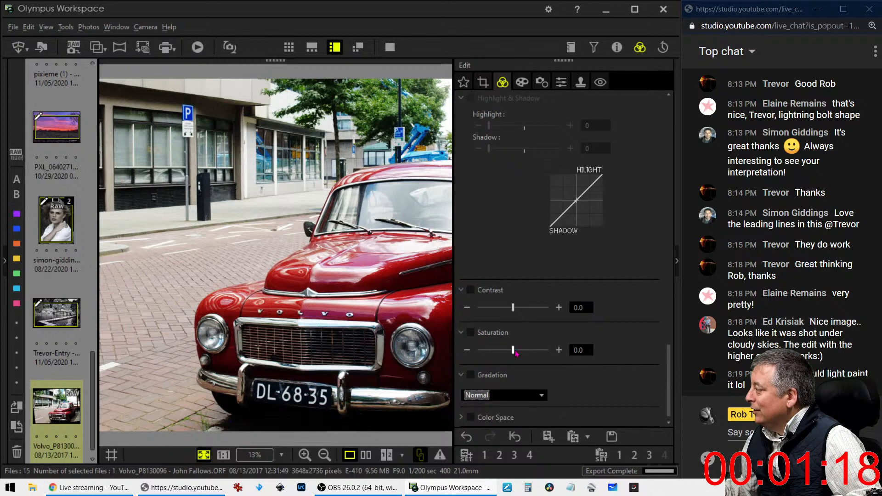
pyautogui.moveTo(516, 352); pyautogui.dragTo(519, 353)
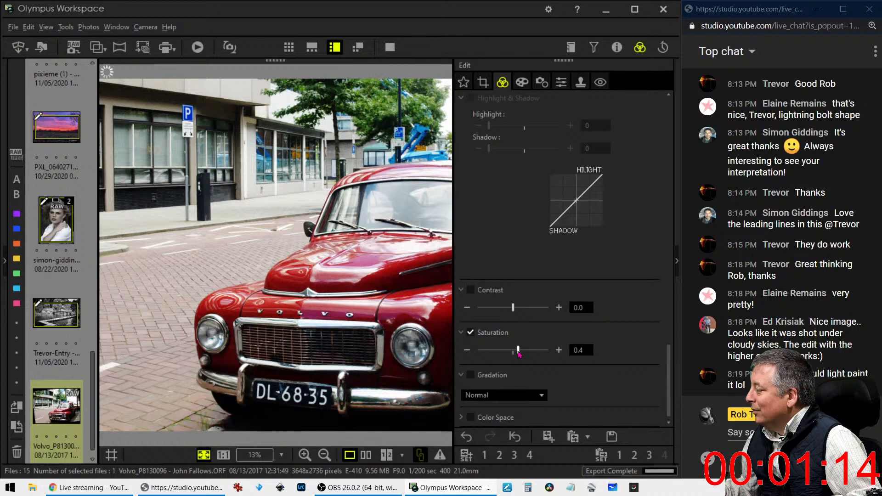
pyautogui.moveTo(518, 352); pyautogui.dragTo(522, 352)
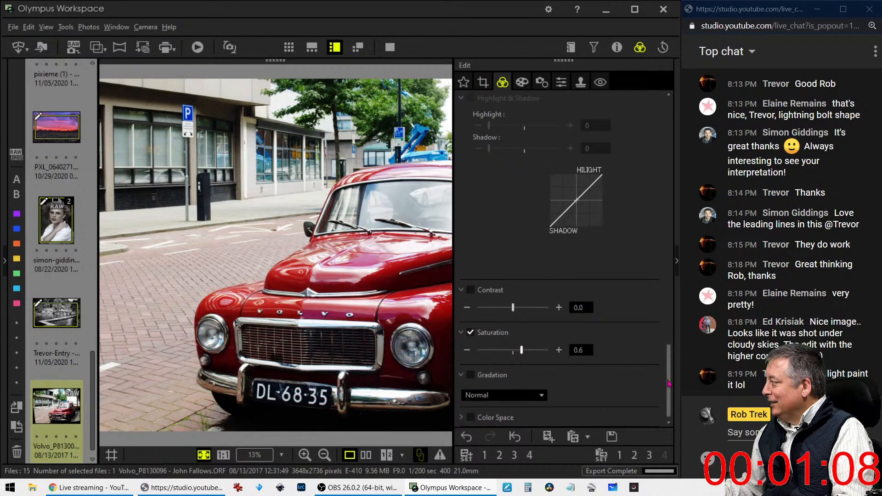
pyautogui.moveTo(662, 382); pyautogui.dragTo(665, 214)
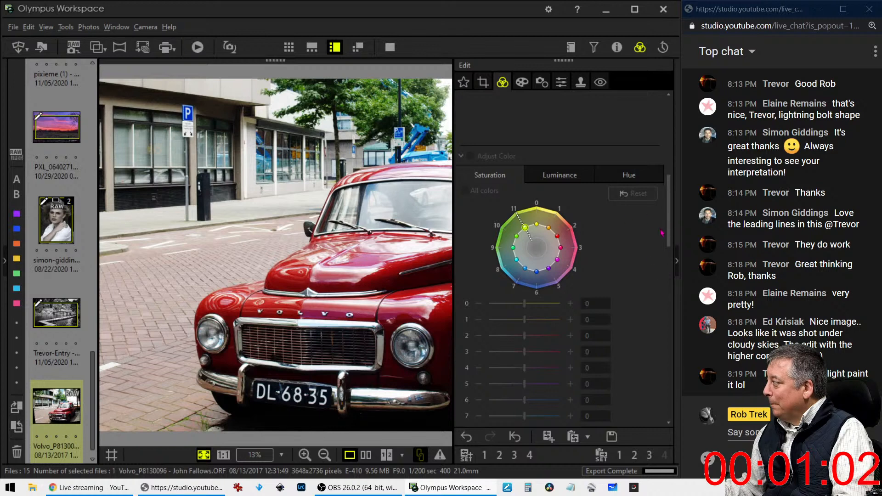
# View the hood chevron at 1:1 full size
pyautogui.moveTo(669, 236); pyautogui.dragTo(672, 298)
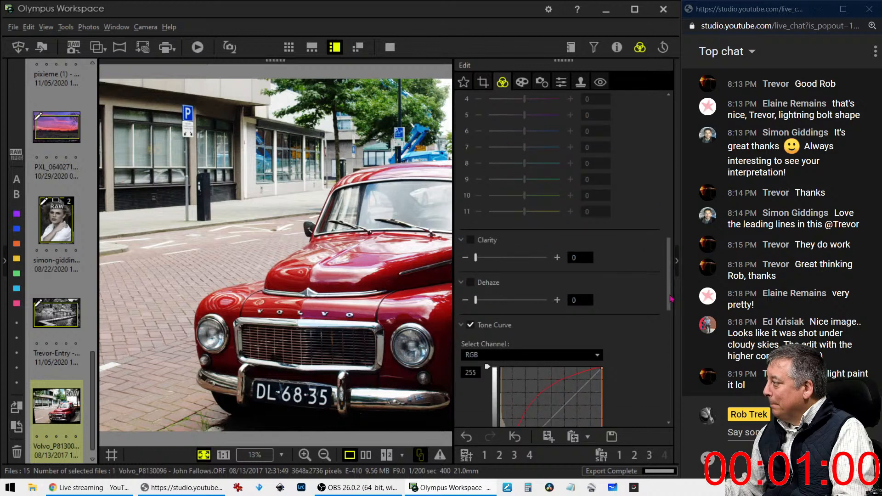
pyautogui.click(315, 296)
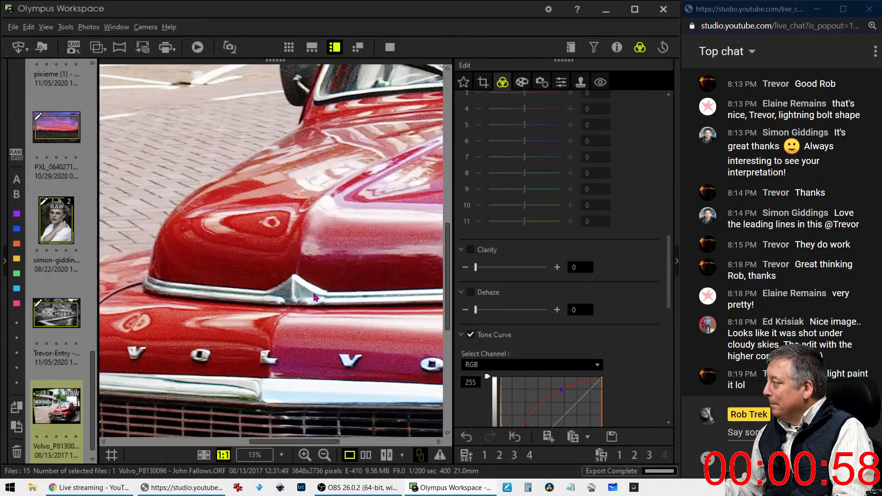
pyautogui.scroll(-3, 596, 369)
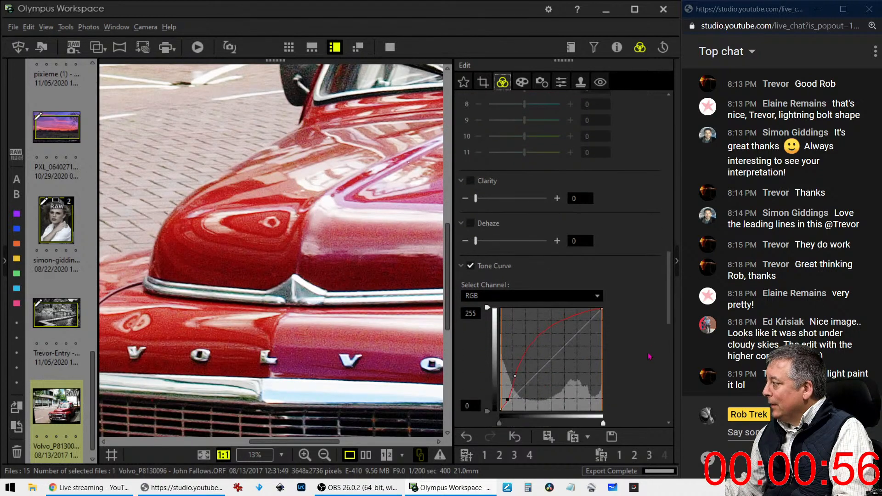
# Reset the tone curve to a straight line and redraw it with a raised brightening point
pyautogui.click(584, 377)
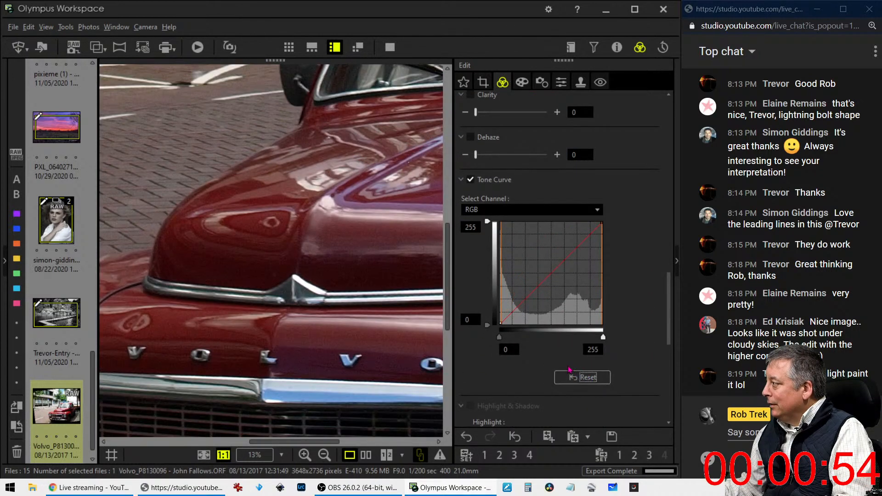
pyautogui.moveTo(506, 317); pyautogui.dragTo(519, 289)
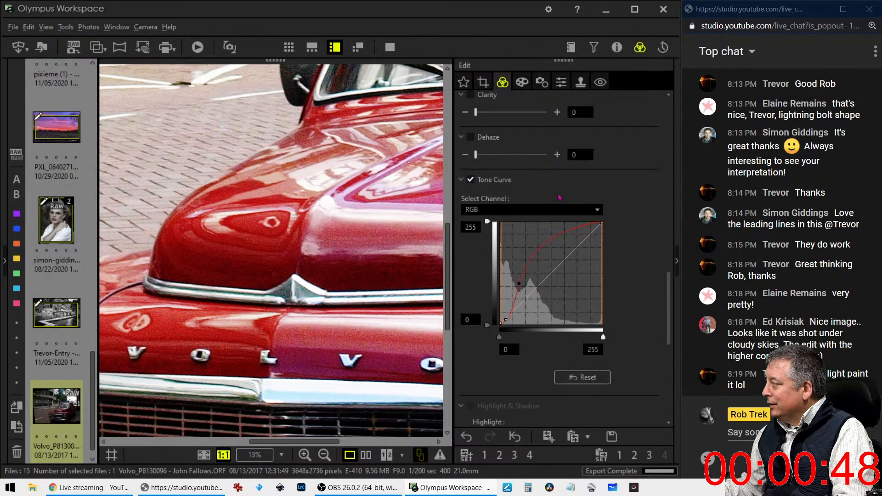
pyautogui.click(561, 82)
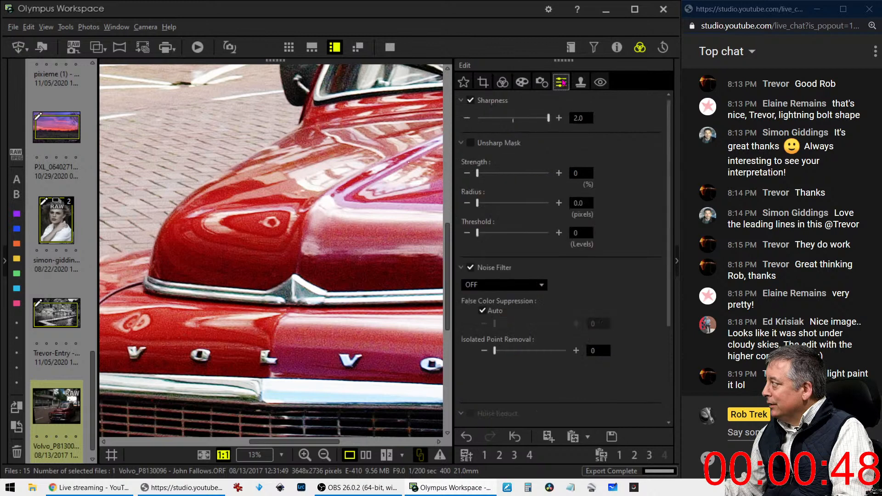
# Set the Noise Filter to STANDARD
pyautogui.click(516, 285)
pyautogui.click(507, 320)
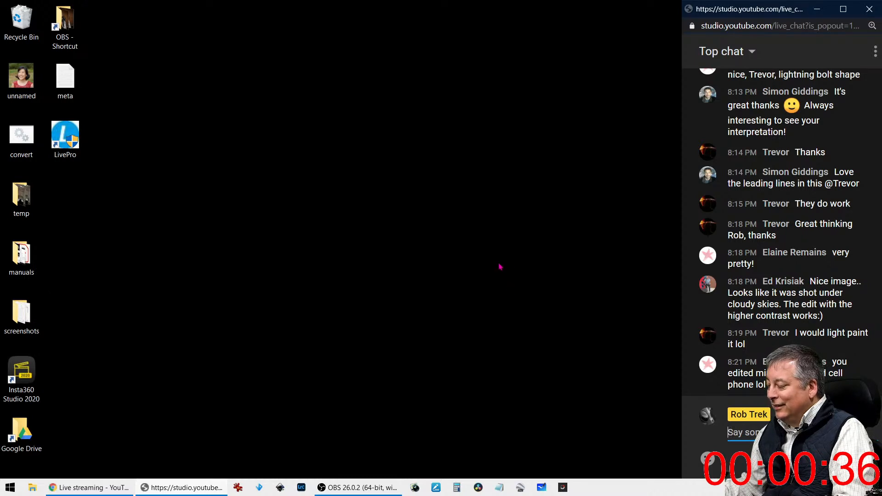
# Relaunch Olympus Workspace from its taskbar icon
pyautogui.click(415, 488)
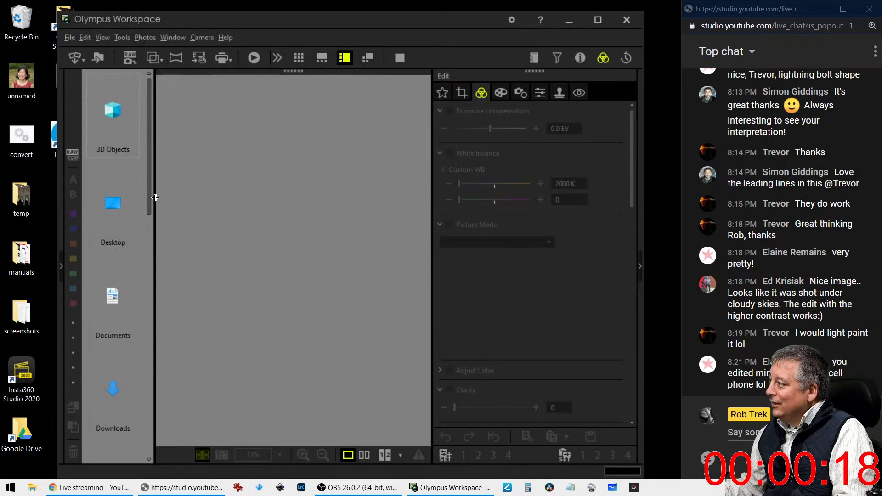
# Browse the folder list to Pictures and its subfolder holding the RAW shots
pyautogui.moveTo(153, 203); pyautogui.dragTo(145, 367)
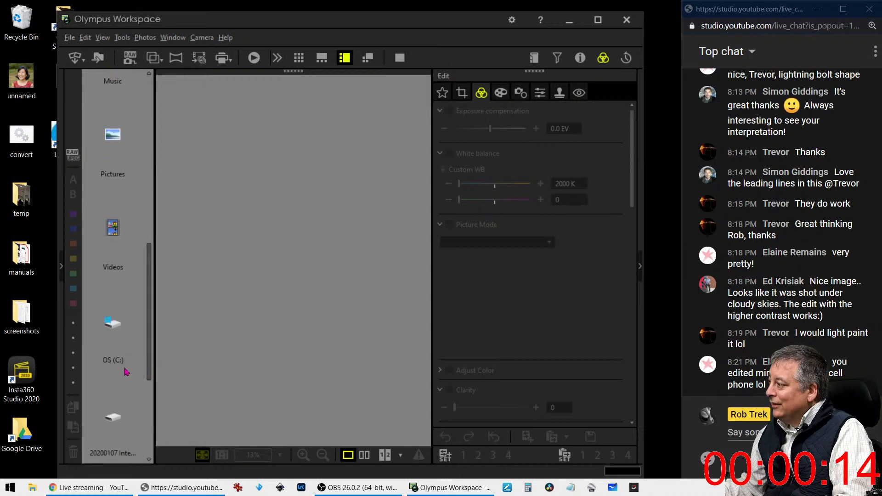
pyautogui.click(127, 431)
pyautogui.doubleClick(126, 431)
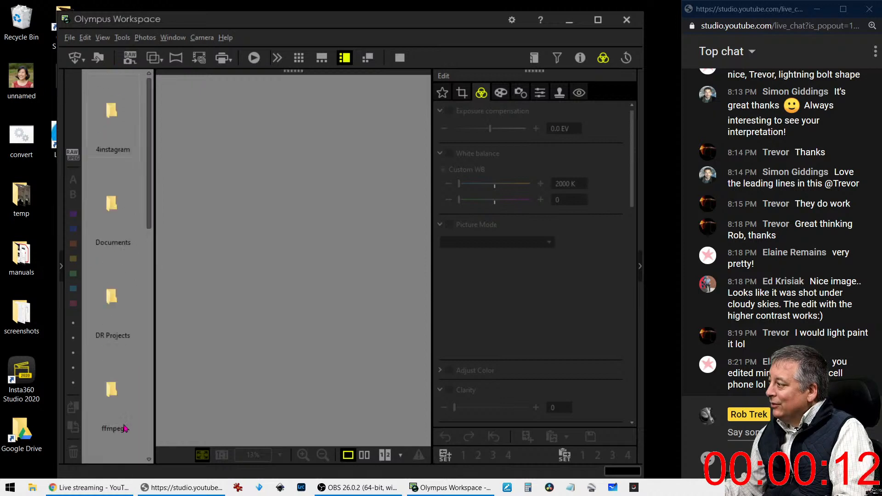
pyautogui.scroll(-5, 115, 352)
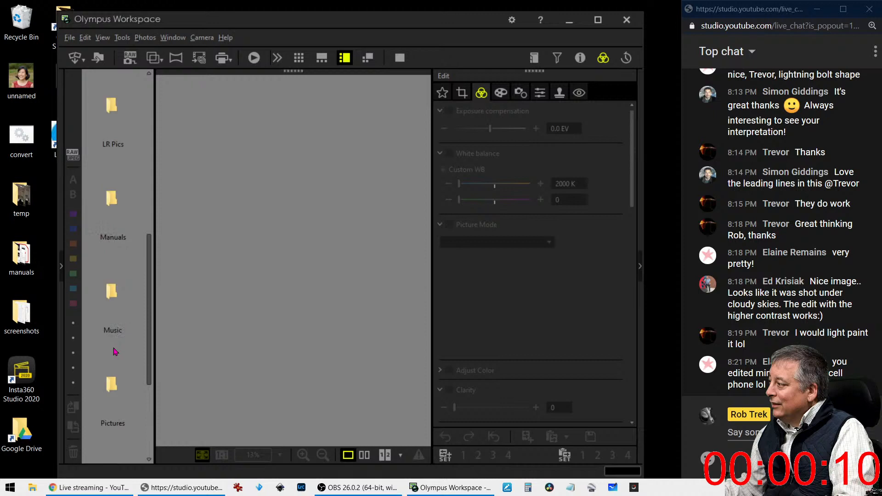
pyautogui.doubleClick(112, 372)
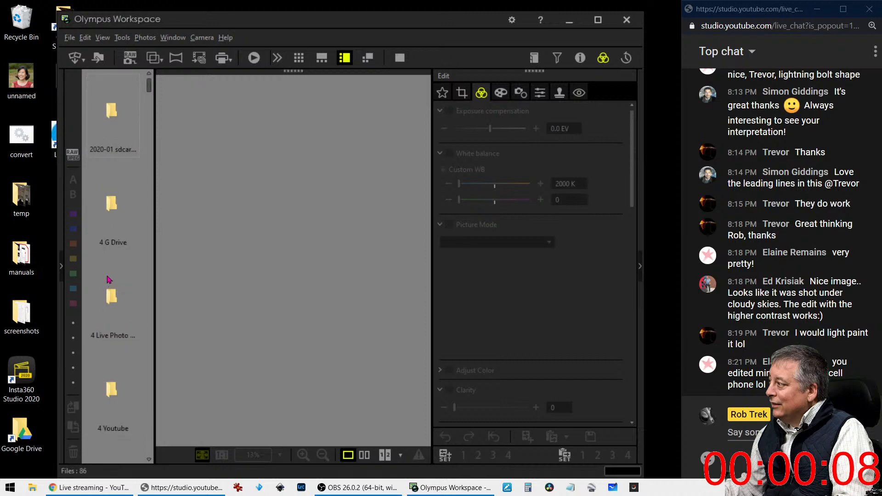
pyautogui.doubleClick(118, 326)
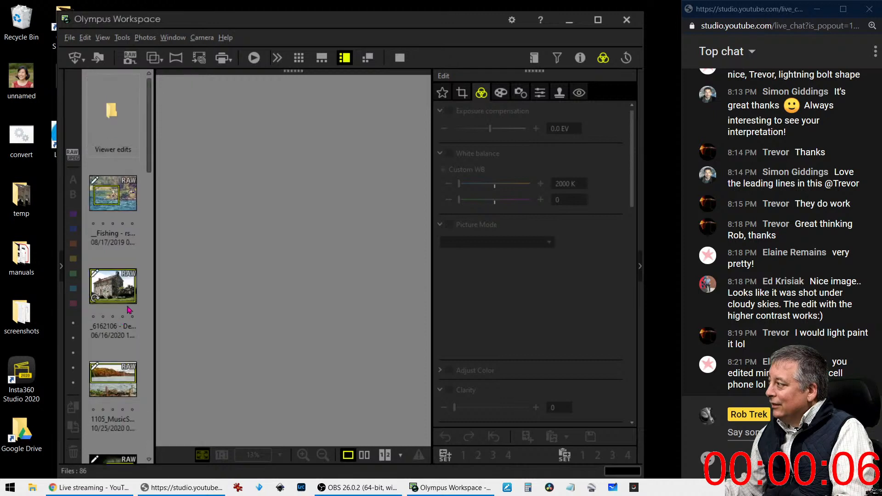
# Load the red Volvo photo for editing and maximize the window
pyautogui.moveTo(152, 163); pyautogui.dragTo(155, 463)
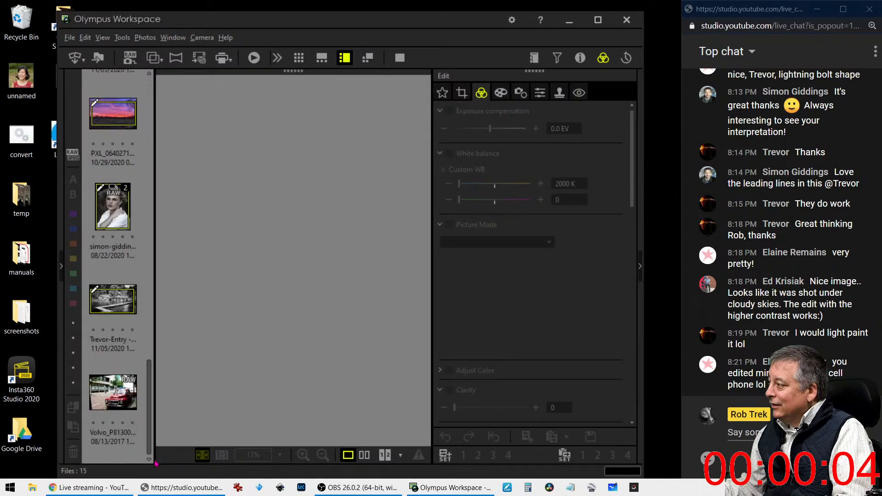
pyautogui.click(125, 408)
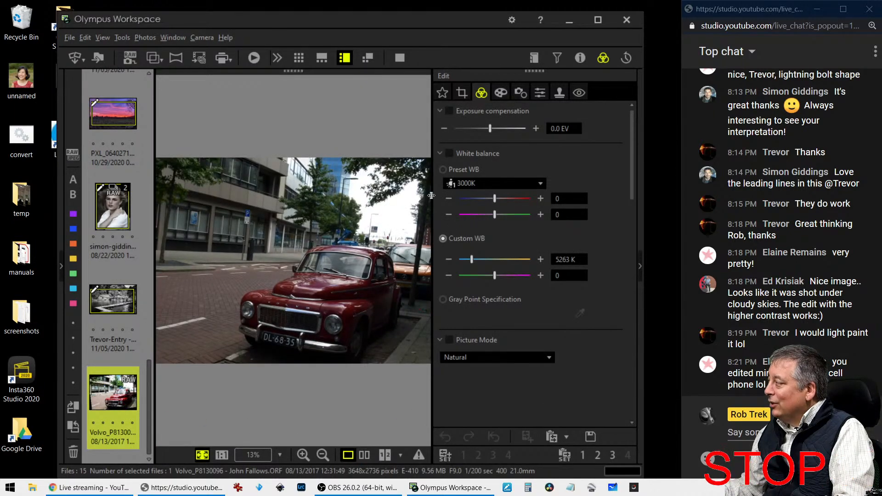
pyautogui.doubleClick(445, 27)
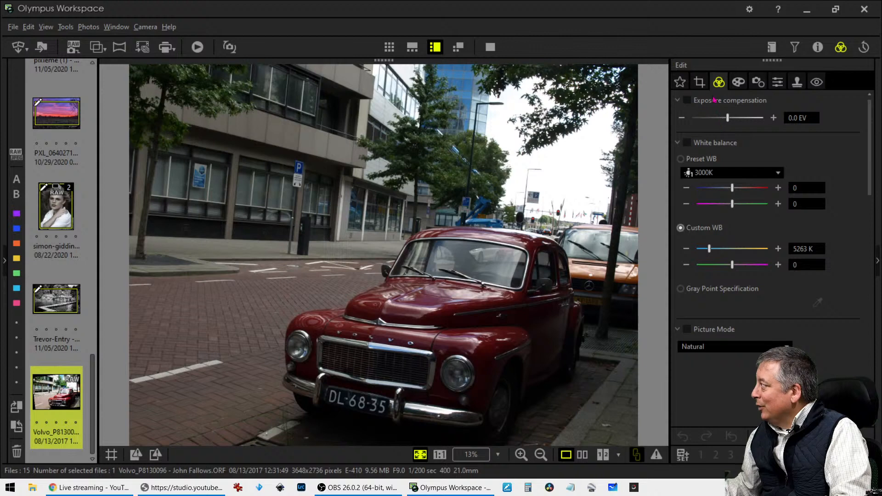
# Straighten the Volvo photo with a -5.1° tilt, previewing the result without the crop frame
pyautogui.click(700, 85)
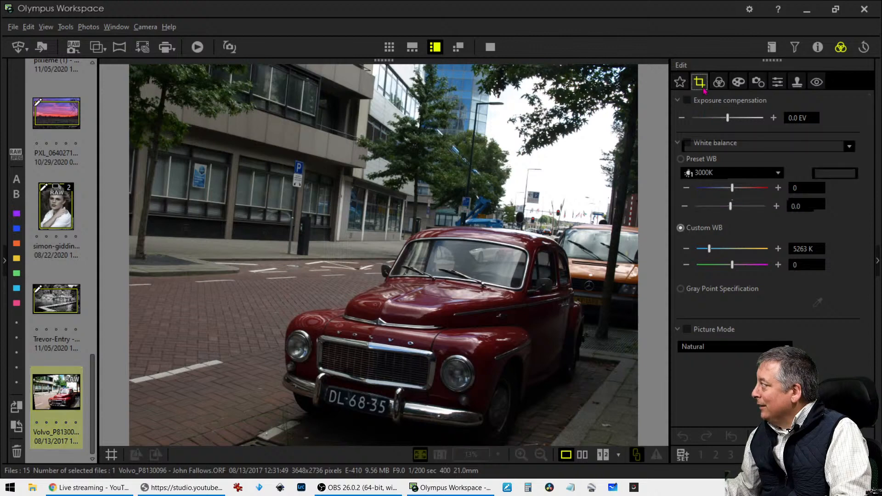
pyautogui.moveTo(729, 211); pyautogui.dragTo(728, 212)
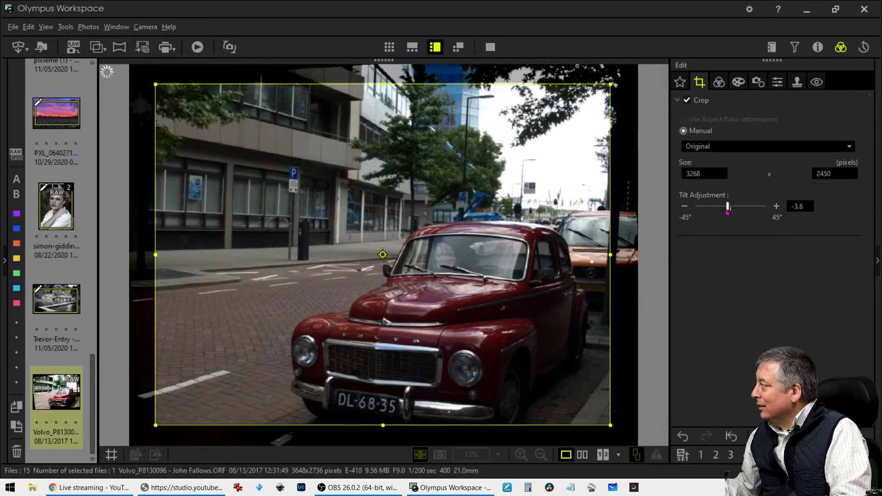
pyautogui.click(684, 207)
pyautogui.click(685, 206)
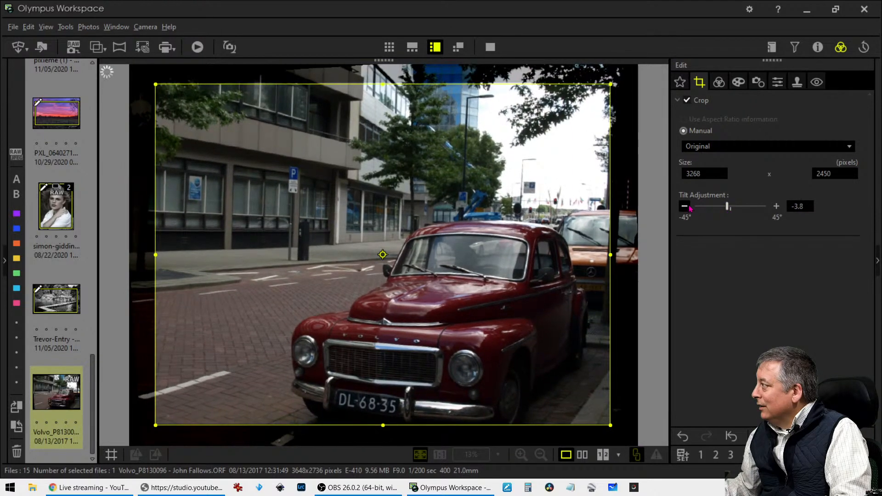
pyautogui.click(684, 206)
pyautogui.click(685, 206)
pyautogui.click(684, 206)
pyautogui.click(685, 206)
pyautogui.click(686, 206)
pyautogui.click(685, 206)
pyautogui.click(685, 206)
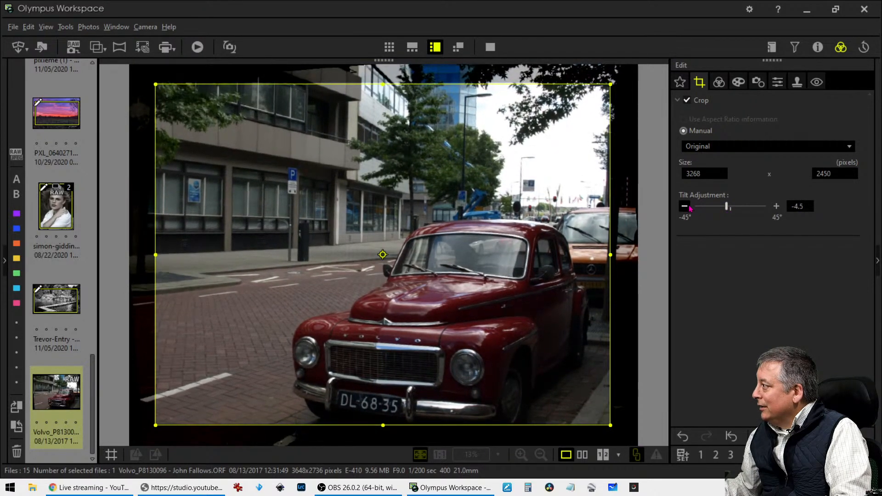
pyautogui.click(685, 206)
pyautogui.click(686, 206)
pyautogui.click(685, 206)
pyautogui.click(686, 207)
pyautogui.click(685, 207)
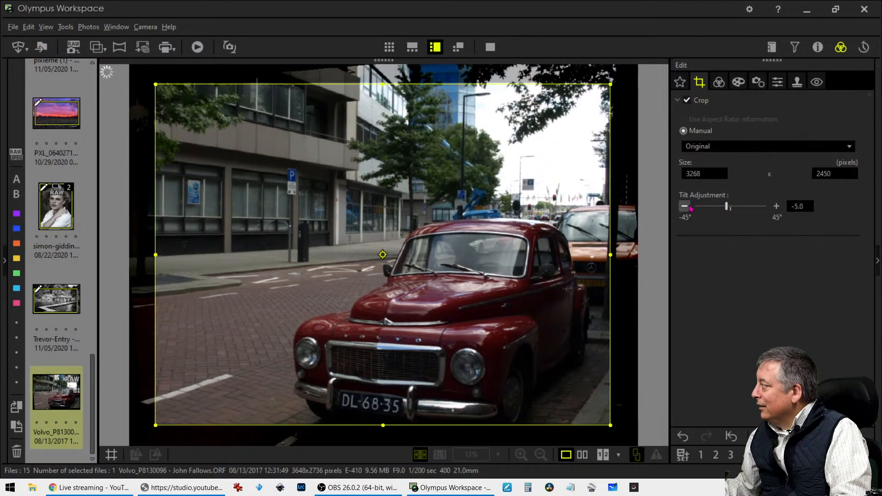
pyautogui.click(685, 206)
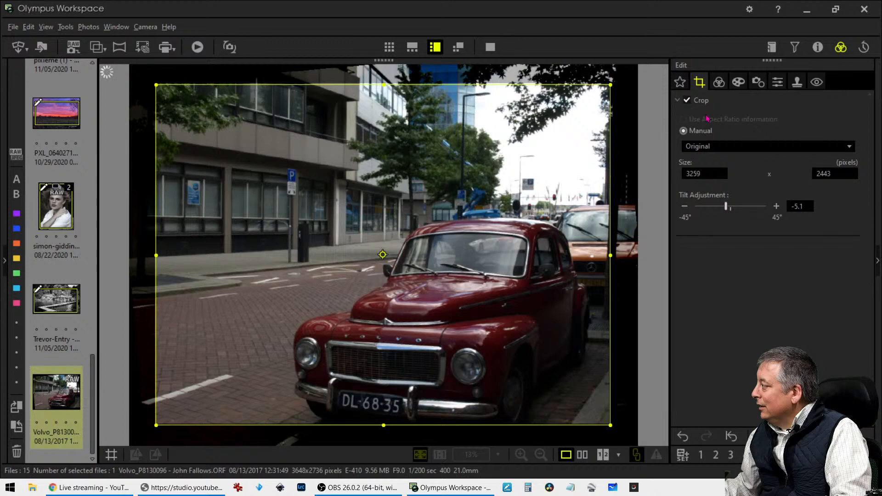
pyautogui.click(718, 89)
pyautogui.click(700, 83)
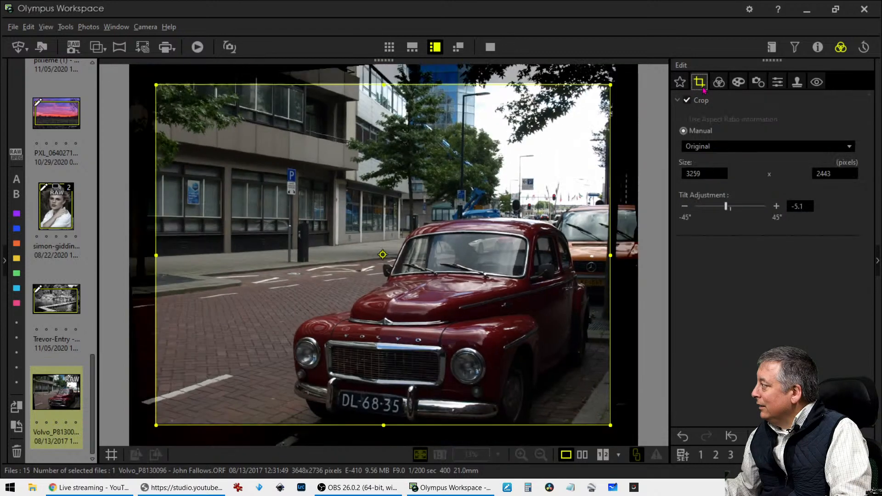
# Crop to a 1:1 square sized 1959 × 1959, shifted left over the car's front
pyautogui.click(702, 146)
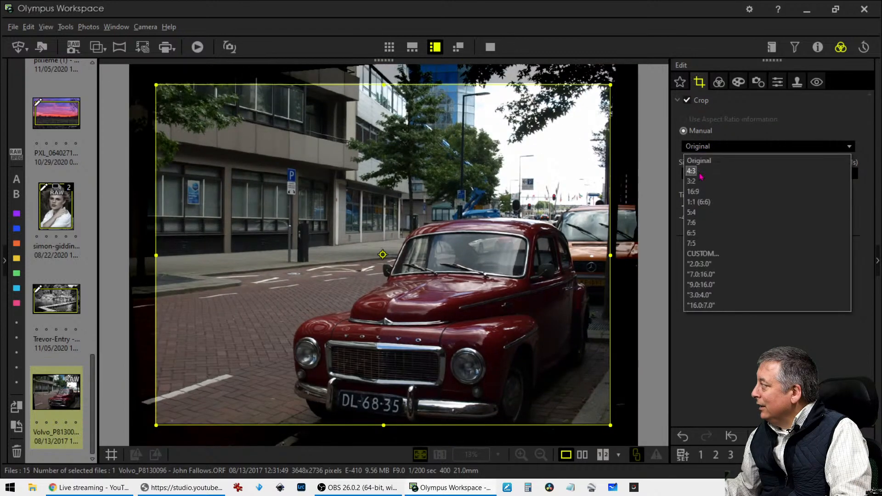
pyautogui.click(699, 202)
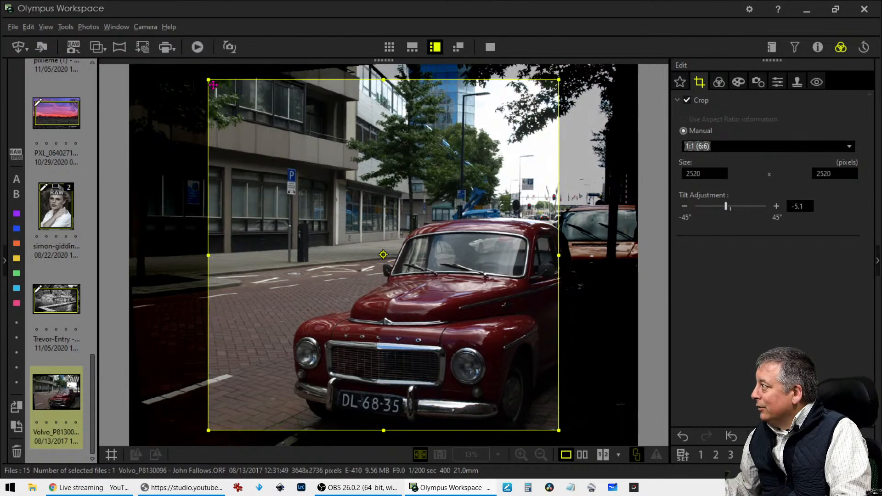
pyautogui.moveTo(213, 84); pyautogui.dragTo(286, 158)
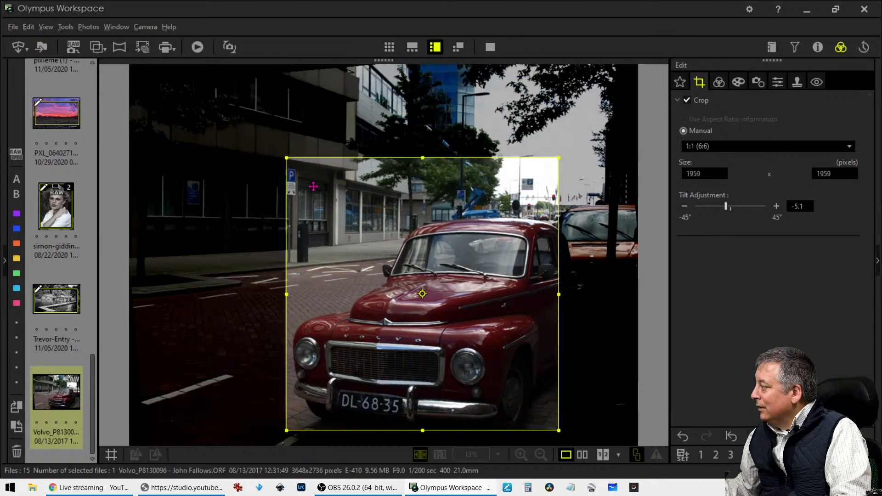
pyautogui.moveTo(379, 224); pyautogui.dragTo(367, 238)
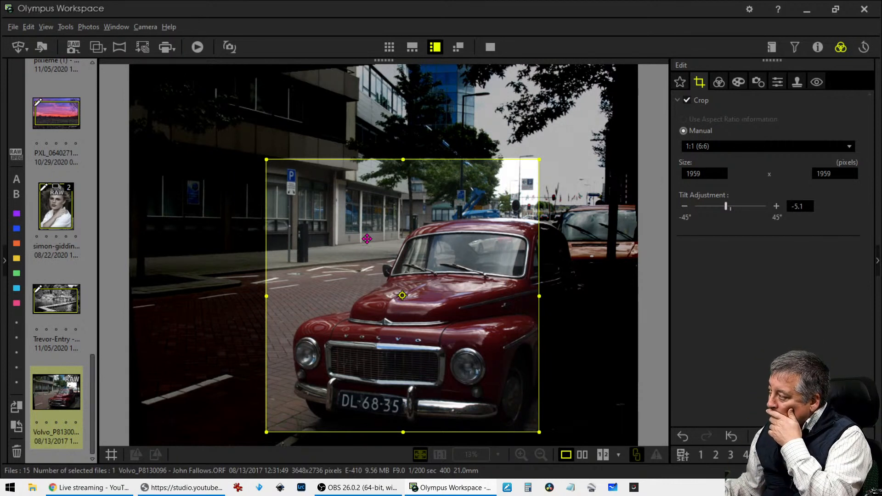
pyautogui.moveTo(367, 238); pyautogui.dragTo(325, 252)
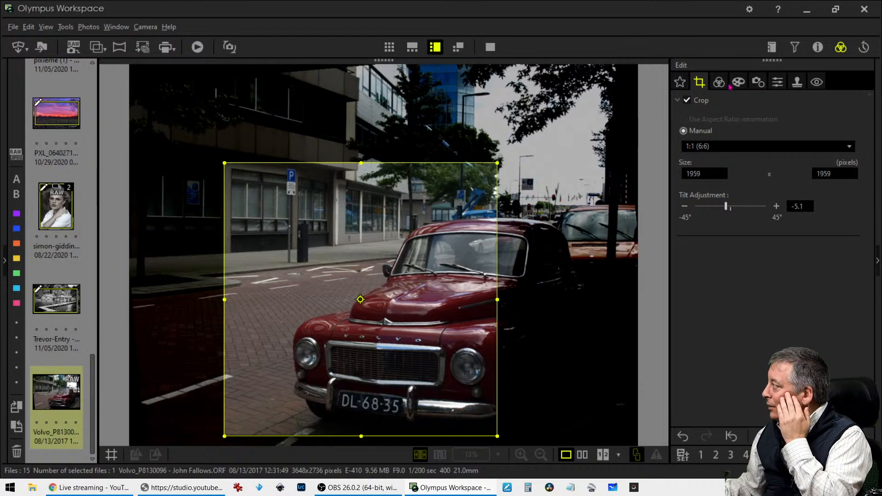
pyautogui.click(719, 83)
# Bow the tone curve upward to brighten the cropped photo, then show it beside the original
pyautogui.scroll(-10, 759, 337)
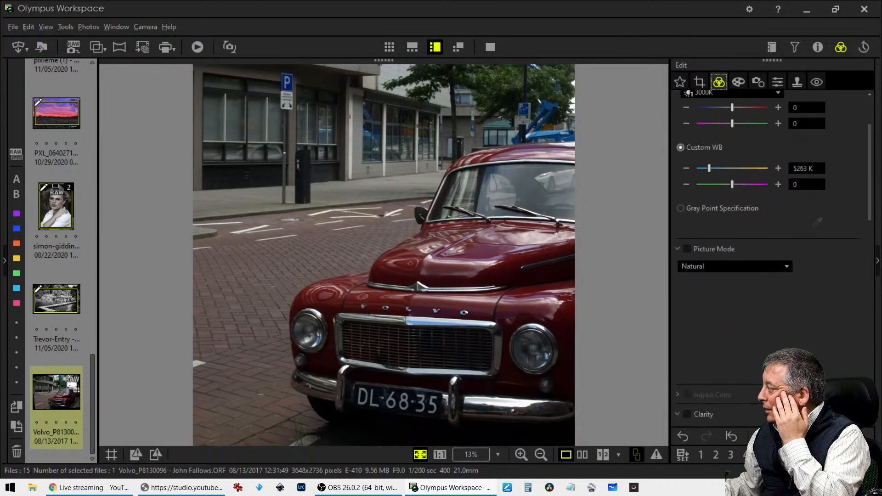
pyautogui.scroll(-1, 752, 360)
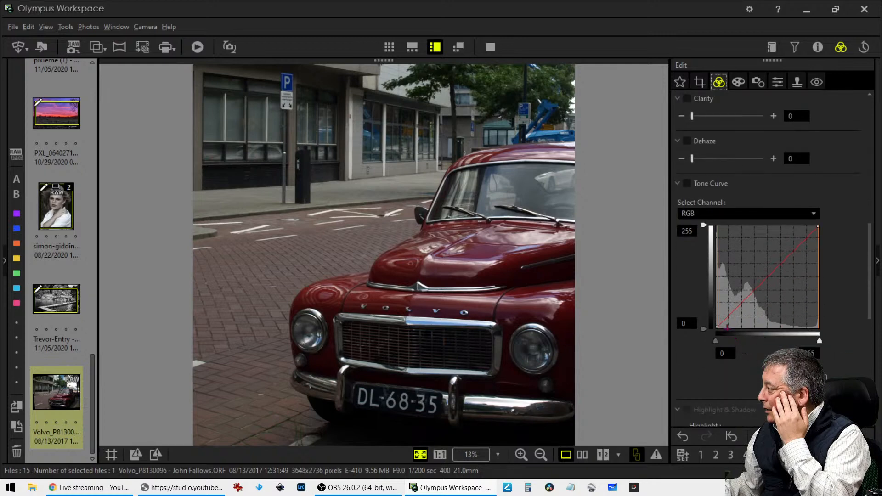
pyautogui.moveTo(721, 323); pyautogui.dragTo(728, 314)
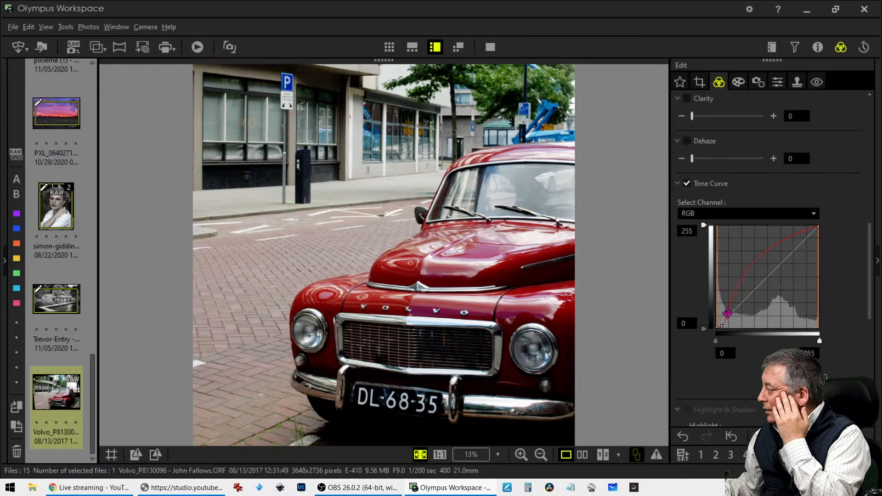
pyautogui.click(738, 82)
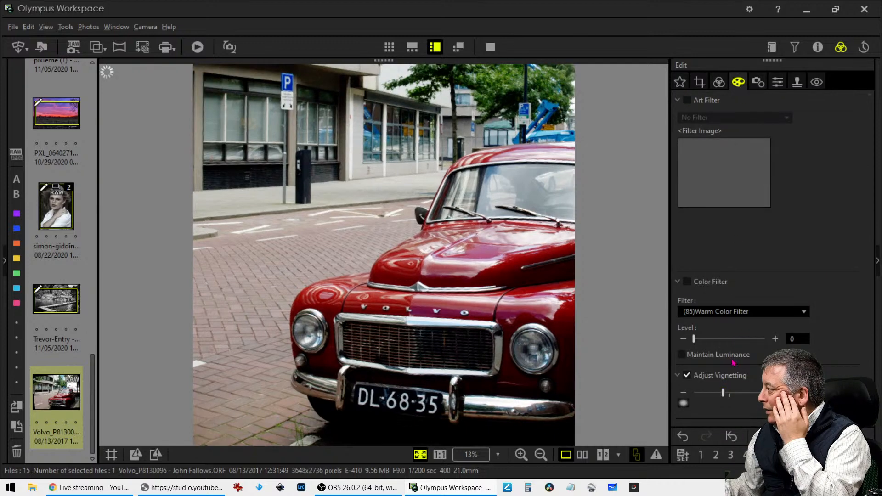
pyautogui.click(719, 82)
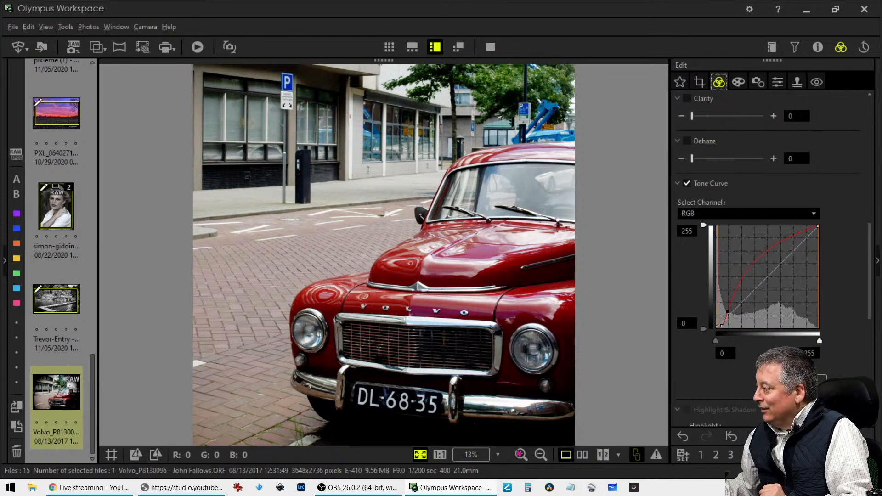
pyautogui.click(582, 455)
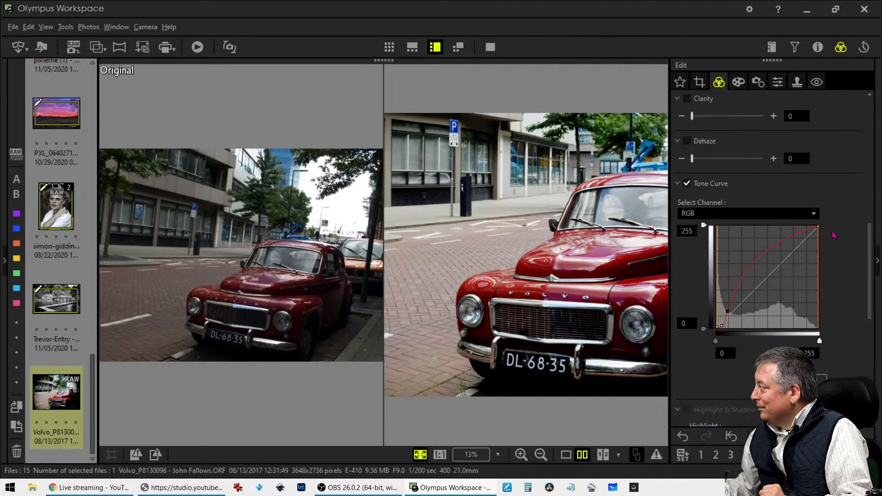
# Restore the window, move it left, and show the before-and-after comparison full screen
pyautogui.moveTo(703, 17); pyautogui.dragTo(517, 31)
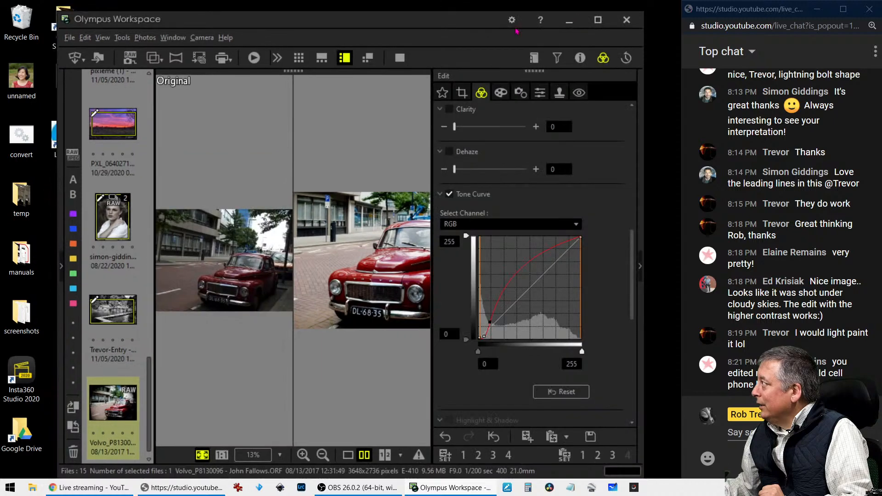
pyautogui.moveTo(460, 27); pyautogui.dragTo(2, 28)
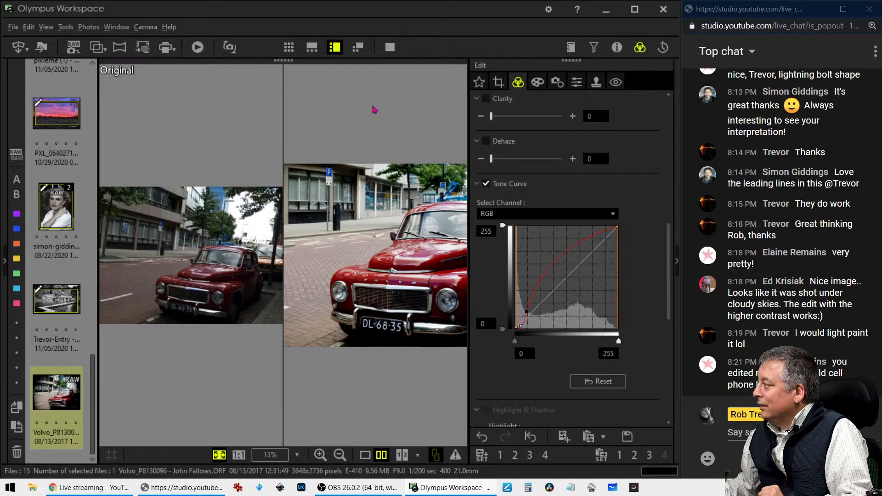
pyautogui.click(390, 47)
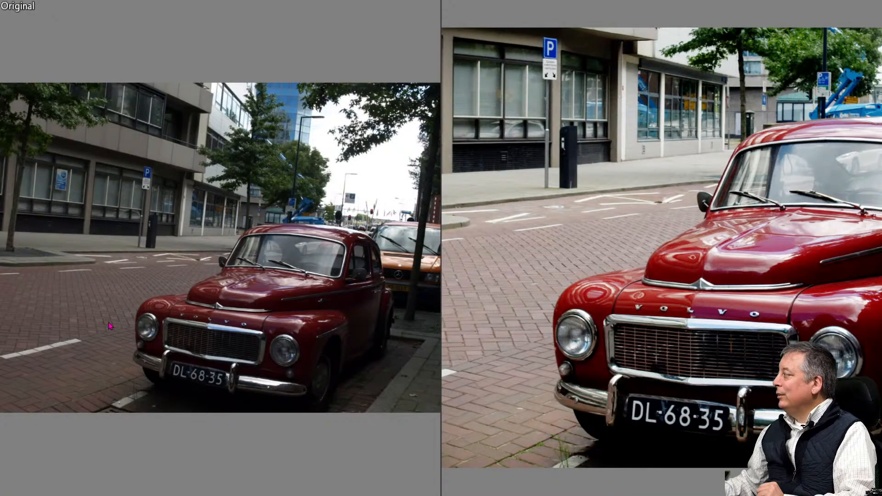
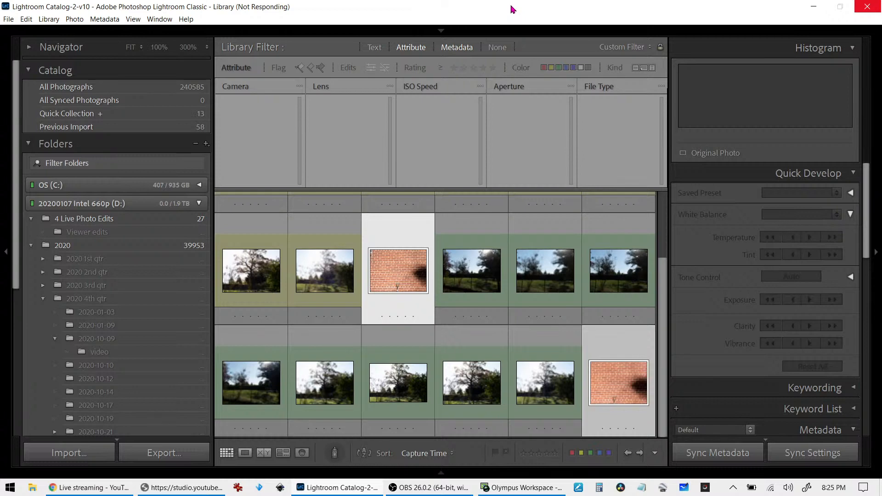
# Restore the maximized Lightroom window to a smaller floating window over Olympus Workspace
pyautogui.doubleClick(513, 9)
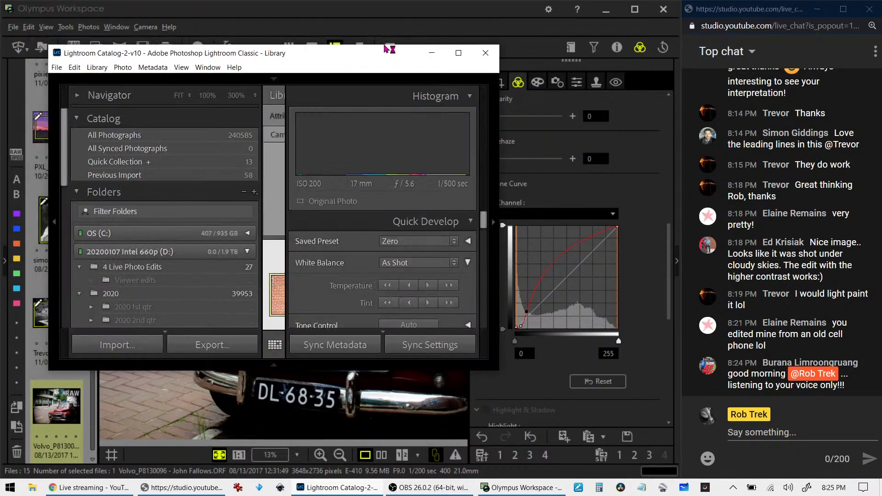
# Close Olympus Workspace, synchronize the '4 Live Photo Edits' folder, and hide the left panel
pyautogui.click(663, 9)
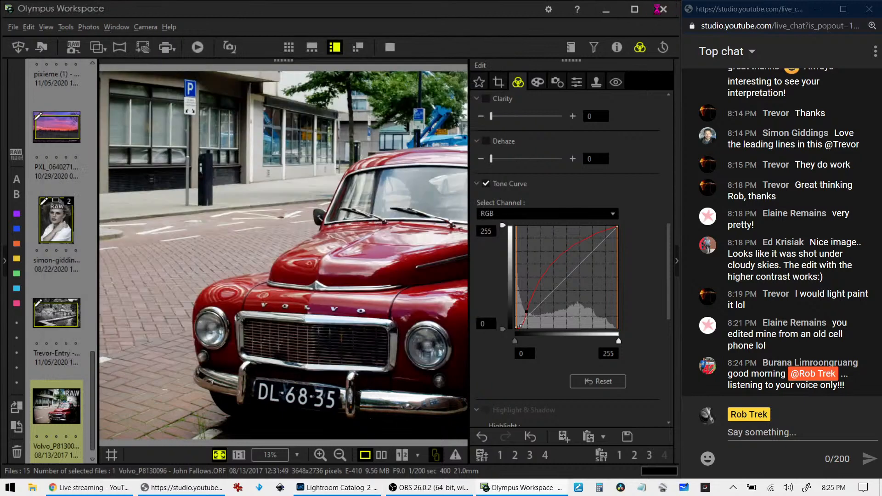
pyautogui.moveTo(344, 54); pyautogui.dragTo(1, 38)
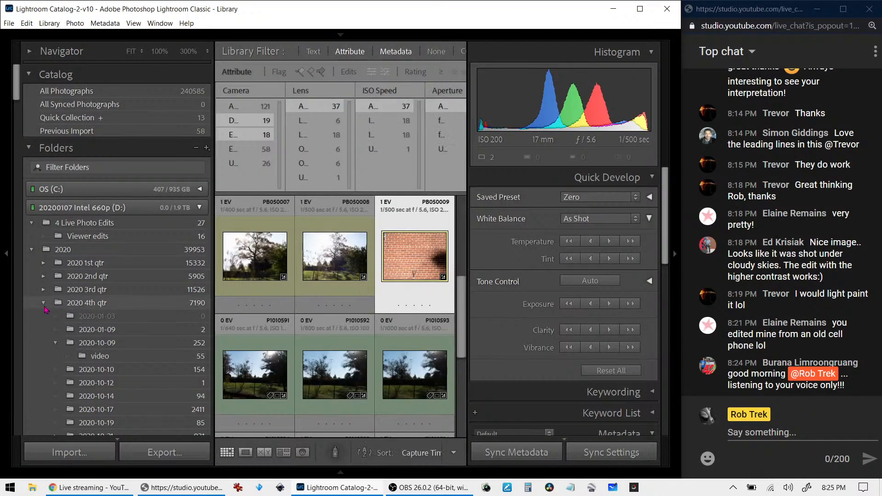
pyautogui.click(74, 222)
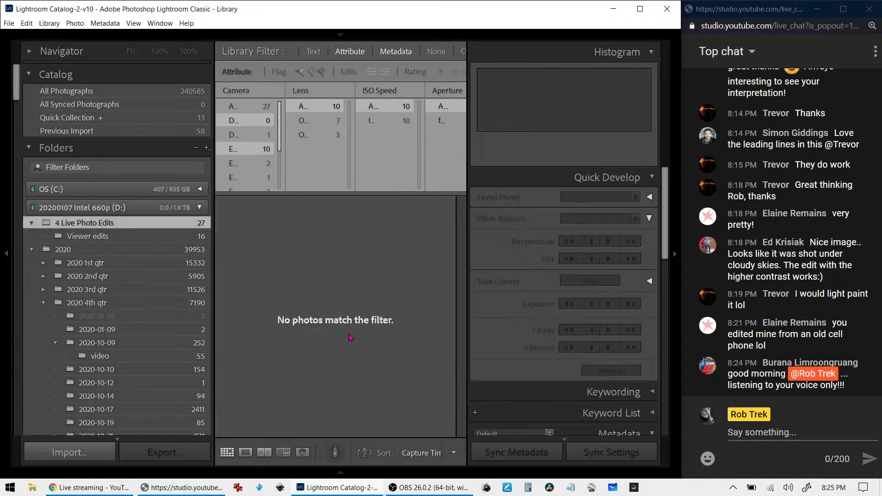
pyautogui.rightClick(181, 228)
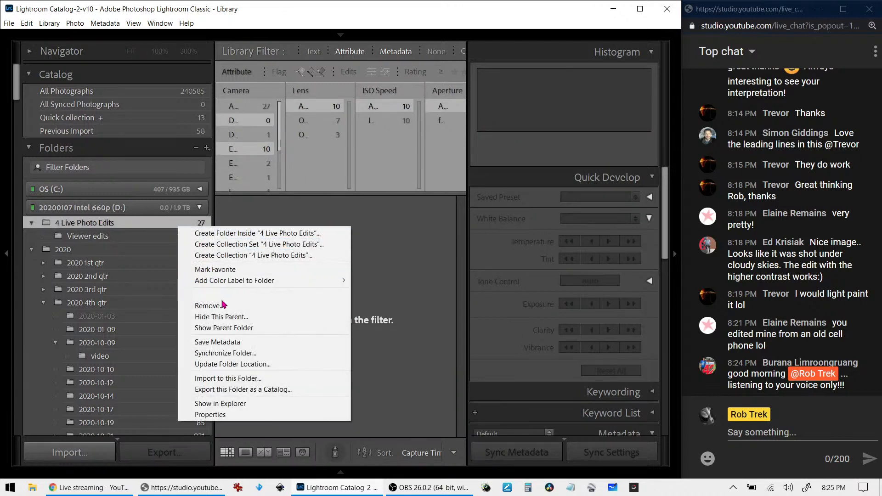
pyautogui.click(240, 357)
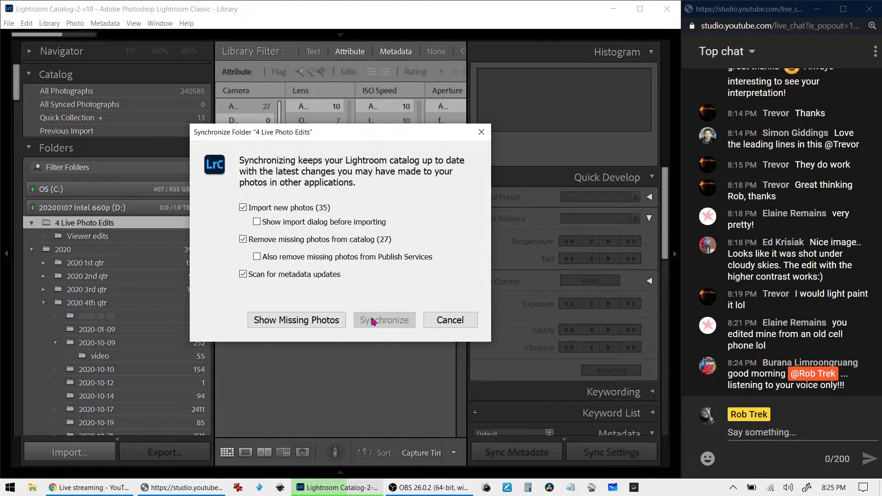
pyautogui.click(375, 321)
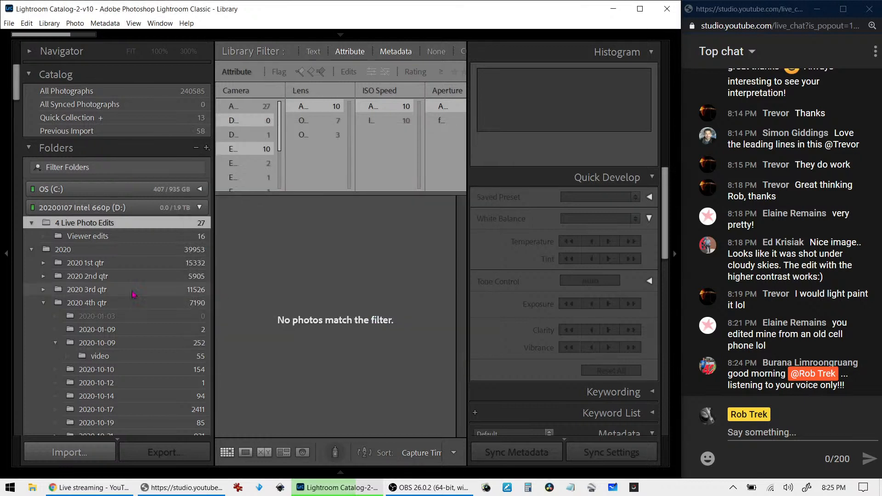
pyautogui.click(6, 253)
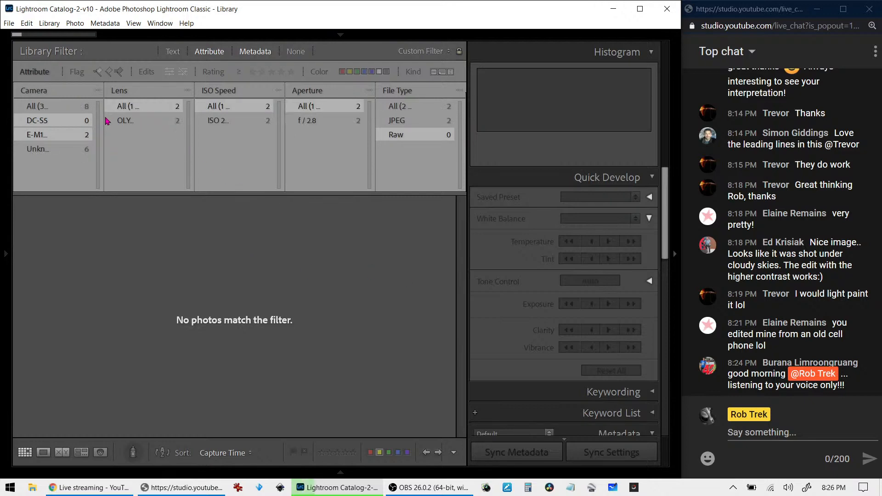
# Clear the Library filter, browse the metadata columns, and filter to the DMC camera
pyautogui.click(74, 109)
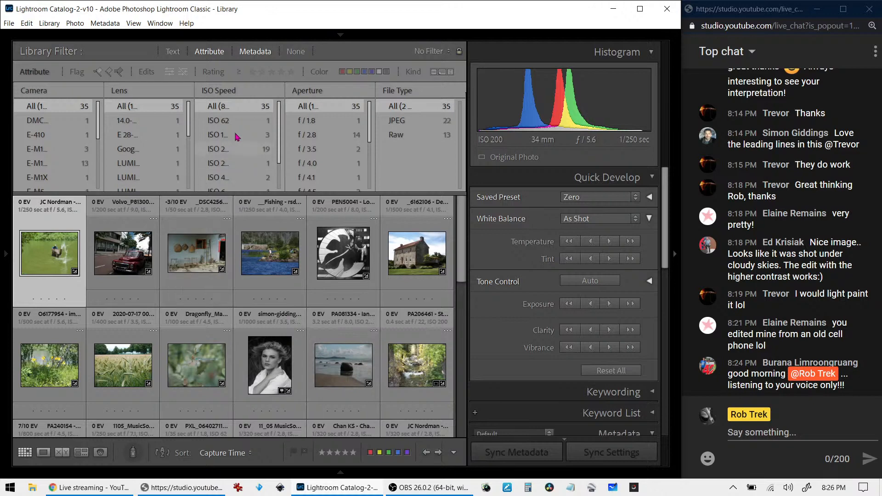
pyautogui.click(335, 95)
pyautogui.click(382, 94)
pyautogui.click(382, 94)
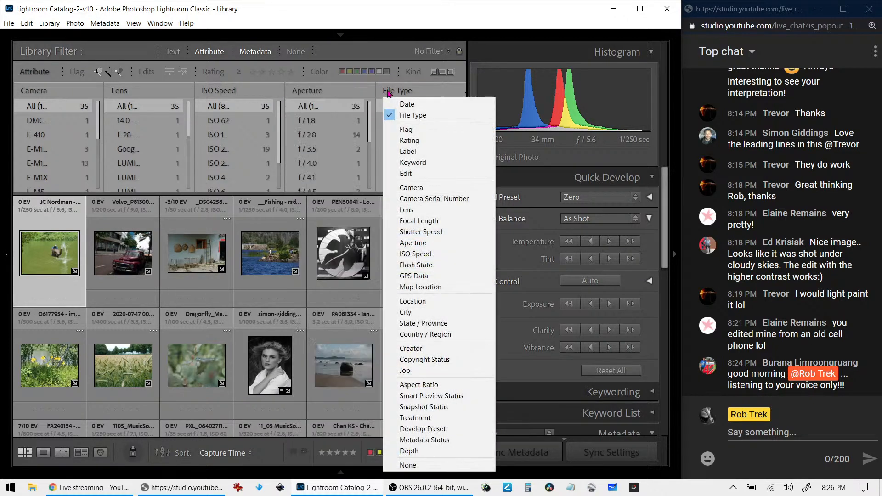
pyautogui.click(429, 94)
pyautogui.click(429, 94)
pyautogui.click(410, 90)
pyautogui.click(410, 90)
pyautogui.click(56, 122)
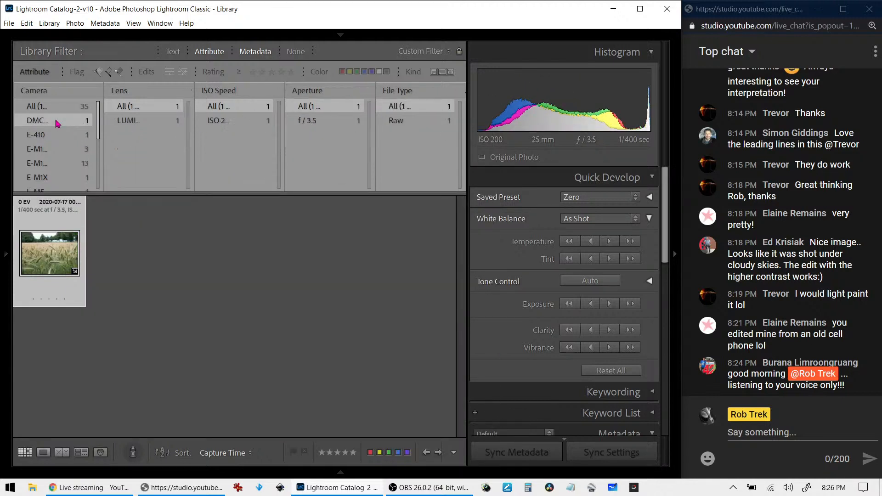
# View the wheat field photo full size, then browse the ILCE, Pixel and E-PL8 camera photos
pyautogui.doubleClick(62, 266)
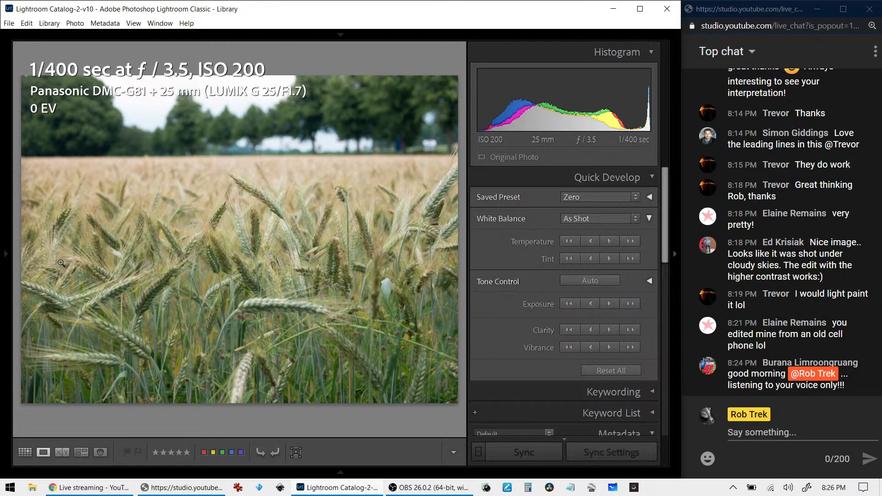
pyautogui.doubleClick(88, 251)
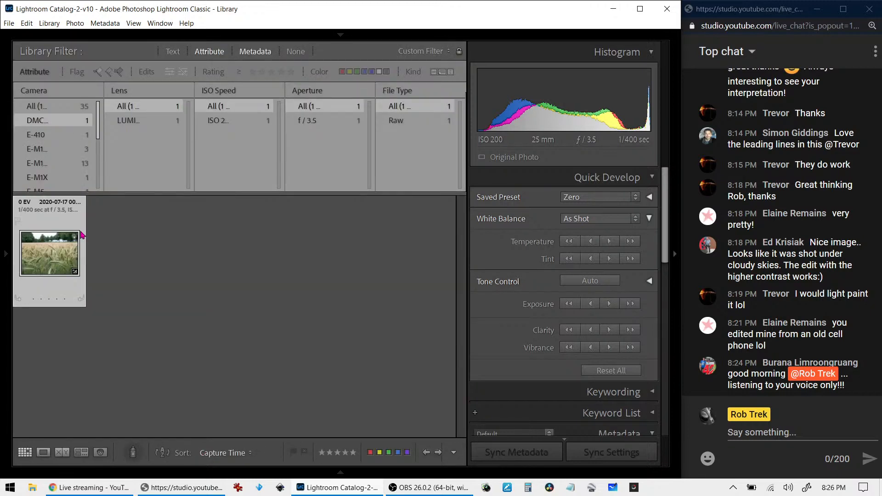
pyautogui.scroll(-1, 54, 172)
pyautogui.scroll(-2, 54, 172)
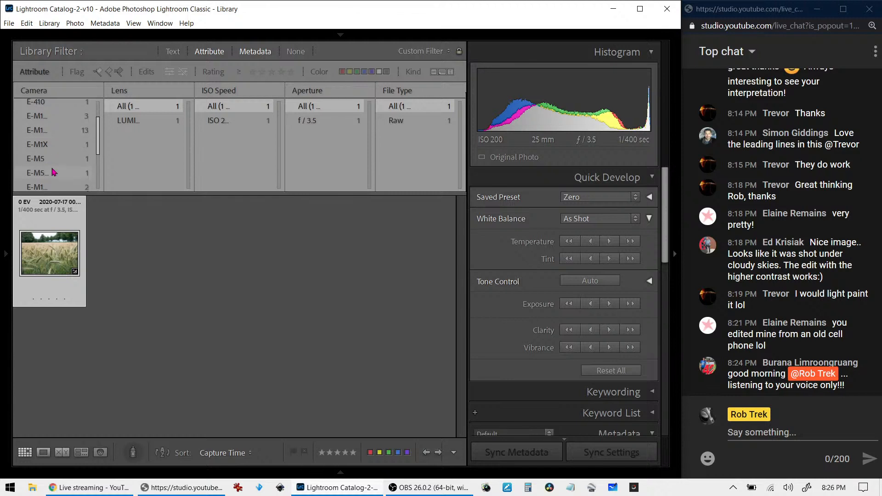
pyautogui.scroll(-2, 54, 172)
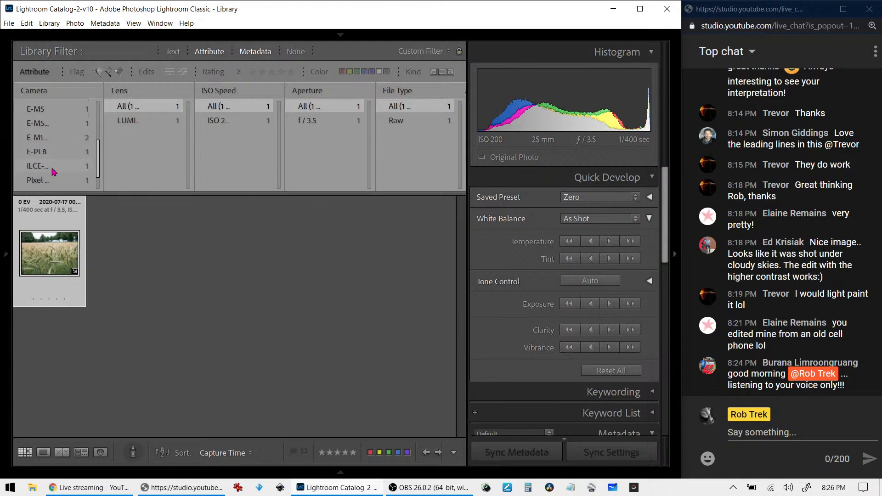
pyautogui.click(54, 171)
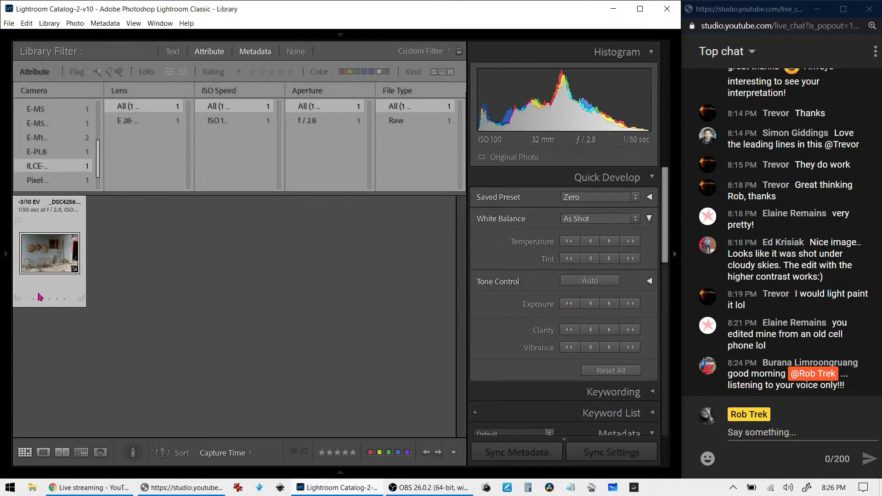
pyautogui.click(62, 180)
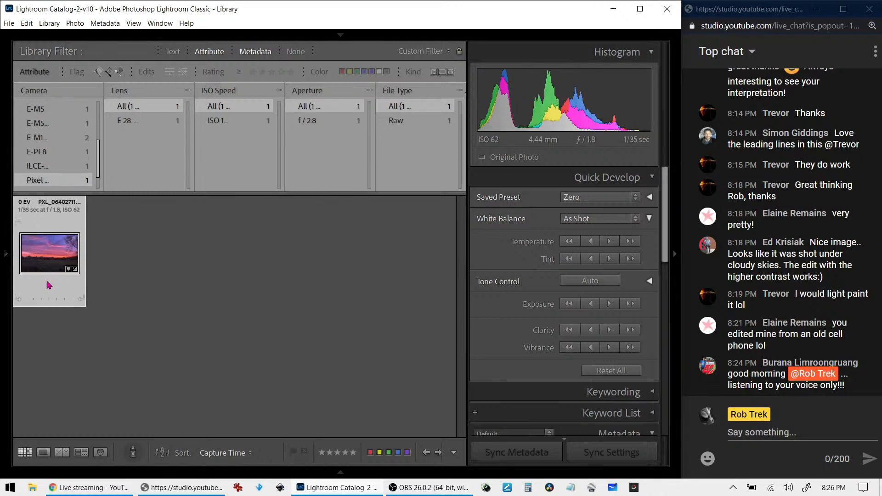
pyautogui.scroll(1, 54, 186)
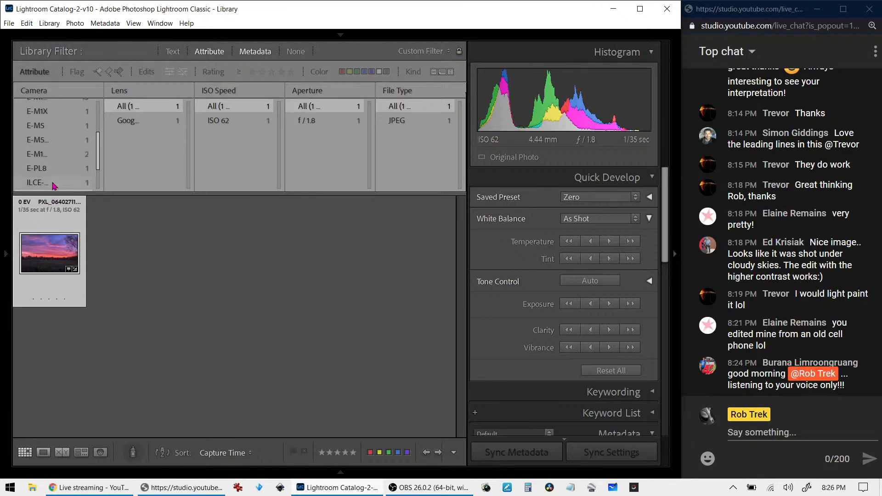
pyautogui.click(54, 170)
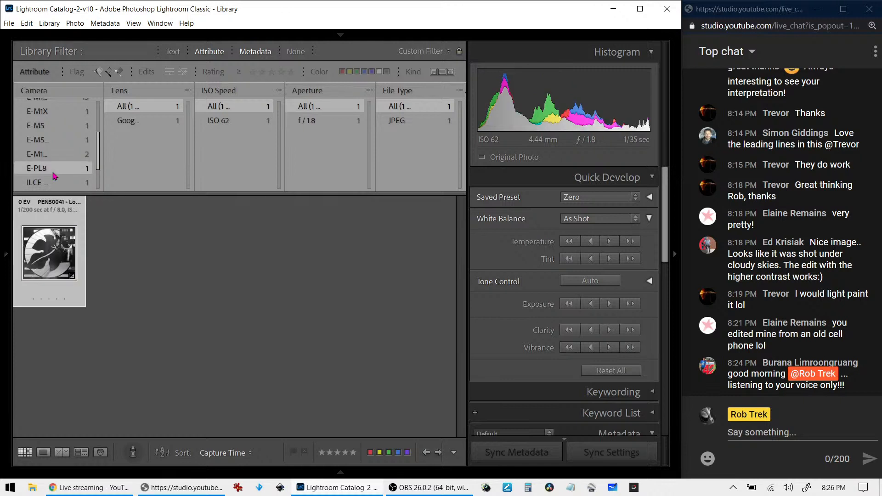
pyautogui.scroll(4, 55, 176)
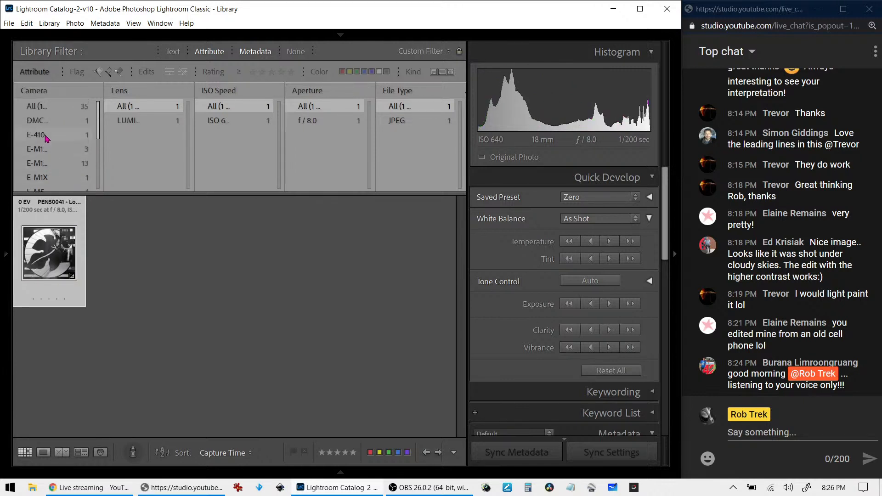
# Rate the DMC wheat photo one star, filter to ≥1 star, and unrate the PA310018 forest photo
pyautogui.click(44, 120)
pyautogui.click(36, 298)
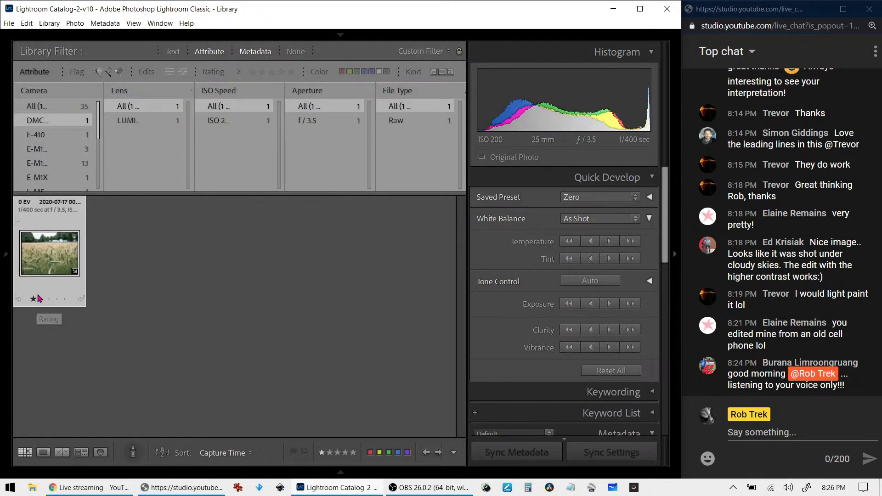
pyautogui.click(47, 110)
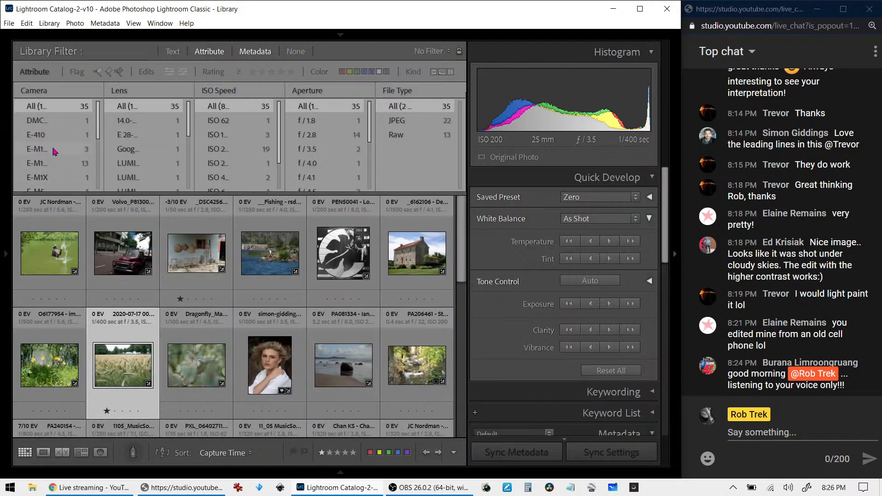
pyautogui.click(252, 71)
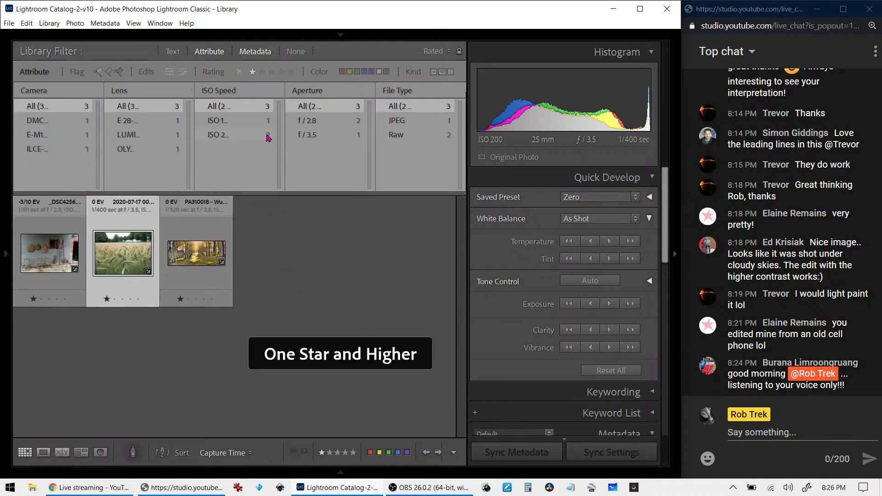
pyautogui.click(215, 249)
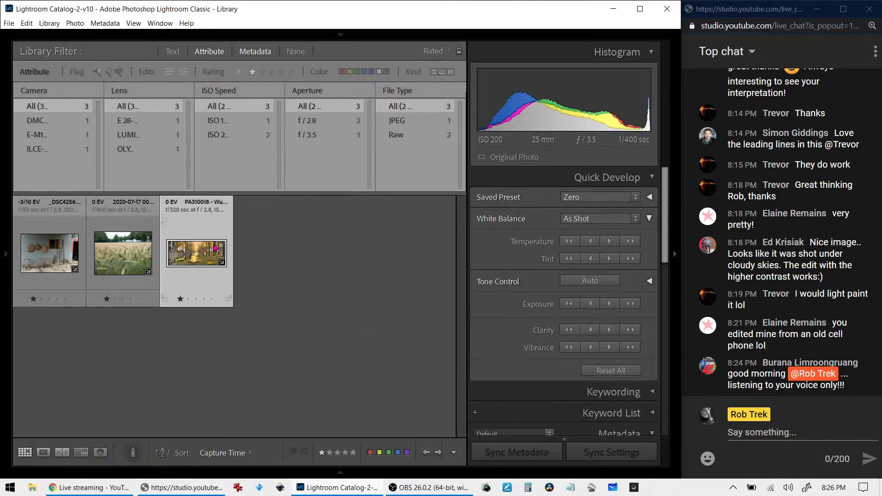
pyautogui.click(181, 299)
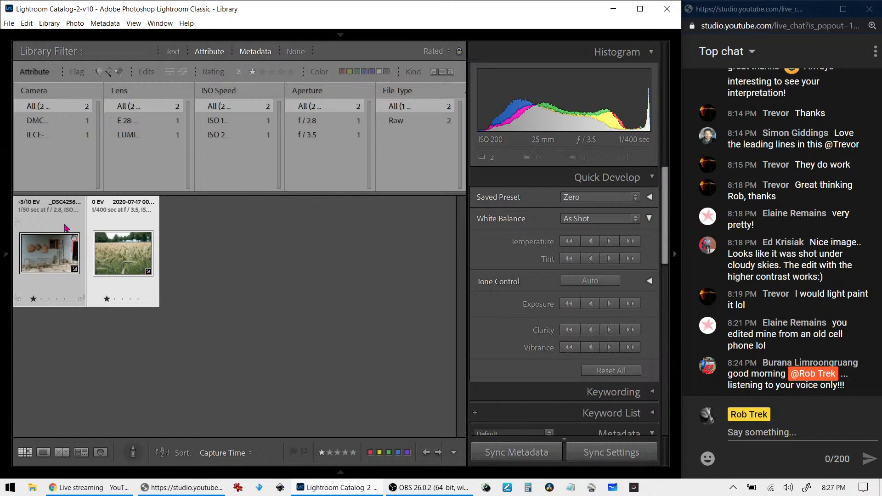
# Open the basket-wall photo full size, check its metadata, and start cropping it in Develop
pyautogui.doubleClick(74, 250)
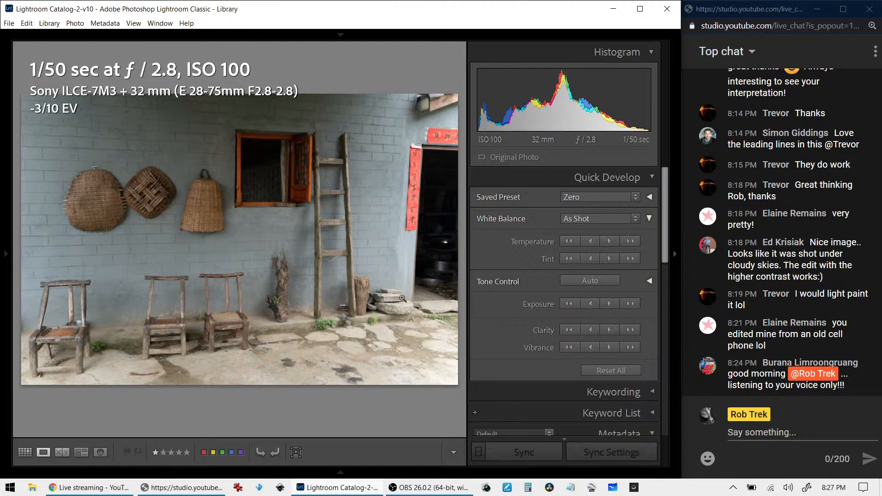
pyautogui.scroll(-5, 532, 364)
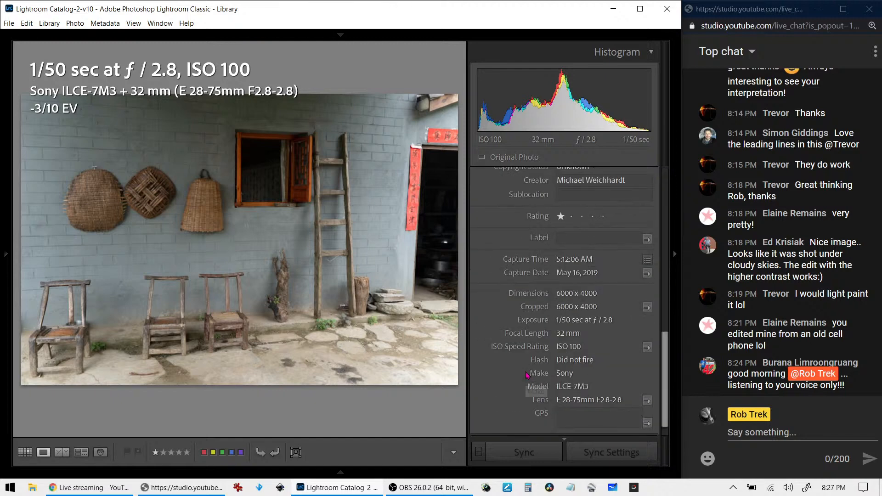
pyautogui.scroll(4, 521, 370)
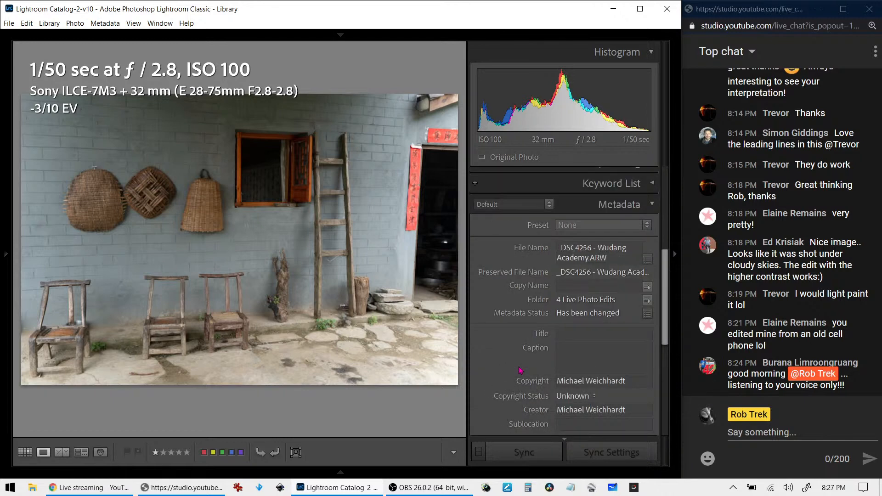
pyautogui.scroll(-5, 520, 370)
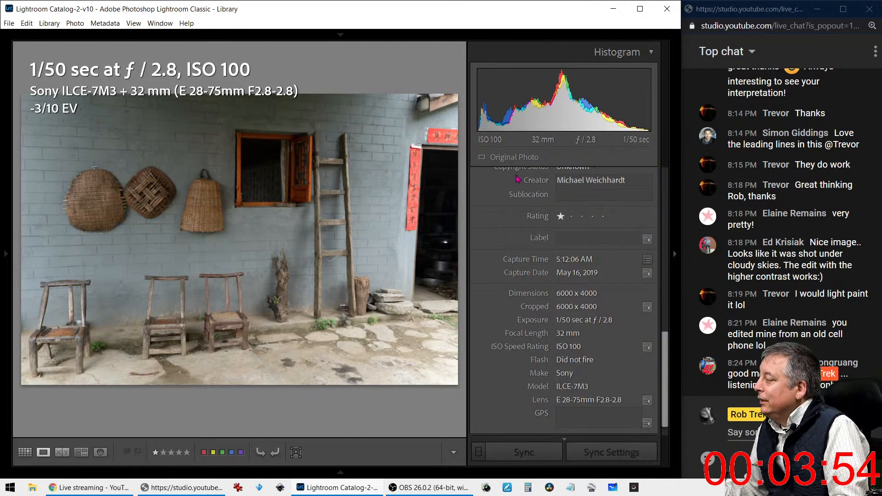
pyautogui.press('r')
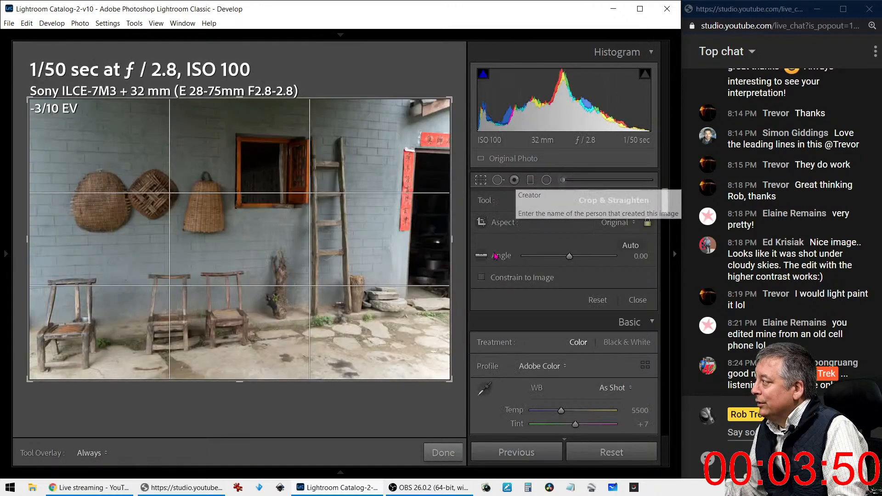
# Set the crop aspect to 1 x 1, shift the photo left, and apply the square crop
pyautogui.click(483, 182)
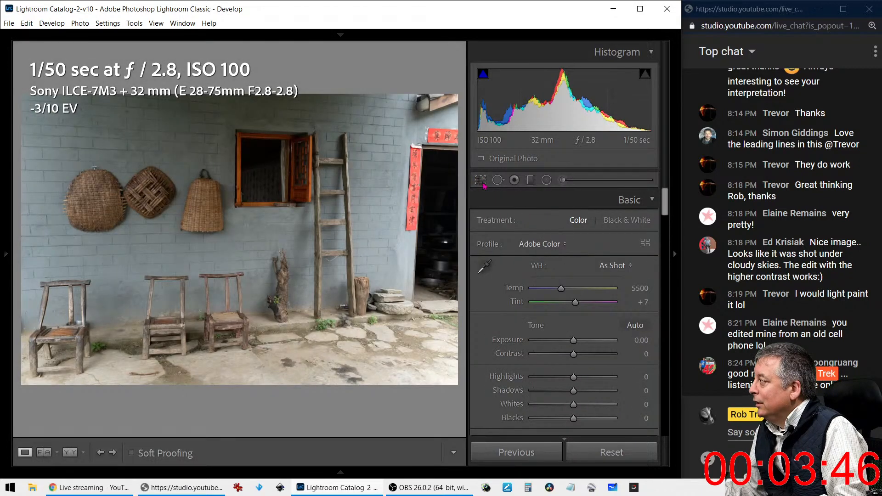
pyautogui.click(483, 182)
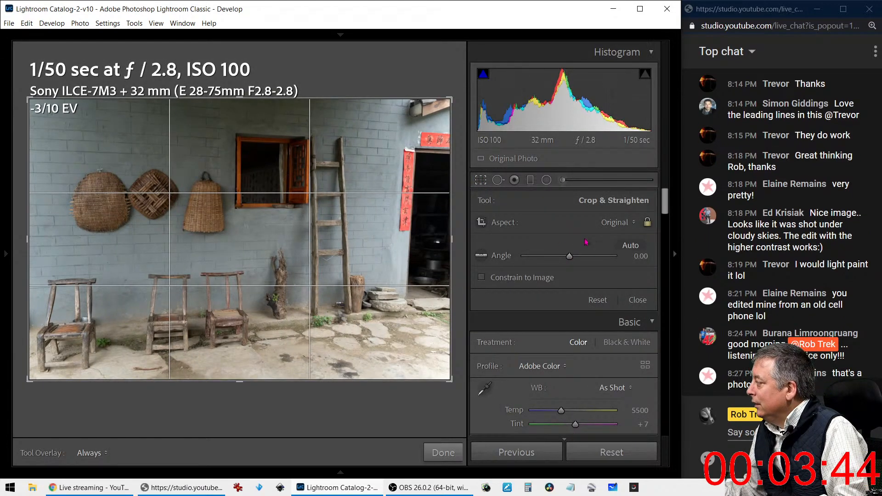
pyautogui.click(609, 224)
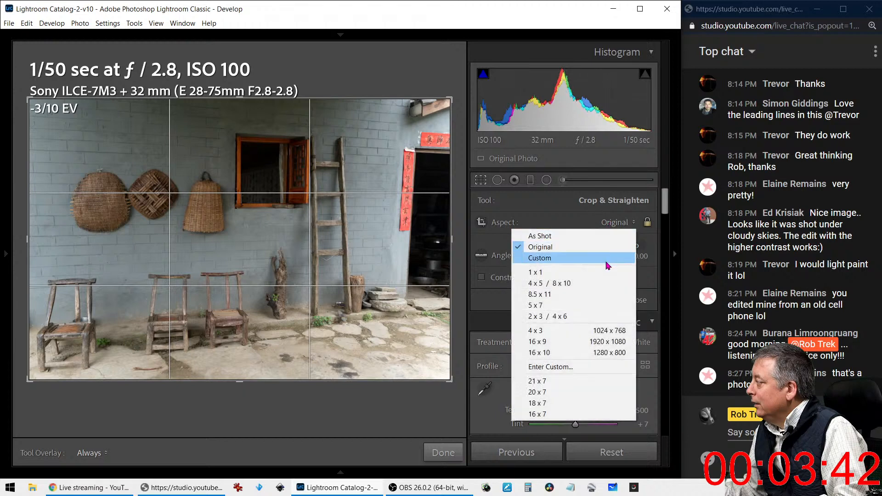
pyautogui.click(597, 272)
pyautogui.moveTo(262, 251); pyautogui.dragTo(243, 250)
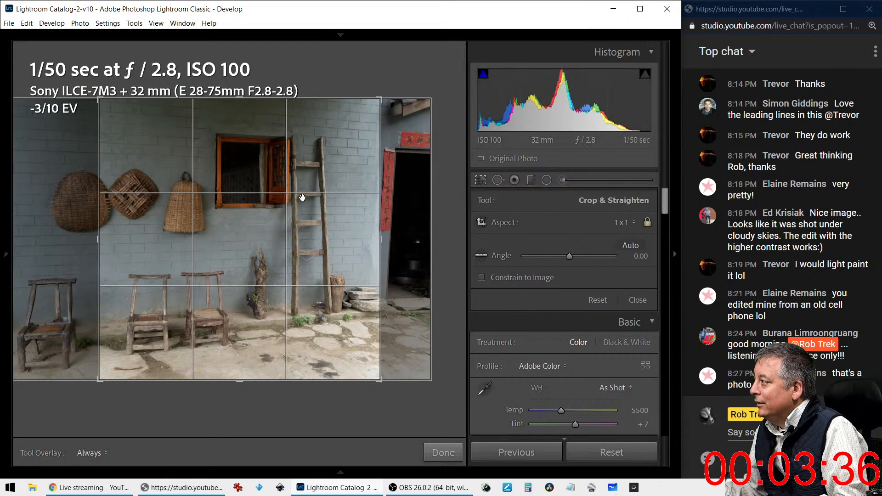
pyautogui.click(483, 181)
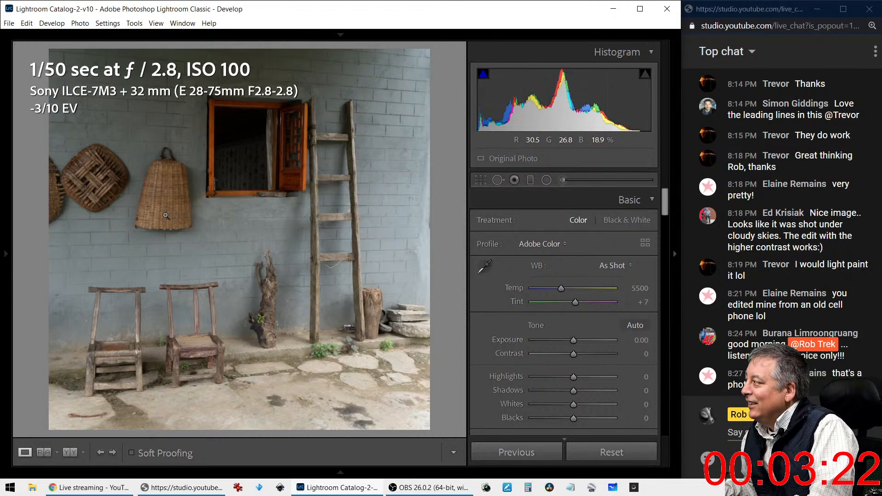
# Tighten and reposition the square crop around the window and chairs, then hide the info overlay
pyautogui.click(481, 181)
pyautogui.moveTo(348, 240); pyautogui.dragTo(369, 238)
pyautogui.moveTo(97, 380); pyautogui.dragTo(116, 371)
pyautogui.moveTo(144, 334); pyautogui.dragTo(168, 309)
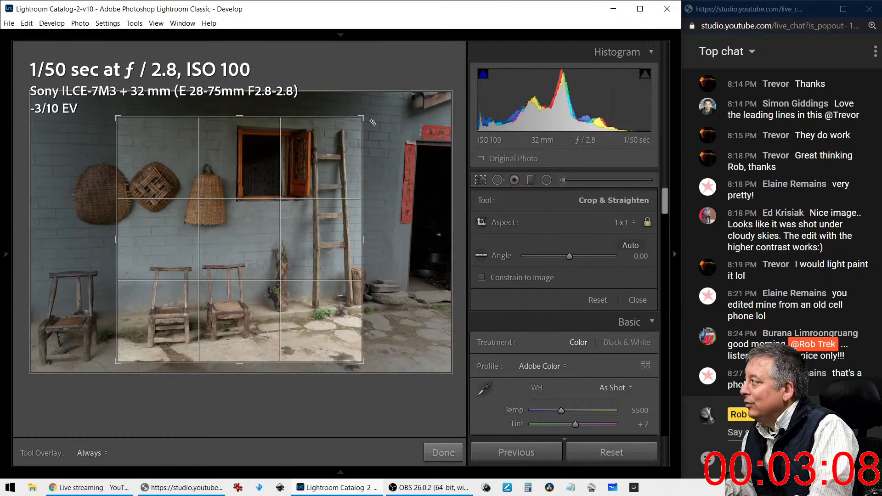
pyautogui.moveTo(372, 122); pyautogui.dragTo(392, 118)
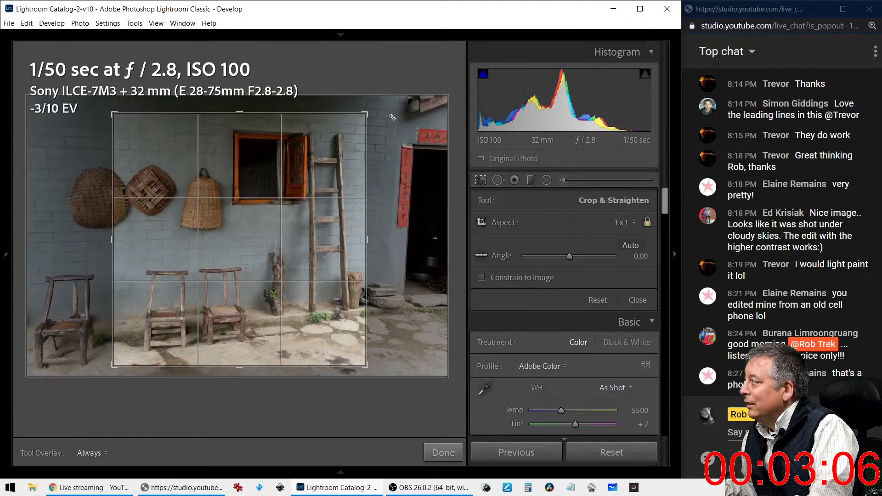
pyautogui.click(482, 180)
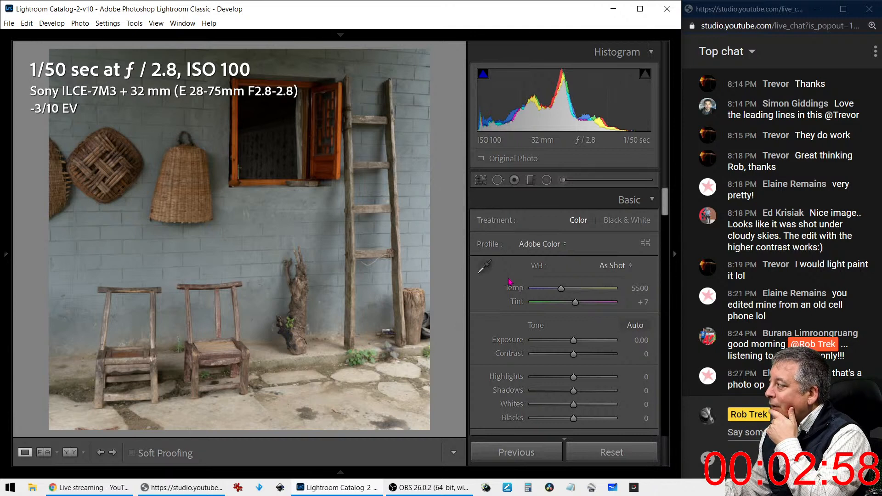
pyautogui.press('i')
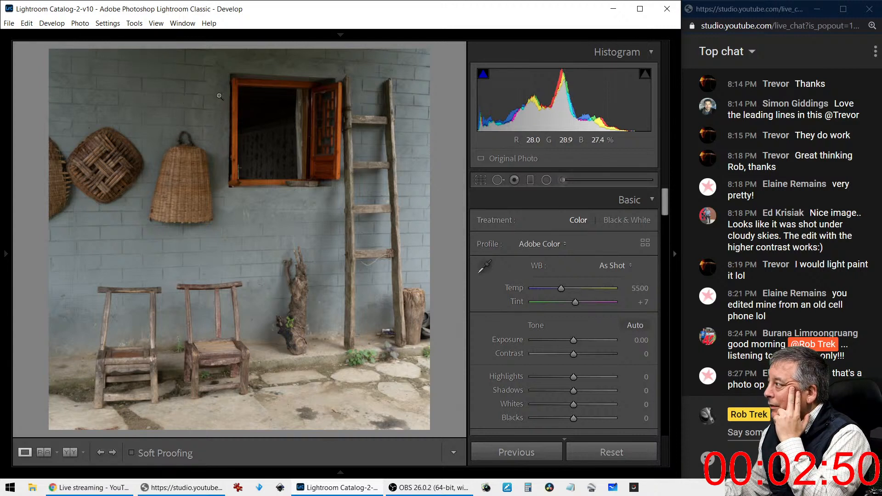
# Enlarge the square crop slightly and nudge the photo up and right over several passes
pyautogui.click(482, 183)
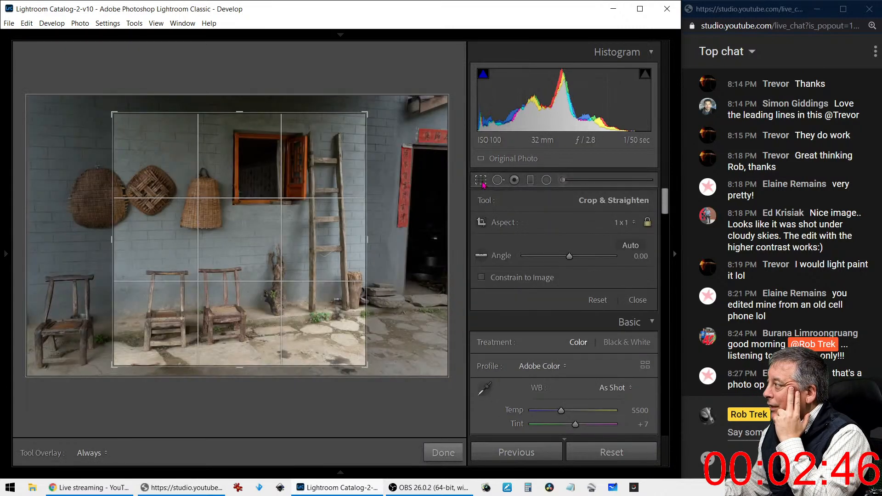
pyautogui.moveTo(370, 114); pyautogui.dragTo(372, 111)
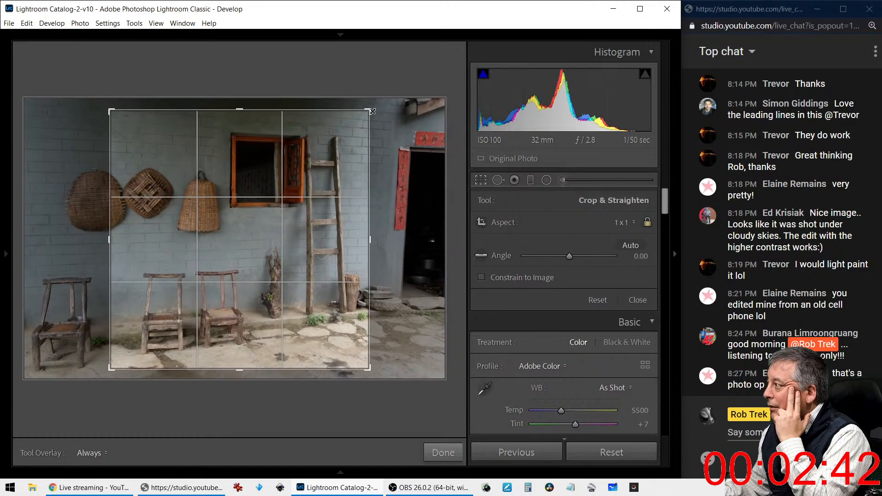
pyautogui.click(483, 181)
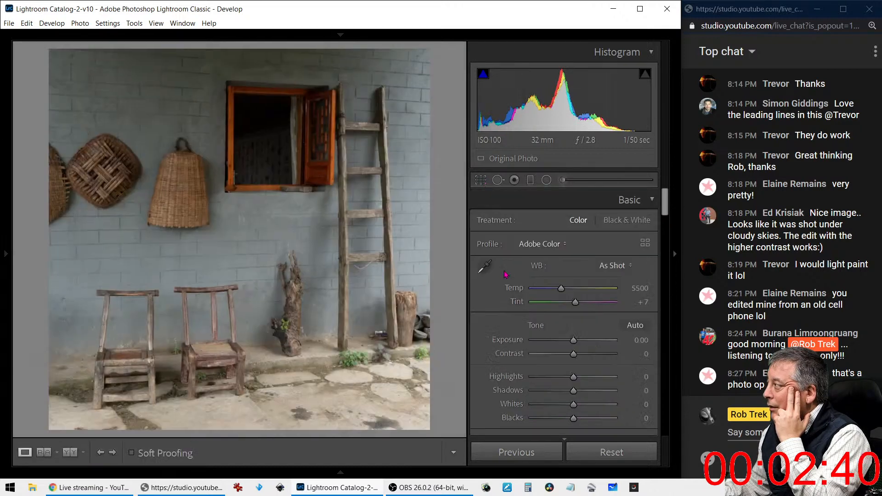
pyautogui.scroll(-8, 508, 324)
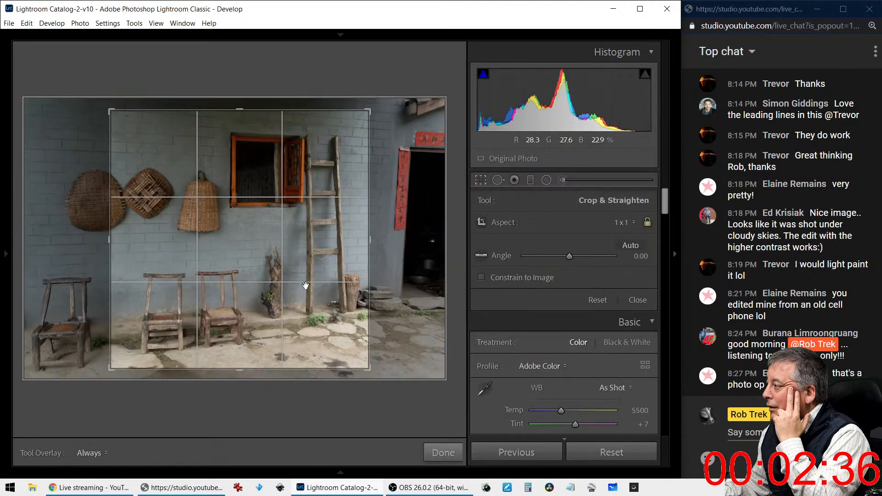
pyautogui.moveTo(217, 351); pyautogui.dragTo(253, 256)
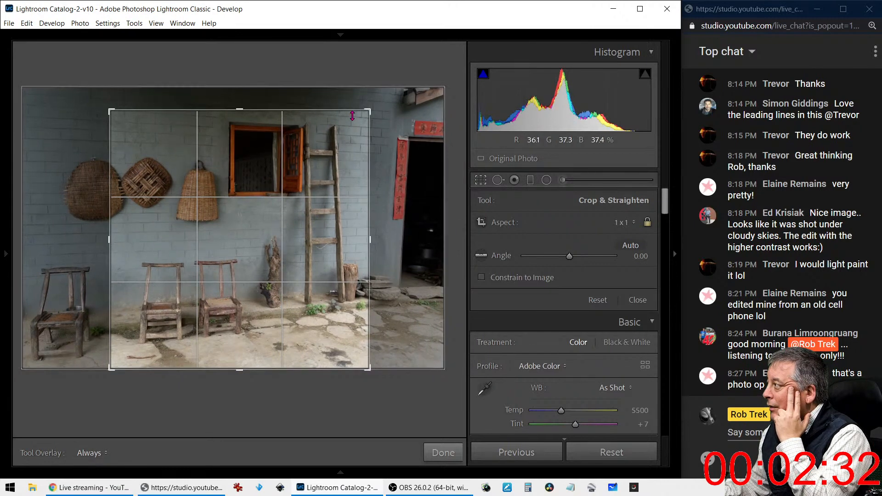
pyautogui.moveTo(361, 110); pyautogui.dragTo(365, 108)
pyautogui.moveTo(322, 141); pyautogui.dragTo(327, 141)
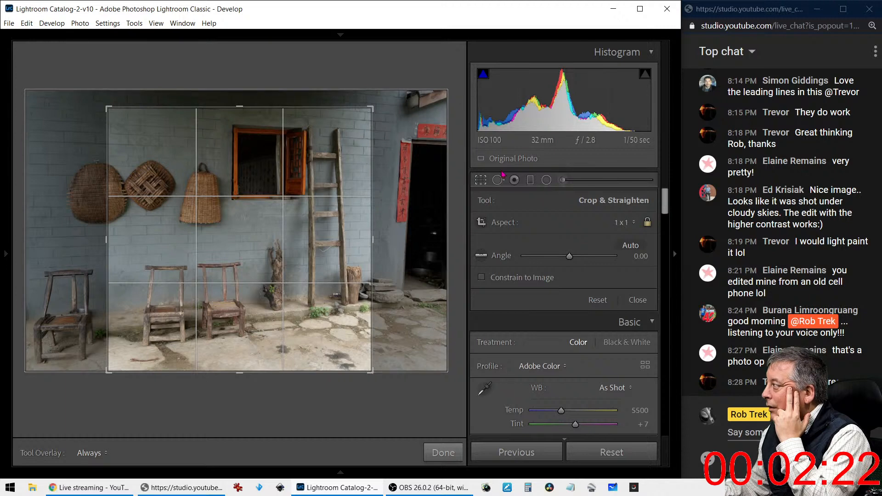
pyautogui.click(482, 183)
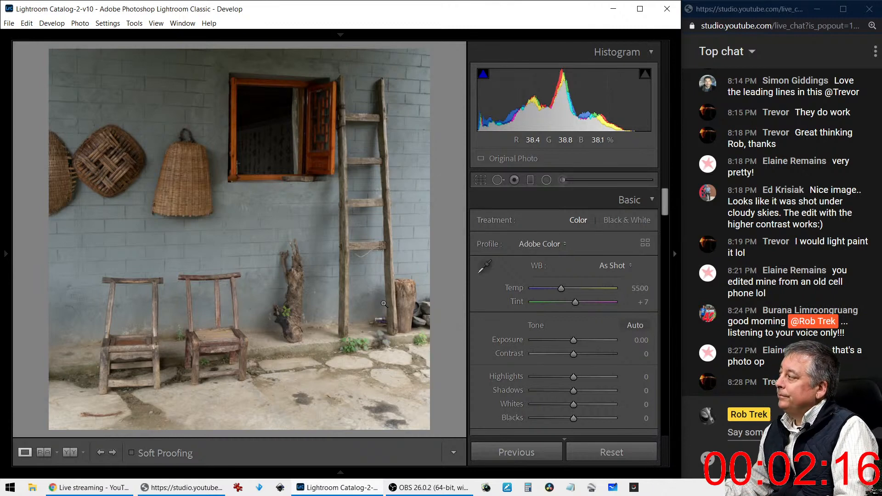
pyautogui.click(483, 181)
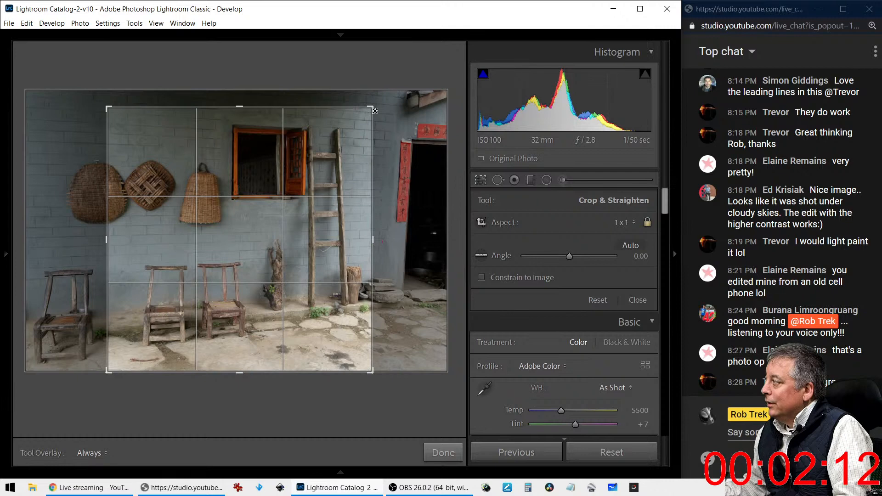
pyautogui.moveTo(379, 107); pyautogui.dragTo(380, 106)
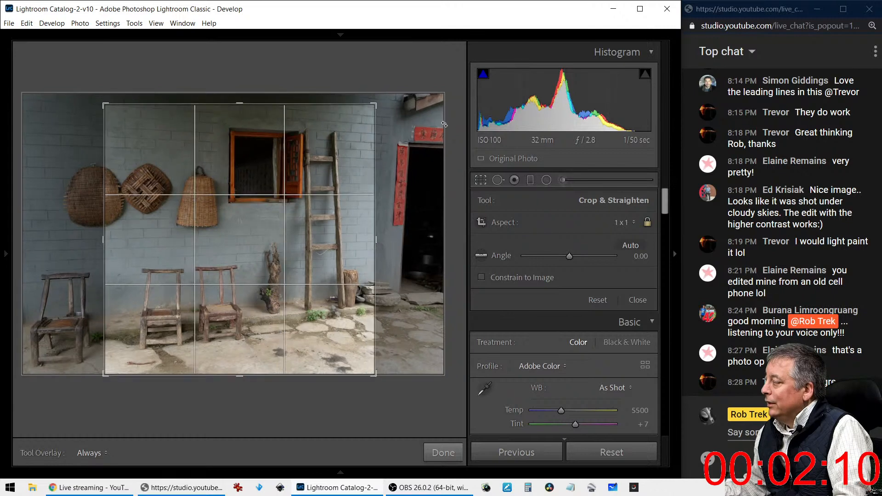
pyautogui.click(483, 181)
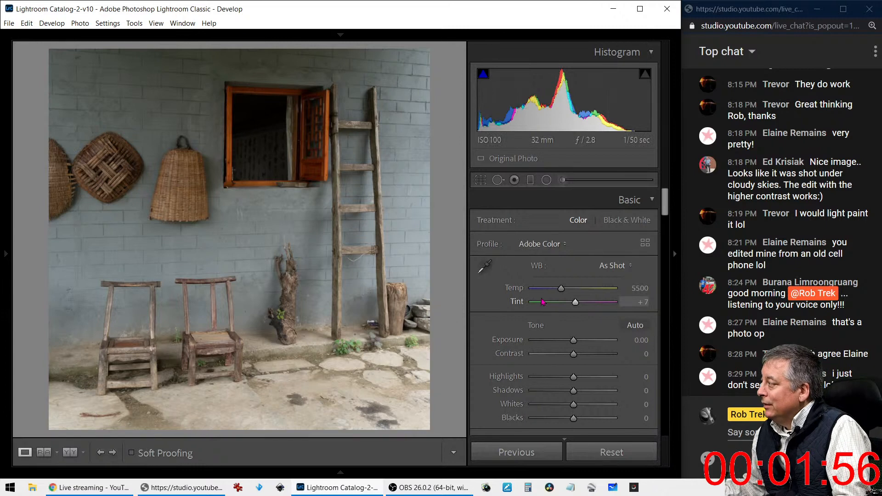
# Preview the photo in black and white, then apply Auto tone in colour
pyautogui.press('v')
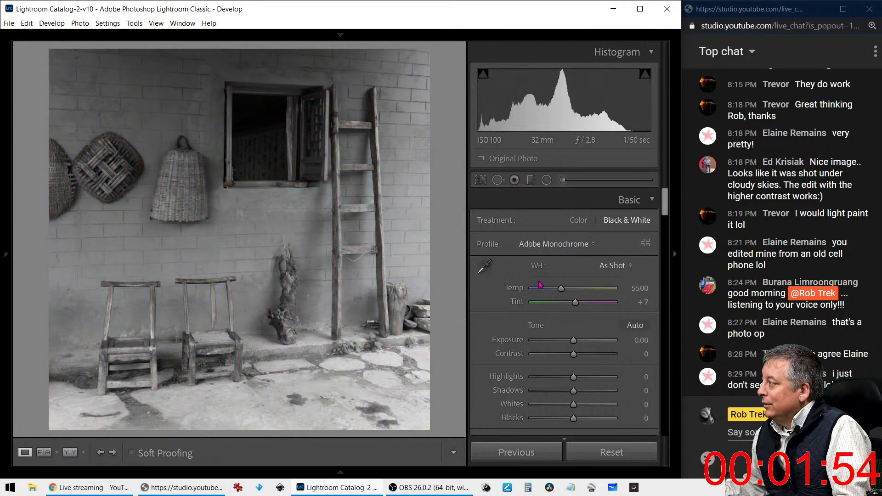
pyautogui.press('v')
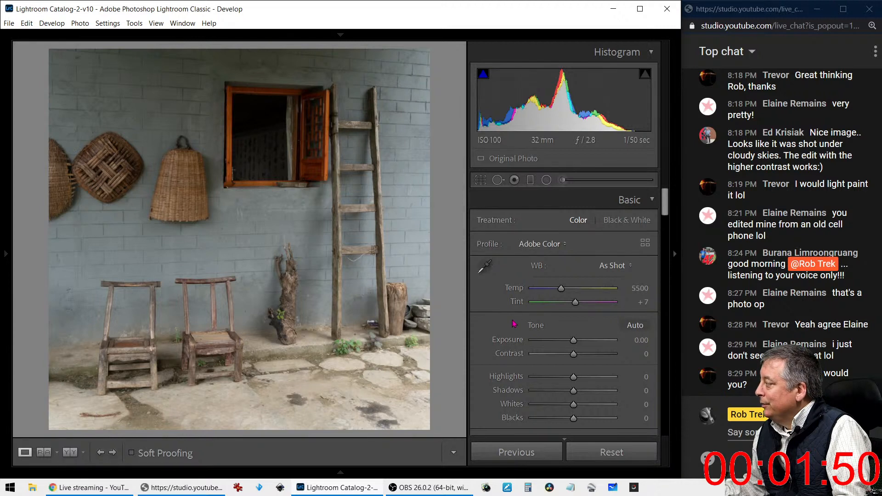
pyautogui.scroll(-5, 513, 324)
pyautogui.scroll(-1, 512, 319)
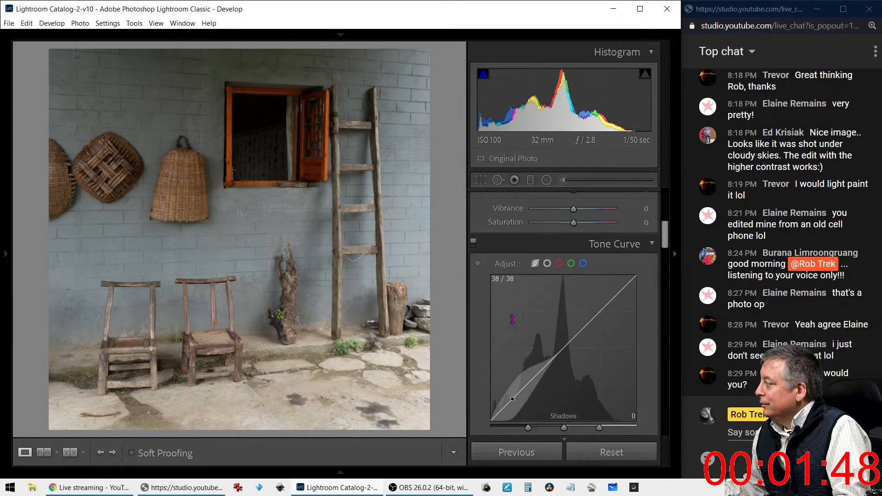
pyautogui.scroll(-4, 512, 319)
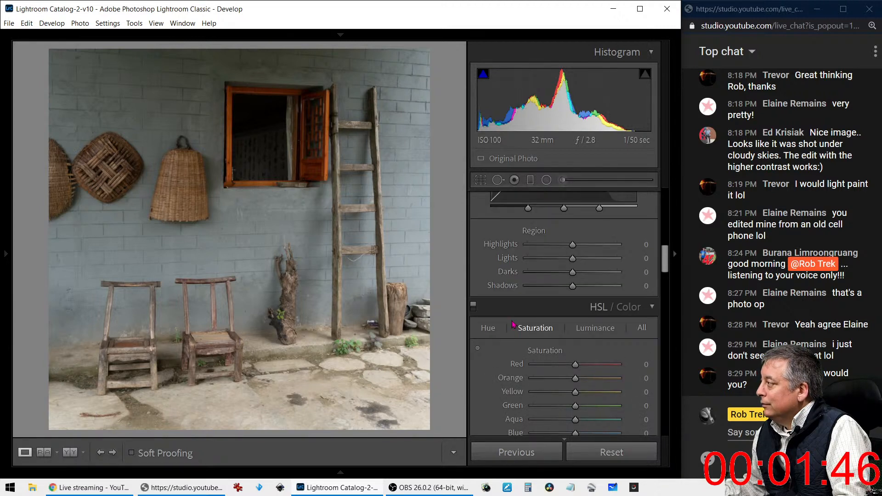
pyautogui.scroll(8, 514, 324)
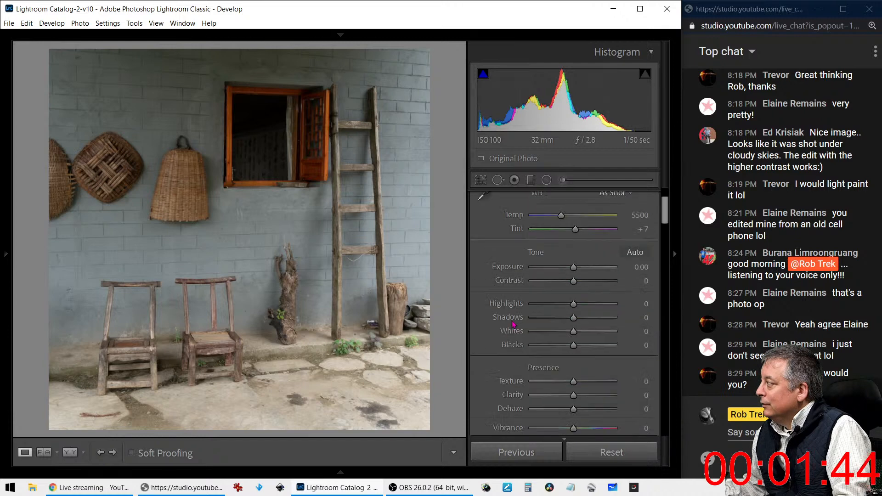
pyautogui.click(635, 252)
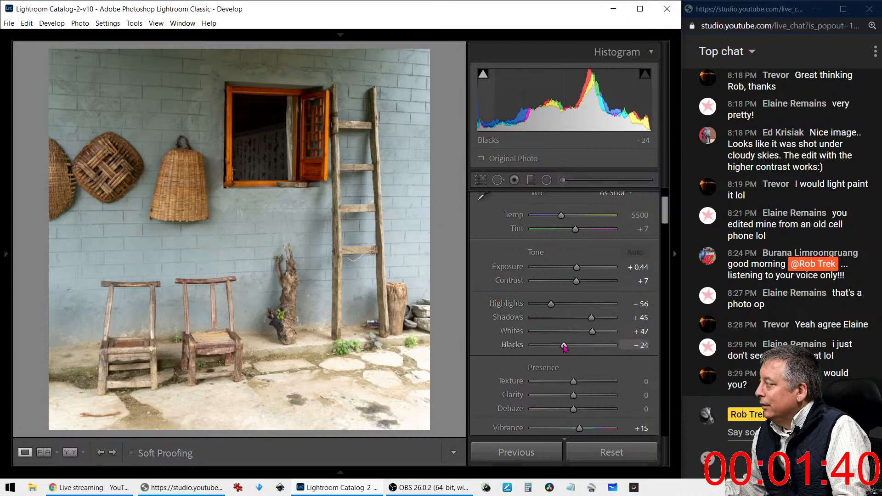
# Deepen Blacks to -52 and warm the Temp to 5886
pyautogui.moveTo(565, 346)
pyautogui.mouseDown()
pyautogui.moveTo(543, 349)
pyautogui.moveTo(554, 350)
pyautogui.mouseUp()
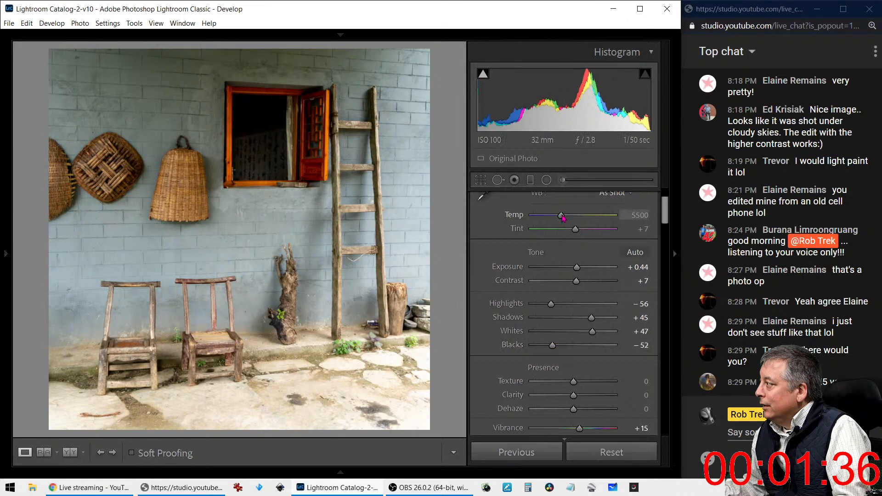
pyautogui.moveTo(561, 215)
pyautogui.mouseDown()
pyautogui.moveTo(578, 228)
pyautogui.moveTo(565, 219)
pyautogui.mouseUp()
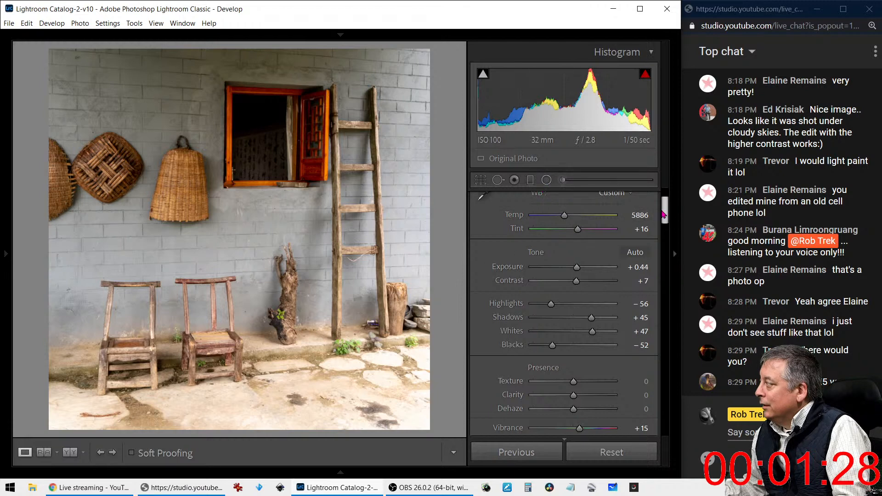
pyautogui.moveTo(665, 211); pyautogui.dragTo(657, 390)
pyautogui.scroll(-5, 565, 285)
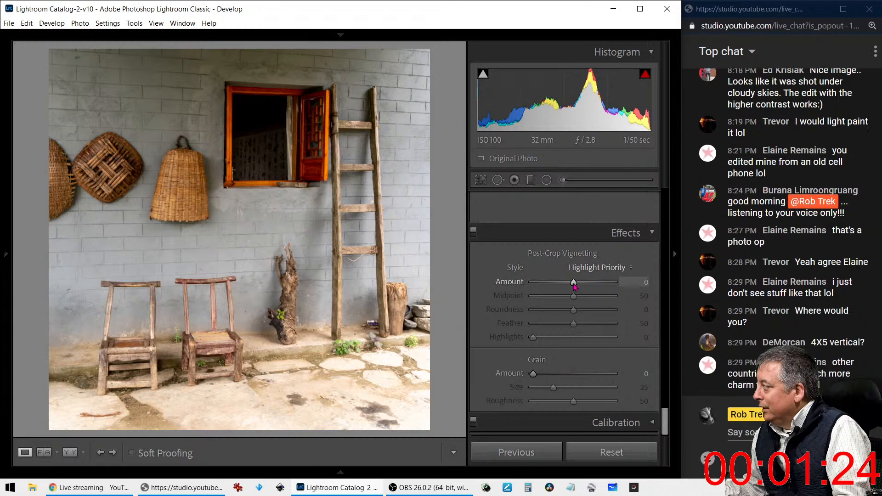
pyautogui.moveTo(574, 283); pyautogui.dragTo(559, 296)
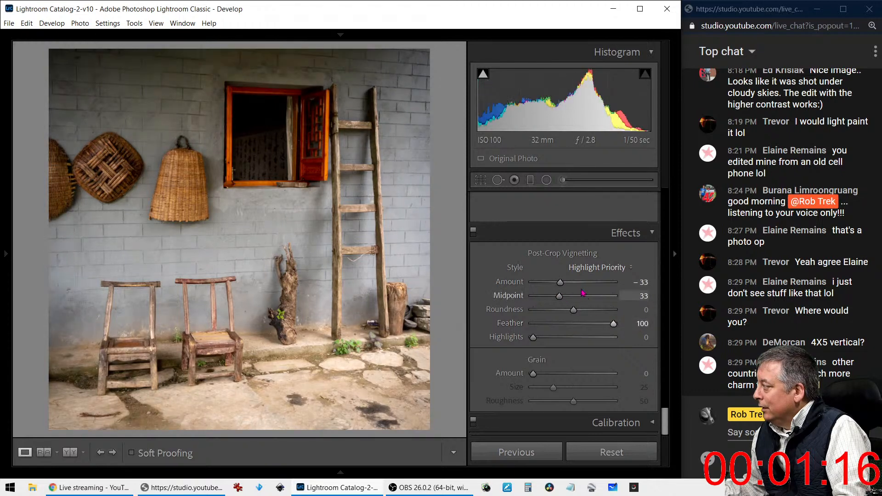
pyautogui.moveTo(565, 299)
pyautogui.mouseDown()
pyautogui.moveTo(548, 299)
pyautogui.moveTo(557, 299)
pyautogui.mouseUp()
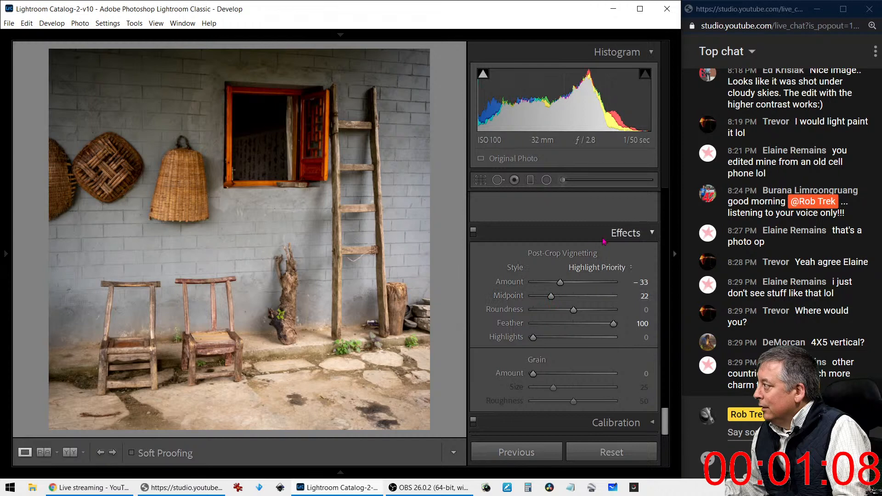
pyautogui.scroll(3, 573, 253)
pyautogui.scroll(10, 573, 253)
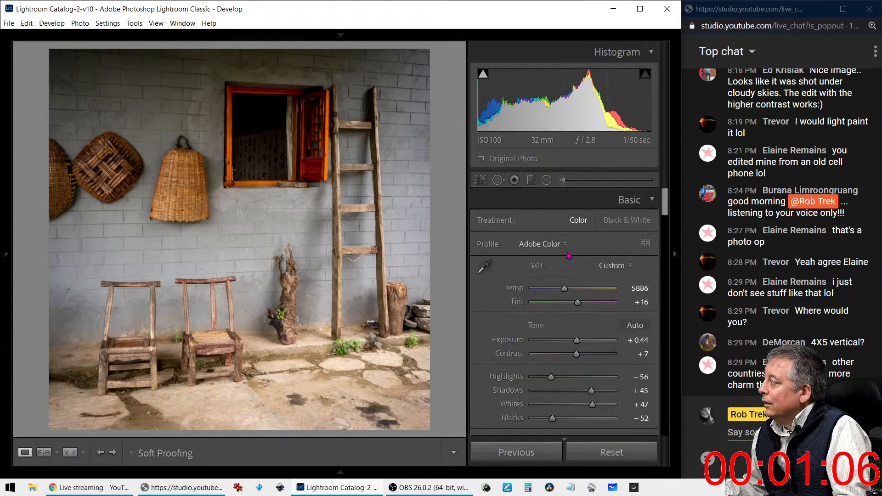
# Raise Shadows to +100 after a quick 1:1 zoom check, and reopen the crop
pyautogui.scroll(-3, 568, 257)
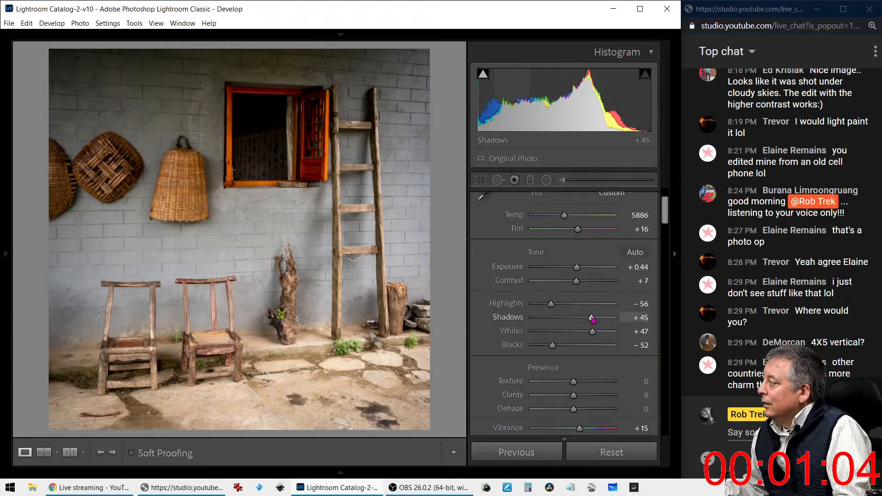
pyautogui.moveTo(593, 317); pyautogui.dragTo(610, 317)
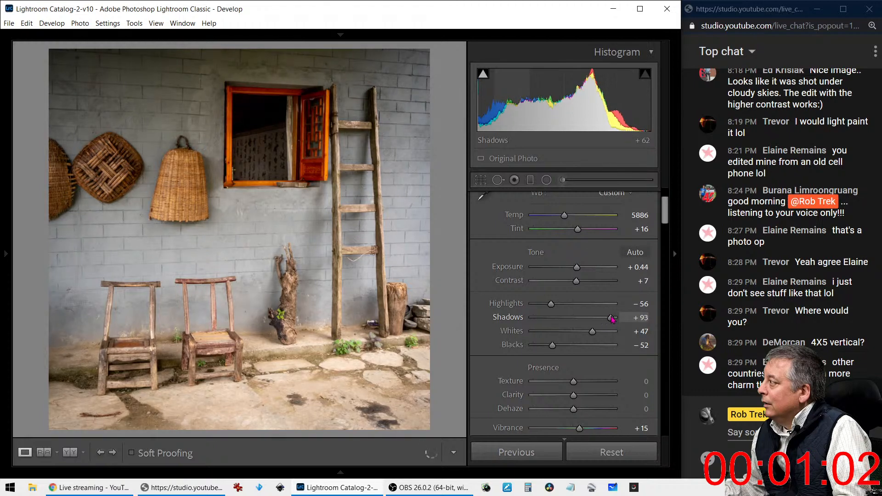
pyautogui.click(277, 161)
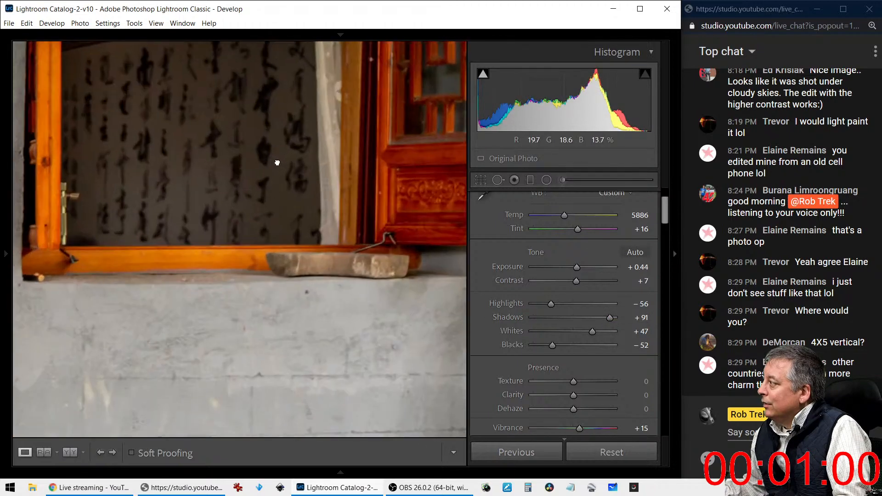
pyautogui.click(277, 161)
pyautogui.moveTo(610, 317); pyautogui.dragTo(622, 322)
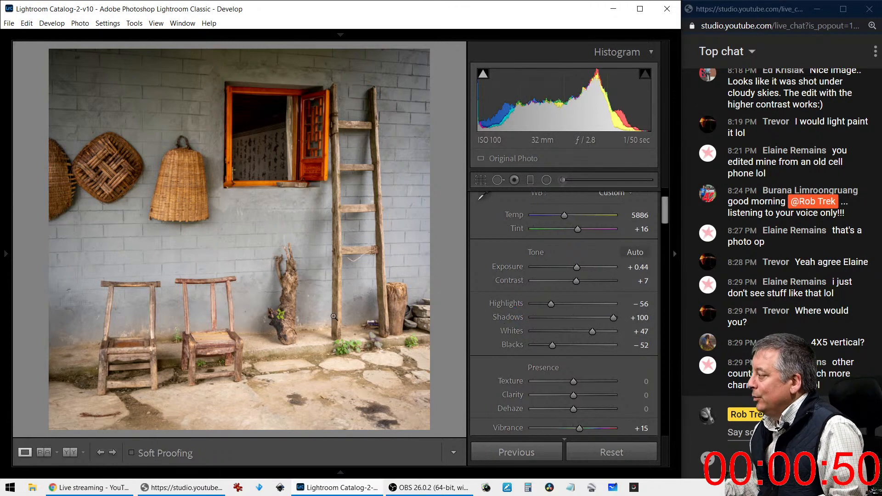
pyautogui.click(475, 180)
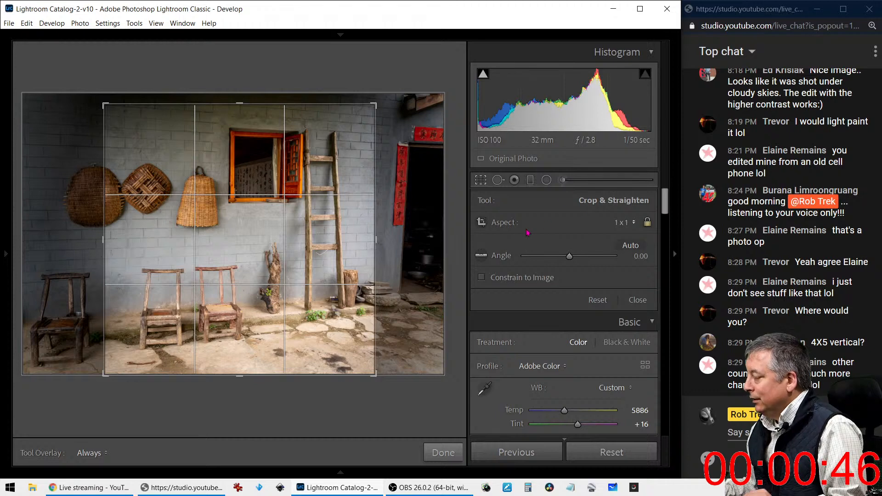
# Shrink the square crop tightly around the orange window and ladder and apply it
pyautogui.press('Return')
pyautogui.press('r')
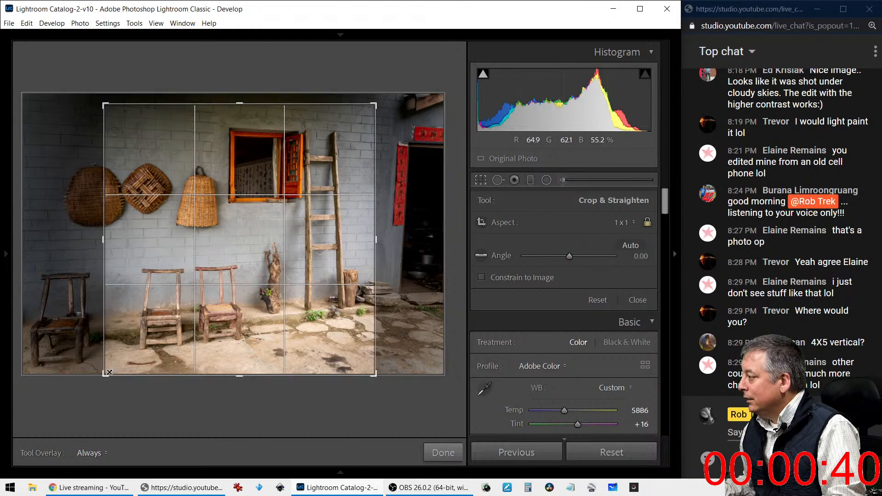
pyautogui.moveTo(106, 373); pyautogui.dragTo(136, 311)
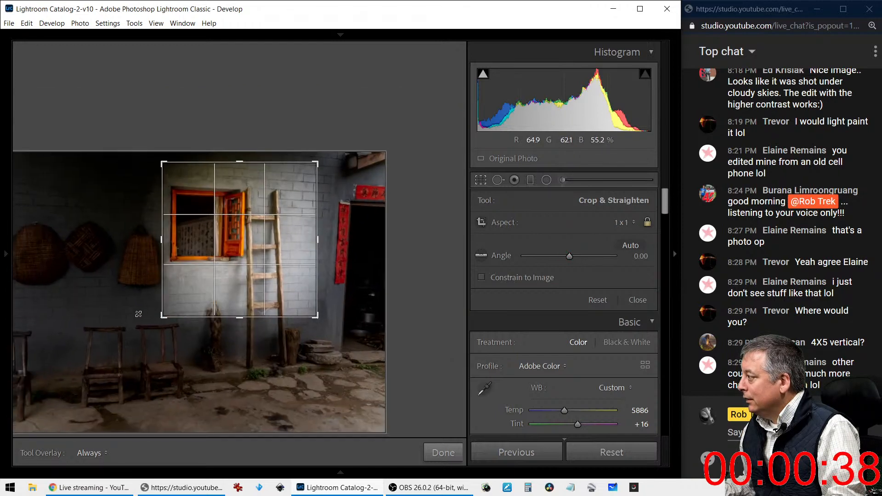
pyautogui.moveTo(235, 270); pyautogui.dragTo(241, 260)
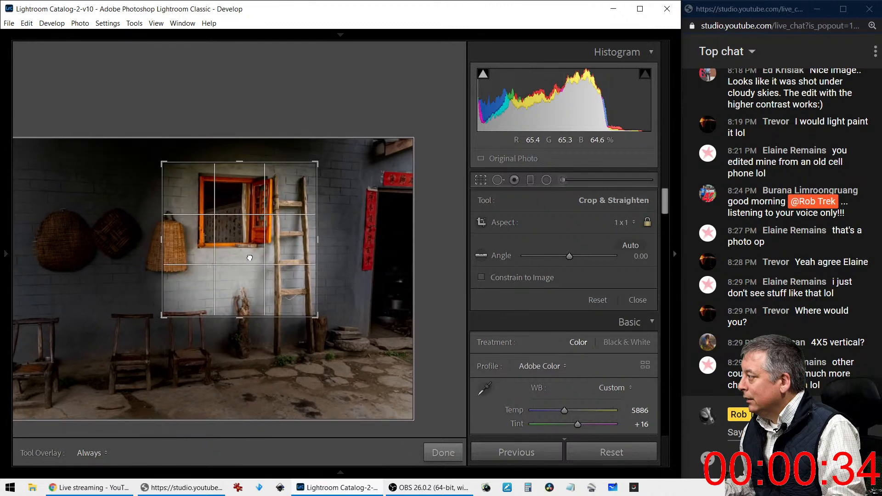
pyautogui.moveTo(250, 258); pyautogui.dragTo(247, 262)
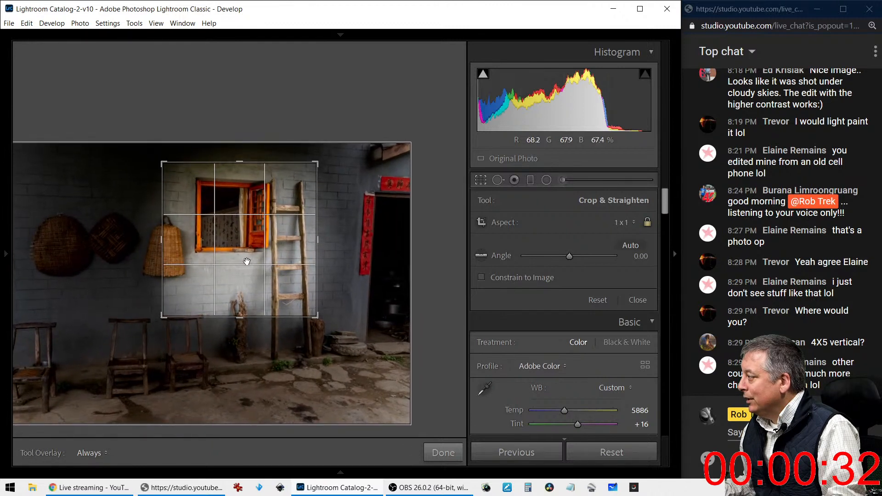
pyautogui.click(481, 181)
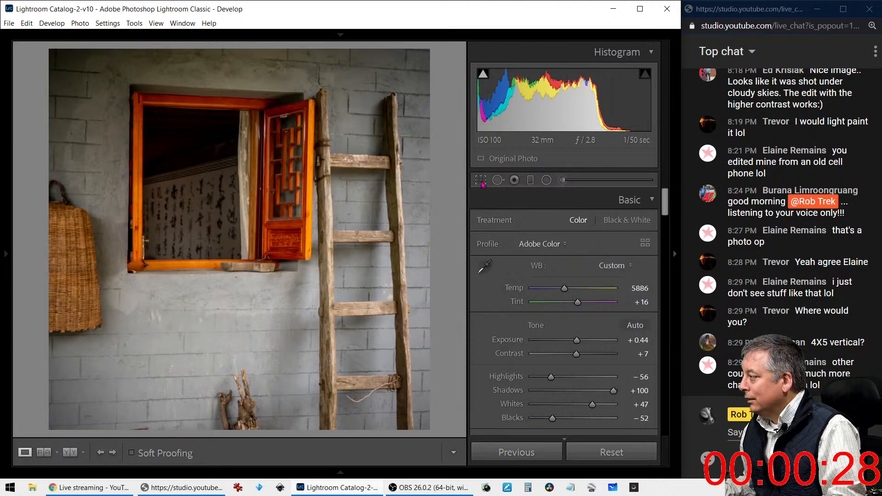
# Switch the crop aspect to 4 x 3 and reshape it into a landscape frame
pyautogui.click(481, 180)
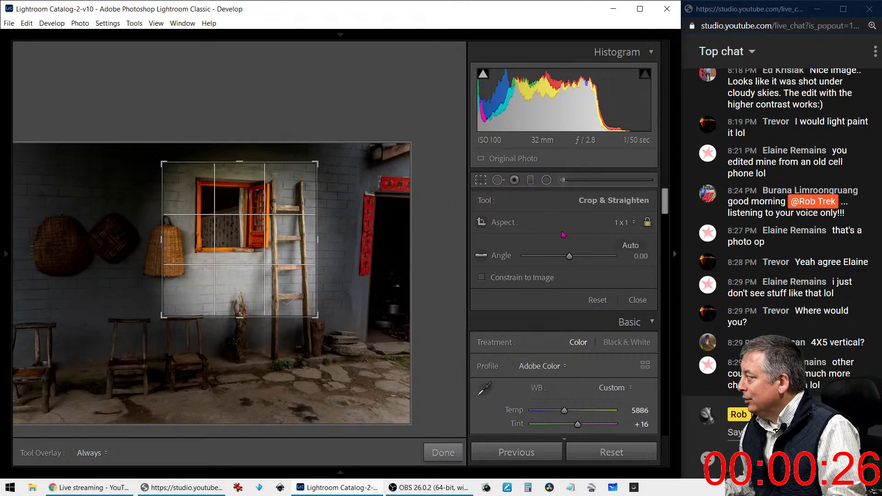
pyautogui.click(612, 228)
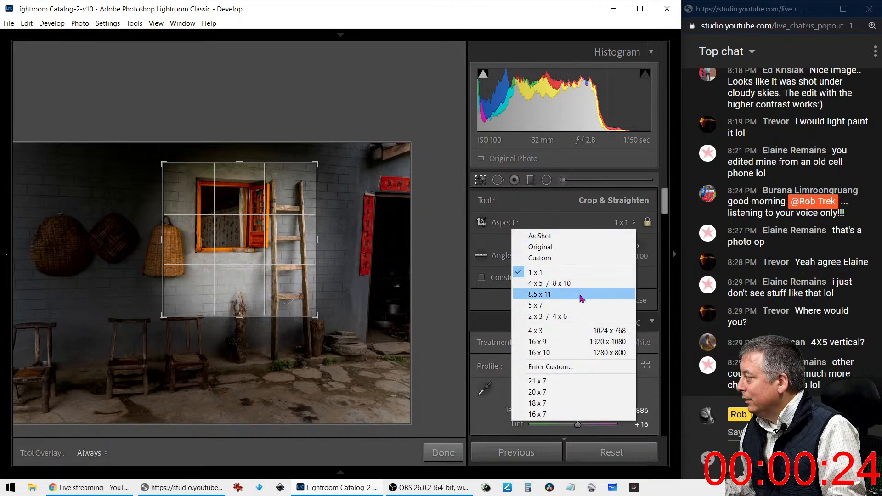
pyautogui.click(574, 330)
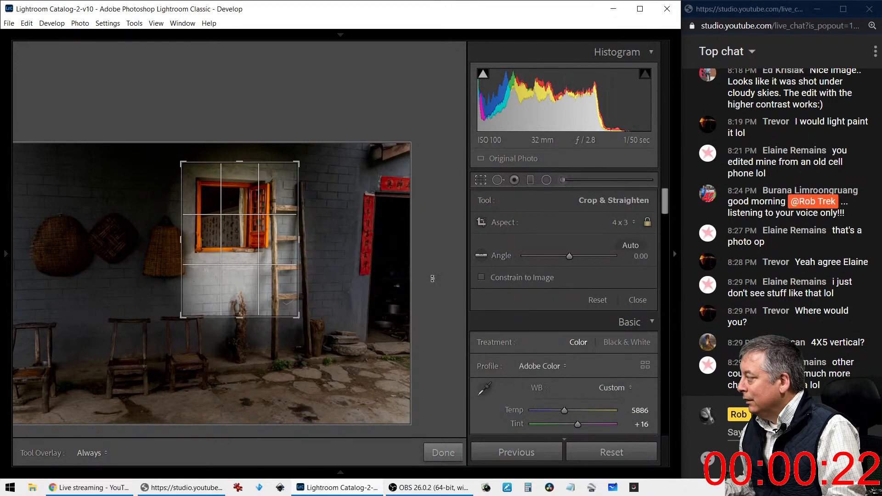
pyautogui.moveTo(293, 165); pyautogui.dragTo(299, 257)
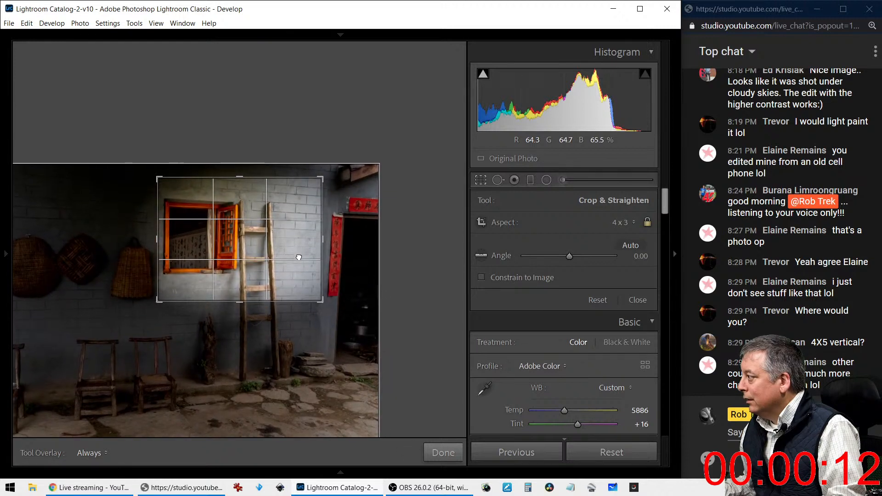
# Pull the 4 x 3 crop in closer around the window and apply it
pyautogui.click(480, 184)
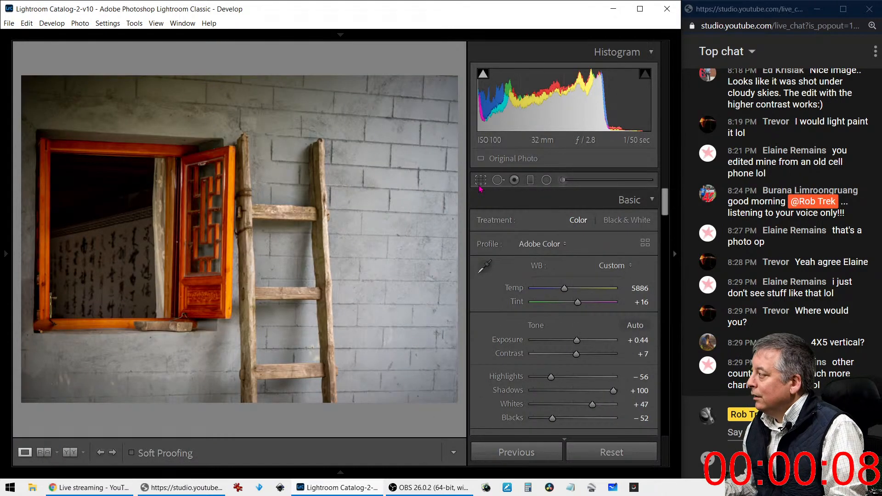
pyautogui.click(480, 184)
pyautogui.moveTo(324, 181); pyautogui.dragTo(315, 184)
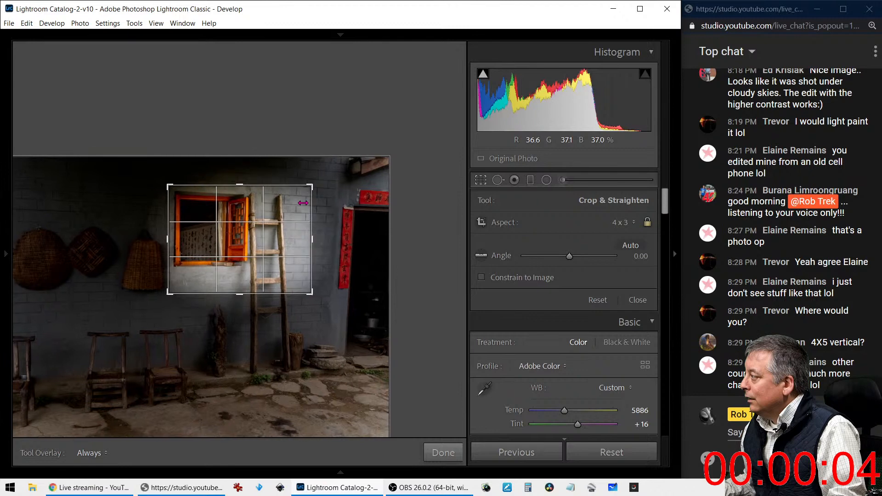
pyautogui.click(481, 182)
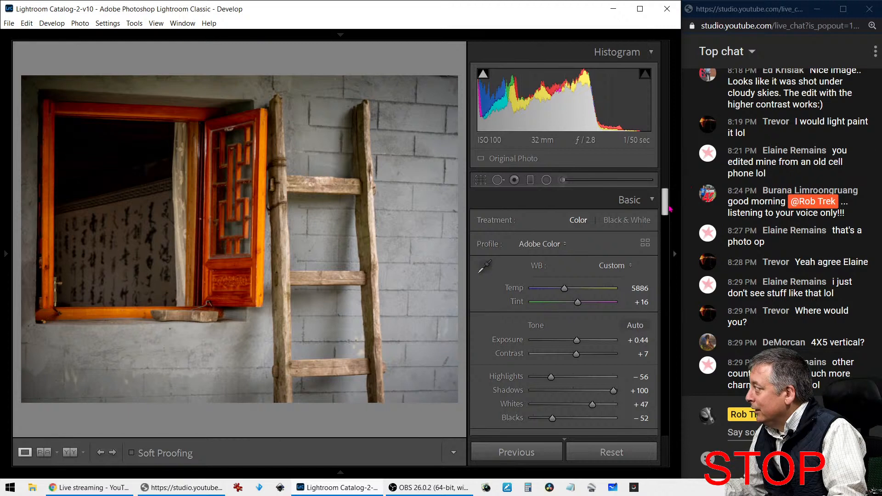
# Ease the vignette Amount to -14, set Whites to +30 and Highlights to +9
pyautogui.moveTo(669, 209); pyautogui.dragTo(653, 385)
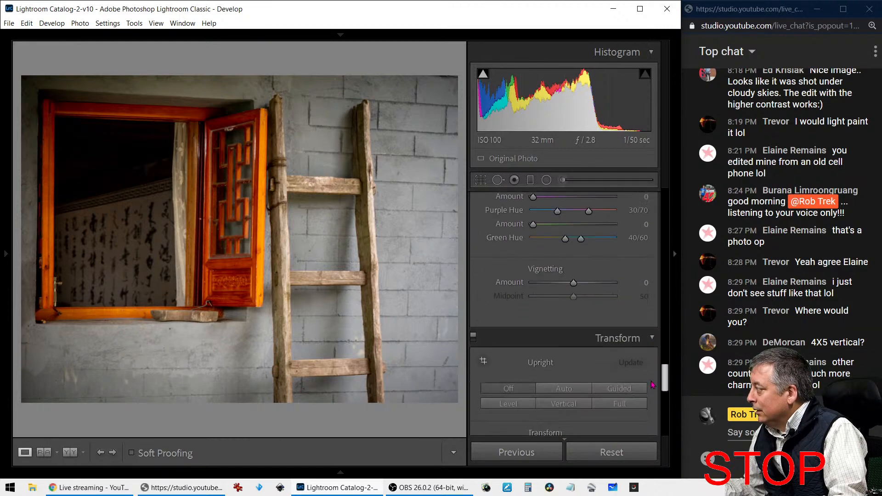
pyautogui.scroll(-8, 579, 363)
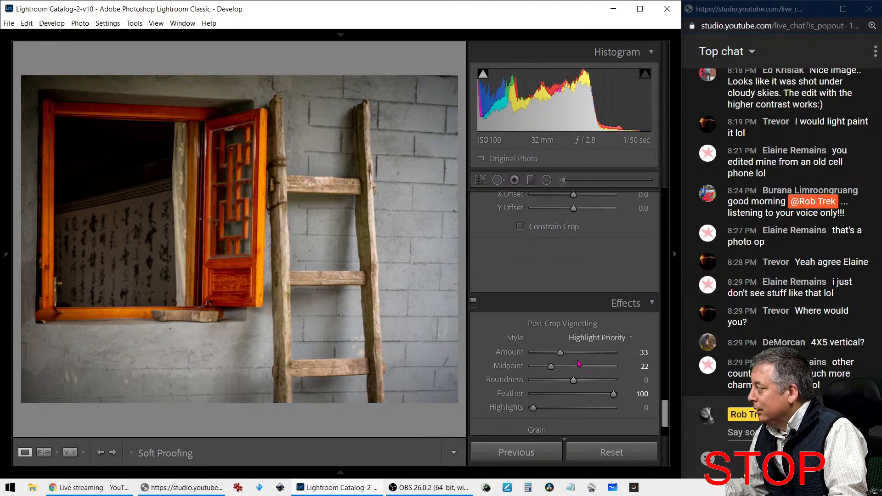
pyautogui.doubleClick(560, 352)
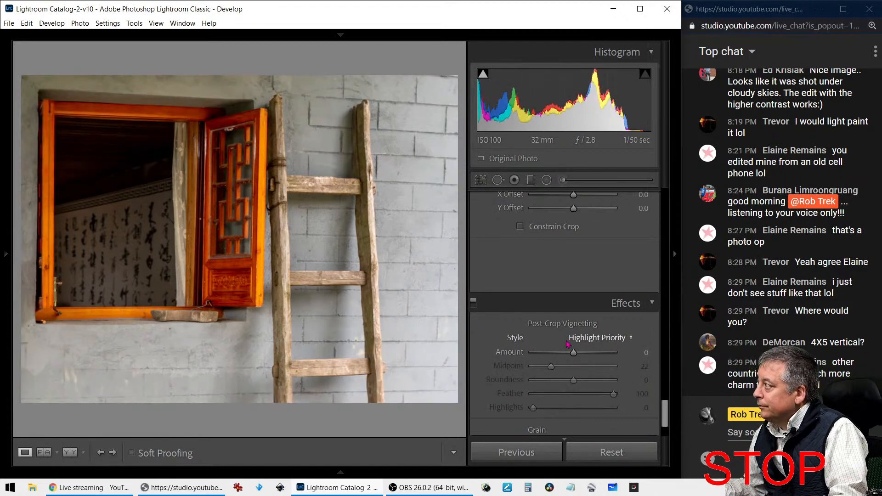
pyautogui.moveTo(573, 352); pyautogui.dragTo(568, 353)
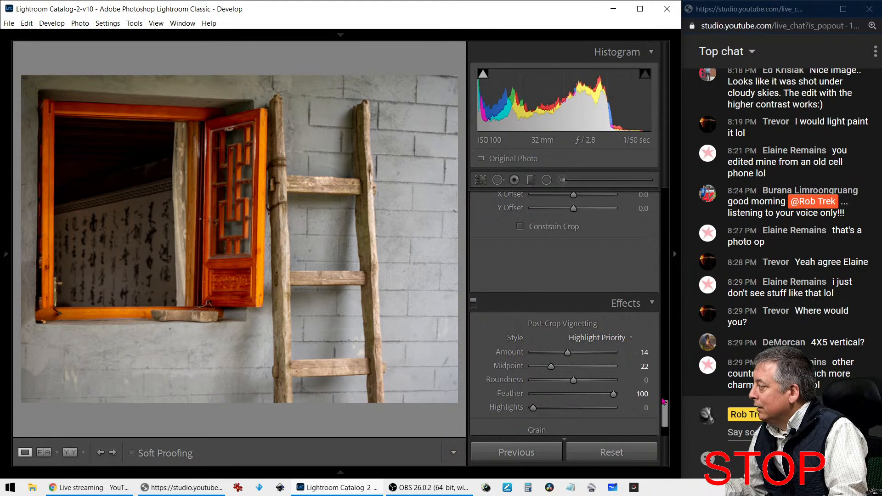
pyautogui.moveTo(665, 410); pyautogui.dragTo(679, 200)
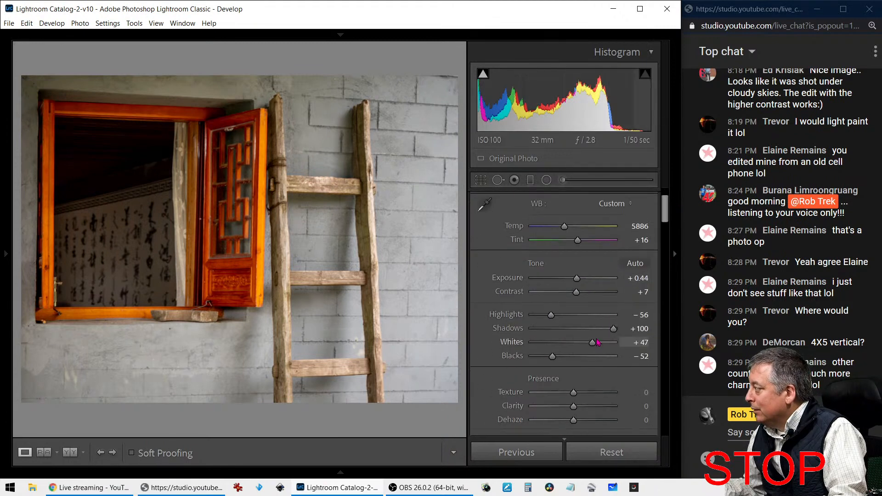
pyautogui.moveTo(594, 344); pyautogui.dragTo(586, 348)
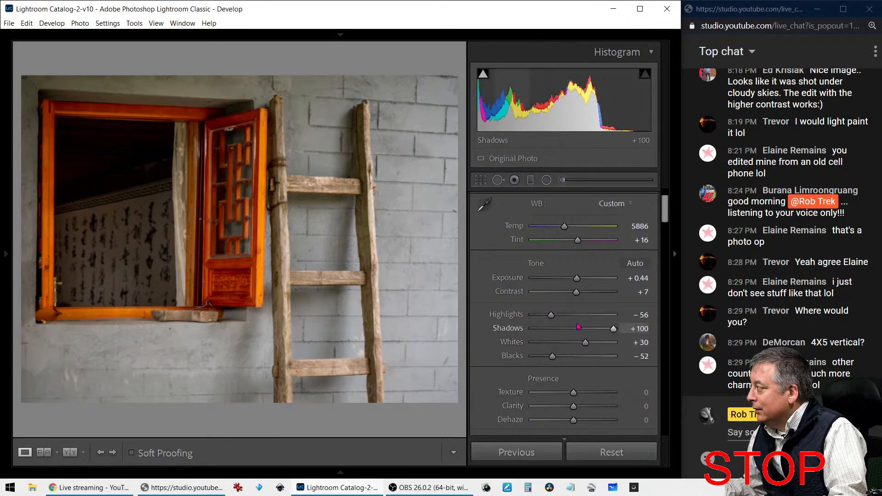
pyautogui.moveTo(551, 315); pyautogui.dragTo(577, 315)
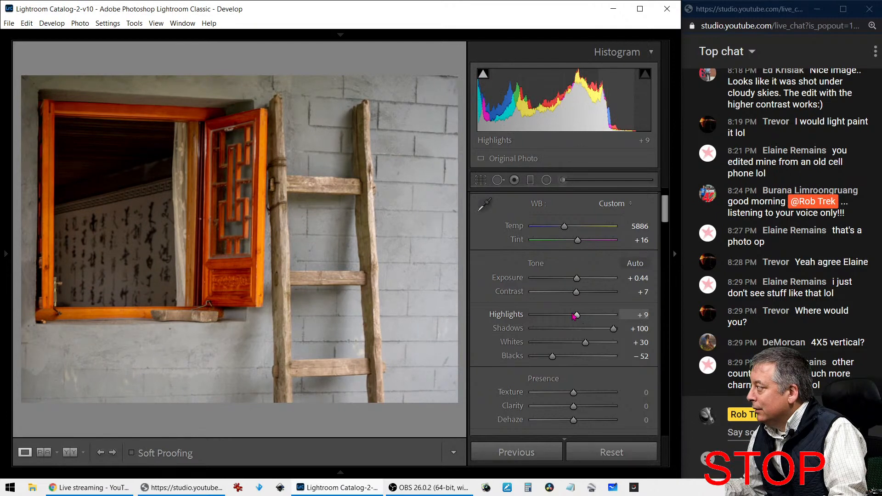
pyautogui.scroll(-10, 491, 342)
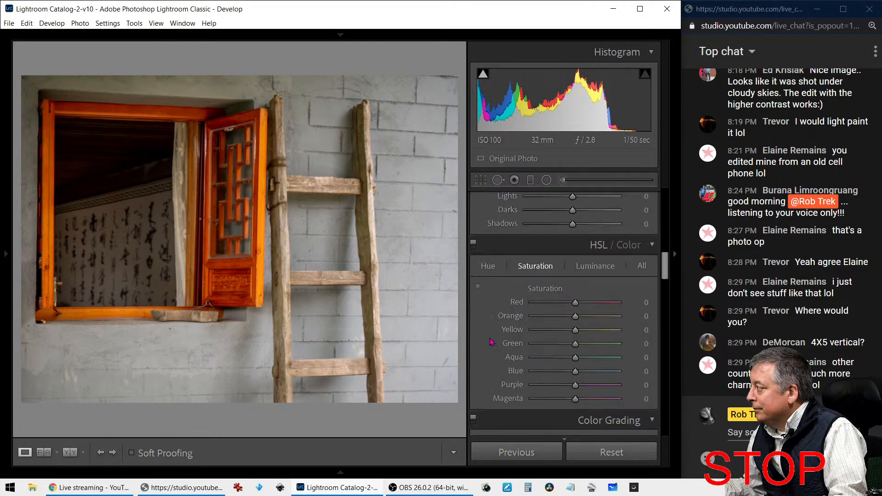
# Cut the wall's Blue saturation to −71 and Purple to −19, and drop Blue luminance to −25
pyautogui.click(477, 286)
pyautogui.moveTo(444, 308); pyautogui.dragTo(444, 324)
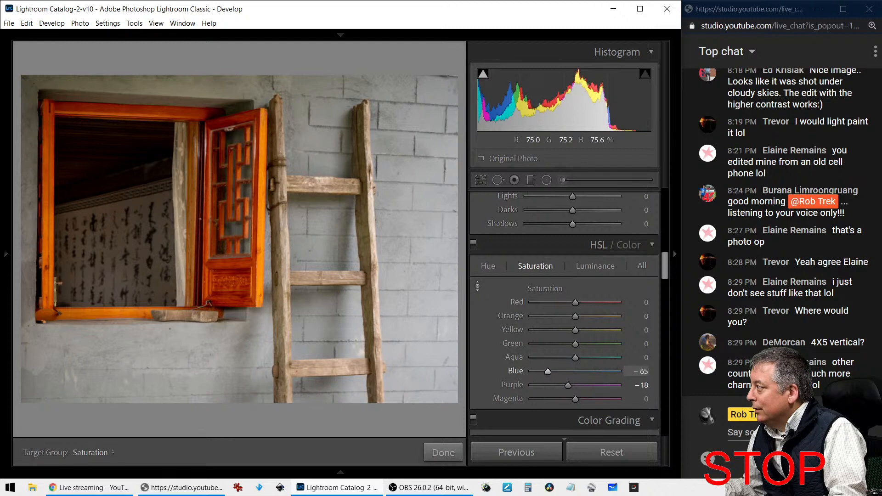
pyautogui.moveTo(443, 305); pyautogui.dragTo(443, 301)
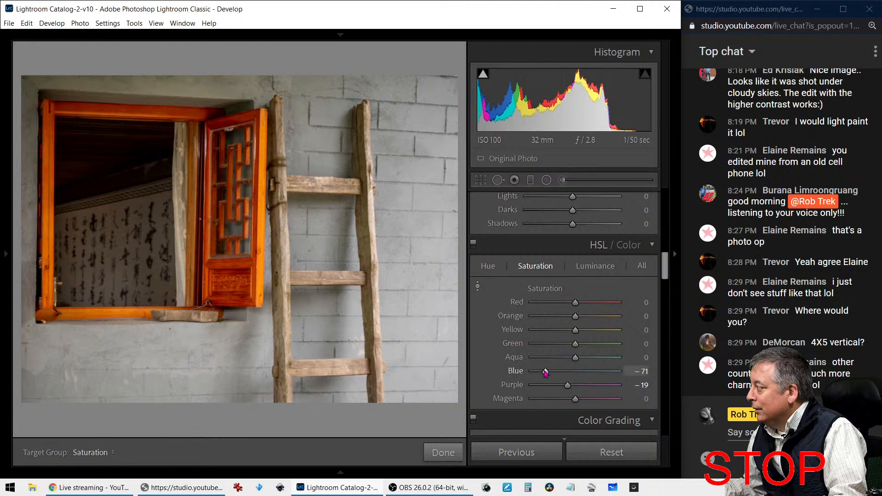
pyautogui.moveTo(546, 372); pyautogui.dragTo(612, 372)
pyautogui.click(582, 269)
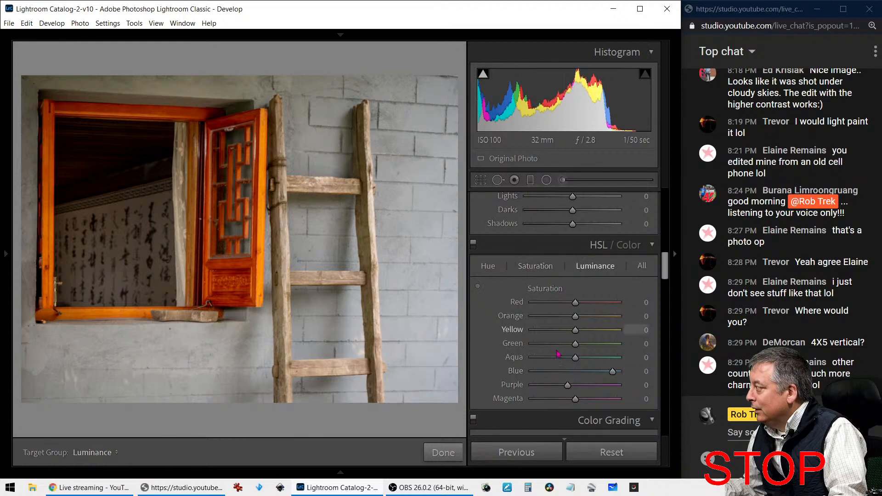
pyautogui.moveTo(584, 374)
pyautogui.mouseDown()
pyautogui.moveTo(534, 373)
pyautogui.moveTo(569, 372)
pyautogui.mouseUp()
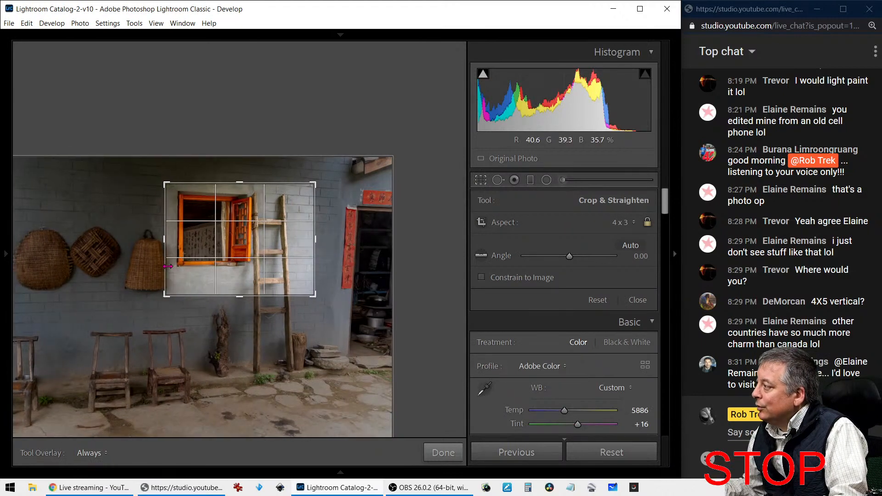
# Reopen the 4 x 3 crop and nudge the photo slightly to frame the orange window and ladder
pyautogui.click(497, 183)
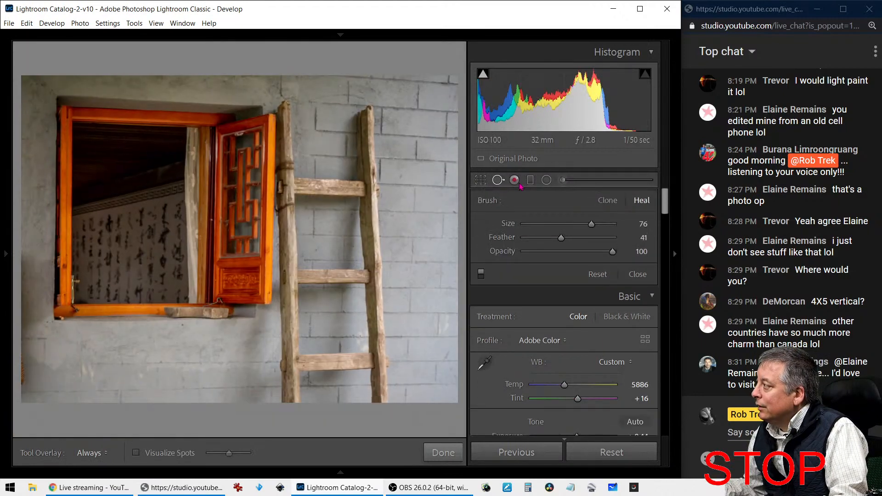
pyautogui.click(481, 180)
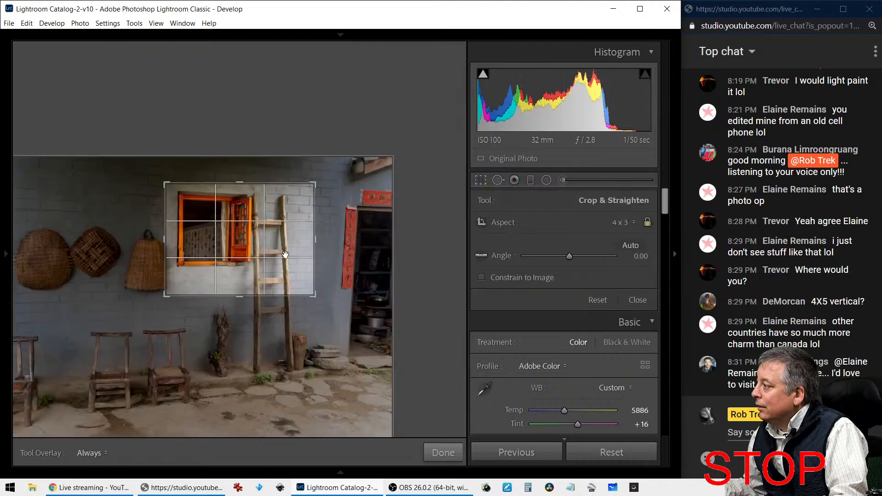
pyautogui.moveTo(227, 277); pyautogui.dragTo(225, 280)
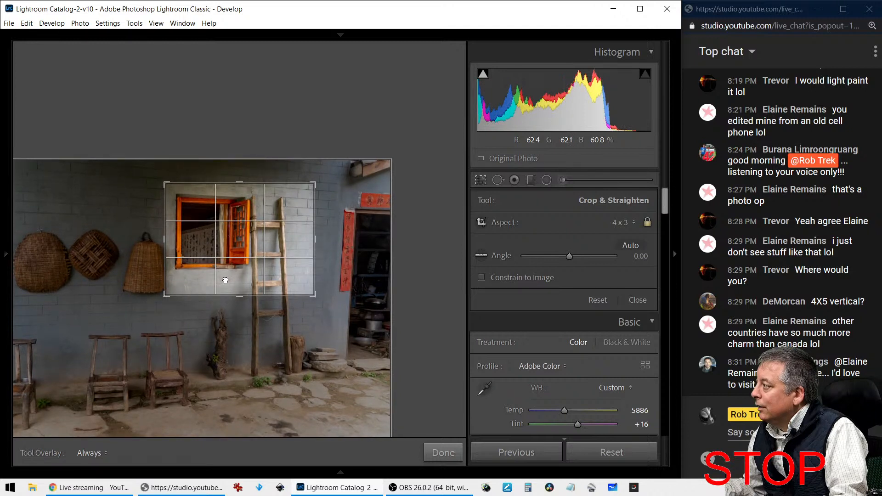
pyautogui.moveTo(225, 280); pyautogui.dragTo(225, 280)
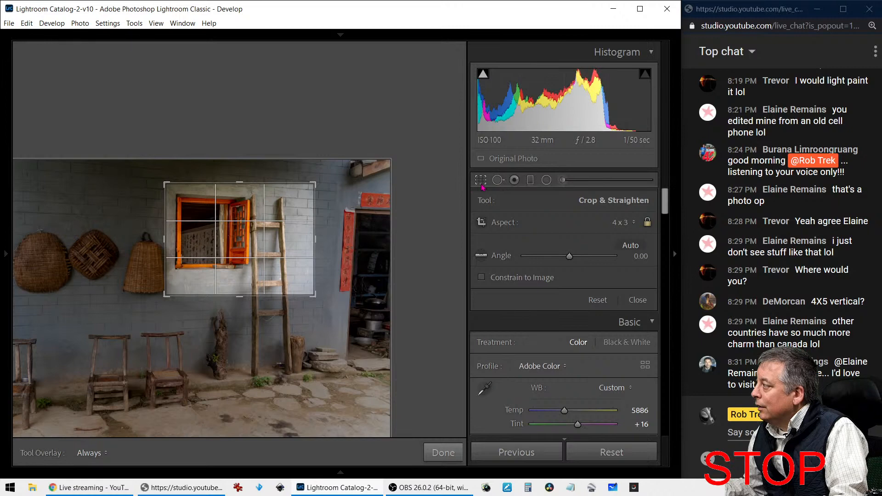
pyautogui.click(481, 180)
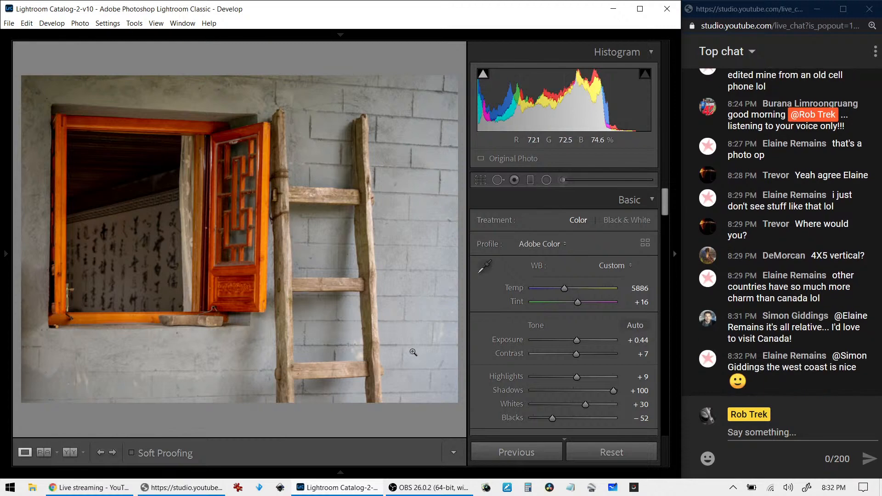
# Set Vibrance to −60, Temp to 5486, and Saturation from +21 to +46
pyautogui.scroll(-5, 570, 294)
pyautogui.moveTo(579, 291); pyautogui.dragTo(550, 284)
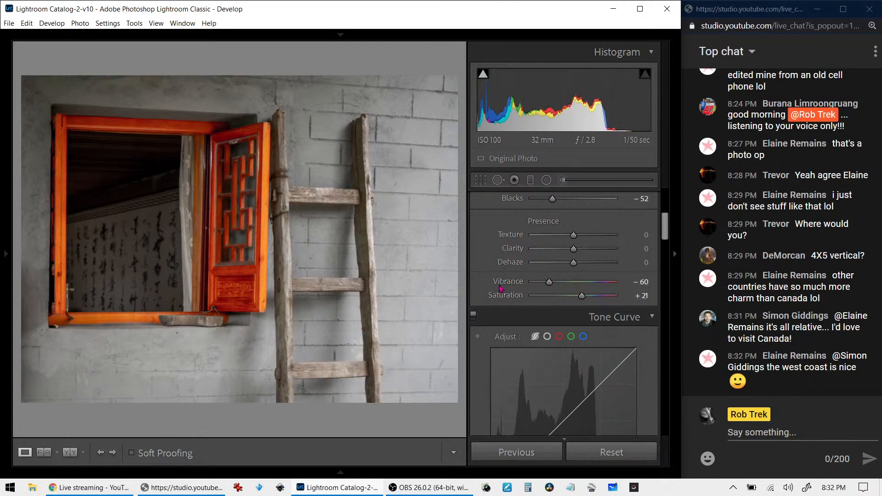
pyautogui.scroll(5, 483, 253)
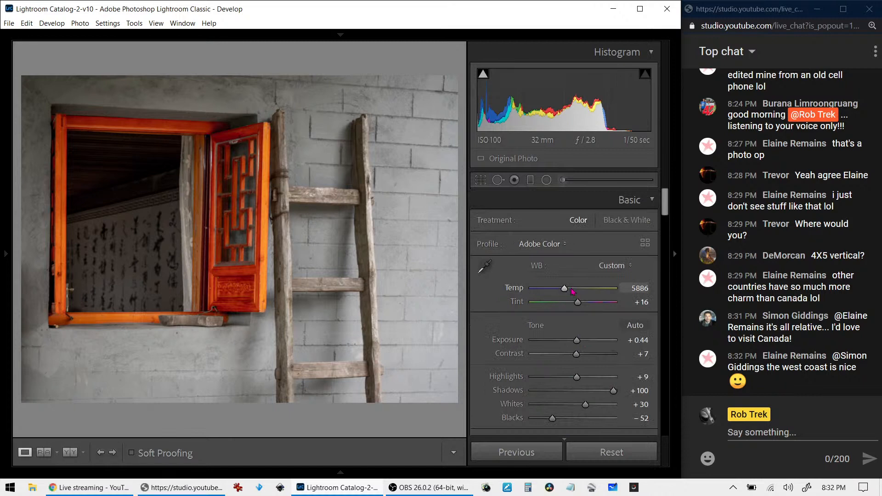
pyautogui.moveTo(566, 290)
pyautogui.mouseDown()
pyautogui.moveTo(545, 294)
pyautogui.moveTo(565, 295)
pyautogui.mouseUp()
pyautogui.scroll(-3, 502, 322)
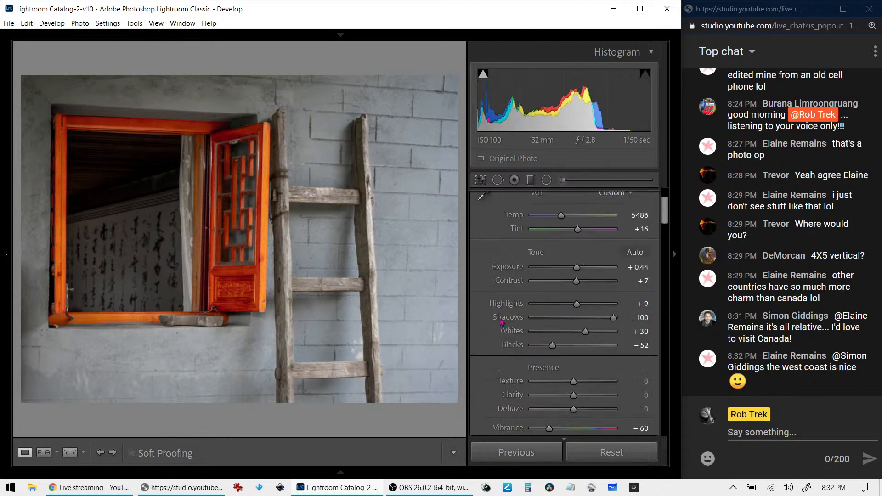
pyautogui.scroll(-9, 490, 310)
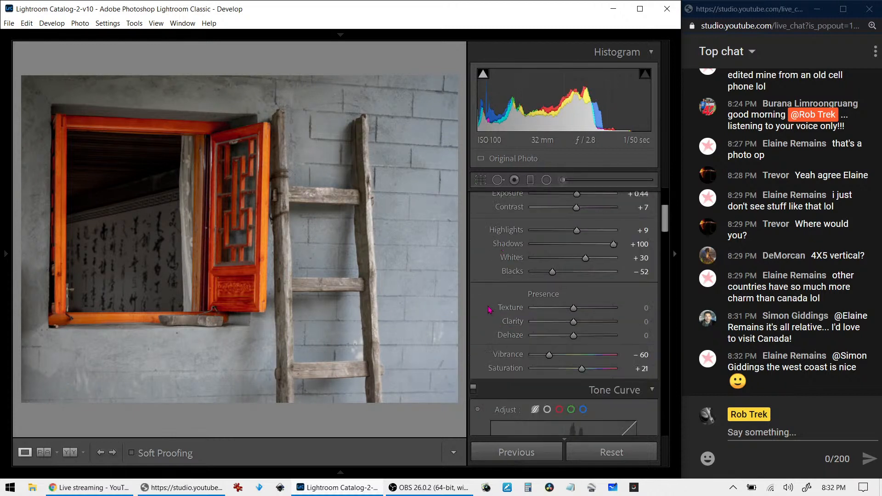
pyautogui.scroll(3, 486, 311)
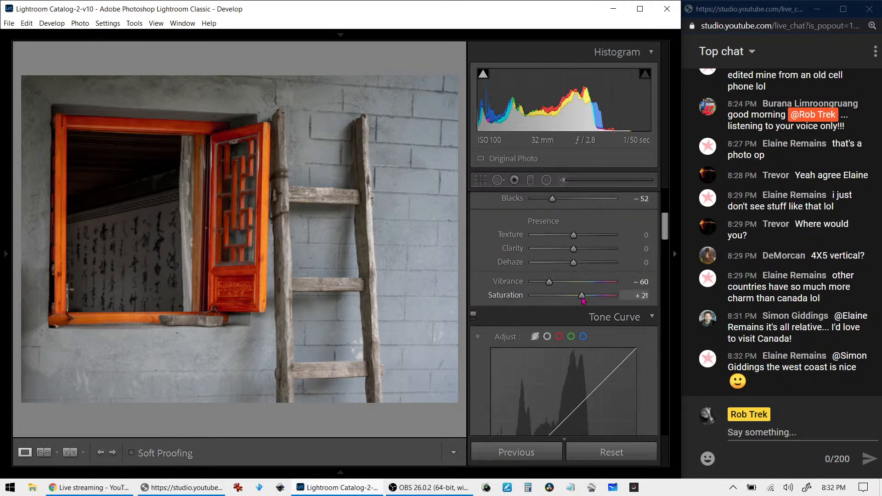
pyautogui.moveTo(583, 300); pyautogui.dragTo(593, 301)
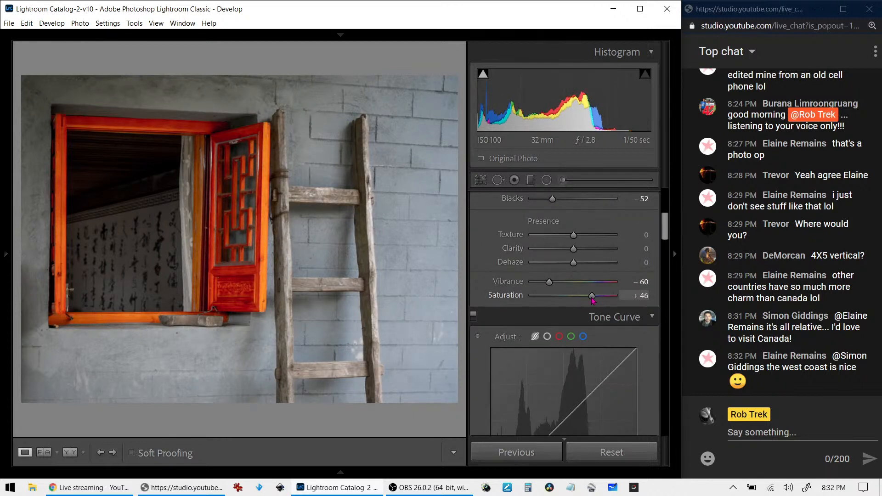
pyautogui.scroll(-10, 543, 298)
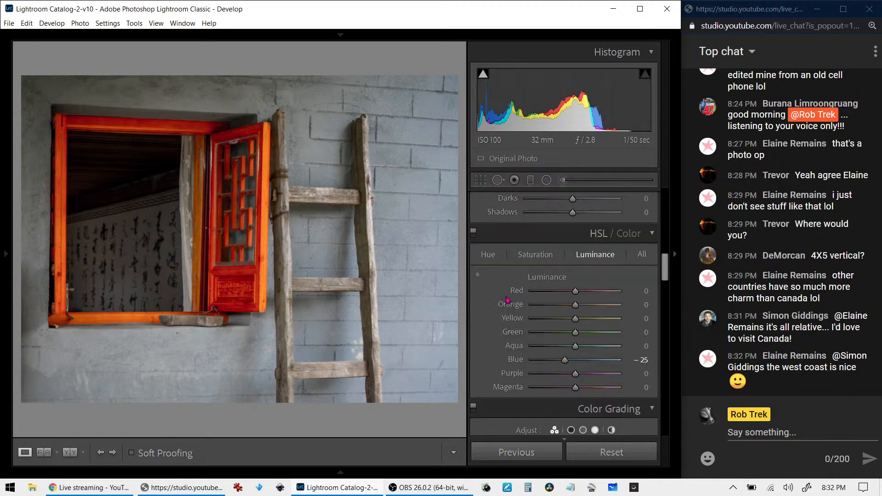
# Try darkening the door's red and orange luminance with the targeted tool, then undo it
pyautogui.click(478, 202)
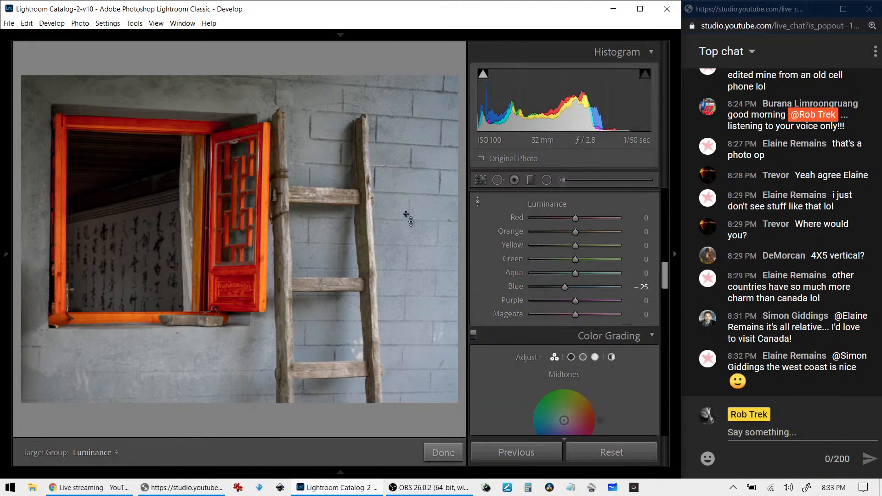
pyautogui.moveTo(259, 266); pyautogui.dragTo(259, 277)
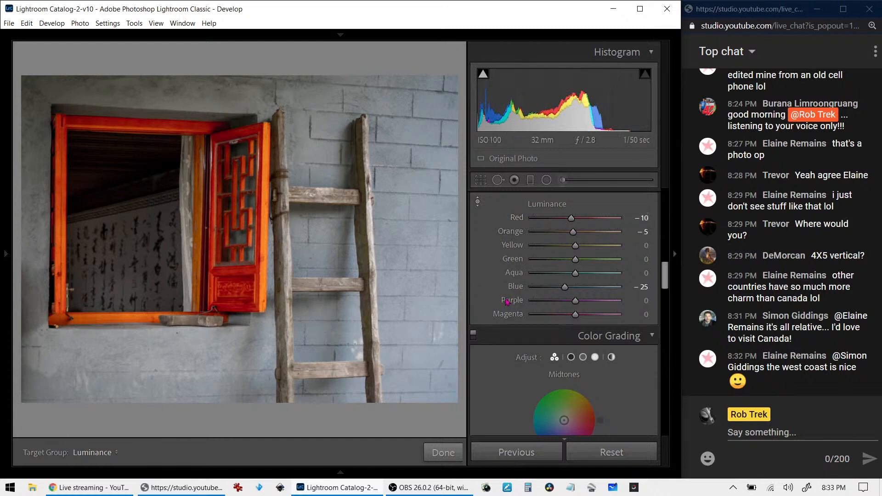
pyautogui.scroll(5, 510, 302)
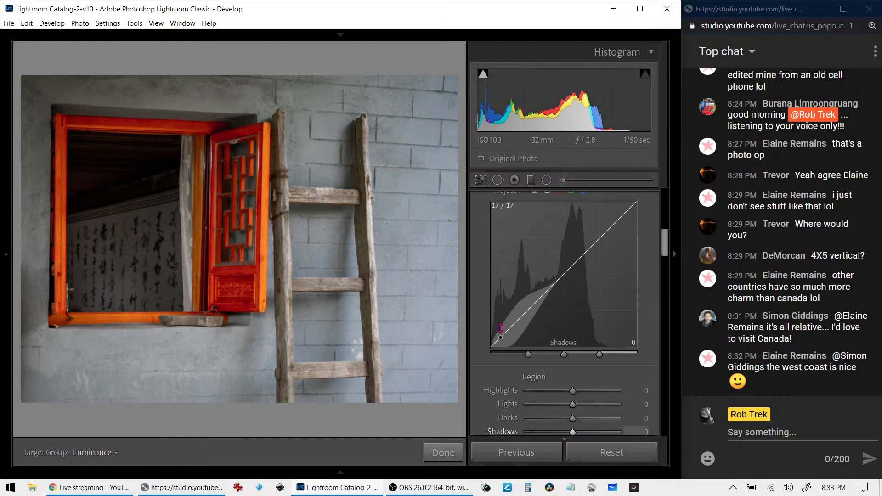
pyautogui.hotkey('ctrl', 'z')
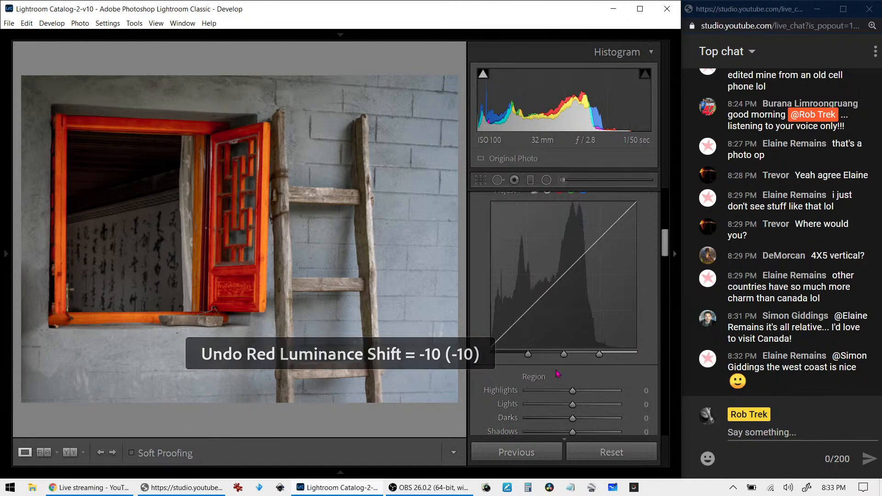
pyautogui.scroll(2, 556, 371)
pyautogui.scroll(-5, 556, 371)
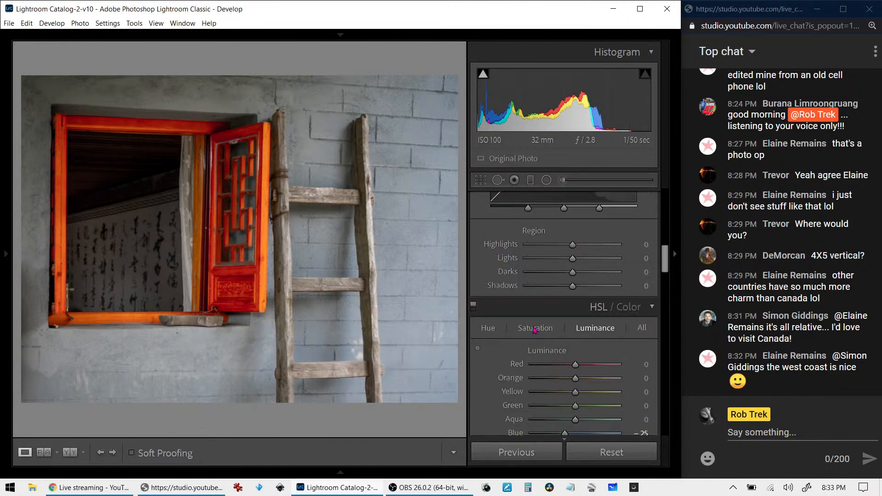
# Set Red saturation −5, Orange −13 and Yellow +32 by dragging the targeted tool on the photo
pyautogui.click(535, 329)
pyautogui.click(478, 349)
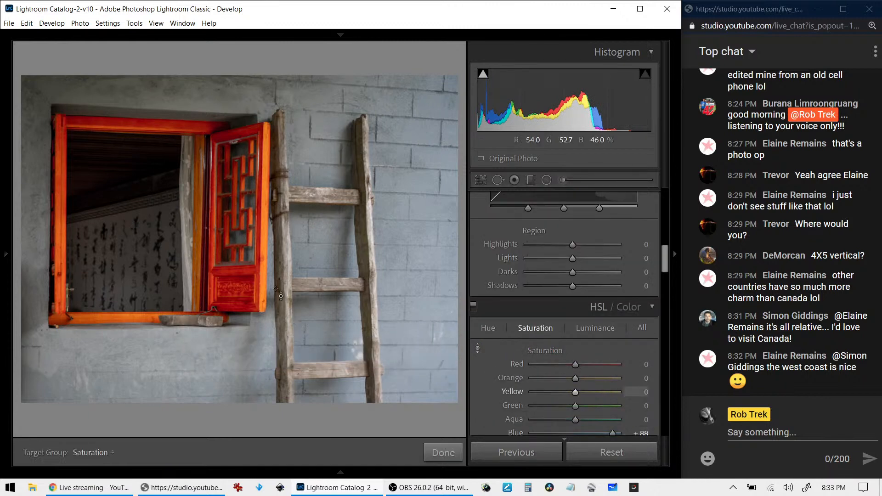
pyautogui.moveTo(266, 279); pyautogui.dragTo(284, 258)
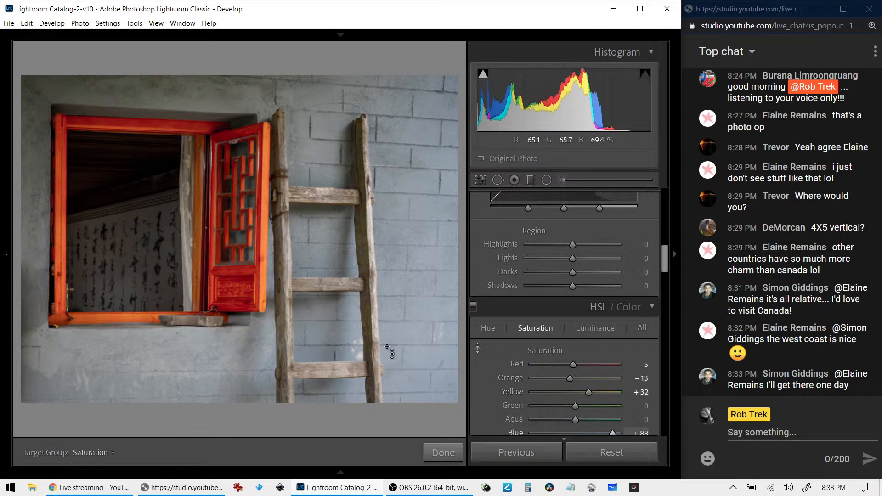
# Flag the photo rejected and unflag it, then preview it in black and white and back
pyautogui.press('x')
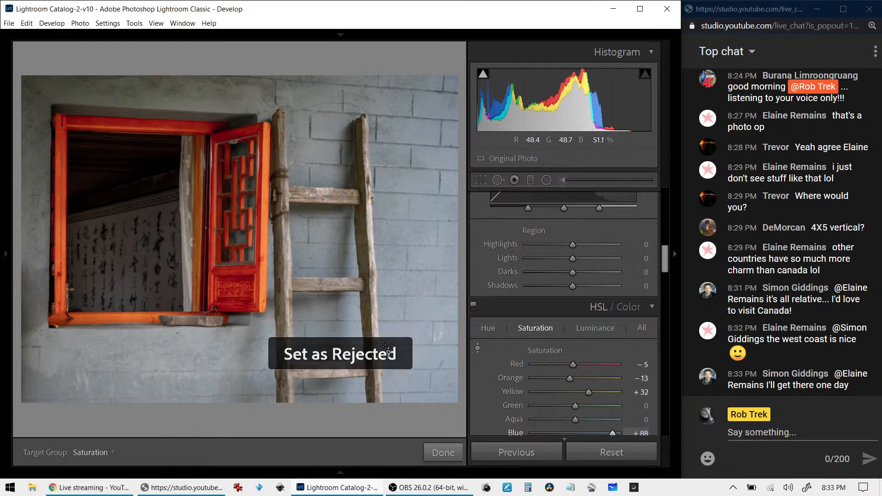
pyautogui.press('u')
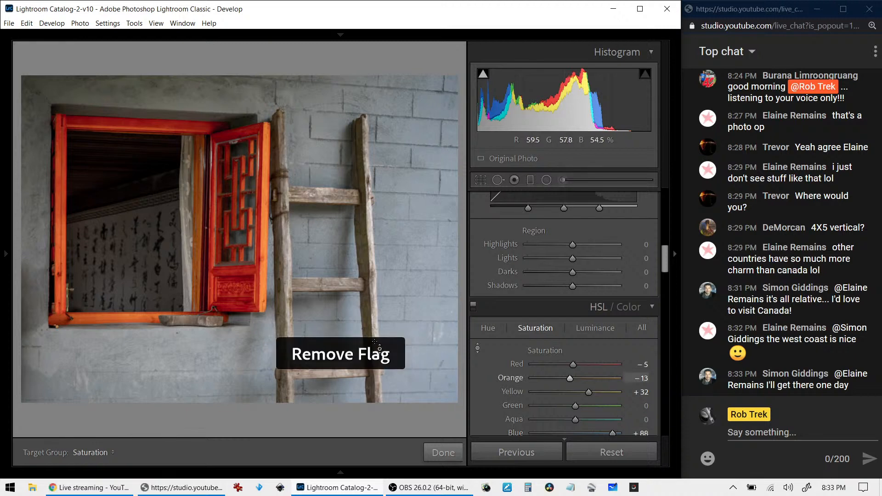
pyautogui.press('v')
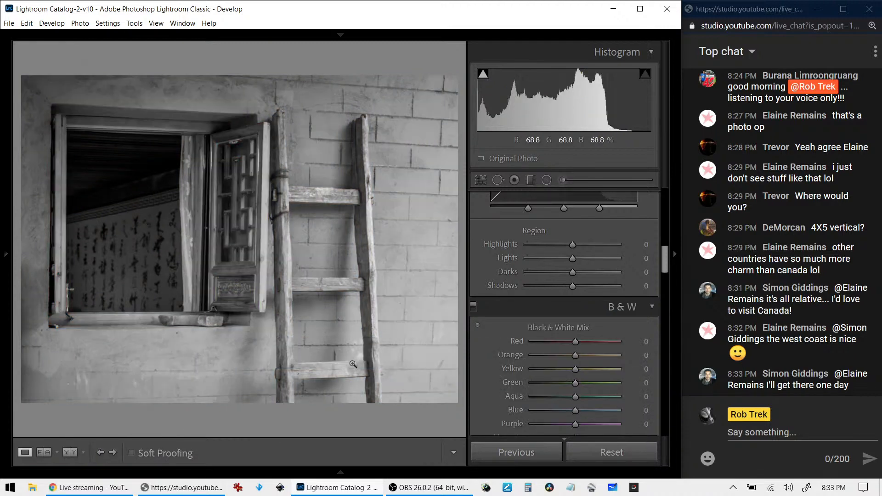
pyautogui.press('v')
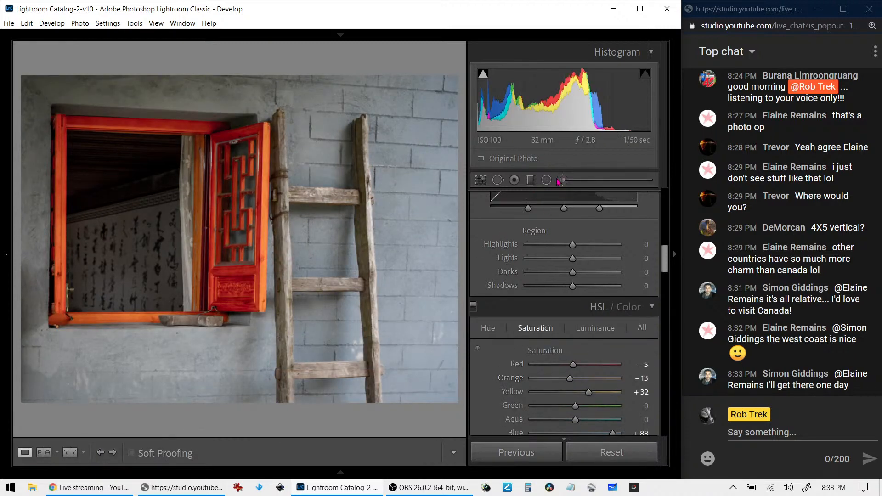
# Set up an Adjustment Brush with Dehaze 0, Shadows 30 and Whites 41, hiding the edit pins
pyautogui.click(561, 180)
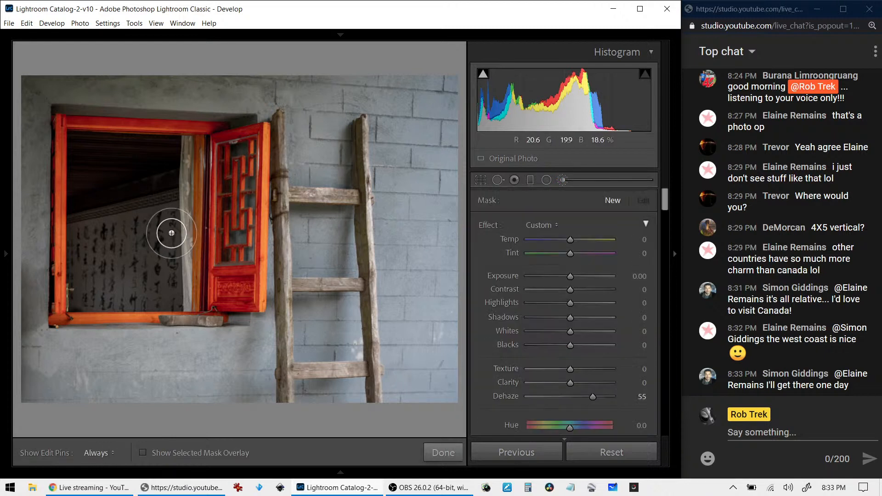
pyautogui.doubleClick(486, 230)
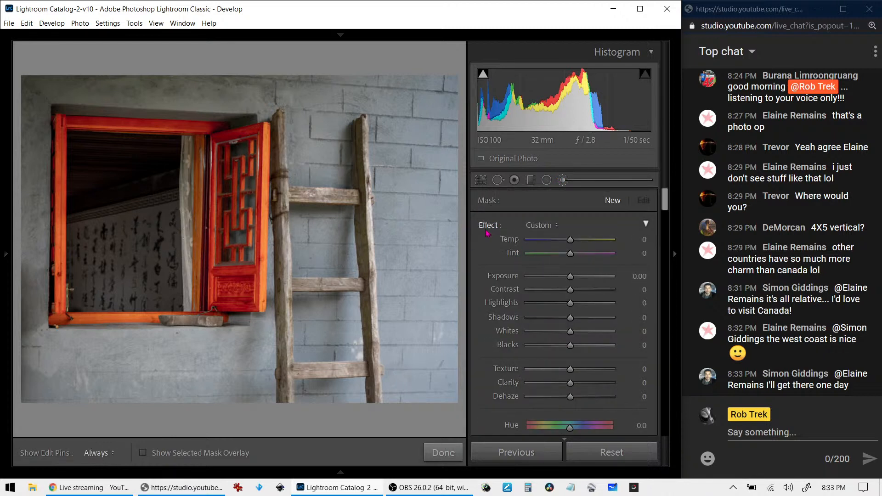
pyautogui.moveTo(571, 317); pyautogui.dragTo(588, 332)
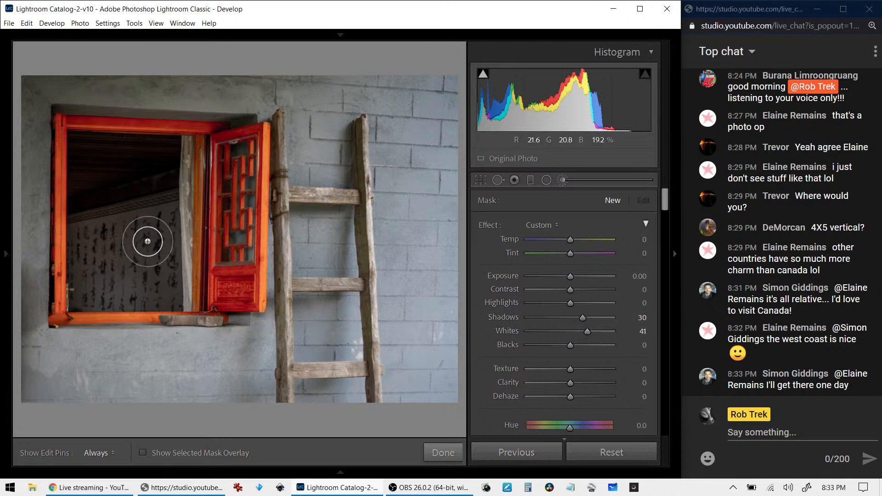
pyautogui.press('h')
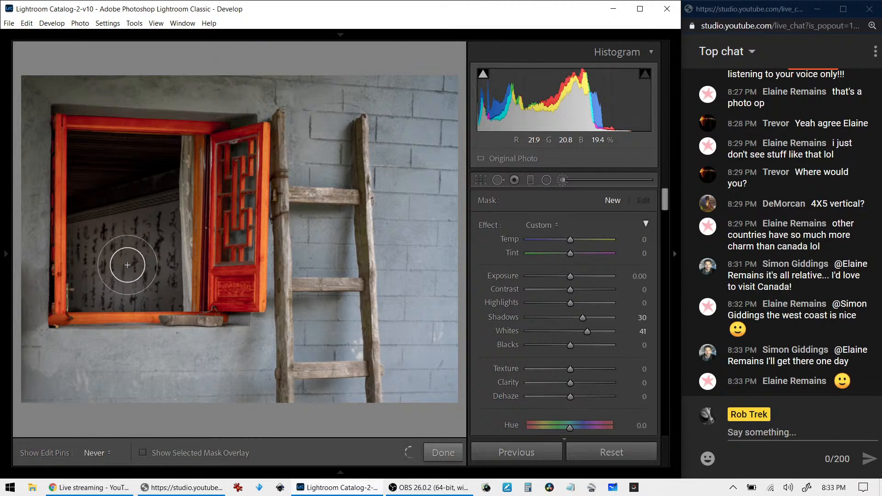
# Paint over the inner window wall, then raise its exposure and Whites further
pyautogui.moveTo(168, 233)
pyautogui.mouseDown()
pyautogui.moveTo(131, 255)
pyautogui.moveTo(147, 255)
pyautogui.moveTo(182, 219)
pyautogui.moveTo(186, 161)
pyautogui.mouseUp()
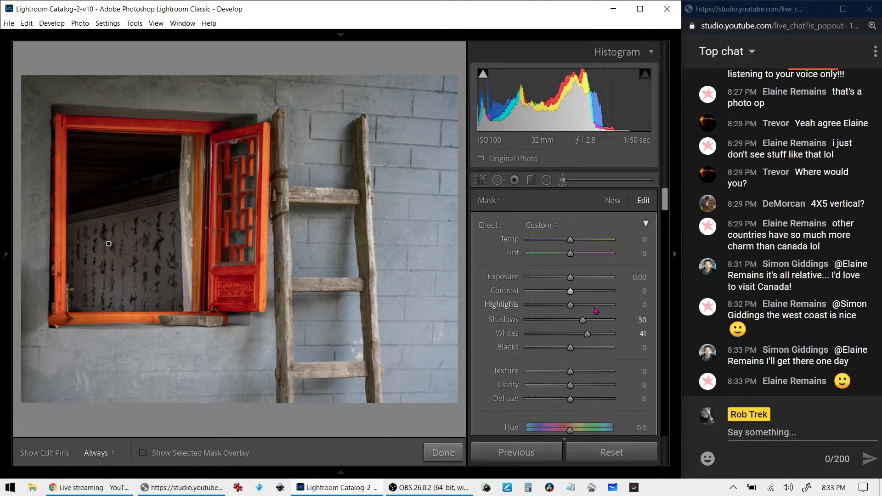
pyautogui.moveTo(570, 278); pyautogui.dragTo(582, 307)
pyautogui.moveTo(593, 339)
pyautogui.mouseDown()
pyautogui.moveTo(600, 339)
pyautogui.moveTo(588, 325)
pyautogui.mouseUp()
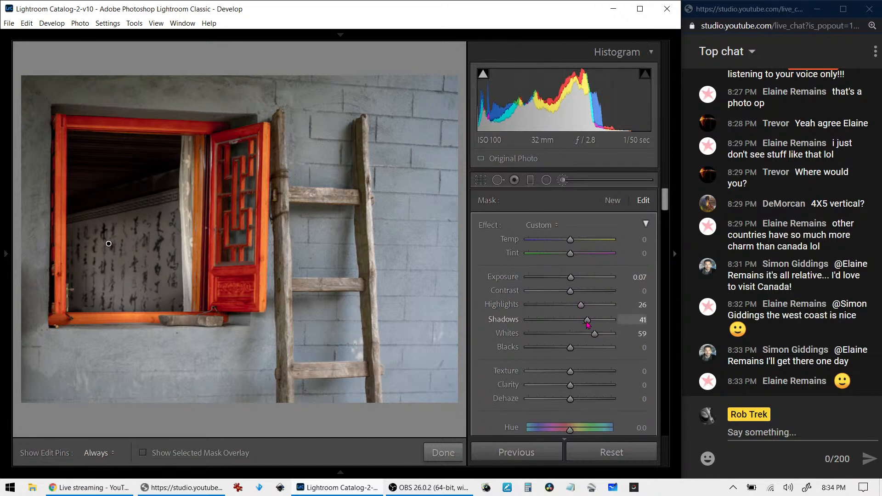
pyautogui.click(562, 182)
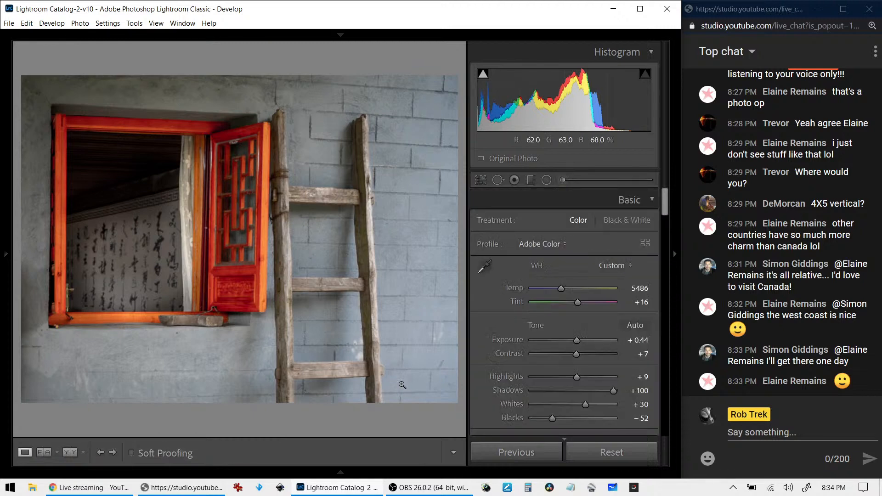
# Preview the window photo in black and white, then compare Before/After side by side with panels hidden
pyautogui.press('v')
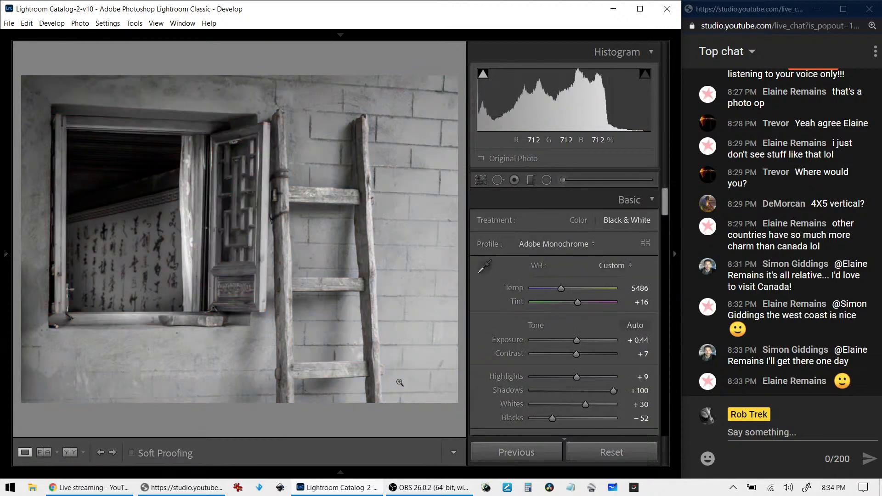
pyautogui.press('v')
pyautogui.press('y')
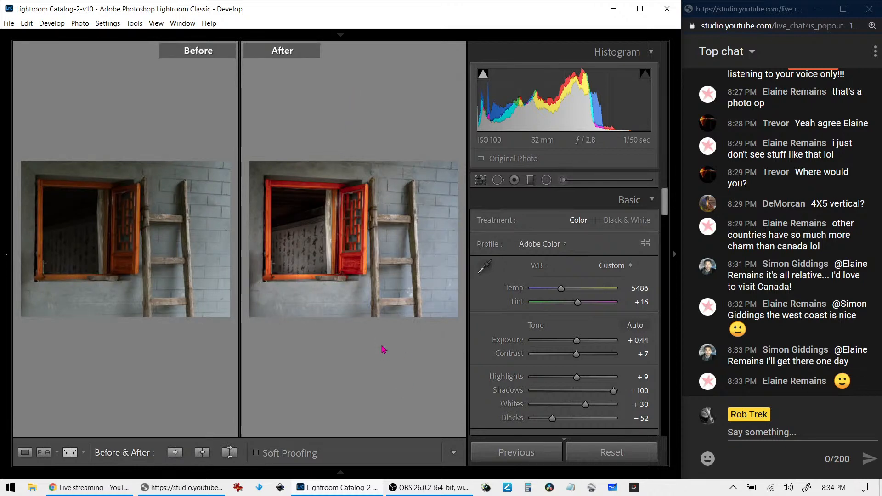
pyautogui.press('F7')
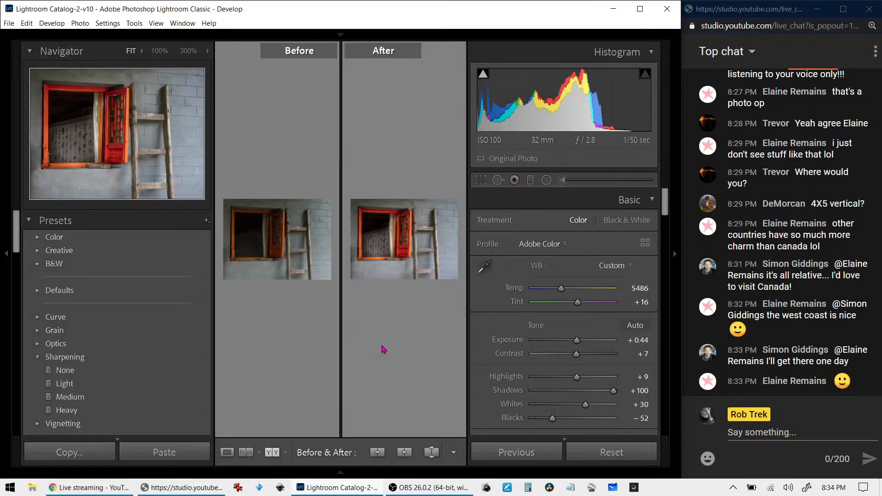
pyautogui.press('Tab')
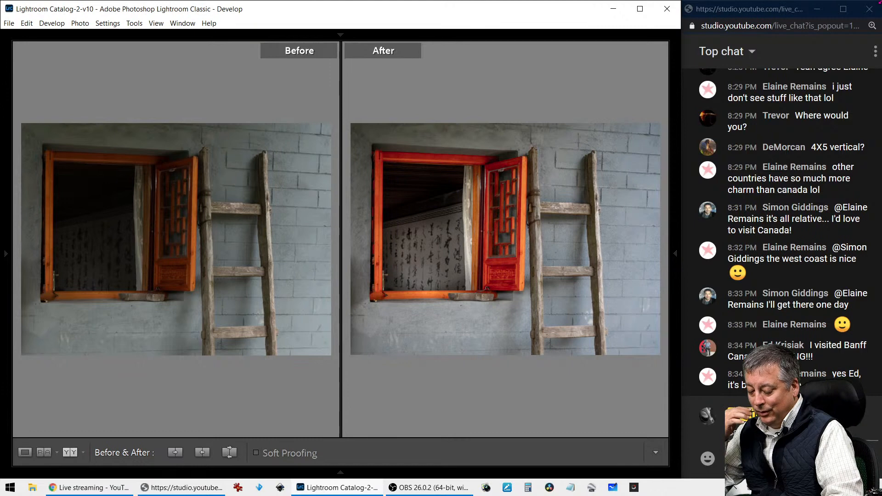
# Exit Before/After, test a 30° crop rotation, undo it, commit the level crop and return to the grid
pyautogui.press('y')
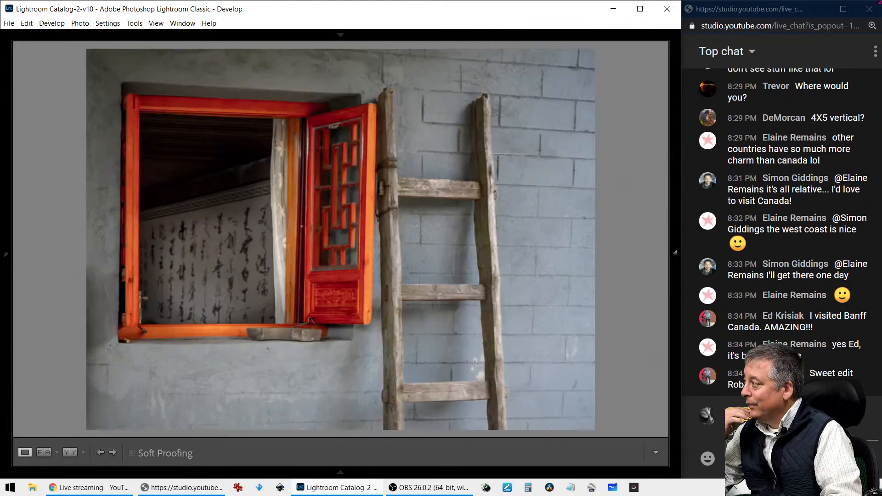
pyautogui.press('r')
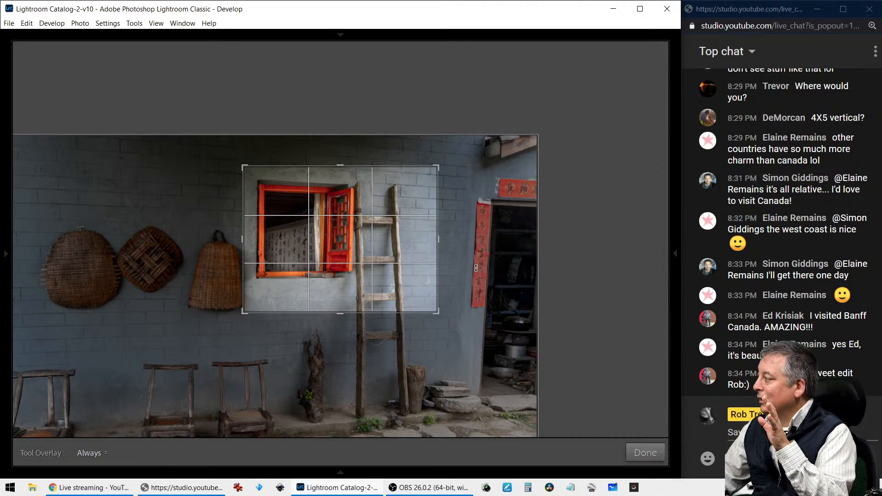
pyautogui.moveTo(489, 246); pyautogui.dragTo(507, 213)
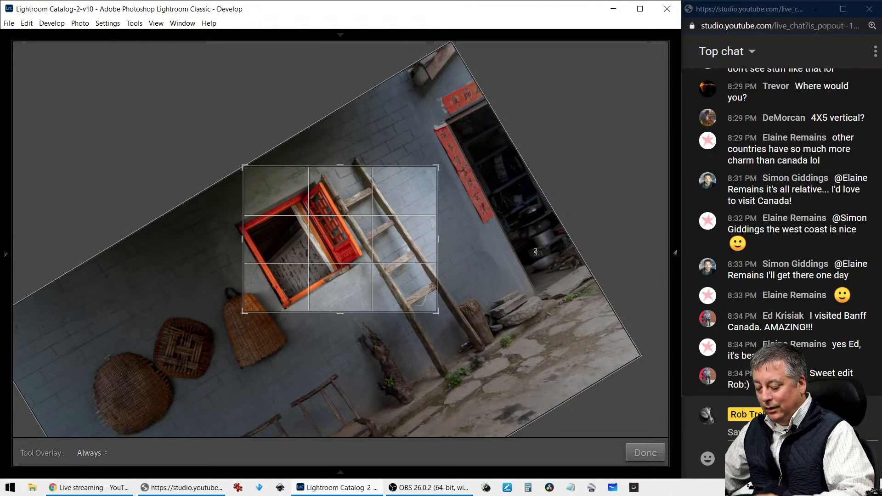
pyautogui.hotkey('ctrl', 'z')
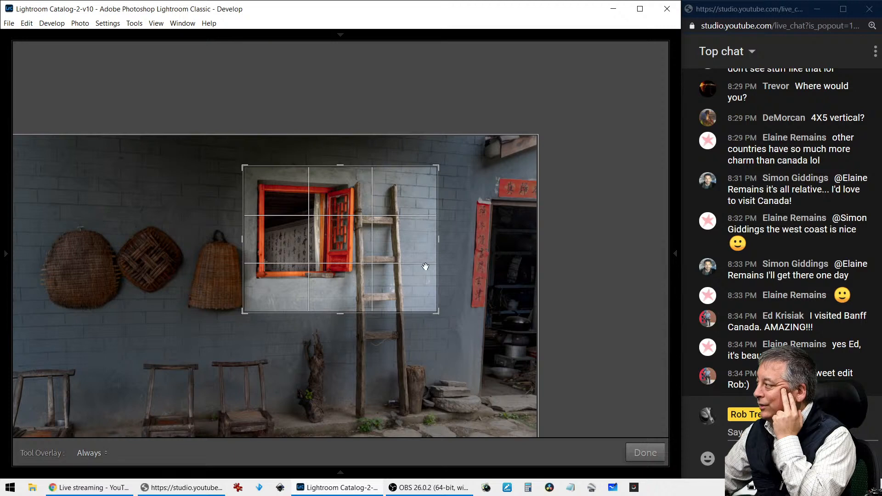
pyautogui.press('Return')
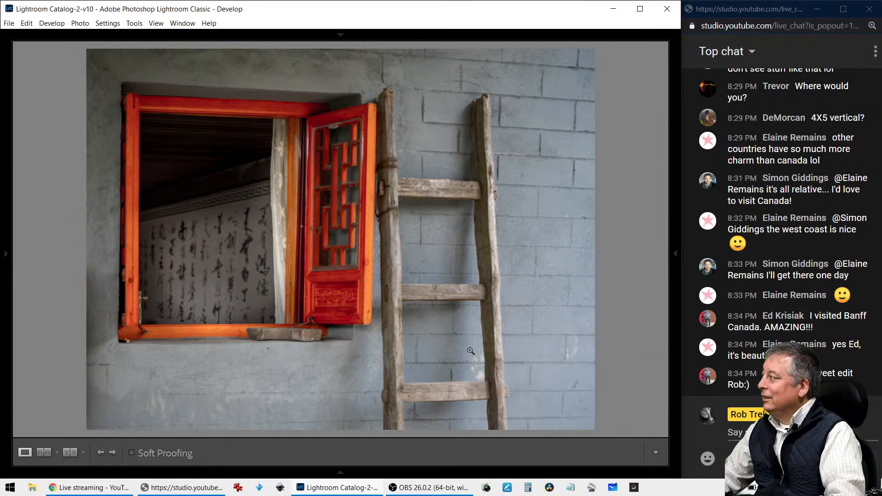
pyautogui.press('g')
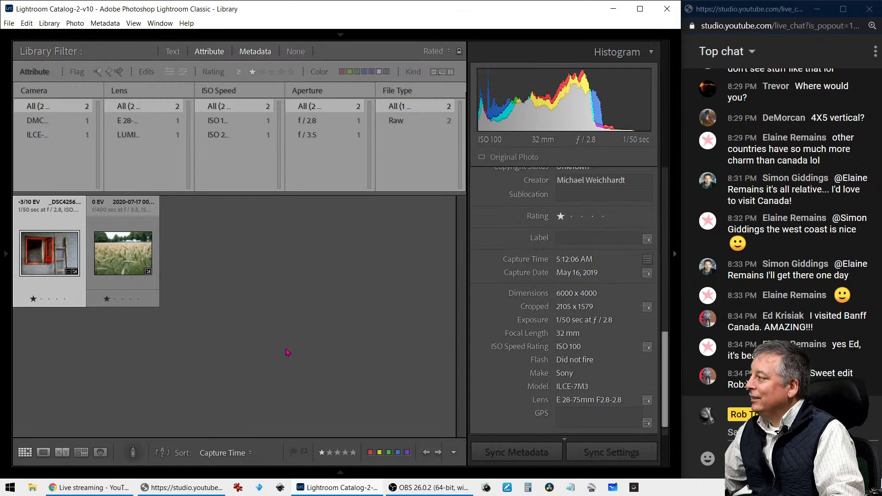
# Select the wheat field photo and open it in Develop's Crop Overlay with the editing panels shown
pyautogui.click(141, 255)
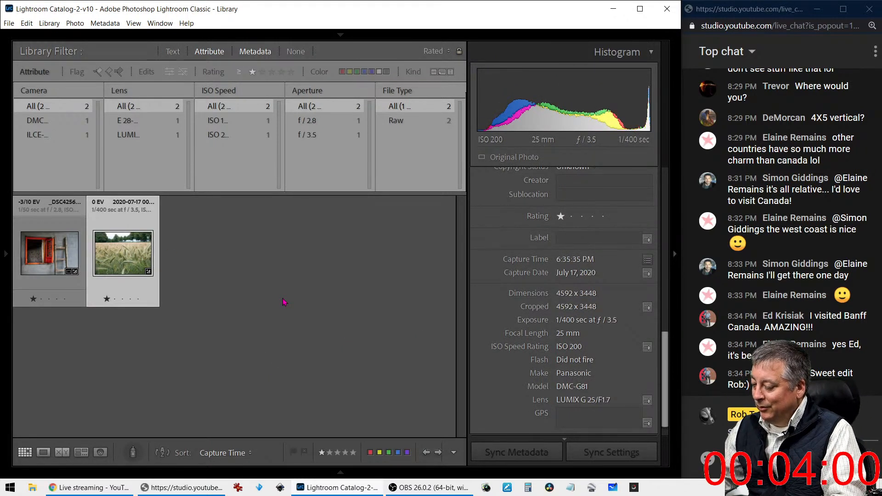
pyautogui.press('r')
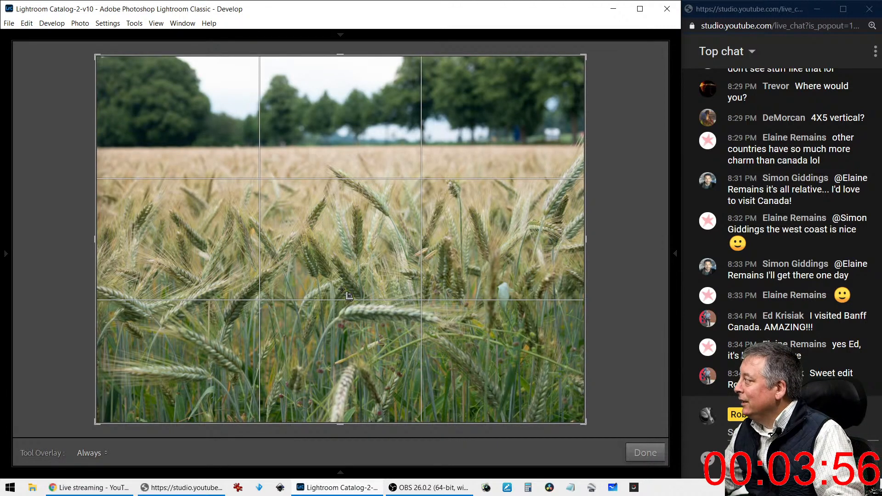
pyautogui.click(675, 253)
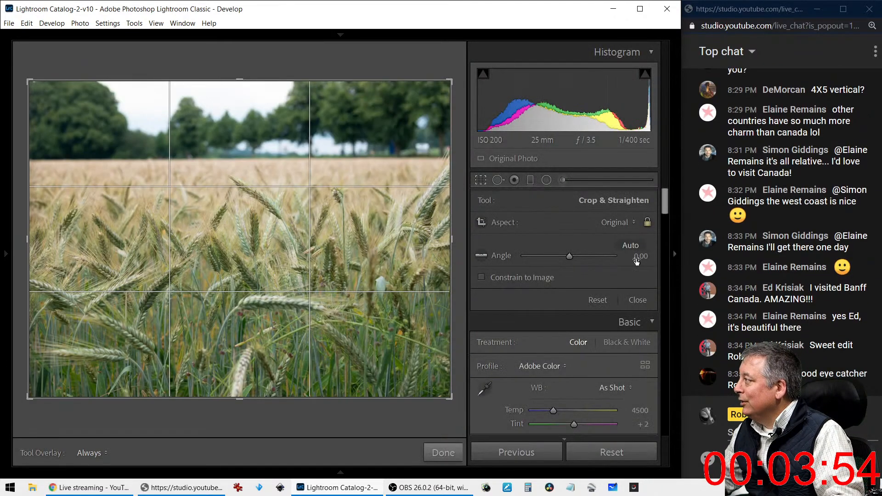
# View the wheat field photo and briefly check its exposure and camera info overlay
pyautogui.press('r')
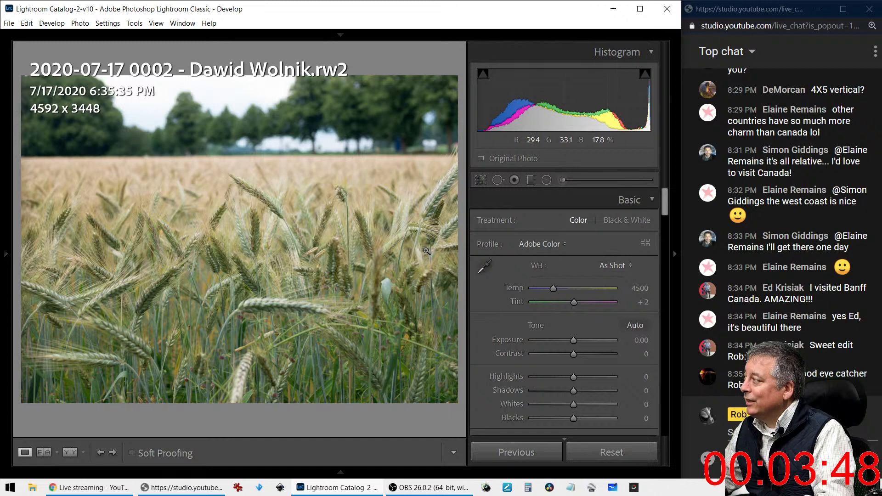
pyautogui.press('i')
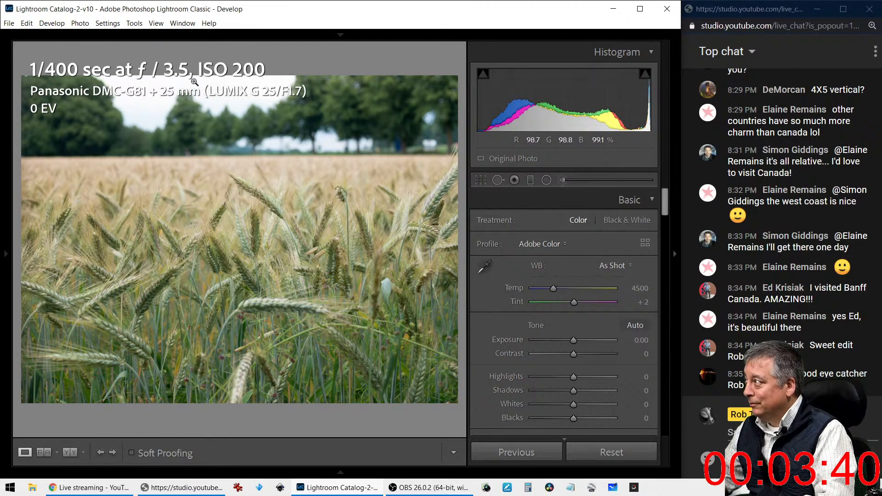
pyautogui.press('i')
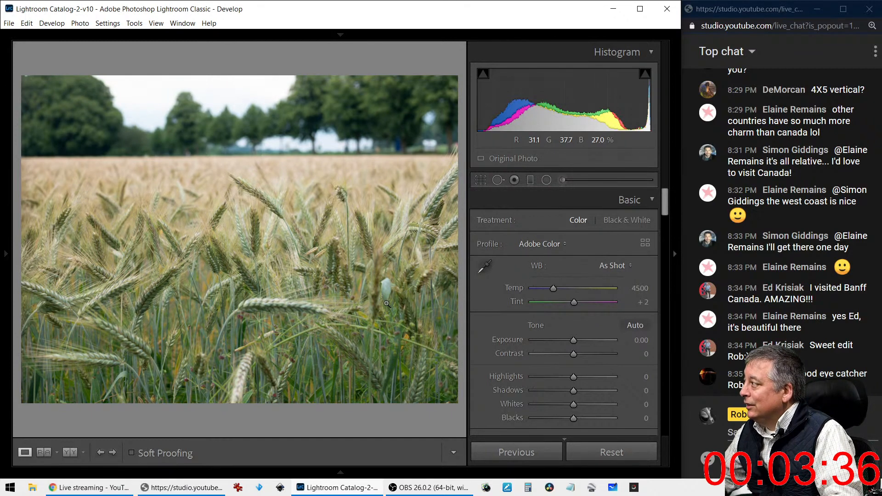
# Auto-straighten the wheat field photo to a 0.48° angle and apply the crop
pyautogui.click(481, 180)
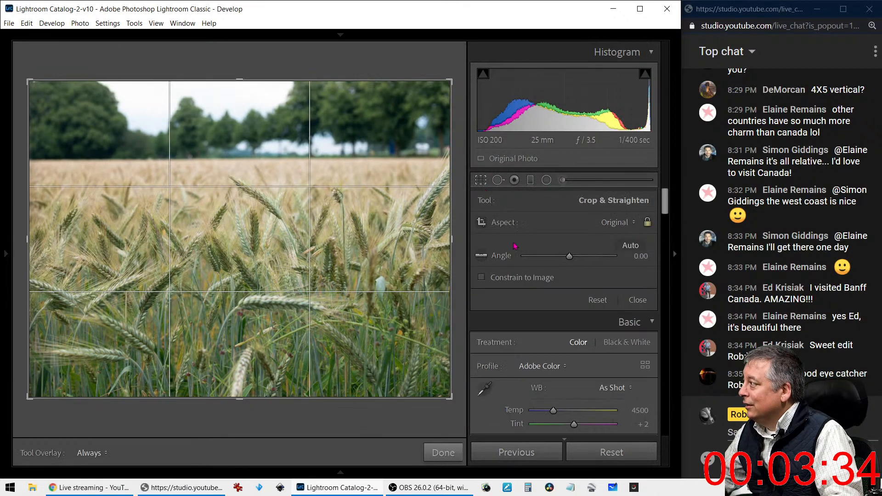
pyautogui.scroll(-15, 547, 354)
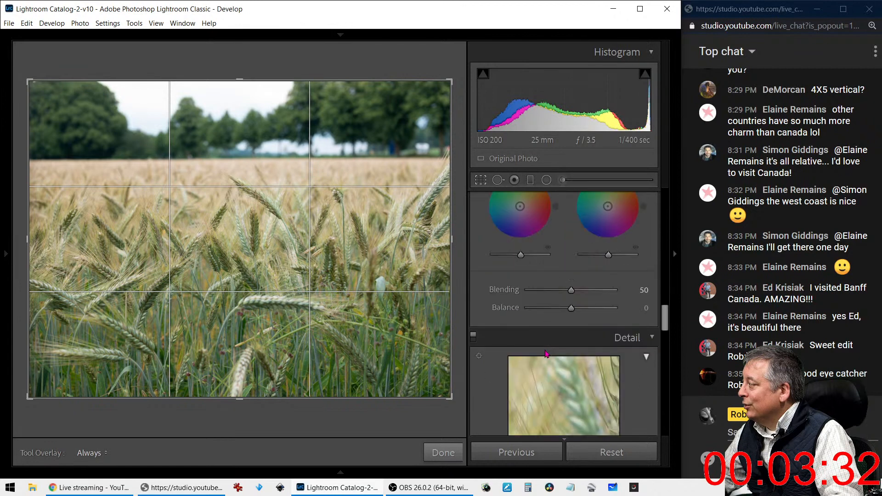
pyautogui.scroll(15, 547, 354)
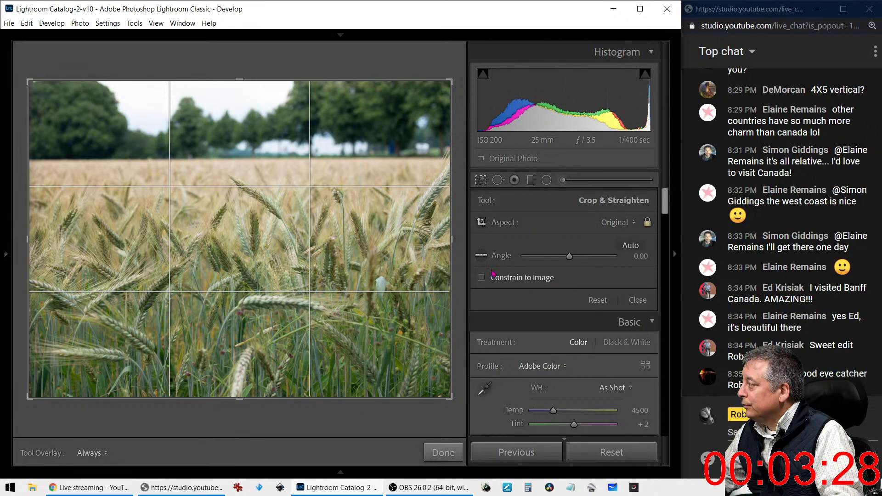
pyautogui.click(623, 247)
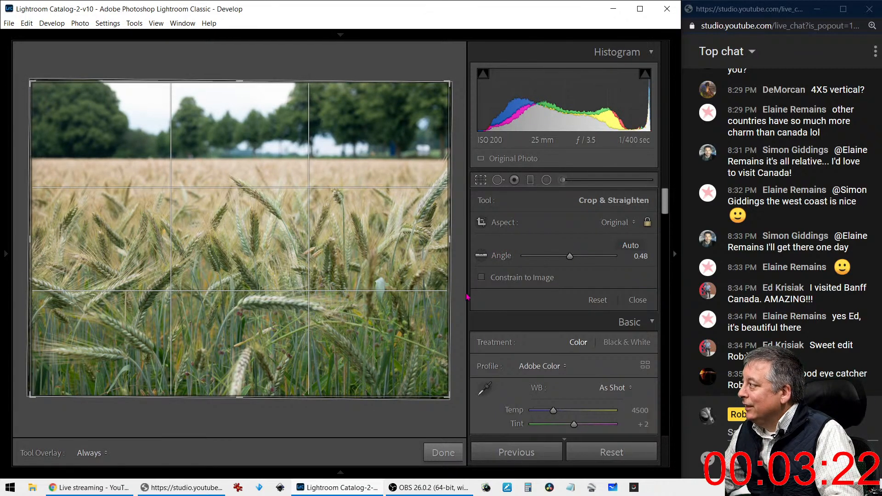
pyautogui.click(500, 184)
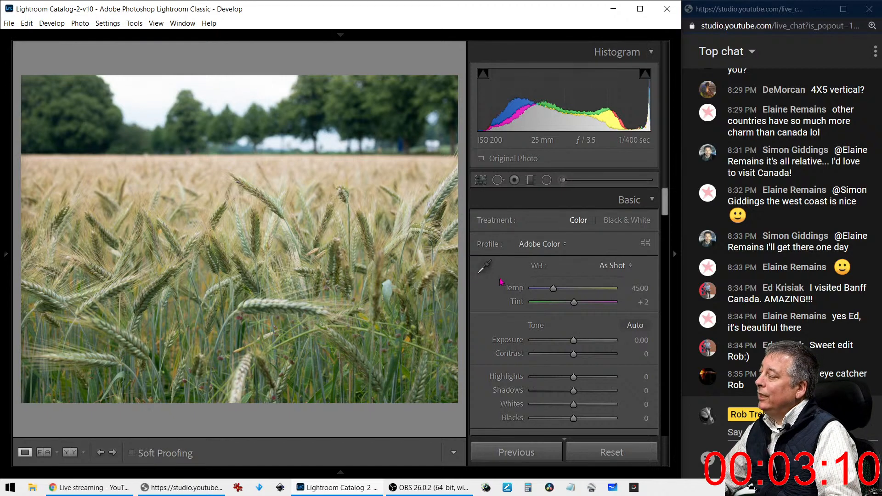
# Convert the wheat field to black and white, apply Auto tone, deepen Blacks and set Highlights −100
pyautogui.press('v')
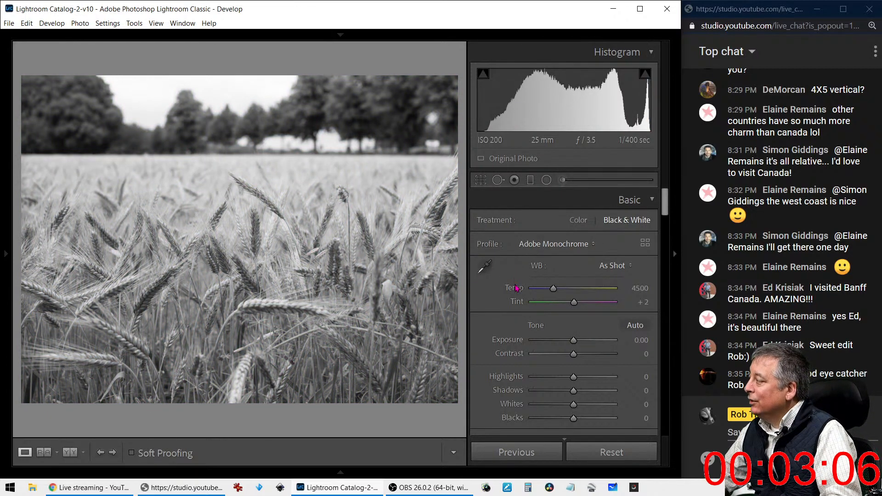
pyautogui.scroll(-2, 516, 292)
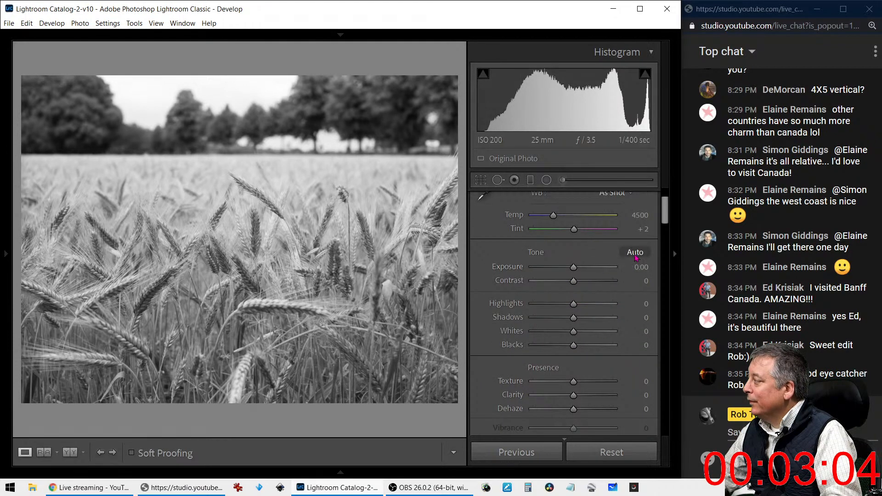
pyautogui.click(636, 253)
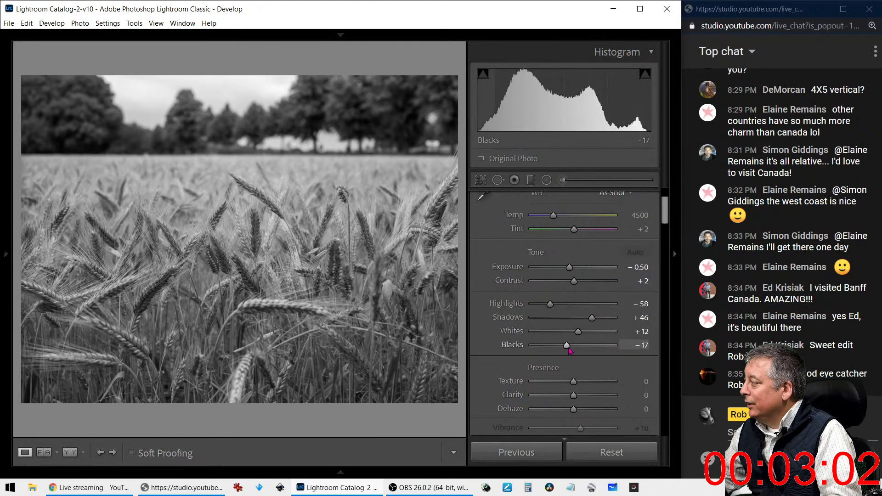
pyautogui.moveTo(568, 345); pyautogui.dragTo(612, 320)
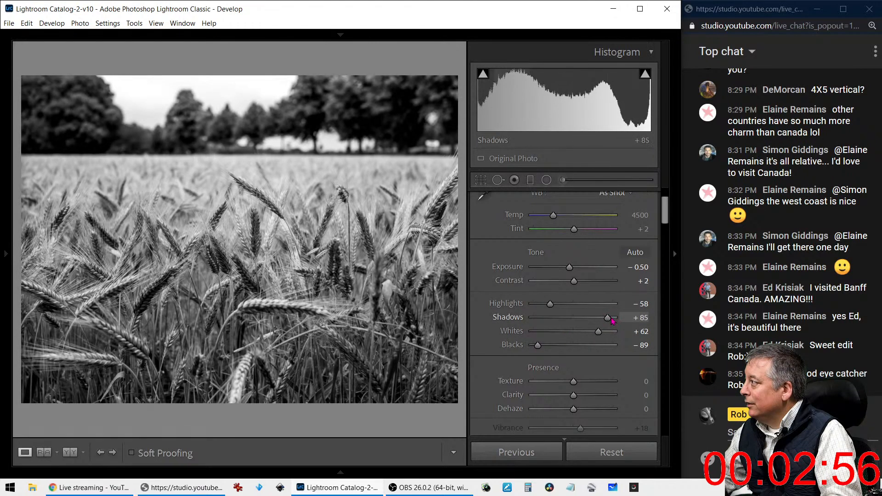
pyautogui.moveTo(550, 304); pyautogui.dragTo(532, 305)
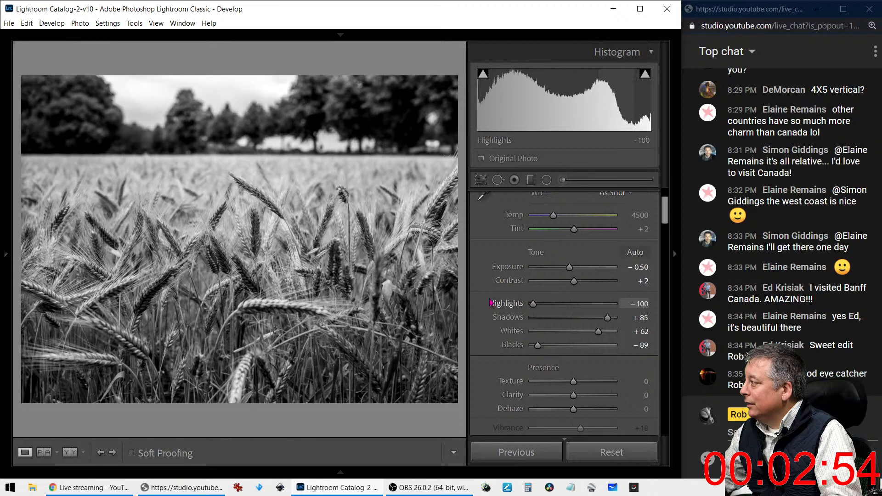
# Add Dehaze +46, set Whites to +61 and push Shadows to +100
pyautogui.scroll(-3, 577, 353)
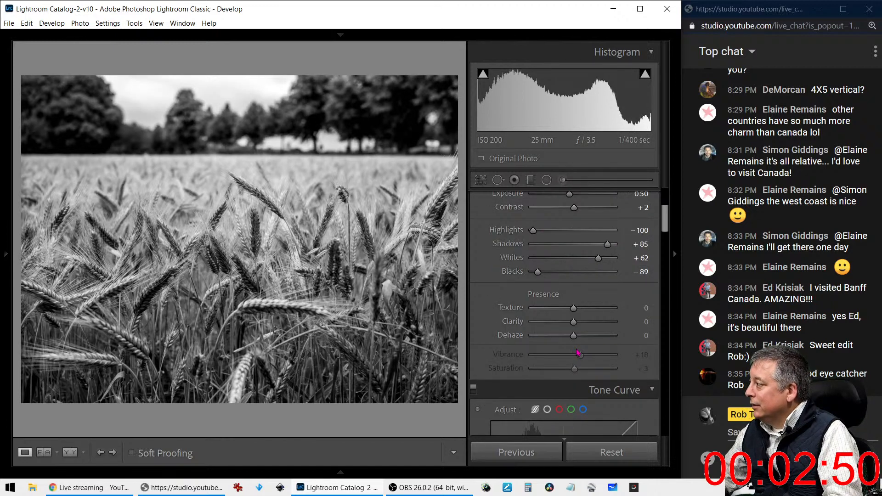
pyautogui.scroll(-3, 578, 353)
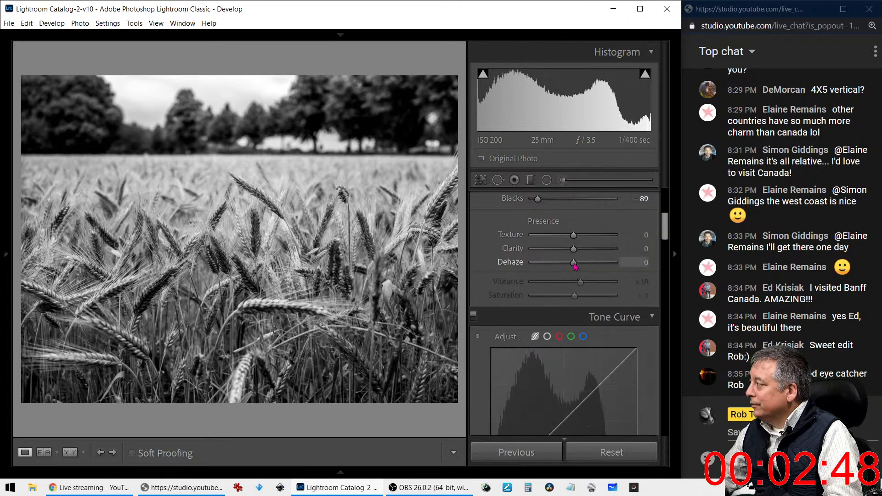
pyautogui.moveTo(574, 263); pyautogui.dragTo(593, 266)
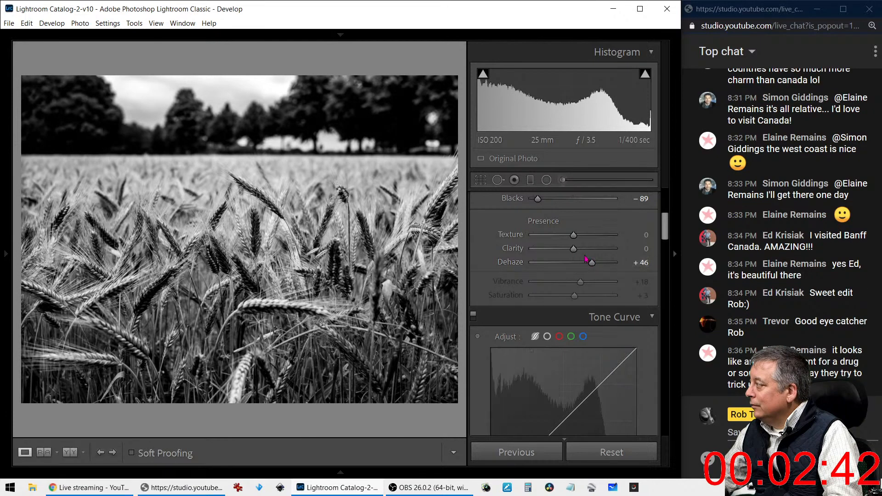
pyautogui.scroll(3, 544, 262)
pyautogui.moveTo(537, 271); pyautogui.dragTo(550, 274)
pyautogui.moveTo(605, 252)
pyautogui.mouseDown()
pyautogui.moveTo(615, 251)
pyautogui.moveTo(600, 262)
pyautogui.mouseUp()
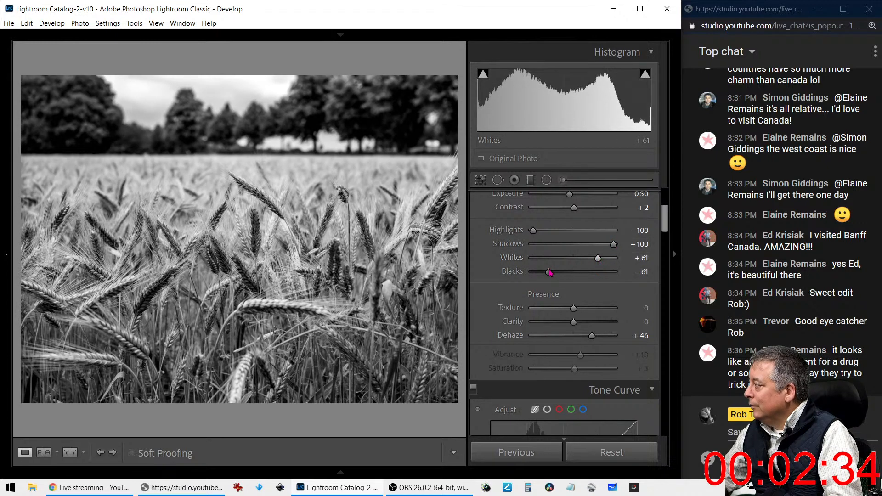
# Scroll down to the Detail panel and drag the Sharpening Amount slider up
pyautogui.scroll(-5, 491, 290)
pyautogui.scroll(-10, 490, 290)
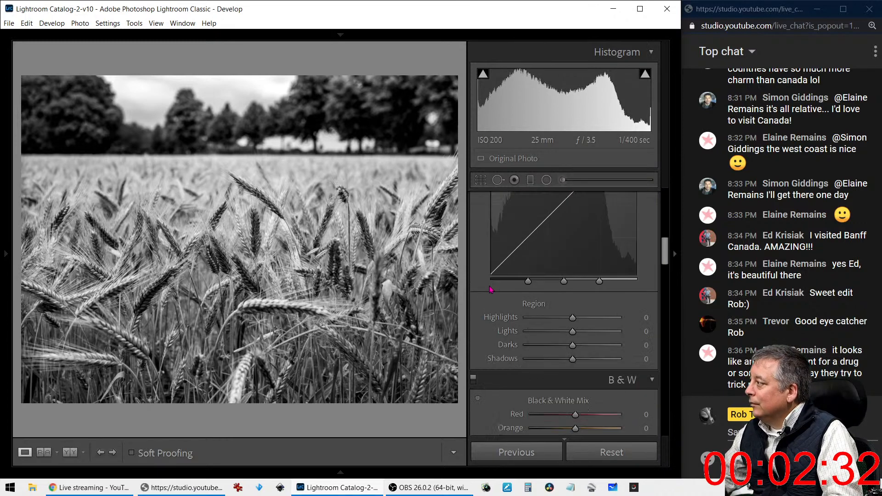
pyautogui.scroll(-3, 489, 287)
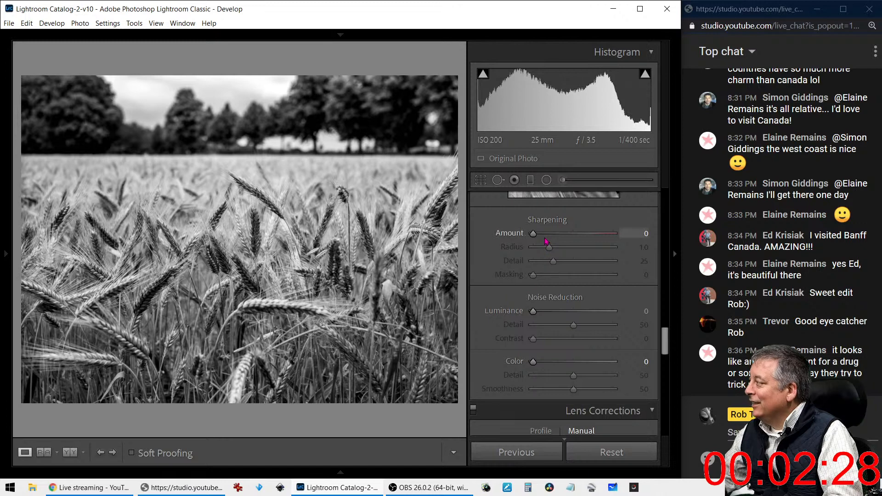
pyautogui.moveTo(540, 237); pyautogui.dragTo(550, 238)
# Bring up the Crop & Straighten overlay for the wheat photo
pyautogui.scroll(-5, 539, 256)
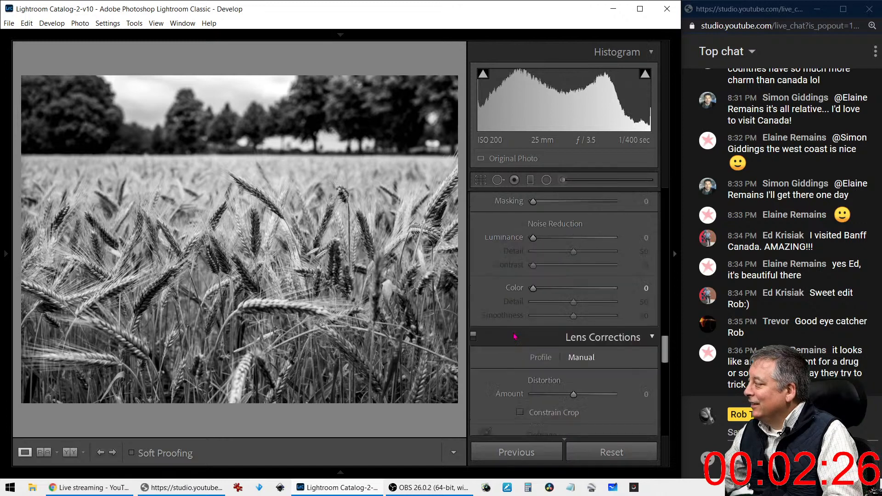
pyautogui.scroll(-3, 514, 337)
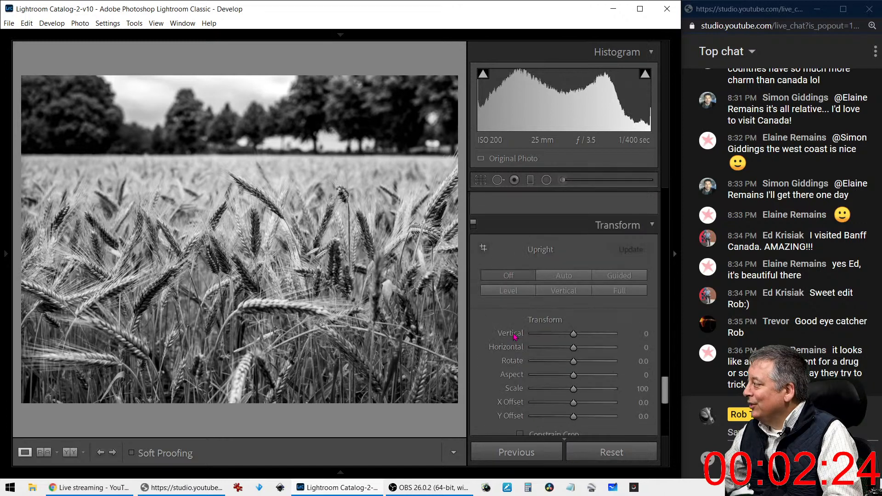
pyautogui.scroll(-2, 514, 337)
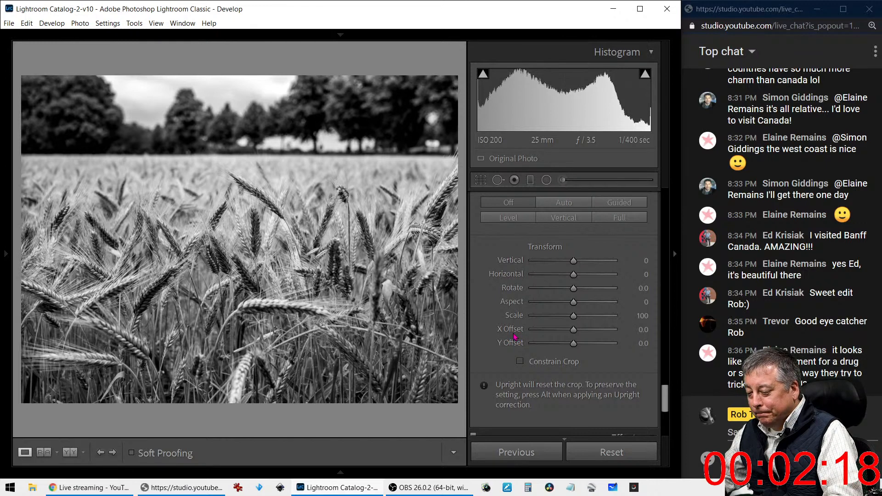
pyautogui.click(487, 186)
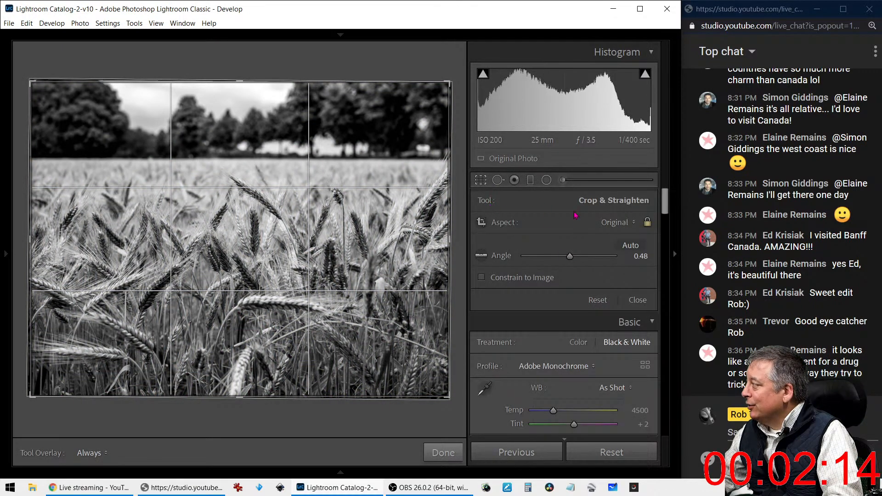
# Crop to a 16 x 9 aspect with the tree line in the top third
pyautogui.click(606, 222)
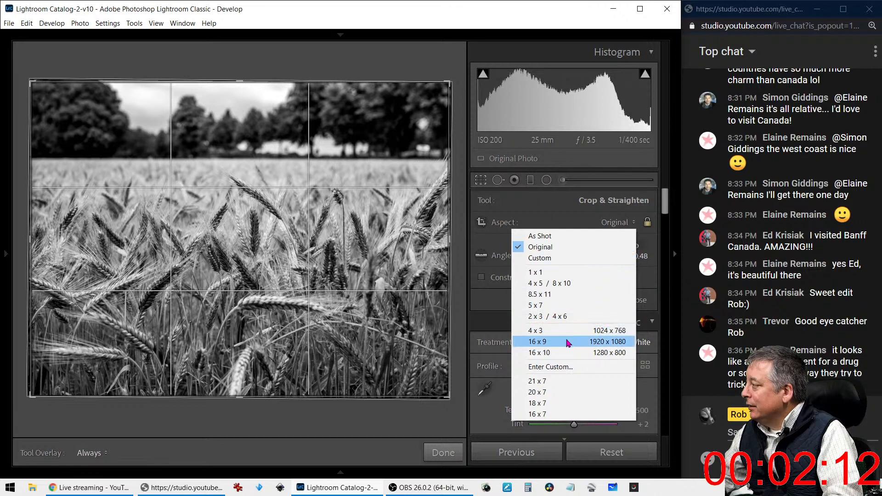
pyautogui.click(568, 341)
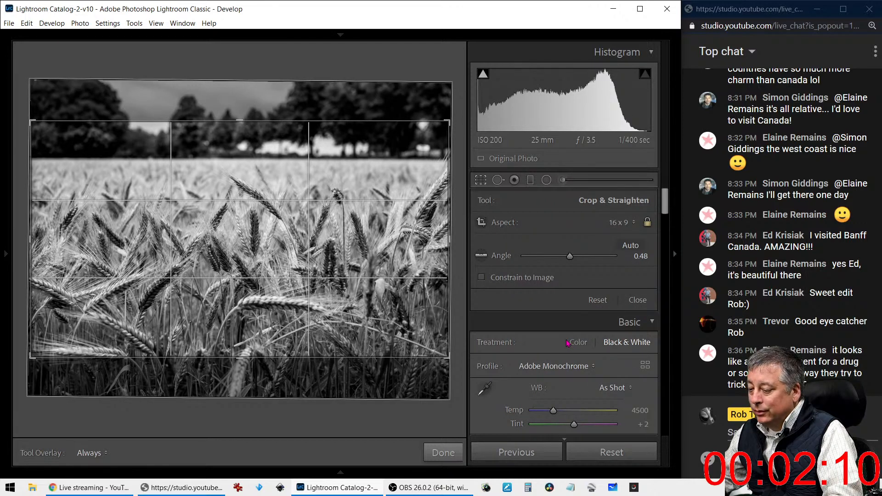
pyautogui.moveTo(399, 244); pyautogui.dragTo(399, 283)
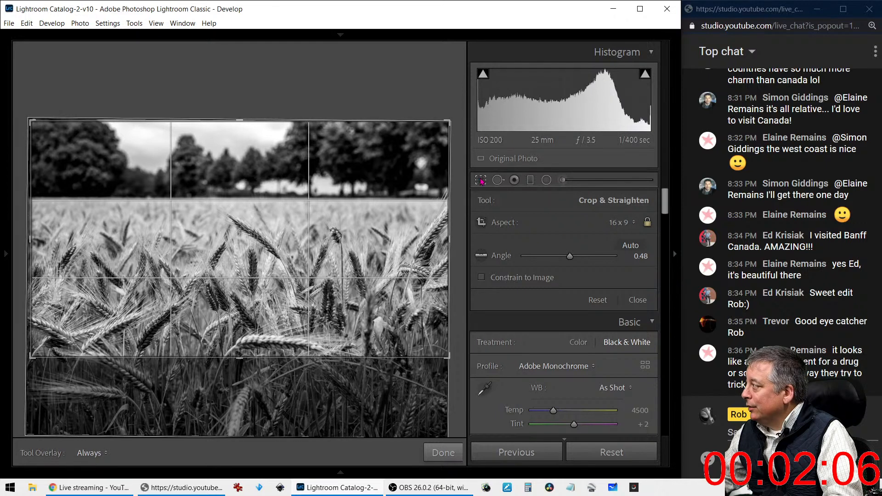
pyautogui.click(481, 181)
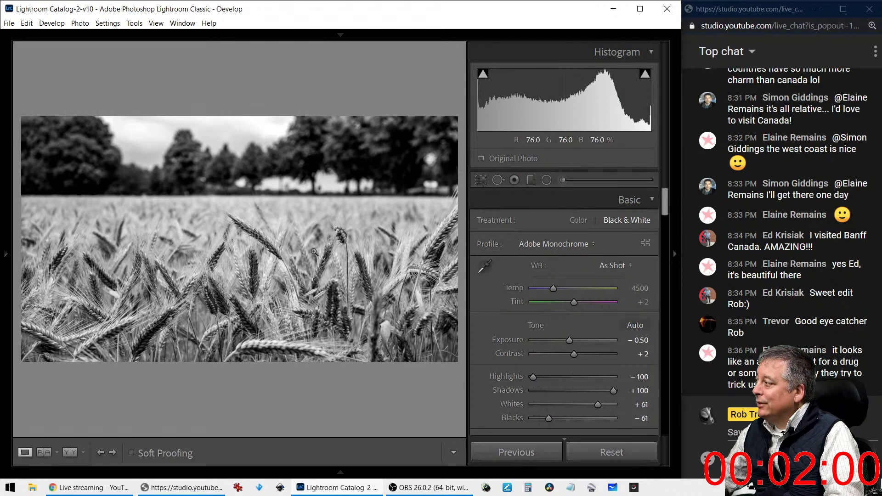
# Zoom in on the wheat heads and pan around to inspect detail
pyautogui.click(222, 300)
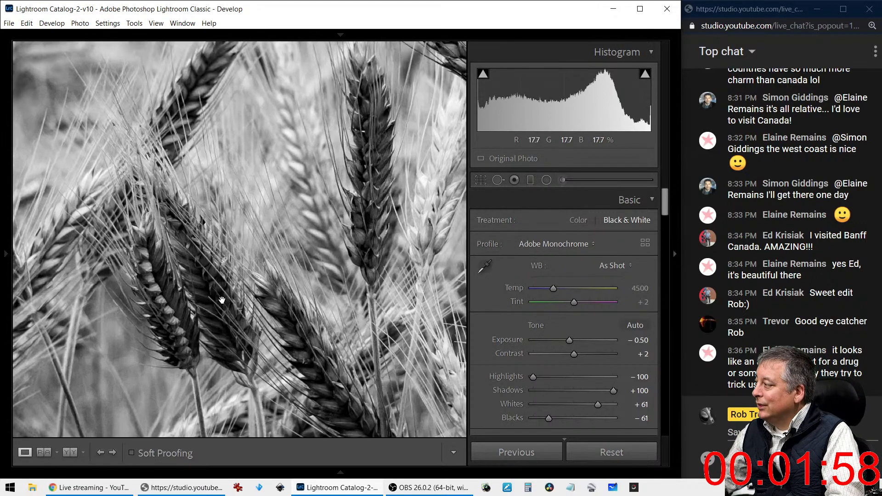
pyautogui.click(222, 300)
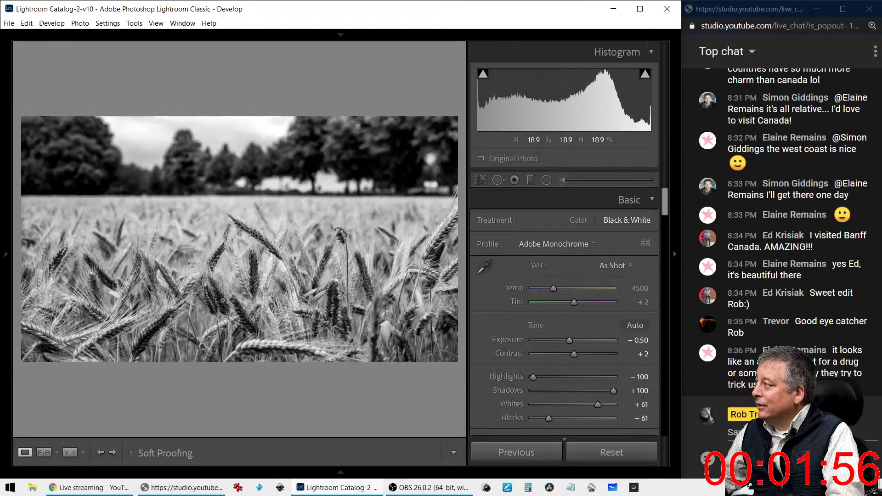
pyautogui.click(223, 300)
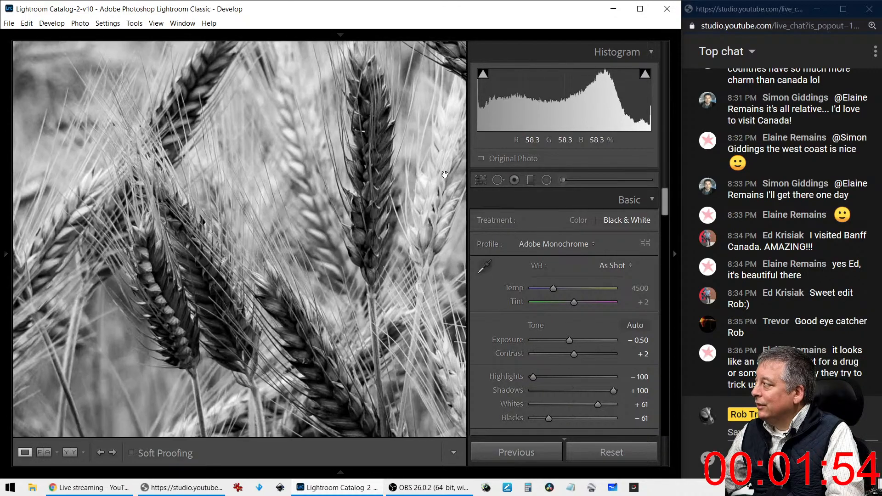
pyautogui.moveTo(300, 161); pyautogui.dragTo(345, 238)
# Set noise reduction Luminance to 24 and Color to 15
pyautogui.click(218, 206)
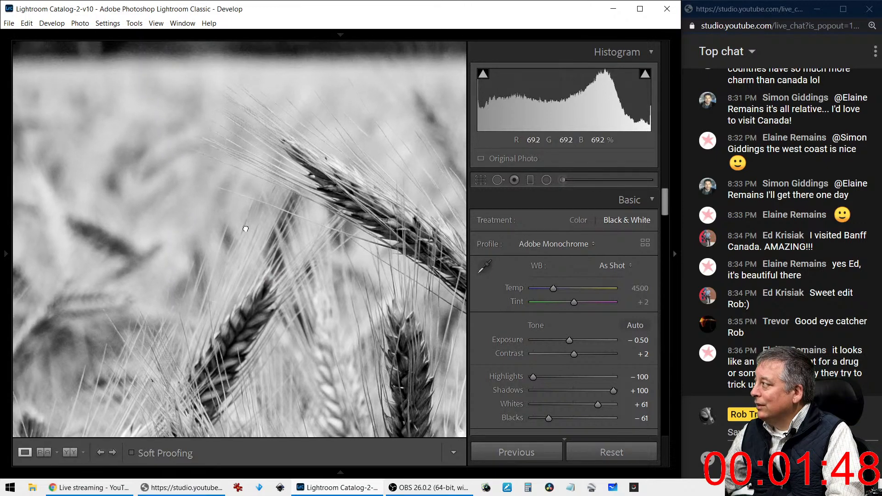
pyautogui.scroll(-5, 581, 273)
pyautogui.scroll(-12, 579, 285)
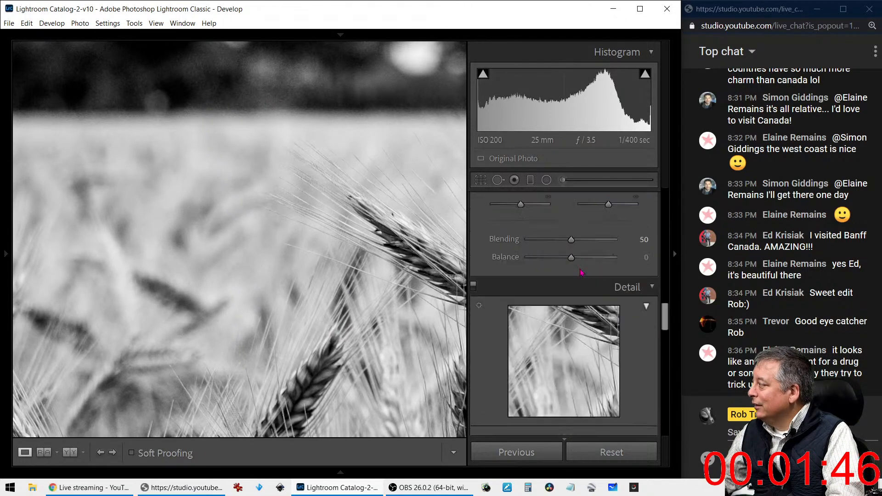
pyautogui.scroll(4, 573, 318)
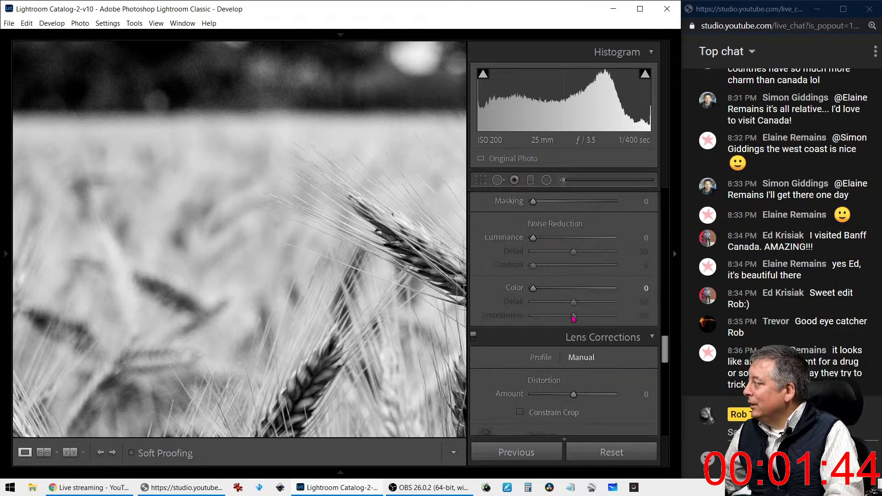
pyautogui.moveTo(534, 238); pyautogui.dragTo(553, 242)
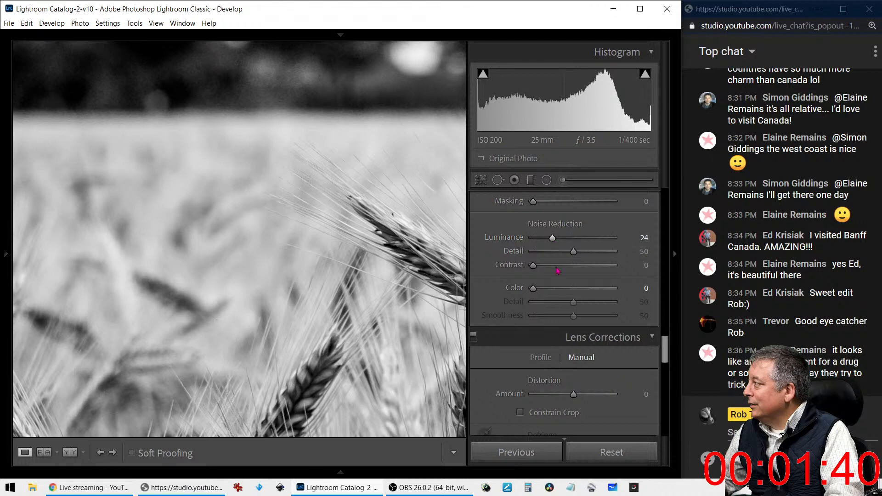
pyautogui.moveTo(533, 288); pyautogui.dragTo(546, 294)
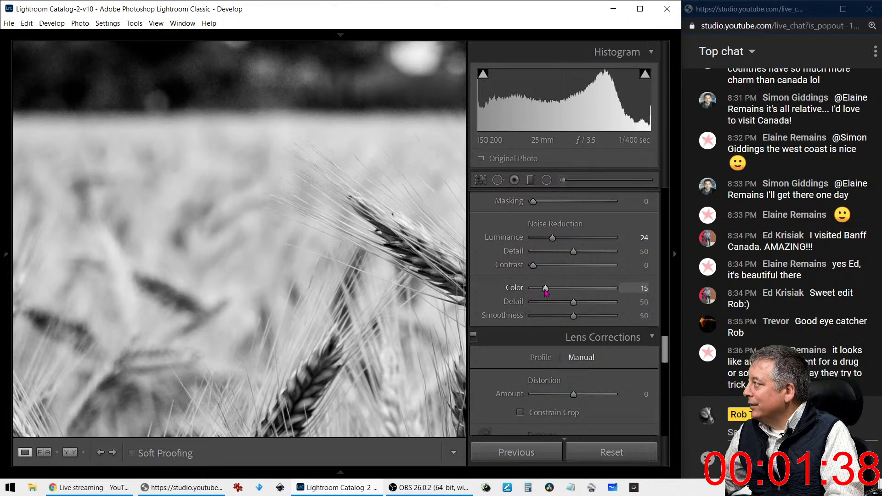
# Set sharpening Amount 51 with Masking 61, then view the whole photo
pyautogui.scroll(-2, 598, 310)
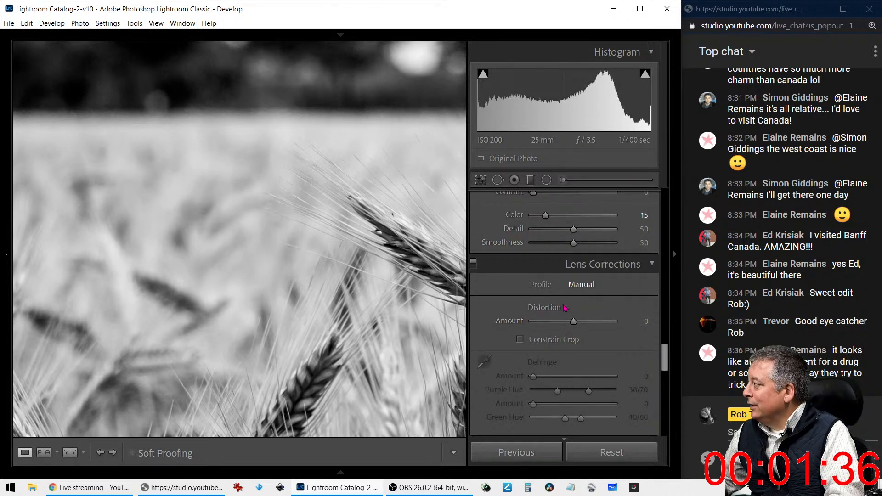
pyautogui.scroll(3, 565, 308)
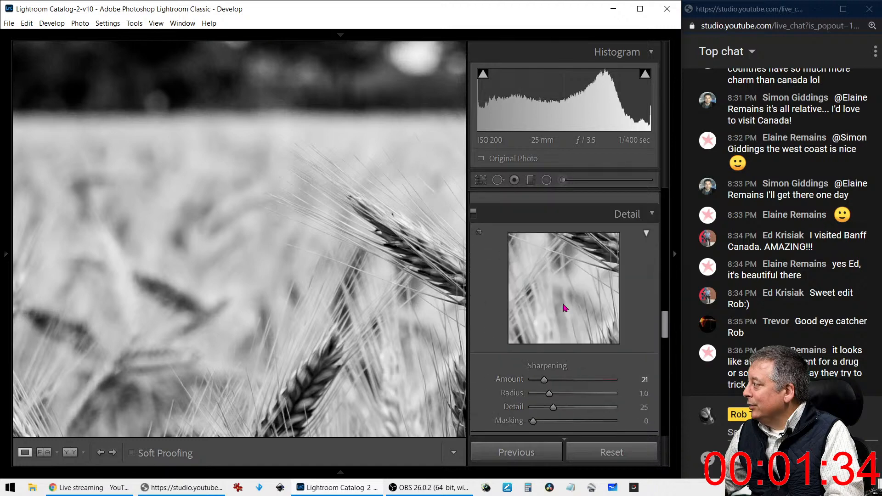
pyautogui.moveTo(559, 385); pyautogui.dragTo(567, 386)
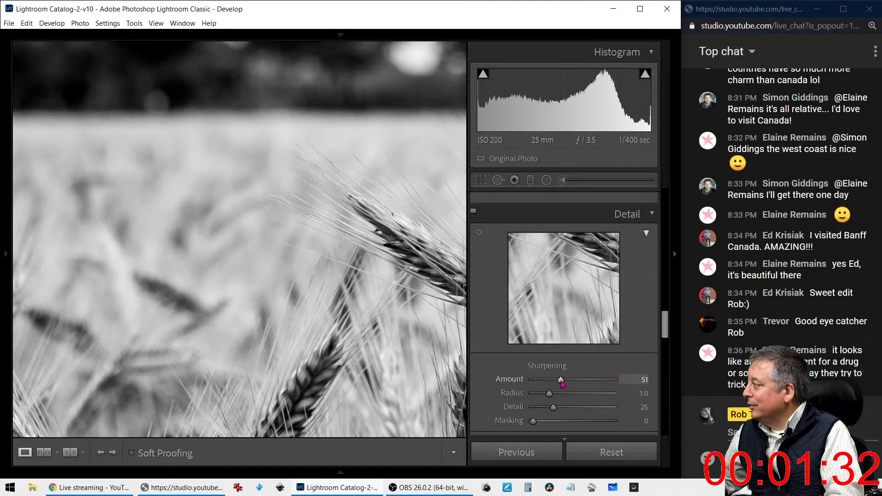
pyautogui.moveTo(534, 426); pyautogui.dragTo(582, 430)
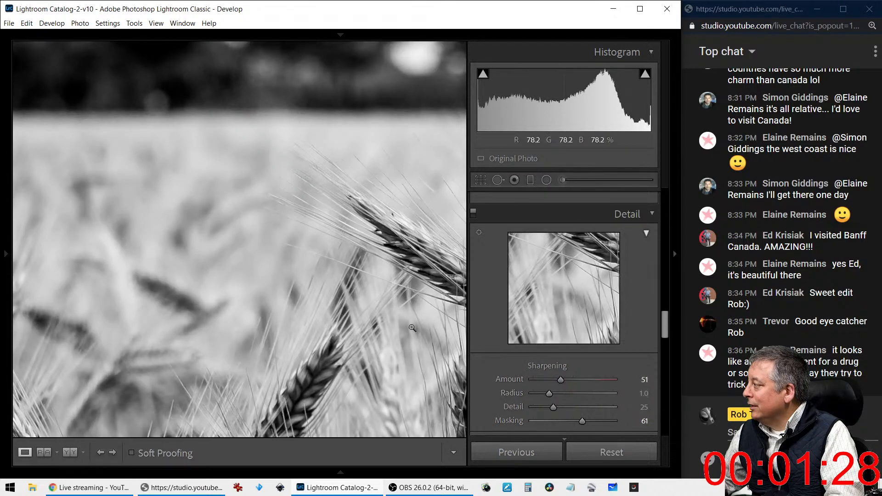
pyautogui.click(412, 272)
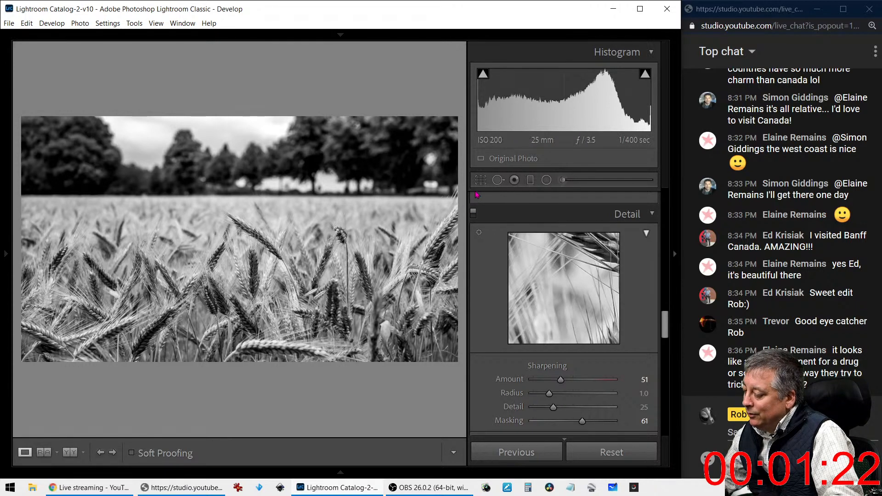
# Apply a 1 x 1 square crop, nudging the photo slightly left to frame the tree line
pyautogui.press('r')
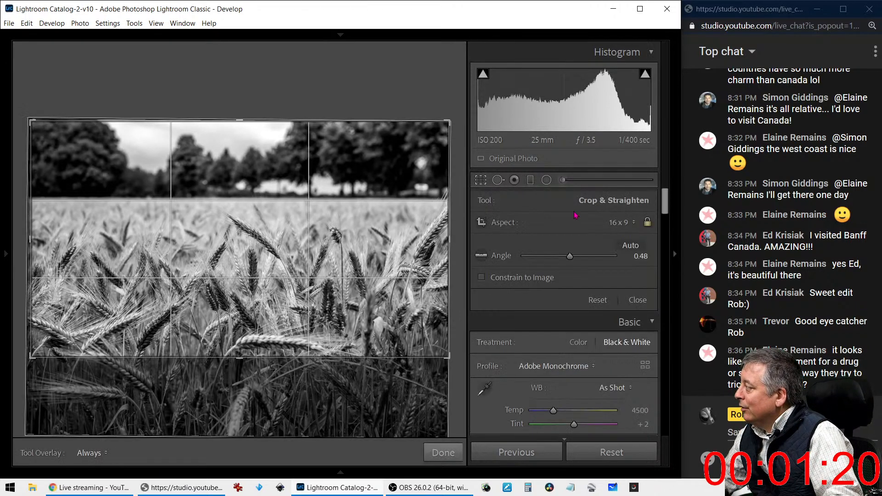
pyautogui.click(620, 222)
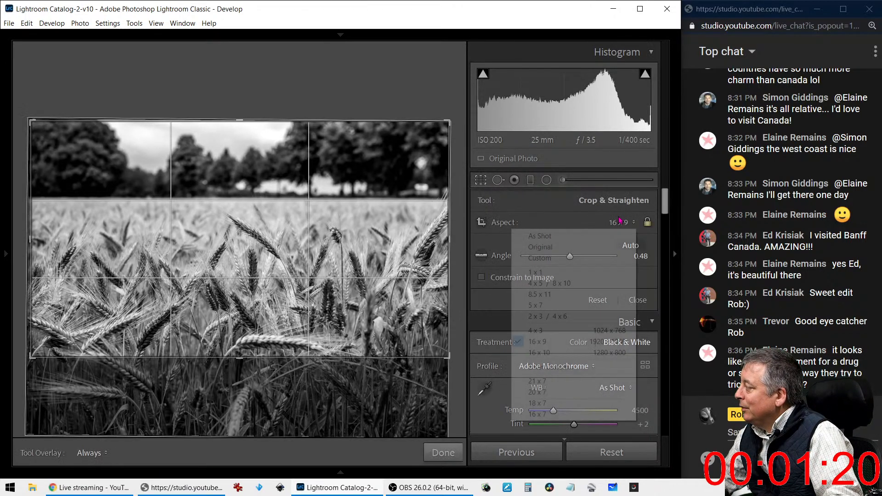
pyautogui.click(592, 271)
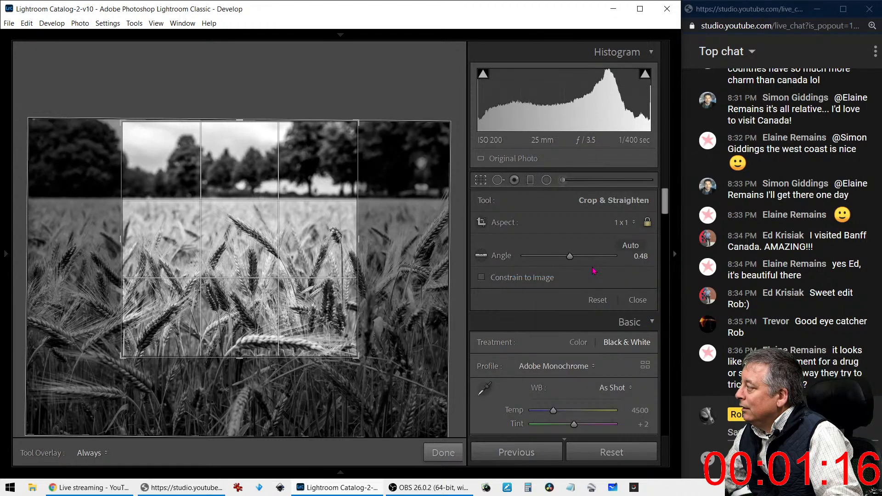
pyautogui.click(481, 182)
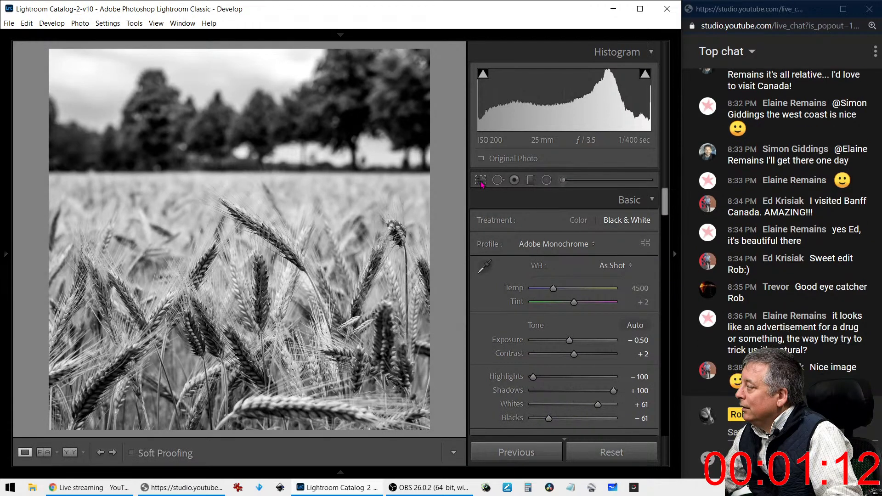
pyautogui.click(480, 181)
pyautogui.moveTo(317, 250)
pyautogui.mouseDown()
pyautogui.moveTo(310, 253)
pyautogui.moveTo(334, 255)
pyautogui.mouseUp()
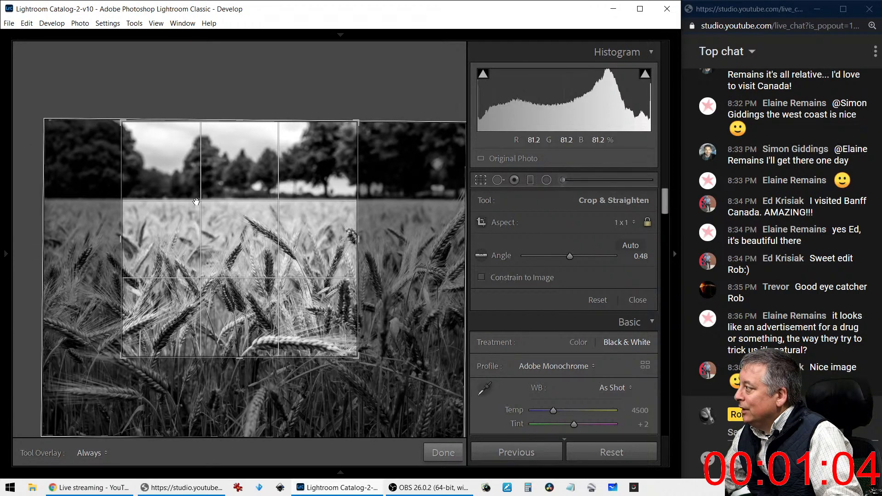
pyautogui.click(480, 183)
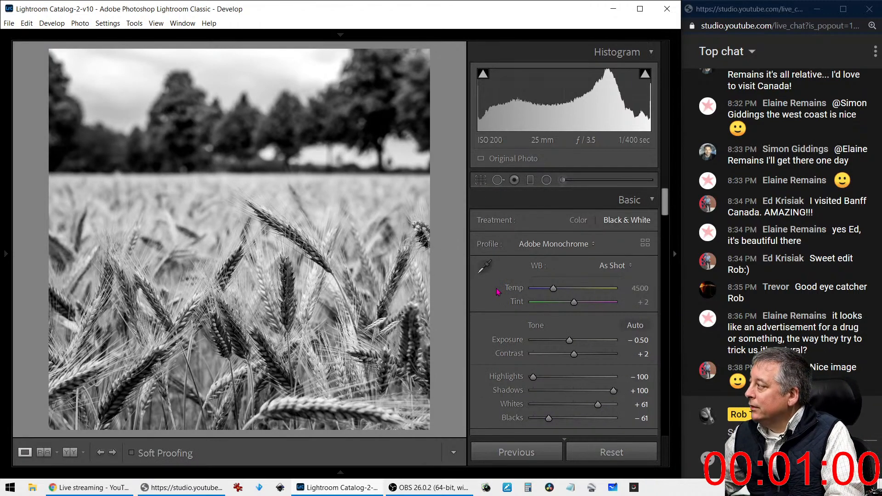
# Lay a narrow graduated filter over the field's far edge with Highlights -100 and Exposure +0.33
pyautogui.click(532, 183)
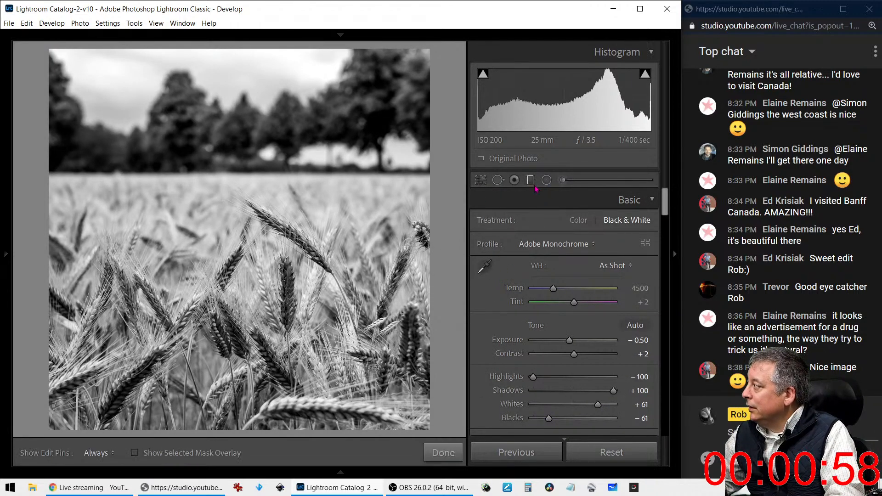
pyautogui.moveTo(340, 180); pyautogui.dragTo(341, 223)
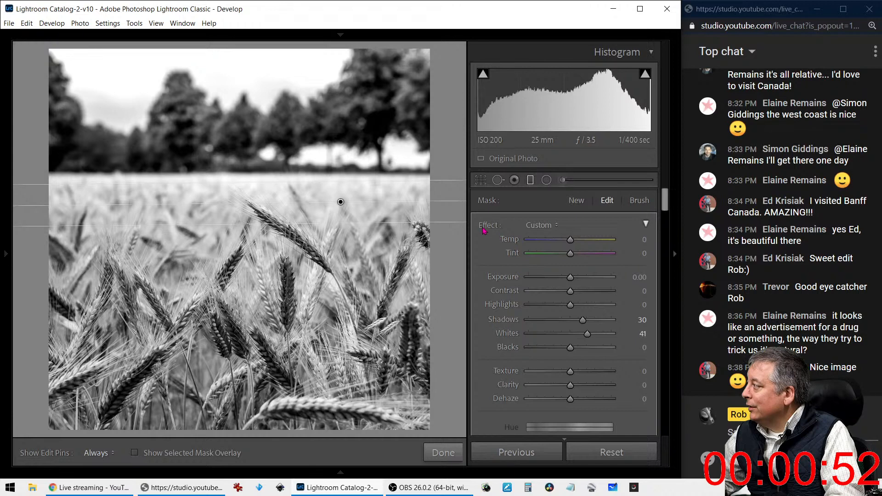
pyautogui.doubleClick(483, 231)
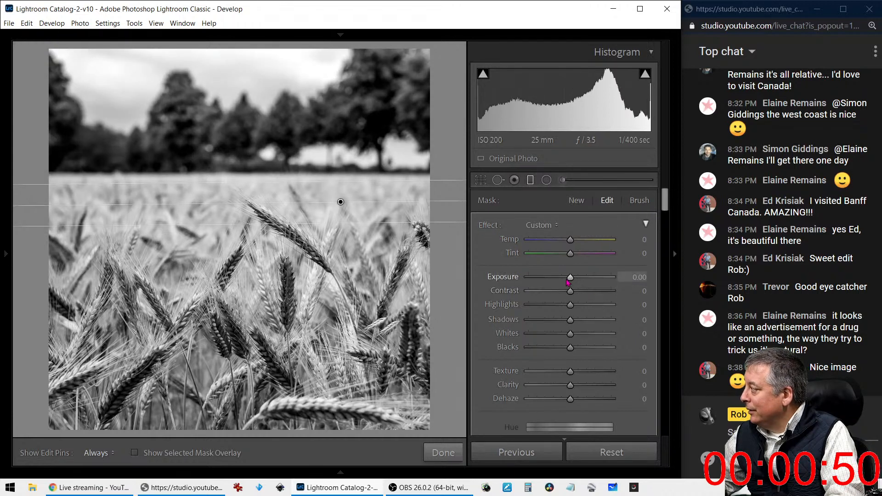
pyautogui.moveTo(570, 277)
pyautogui.mouseDown()
pyautogui.moveTo(551, 282)
pyautogui.moveTo(565, 281)
pyautogui.mouseUp()
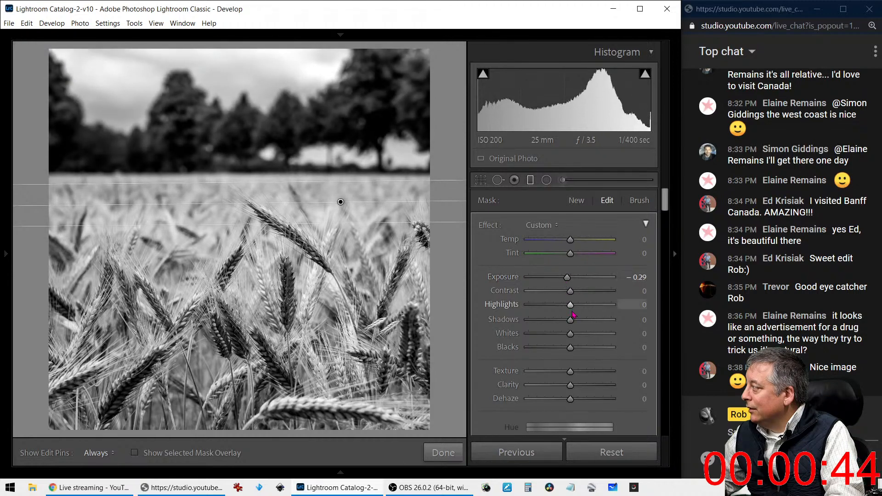
pyautogui.click(527, 303)
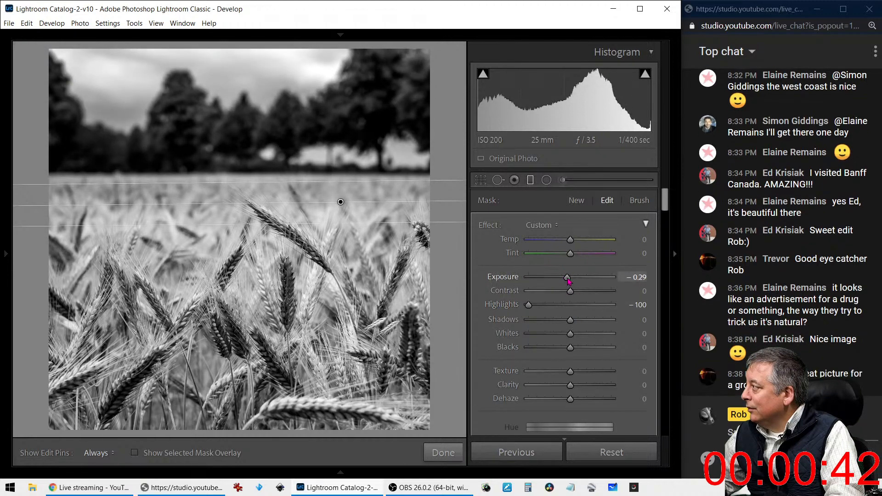
pyautogui.doubleClick(569, 278)
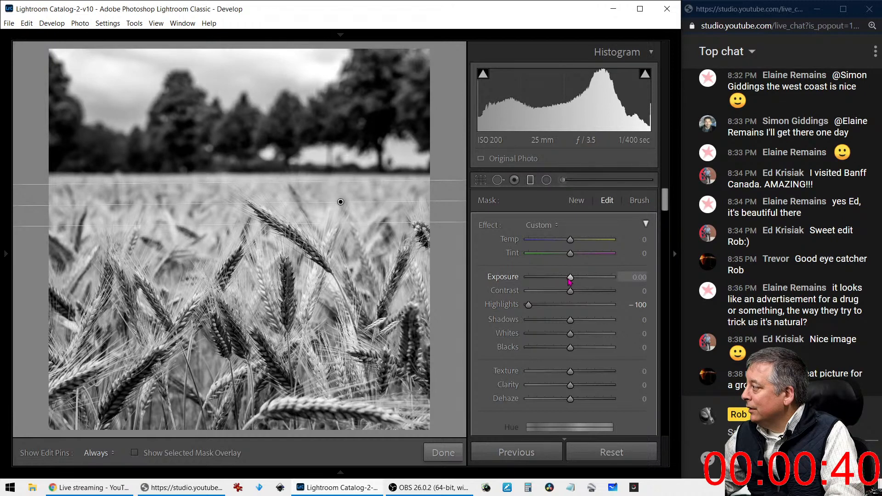
pyautogui.moveTo(569, 278); pyautogui.dragTo(573, 278)
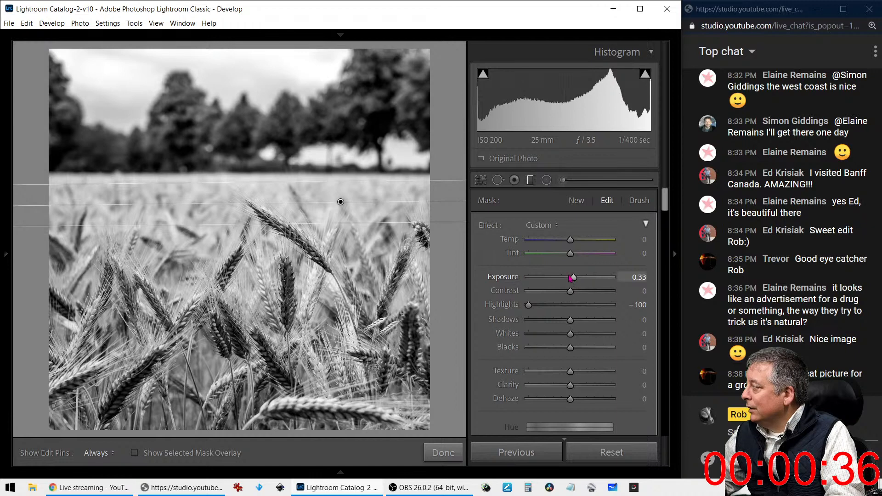
pyautogui.click(529, 182)
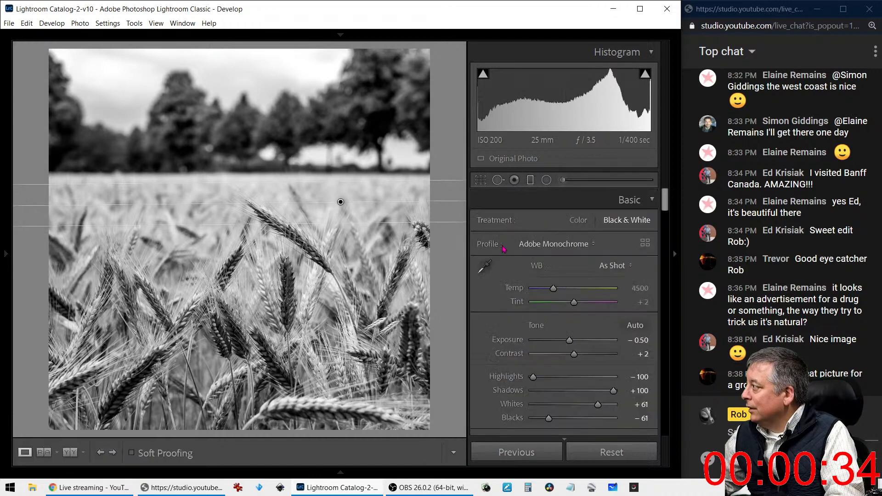
# Add a -5 post-crop vignette with feather 100, checking it briefly in colour
pyautogui.scroll(-15, 521, 337)
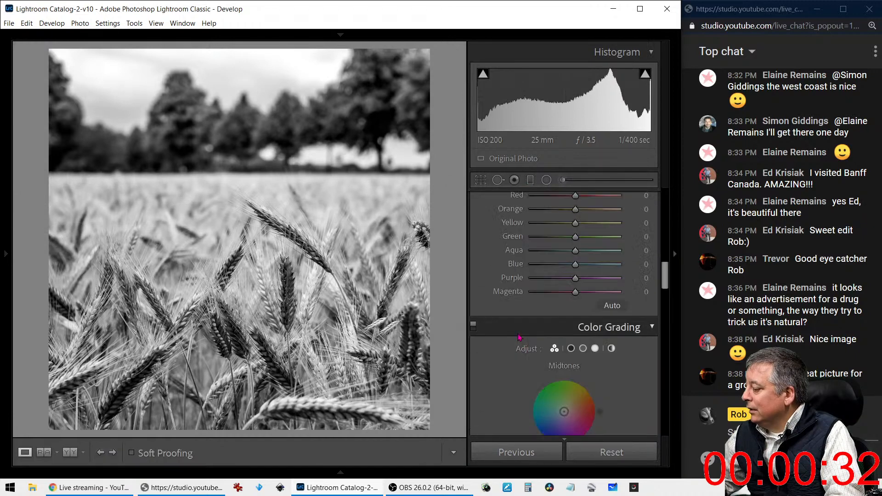
pyautogui.moveTo(574, 283); pyautogui.dragTo(572, 283)
pyautogui.moveTo(574, 323); pyautogui.dragTo(614, 323)
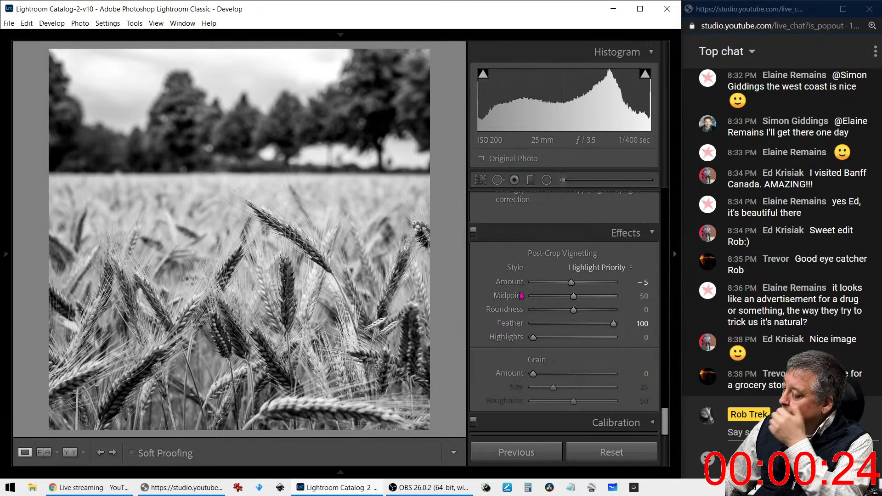
pyautogui.press('v')
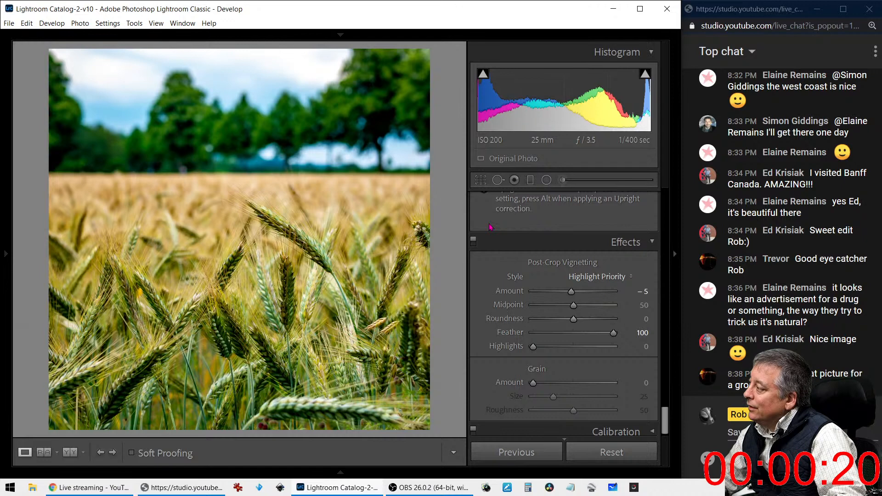
pyautogui.press('v')
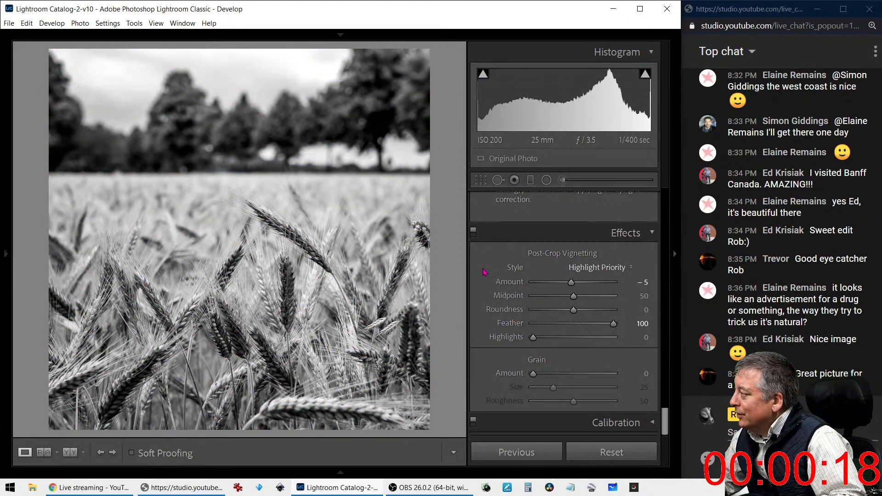
# Set Whites +69, Blacks -34 and Exposure -0.54, then show Before/After side by side
pyautogui.scroll(10, 493, 275)
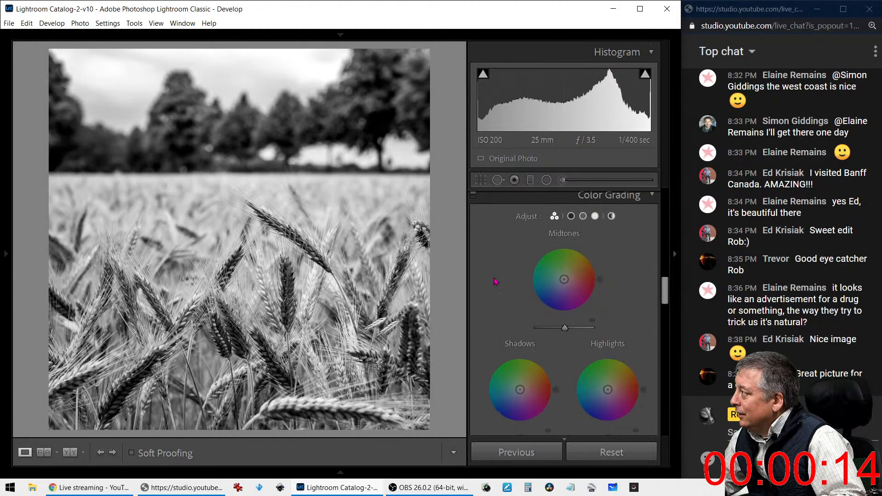
pyautogui.scroll(8, 495, 281)
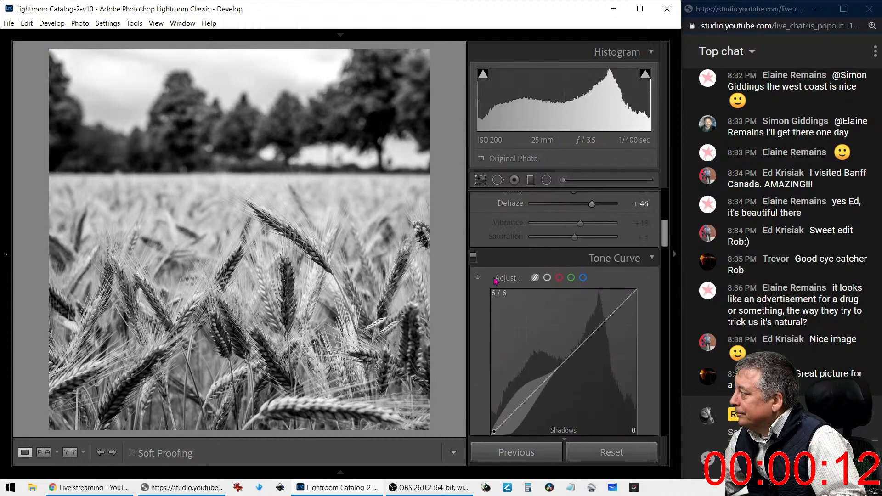
pyautogui.scroll(3, 495, 281)
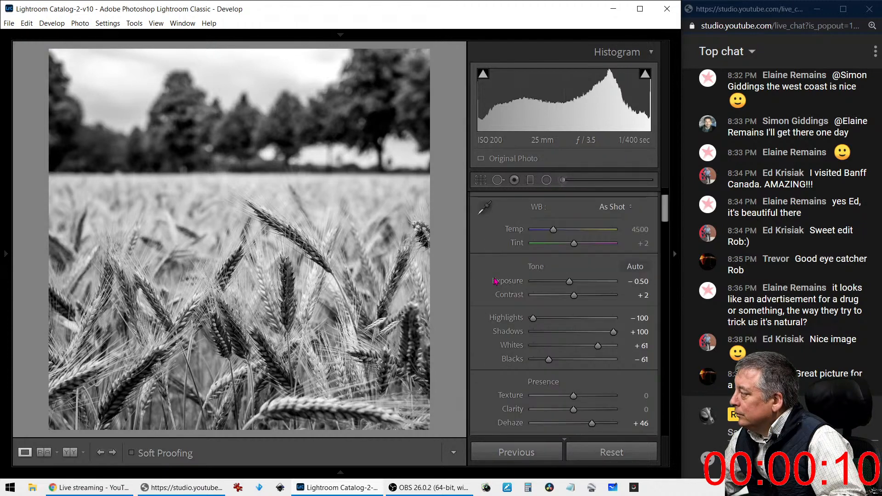
pyautogui.moveTo(603, 348); pyautogui.dragTo(619, 336)
pyautogui.moveTo(548, 359); pyautogui.dragTo(561, 360)
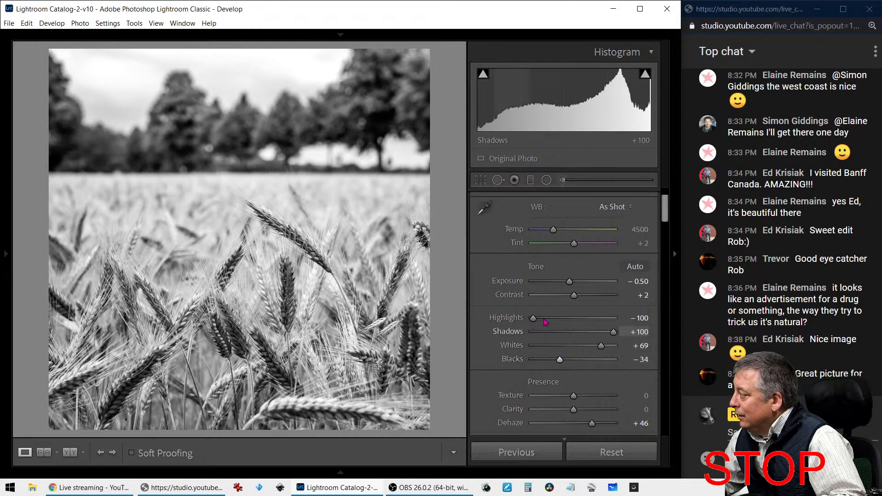
pyautogui.moveTo(571, 284); pyautogui.dragTo(571, 285)
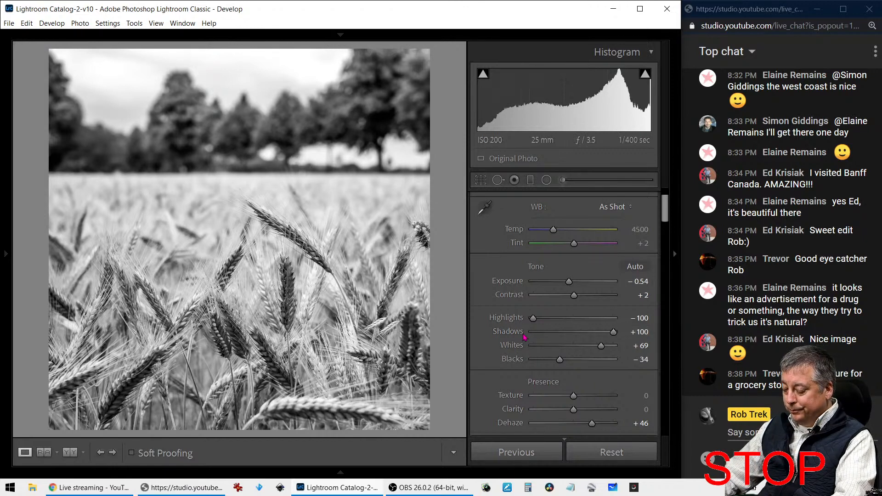
pyautogui.press('y')
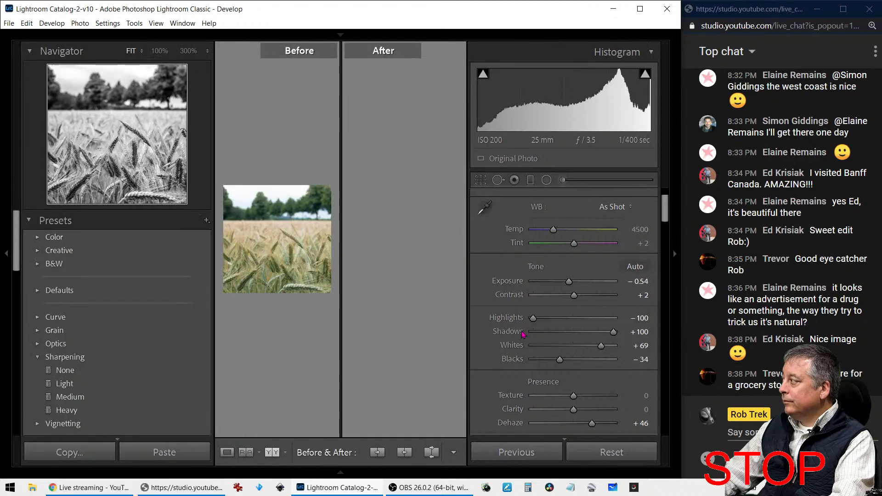
# Hide the panels and view the square black-and-white wheat photo full screen, toggling against the colour original
pyautogui.press('Tab')
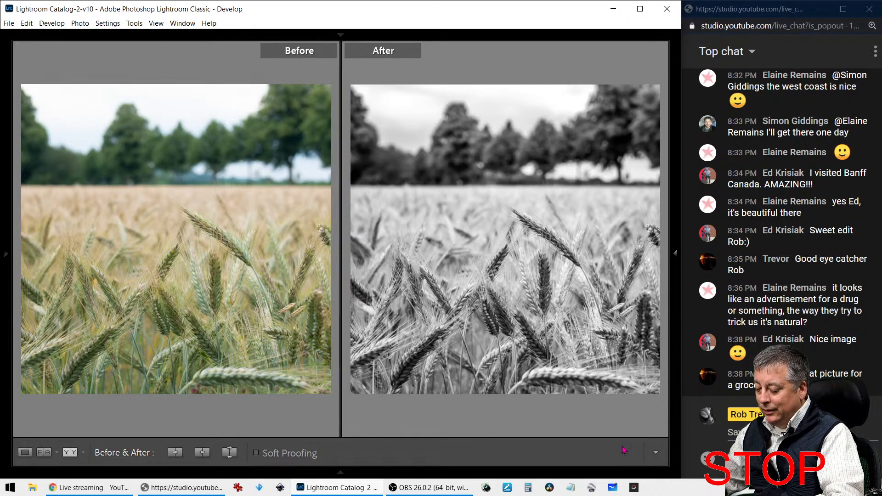
pyautogui.press('y')
pyautogui.press('f')
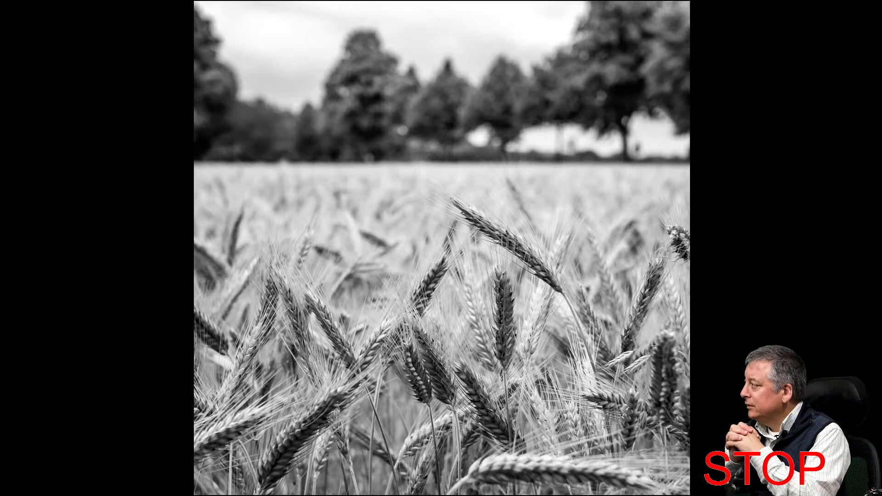
pyautogui.press('Left')
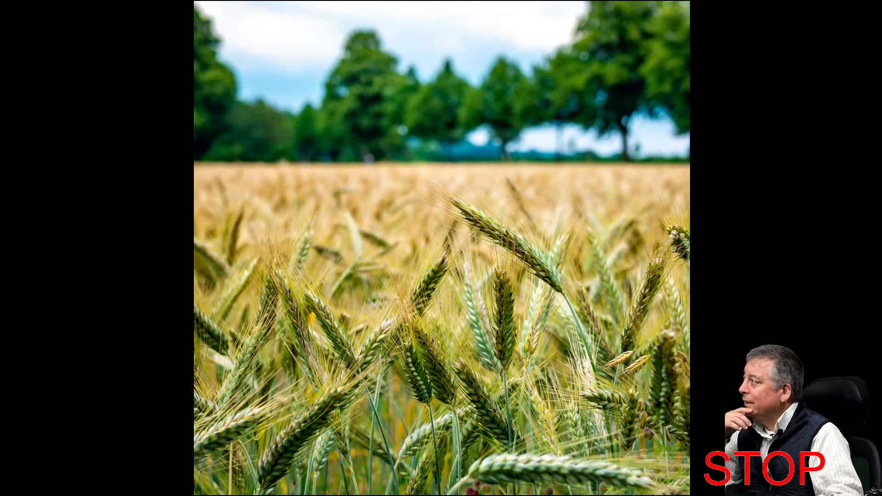
pyautogui.press('Right')
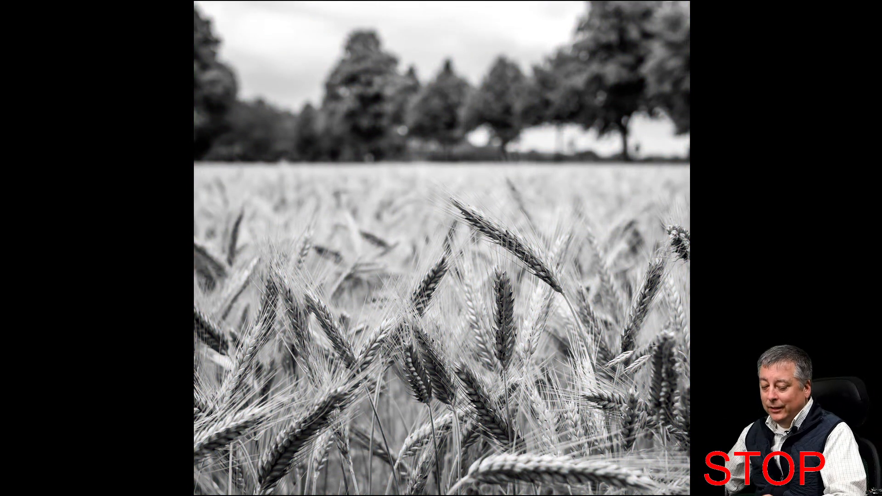
pyautogui.press('f')
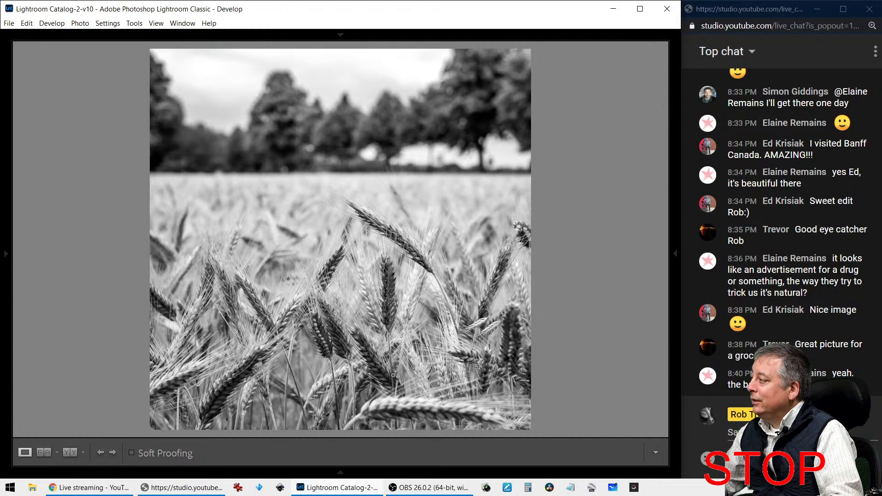
# Open the Viewer edits folder in the Library grid with the rating filter cleared
pyautogui.press('g')
pyautogui.moveTo(7, 246)
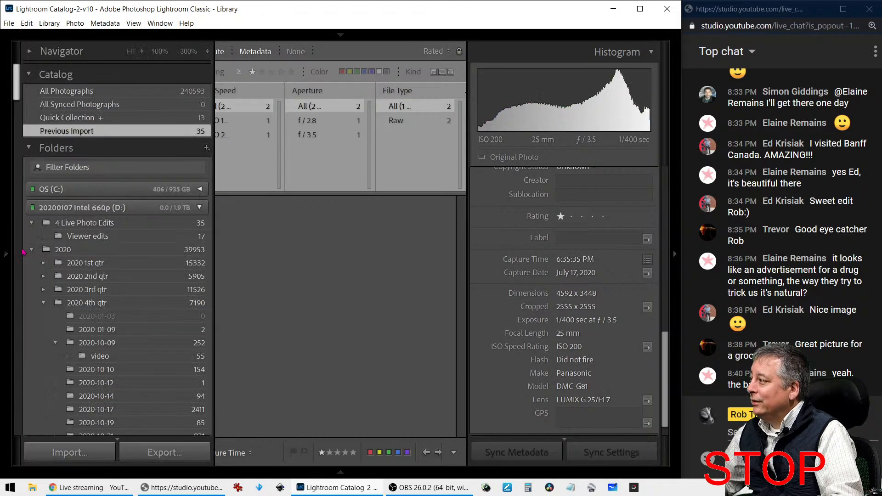
pyautogui.click(74, 241)
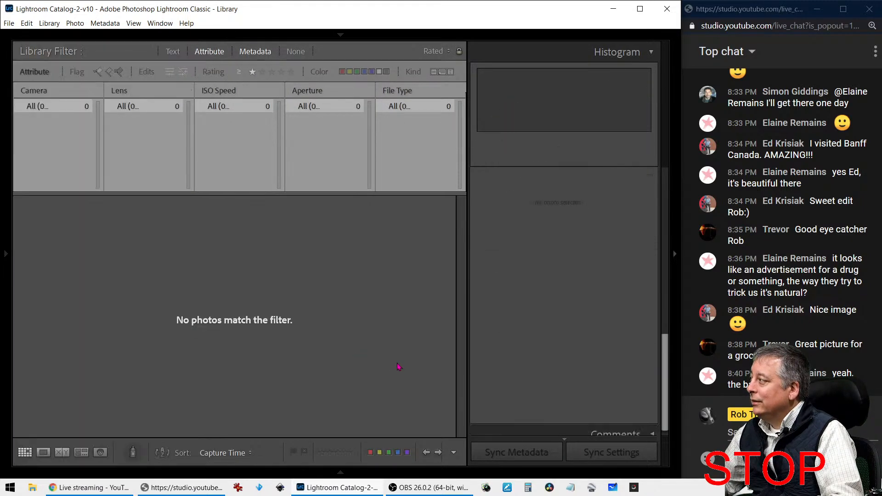
pyautogui.click(252, 72)
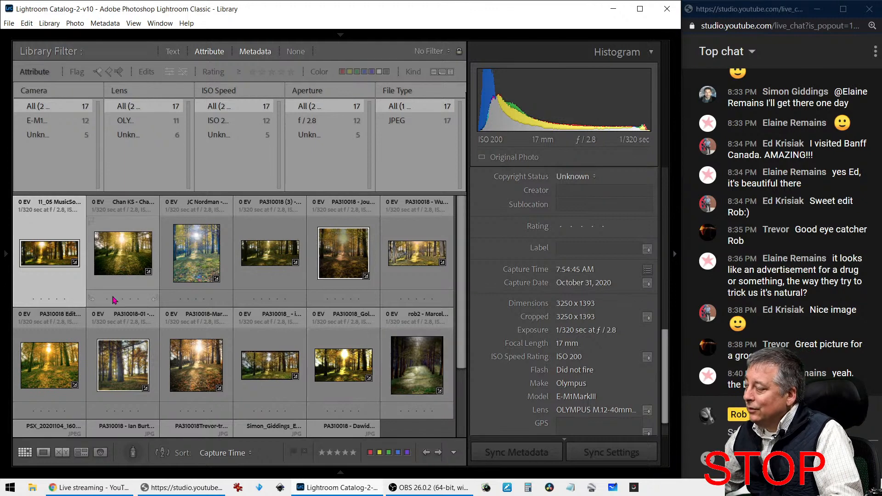
# Browse the dated folders 2020-11-03, 2020-11-01 and 2020-10-31
pyautogui.moveTo(10, 272)
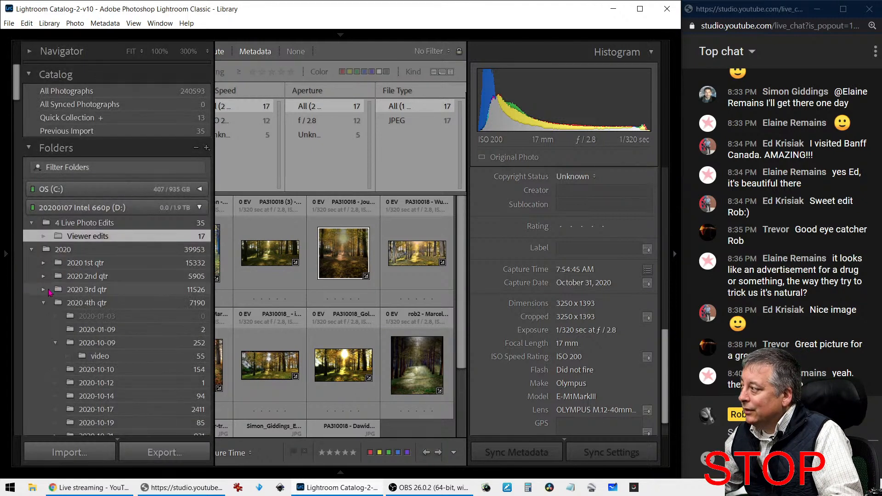
pyautogui.scroll(-5, 50, 293)
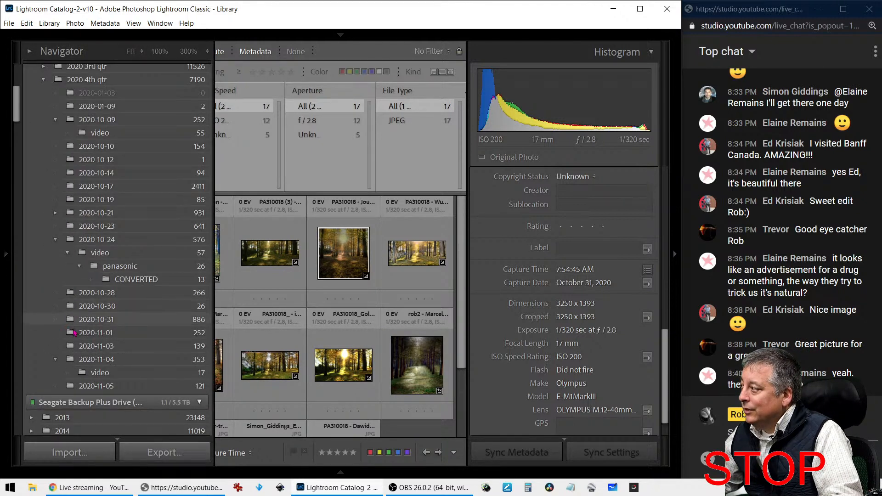
pyautogui.click(96, 349)
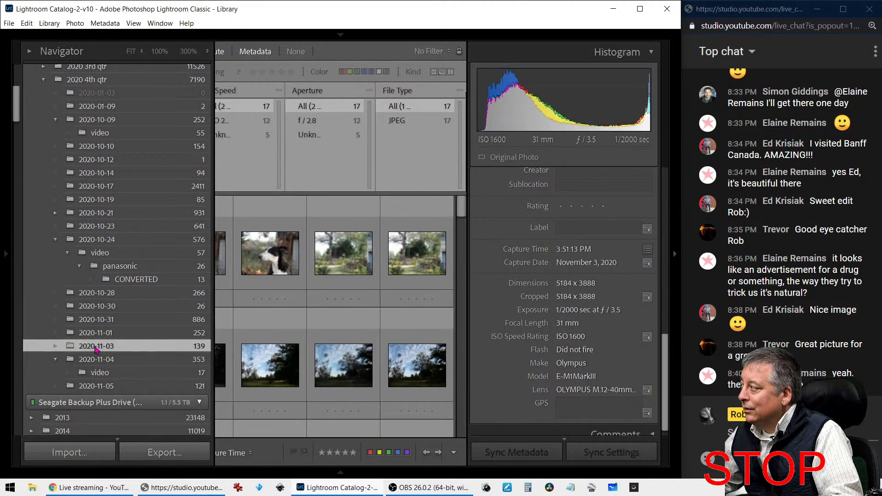
pyautogui.click(99, 336)
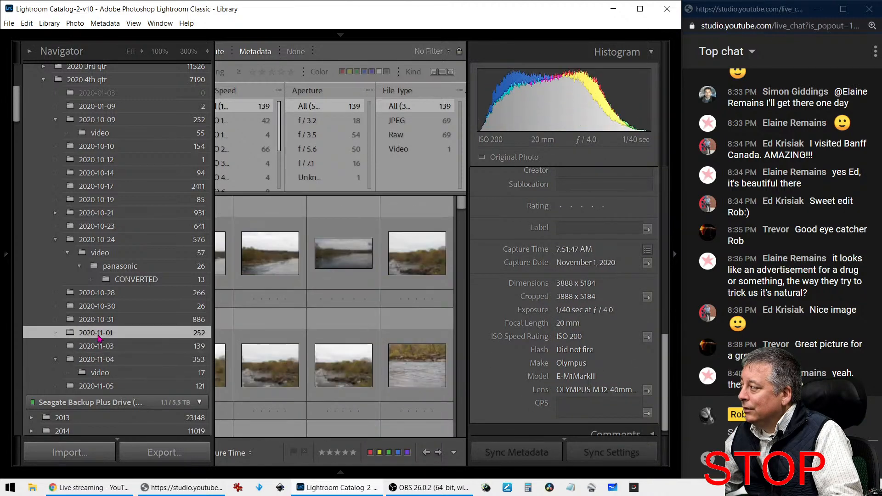
pyautogui.click(99, 324)
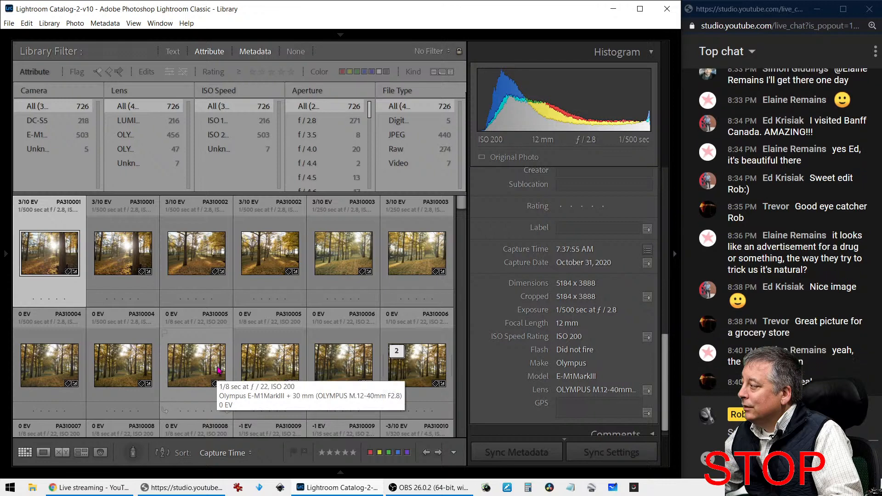
# Inspect forest photos PA310014, the first shot and the portrait shot in Loupe, returning to Grid
pyautogui.scroll(-5, 219, 367)
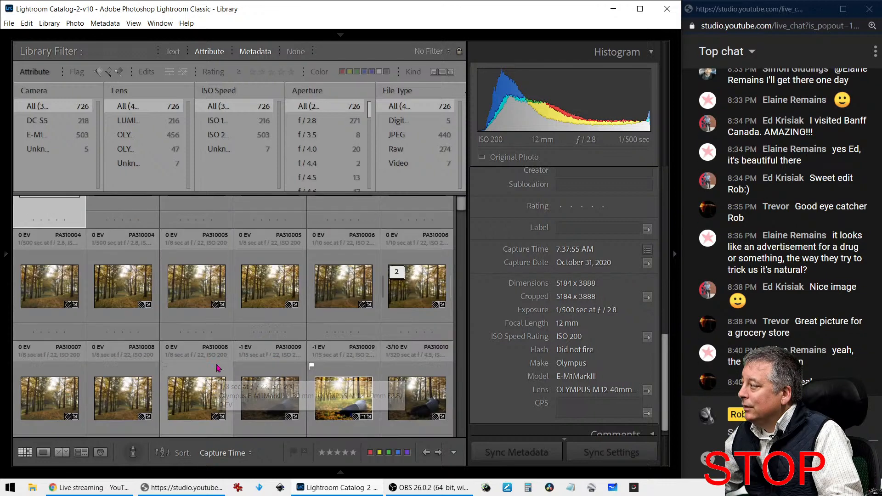
pyautogui.scroll(-3, 219, 368)
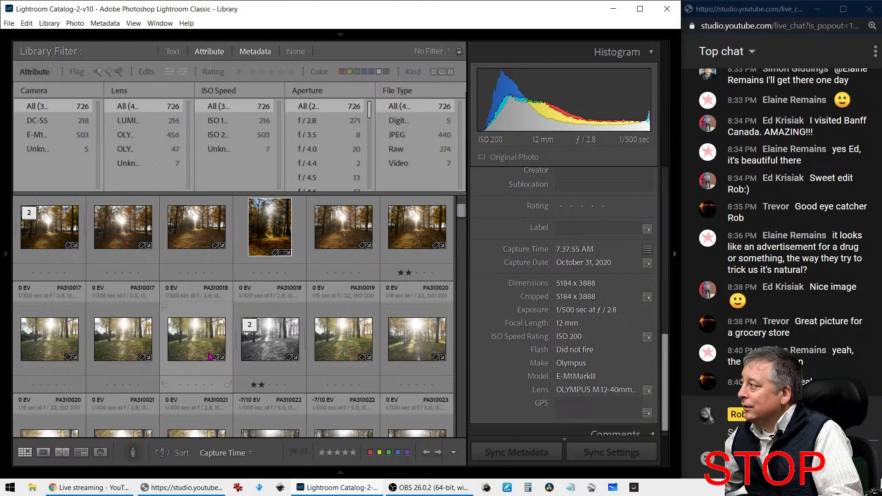
pyautogui.click(128, 241)
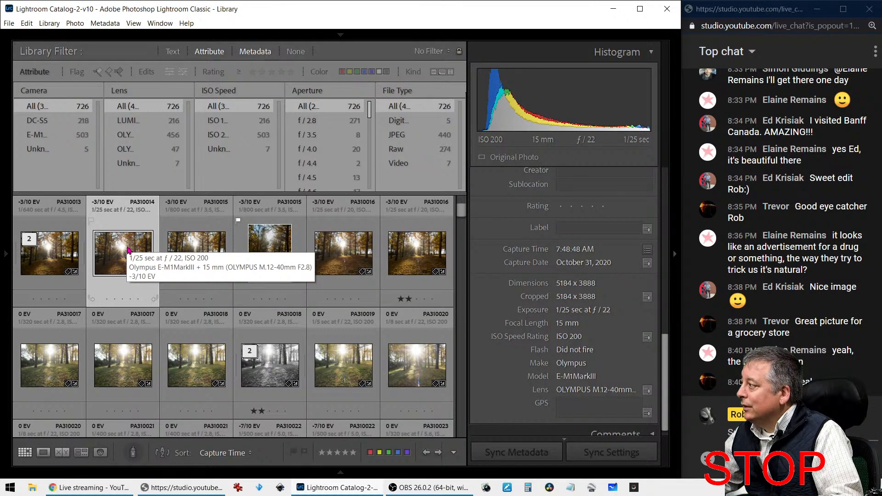
pyautogui.doubleClick(128, 251)
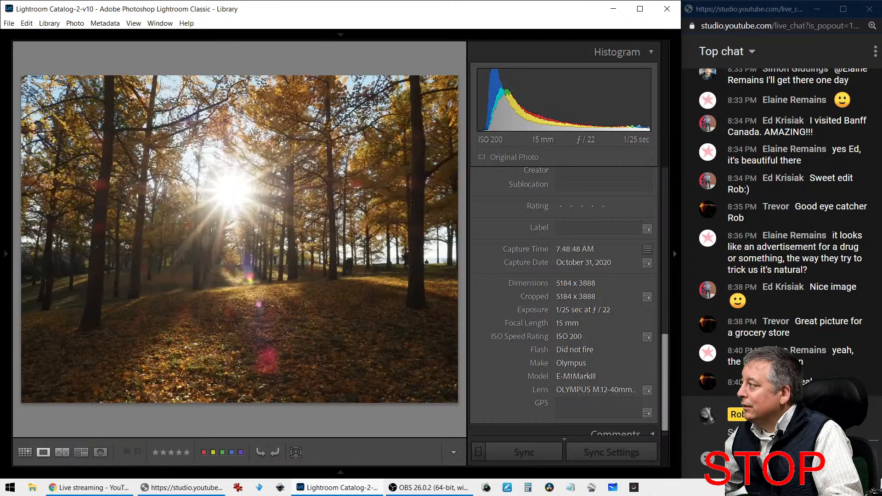
pyautogui.doubleClick(195, 375)
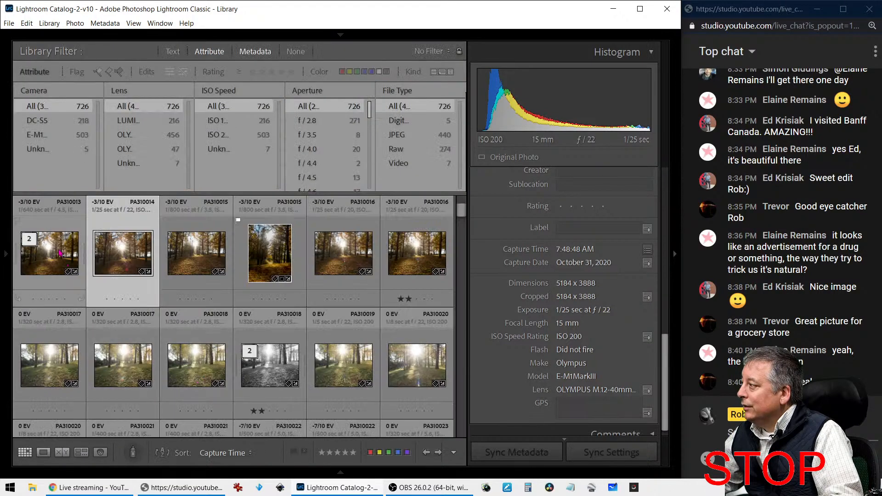
pyautogui.doubleClick(59, 250)
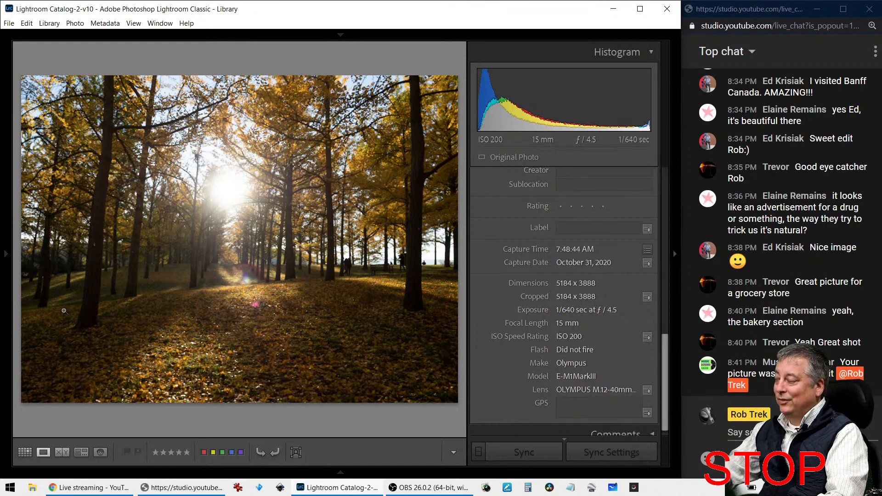
pyautogui.press('g')
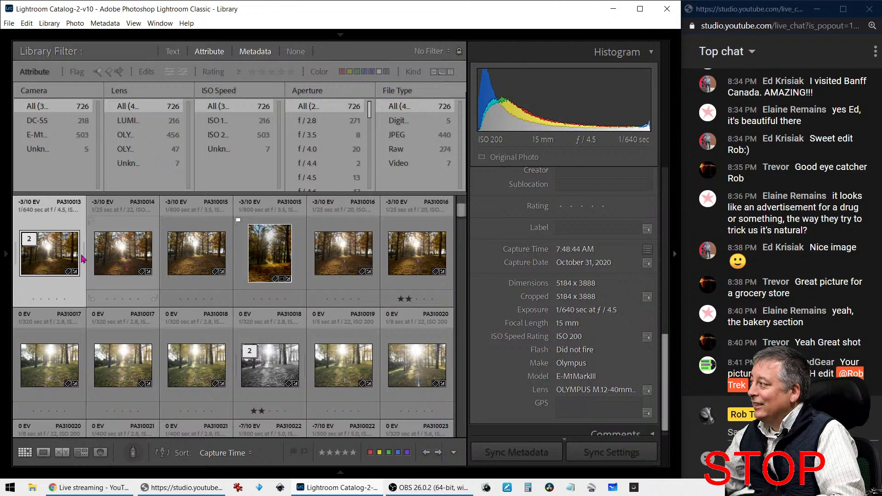
pyautogui.doubleClick(258, 245)
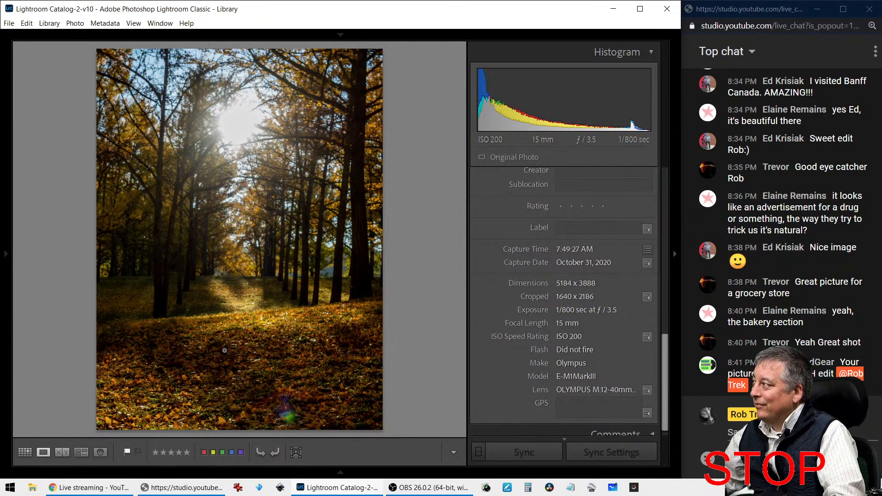
pyautogui.press('g')
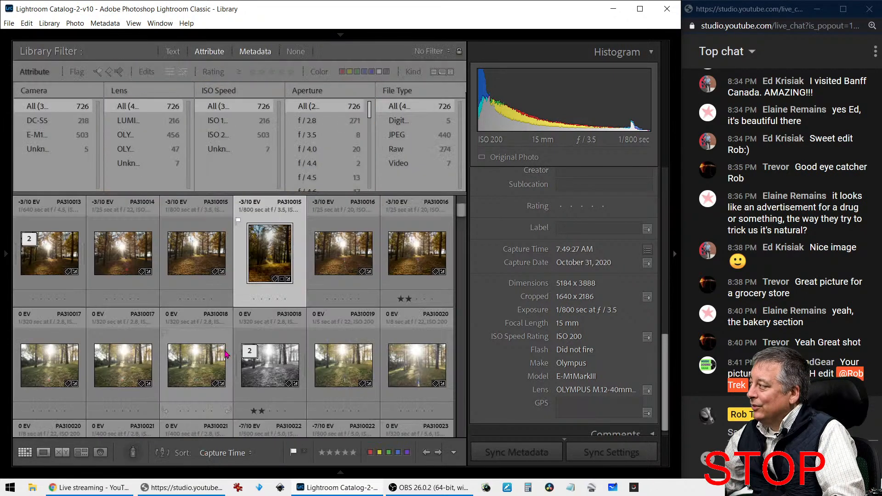
# Scroll the left Folders panel back to the top
pyautogui.press('alt')
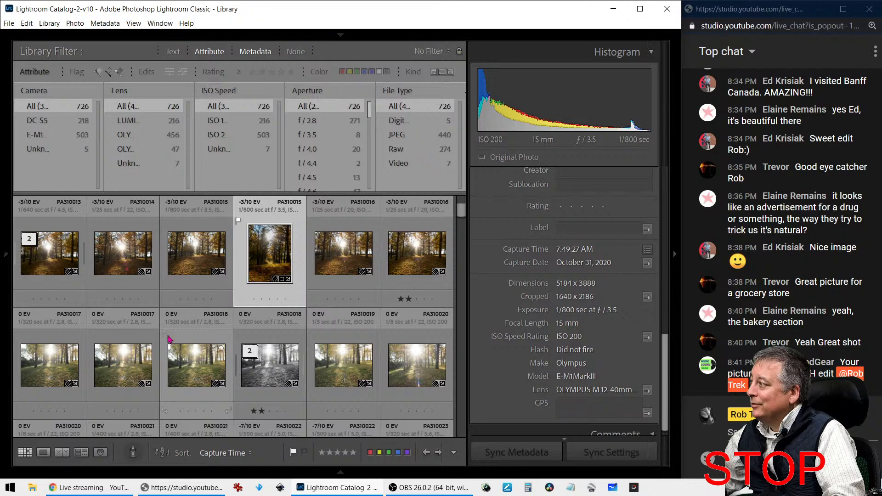
pyautogui.moveTo(9, 270)
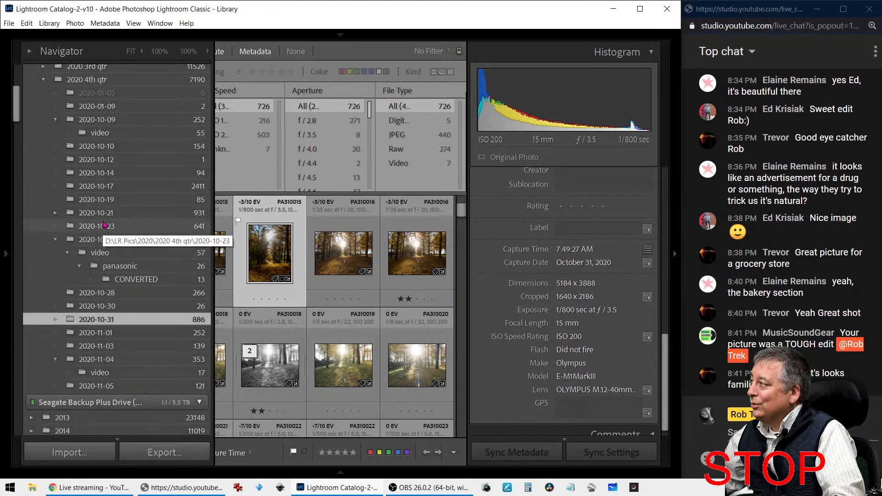
pyautogui.scroll(5, 105, 236)
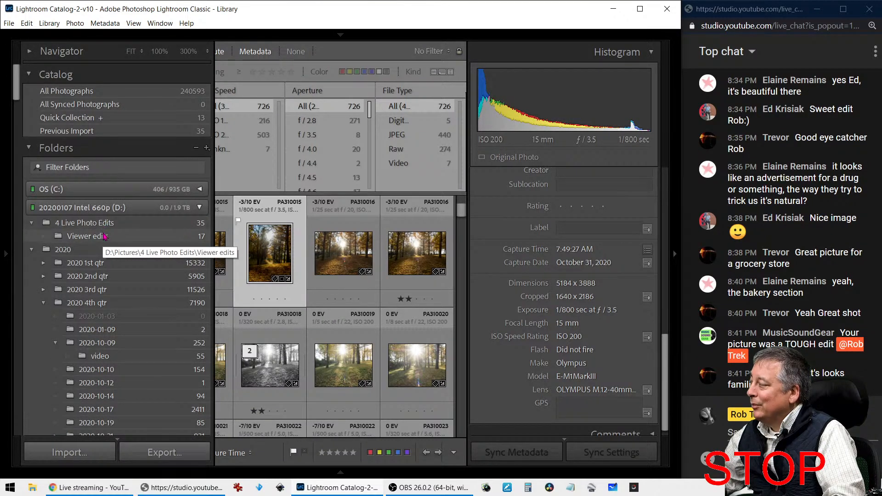
# Open the first of the 17 Viewer edits with its info overlay and view it full screen
pyautogui.click(105, 235)
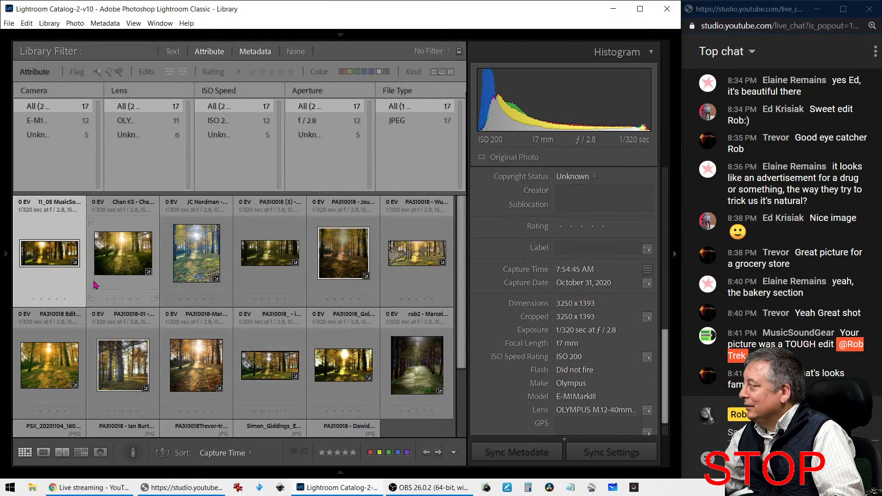
pyautogui.doubleClick(51, 261)
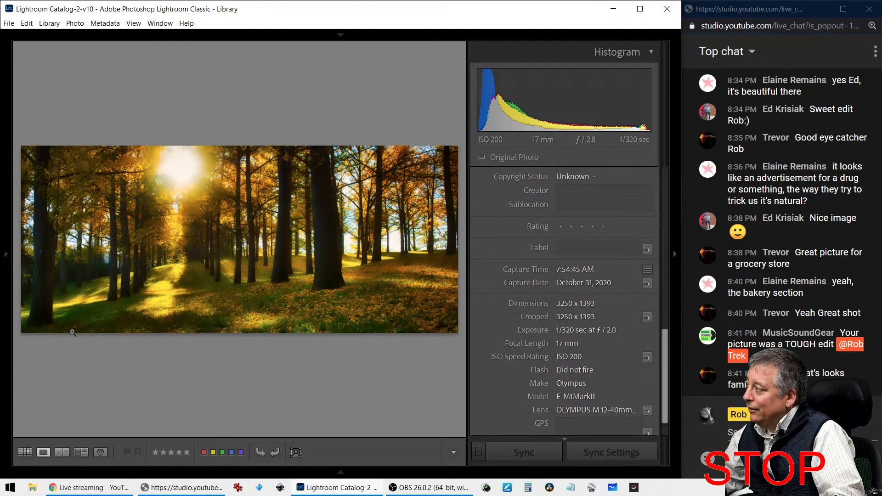
pyautogui.press('i')
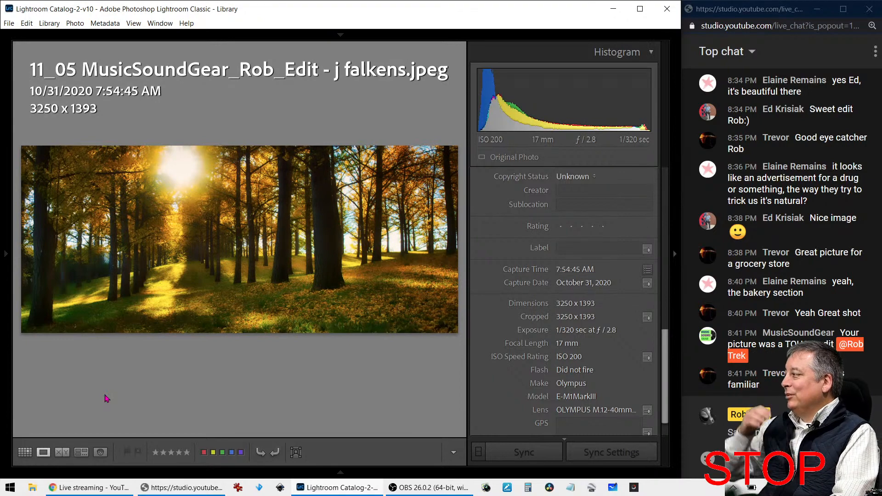
pyautogui.press('f')
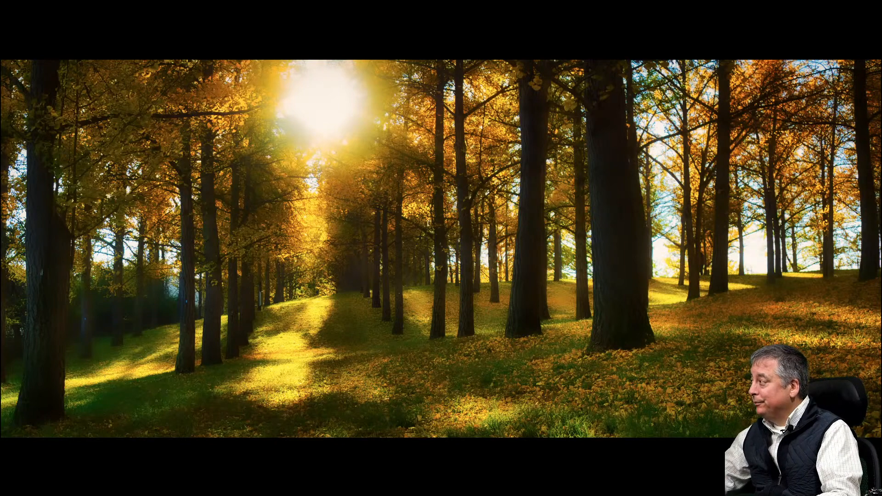
pyautogui.press('Escape')
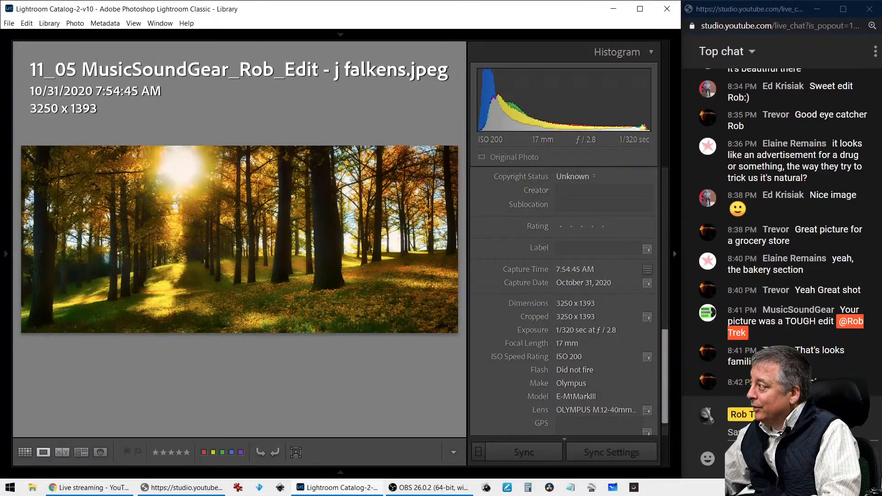
# Step through the next two edits full screen, ending on portrait photo PA310018
pyautogui.press('Right')
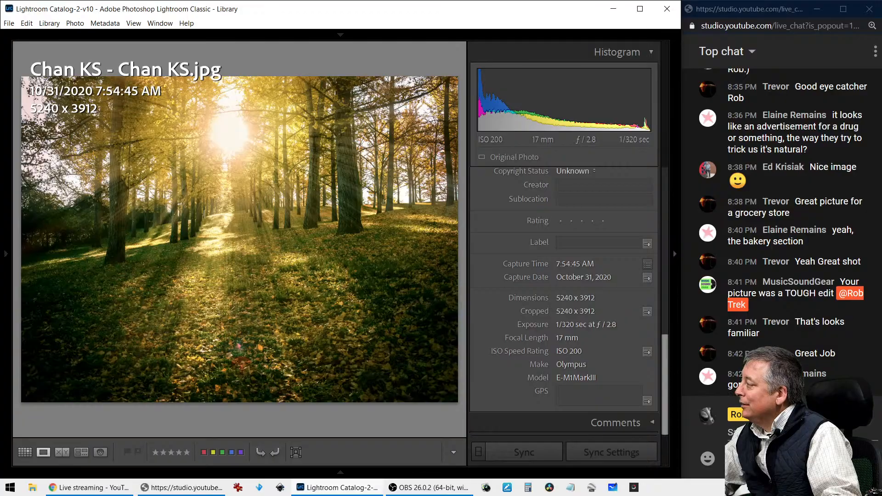
pyautogui.press('f')
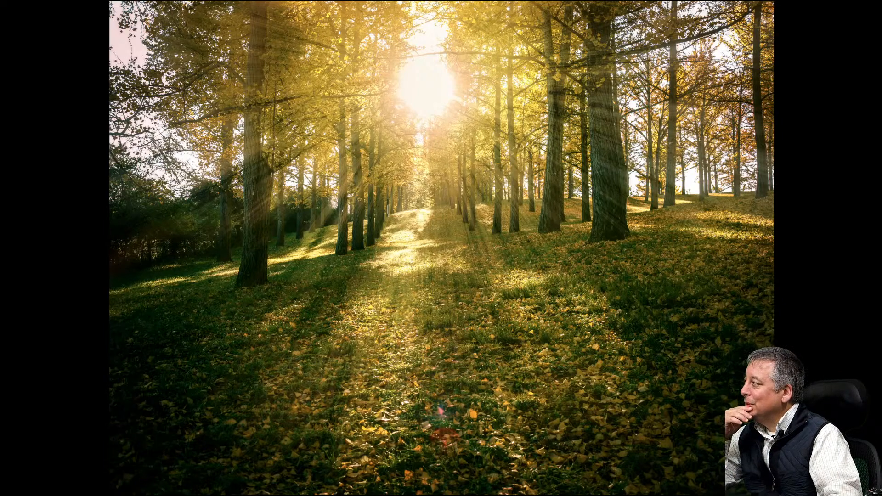
pyautogui.press('Escape')
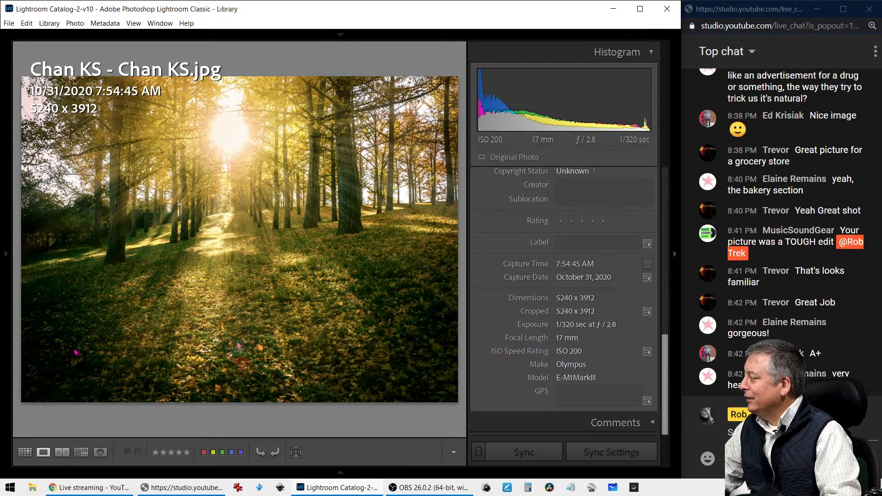
pyautogui.press('Right')
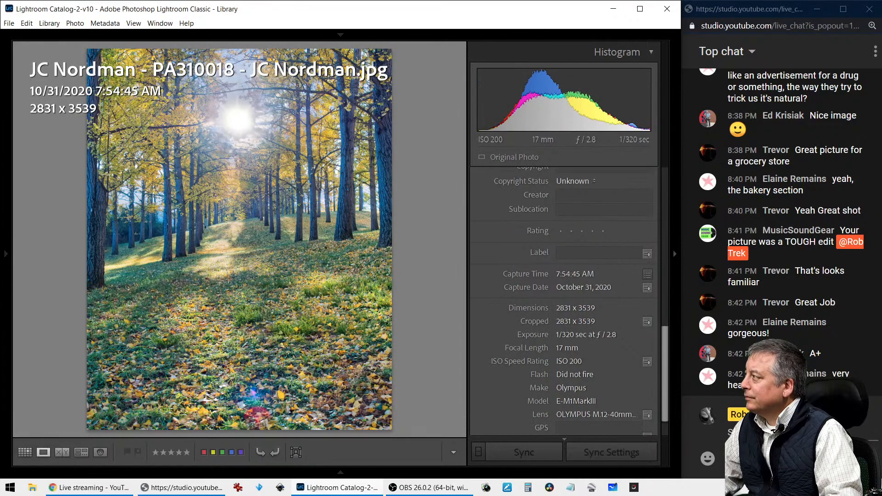
pyautogui.press('f')
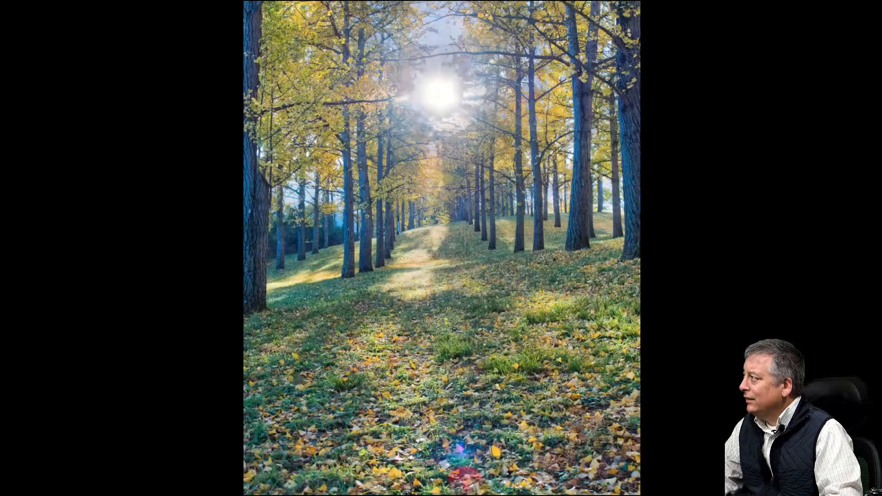